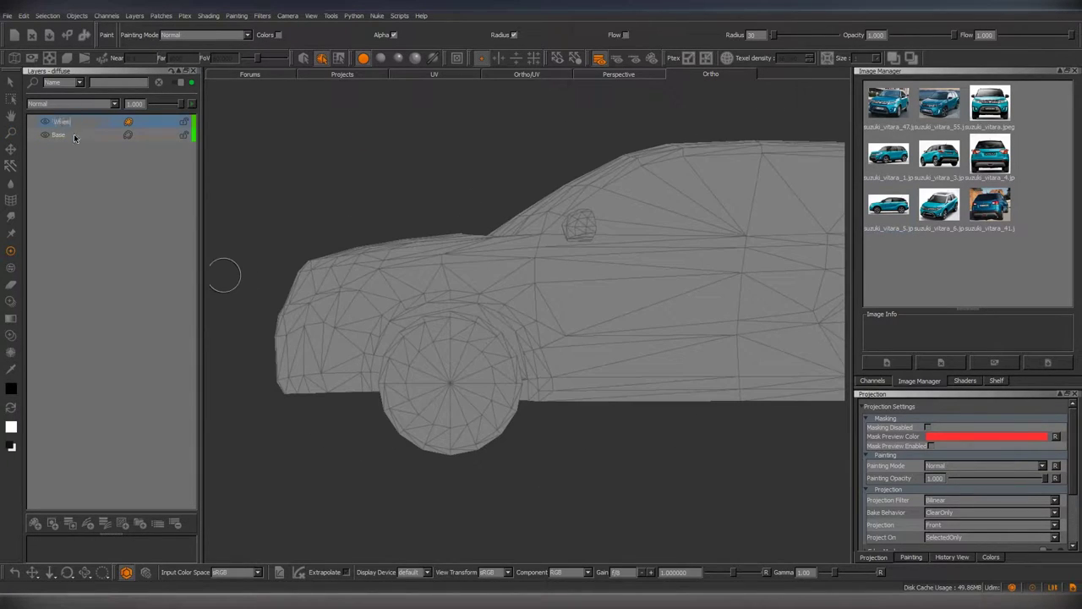
Warp the suzuki_vitara_5 wheel photo over the wheel and project it onto both wheels.
key("t")
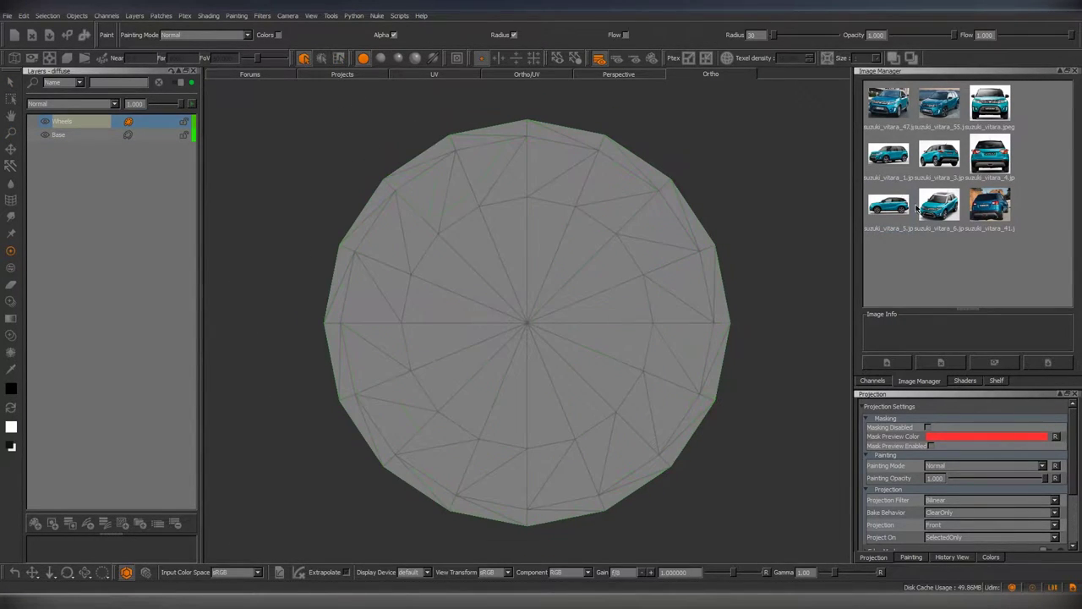
left_click_drag(888, 205, 701, 283)
key("w")
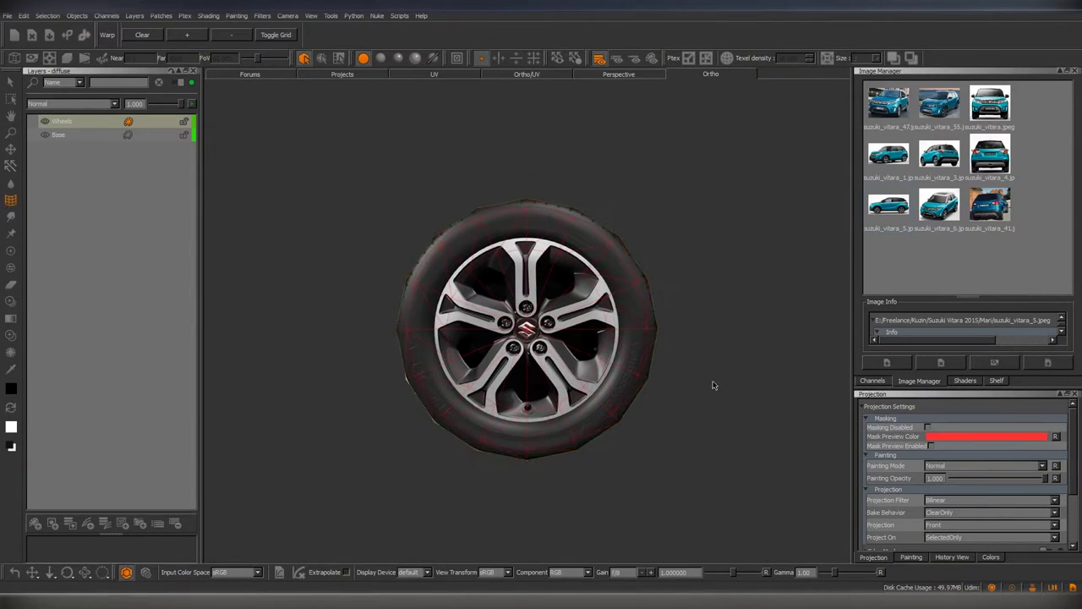
key("p")
left_click_drag(575, 333, 542, 322, "alt")
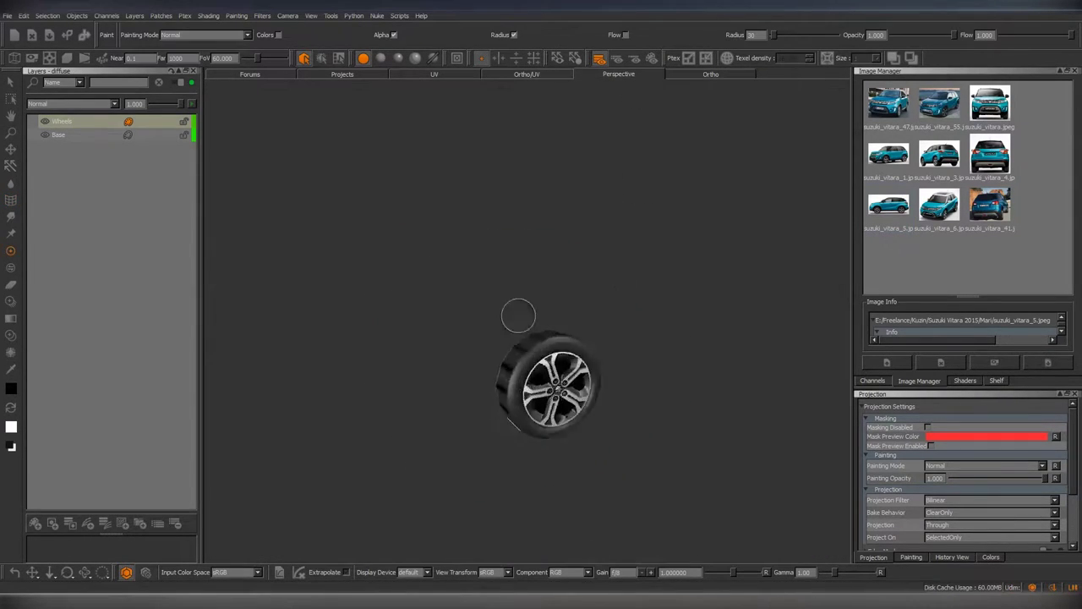
right_click_drag(517, 312, 474, 338, "alt")
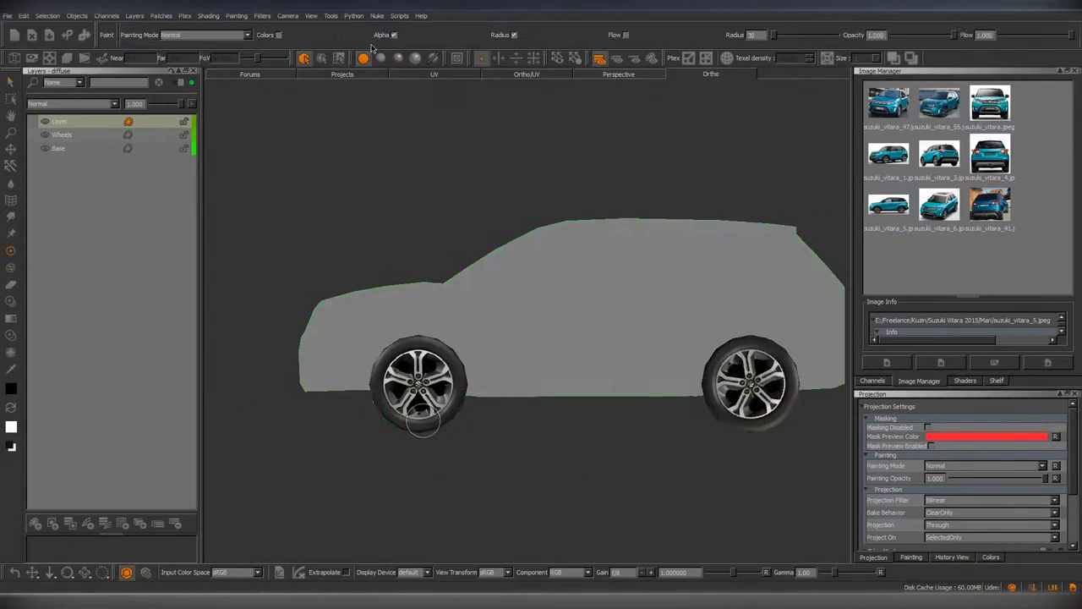
Place the suzuki_vitara_5.jpeg side photo over the car body and scale it to match.
mouse_move(682, 423)
left_mouse_down("alt")
mouse_move(660, 406)
mouse_move(559, 394)
left_mouse_up("alt")
key("p")
right_click(604, 261)
left_click(643, 338)
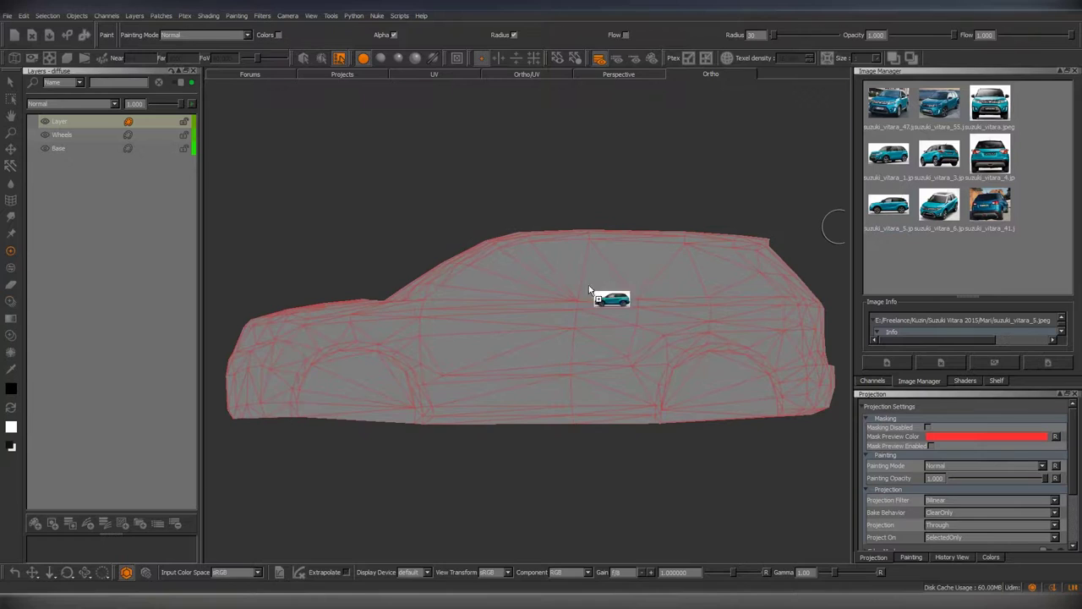
left_click_drag(889, 204, 604, 295)
left_click_drag(420, 349, 573, 362)
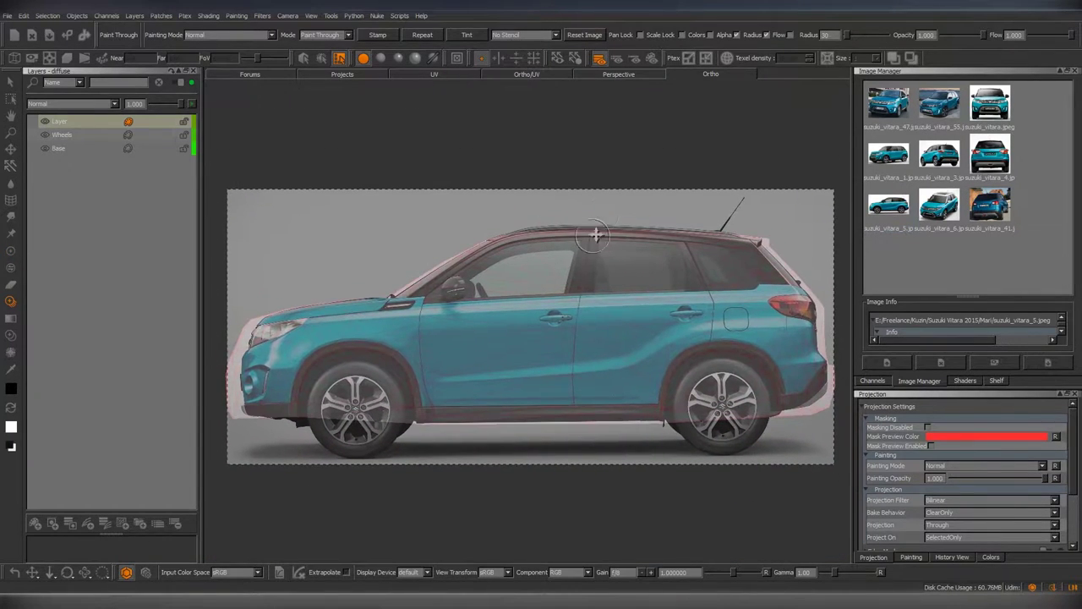
Warp the side photo's bottom corner, rear and front to fill the car's outline.
left_click(10, 199)
left_click_drag(838, 452, 833, 455)
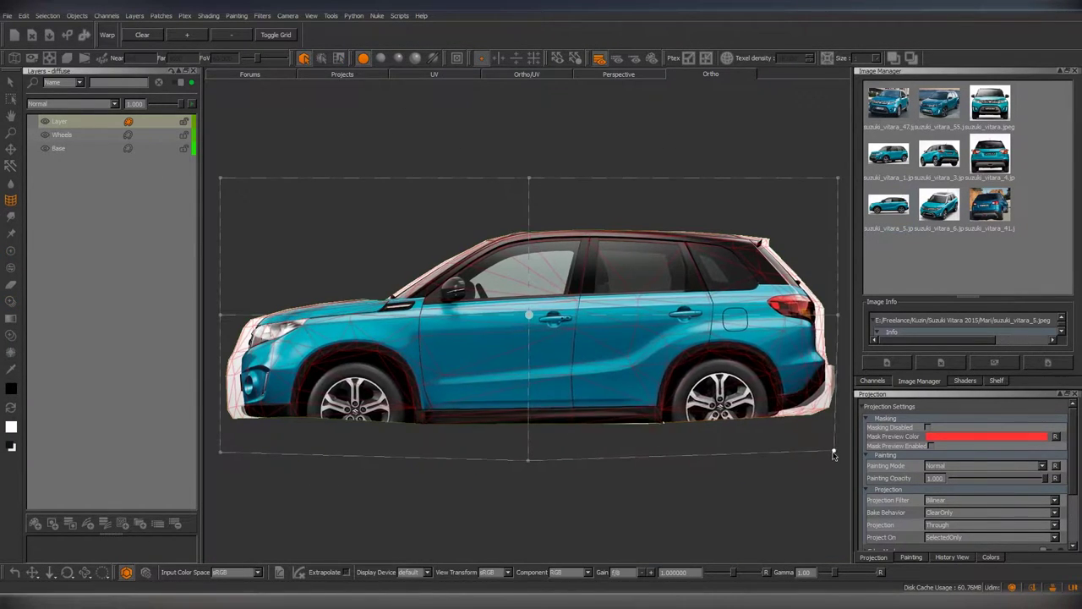
left_click_drag(840, 325, 864, 324)
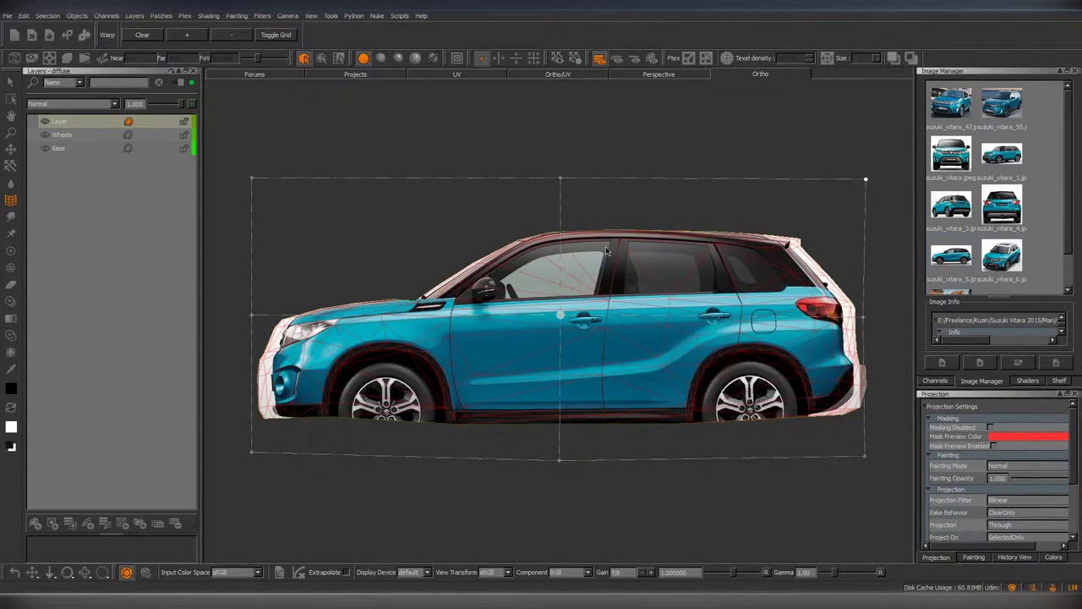
left_click_drag(251, 315, 234, 357)
Zoom in on the flank and project the side photo onto the front and rear doors.
key("z")
left_click(684, 366)
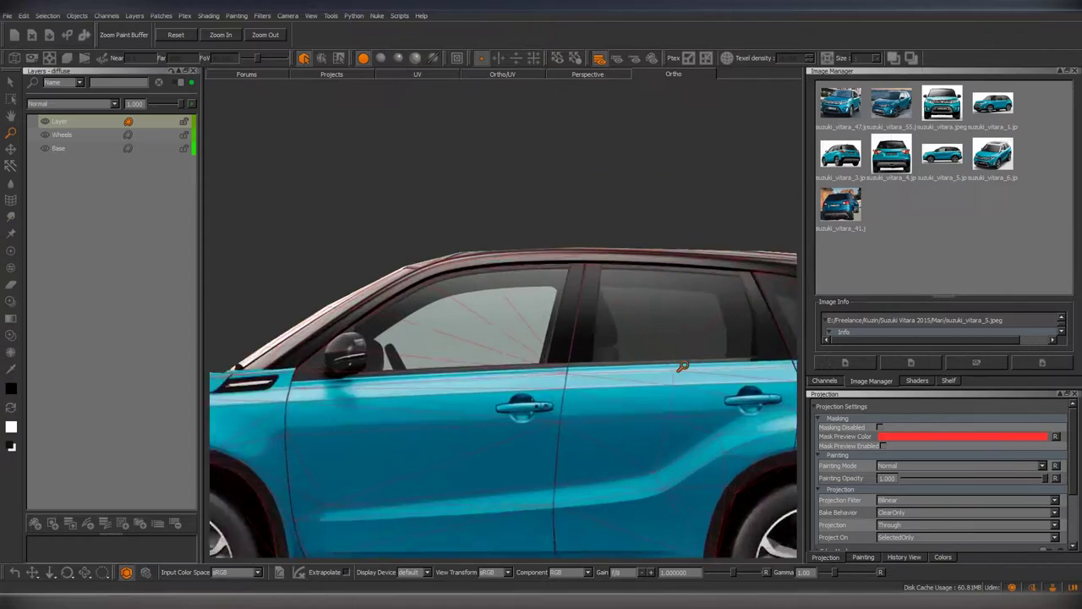
middle_click_drag(683, 366, 529, 353)
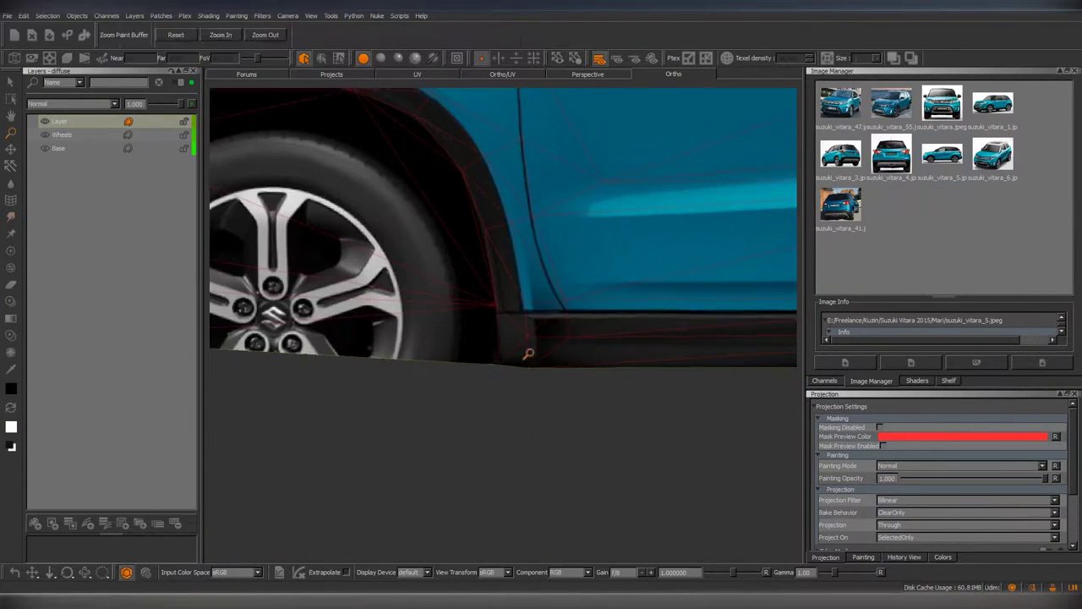
key("p")
middle_click_drag(640, 318, 468, 359)
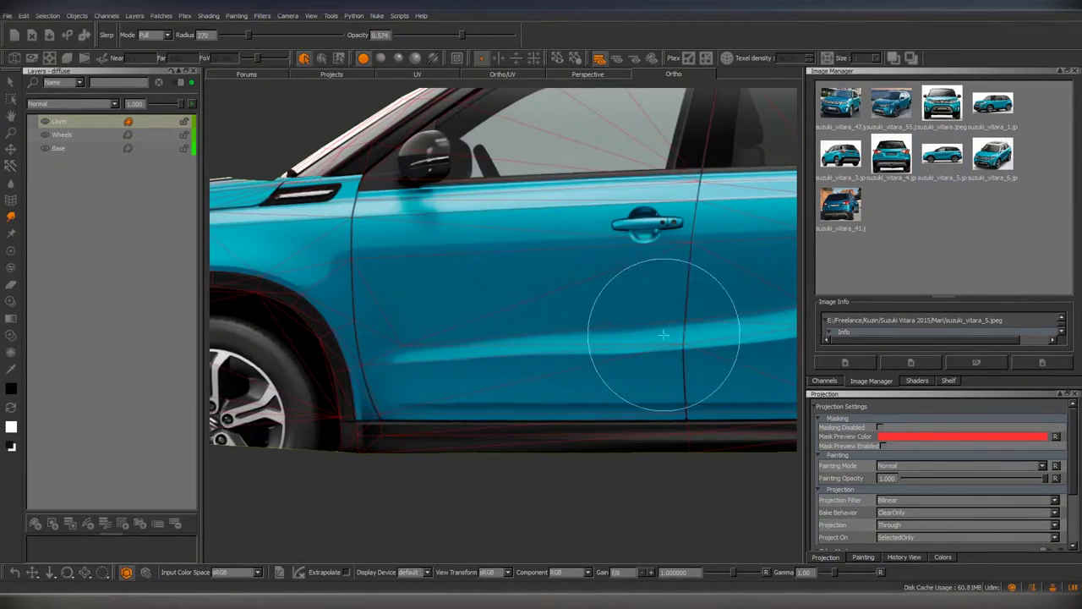
middle_click_drag(563, 359, 584, 334)
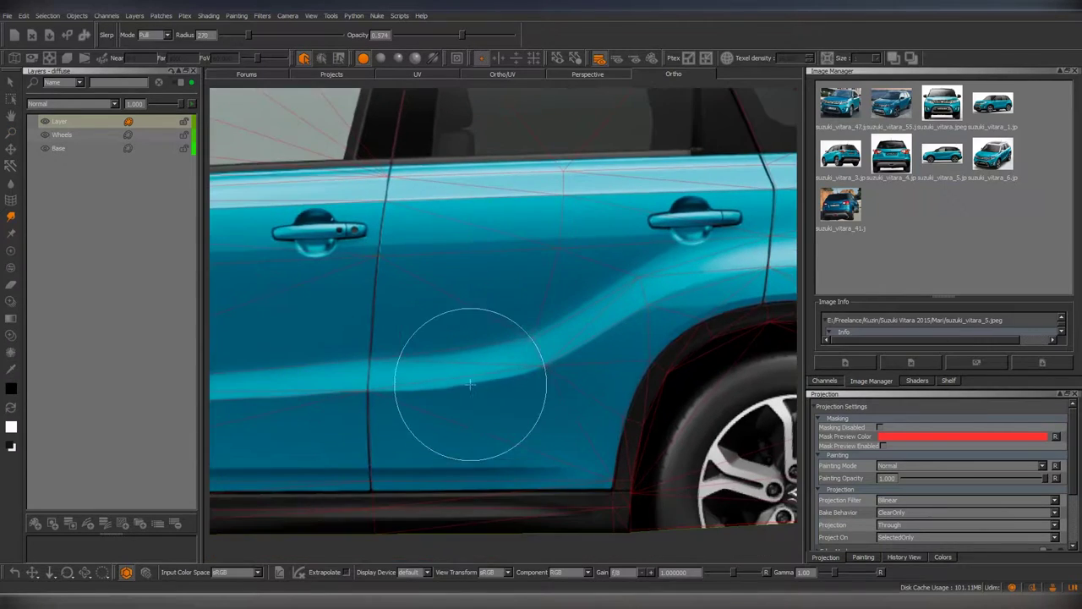
Project the photo over the rear door handle, fuel cap, quarter window, tail light and rear arch.
scroll(583, 334, "down", 3)
key("p")
middle_click_drag(660, 320, 612, 253)
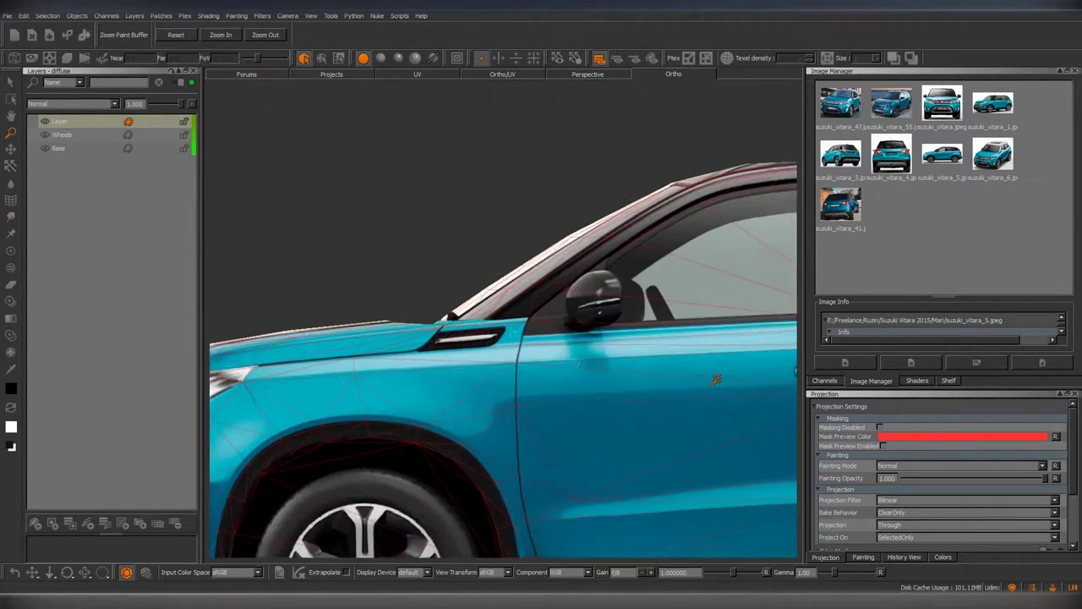
scroll(554, 282, "up", 2)
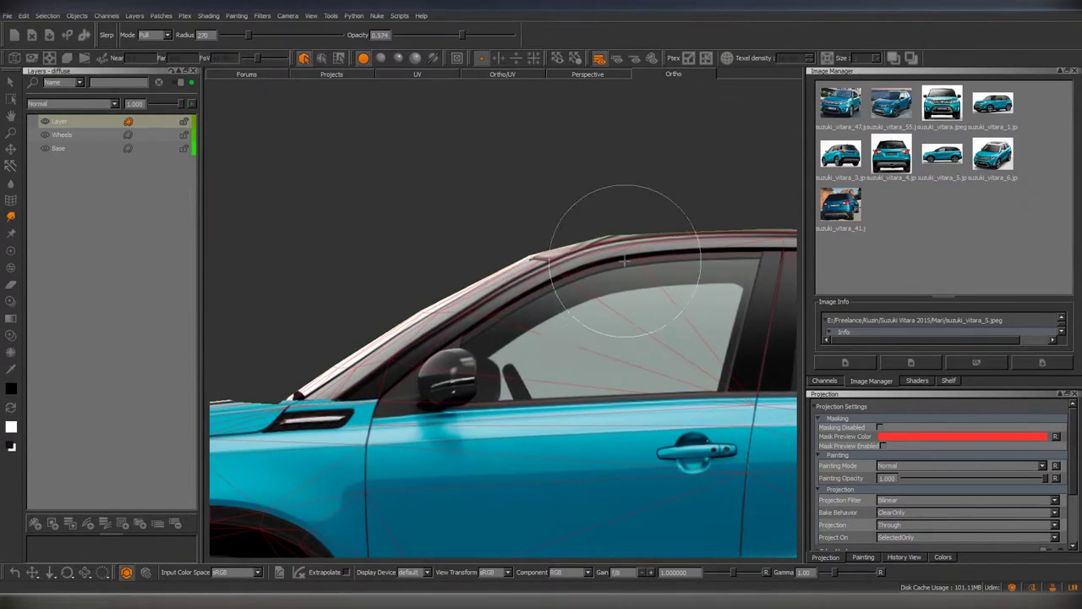
middle_click_drag(694, 260, 556, 266)
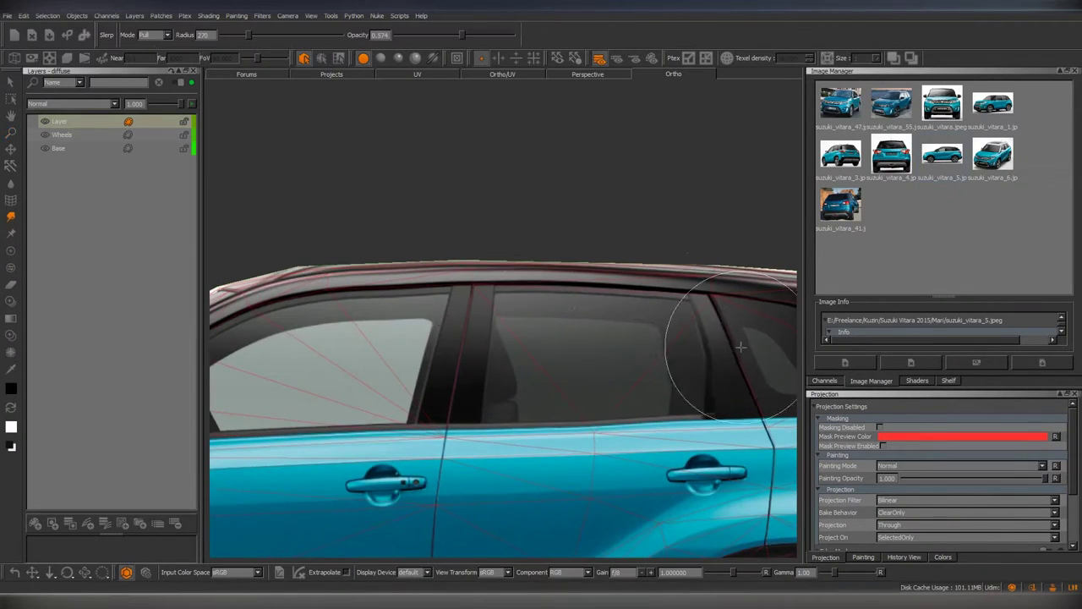
scroll(624, 385, "up", 2)
scroll(531, 315, "down", 1)
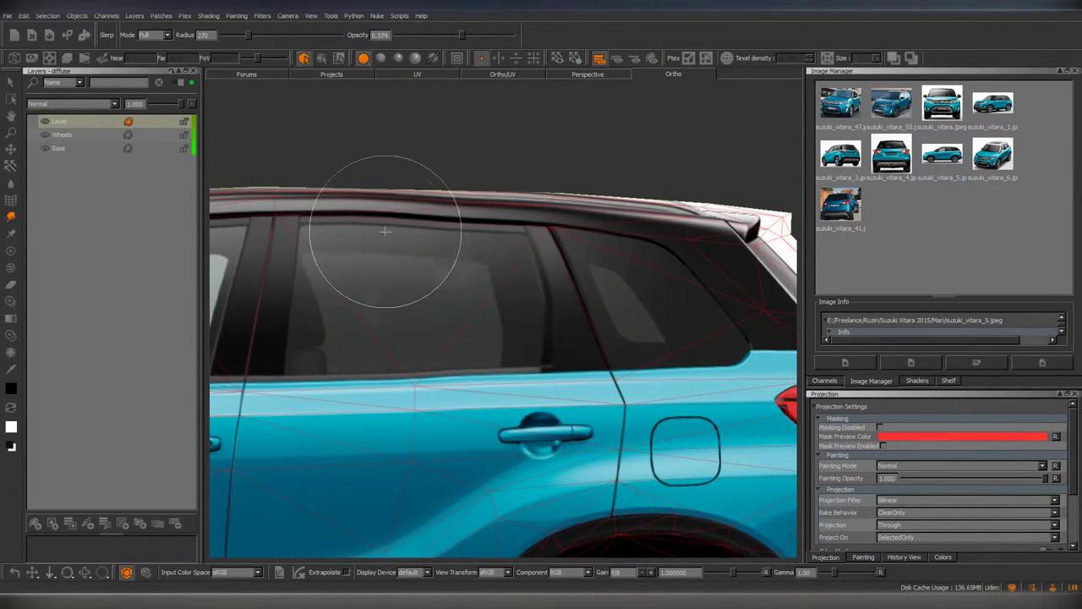
mouse_move(429, 218)
middle_mouse_down()
mouse_move(477, 306)
mouse_move(476, 165)
middle_mouse_up()
key("p")
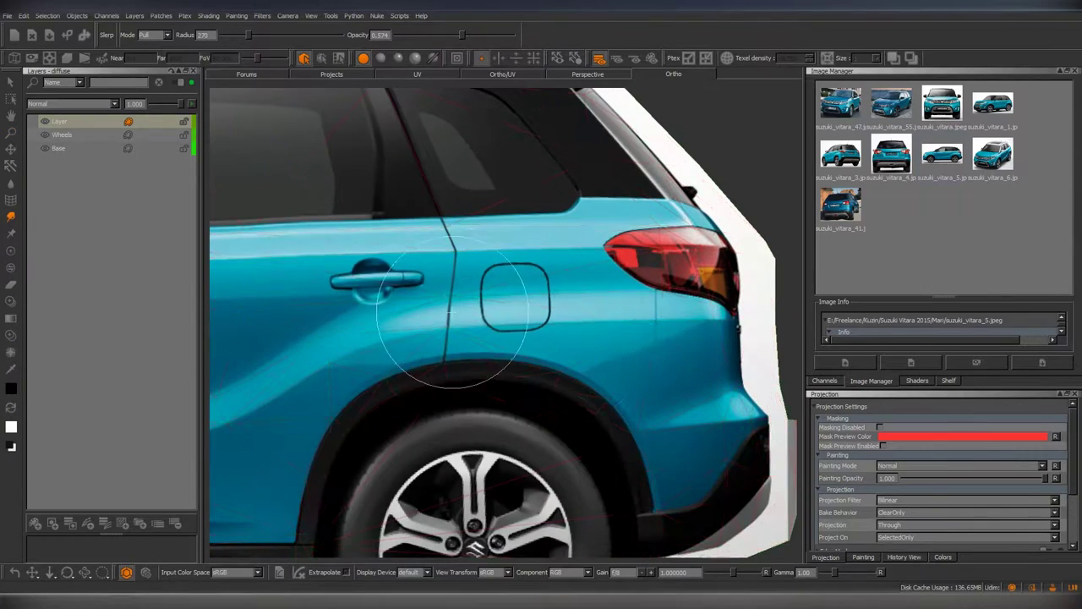
middle_click_drag(672, 444, 634, 338)
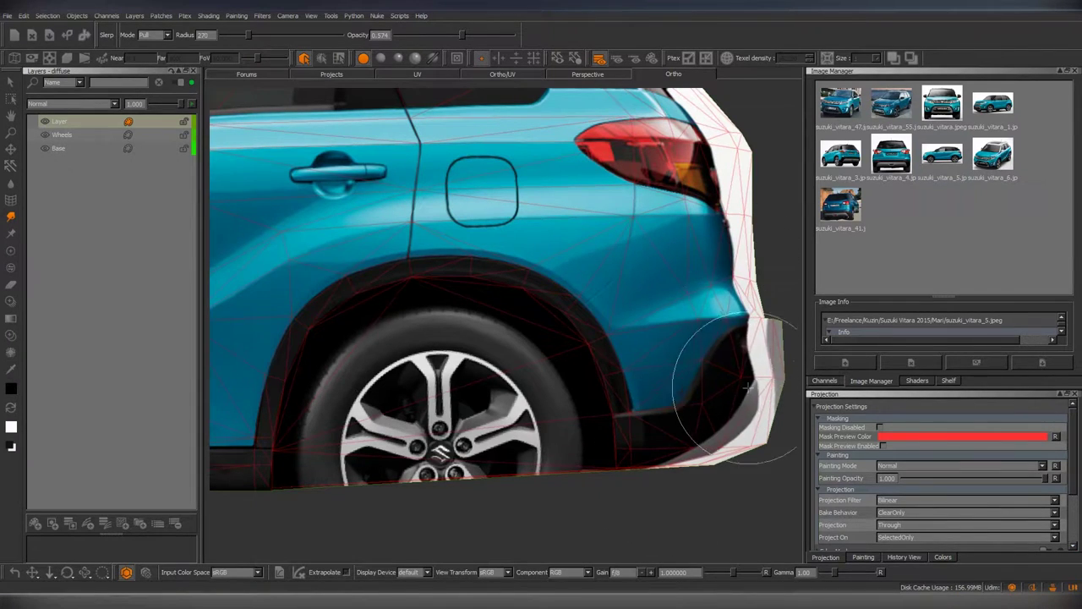
Set brush radius to 164, then 194, and repaint the doors, windows and front bumper.
mouse_move(748, 387)
middle_mouse_down()
mouse_move(558, 338)
mouse_move(457, 273)
middle_mouse_up()
scroll(555, 338, "down", 2)
scroll(457, 272, "up", 2)
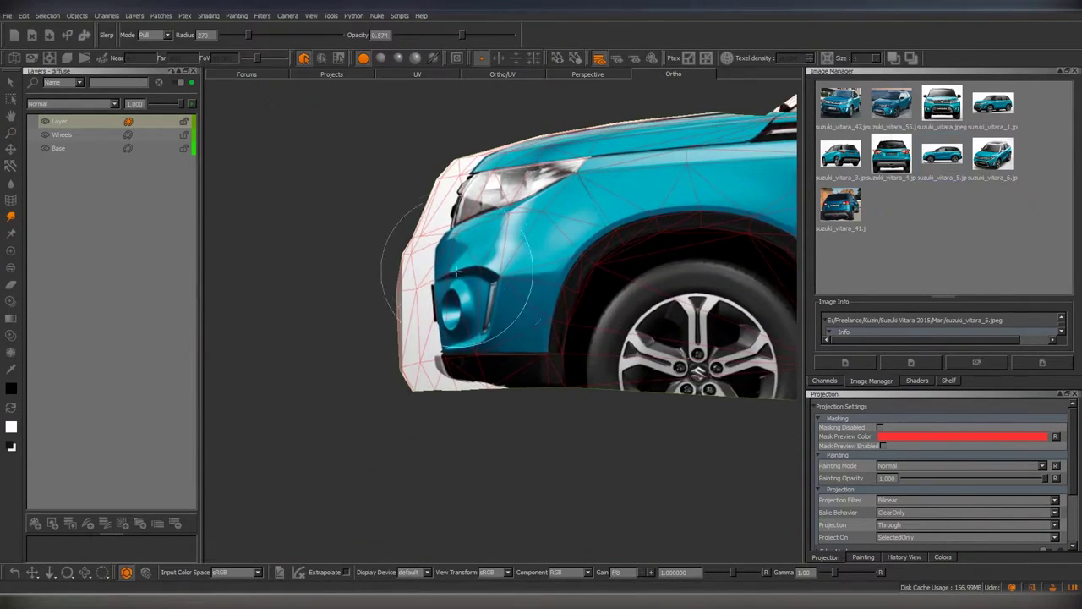
middle_click_drag(461, 398, 582, 311)
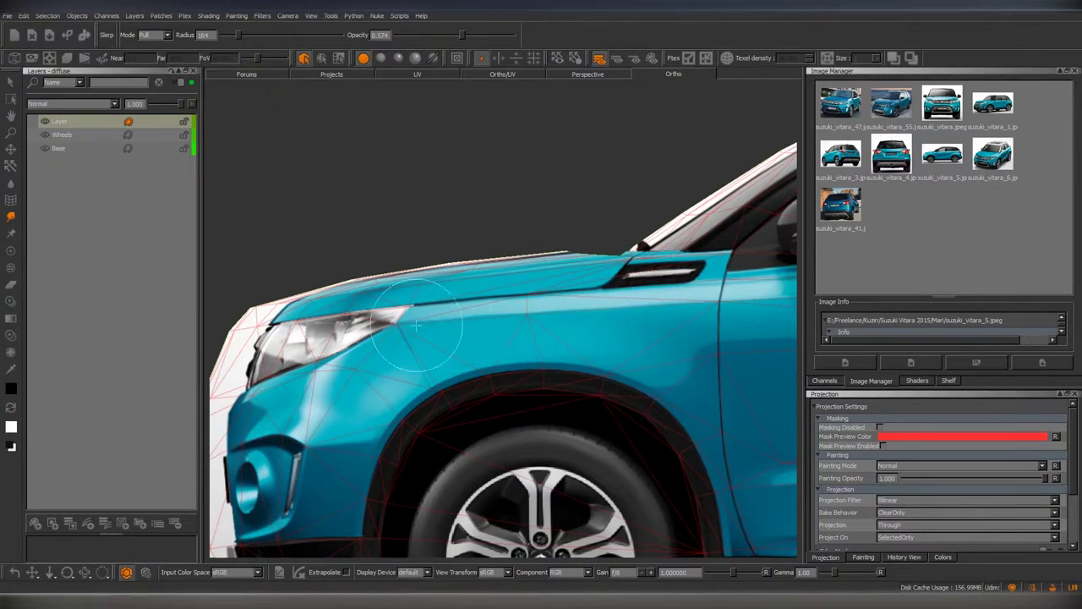
middle_click_drag(706, 279, 561, 339)
middle_click_drag(624, 319, 430, 386)
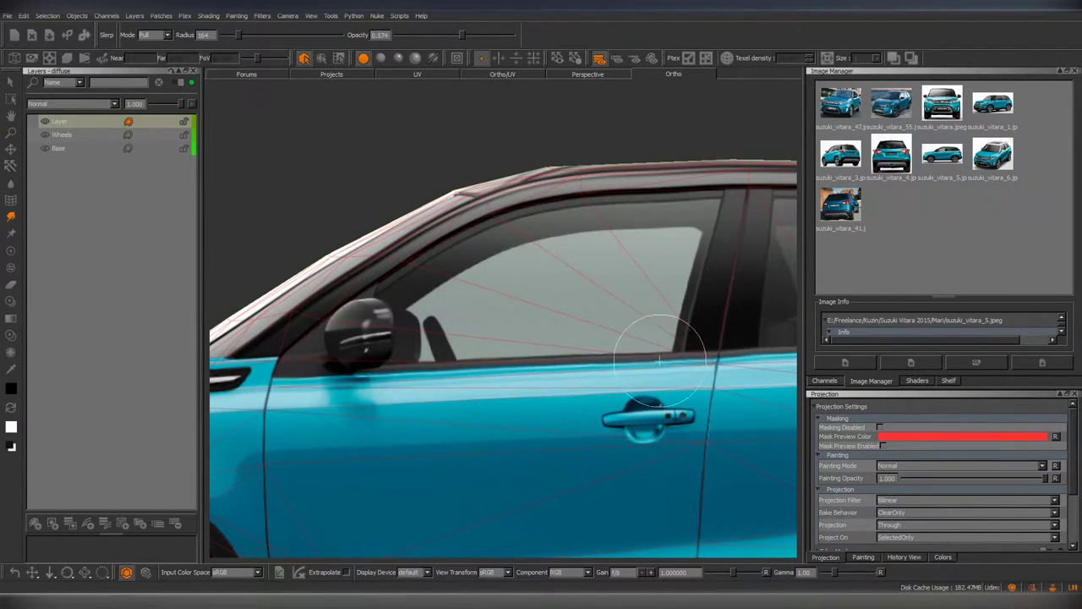
middle_click_drag(659, 361, 543, 387)
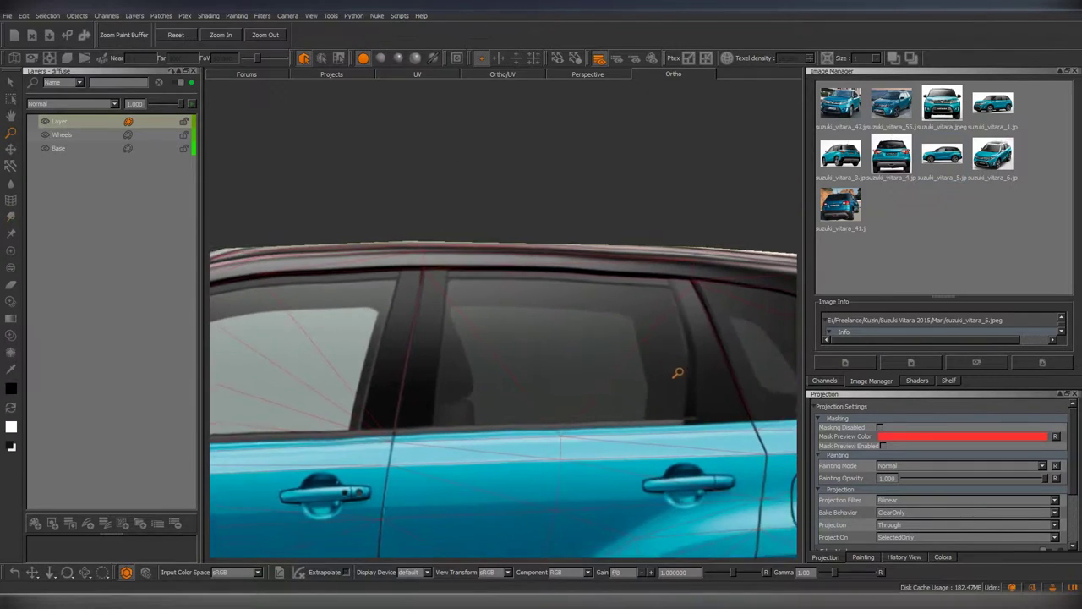
middle_click_drag(604, 362, 518, 294)
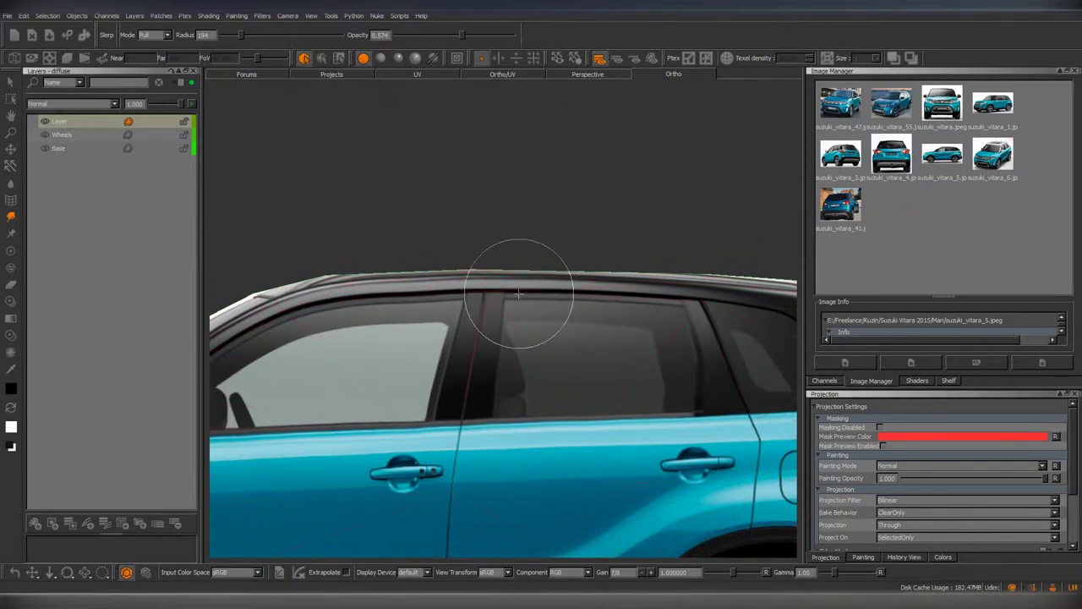
middle_click_drag(613, 327, 466, 318)
mouse_move(436, 343)
left_mouse_down()
mouse_move(389, 414)
mouse_move(393, 491)
left_mouse_up()
Project the photo around the front wheel arch, door sill, rear door and rear wheel.
middle_click_drag(442, 504, 460, 279)
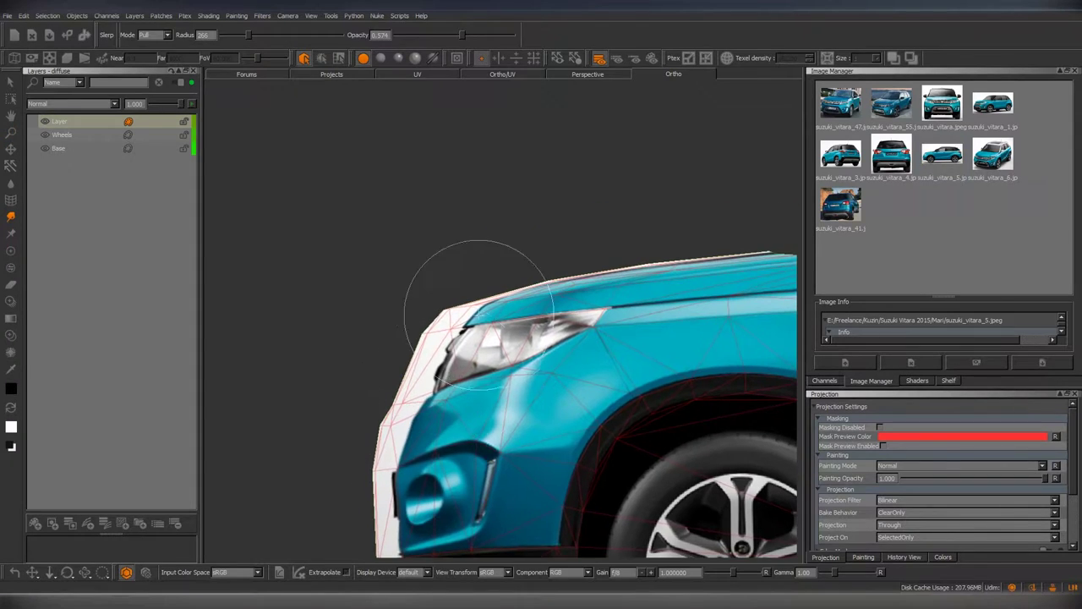
scroll(525, 386, "up", 2)
scroll(442, 423, "up", 2)
scroll(588, 421, "up", 2)
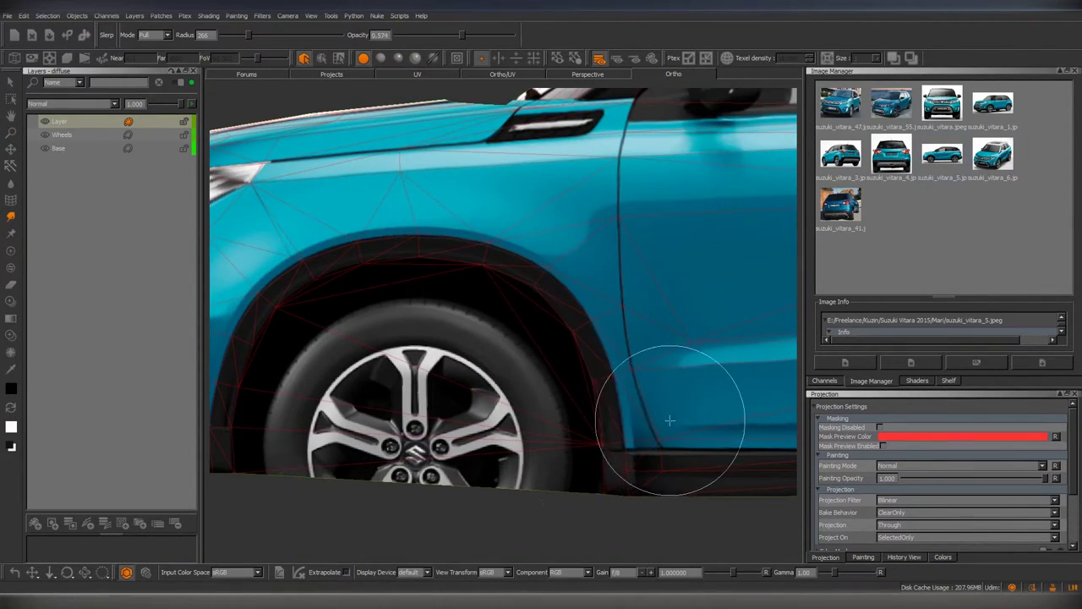
middle_click_drag(670, 420, 536, 415)
scroll(471, 374, "down", 1)
middle_click_drag(533, 370, 514, 368)
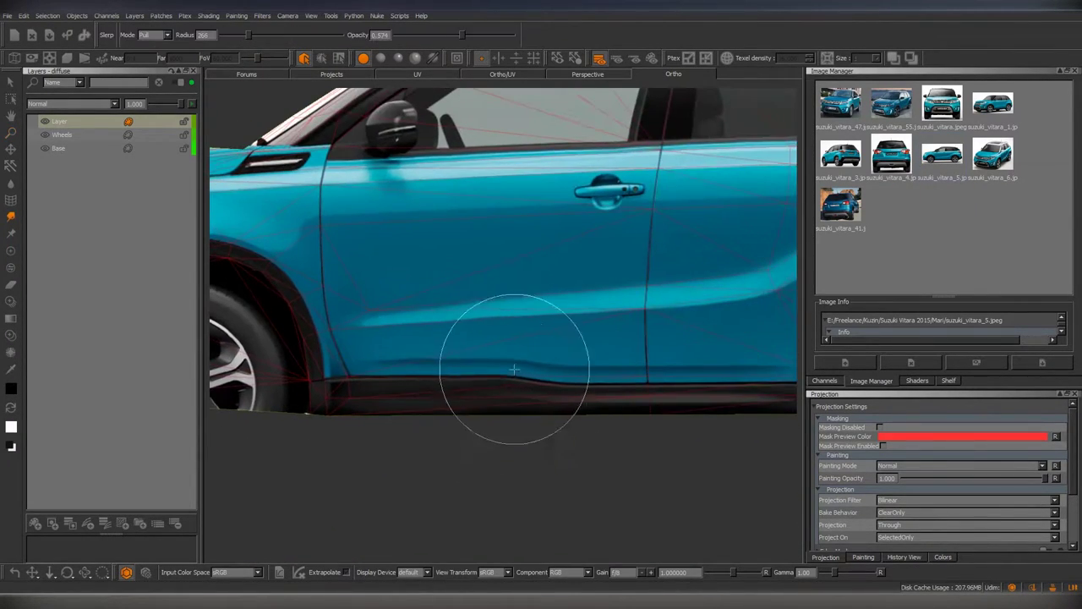
middle_click_drag(362, 378, 542, 363)
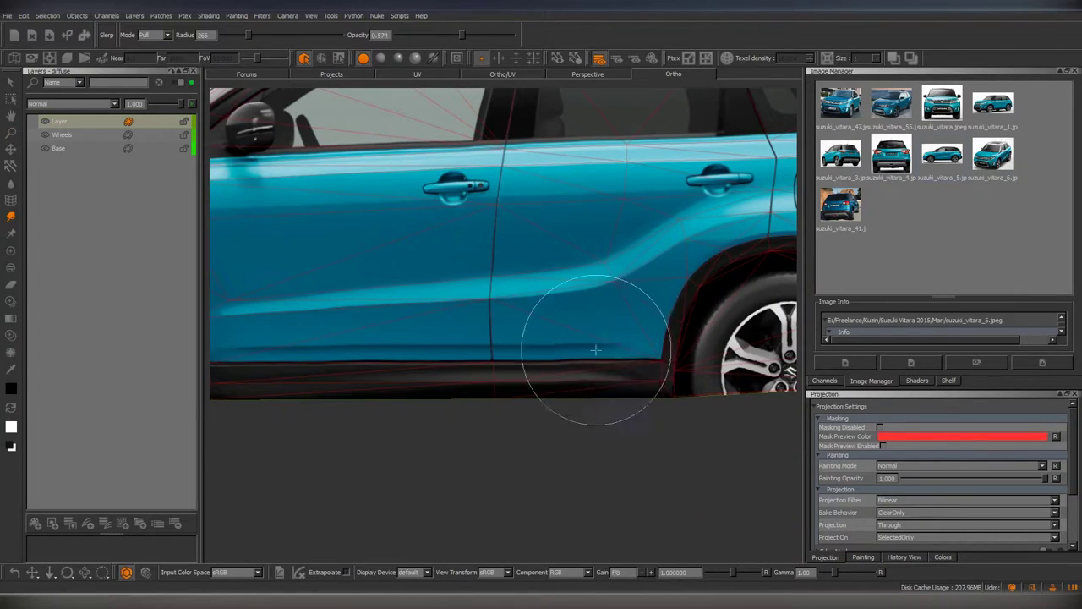
scroll(582, 326, "up", 2)
scroll(642, 330, "up", 1)
scroll(618, 355, "down", 2)
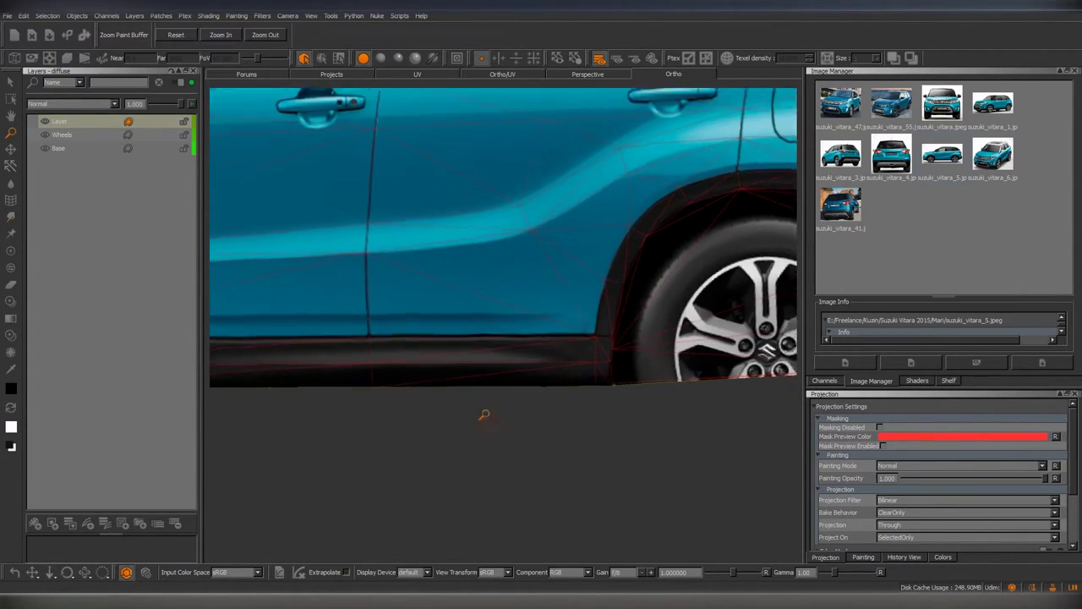
scroll(473, 389, "up", 2)
Touch up the rear door handle, front fender, headlight and front door with the photo.
mouse_move(466, 367)
middle_mouse_down()
mouse_move(516, 359)
mouse_move(587, 387)
mouse_move(537, 339)
middle_mouse_up()
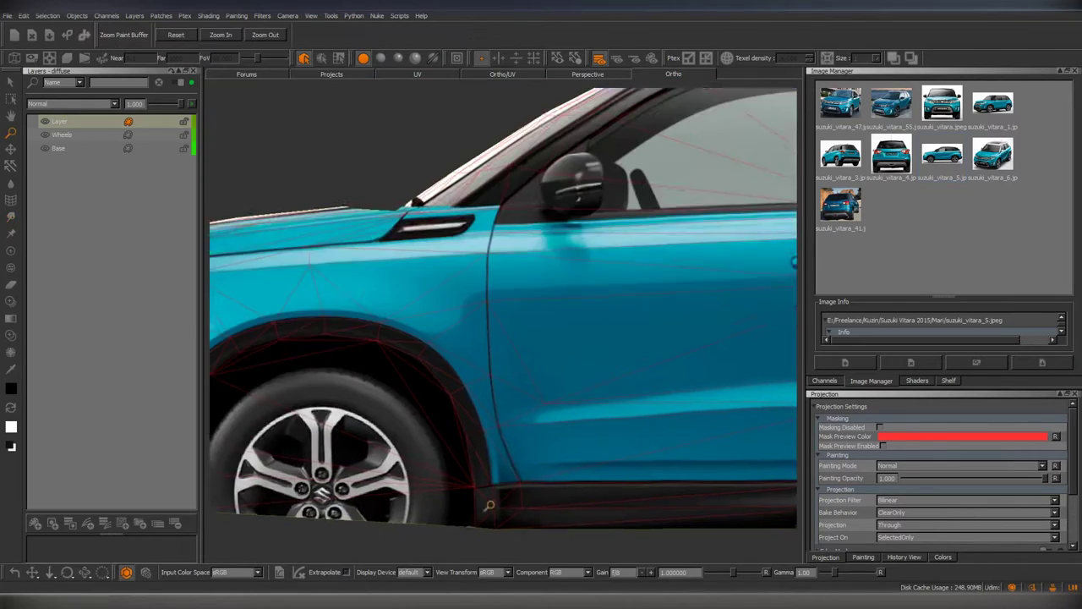
scroll(536, 339, "up", 2)
scroll(500, 378, "up", 2)
middle_click_drag(500, 378, 567, 398)
middle_click_drag(279, 346, 435, 386)
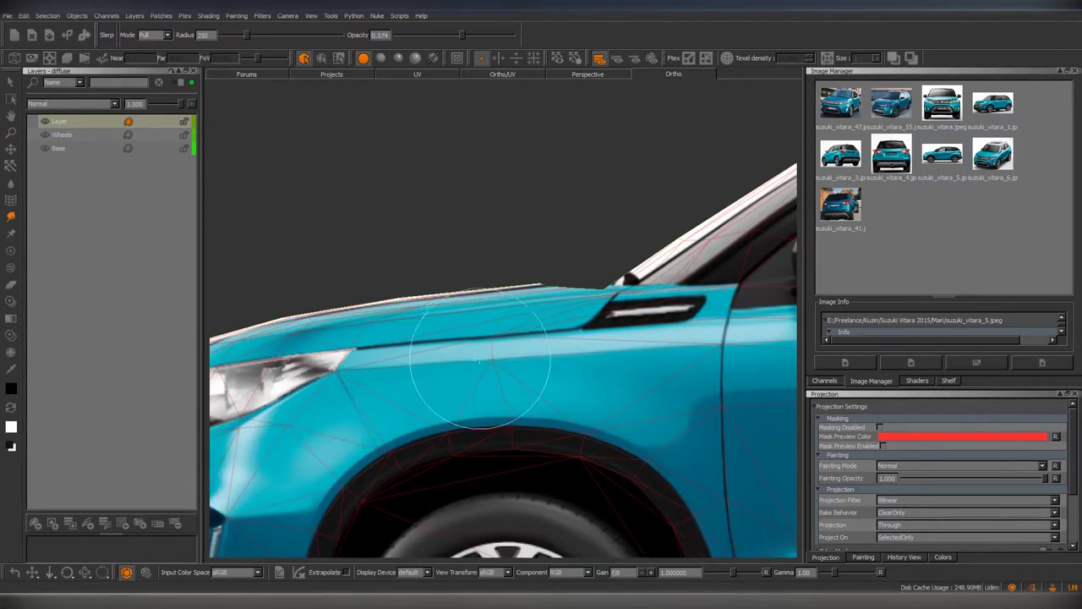
mouse_move(402, 437)
middle_mouse_down()
mouse_move(399, 302)
mouse_move(556, 301)
mouse_move(457, 338)
middle_mouse_up()
key("t")
scroll(508, 338, "up", 2)
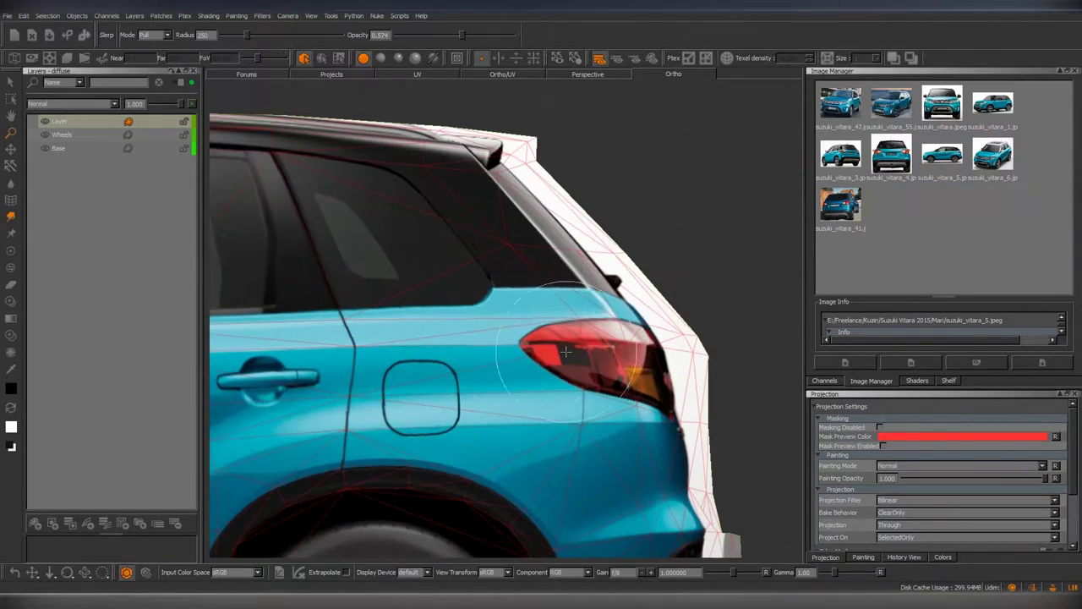
scroll(592, 349, "up", 1)
Switch to the Eraser tool for cleaning up projected paint.
key("e")
scroll(592, 349, "down", 1)
scroll(592, 349, "down", 1)
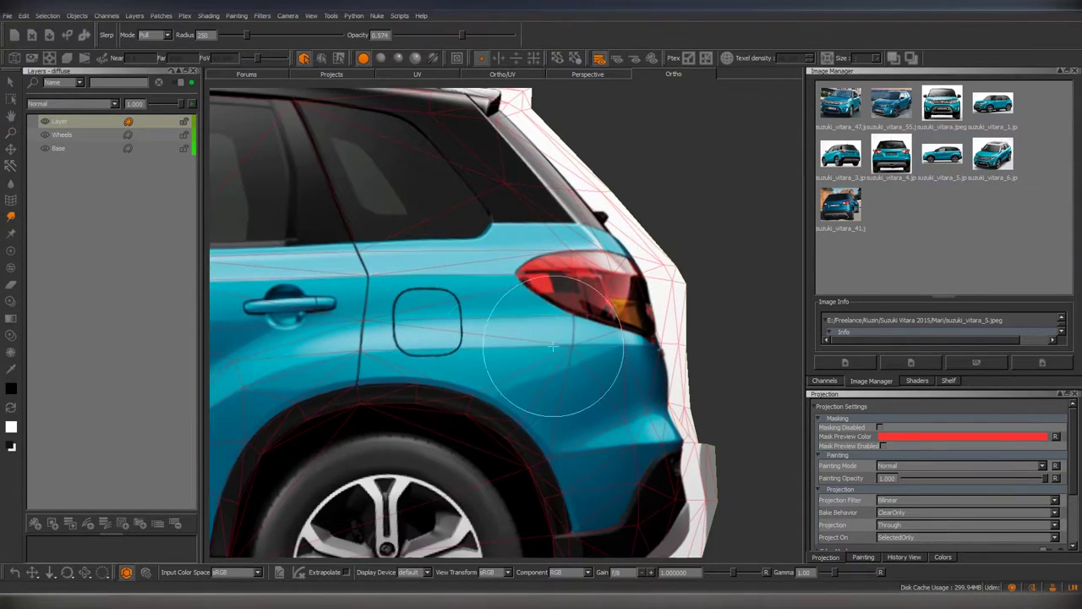
scroll(507, 338, "down", 3)
scroll(573, 217, "up", 3)
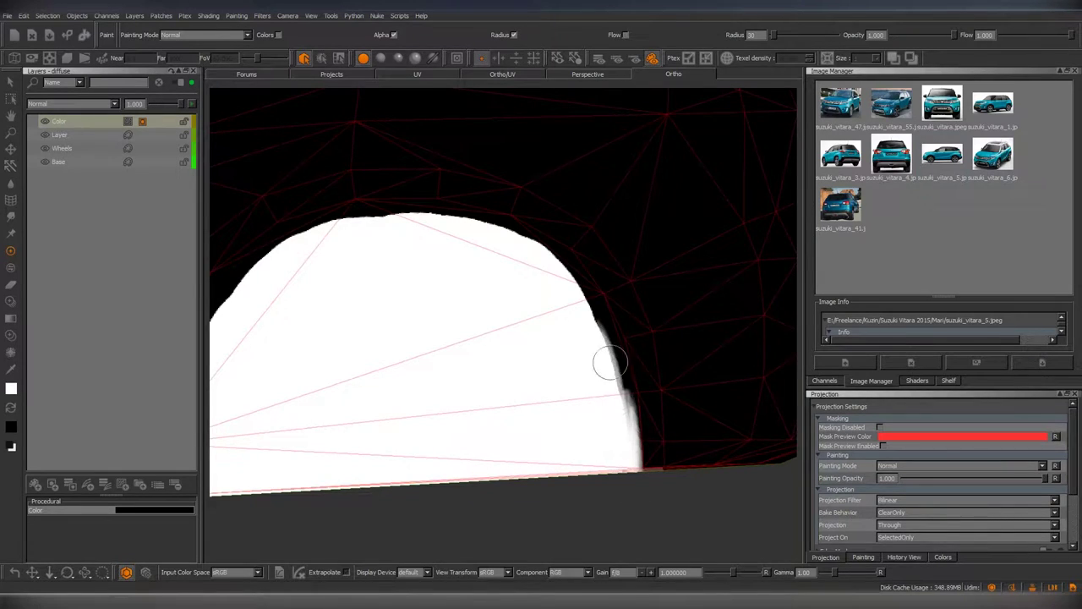
Zoom the view in and out around the rear wheel arch.
scroll(610, 364, "down", 10)
scroll(615, 398, "up", 10)
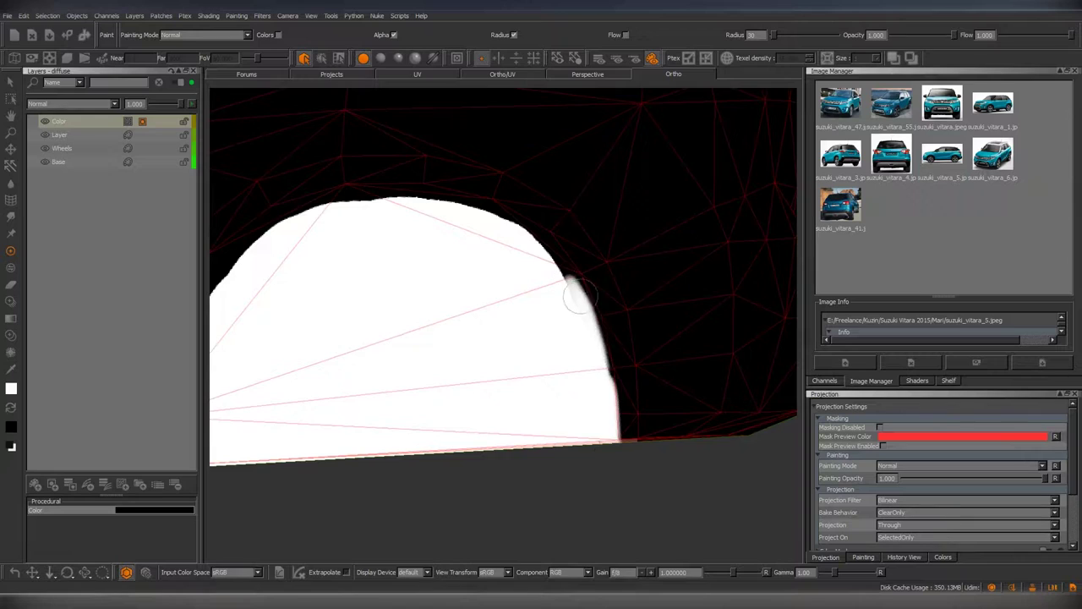
scroll(579, 294, "down", 3)
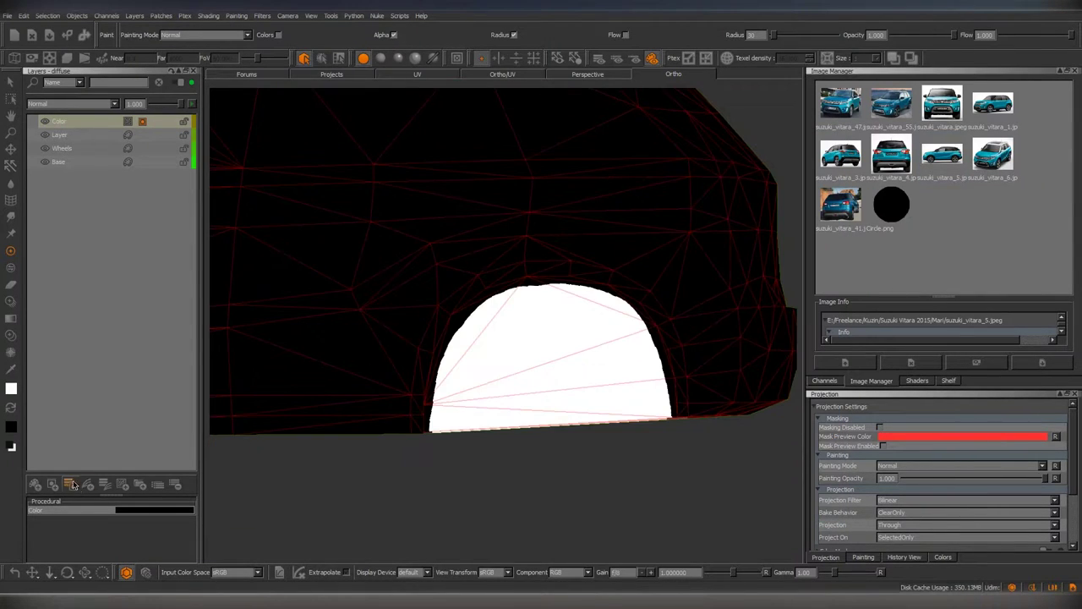
Stamp Circle.png over the rear wheel arch and warp its corners to fit the arch.
key("t")
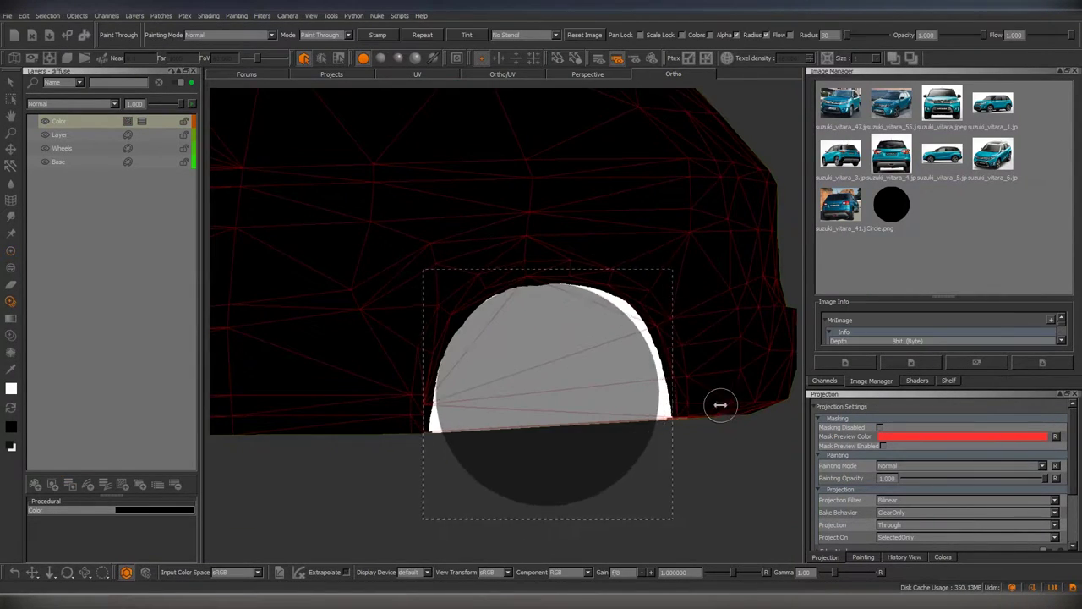
key("w")
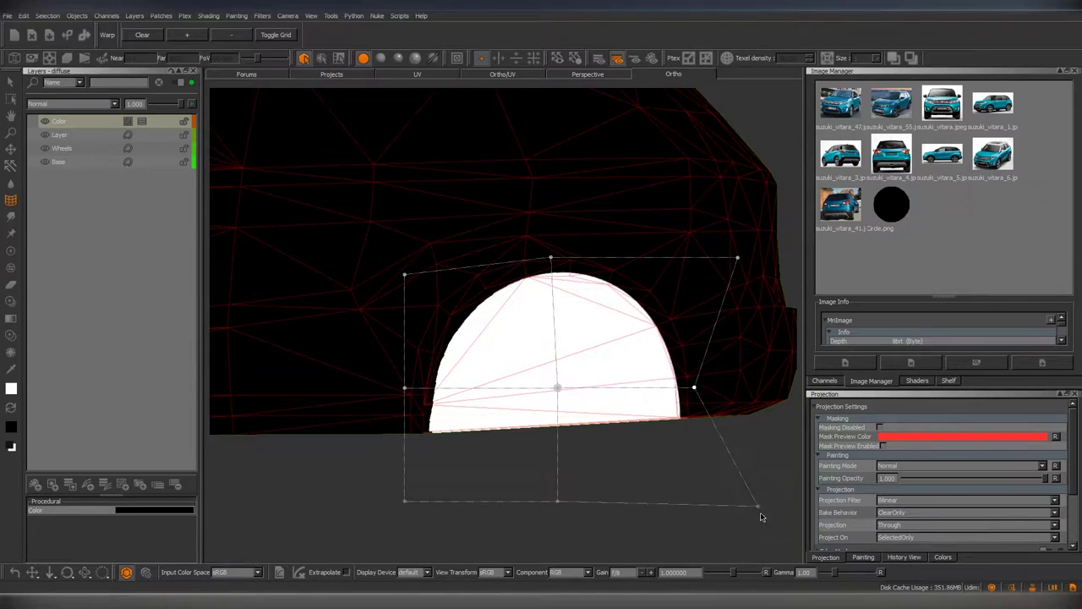
left_click_drag(396, 505, 359, 511)
left_click_drag(405, 275, 373, 255)
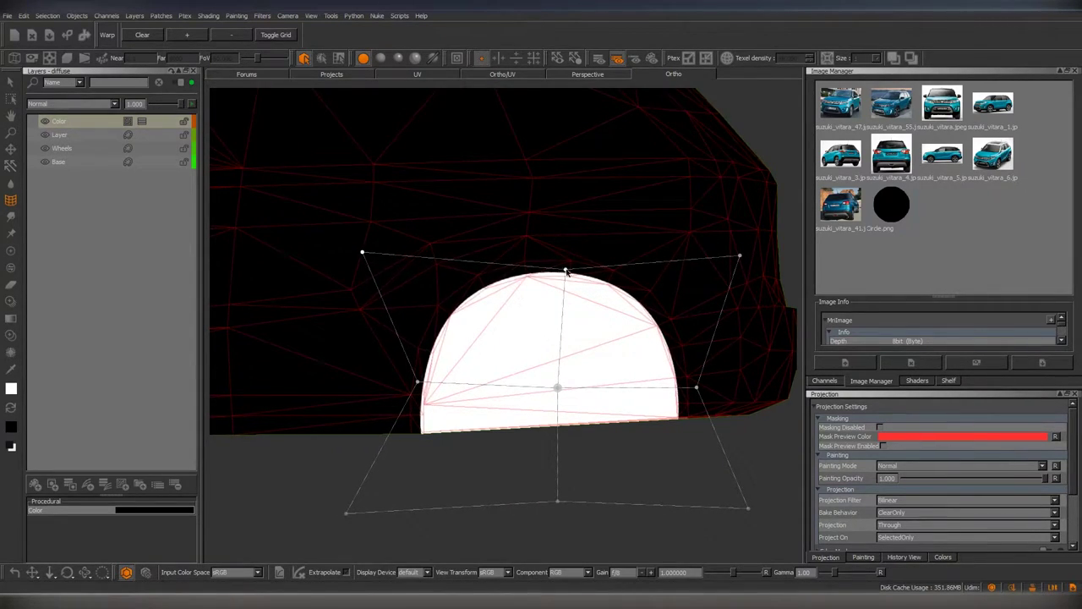
key("p")
scroll(635, 346, "up", 5)
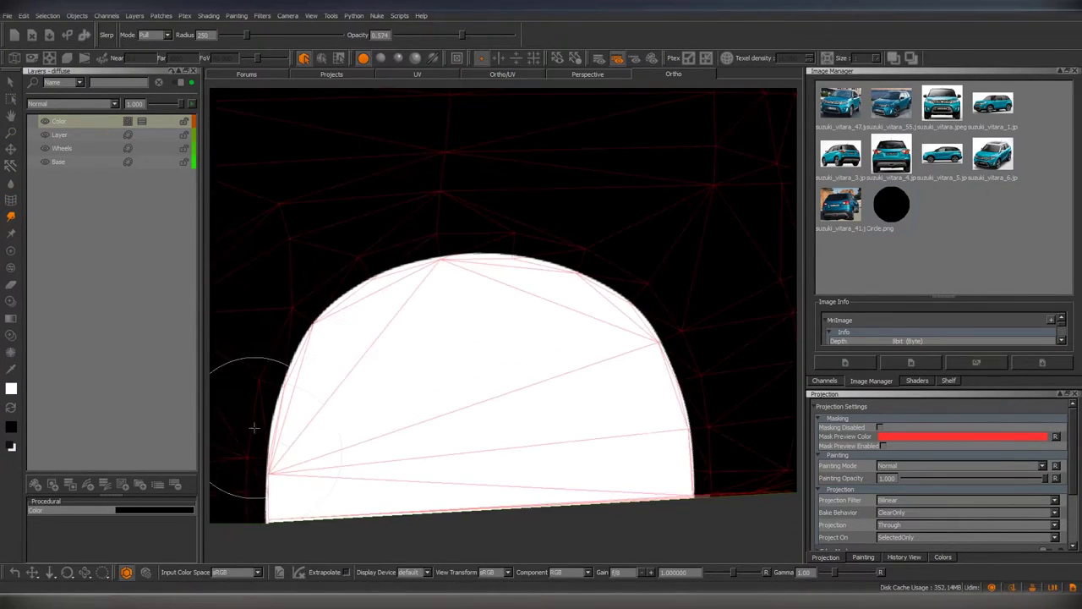
scroll(558, 279, "down", 3)
middle_click_drag(561, 266, 488, 333)
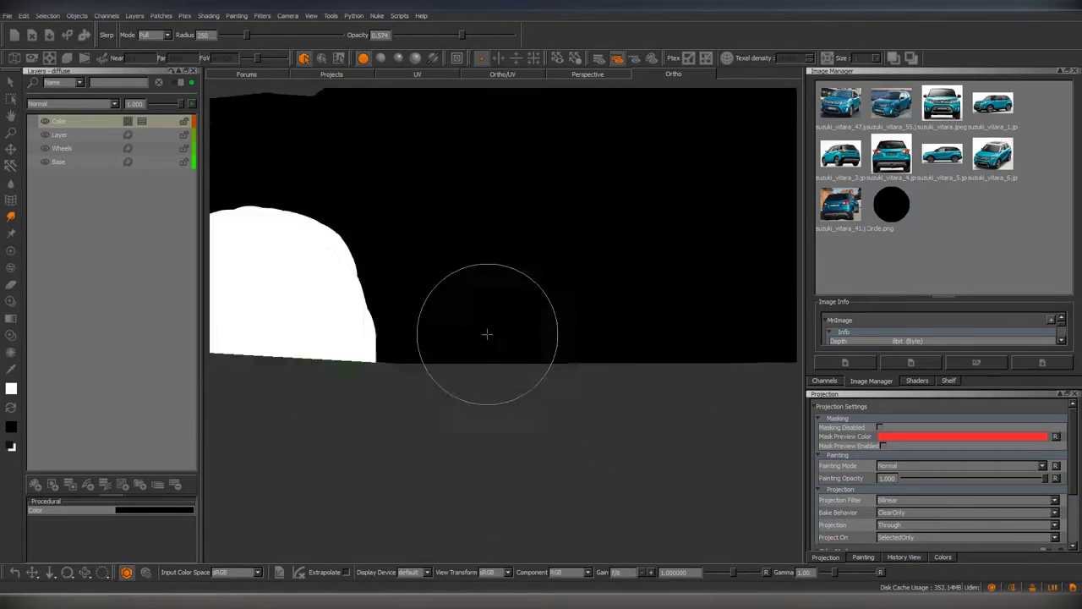
Re-stamp and warp Circle.png, then bake it with the Paint brush to round the arch.
key("t")
key("w")
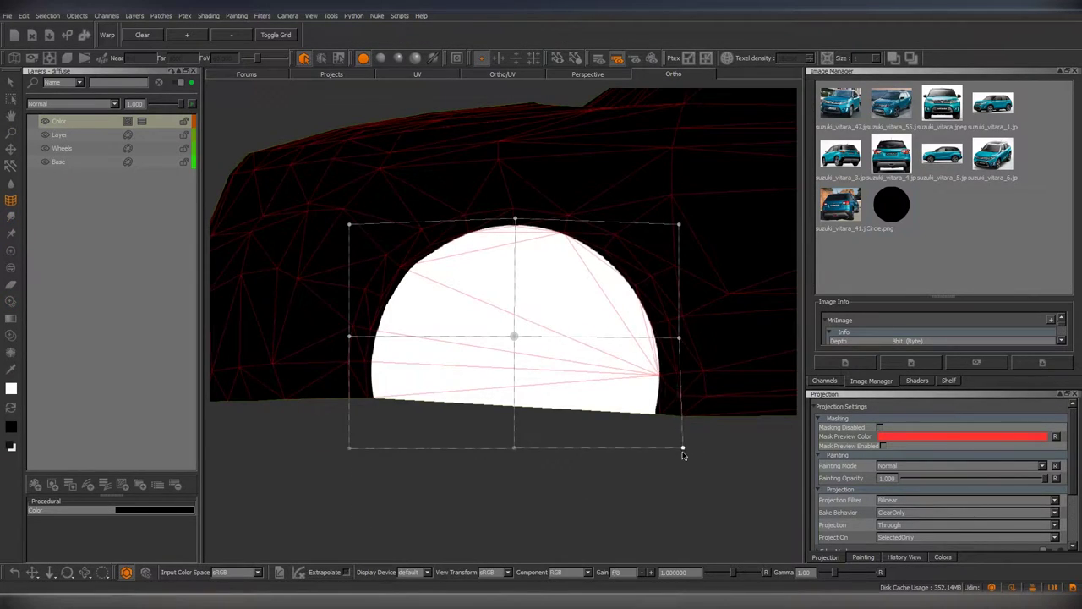
key("p")
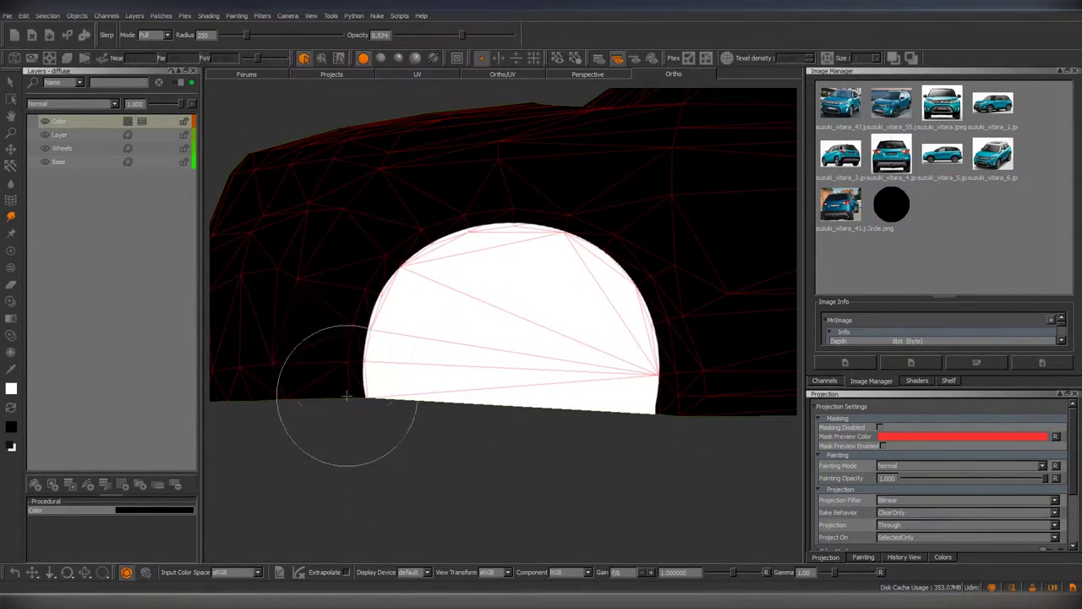
middle_click_drag(615, 247, 587, 415)
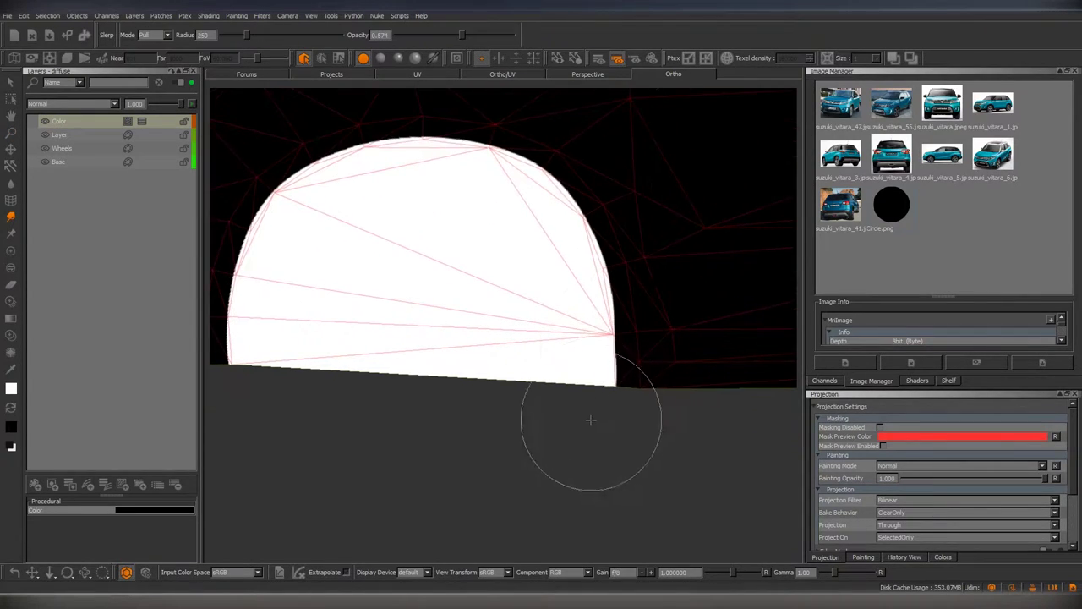
middle_click_drag(550, 295, 350, 339)
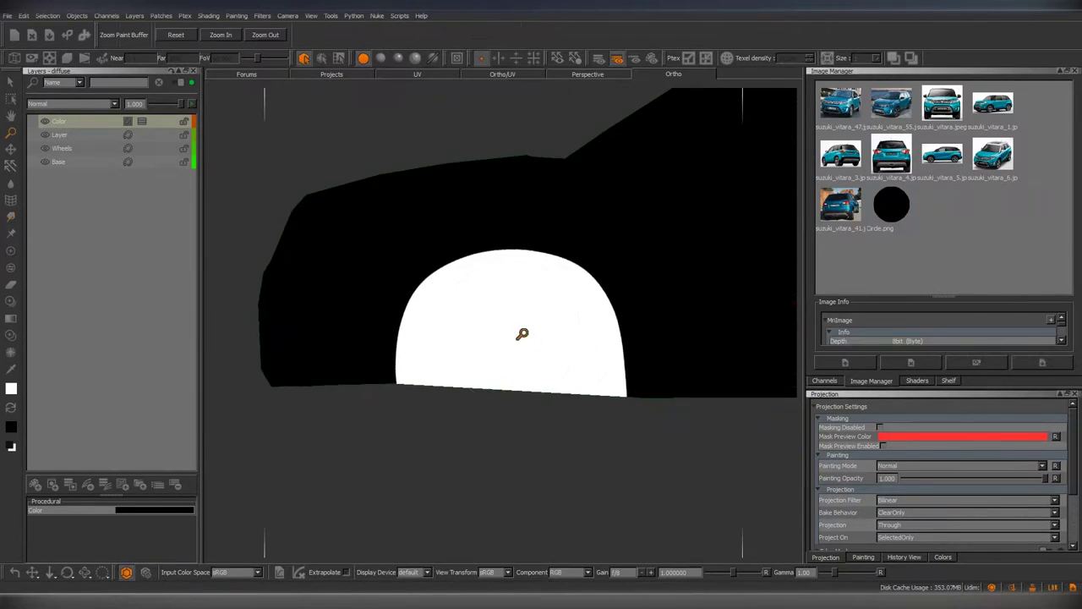
Check the rounded mask in the Perspective and UV views, ending in Perspective.
left_click(588, 74)
mouse_move(519, 326)
left_mouse_down("alt")
mouse_move(552, 325)
mouse_move(500, 437)
left_mouse_up("alt")
key("s")
key("p")
left_click(531, 82)
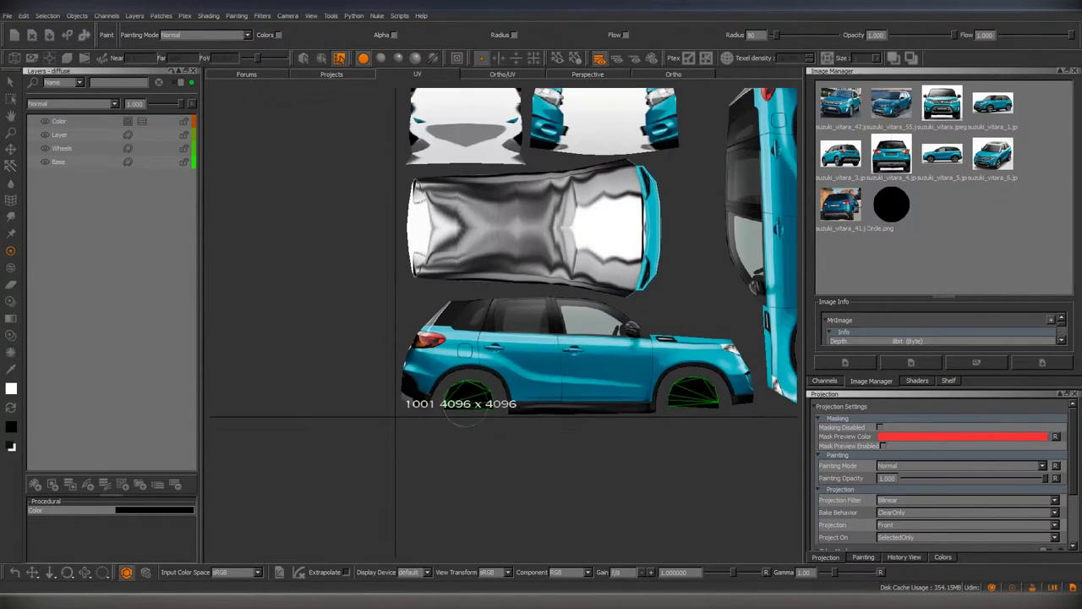
left_click(417, 73)
scroll(415, 277, "up", 3)
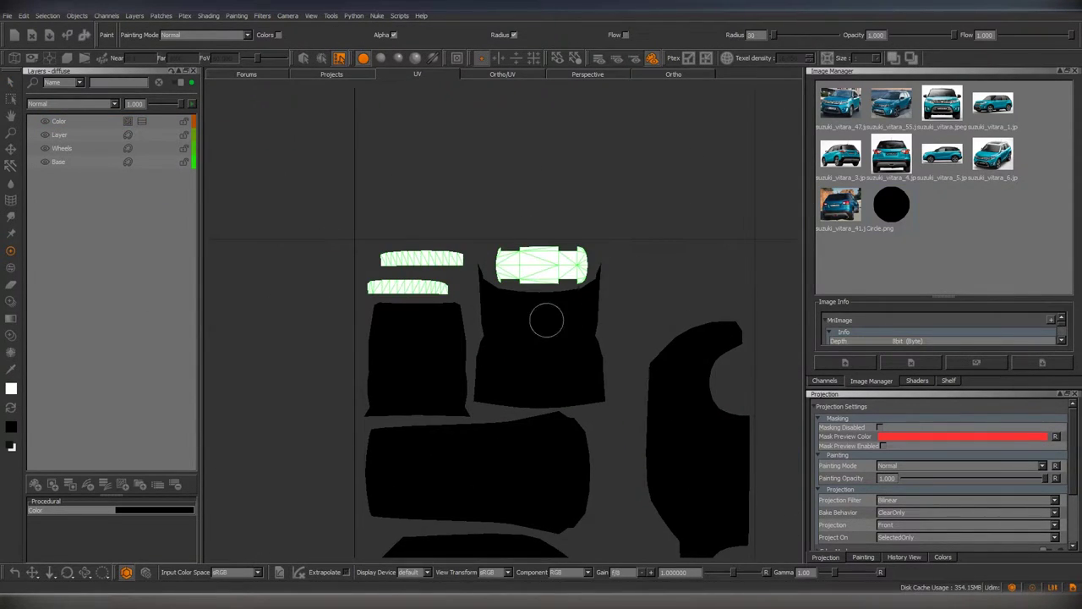
left_click(588, 74)
left_click_drag(575, 372, 492, 353, "alt")
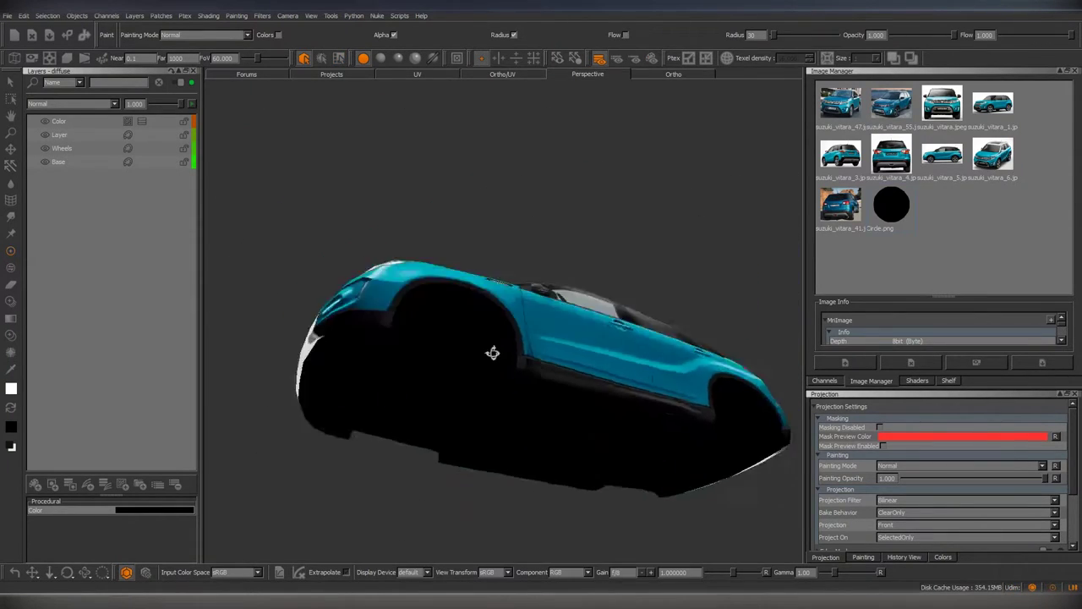
Orbit from the taillight and tailgate round the rear quarter and door to the front wheel arch.
right_click(478, 413)
mouse_move(478, 413)
left_mouse_down("alt")
mouse_move(550, 442)
mouse_move(569, 364)
mouse_move(507, 397)
left_mouse_up("alt")
scroll(569, 364, "up", 5)
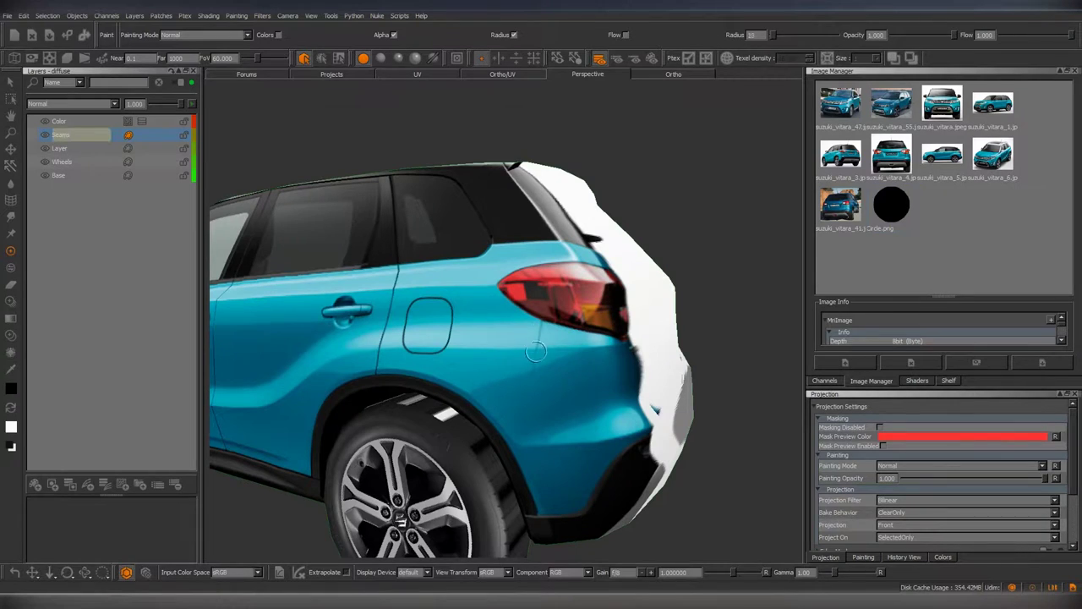
mouse_move(531, 380)
left_mouse_down("alt")
mouse_move(548, 341)
mouse_move(491, 255)
left_mouse_up("alt")
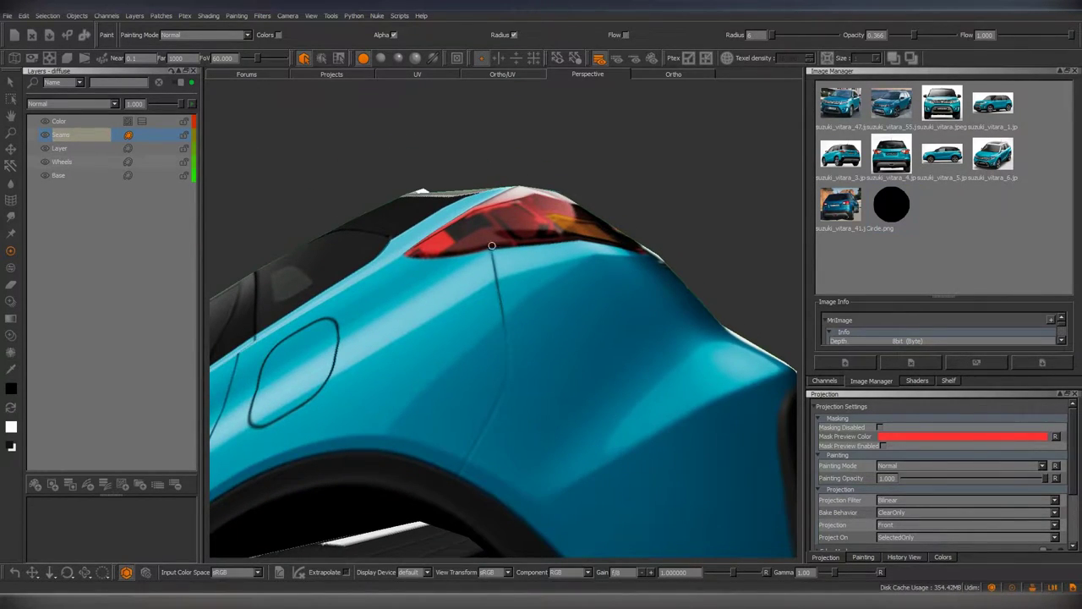
mouse_move(500, 294)
left_mouse_down("alt")
mouse_move(519, 295)
mouse_move(517, 338)
mouse_move(493, 346)
mouse_move(521, 396)
mouse_move(507, 369)
left_mouse_up("alt")
mouse_move(598, 91)
left_mouse_down("alt")
mouse_move(450, 302)
mouse_move(505, 299)
left_mouse_up("alt")
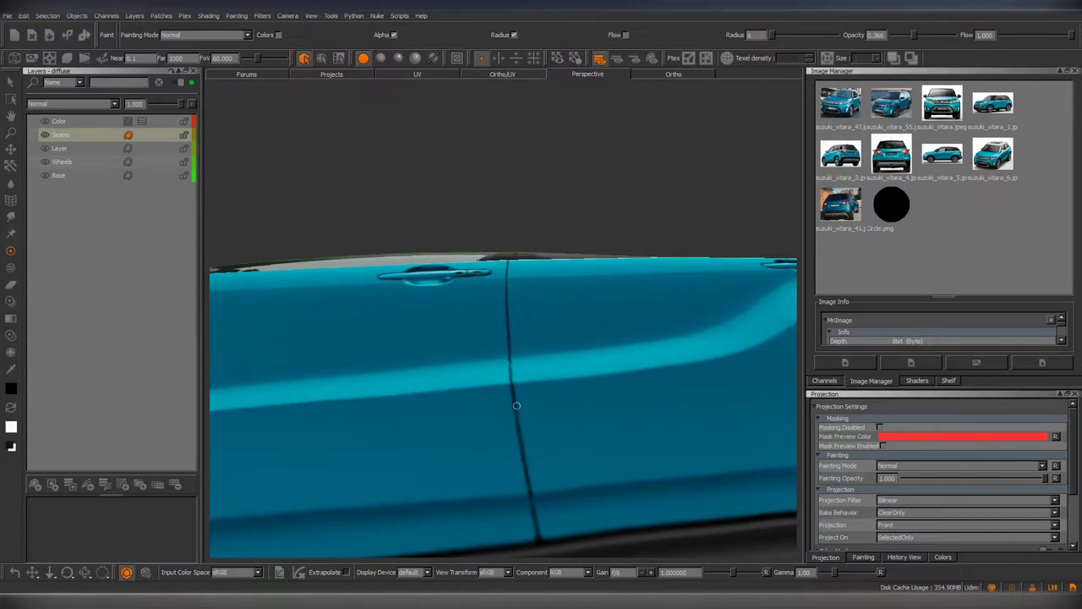
mouse_move(541, 485)
left_mouse_down("alt")
mouse_move(510, 273)
mouse_move(482, 310)
mouse_move(499, 221)
left_mouse_up("alt")
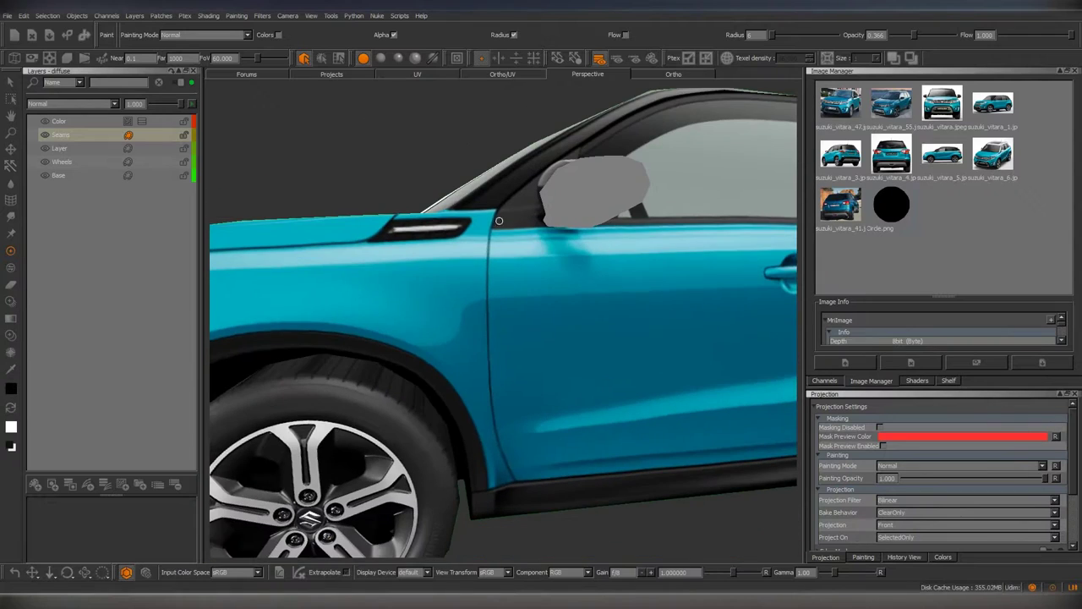
left_click_drag(498, 341, 478, 317, "alt")
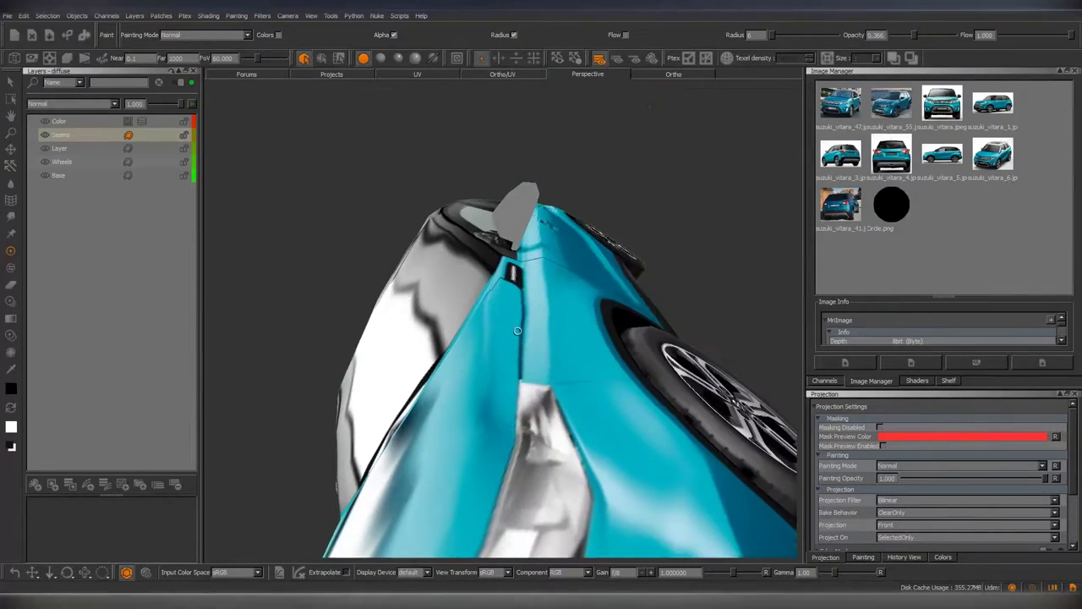
left_click_drag(518, 374, 512, 309, "alt")
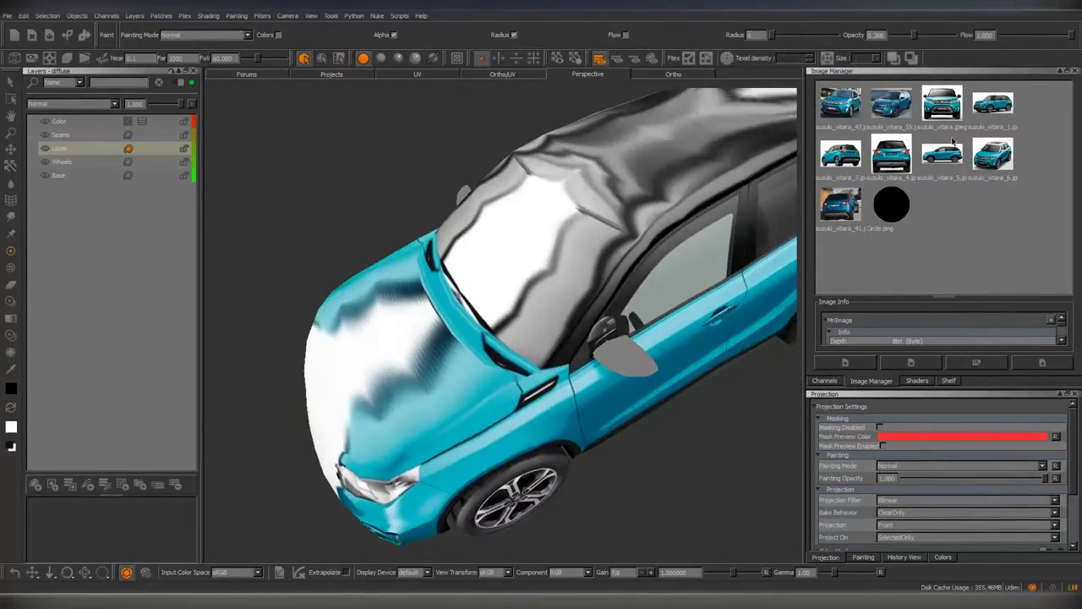
Project suzuki_vitara_6.jpeg onto the headlight, grille, Suzuki logo, VITARA plate and hood.
key("t")
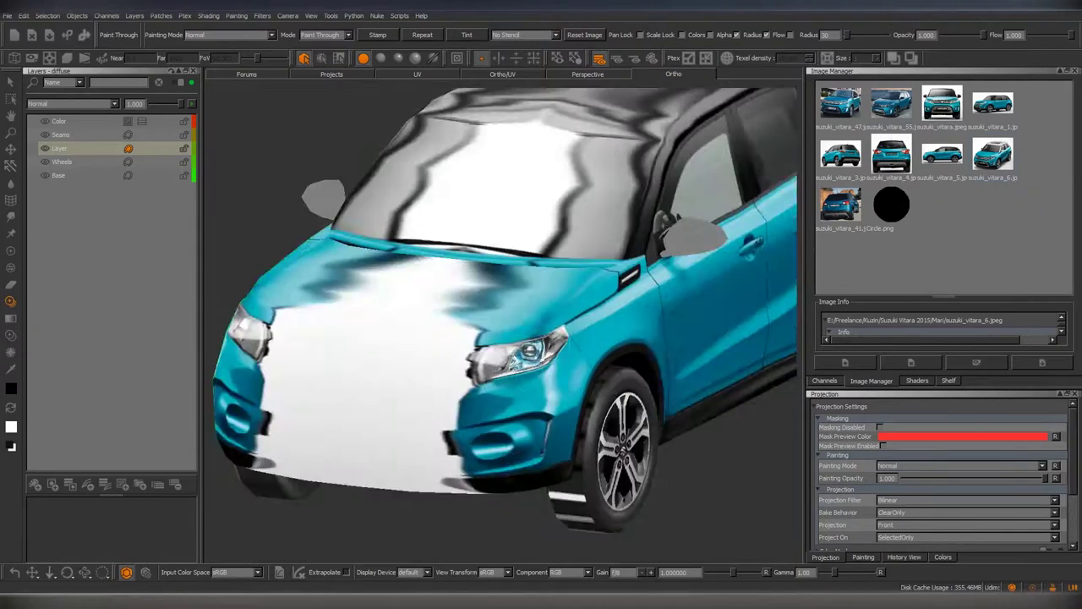
left_click_drag(499, 360, 533, 396)
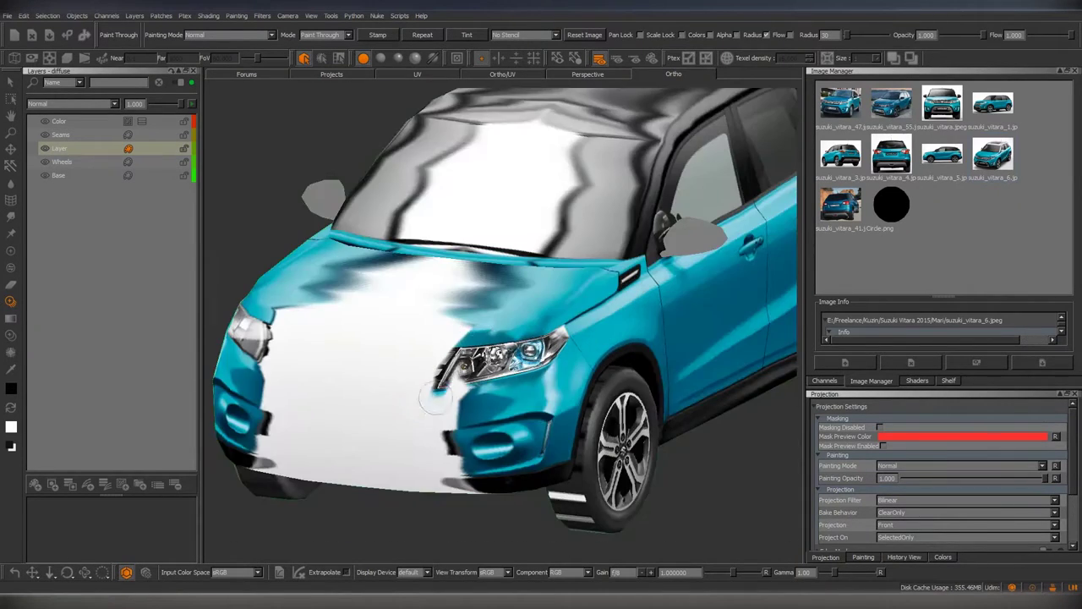
left_click_drag(465, 304, 404, 436)
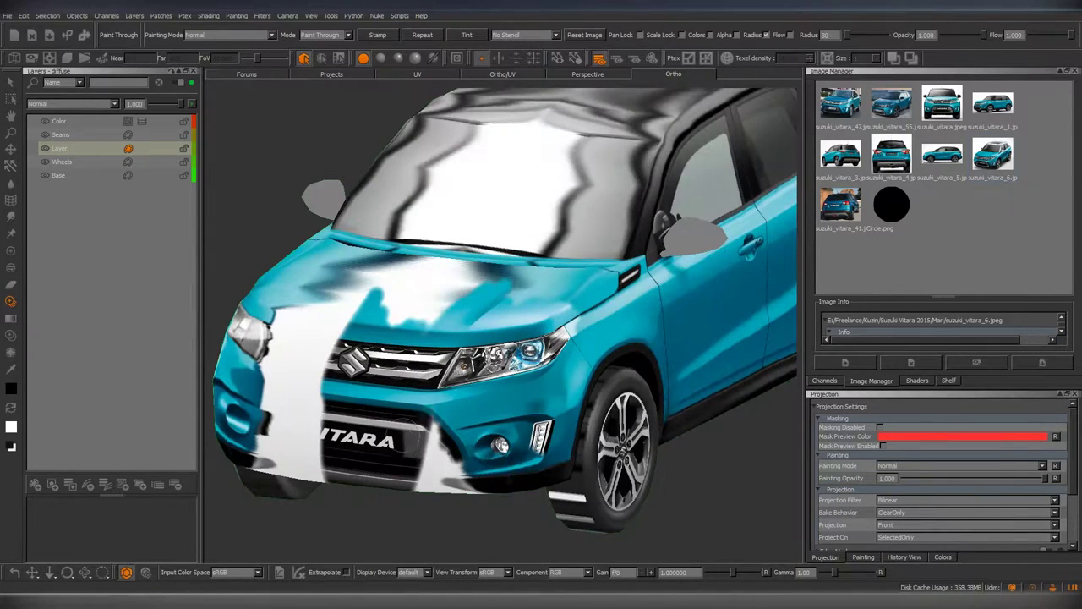
left_click_drag(517, 284, 285, 393)
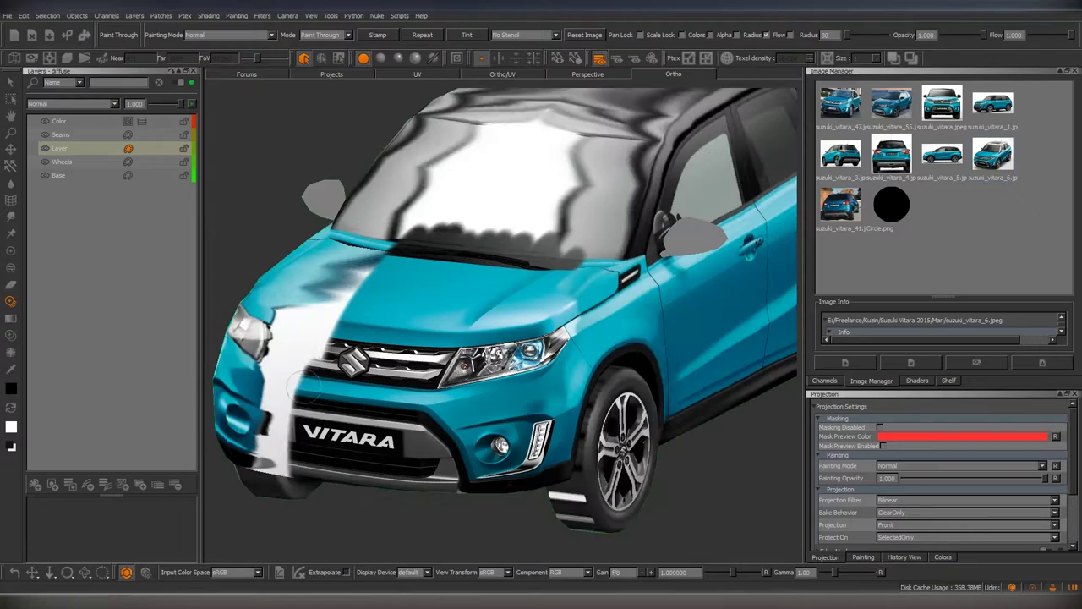
left_click_drag(60, 162, 91, 152)
On Layer, paint the dark windshield, then add a new layer and paint the bare bumper patch blue.
left_click(91, 162)
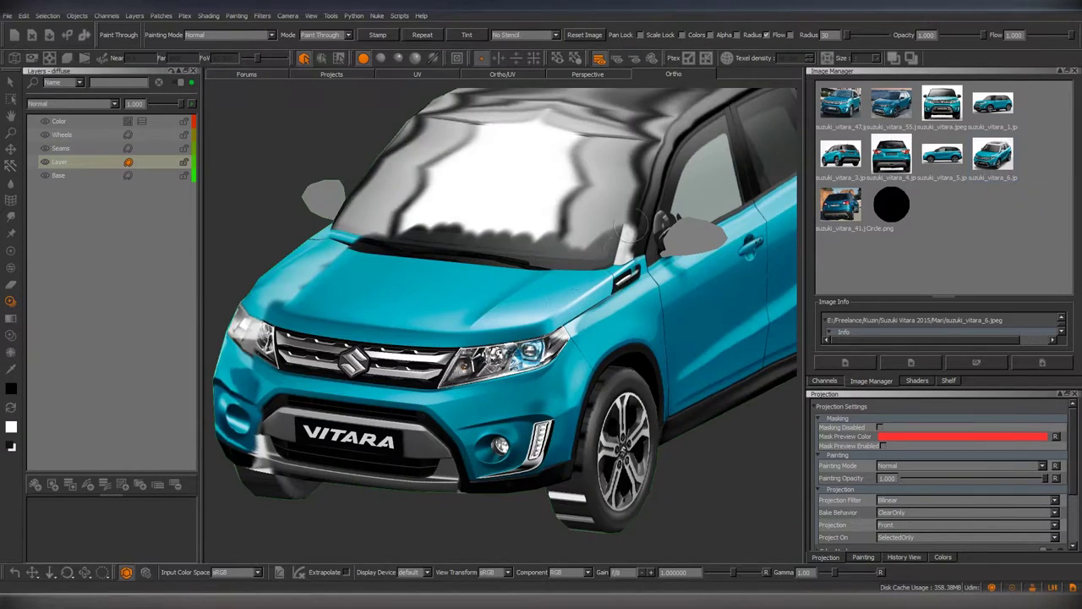
mouse_move(643, 221)
left_mouse_down()
mouse_move(592, 144)
mouse_move(440, 169)
mouse_move(592, 219)
left_mouse_up()
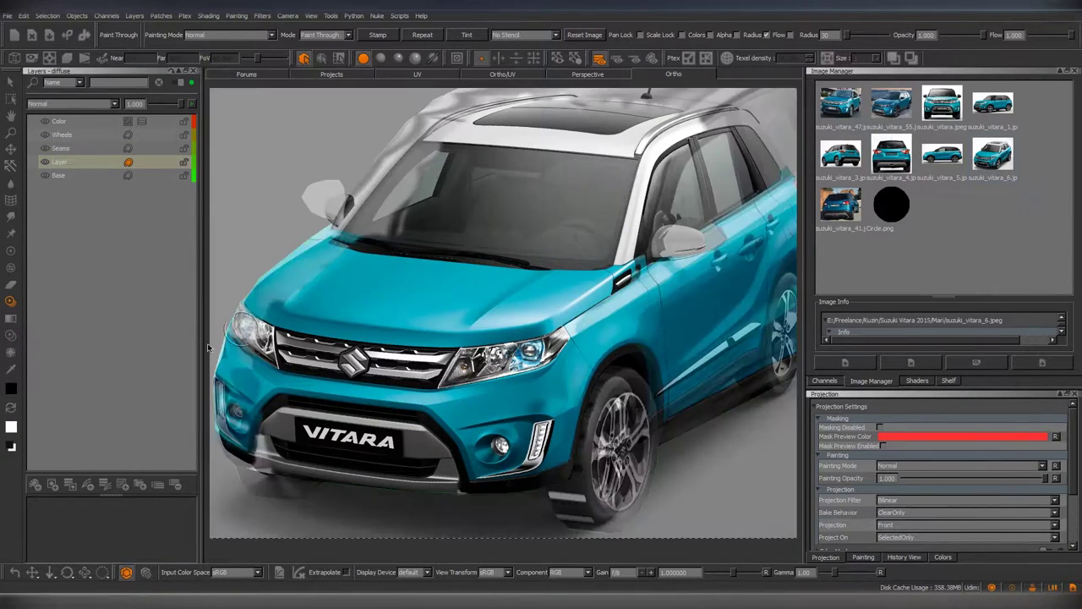
key("ctrl+shift+n")
left_click_drag(245, 389, 226, 470)
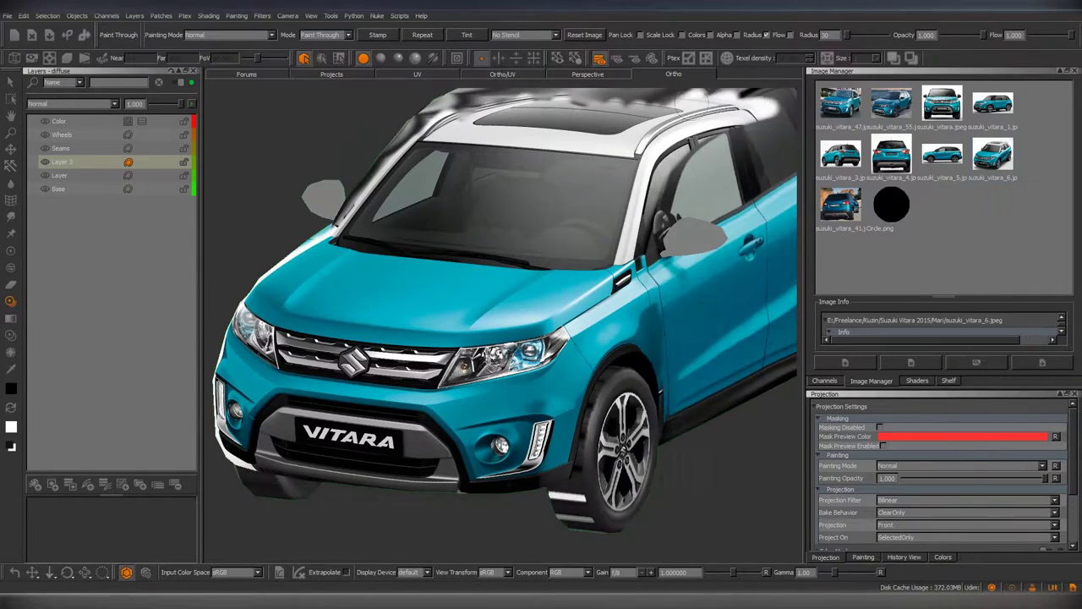
mouse_move(508, 321)
left_mouse_down("alt")
mouse_move(548, 341)
mouse_move(515, 308)
left_mouse_up("alt")
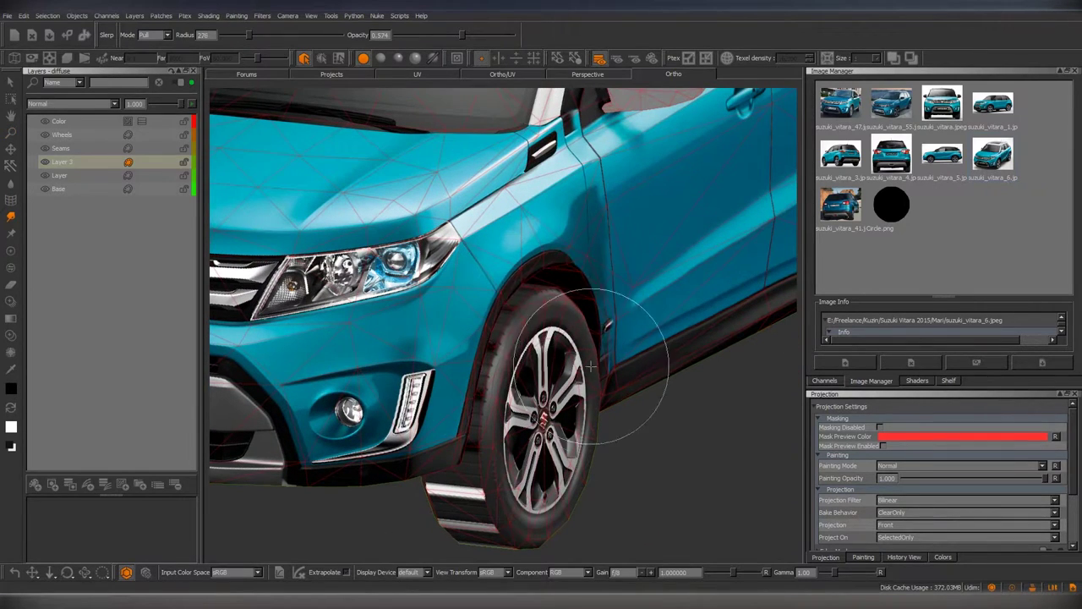
Paint the photo texture over the front fender near the mirror on Layer 2.
left_click_drag(591, 366, 633, 287)
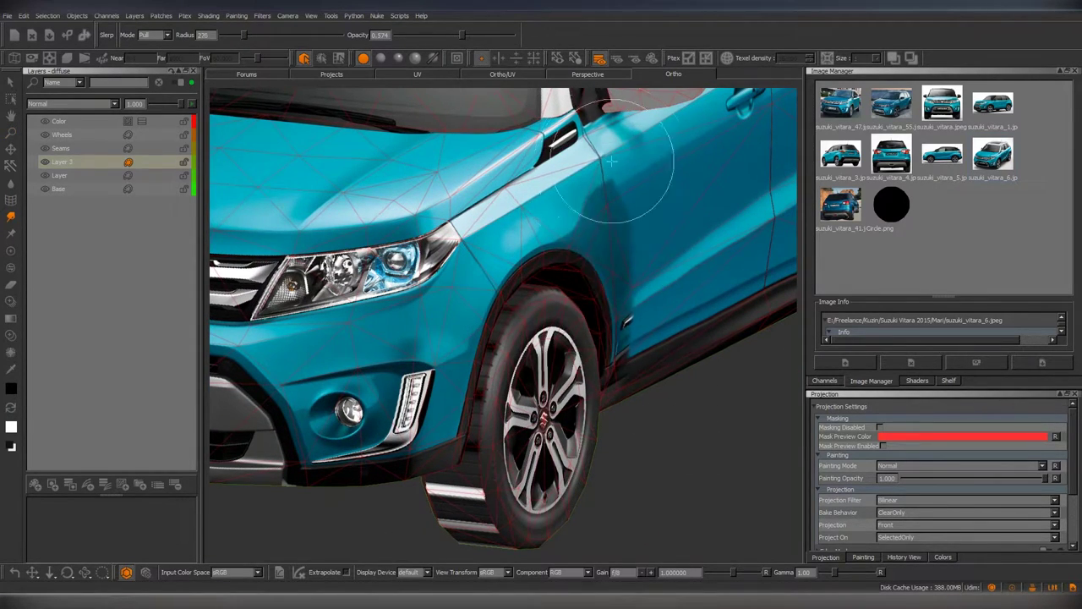
left_click_drag(611, 161, 565, 340, "alt")
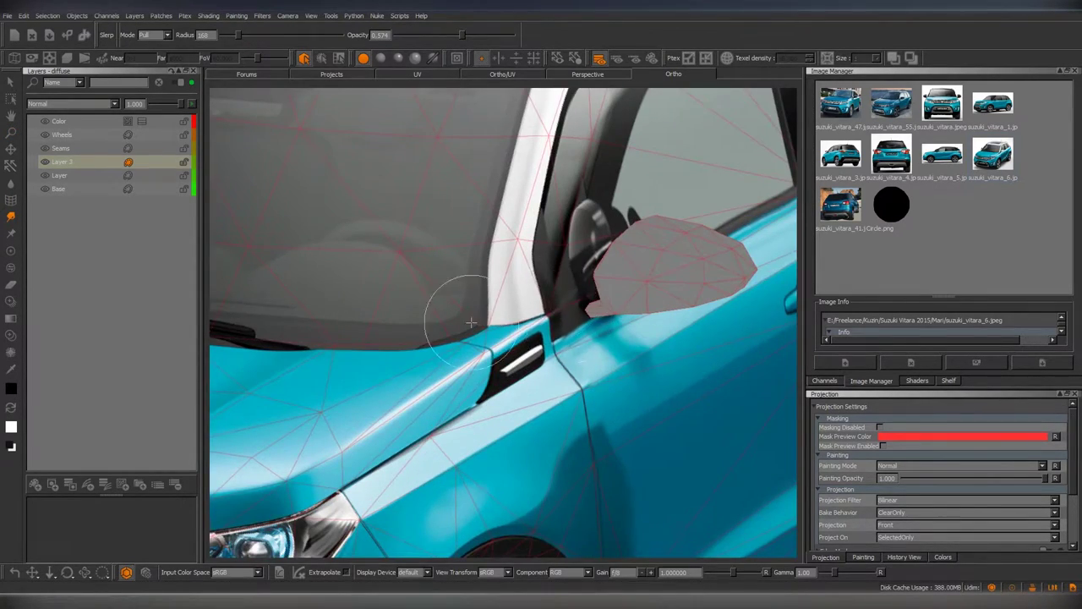
left_click_drag(471, 322, 507, 360, "alt")
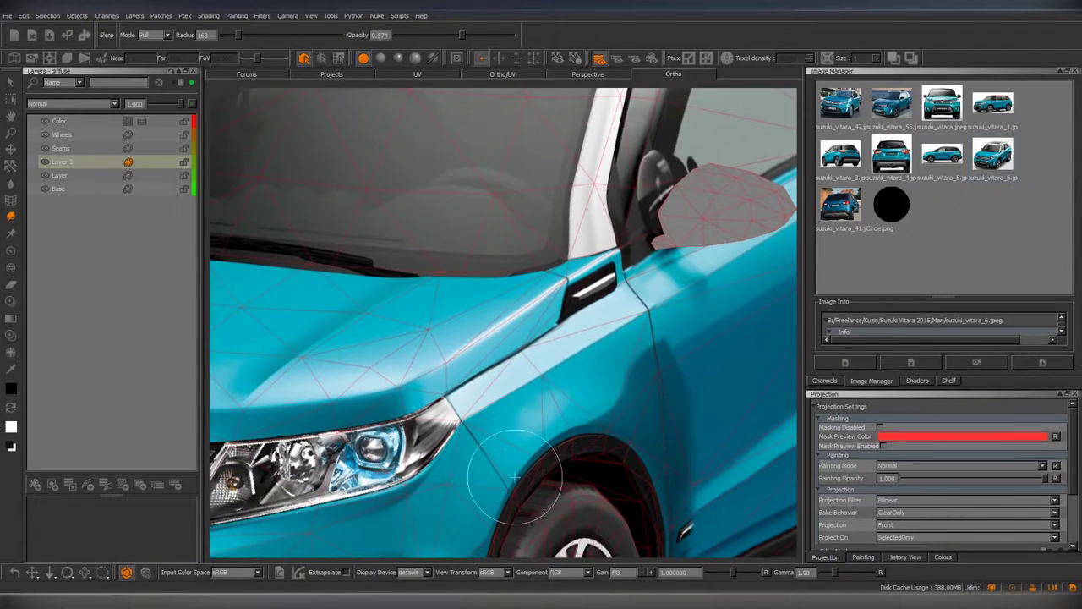
left_click_drag(514, 478, 516, 372, "alt")
key("p")
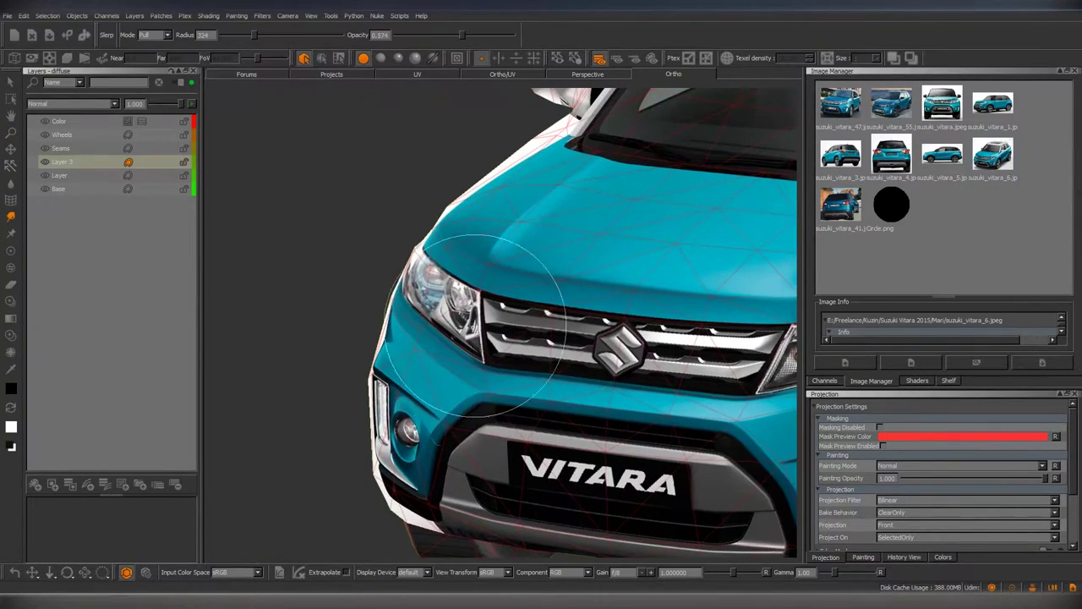
middle_click_drag(467, 410, 506, 318)
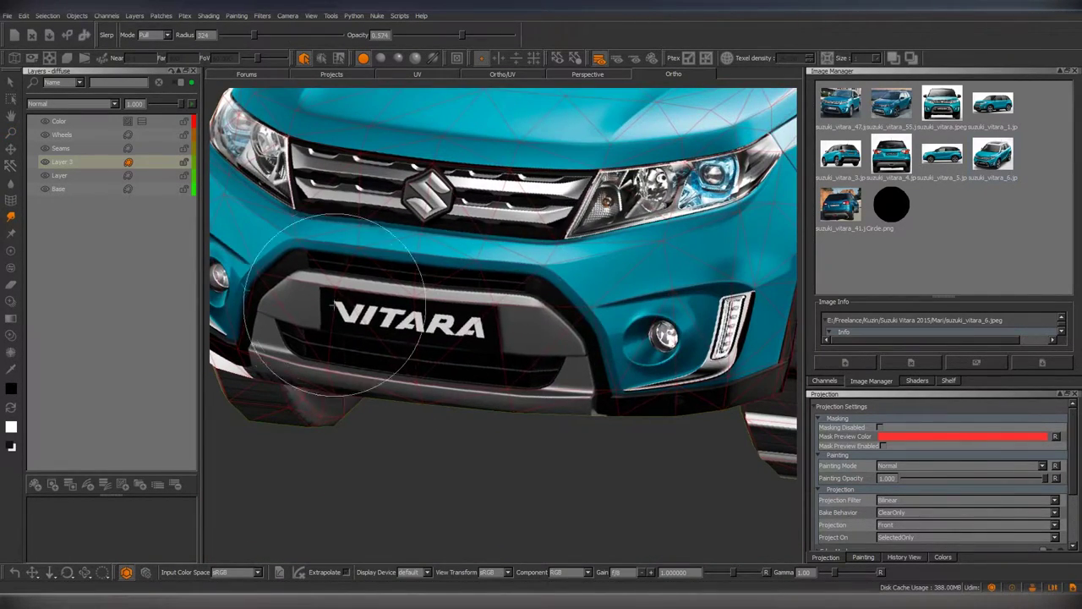
mouse_move(334, 304)
middle_mouse_down()
mouse_move(451, 304)
mouse_move(472, 427)
middle_mouse_up()
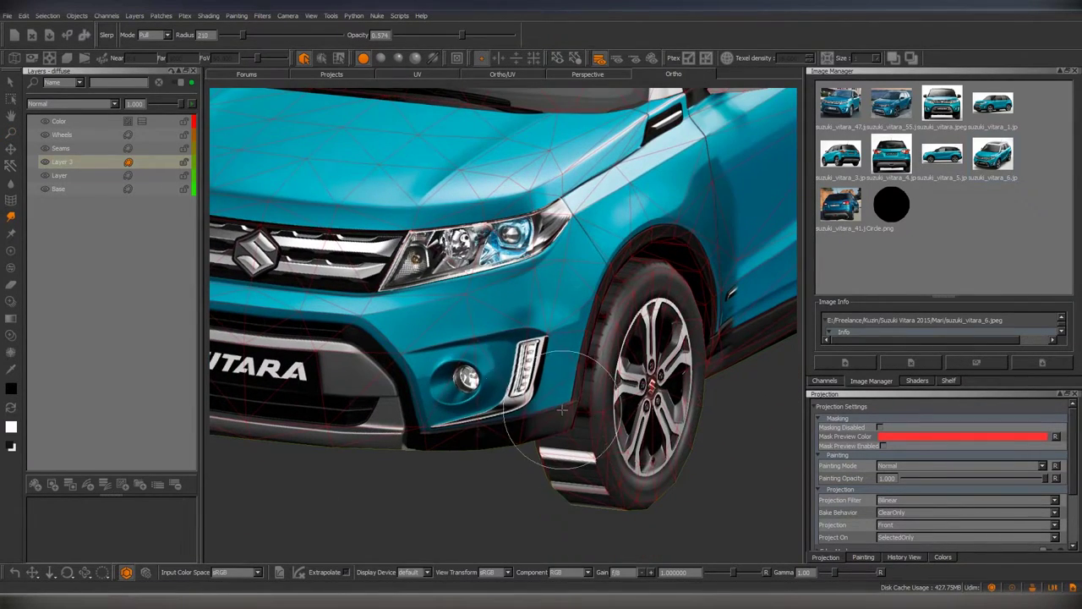
mouse_move(424, 430)
middle_mouse_down()
mouse_move(439, 415)
mouse_move(437, 372)
middle_mouse_up()
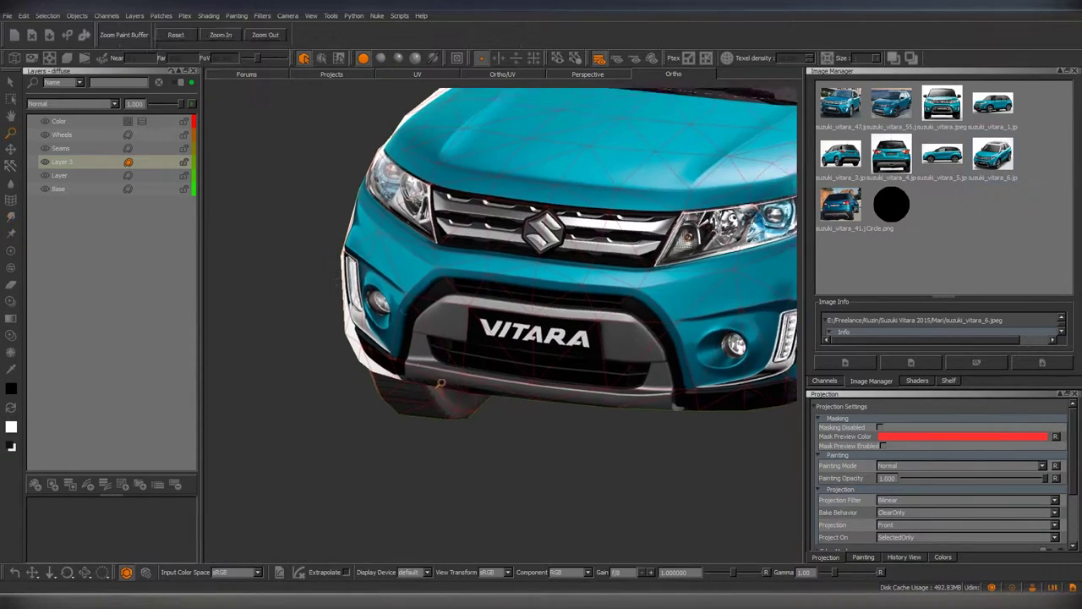
mouse_move(415, 377)
middle_mouse_down()
mouse_move(688, 338)
mouse_move(496, 379)
middle_mouse_up()
middle_click_drag(385, 364, 483, 229)
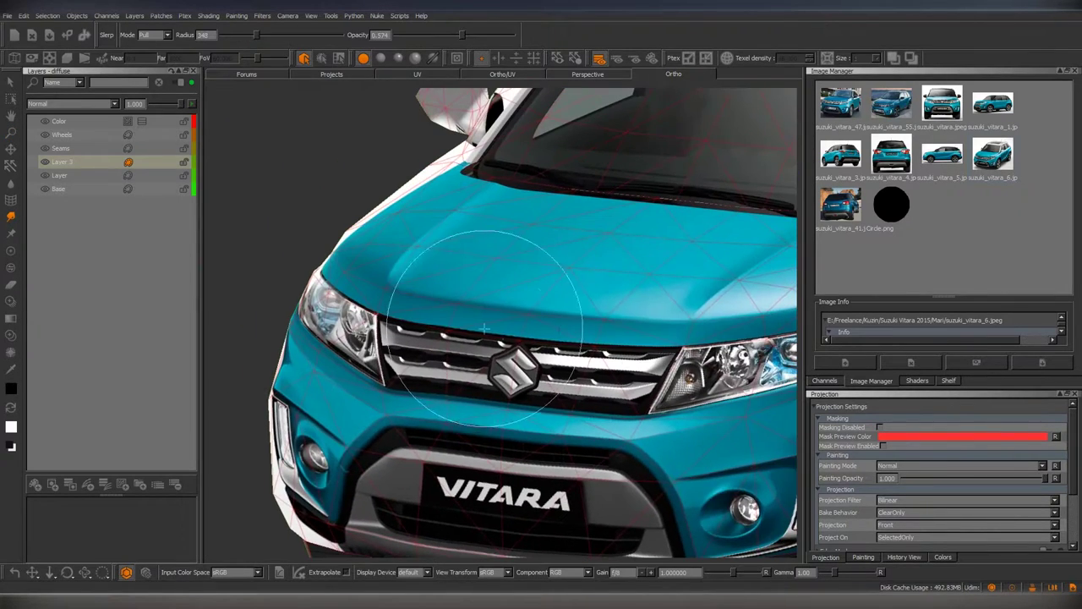
scroll(613, 291, "up", 3)
Enlarge the brush to radius 308 and paint the photo's white roof rail along the top.
left_click_drag(584, 292, 239, 340, "shift")
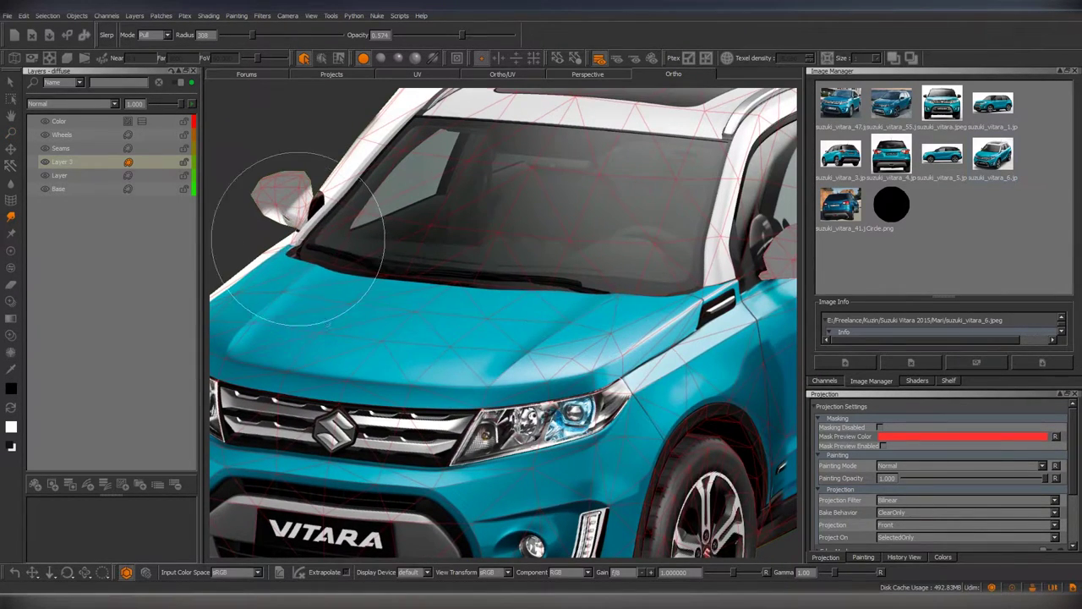
mouse_move(503, 296)
middle_mouse_down()
mouse_move(580, 254)
mouse_move(604, 290)
mouse_move(533, 381)
middle_mouse_up()
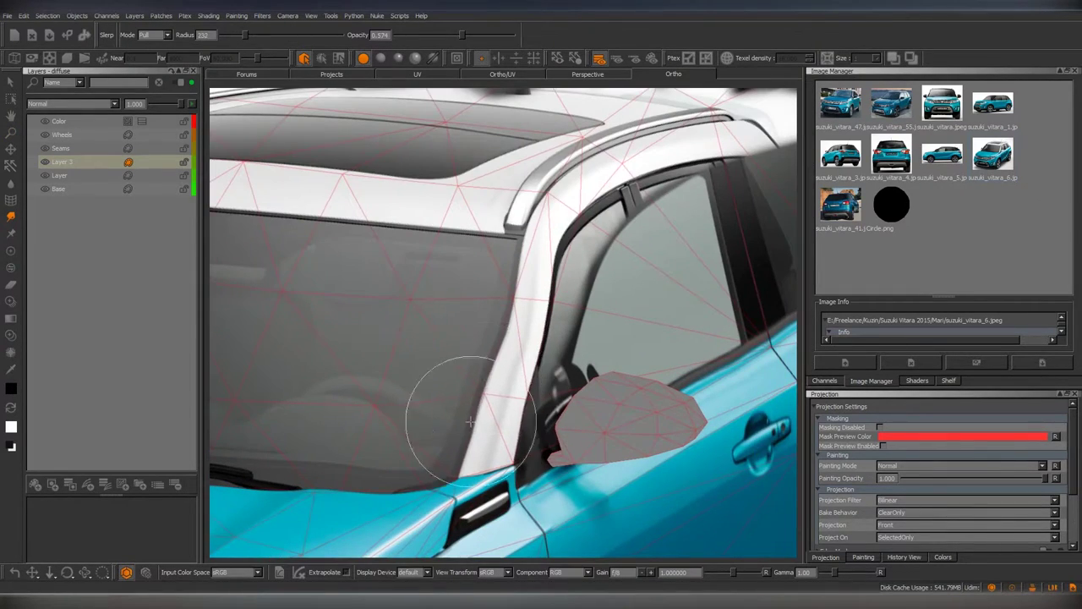
mouse_move(470, 421)
middle_mouse_down()
mouse_move(725, 181)
mouse_move(387, 229)
middle_mouse_up()
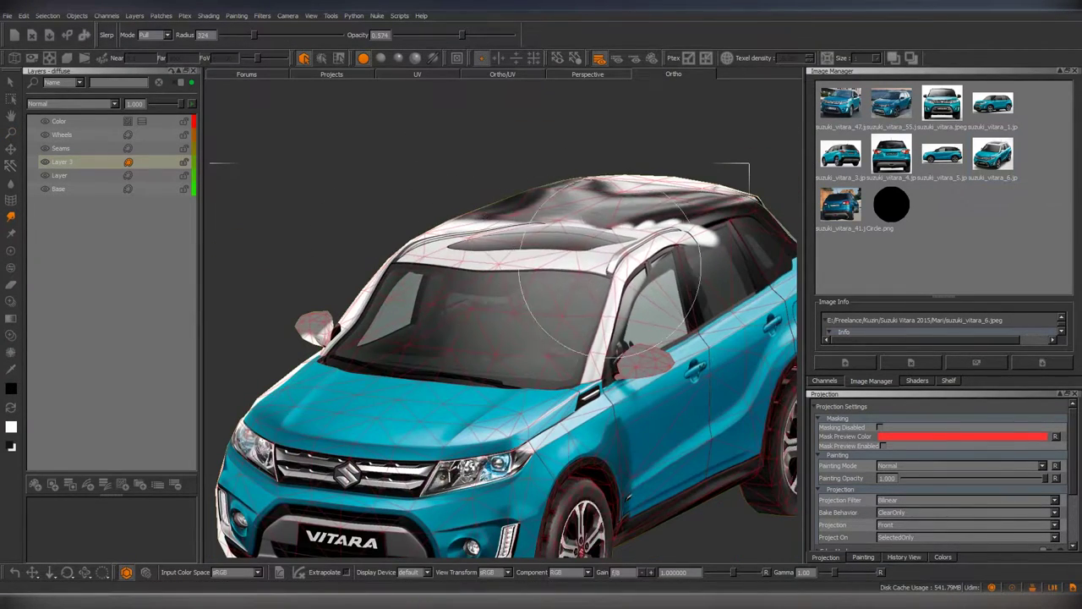
scroll(659, 295, "up", 5)
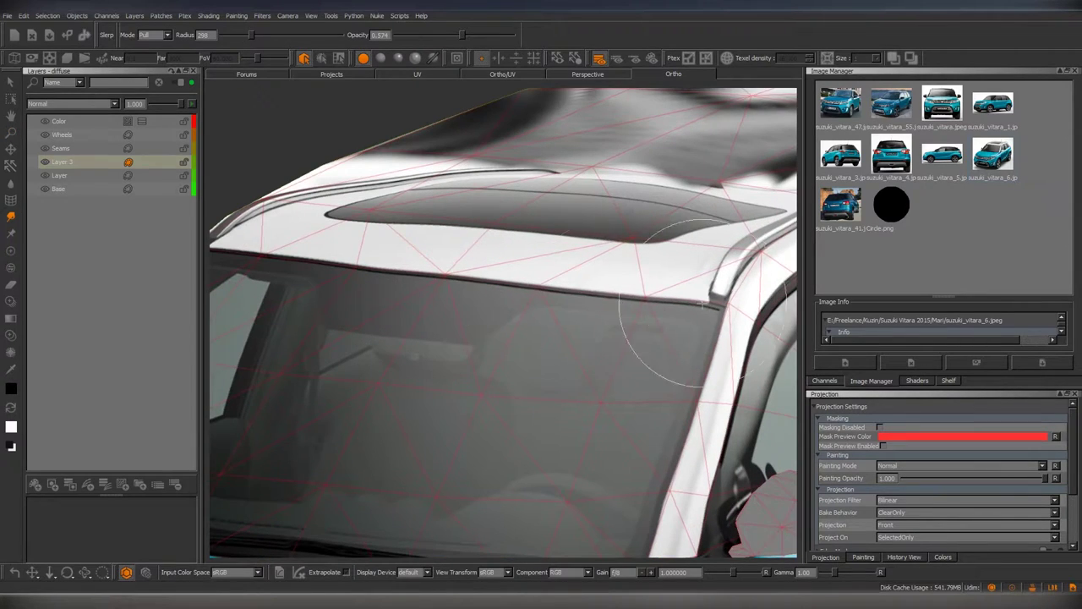
mouse_move(701, 302)
middle_mouse_down()
mouse_move(609, 358)
mouse_move(605, 298)
middle_mouse_up()
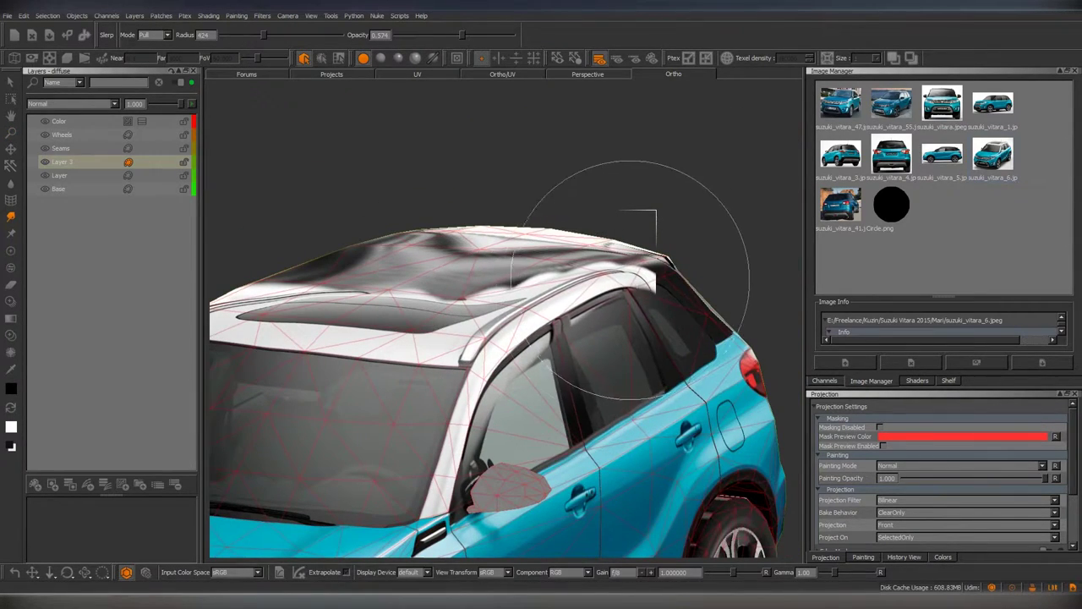
scroll(630, 280, "up", 3)
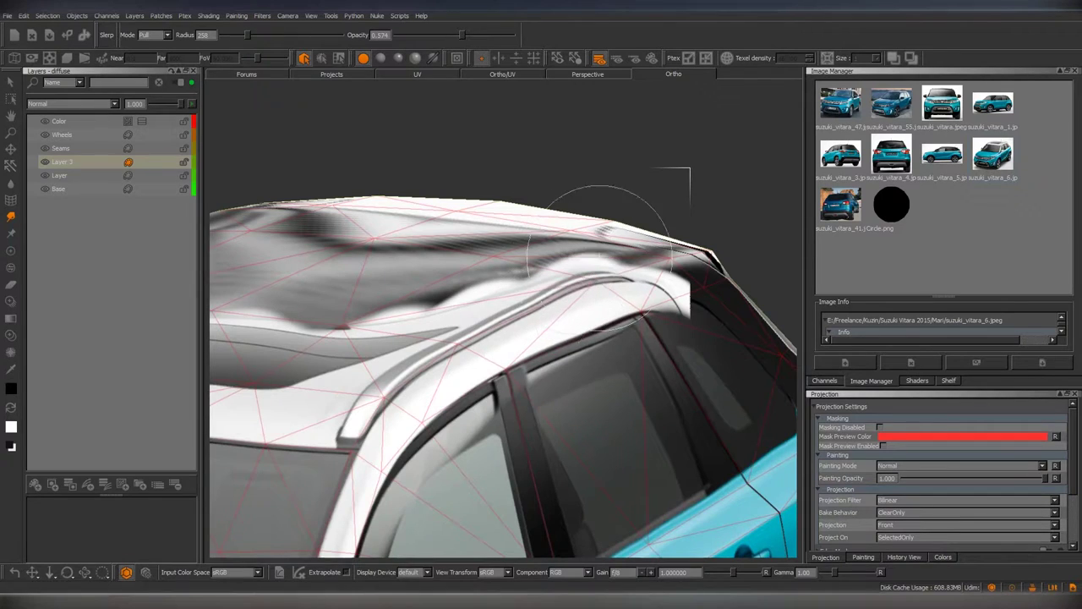
mouse_move(598, 233)
left_mouse_down()
mouse_move(385, 397)
mouse_move(355, 467)
left_mouse_up()
mouse_move(524, 309)
middle_mouse_down()
mouse_move(604, 350)
mouse_move(507, 372)
mouse_move(404, 303)
middle_mouse_up()
scroll(490, 381, "up", 2)
scroll(465, 391, "up", 2)
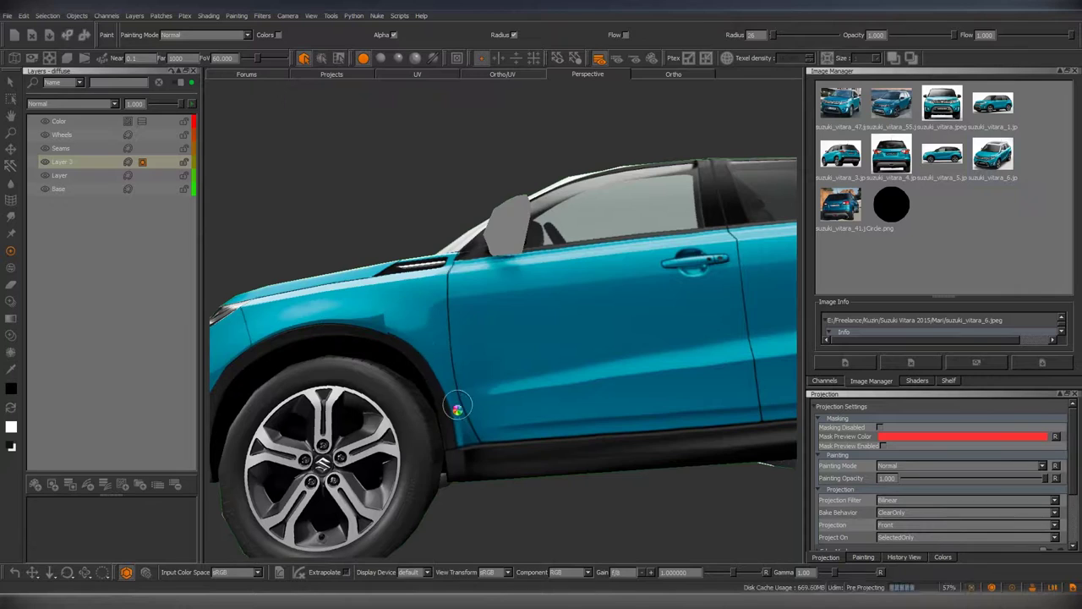
Inspect the headlight, A-pillar, mirror and white roof edge from several angles, ending above the hood.
scroll(478, 245, "up", 3)
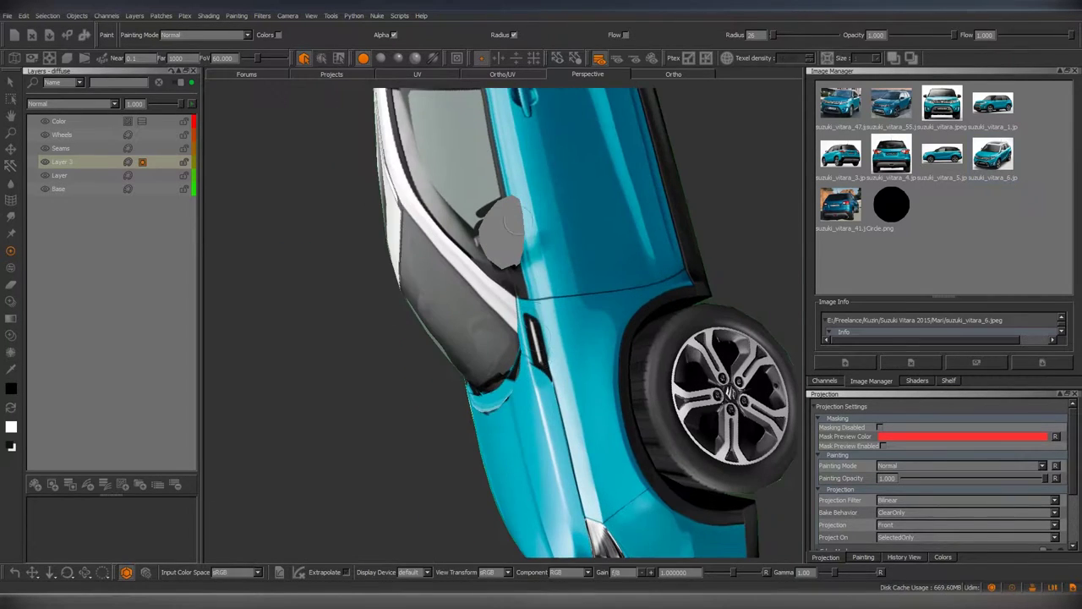
left_click_drag(573, 439, 538, 173, "alt")
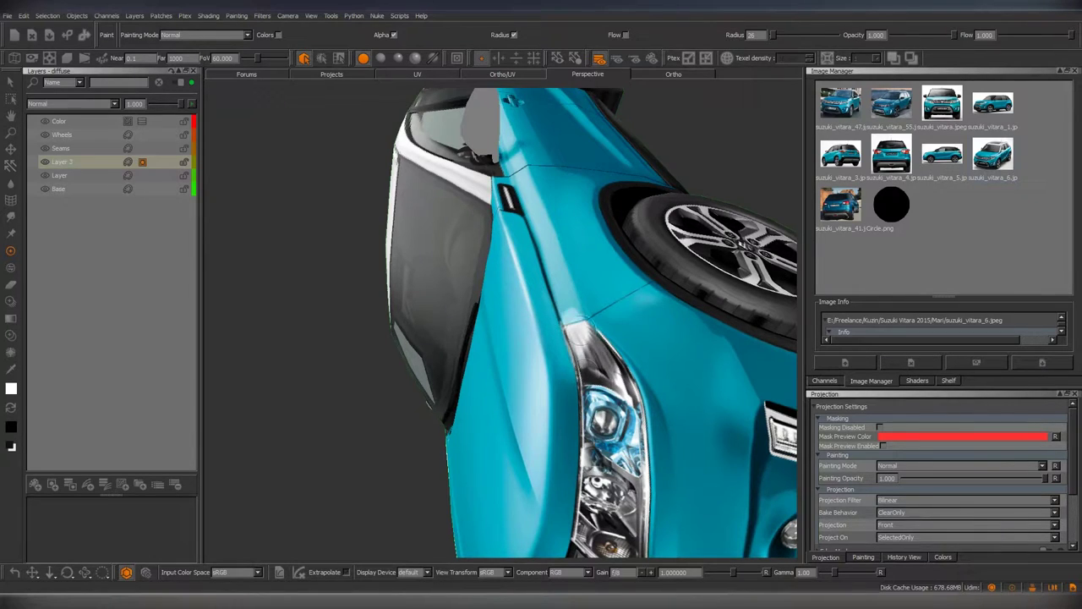
mouse_move(614, 366)
left_mouse_down("alt")
mouse_move(542, 325)
mouse_move(516, 404)
mouse_move(559, 380)
left_mouse_up("alt")
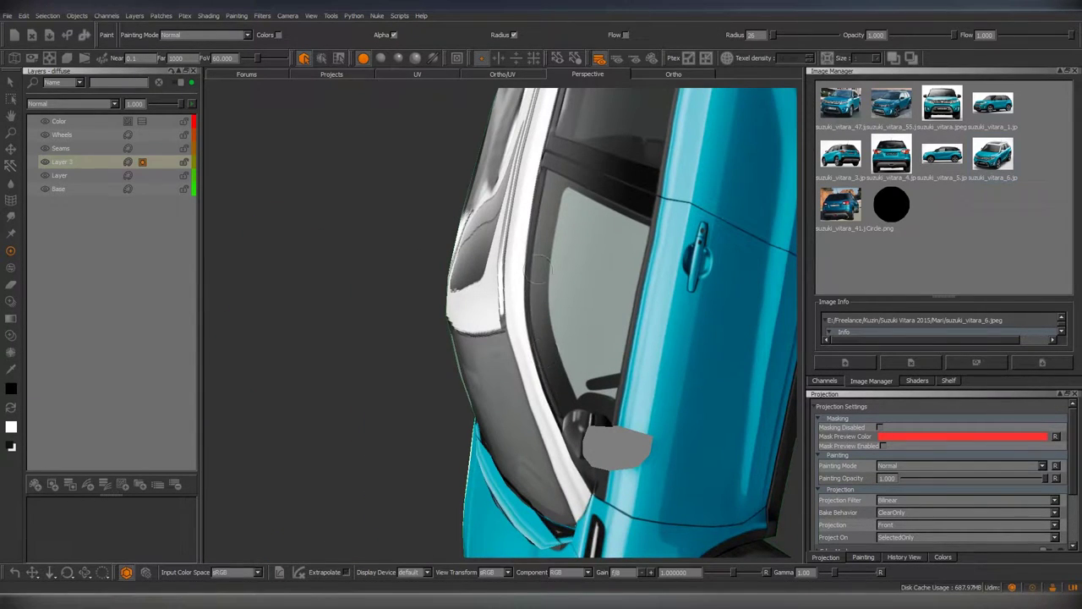
left_click_drag(539, 268, 508, 427, "alt")
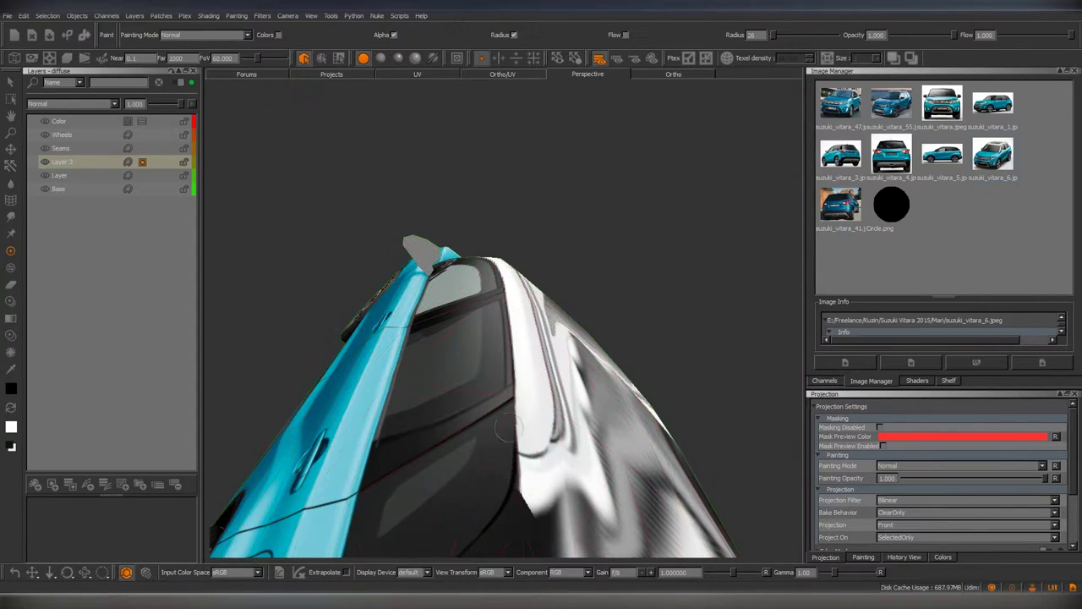
left_click_drag(502, 434, 485, 265, "alt")
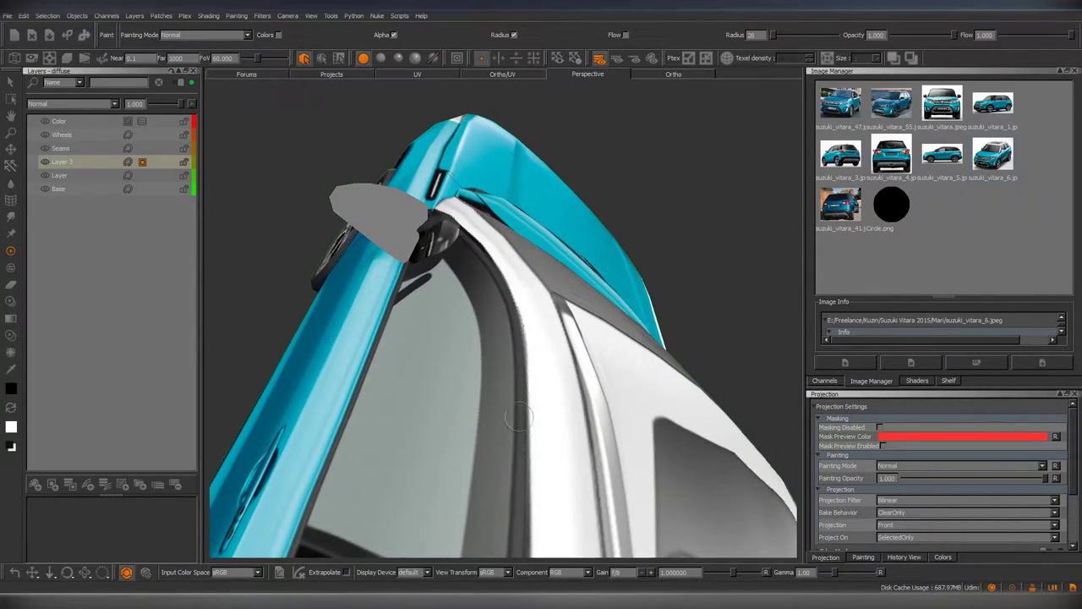
left_click_drag(522, 416, 508, 375, "alt")
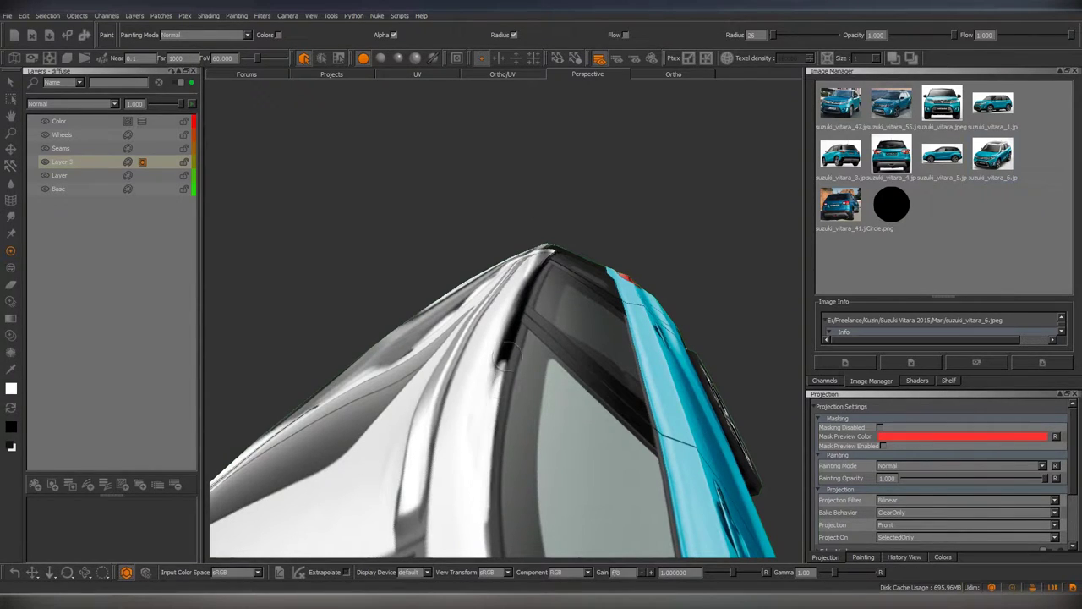
left_click_drag(541, 289, 503, 392, "alt")
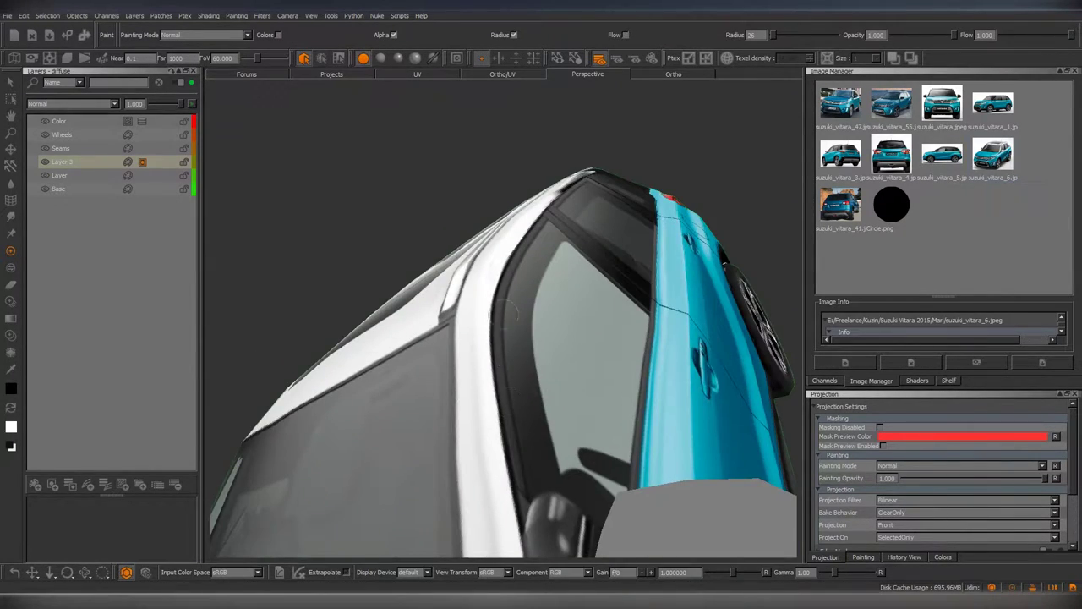
mouse_move(506, 310)
left_mouse_down("alt")
mouse_move(528, 445)
mouse_move(546, 474)
mouse_move(601, 423)
mouse_move(539, 446)
mouse_move(521, 362)
mouse_move(503, 338)
mouse_move(172, 193)
left_mouse_up("alt")
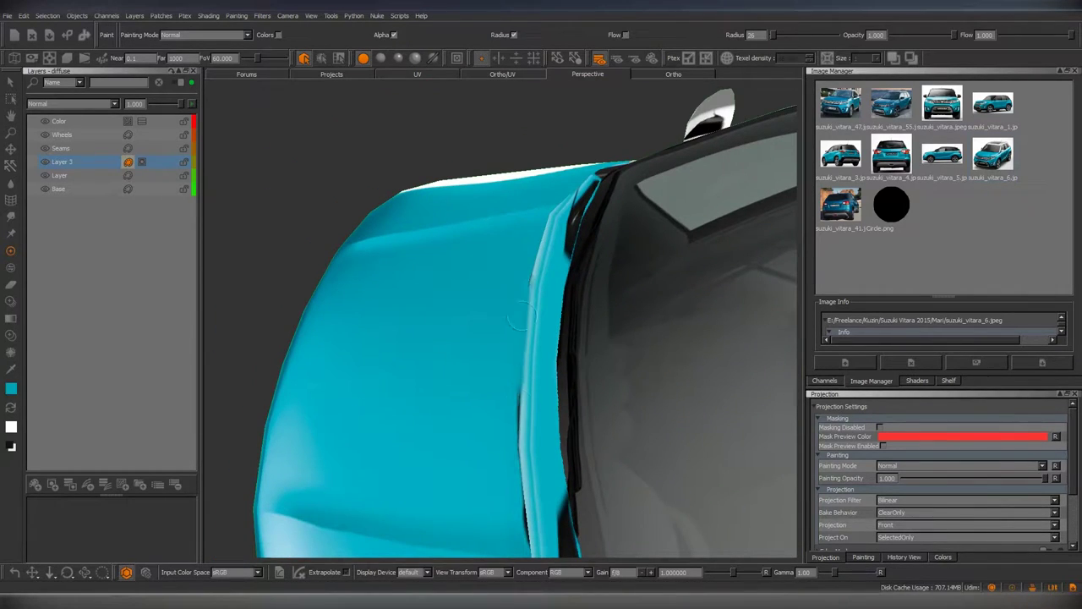
Frame the hood, headlight, bumper and wheel up close and switch to the Blur tool.
mouse_move(519, 420)
left_mouse_down("alt")
mouse_move(533, 257)
mouse_move(560, 361)
left_mouse_up("alt")
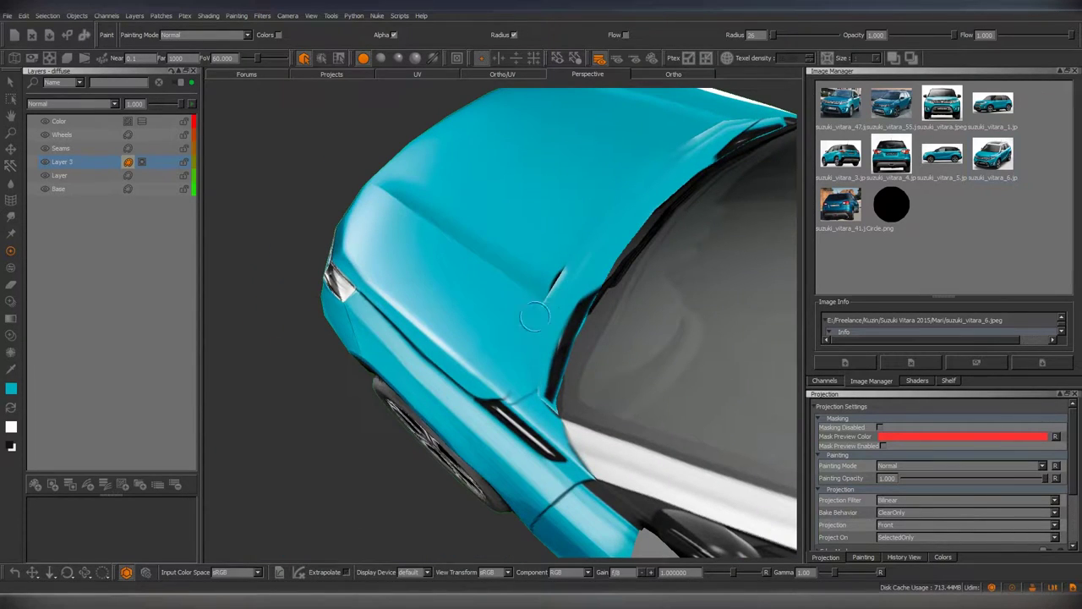
mouse_move(535, 317)
left_mouse_down("alt")
mouse_move(496, 367)
mouse_move(508, 386)
mouse_move(500, 349)
mouse_move(587, 483)
mouse_move(551, 503)
left_mouse_up("alt")
key("b")
scroll(507, 372, "down", 5)
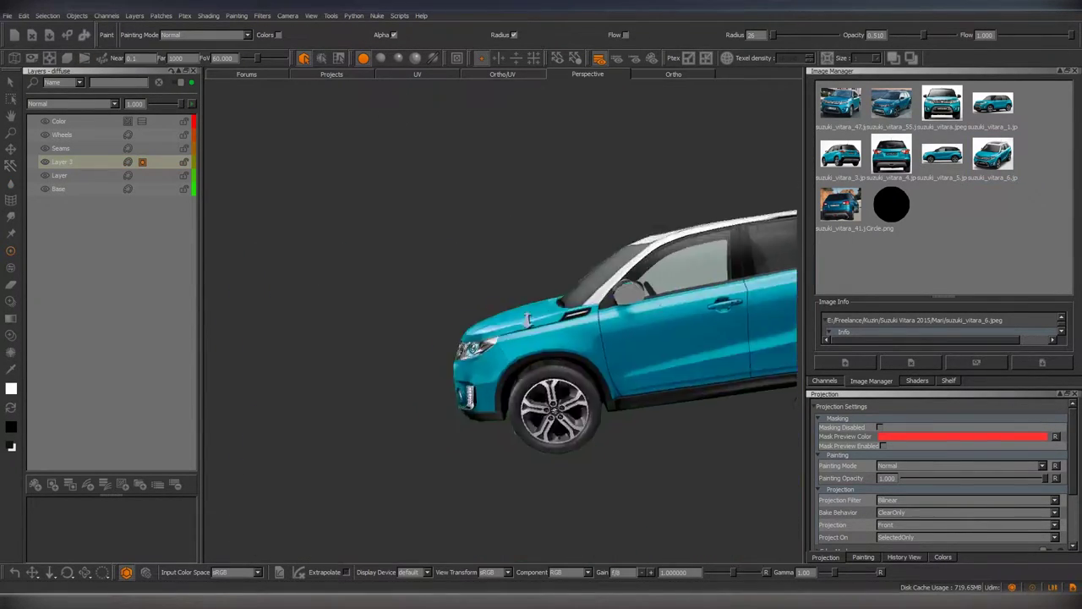
Select the next paint layer down and show the car's rear in orthographic view.
left_click(63, 175)
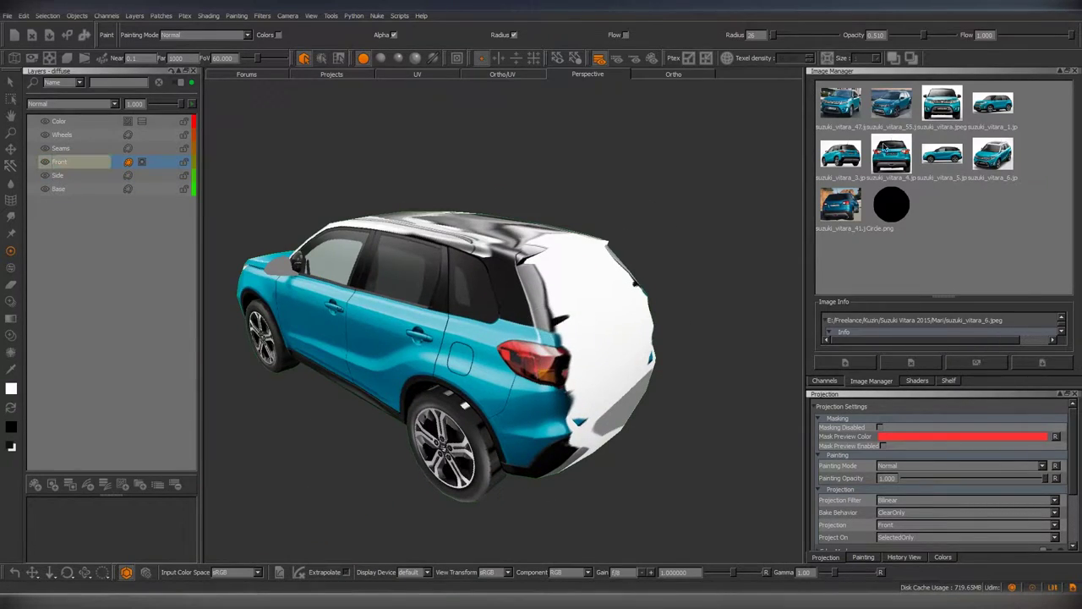
left_click(673, 74)
left_click_drag(642, 296, 587, 347, "alt")
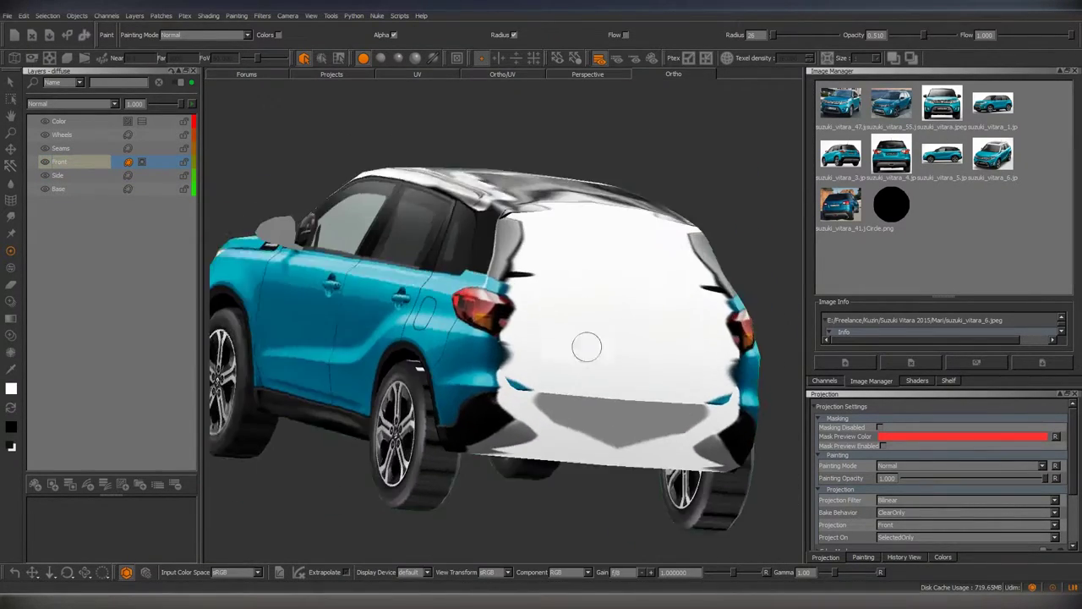
Paint the rear photo across both back corners, then erase the dark underbody strip below the bumper.
key("t")
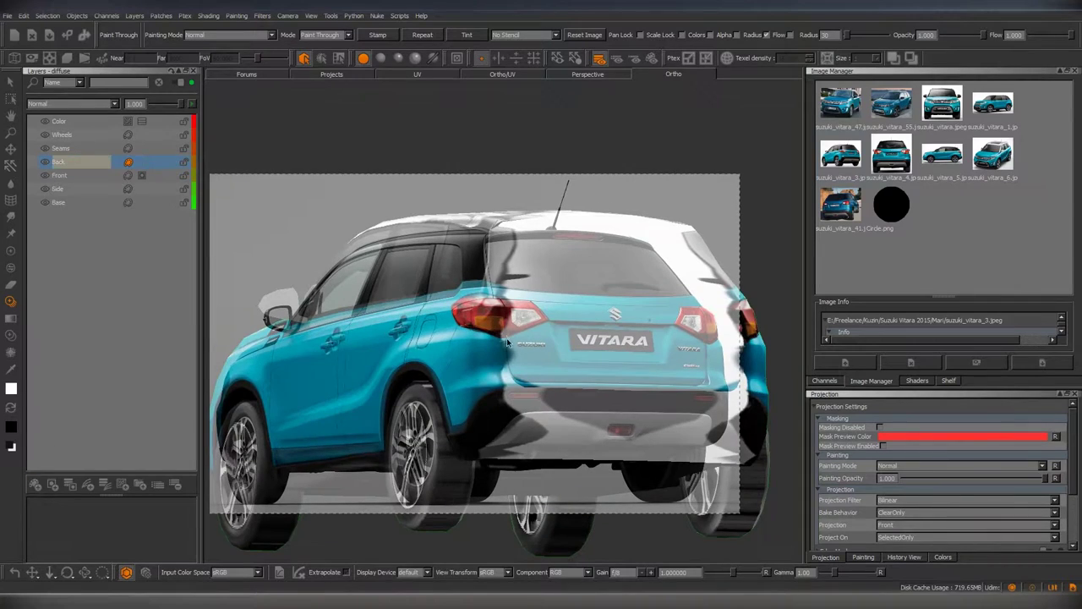
mouse_move(508, 342)
left_mouse_down()
mouse_move(464, 254)
mouse_move(650, 276)
left_mouse_up()
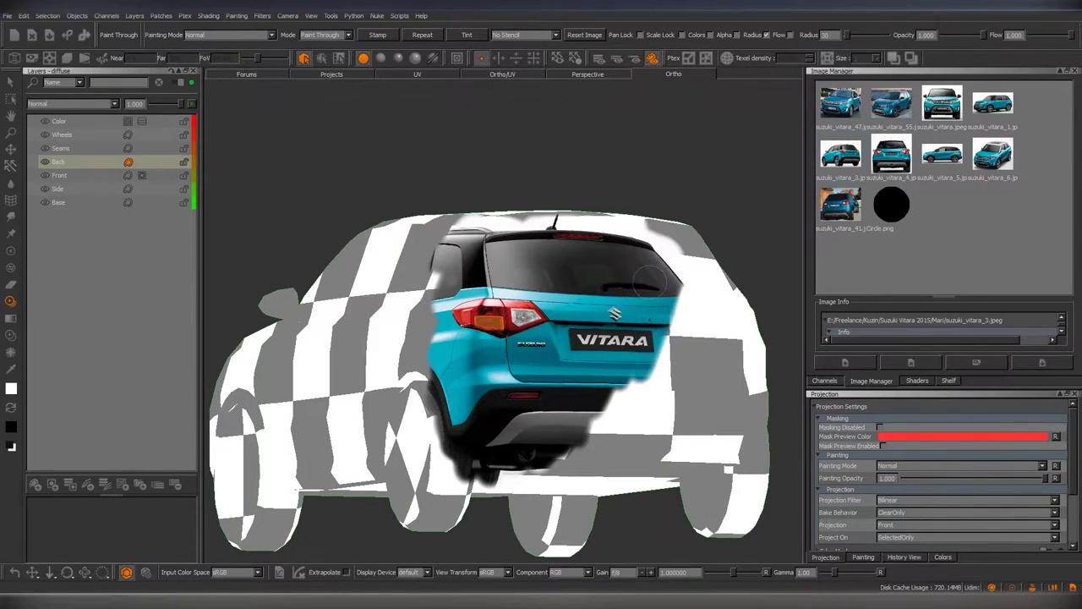
left_click_drag(615, 415, 715, 300)
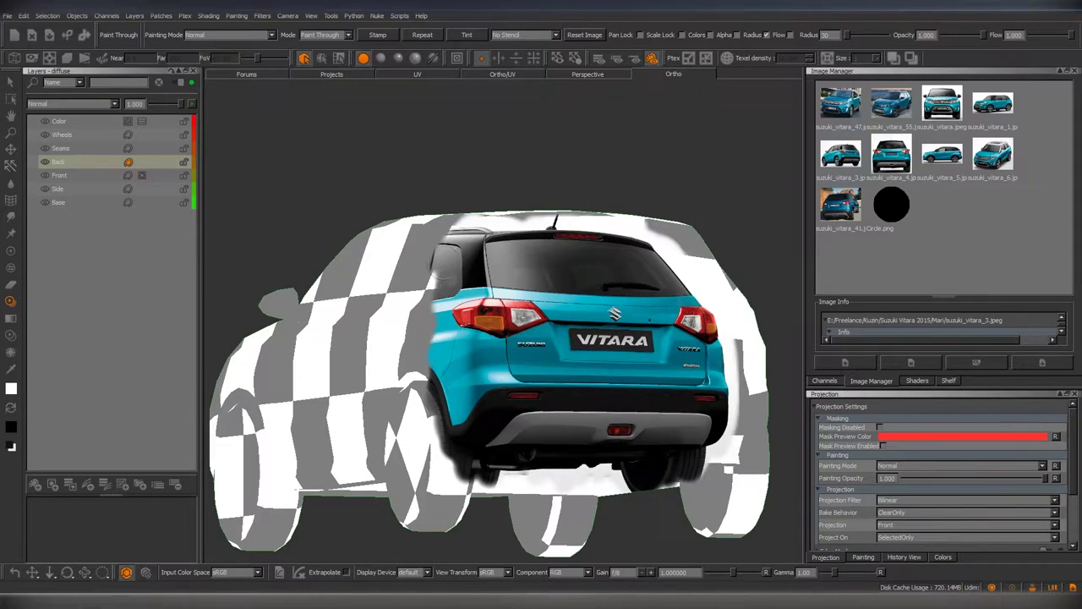
key("e")
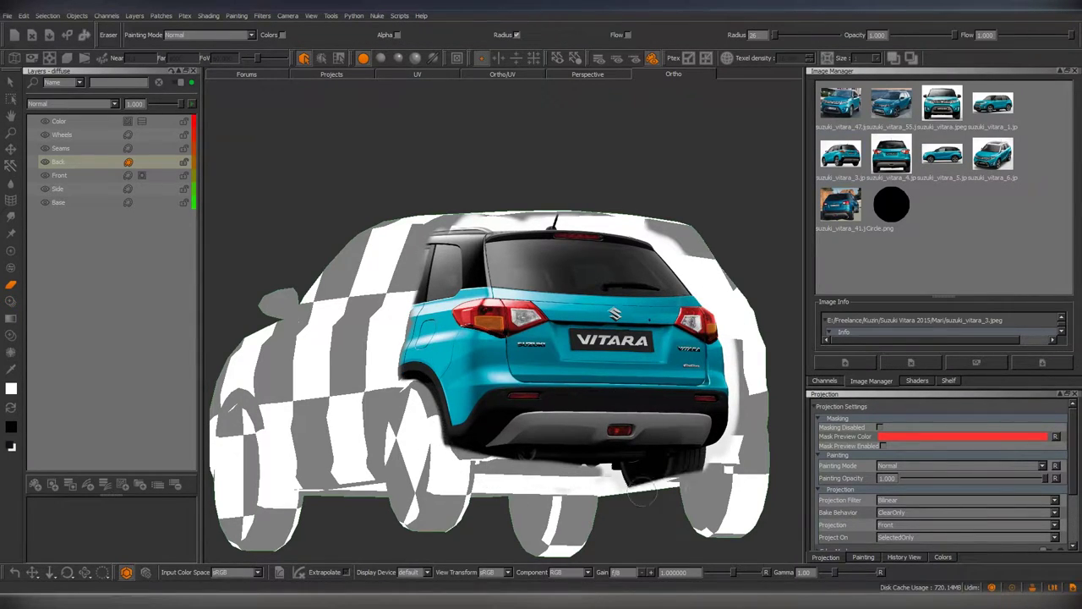
left_click_drag(641, 493, 509, 463)
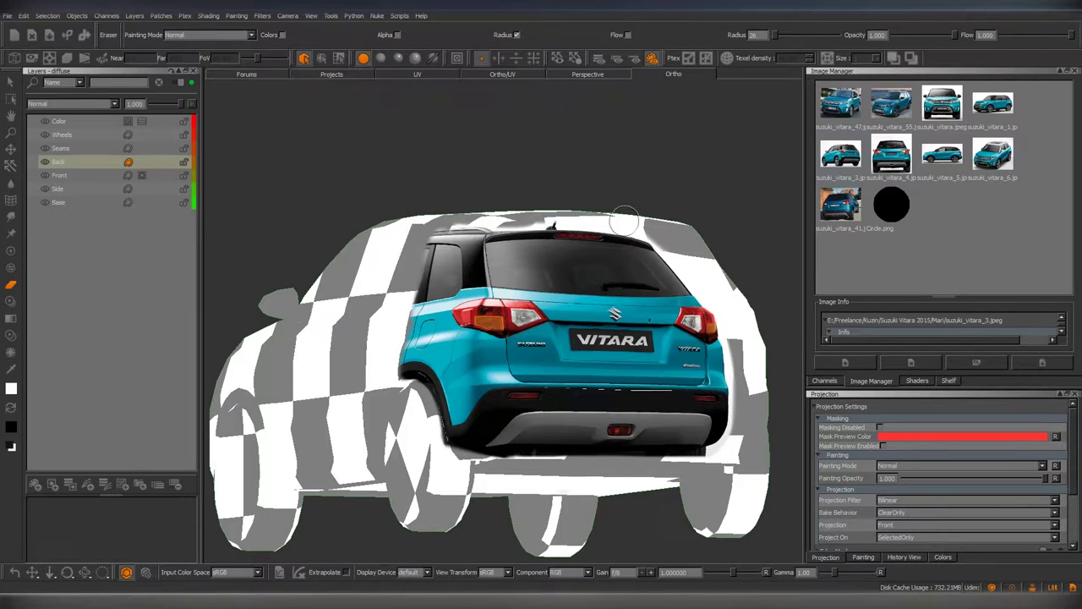
Warp the projected rear photo's corners until it lines up with the car's rear.
key("t")
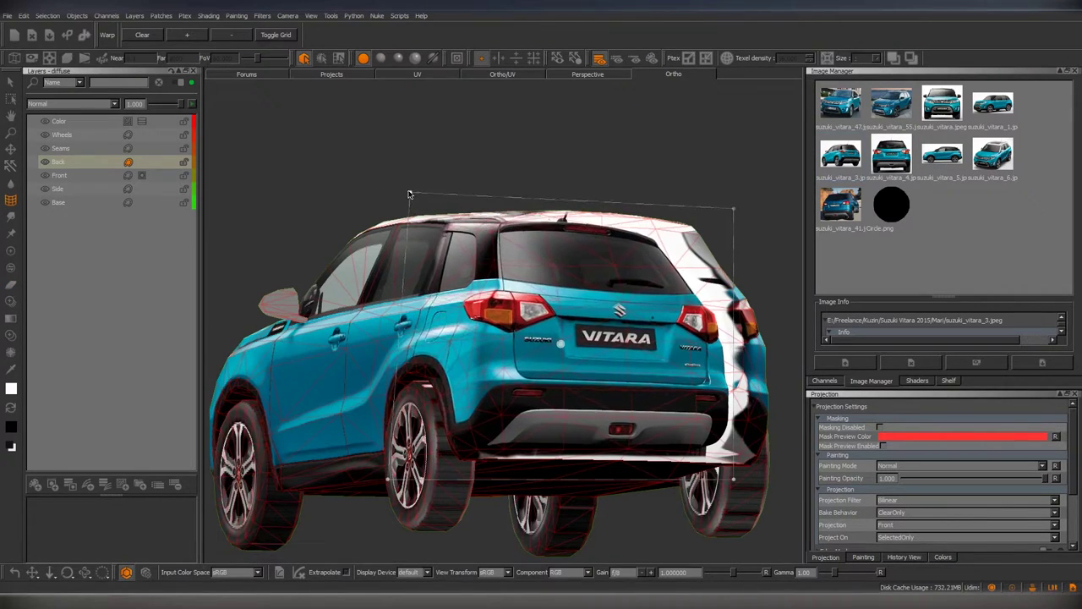
left_click_drag(408, 195, 403, 202)
left_click_drag(734, 208, 791, 188)
left_click_drag(734, 480, 730, 505)
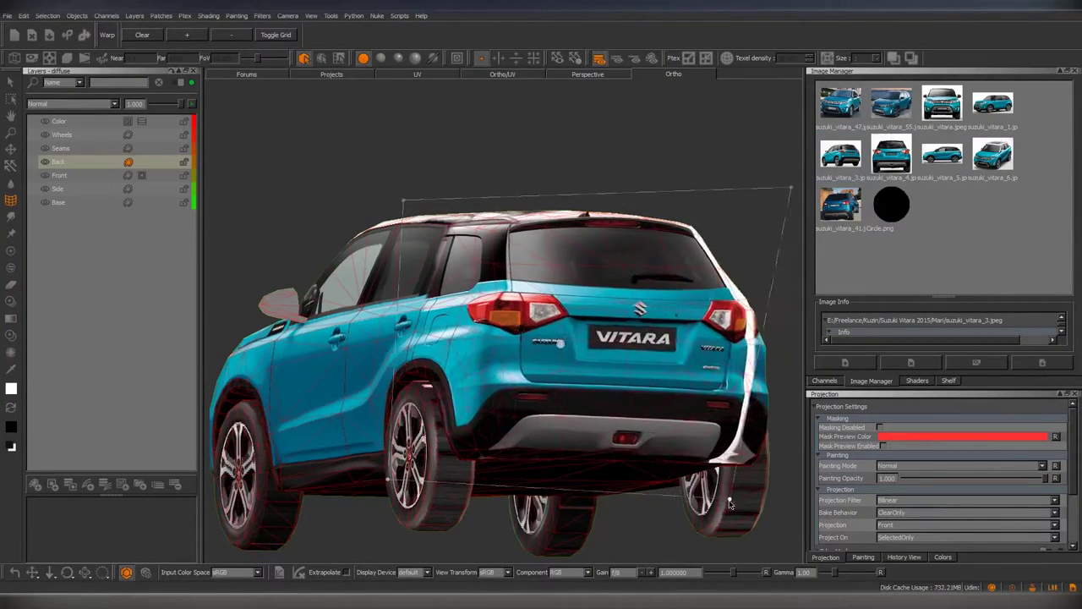
left_click_drag(791, 188, 768, 184)
Paint the rear photo onto the rear pillar and window, then shrink the brush.
key("p")
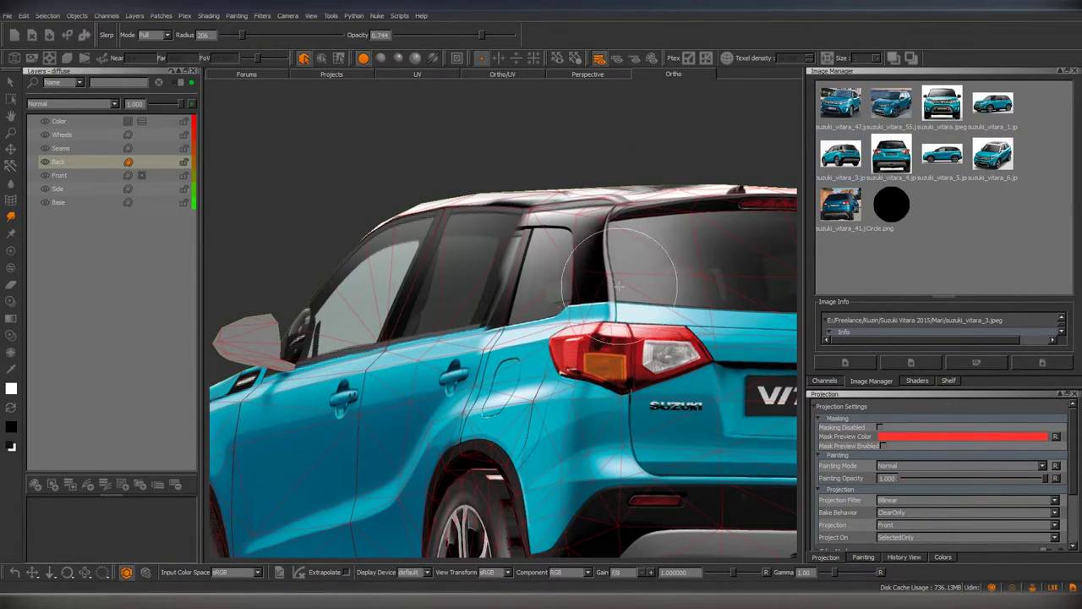
mouse_move(619, 285)
left_mouse_down()
mouse_move(647, 287)
mouse_move(592, 253)
mouse_move(508, 288)
mouse_move(473, 405)
left_mouse_up()
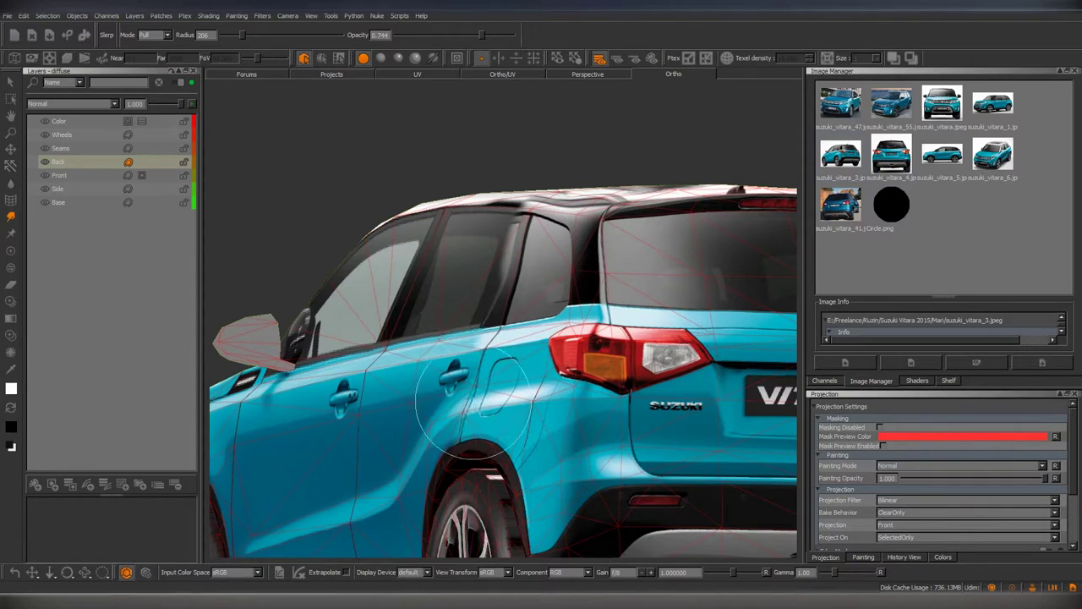
scroll(473, 405, "up", 3)
left_click_drag(507, 355, 519, 330, "shift")
scroll(520, 330, "down", 3)
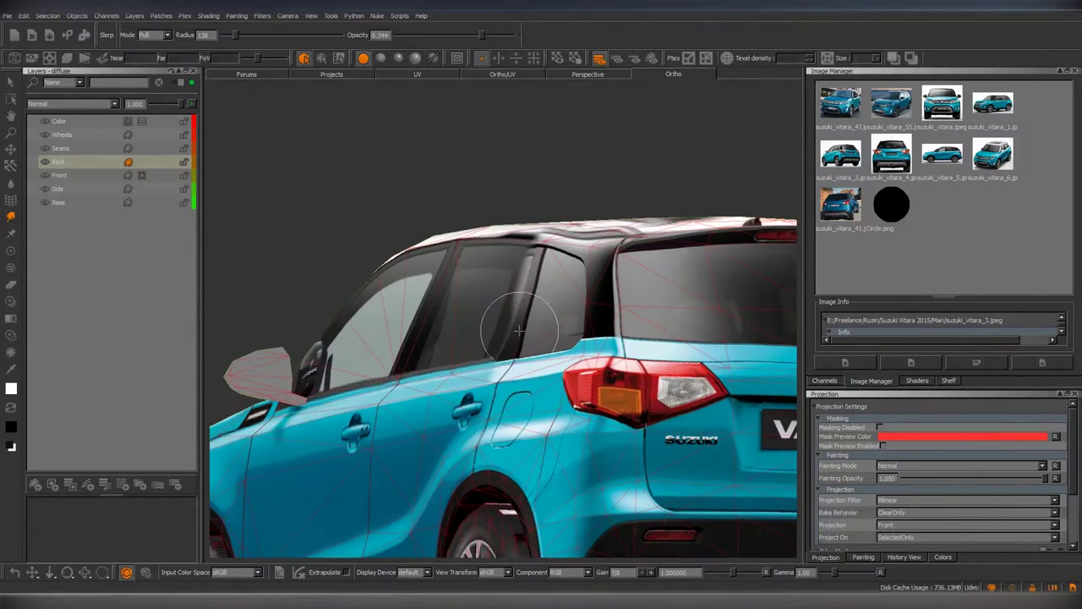
mouse_move(518, 240)
left_mouse_down("alt")
mouse_move(456, 271)
mouse_move(531, 411)
left_mouse_up("alt")
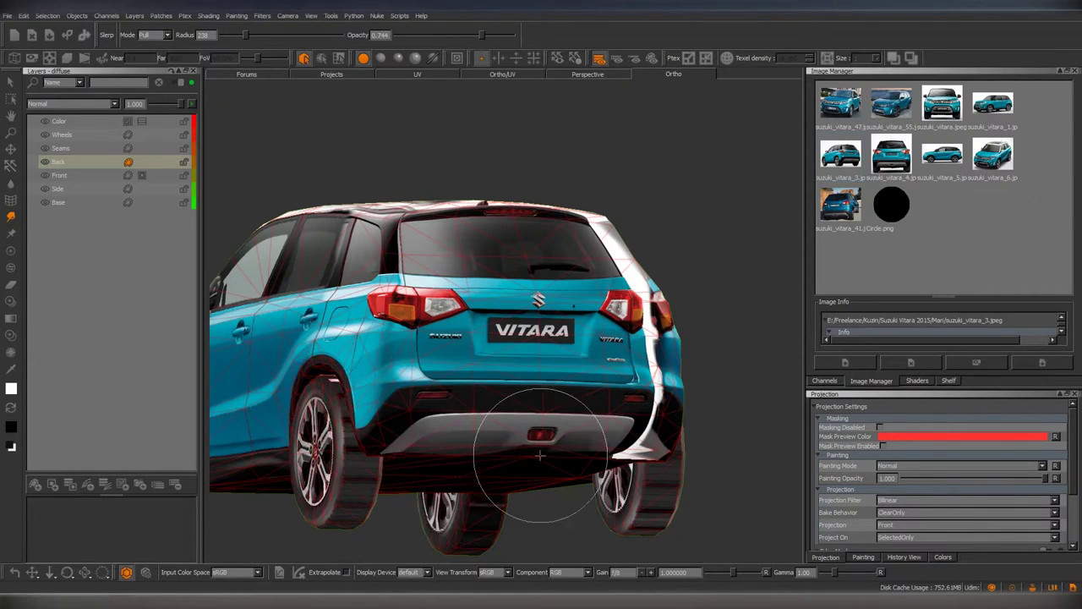
Paint the rear bumper, rear window, tailgate and roof edge from the photo, resizing the brush.
mouse_move(640, 415)
right_mouse_down("alt")
mouse_move(738, 328)
mouse_move(561, 349)
right_mouse_up("alt")
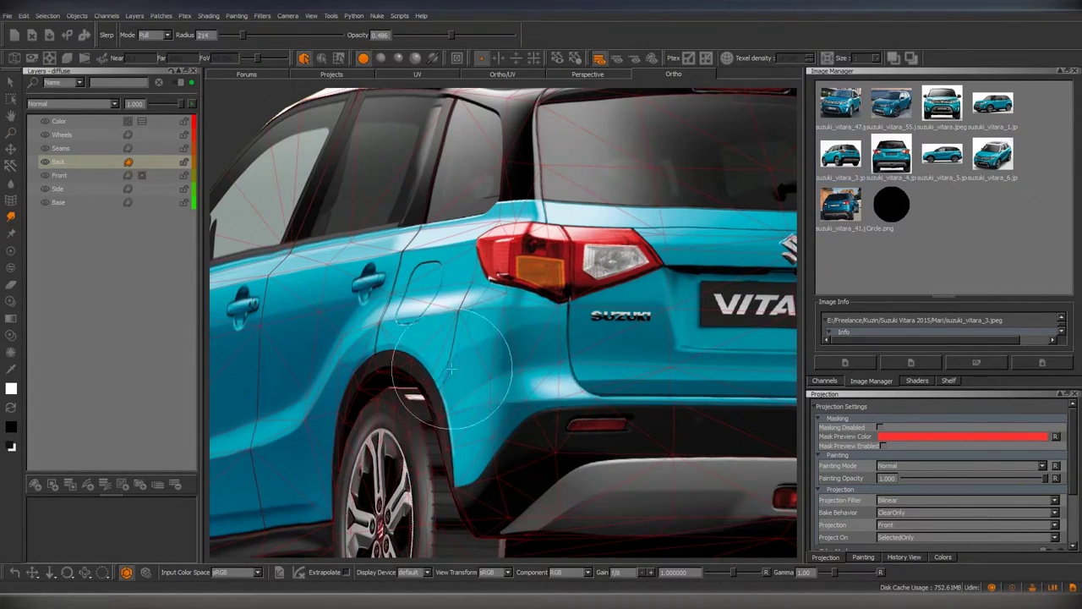
left_click_drag(532, 298, 487, 190, "shift")
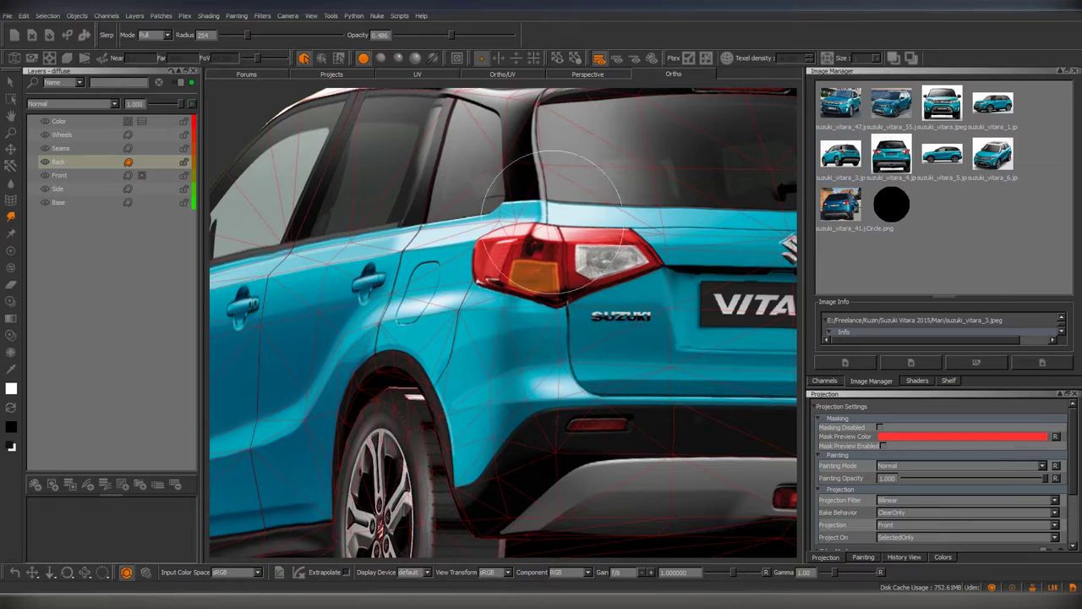
right_click_drag(652, 206, 636, 273, "alt")
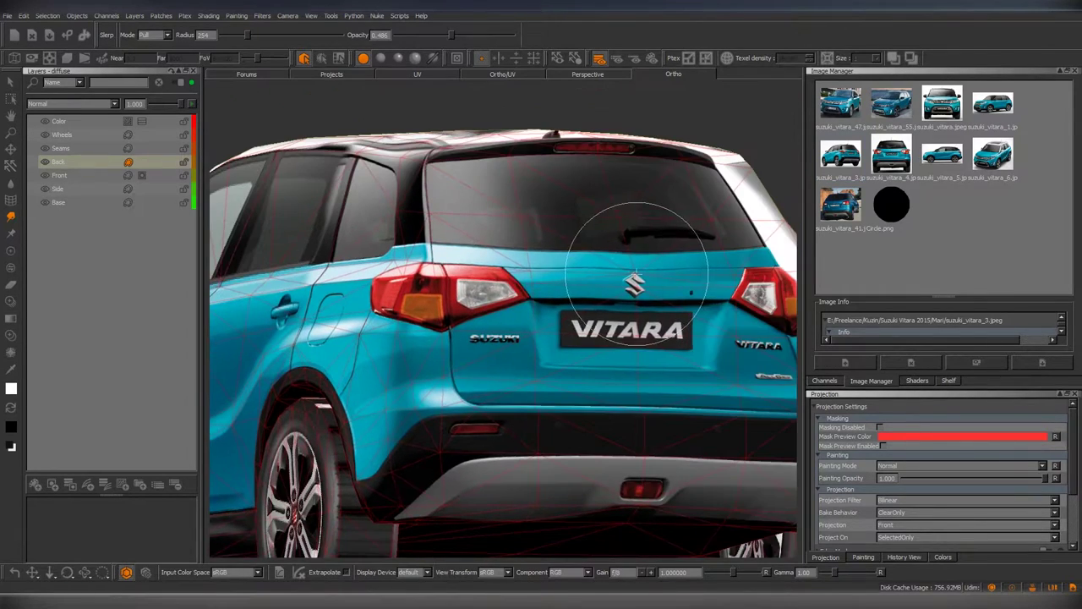
left_click_drag(600, 163, 398, 346, "alt")
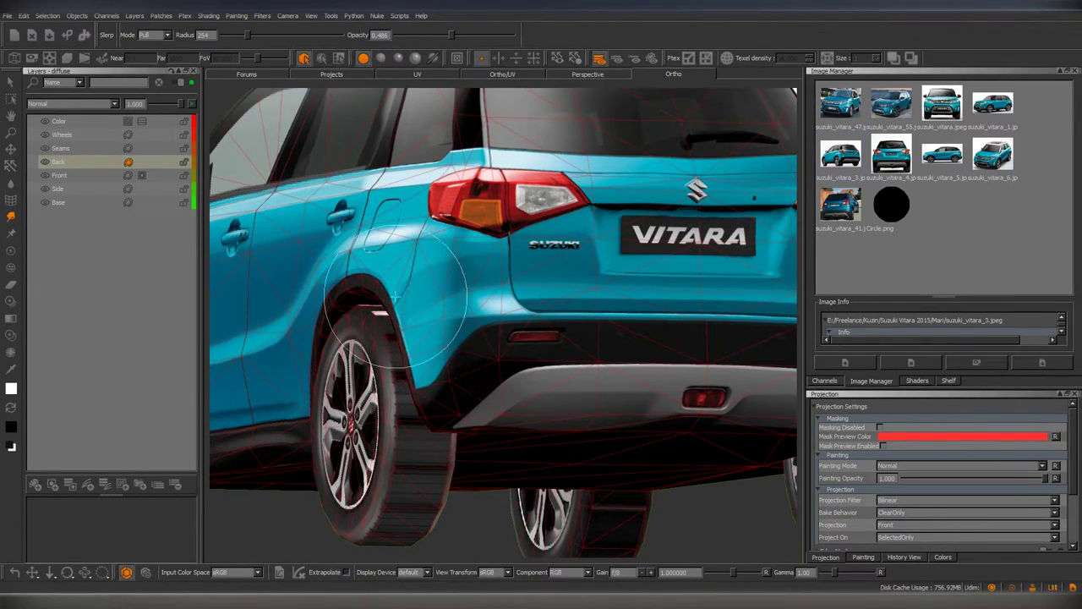
left_click_drag(725, 278, 617, 327, "alt")
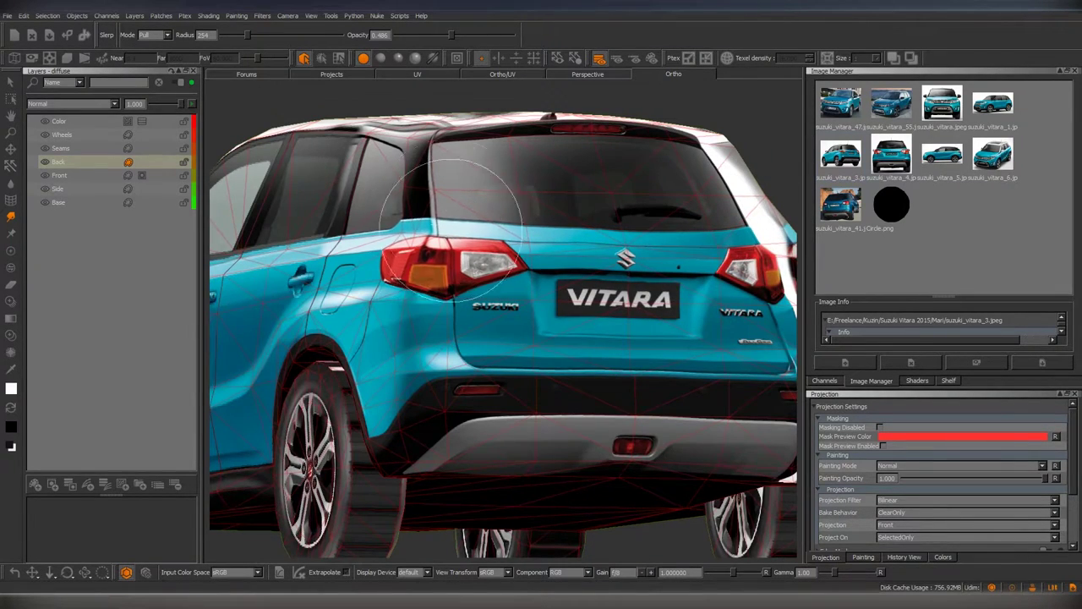
left_click_drag(414, 203, 419, 165, "alt")
scroll(456, 338, "up", 2)
scroll(459, 338, "up", 2)
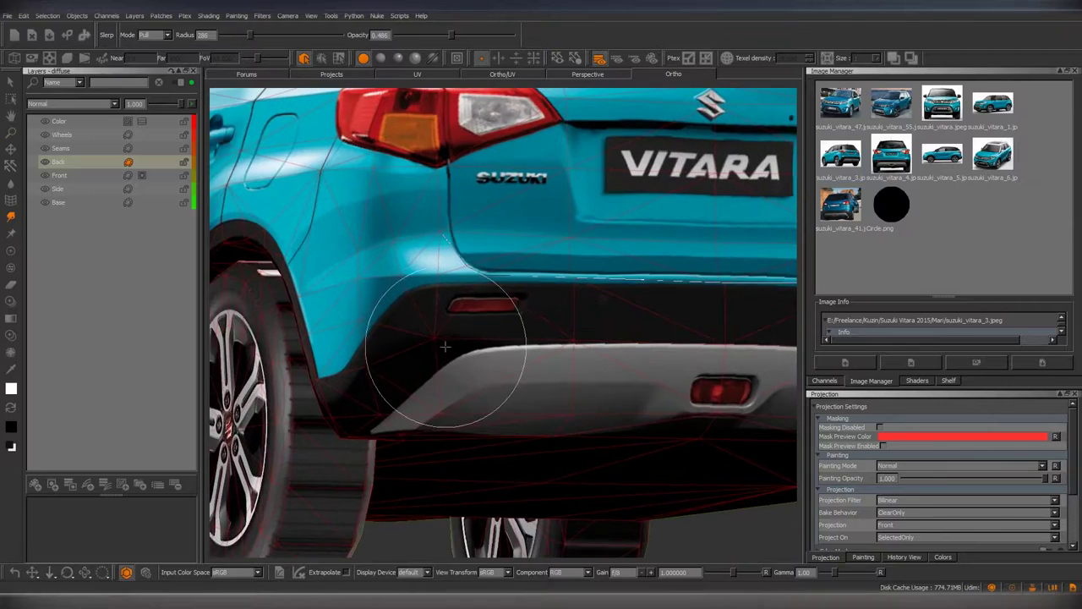
scroll(472, 314, "down", 3)
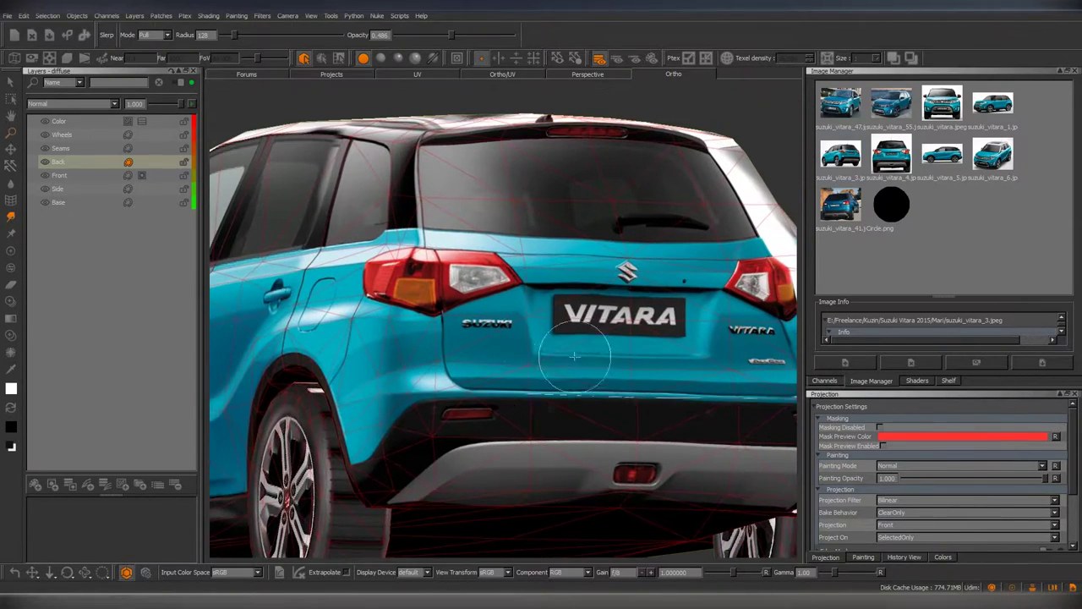
Inspect the painted rear and underside in Perspective, briefly picking Blur before returning to Paint.
key("p")
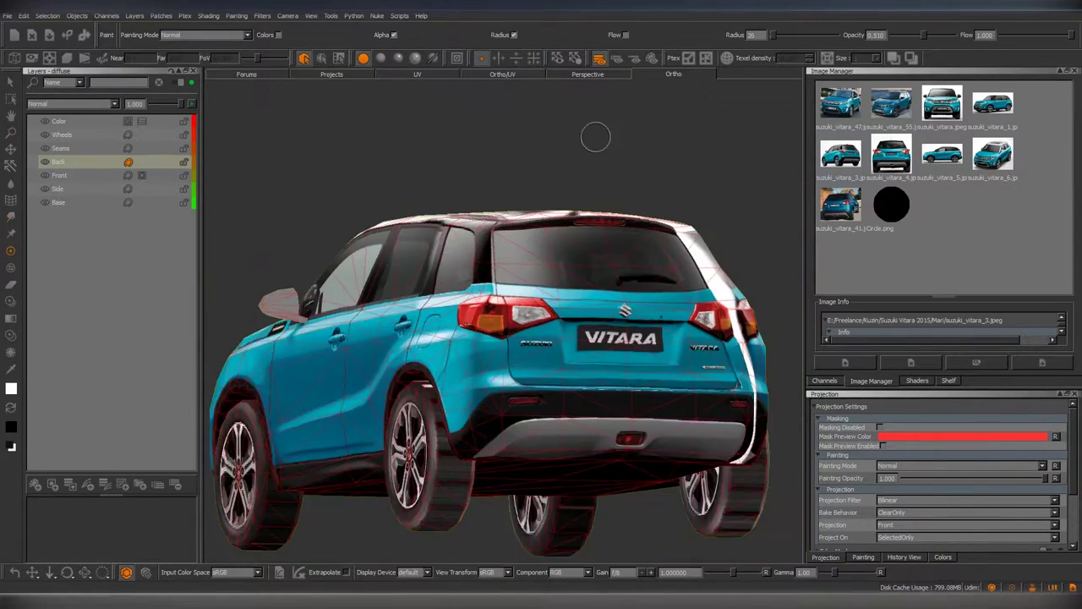
mouse_move(596, 135)
left_mouse_down("alt")
mouse_move(488, 362)
mouse_move(461, 320)
left_mouse_up("alt")
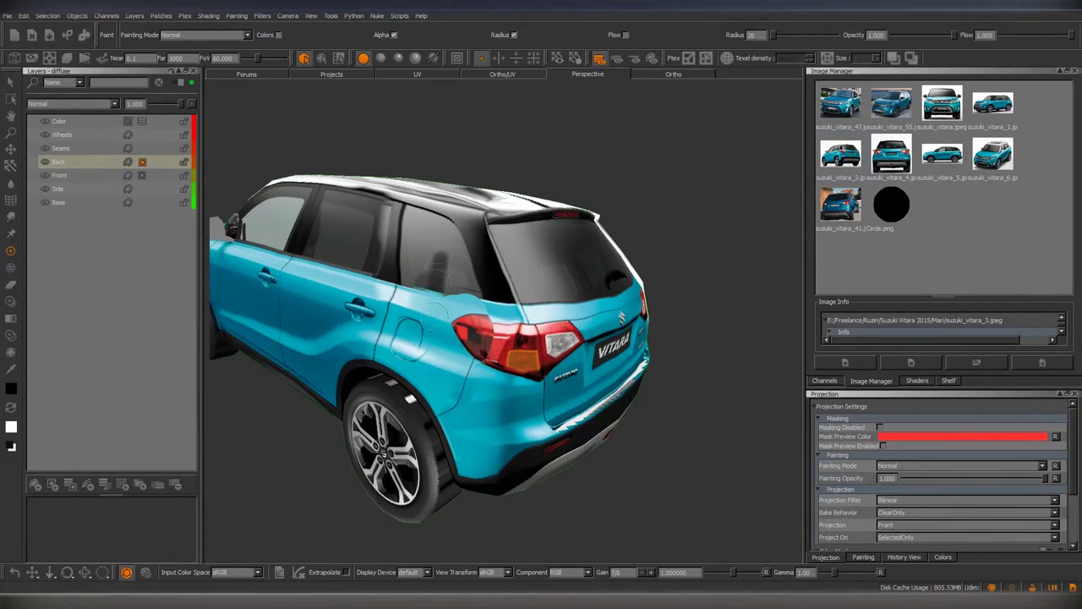
left_click_drag(459, 252, 428, 230, "shift")
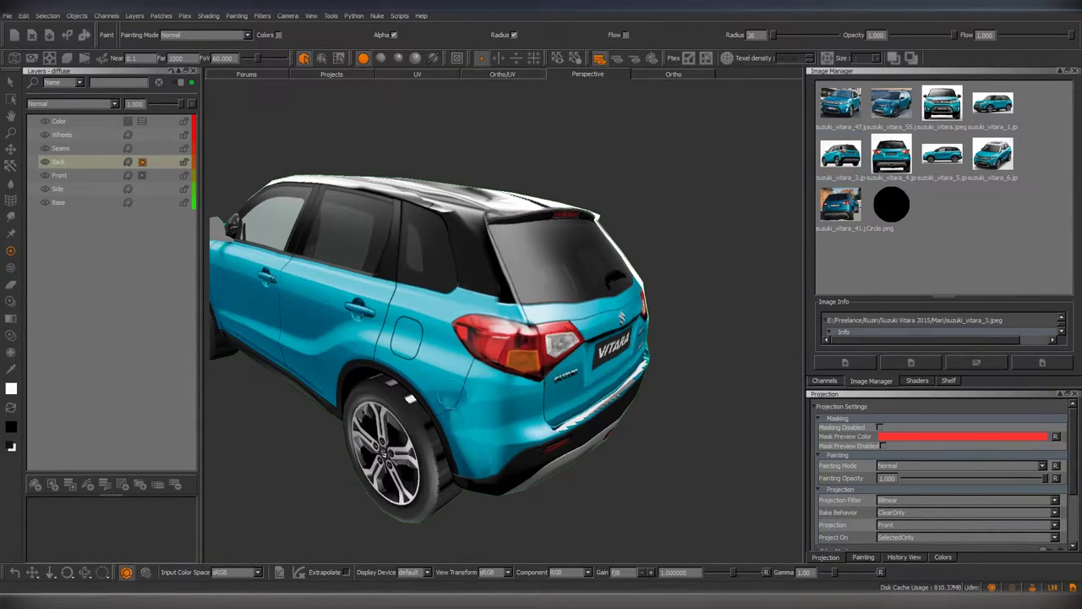
left_click_drag(461, 445, 478, 339, "alt")
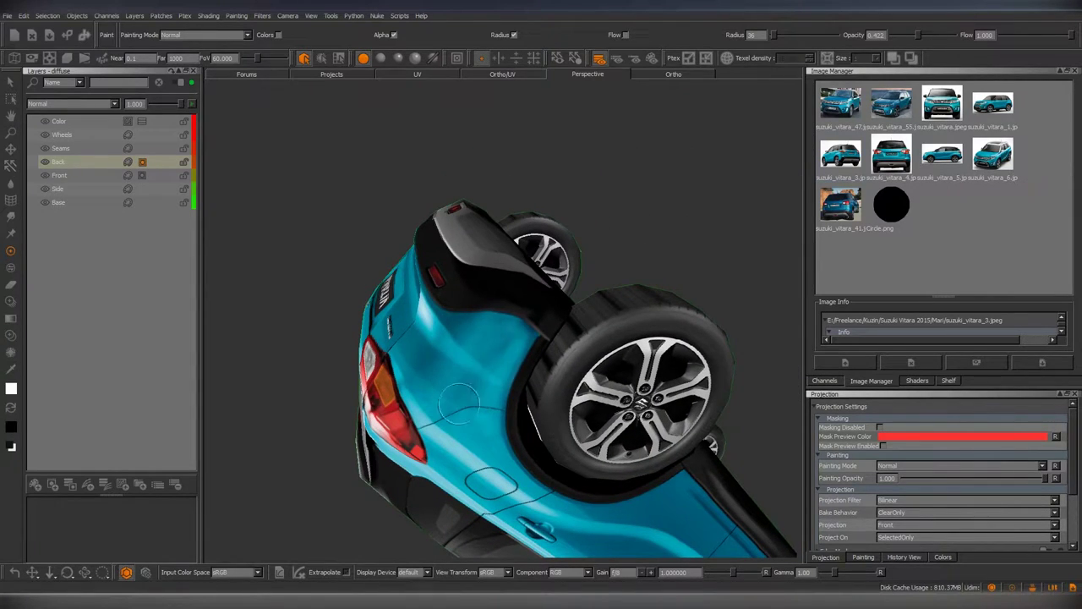
left_click(11, 186)
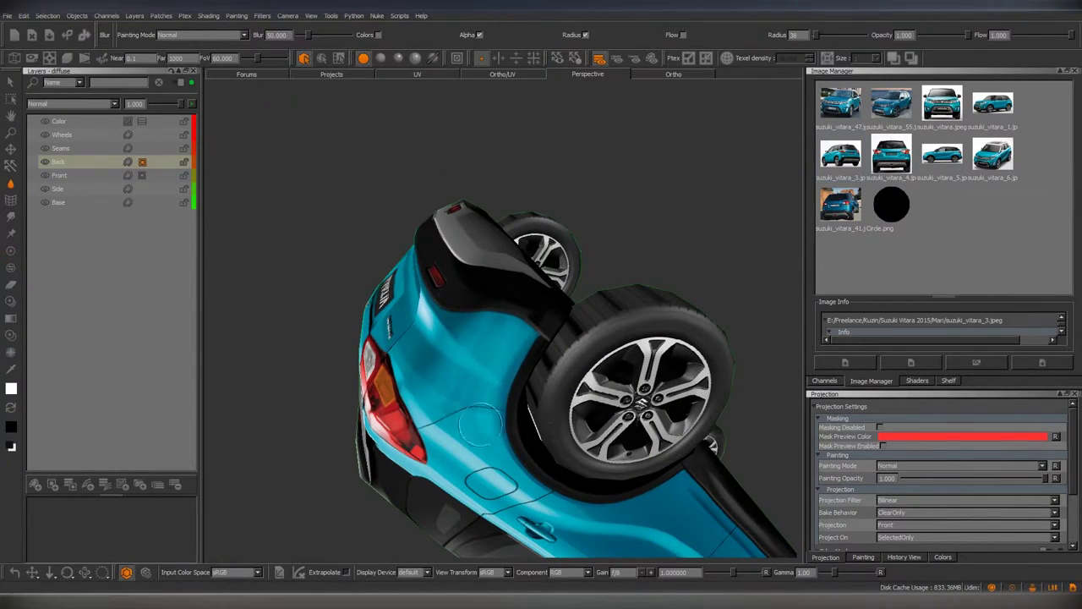
key("p")
mouse_move(490, 359)
left_mouse_down("alt")
mouse_move(512, 338)
mouse_move(558, 389)
left_mouse_up("alt")
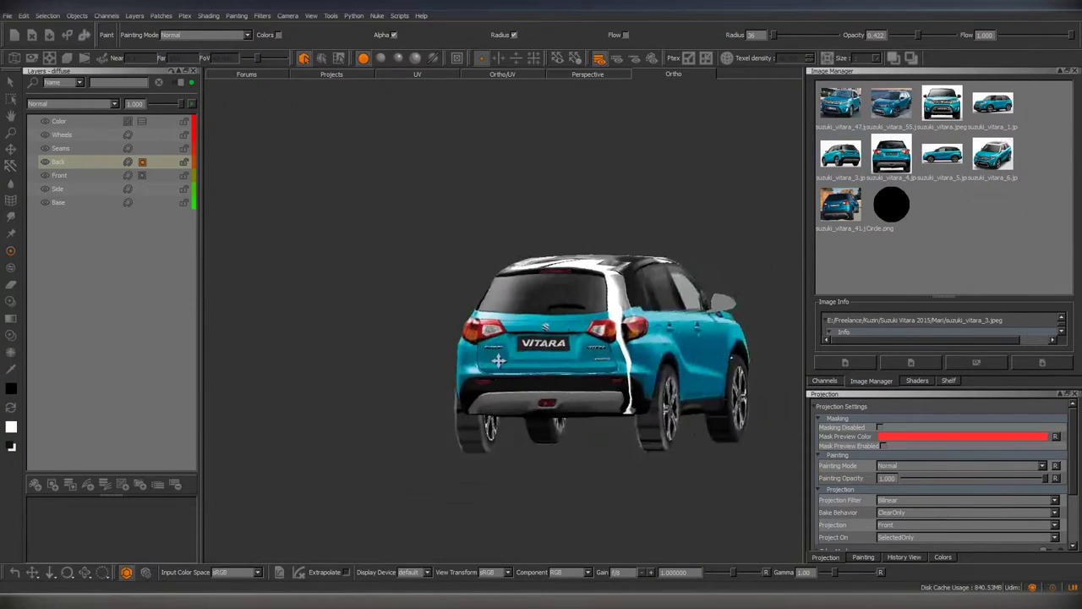
View the car straight from behind in Paint Through and add a new layer above Back.
key("ctrl+Tab")
scroll(535, 378, "up", 2)
key("t")
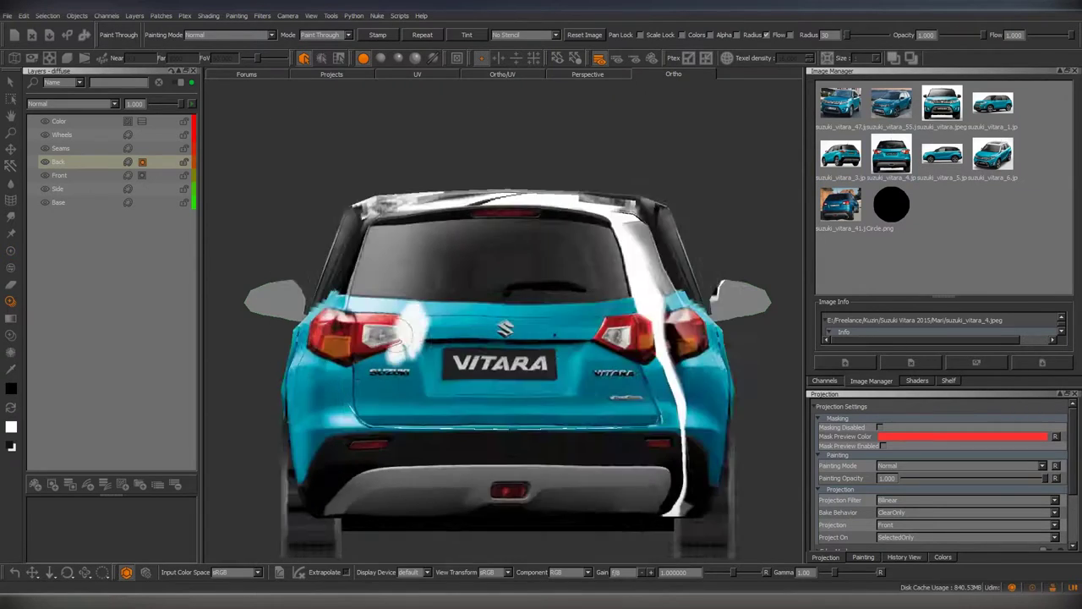
key("ctrl+l")
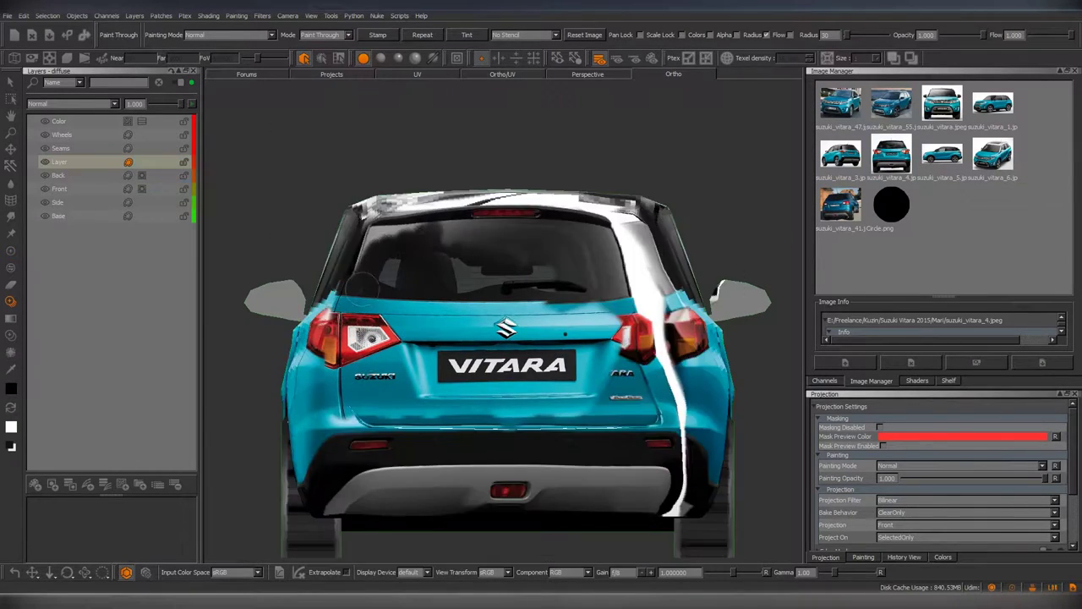
Paint the rear photo across the tailgate, taillights and bumper on the new layer.
mouse_move(341, 310)
left_mouse_down()
mouse_move(677, 372)
mouse_move(355, 423)
left_mouse_up()
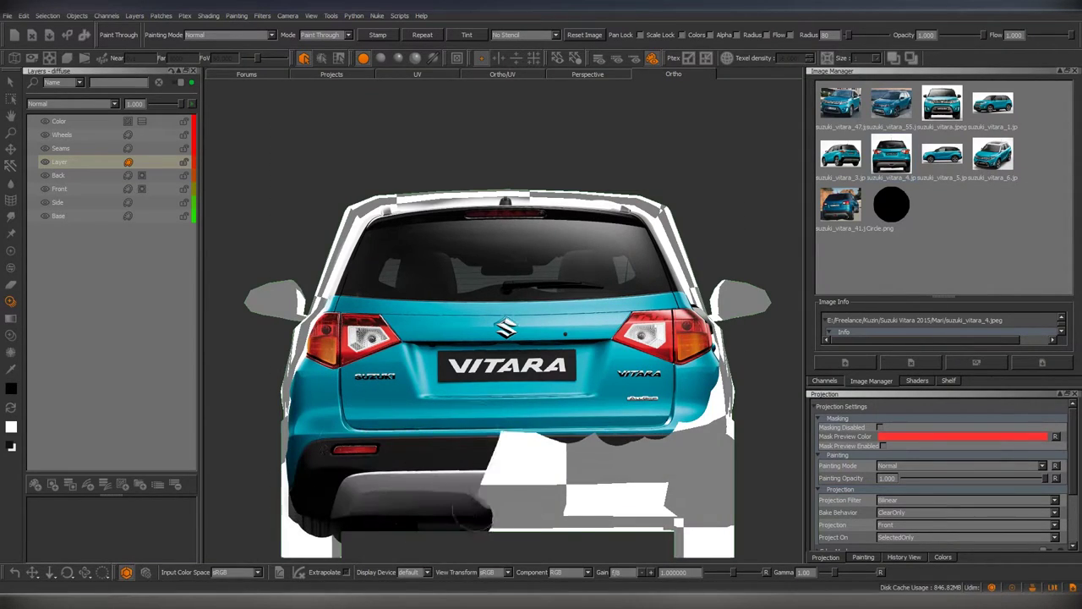
left_click_drag(356, 490, 693, 482)
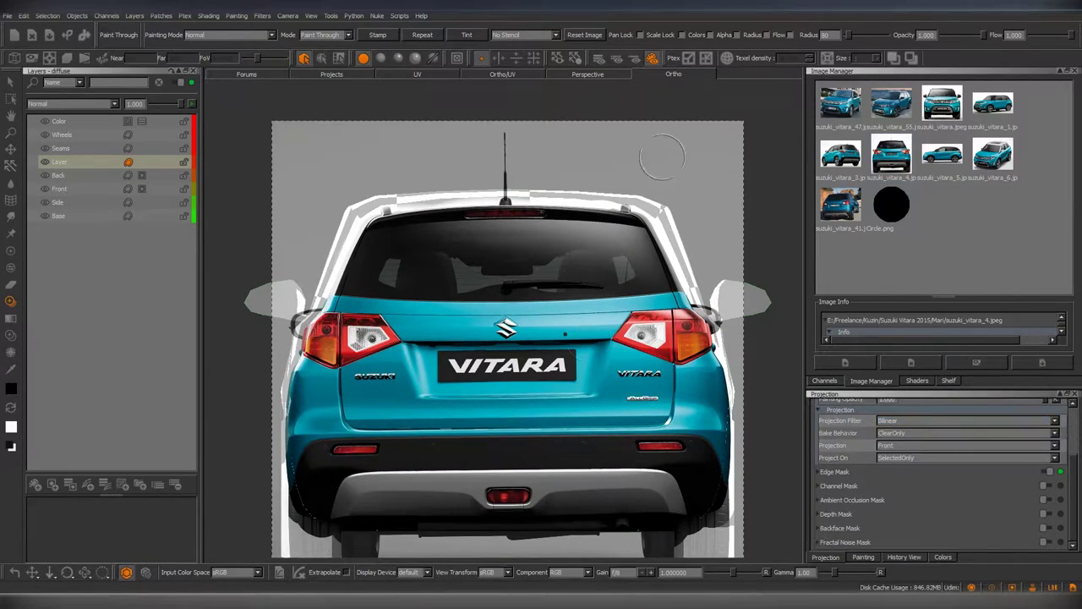
key("e")
key("s")
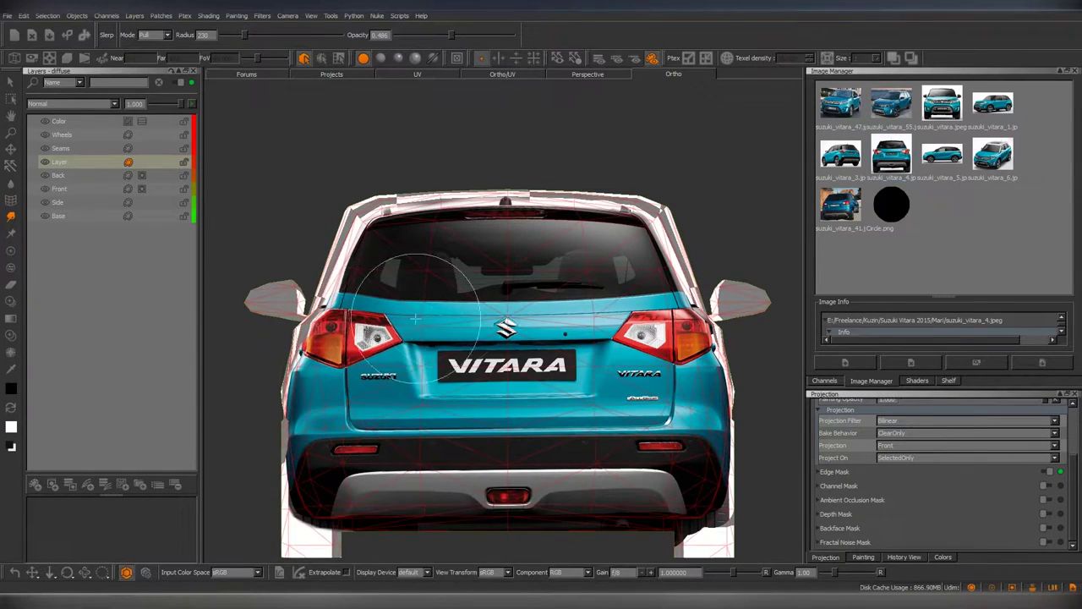
Orbit to the car's opposite rear corner and bring the rear bumper into view.
scroll(637, 335, "up", 2)
scroll(637, 335, "up", 2)
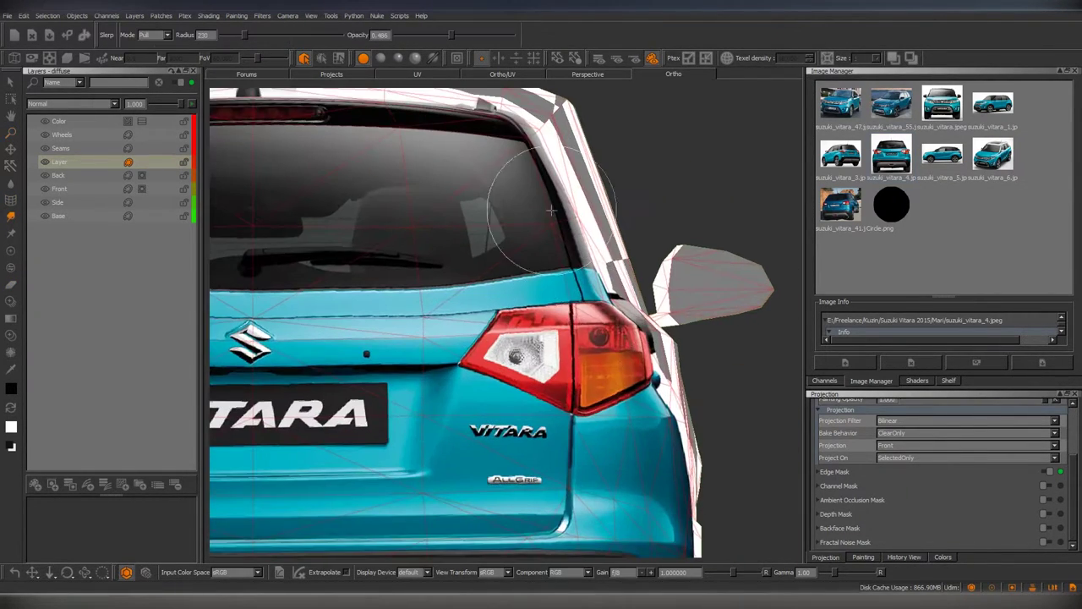
scroll(577, 412, "down", 2)
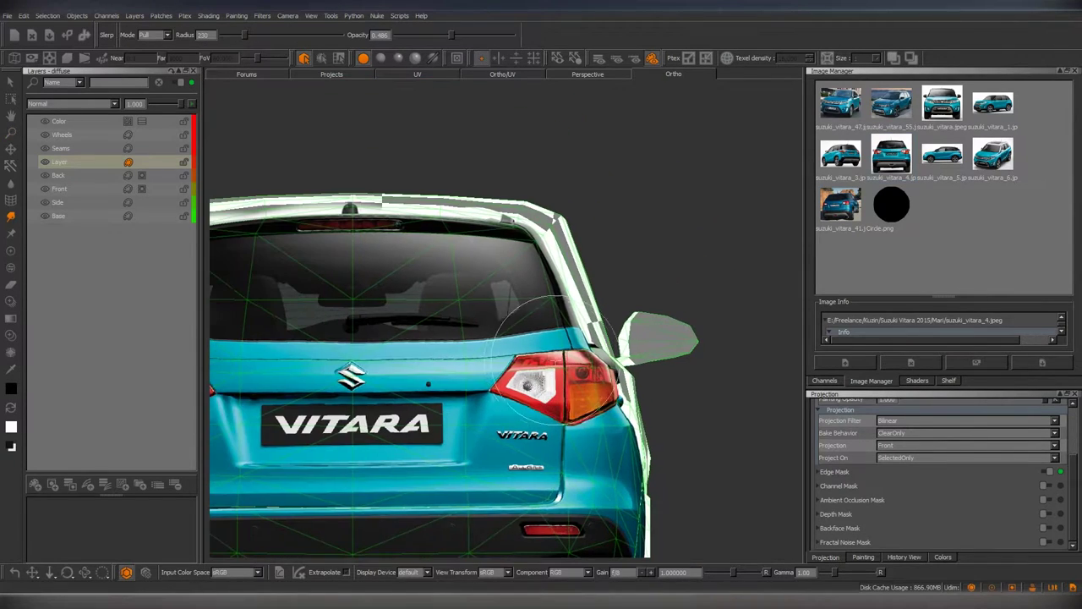
middle_click_drag(533, 258, 534, 251)
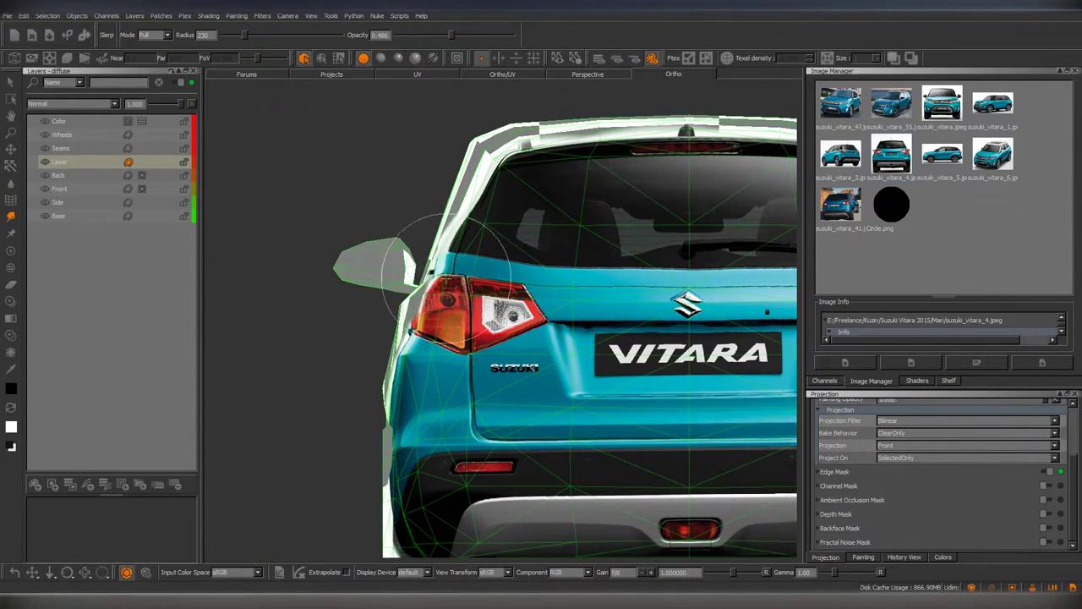
scroll(533, 251, "up", 2)
scroll(464, 383, "up", 1)
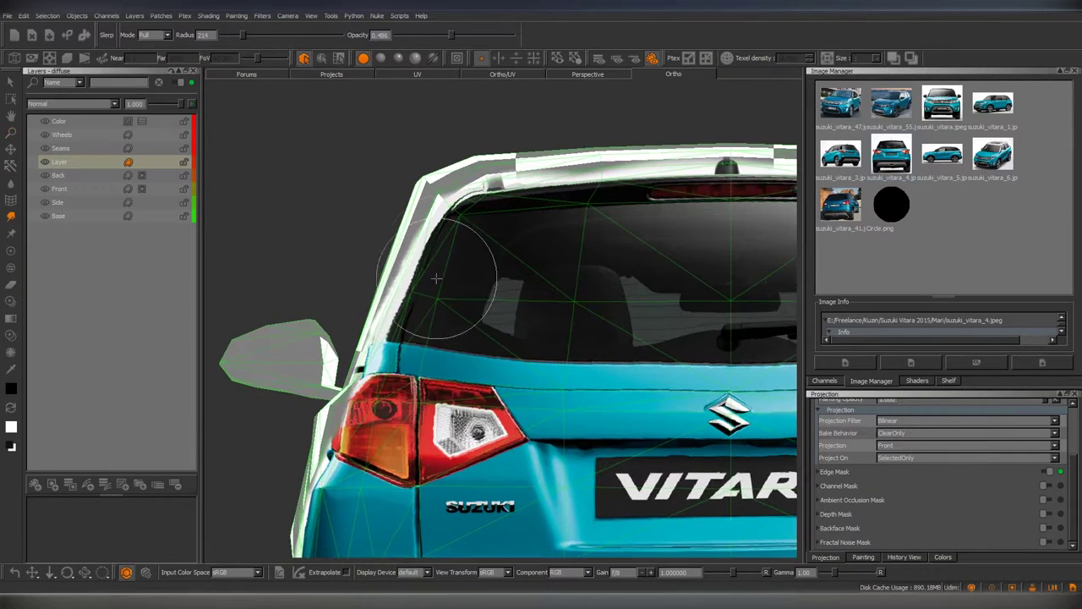
middle_click_drag(384, 457, 465, 317)
middle_click_drag(445, 433, 471, 357)
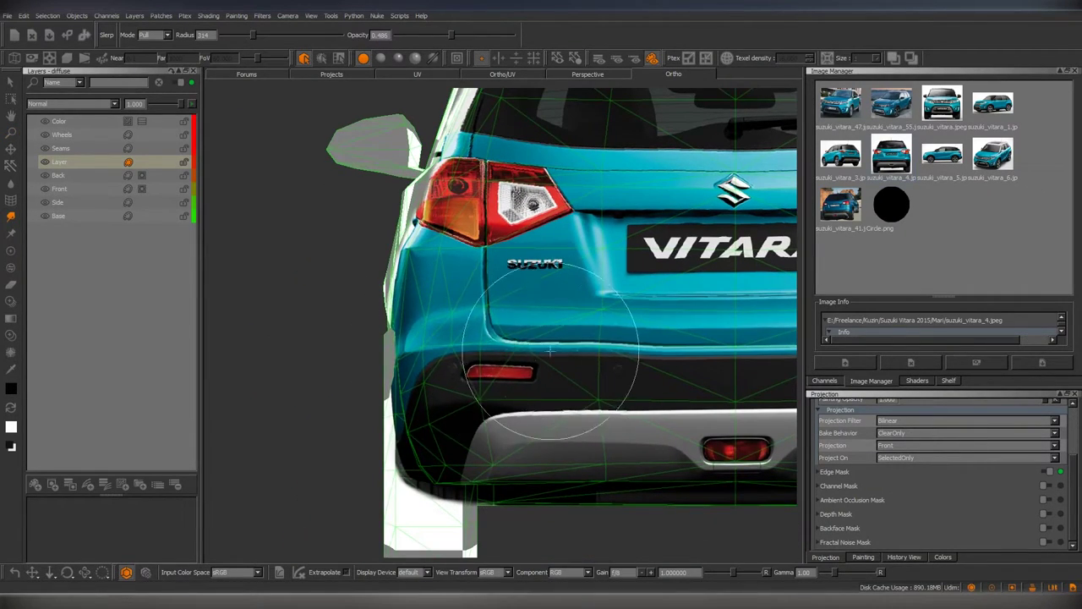
Reframe the whole rear of the car, shifting toward its right side.
key("f")
scroll(640, 325, "up", 2)
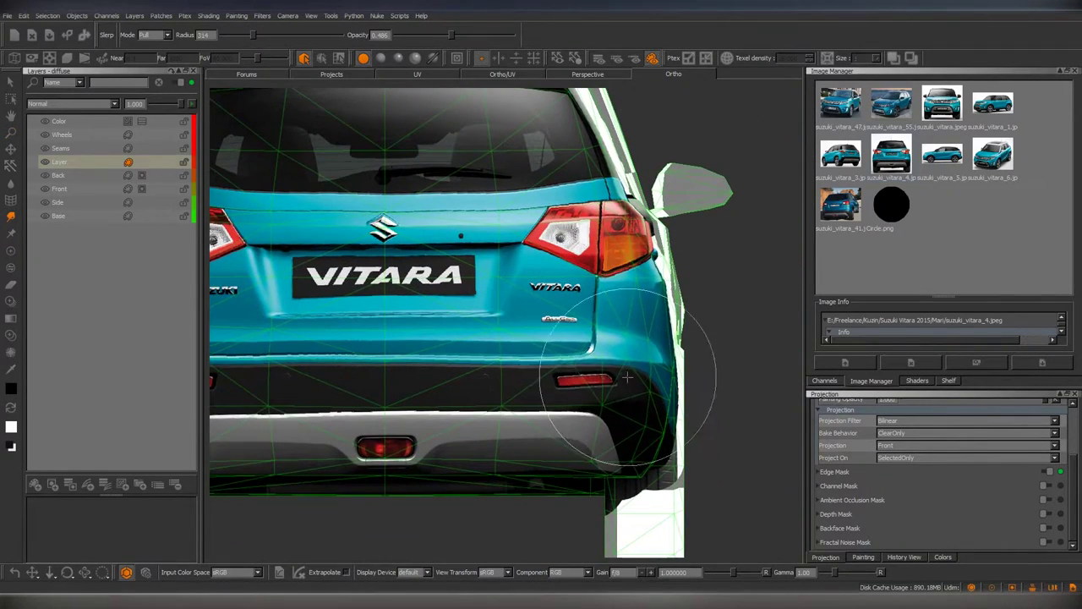
key("f")
scroll(462, 378, "up", 2)
scroll(473, 347, "up", 1)
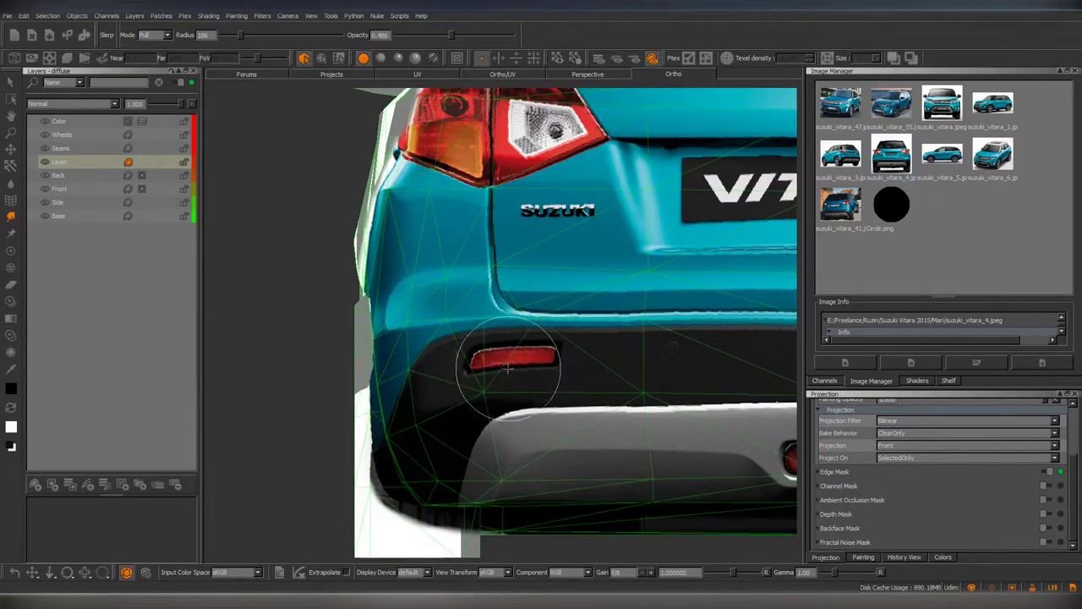
key("f")
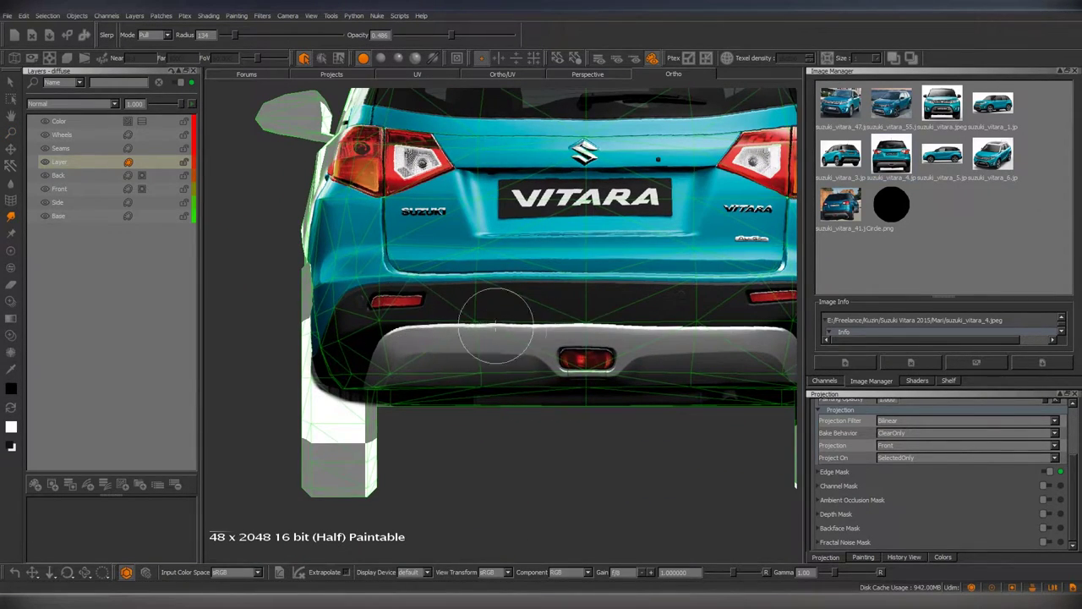
middle_click_drag(496, 326, 470, 340)
scroll(526, 341, "down", 1)
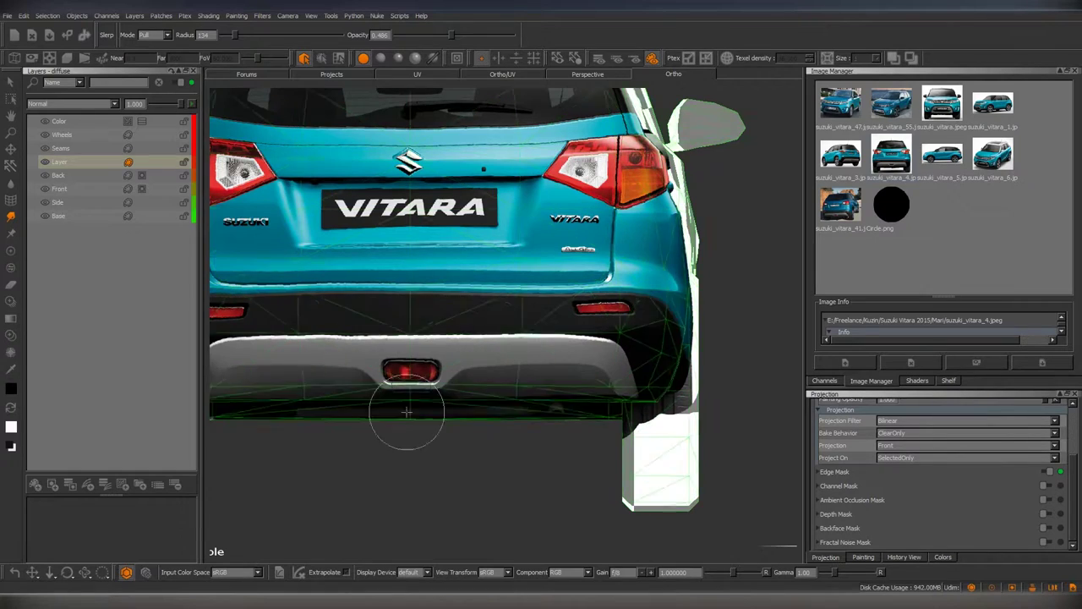
key("f")
scroll(582, 360, "up", 2)
Paint the left rear corner from the back photo with a smaller brush.
key("p")
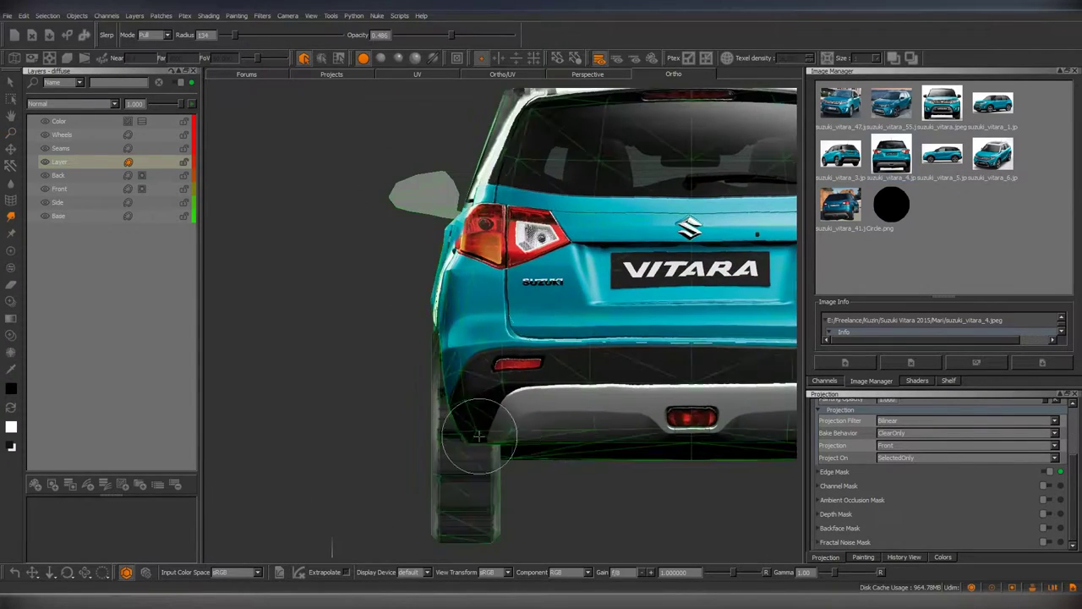
middle_click_drag(471, 423, 555, 392)
middle_click_drag(560, 345, 559, 342)
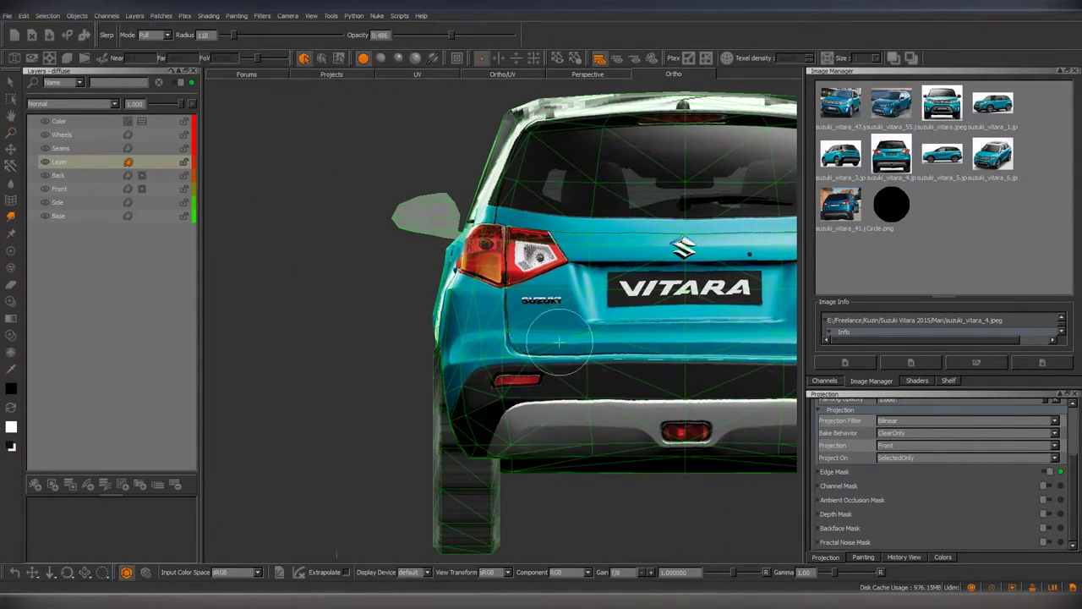
scroll(466, 372, "up", 2)
scroll(456, 385, "up", 2)
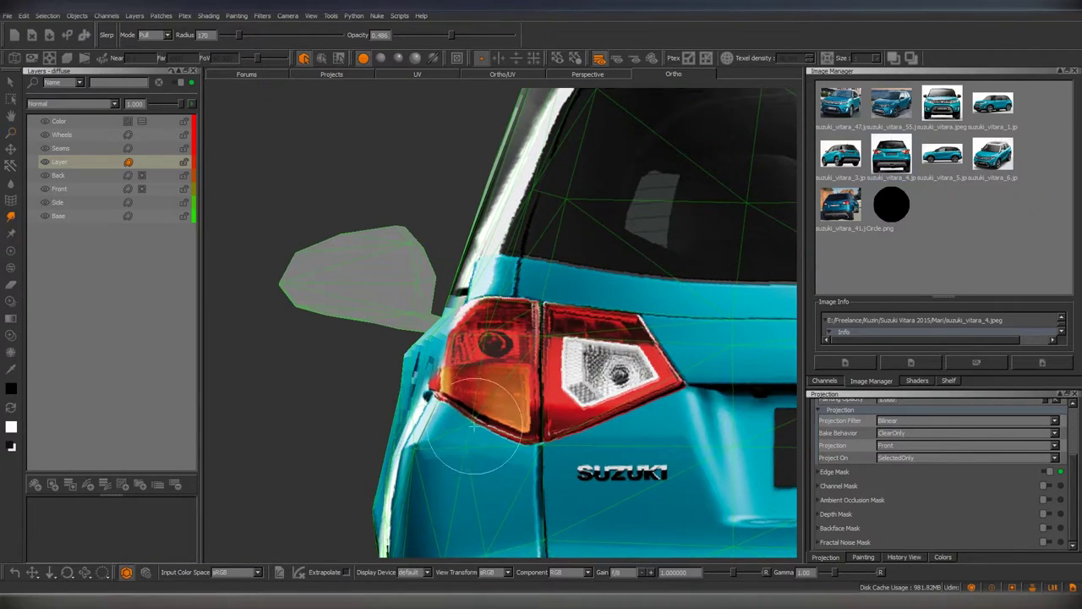
middle_click_drag(473, 429, 626, 249)
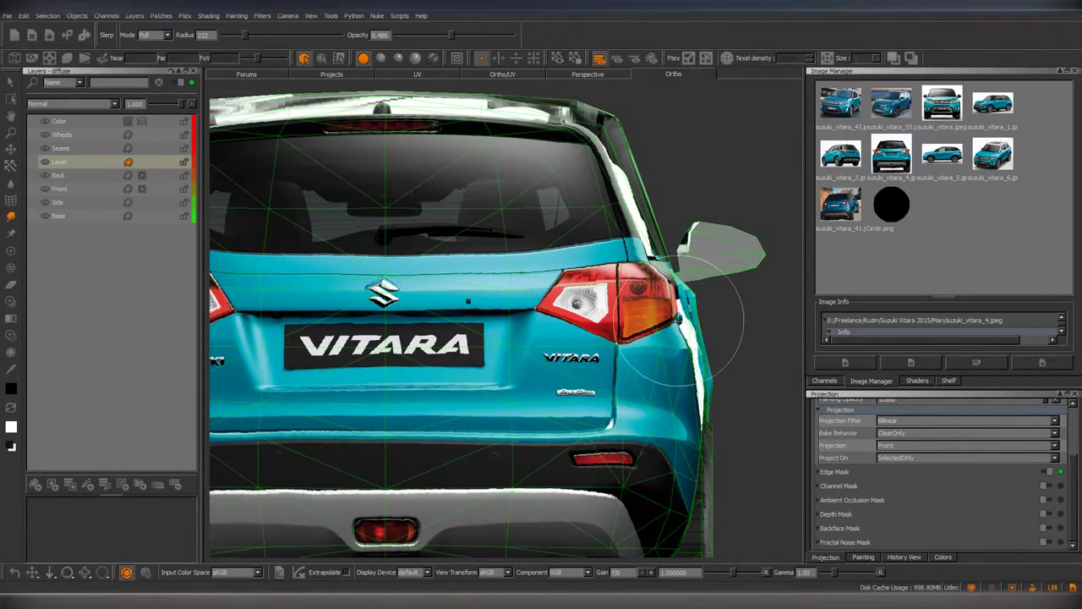
scroll(609, 127, "down", 2)
Set the Edge Mask Falloff End to 0.067 and recentre the whole rear.
left_click(834, 471)
scroll(909, 463, "down", 2)
left_click_drag(909, 464, 916, 464)
scroll(496, 236, "up", 2)
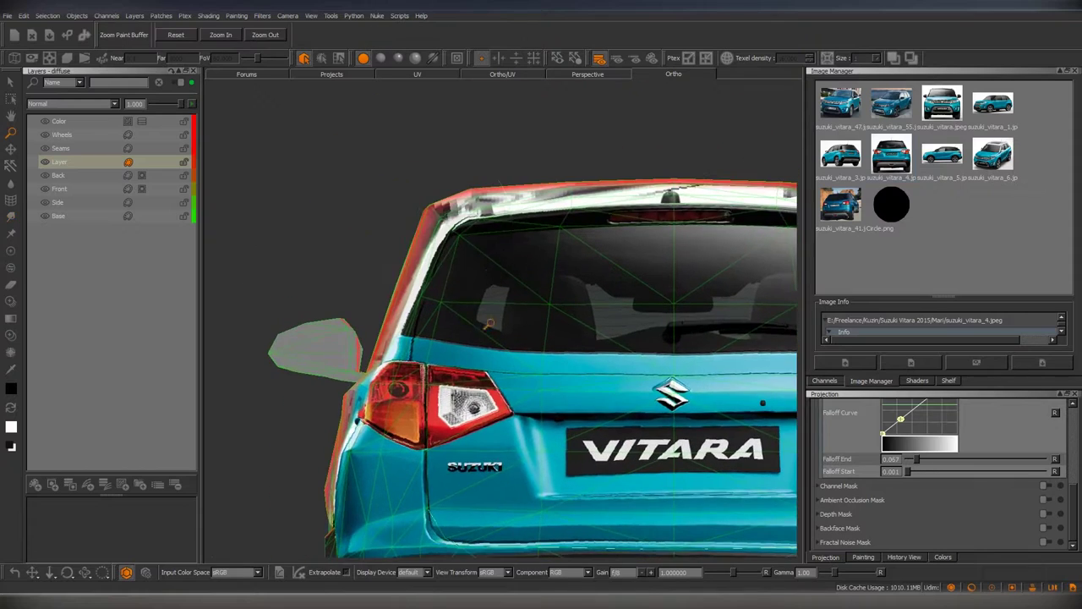
middle_click_drag(496, 229, 426, 248)
scroll(427, 248, "down", 2)
middle_click_drag(629, 439, 668, 291)
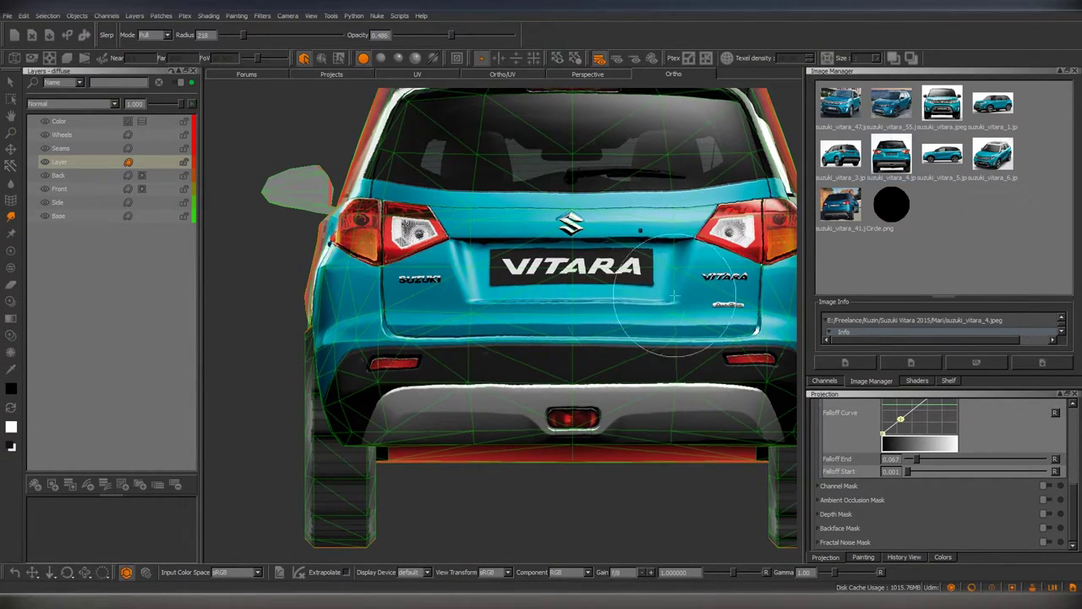
Check the projected rear paint in Perspective from rear three-quarter, roof and side angles.
key("p")
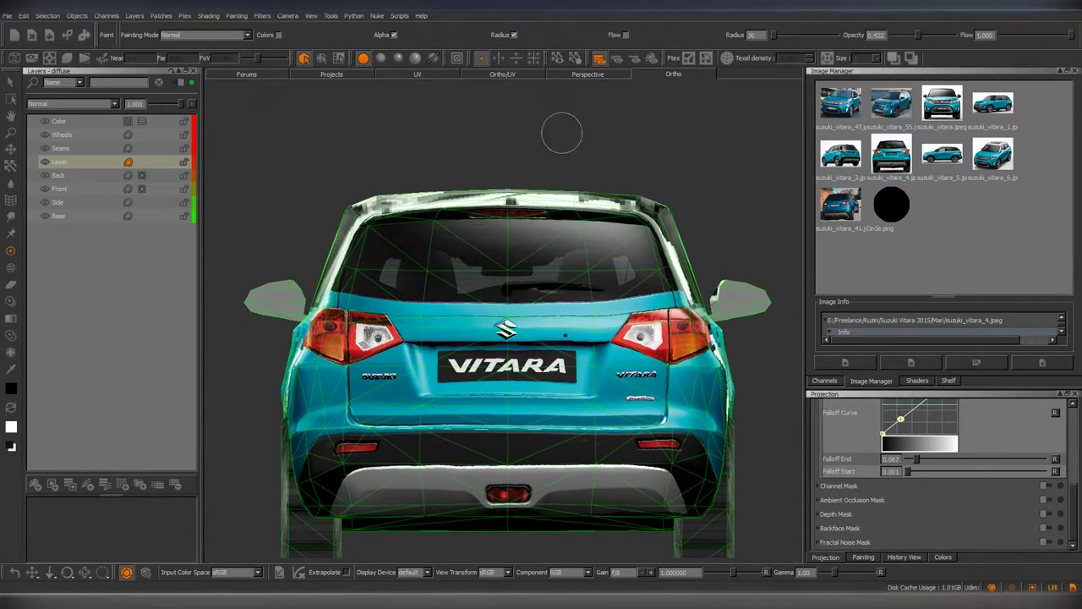
left_click(588, 73)
mouse_move(560, 133)
middle_mouse_down()
mouse_move(499, 391)
mouse_move(505, 311)
middle_mouse_up()
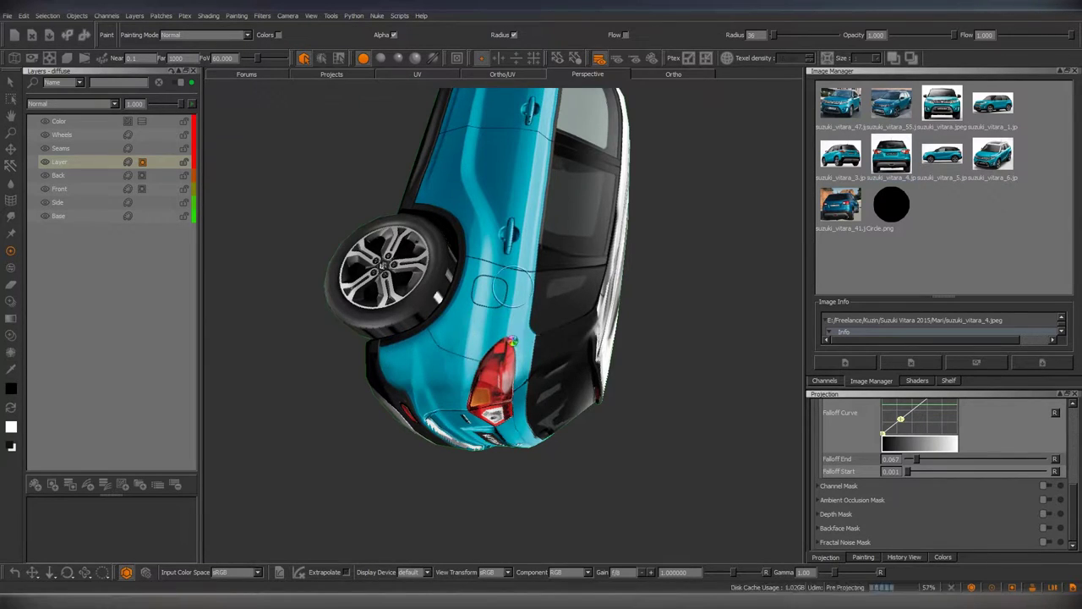
mouse_move(495, 289)
left_mouse_down("alt")
mouse_move(592, 290)
mouse_move(525, 321)
mouse_move(549, 338)
left_mouse_up("alt")
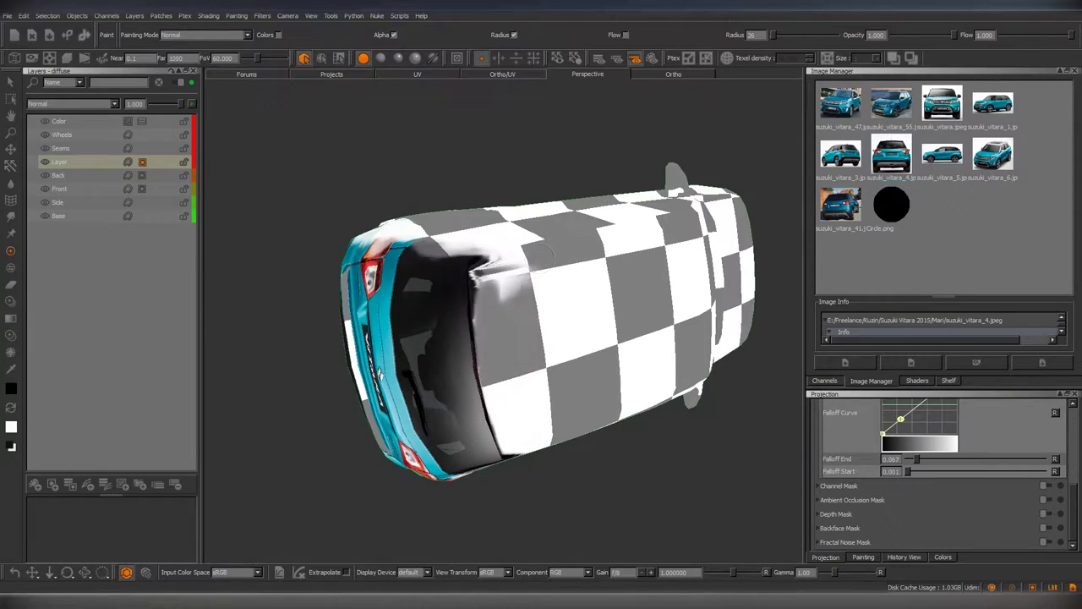
left_click_drag(512, 305, 491, 322, "alt")
scroll(490, 330, "up", 5)
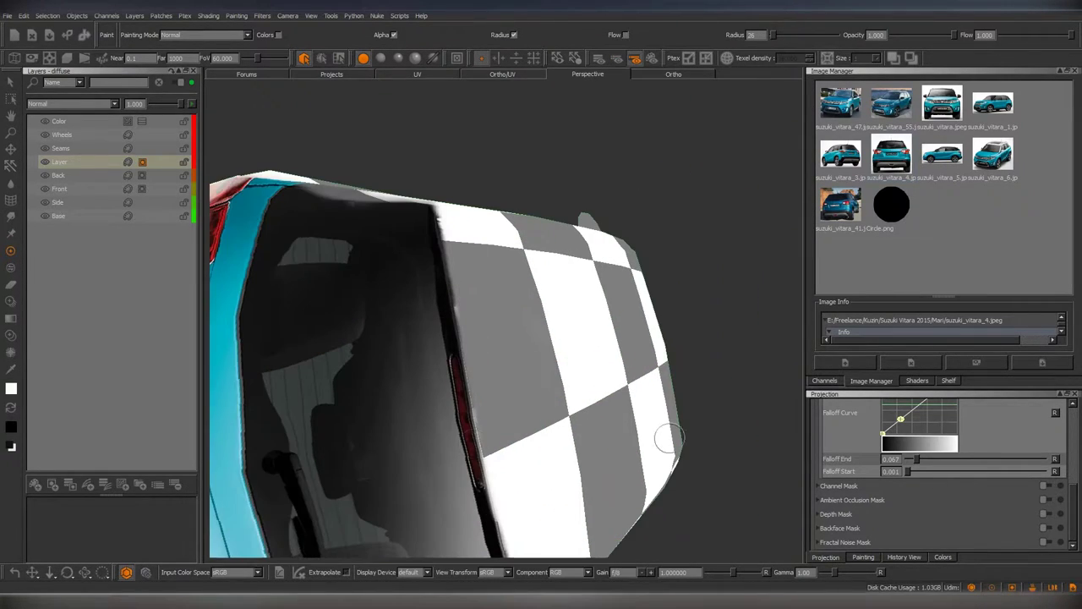
left_click_drag(452, 376, 443, 338, "alt")
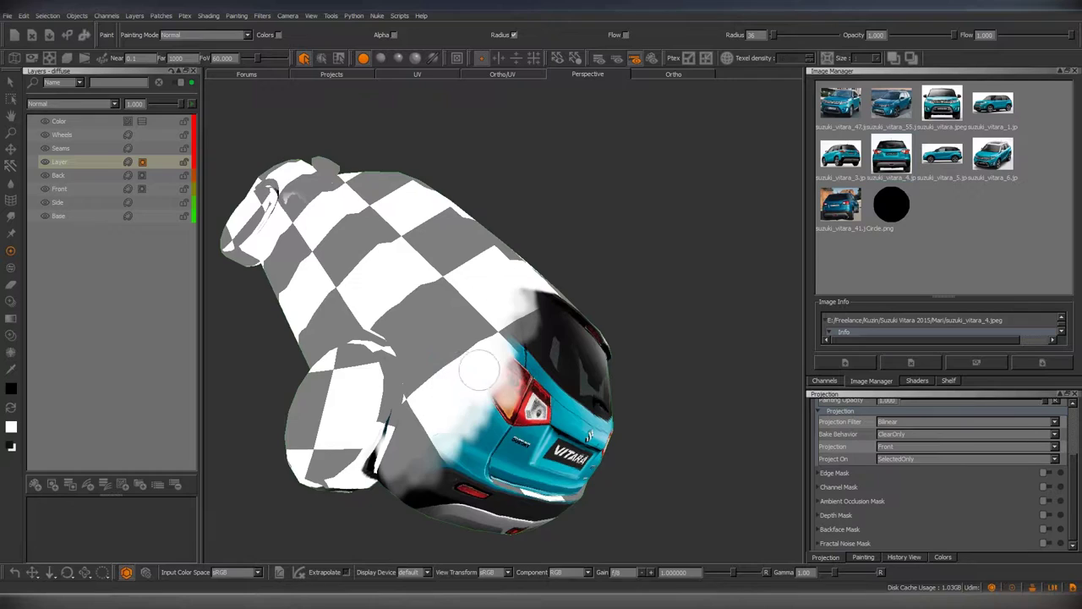
left_click_drag(479, 370, 520, 301, "alt")
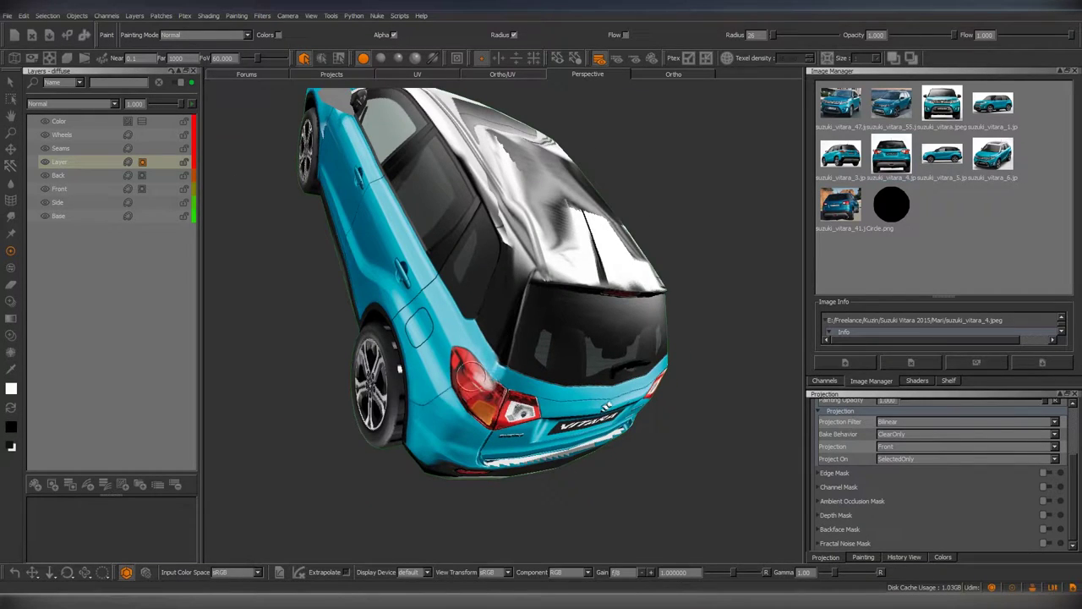
mouse_move(455, 369)
left_mouse_down("alt")
mouse_move(508, 342)
mouse_move(522, 290)
left_mouse_up("alt")
scroll(524, 339, "up", 2)
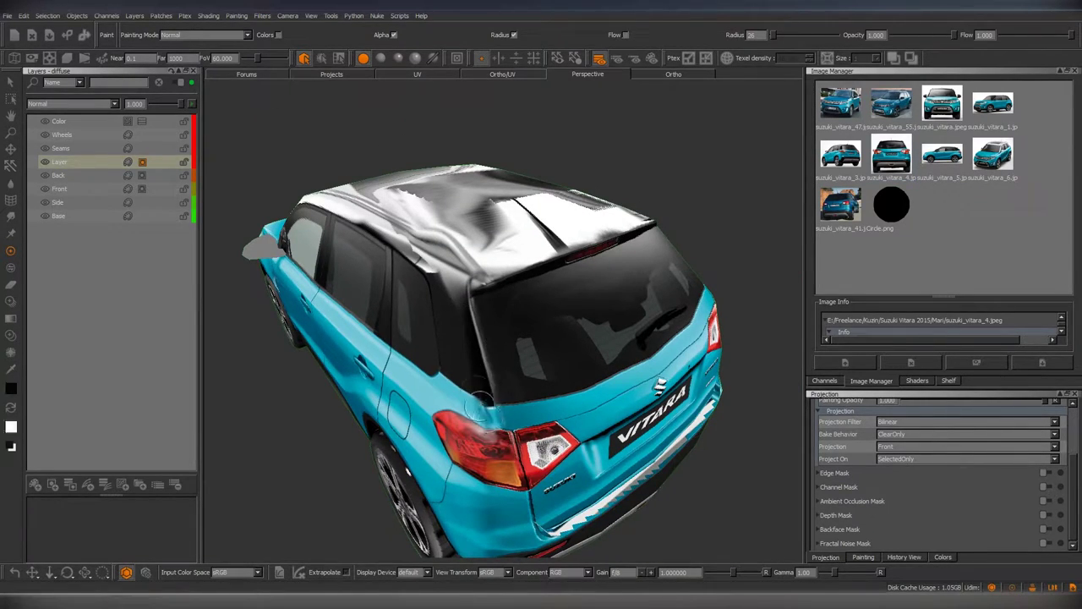
Go over the underside, VITARA lettering and tail-light corner, then add a new paint layer.
mouse_move(476, 434)
left_mouse_down("alt")
mouse_move(538, 366)
mouse_move(503, 372)
left_mouse_up("alt")
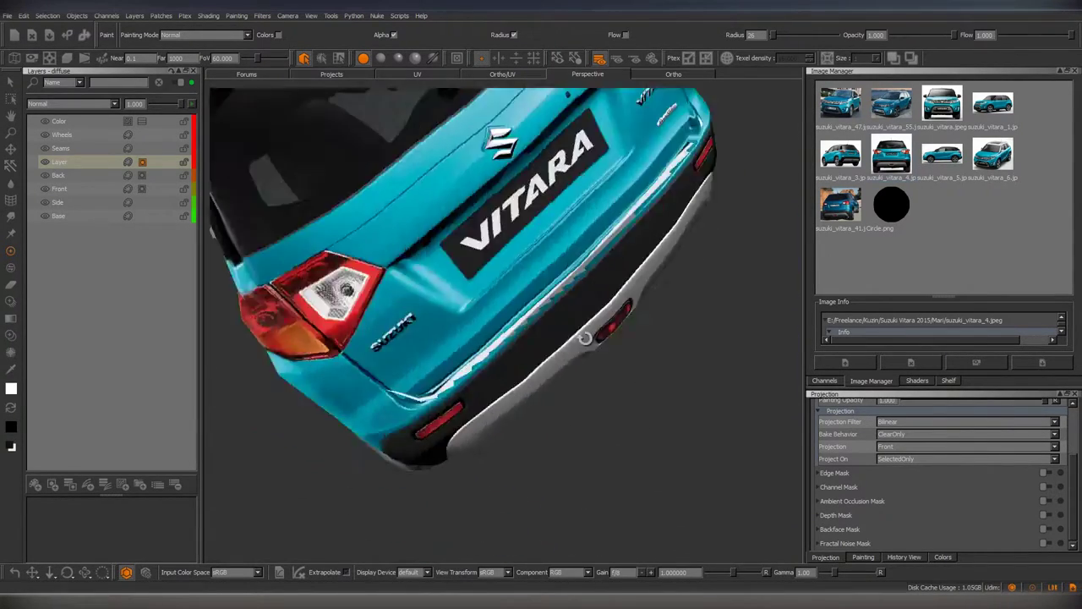
scroll(499, 389, "up", 6)
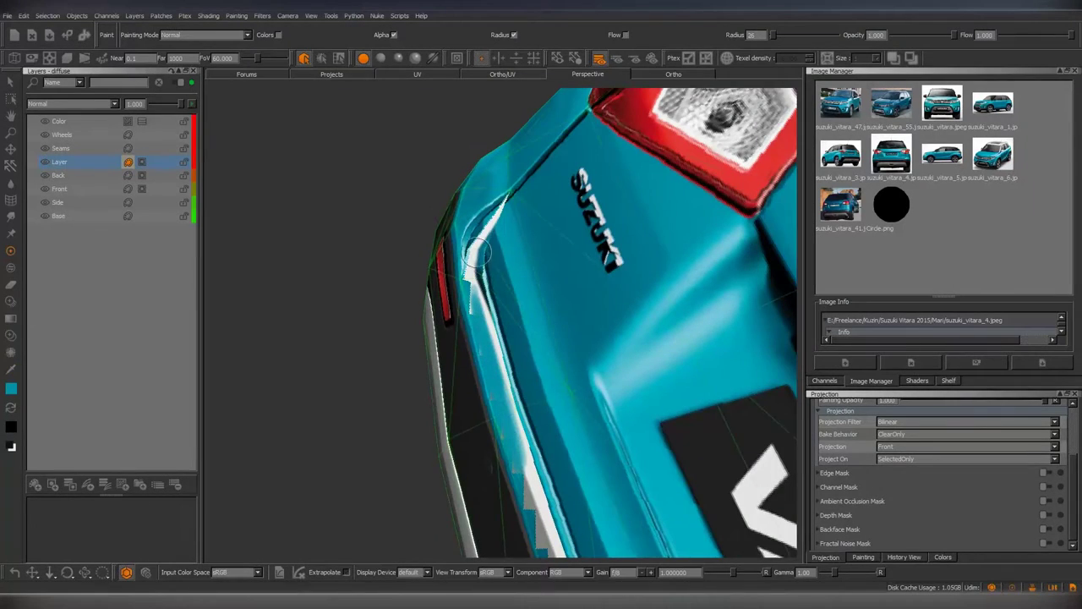
left_click_drag(484, 355, 493, 332, "alt")
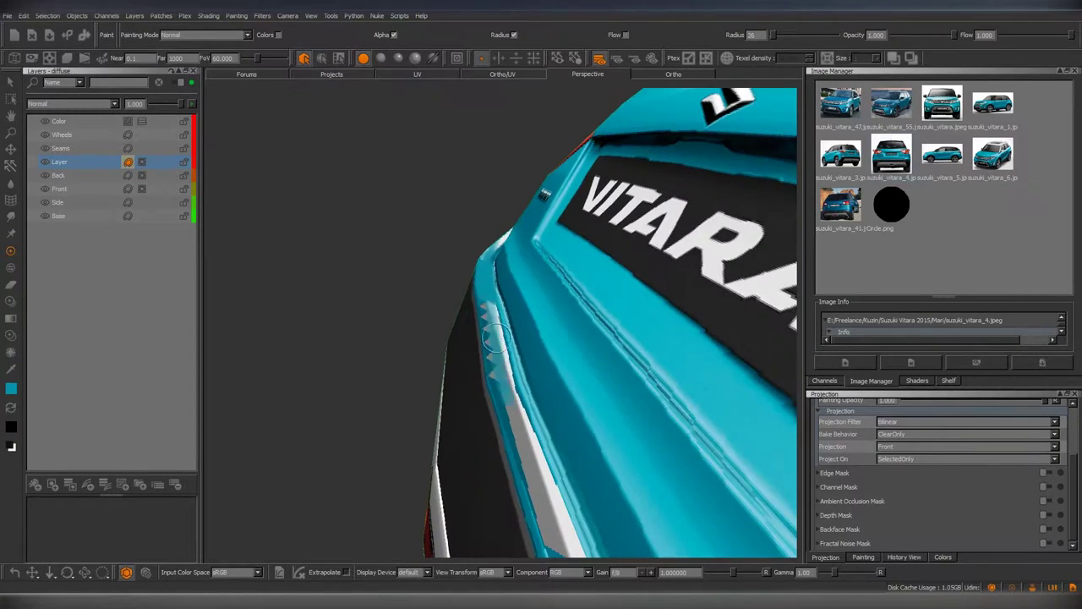
mouse_move(513, 424)
left_mouse_down("alt")
mouse_move(524, 380)
mouse_move(512, 400)
mouse_move(511, 294)
left_mouse_up("alt")
scroll(518, 406, "down", 5)
scroll(524, 380, "up", 5)
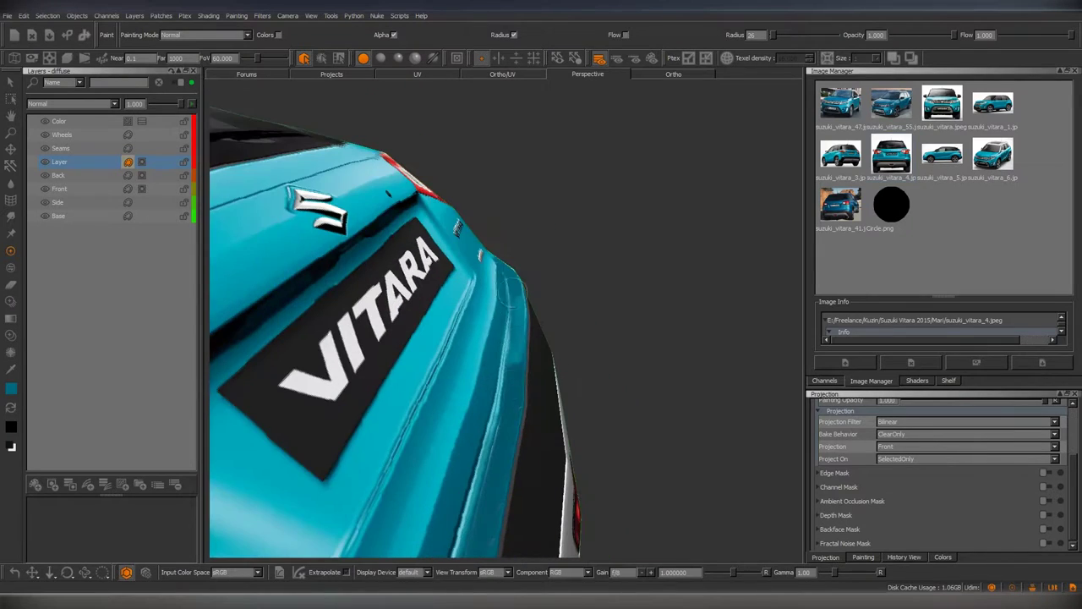
left_click_drag(501, 465, 505, 383, "alt")
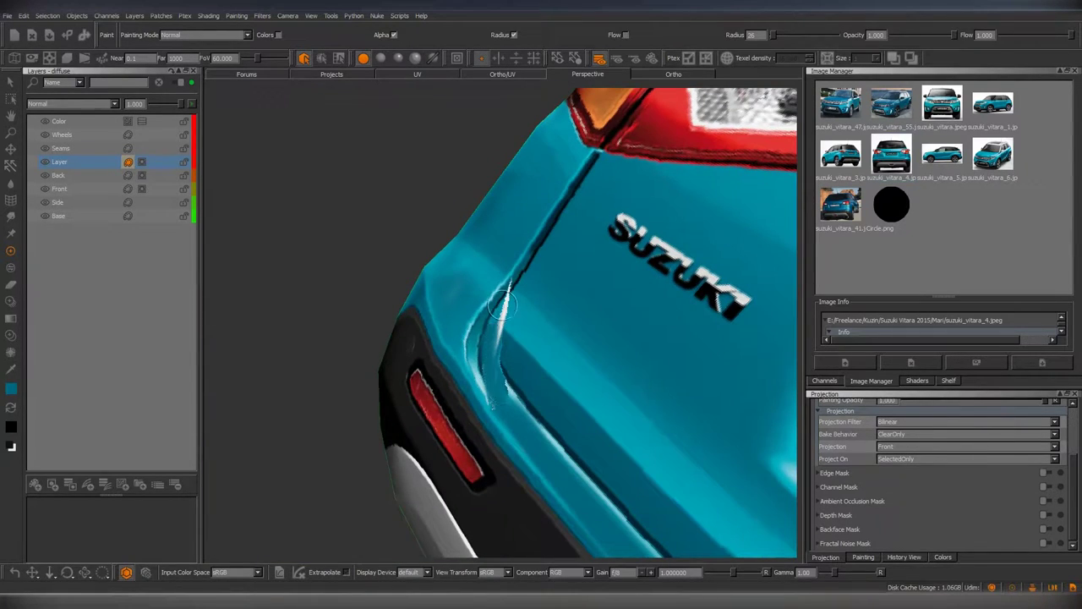
mouse_move(499, 313)
left_mouse_down("alt")
mouse_move(532, 330)
mouse_move(504, 257)
mouse_move(454, 352)
mouse_move(483, 443)
mouse_move(604, 380)
mouse_move(546, 355)
mouse_move(504, 393)
left_mouse_up("alt")
key("ctrl+p")
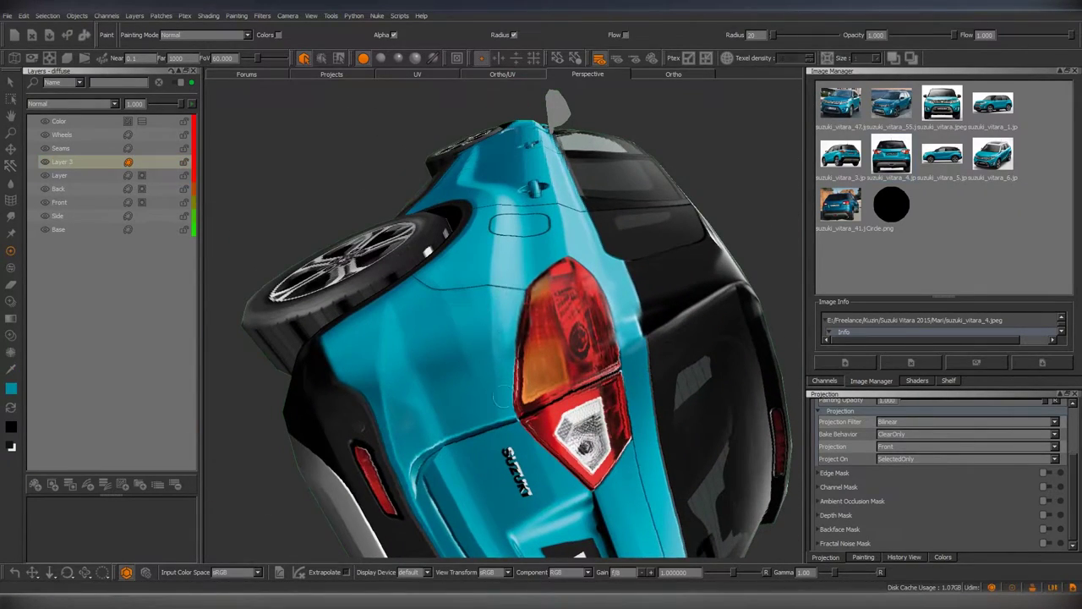
Merge the selected paint layers into a single Layer.
mouse_move(496, 337)
left_mouse_down("alt")
mouse_move(523, 331)
mouse_move(561, 347)
mouse_move(488, 322)
left_mouse_up("alt")
left_click(57, 216, "shift")
right_click(101, 201)
left_click(127, 397)
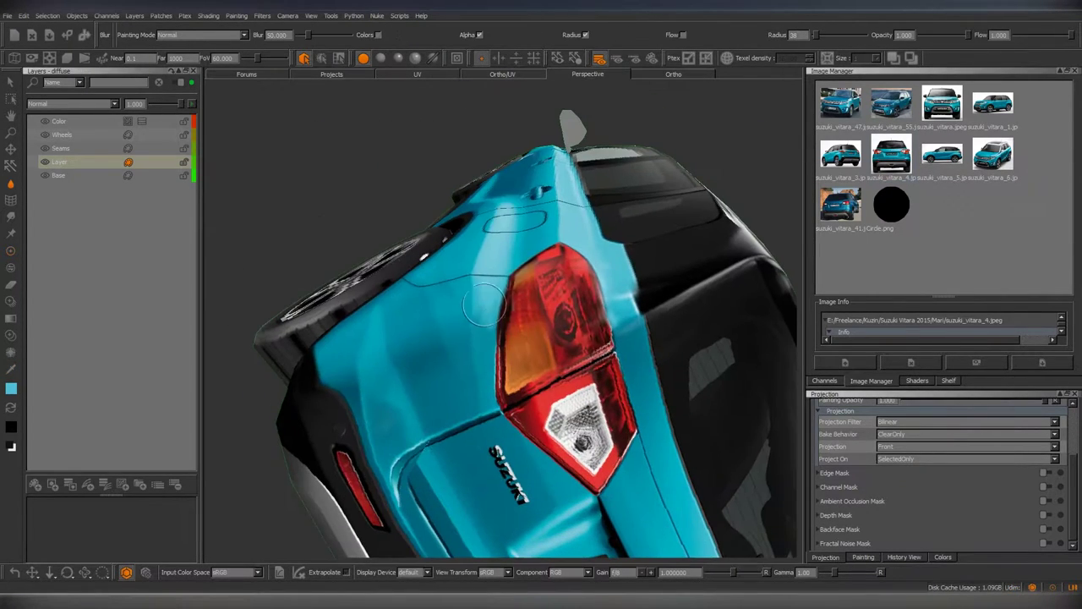
Clean the tail-light edge by the SUZUKI badge, alternating Paint, Eyedropper and Blur.
middle_click_drag(483, 281, 504, 253)
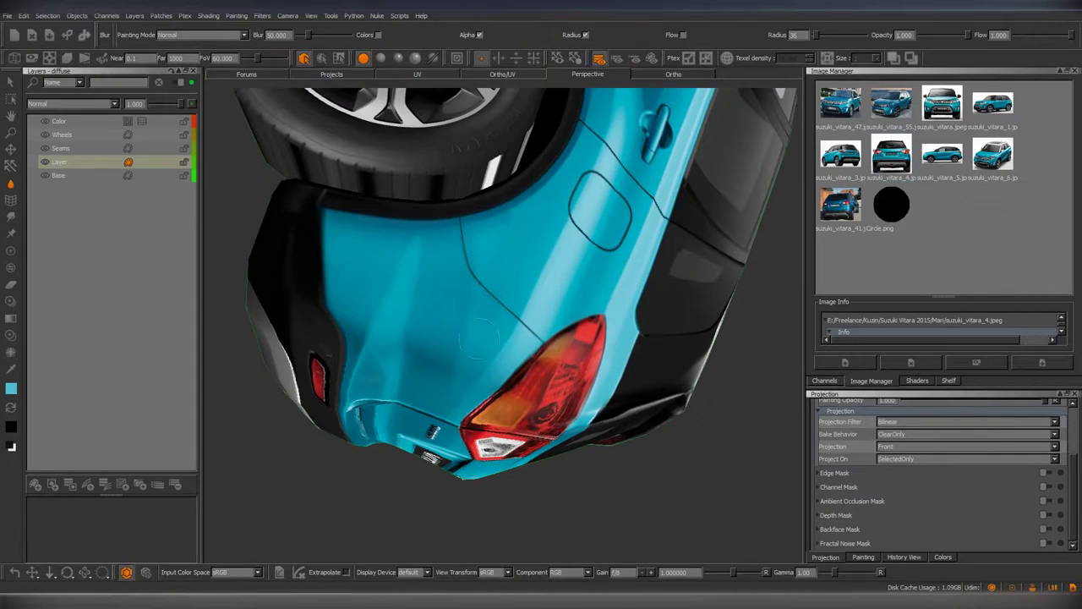
middle_click_drag(478, 336, 490, 351)
key("p")
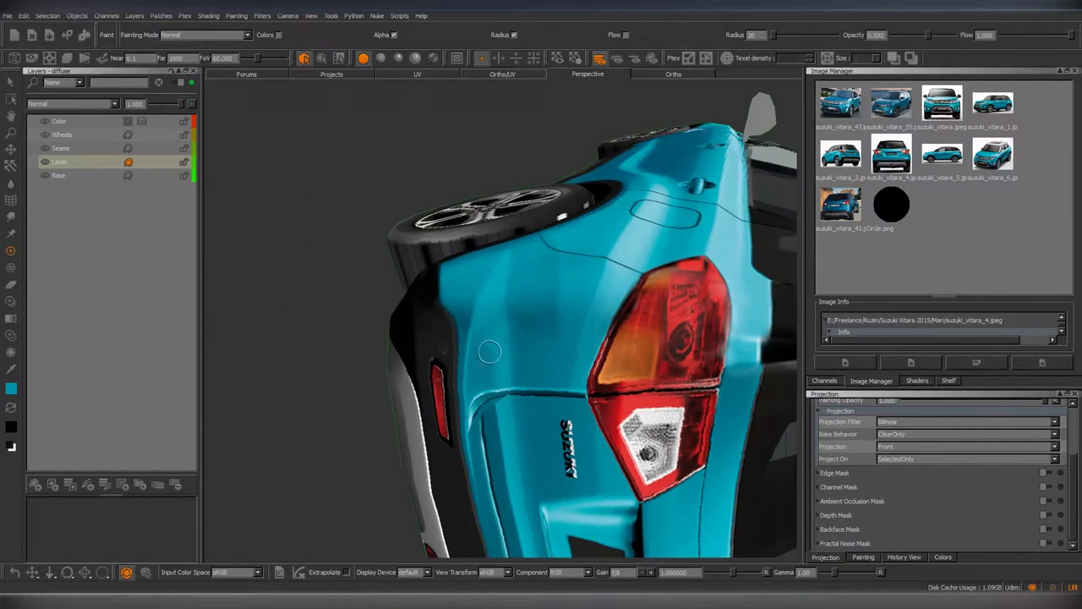
mouse_move(502, 279)
middle_mouse_down()
mouse_move(529, 363)
mouse_move(520, 333)
mouse_move(517, 355)
mouse_move(533, 368)
mouse_move(517, 378)
mouse_move(491, 290)
middle_mouse_up()
key("e")
key("b")
key("p")
Blur and repaint the lower tail light and rear pillar edges in teal.
scroll(534, 368, "up", 5)
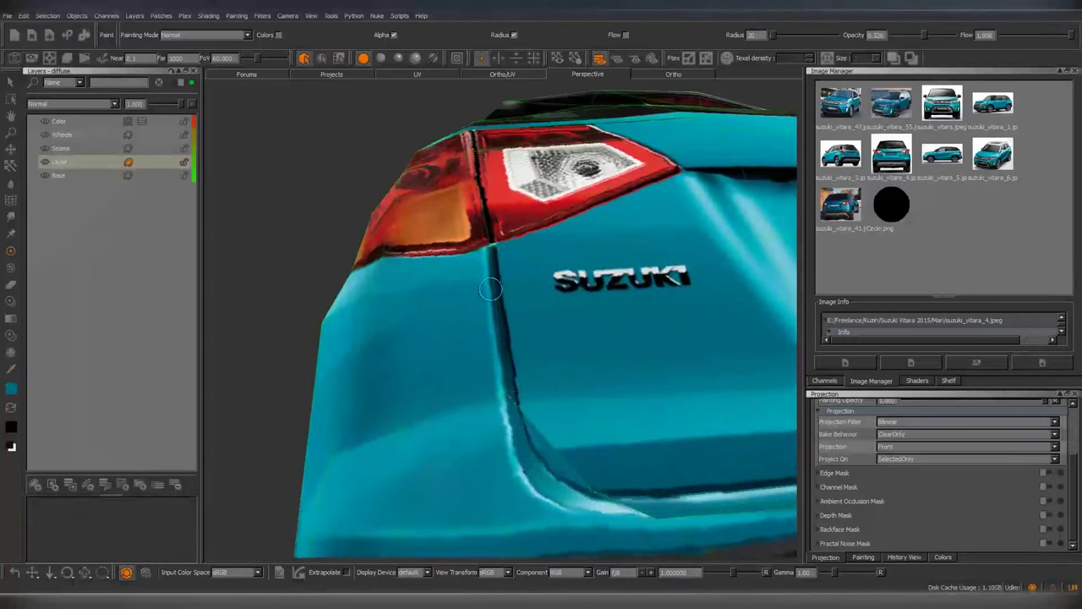
middle_click_drag(494, 362, 496, 255)
mouse_move(490, 324)
middle_mouse_down()
mouse_move(521, 398)
mouse_move(491, 368)
mouse_move(476, 328)
mouse_move(527, 370)
mouse_move(494, 332)
middle_mouse_up()
key("u")
key("p")
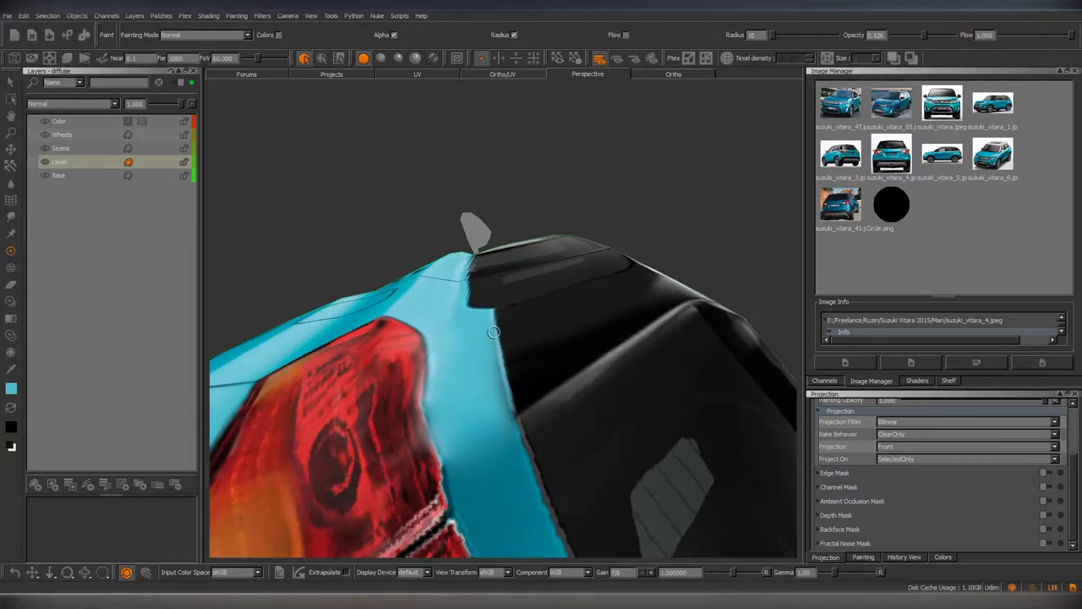
mouse_move(505, 391)
middle_mouse_down()
mouse_move(525, 398)
mouse_move(534, 418)
mouse_move(568, 358)
mouse_move(500, 382)
mouse_move(512, 357)
middle_mouse_up()
Line the projected reference photo up with the door and fender and warp it into place.
key("b")
key("t")
right_click_drag(592, 345, 709, 343, "ctrl")
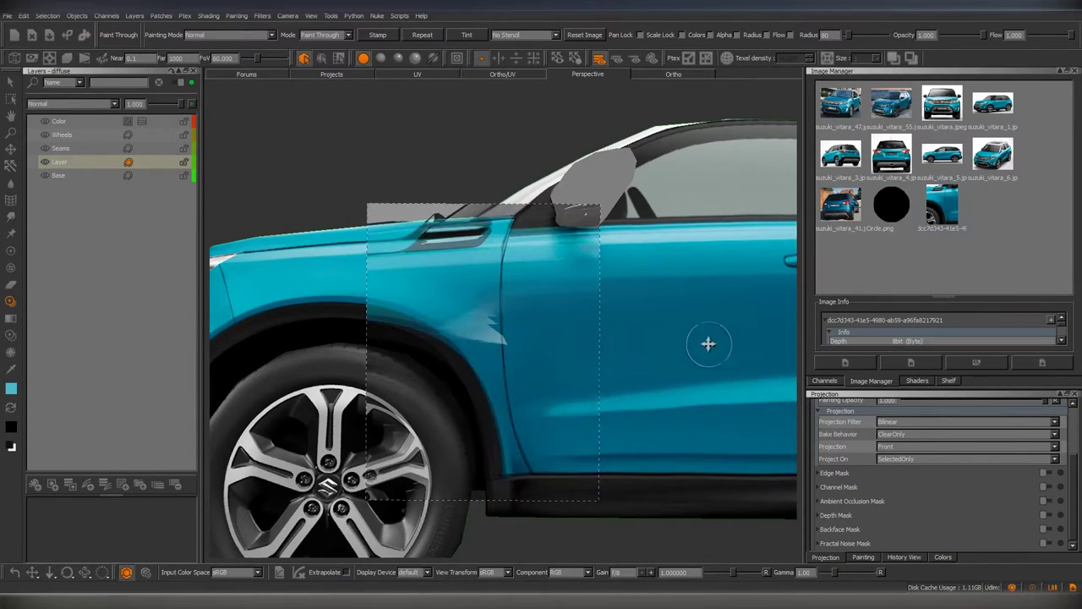
key("w")
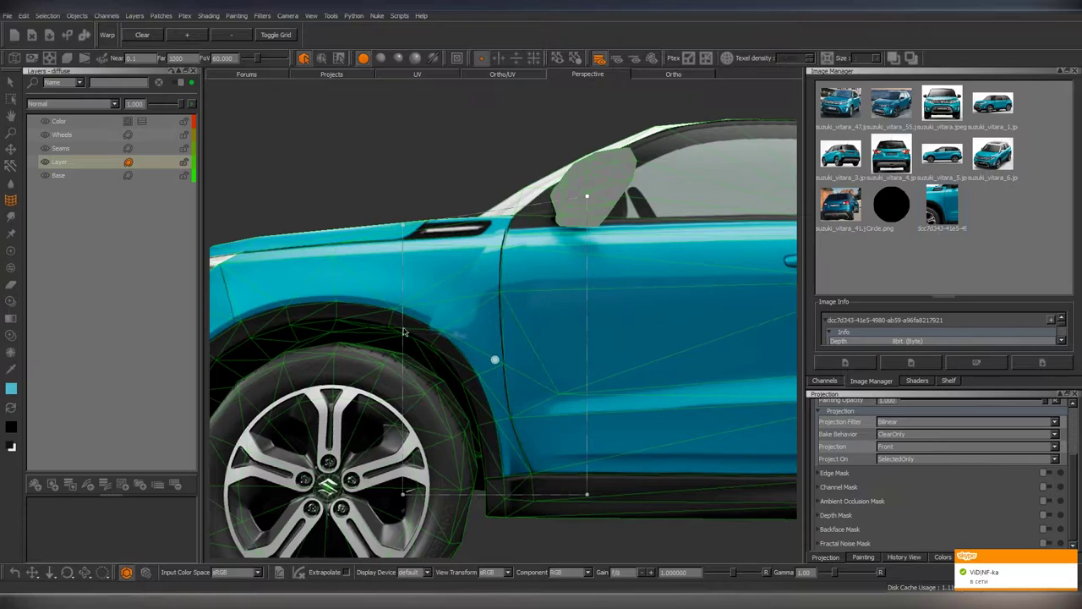
key("t")
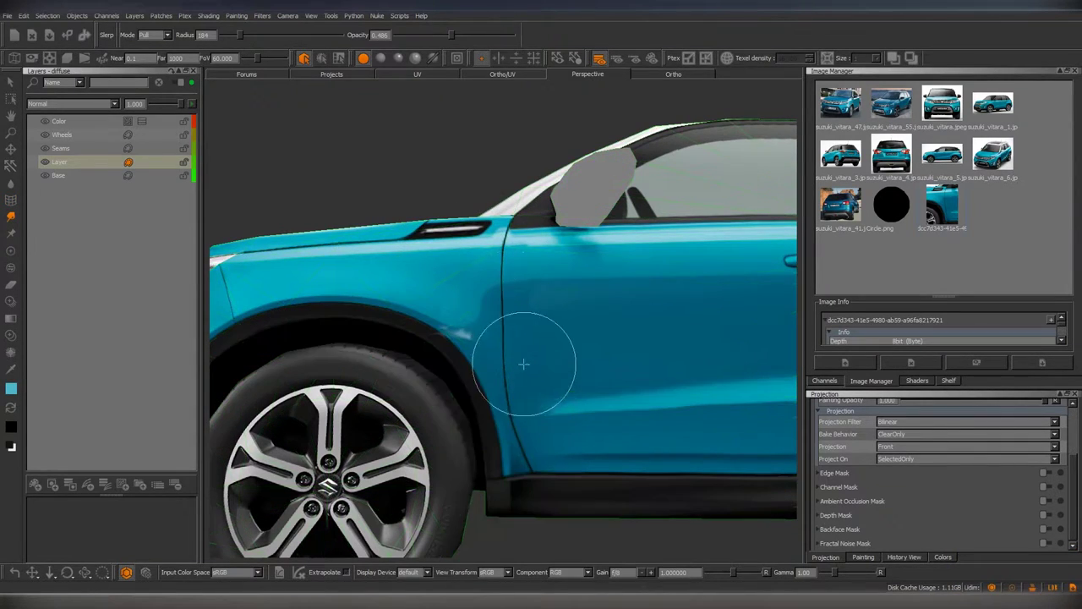
Blur and paint the front fender from a low, close view with the fender vent on top.
key("u")
left_click_drag(448, 317, 531, 365, "alt")
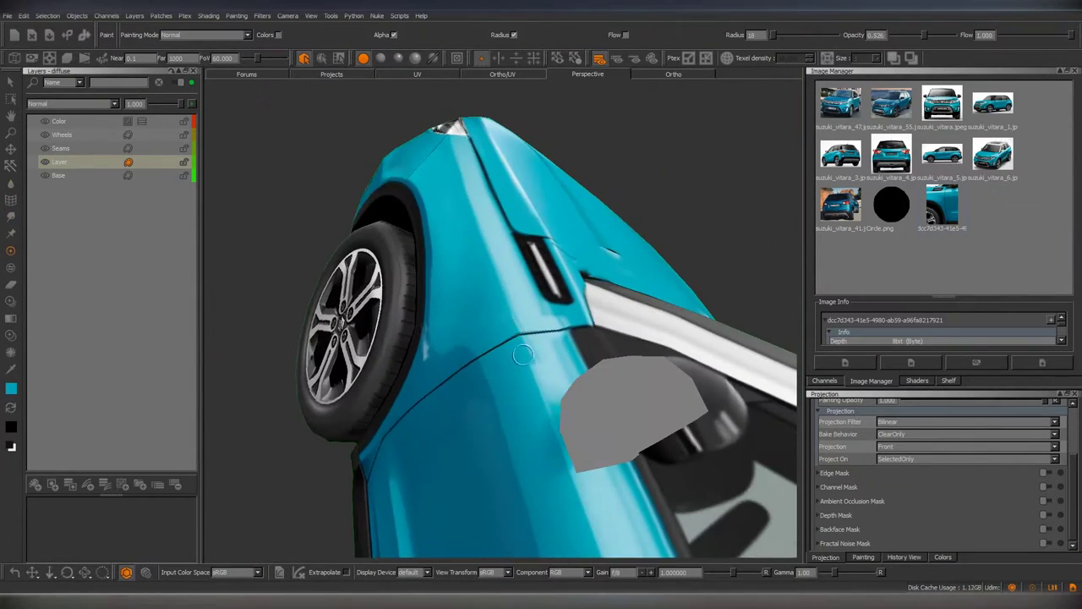
key("p")
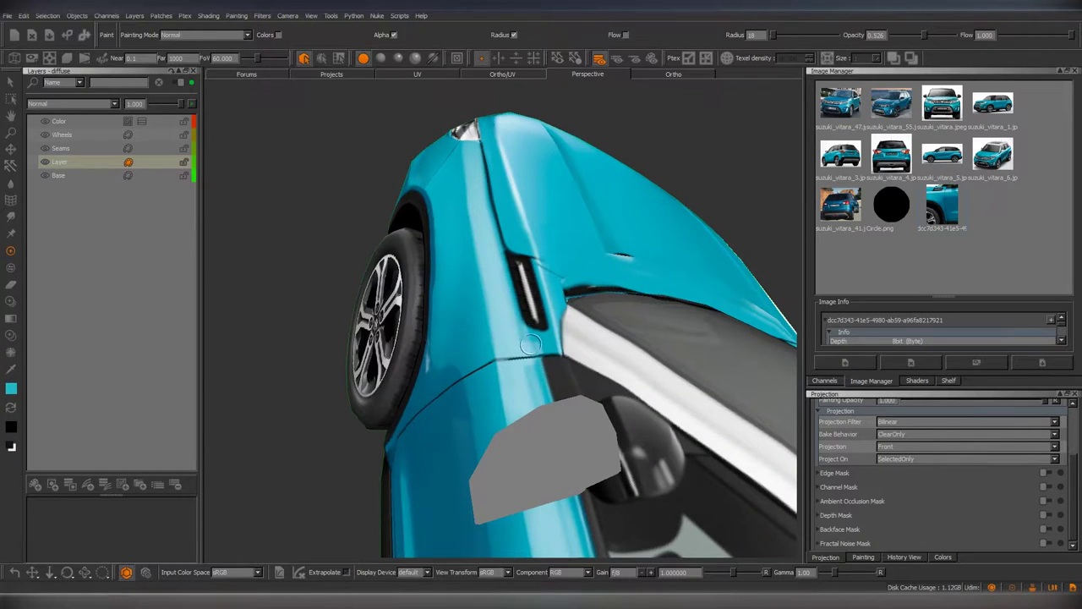
scroll(528, 336, "up", 2)
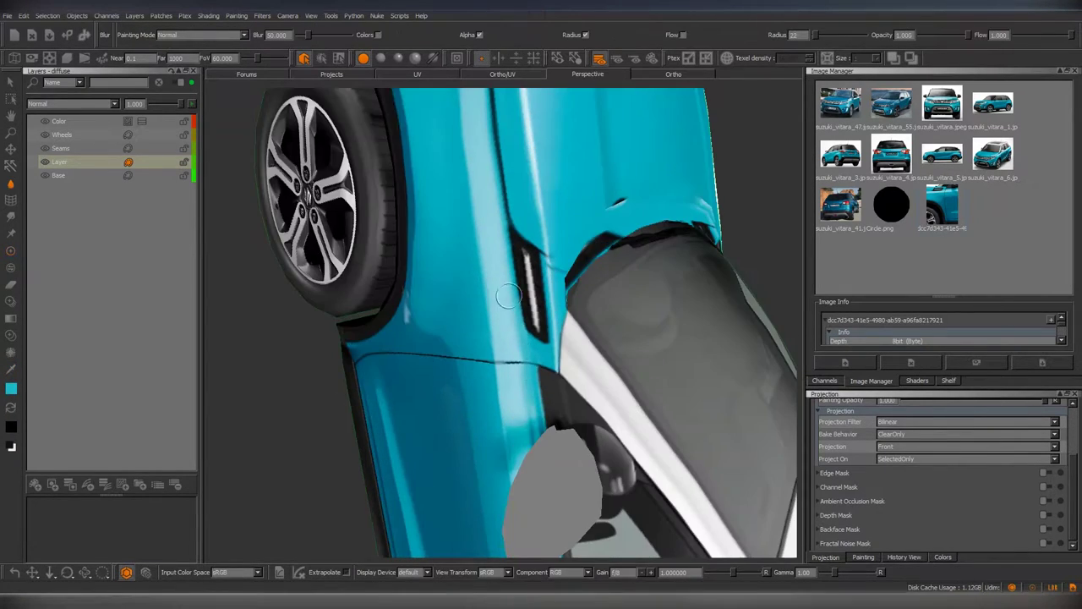
scroll(537, 338, "up", 2)
mouse_move(537, 339)
left_mouse_down("alt")
mouse_move(551, 358)
mouse_move(479, 296)
left_mouse_up("alt")
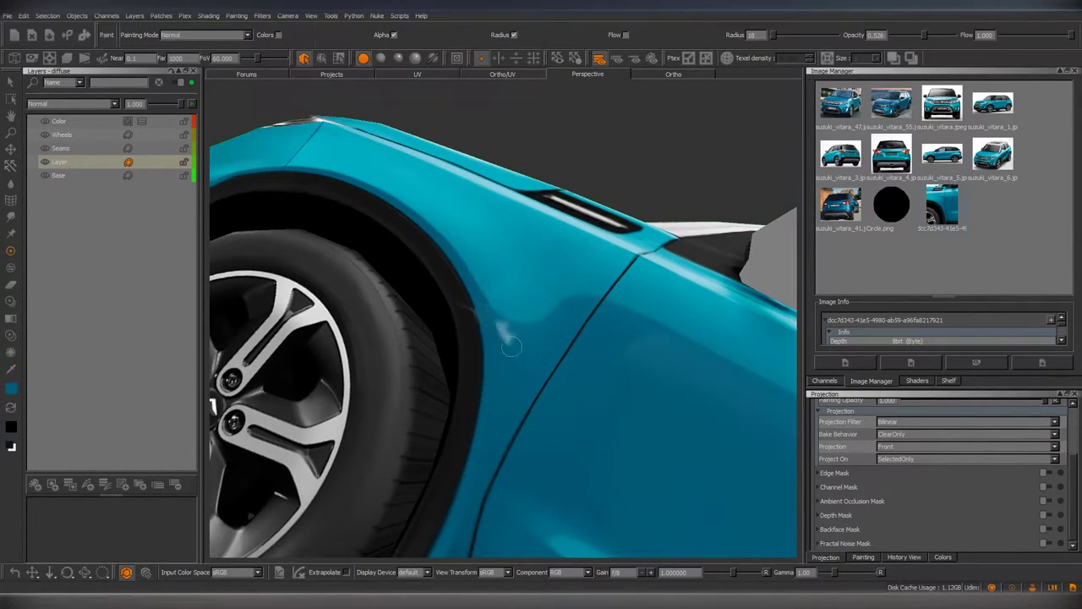
Blur and paint the fender-door seam from below, working onto the door panel.
left_click_drag(598, 356, 554, 362, "alt")
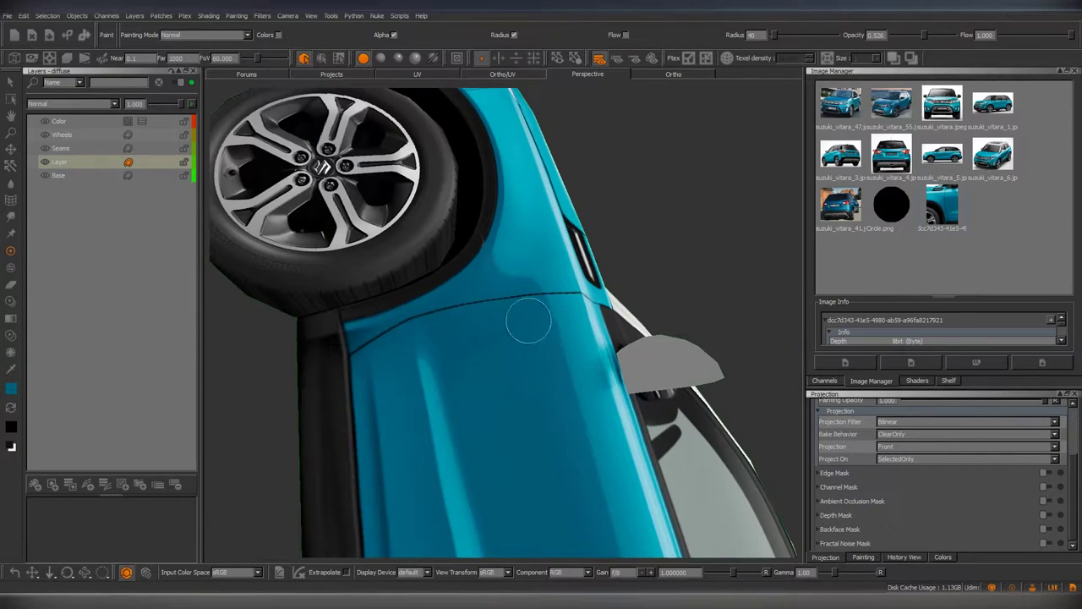
left_click_drag(528, 321, 494, 305, "alt")
scroll(526, 317, "up", 2)
left_click_drag(525, 367, 521, 370, "alt")
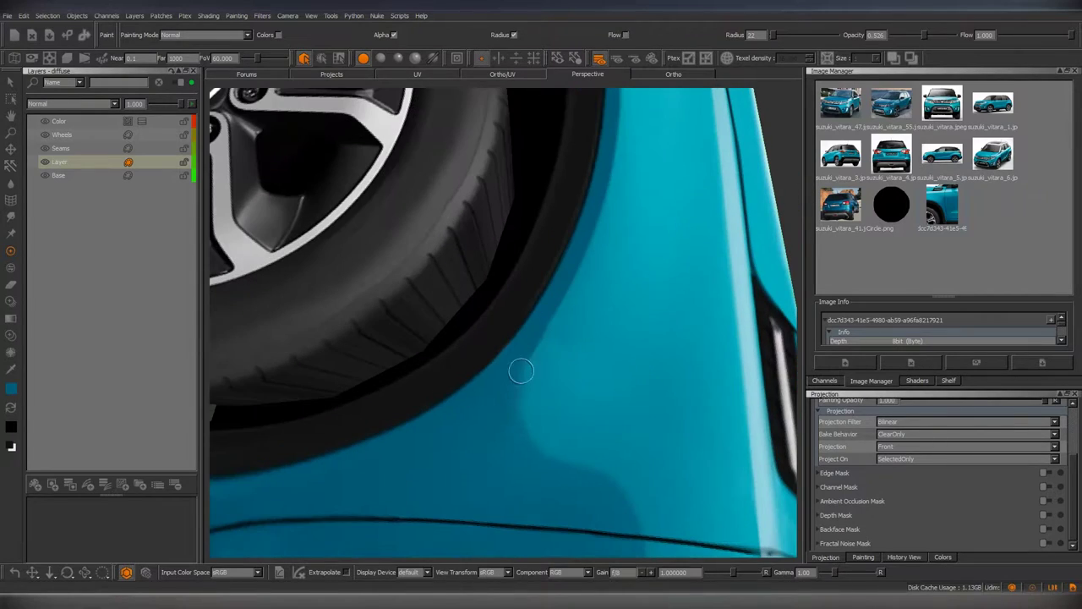
key("u")
mouse_move(559, 477)
left_mouse_down("alt")
mouse_move(500, 329)
mouse_move(415, 386)
mouse_move(600, 403)
mouse_move(527, 346)
mouse_move(512, 297)
mouse_move(509, 349)
left_mouse_up("alt")
key("p")
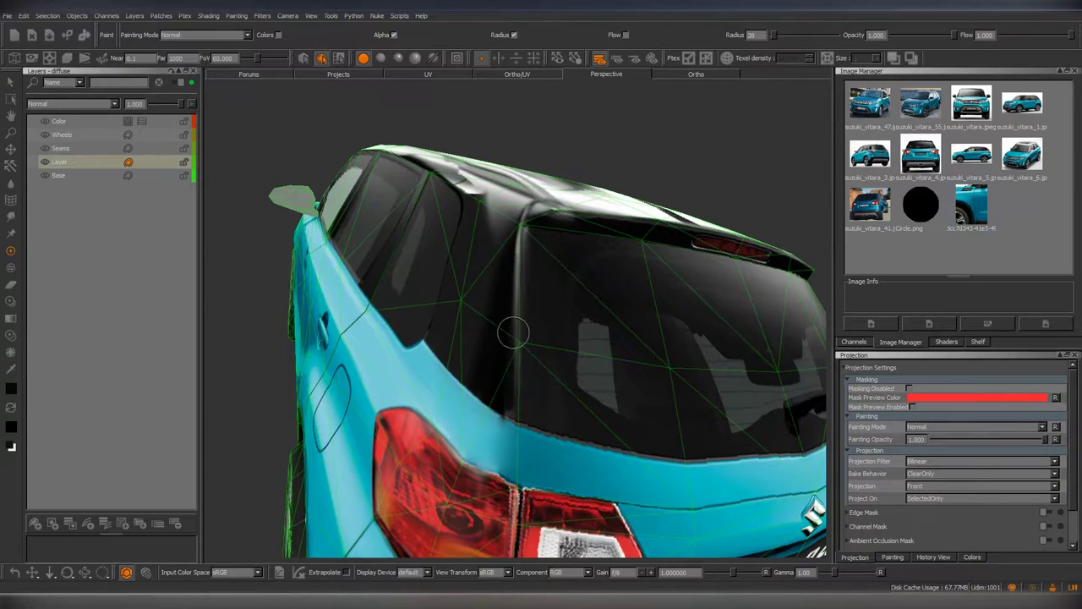
Inspect the dark streaks around the rear roof, spoiler, windshield and A-pillar with the wireframe hidden.
key("w")
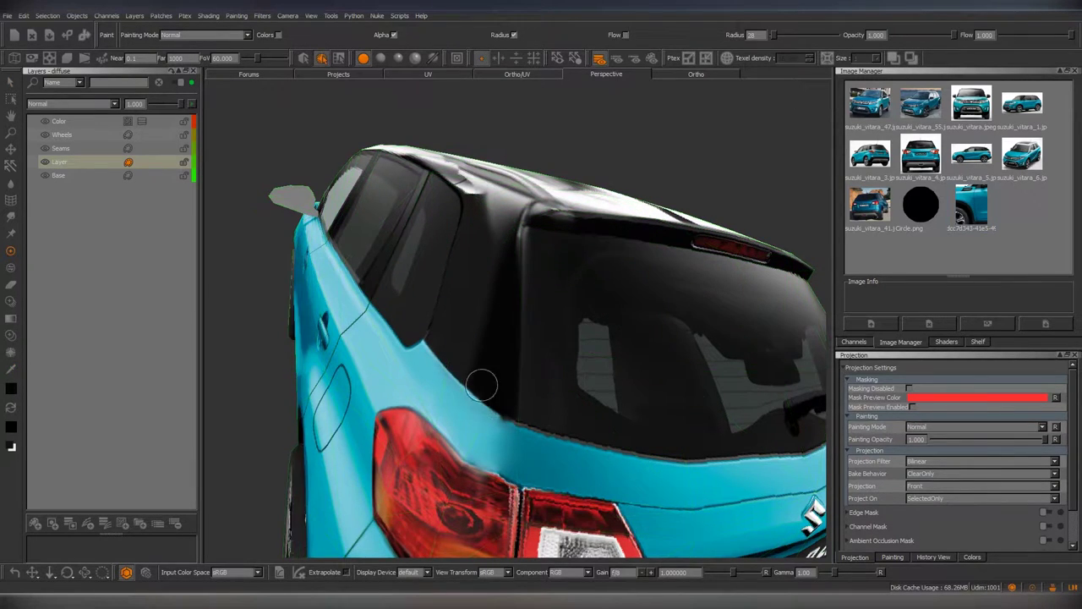
mouse_move(516, 444)
left_mouse_down("alt")
mouse_move(528, 341)
mouse_move(534, 404)
mouse_move(519, 380)
left_mouse_up("alt")
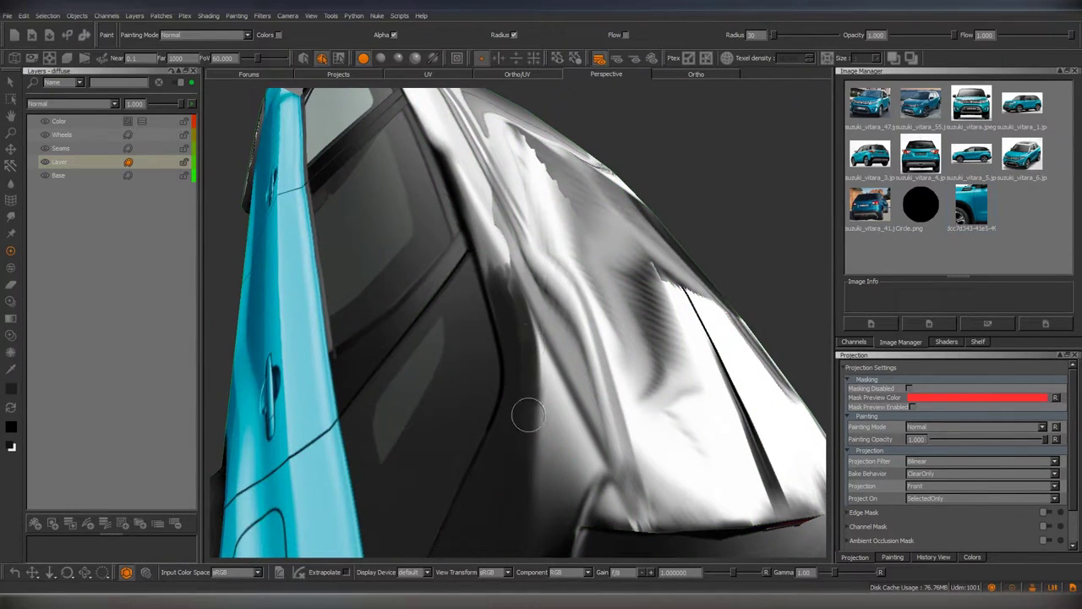
left_click_drag(520, 488, 455, 276, "alt")
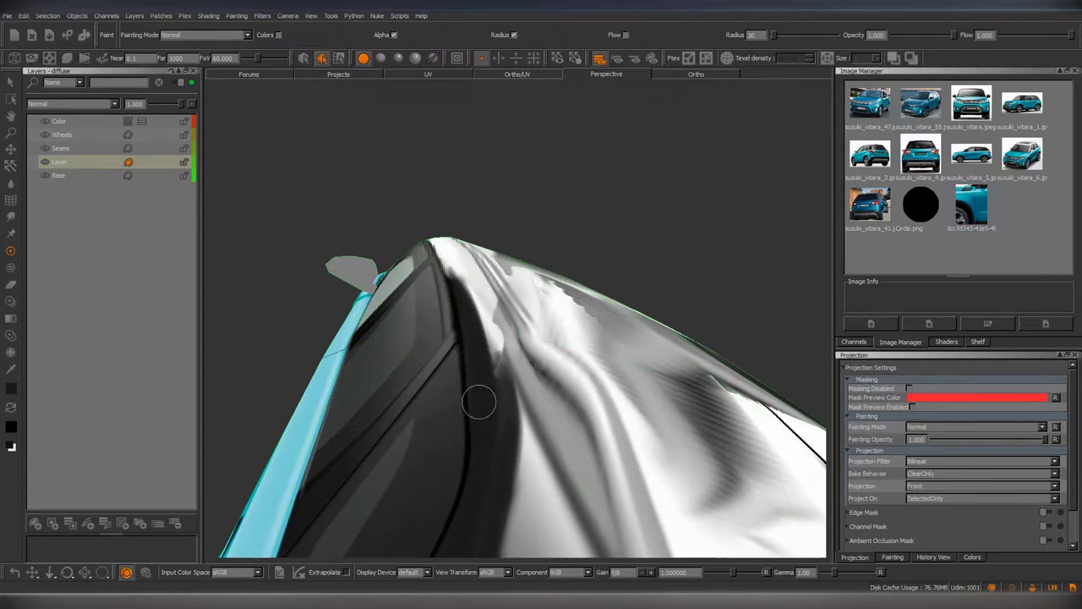
mouse_move(479, 402)
left_mouse_down("alt")
mouse_move(524, 350)
mouse_move(520, 314)
mouse_move(519, 328)
left_mouse_up("alt")
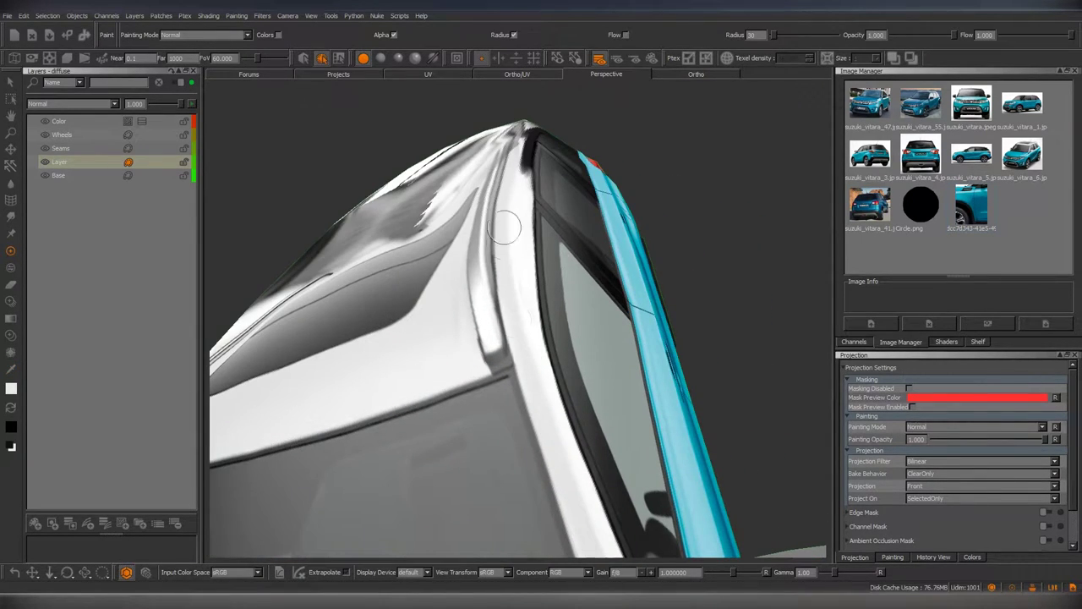
mouse_move(505, 227)
left_mouse_down("alt")
mouse_move(527, 437)
mouse_move(519, 307)
mouse_move(522, 380)
mouse_move(521, 341)
left_mouse_up("alt")
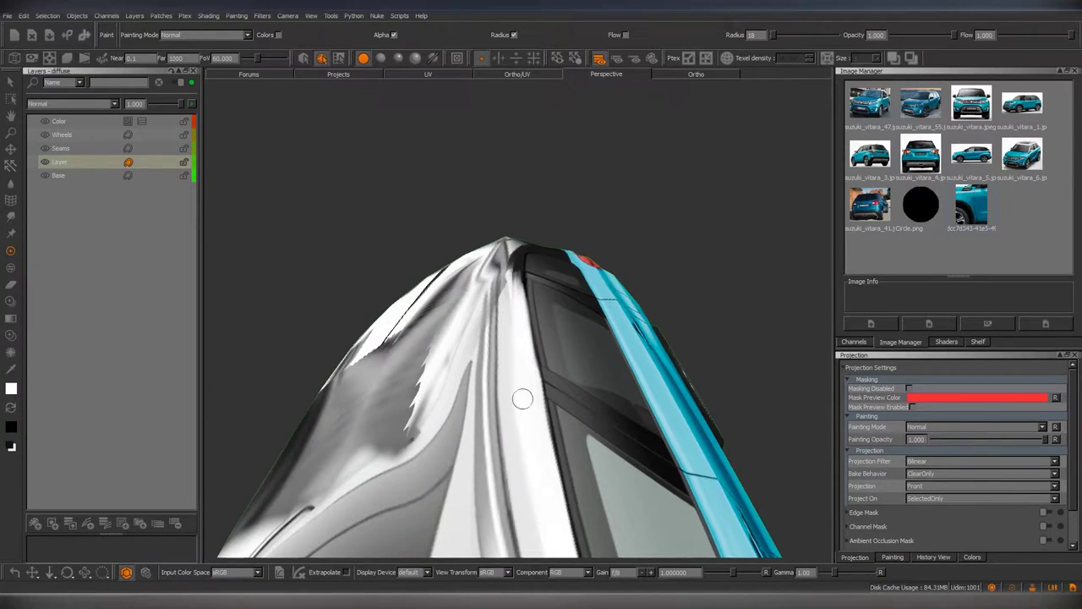
left_click_drag(501, 326, 525, 388, "alt")
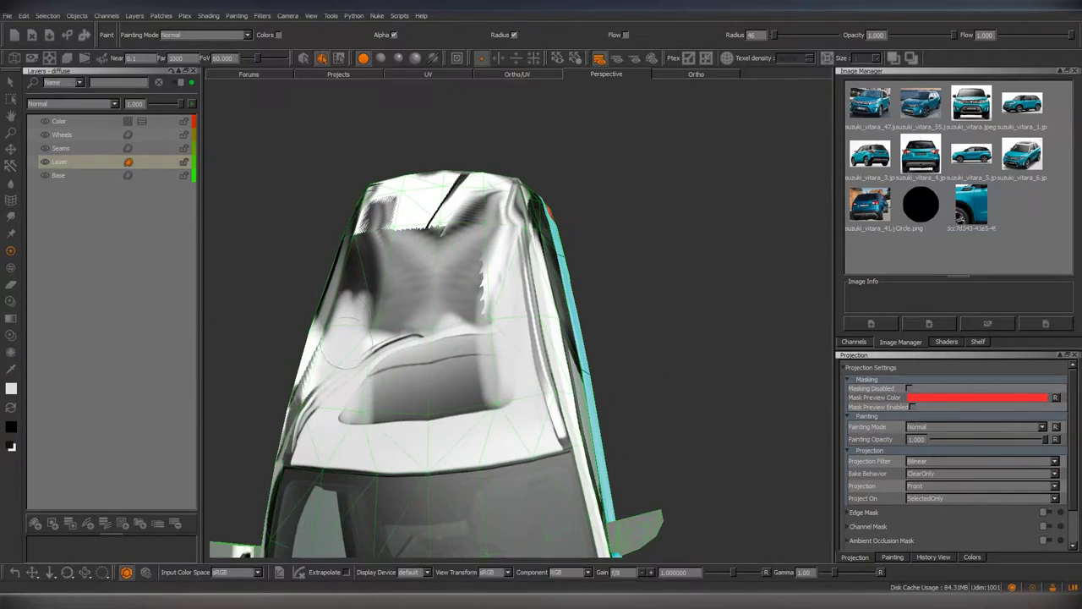
Paint white over the dark streaks across the roof centre.
key("w")
key("w")
mouse_move(382, 416)
left_mouse_down()
mouse_move(427, 321)
mouse_move(474, 373)
mouse_move(461, 421)
mouse_move(500, 339)
mouse_move(476, 374)
left_mouse_up()
key("w")
scroll(500, 338, "down", 3)
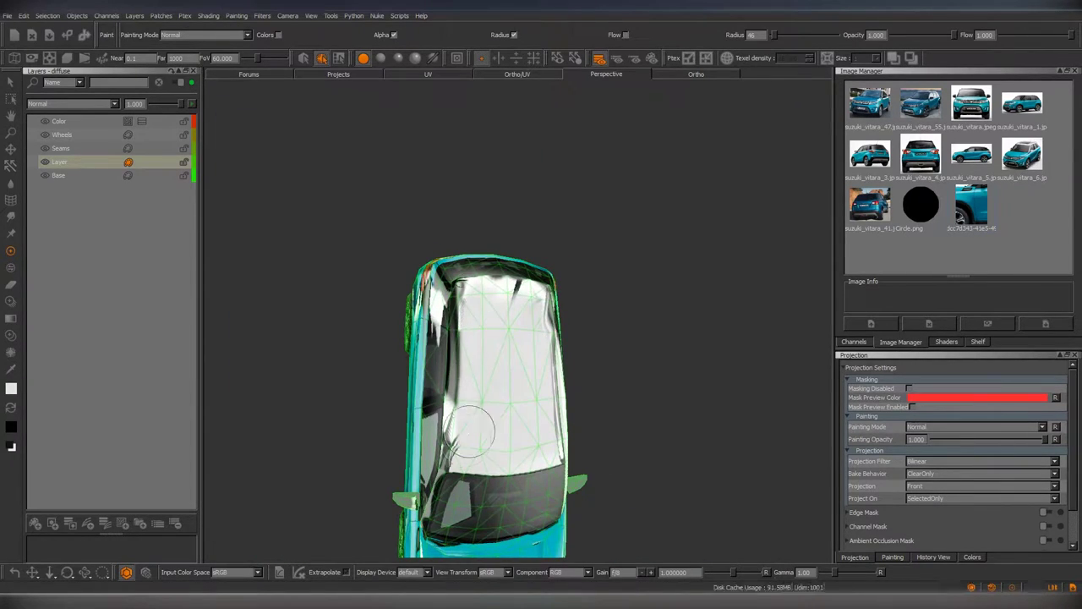
Paint white along the roof edge above the windshield and blur it smooth.
left_click_drag(470, 431, 472, 337, "alt")
mouse_move(472, 237)
left_mouse_down()
mouse_move(525, 309)
mouse_move(533, 363)
mouse_move(563, 330)
mouse_move(504, 286)
mouse_move(518, 321)
left_mouse_up()
mouse_move(527, 383)
left_mouse_down("alt")
mouse_move(529, 356)
mouse_move(517, 364)
left_mouse_up("alt")
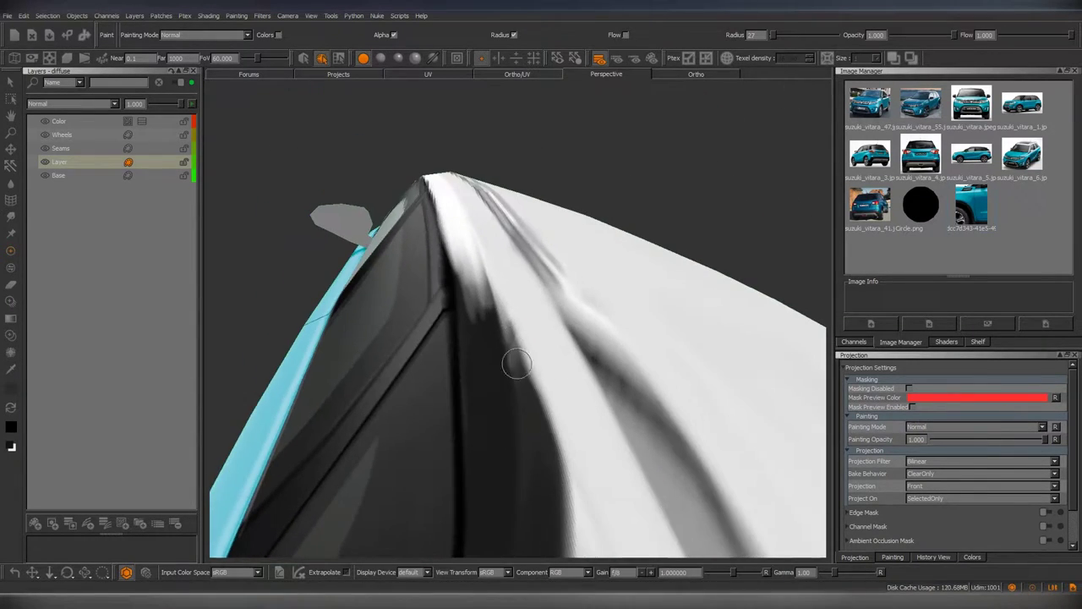
mouse_move(500, 303)
left_mouse_down("alt")
mouse_move(541, 449)
mouse_move(495, 277)
left_mouse_up("alt")
key("b")
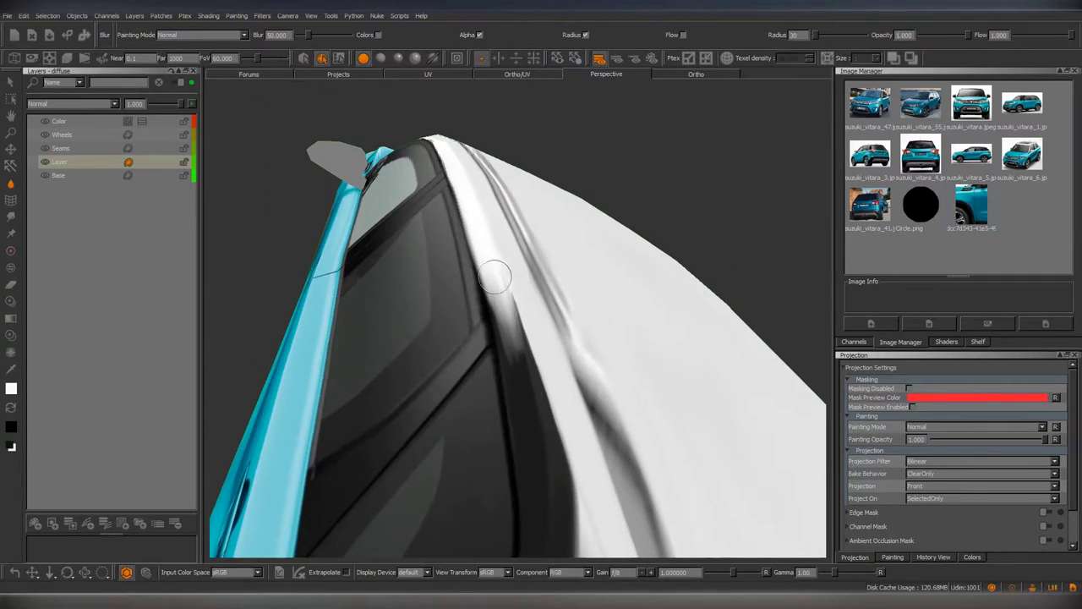
Paint over the rear pillar beside the tail light, then view the whole textured car.
mouse_move(519, 389)
left_mouse_down("alt")
mouse_move(464, 367)
mouse_move(616, 316)
mouse_move(534, 374)
mouse_move(563, 415)
mouse_move(512, 282)
left_mouse_up("alt")
key("p")
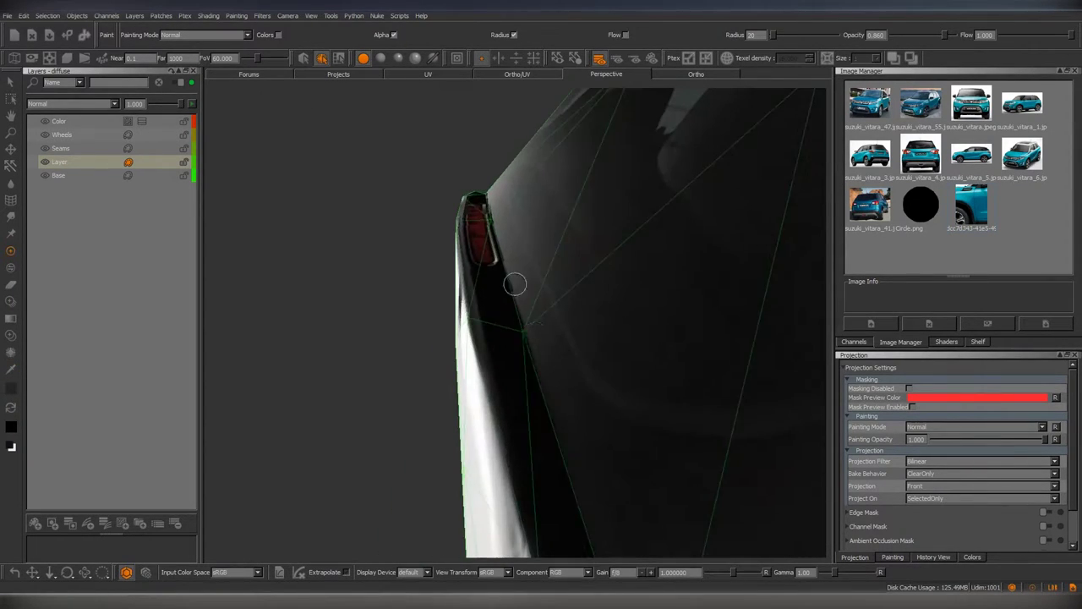
mouse_move(550, 433)
left_mouse_down("alt")
mouse_move(500, 378)
mouse_move(514, 375)
mouse_move(507, 337)
mouse_move(558, 362)
mouse_move(512, 292)
left_mouse_up("alt")
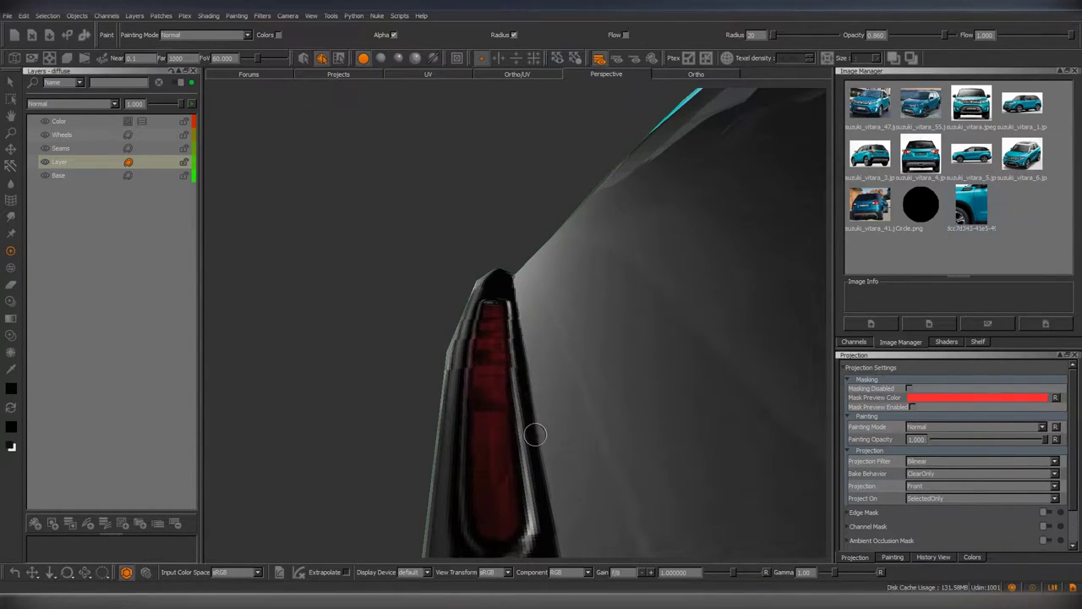
mouse_move(535, 435)
left_mouse_down("alt")
mouse_move(544, 344)
mouse_move(505, 287)
left_mouse_up("alt")
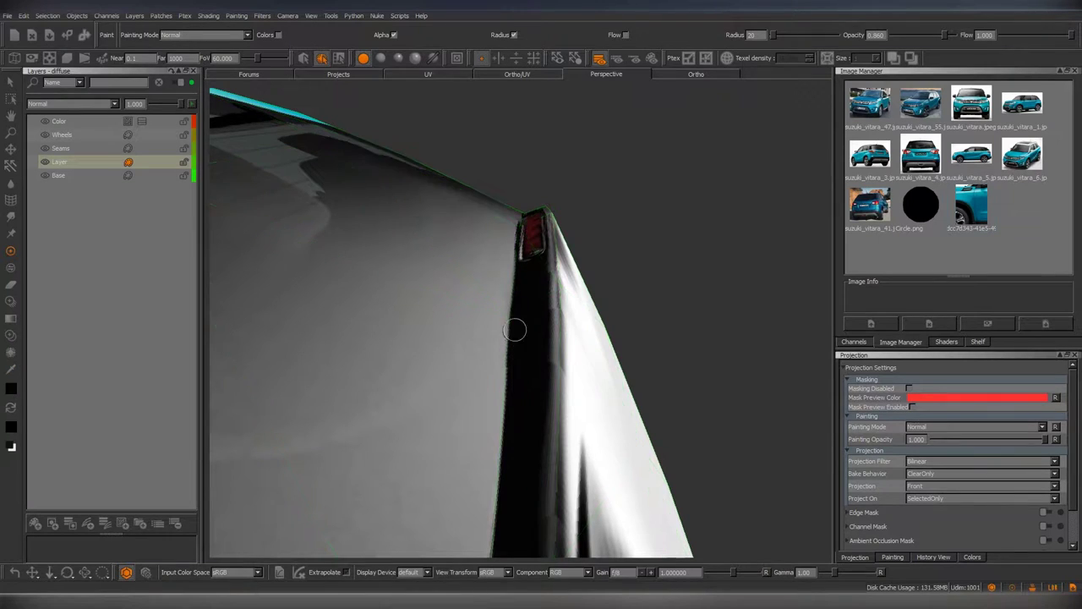
mouse_move(515, 329)
left_mouse_down("alt")
mouse_move(542, 397)
mouse_move(546, 374)
mouse_move(506, 208)
left_mouse_up("alt")
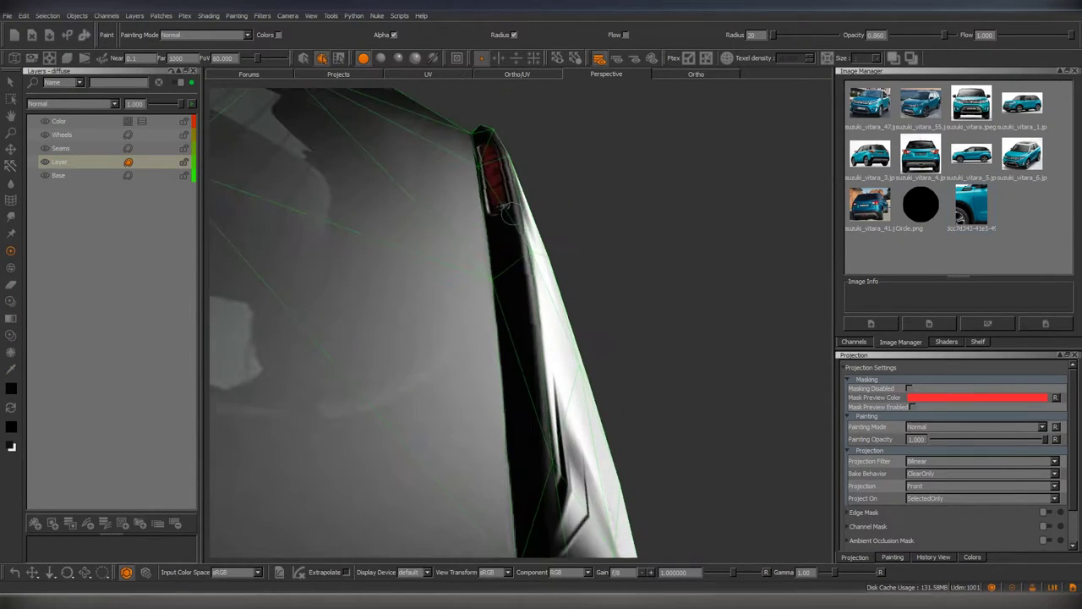
mouse_move(525, 332)
left_mouse_down("alt")
mouse_move(507, 321)
mouse_move(499, 339)
mouse_move(515, 387)
left_mouse_up("alt")
Select the Seams layer to work on.
left_click(61, 148)
scroll(498, 348, "up", 3)
scroll(498, 348, "up", 3)
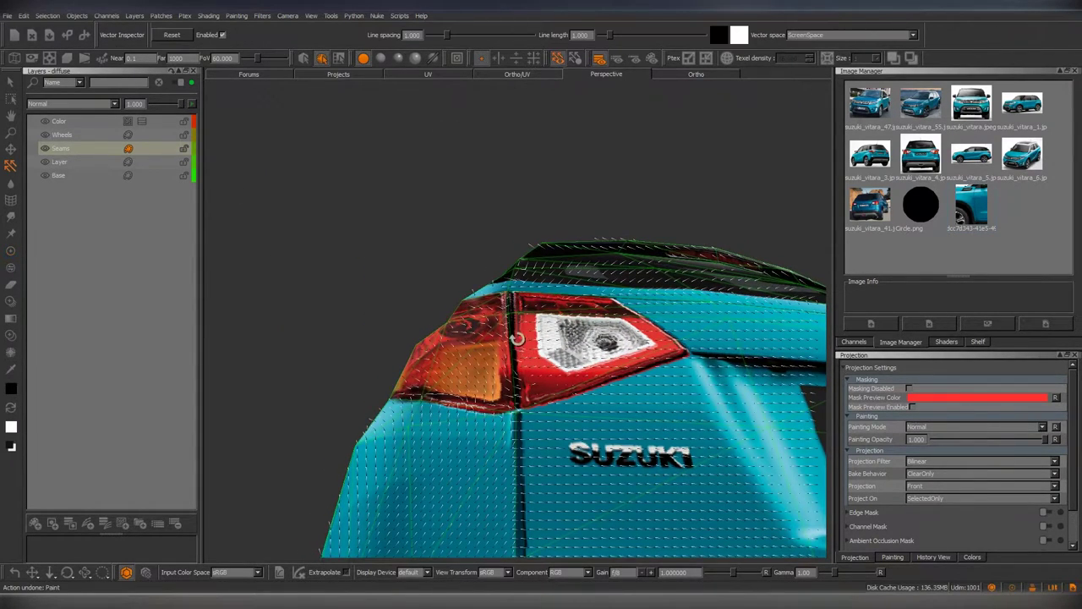
Zoom in low and close on the tail light, briefly previewing the checker pattern.
scroll(514, 380, "down", 5)
mouse_move(514, 364)
left_mouse_down("alt")
mouse_move(515, 316)
mouse_move(489, 349)
left_mouse_up("alt")
scroll(516, 324, "down", 5)
scroll(507, 334, "up", 5)
scroll(499, 347, "down", 5)
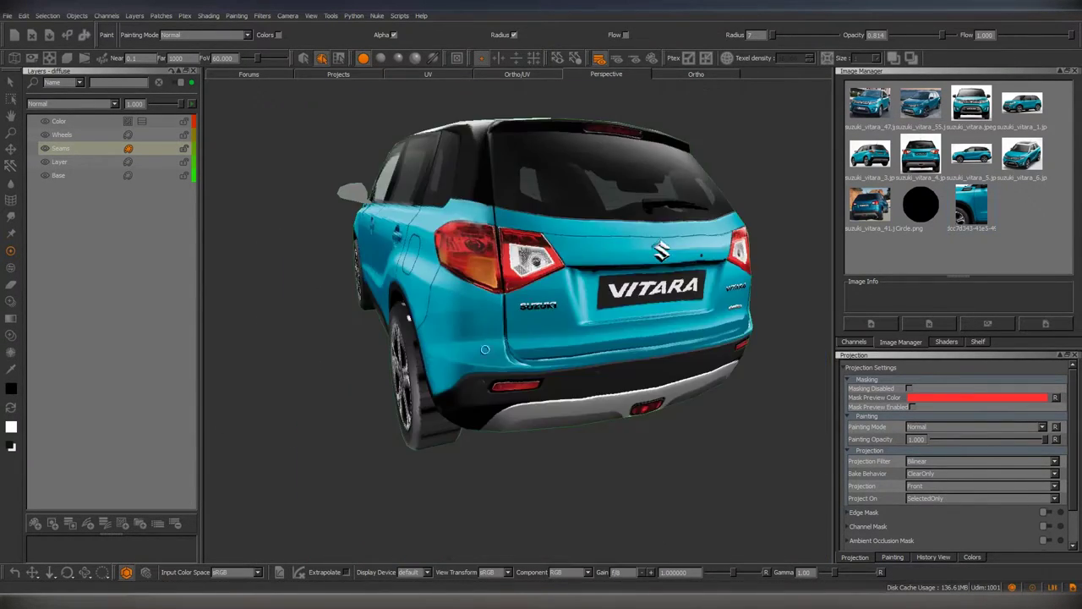
scroll(508, 351, "up", 5)
scroll(511, 354, "up", 3)
key("c")
scroll(511, 355, "down", 5)
key("c")
scroll(507, 355, "up", 5)
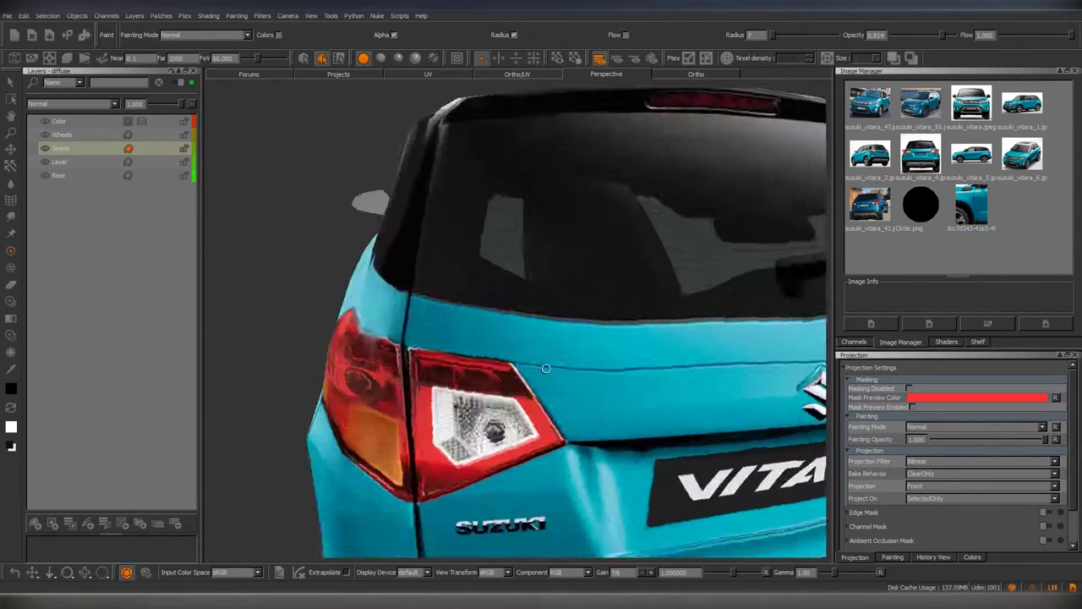
Paint thin seam lines around the tail light and rear quarter, checking them in flat shading.
left_click_drag(508, 356, 524, 339, "alt")
mouse_move(532, 402)
left_mouse_down("alt")
mouse_move(505, 268)
mouse_move(518, 292)
left_mouse_up("alt")
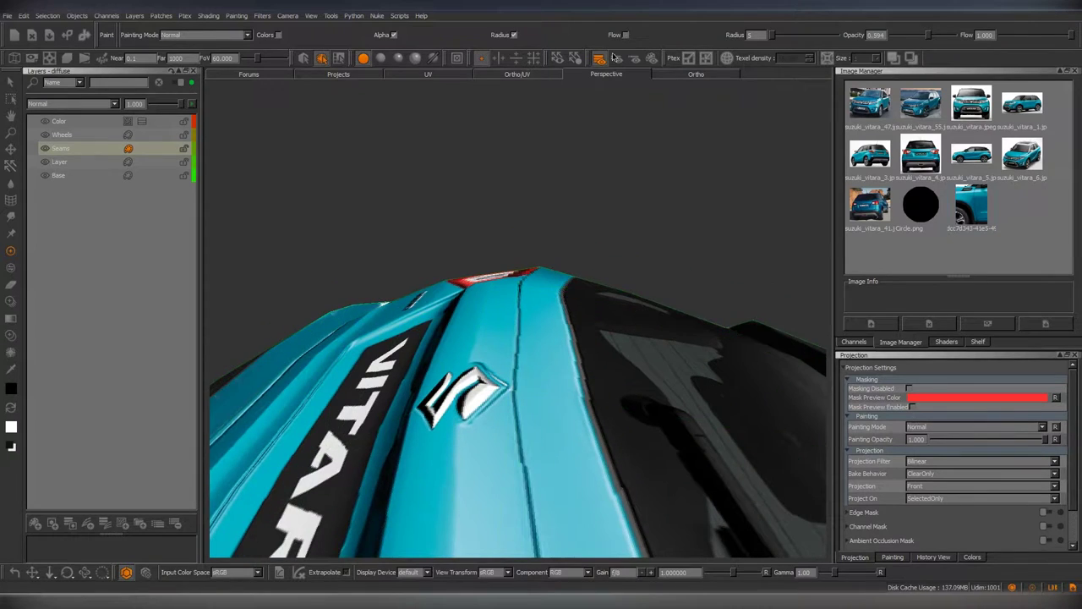
left_click(652, 57)
mouse_move(527, 441)
left_mouse_down("alt")
mouse_move(507, 336)
mouse_move(514, 301)
mouse_move(521, 350)
mouse_move(550, 312)
mouse_move(527, 286)
mouse_move(511, 337)
left_mouse_up("alt")
key("f")
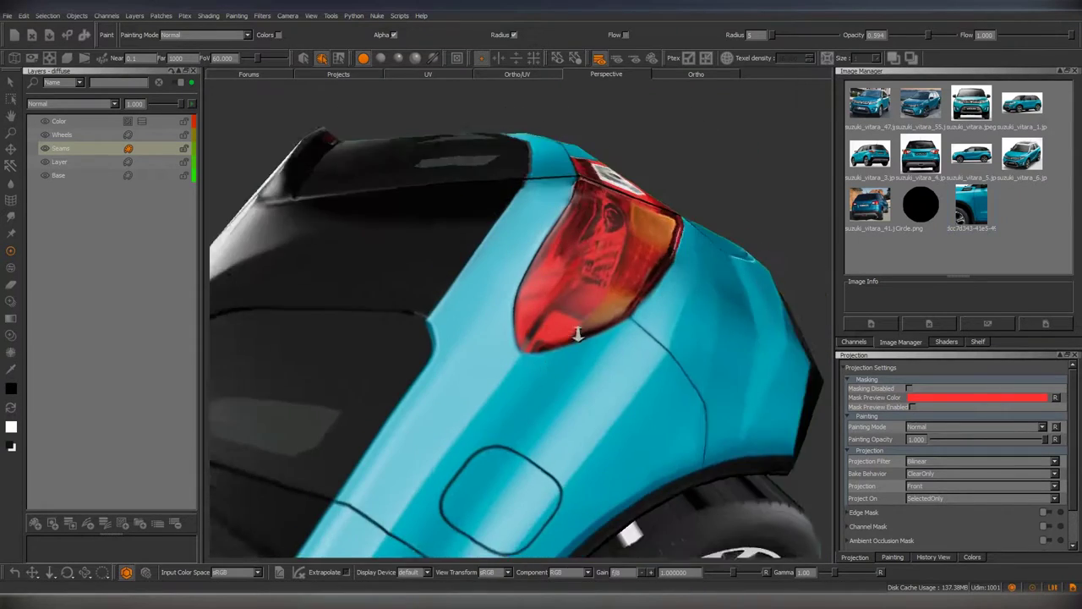
middle_click_drag(512, 349, 499, 277)
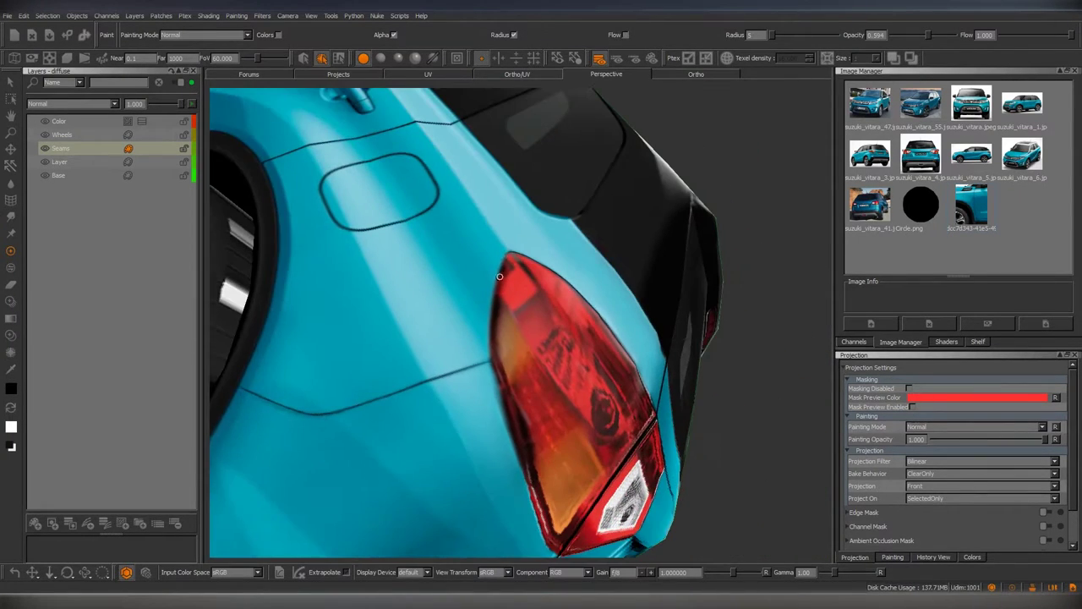
key("l")
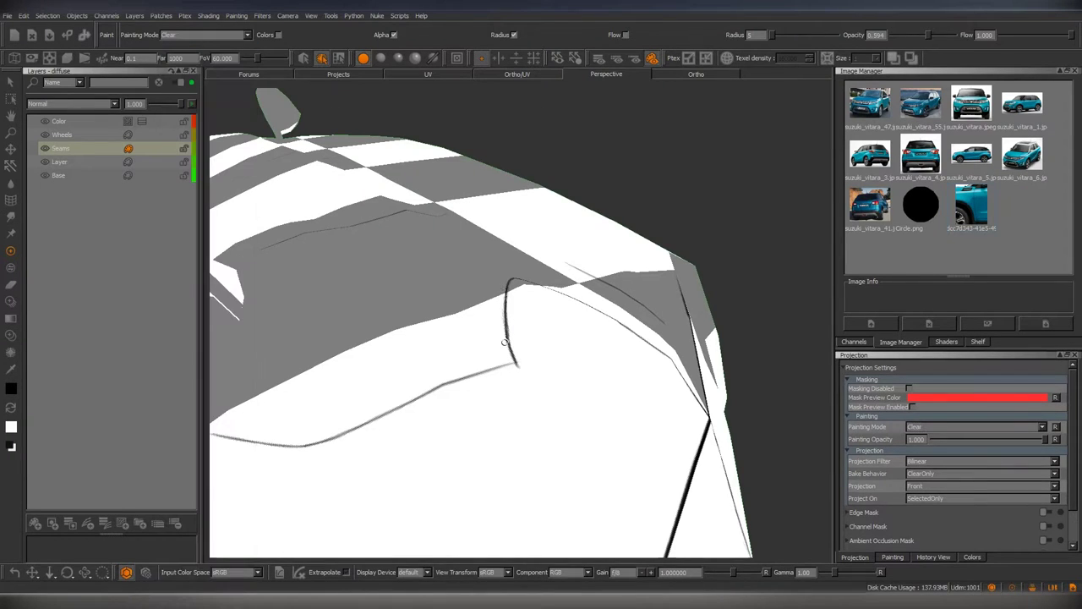
Paint seam lines along the rear panel and pillar, alternating textured and checker views.
mouse_move(515, 369)
middle_mouse_down()
mouse_move(538, 370)
mouse_move(491, 387)
mouse_move(519, 274)
middle_mouse_up()
mouse_move(524, 351)
middle_mouse_down()
mouse_move(600, 341)
mouse_move(513, 296)
middle_mouse_up()
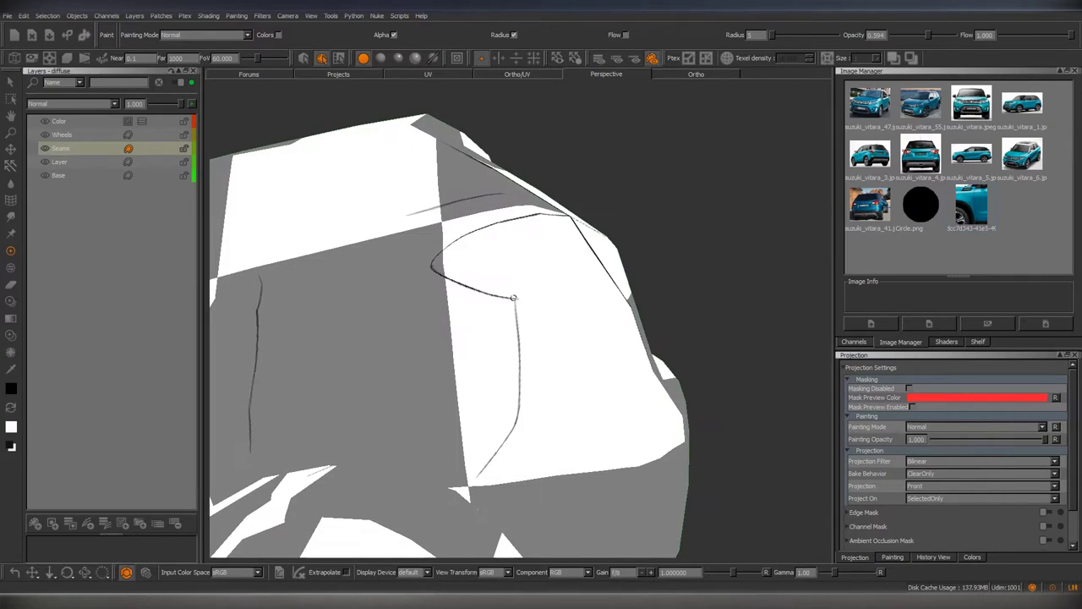
key("l")
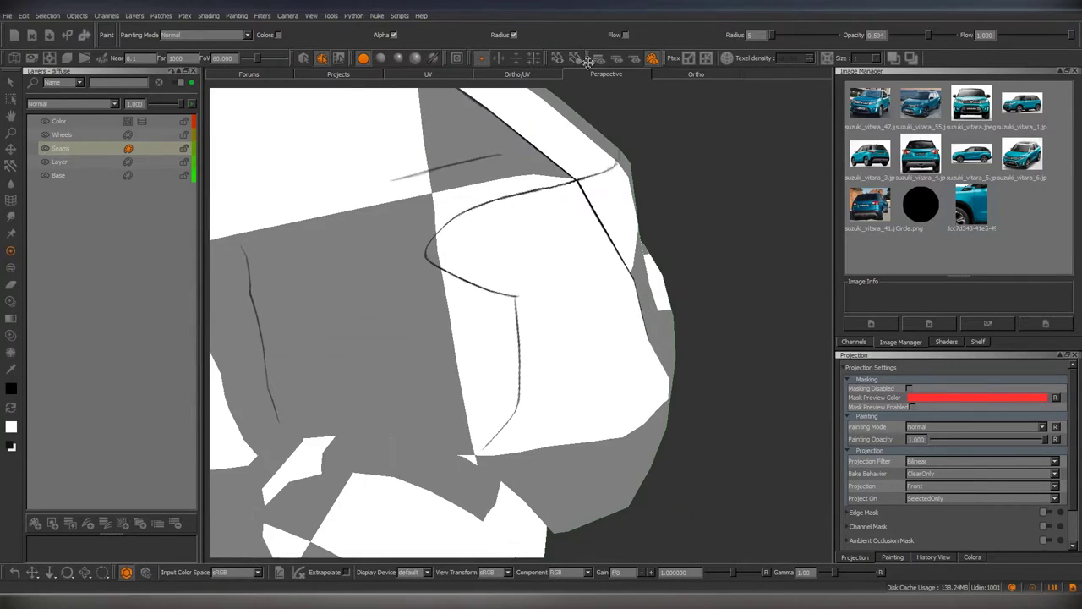
mouse_move(520, 395)
middle_mouse_down()
mouse_move(516, 355)
mouse_move(520, 382)
mouse_move(550, 308)
mouse_move(537, 291)
middle_mouse_up()
key("l")
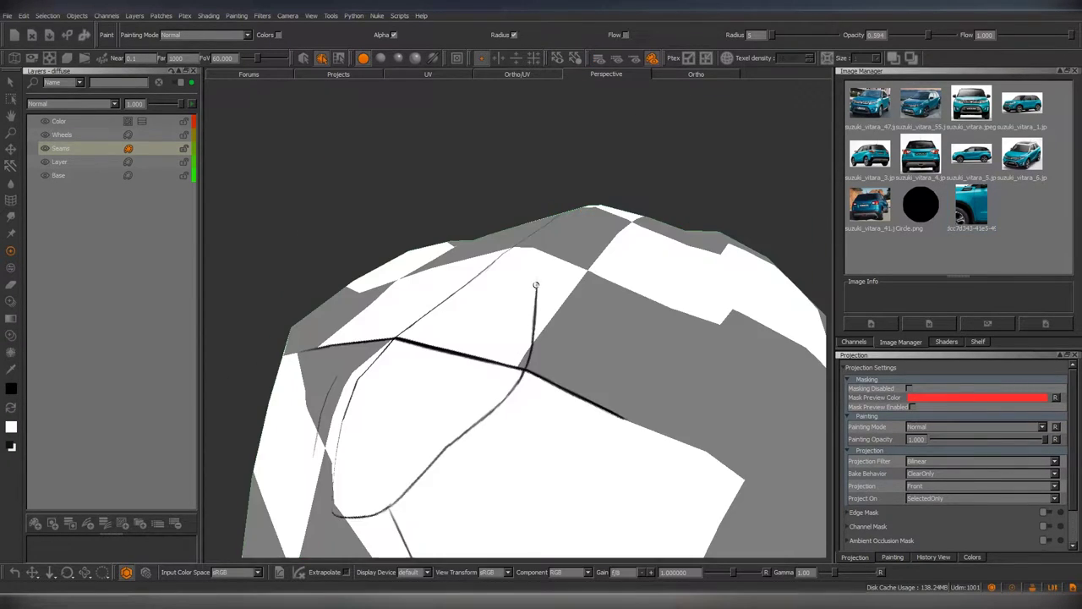
middle_click_drag(530, 349, 526, 312)
middle_click_drag(522, 353, 508, 313)
key("l")
key("l")
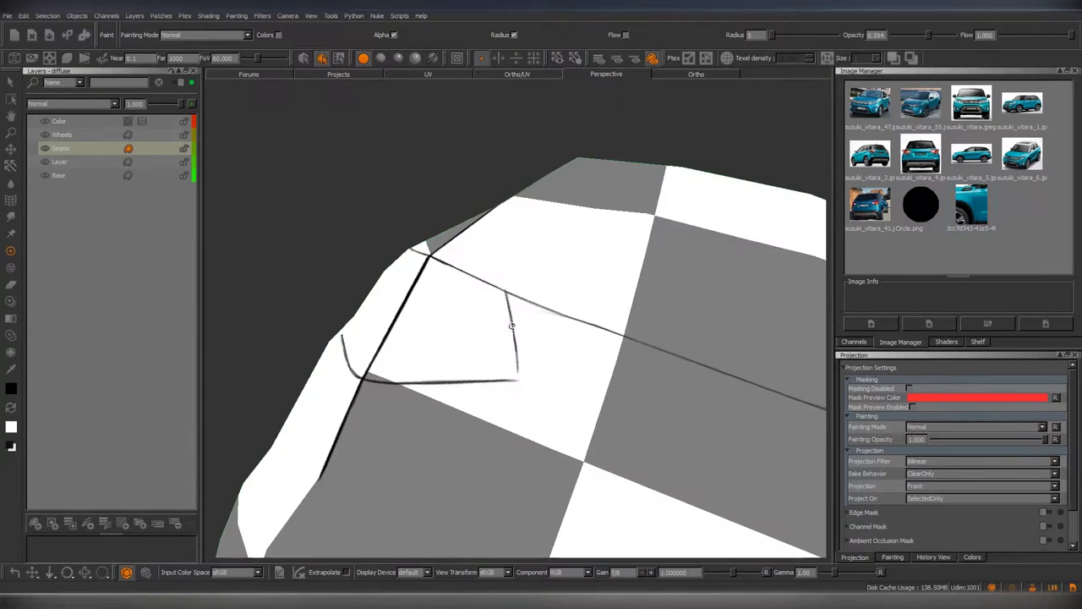
Trace the door seam on the checkered panel, checking it against the texture from several angles.
middle_click_drag(513, 379, 516, 283)
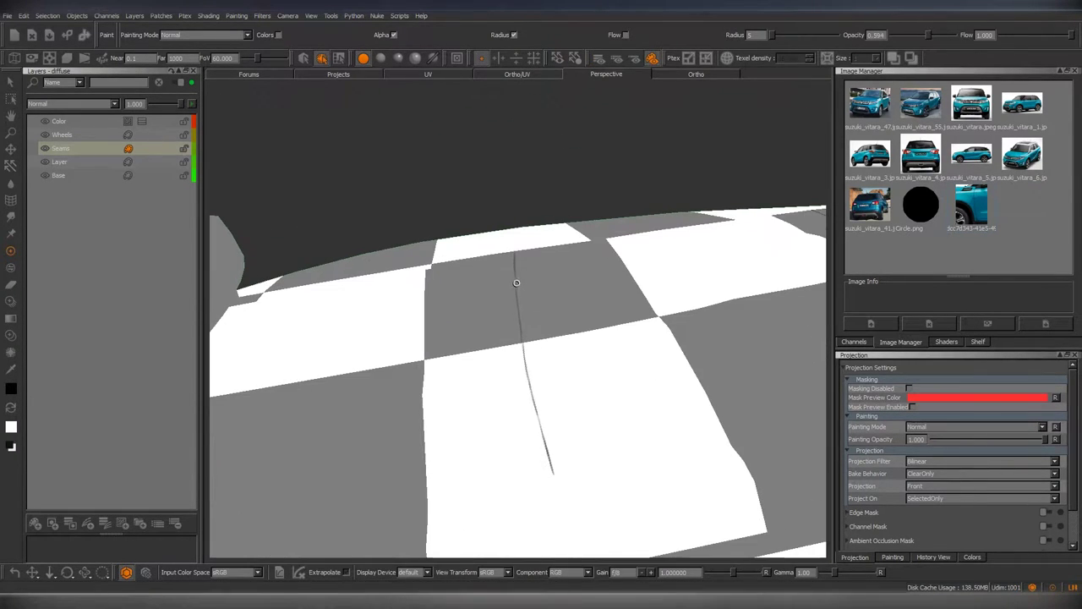
middle_click_drag(527, 373, 514, 269)
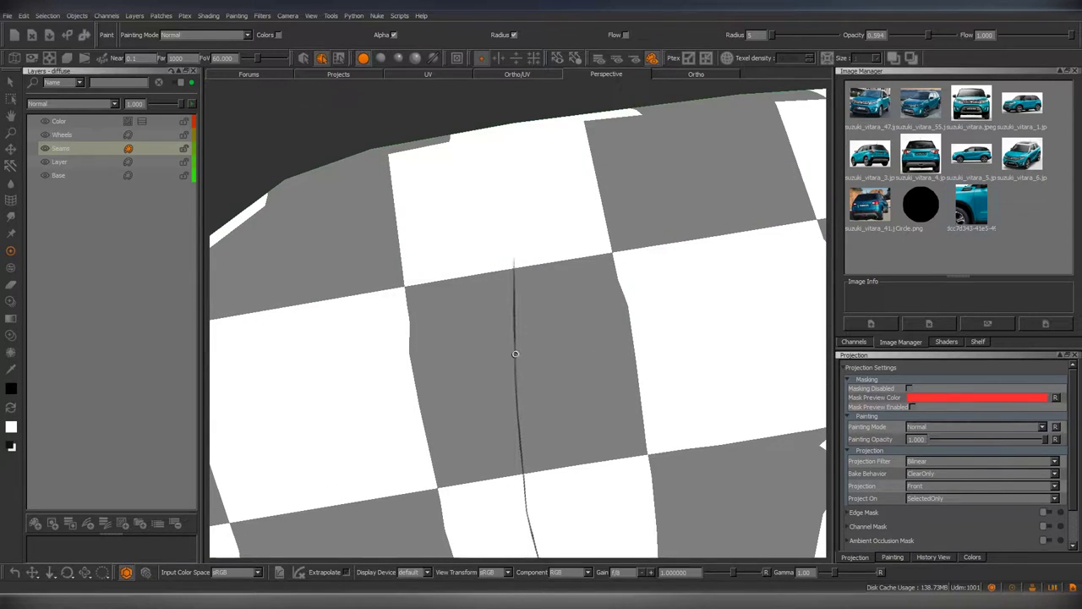
key("l")
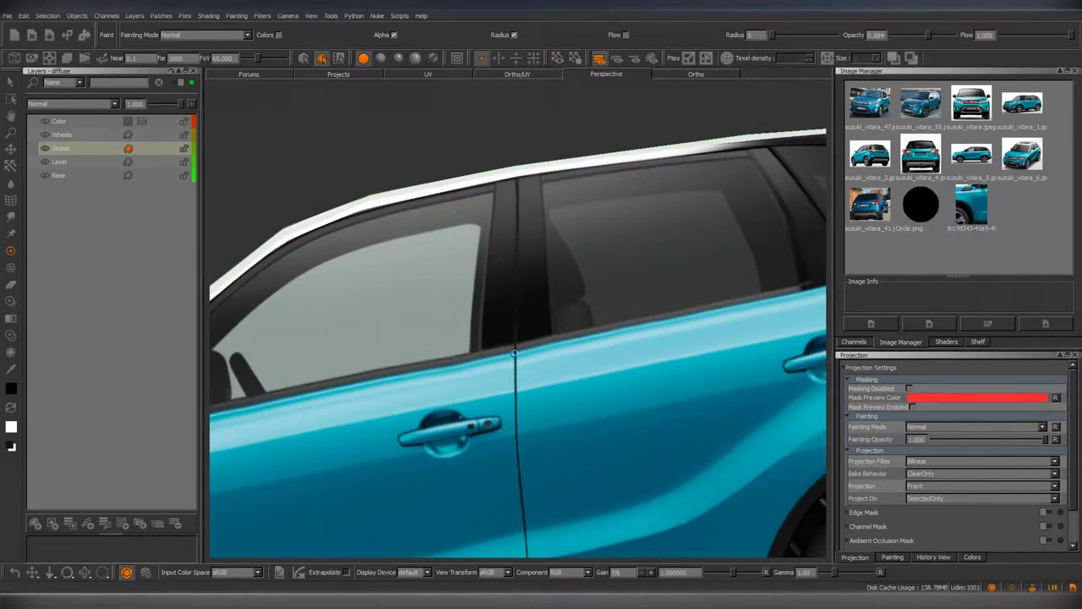
key("l")
scroll(507, 301, "down", 5)
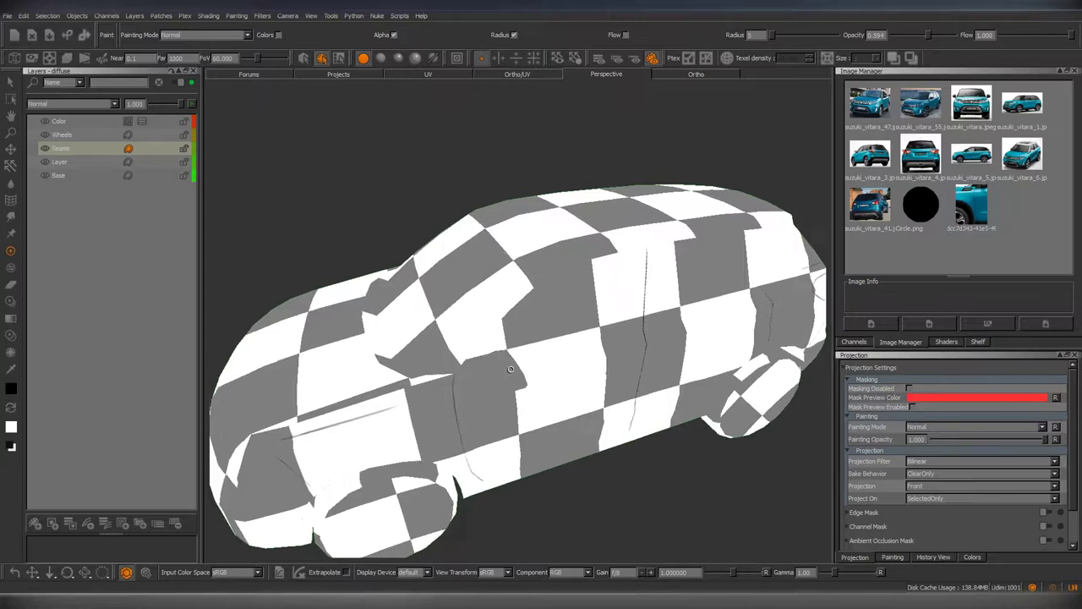
scroll(493, 367, "up", 5)
scroll(485, 283, "up", 2)
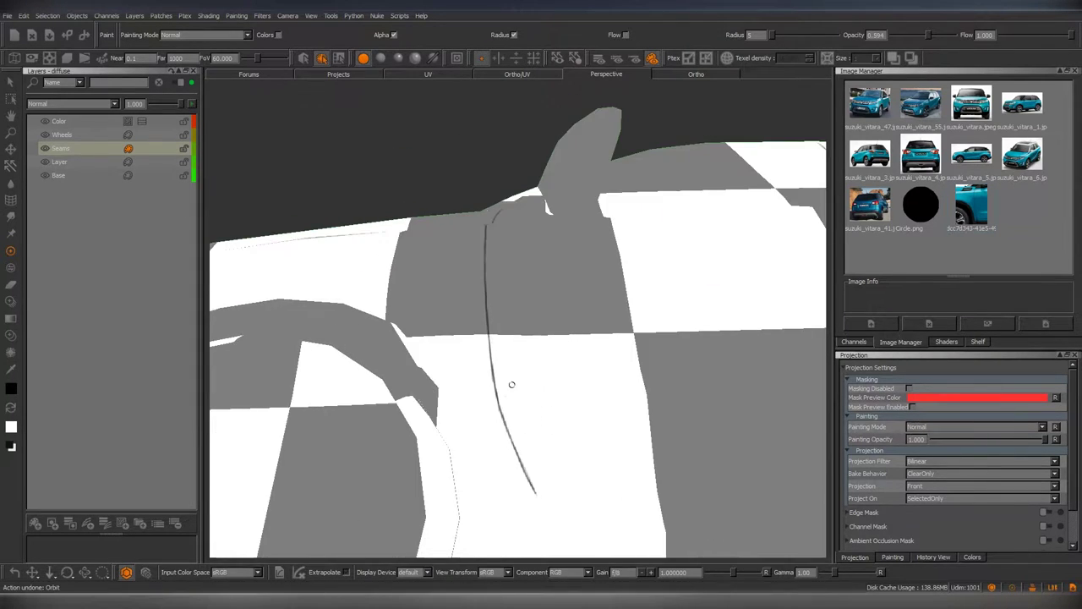
mouse_move(512, 385)
left_mouse_down("alt")
mouse_move(544, 338)
mouse_move(521, 322)
mouse_move(474, 380)
left_mouse_up("alt")
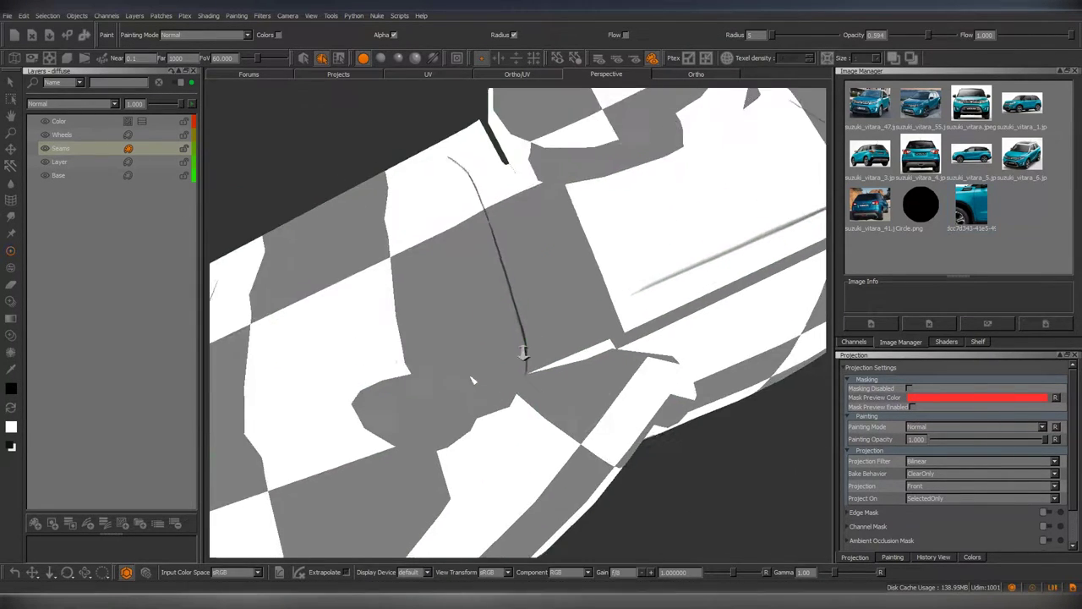
key("l")
mouse_move(550, 367)
left_mouse_down("alt")
mouse_move(459, 386)
mouse_move(502, 336)
left_mouse_up("alt")
key("l")
Undo the stray stroke and continue the seam line up along the roof edge.
key("w")
key("ctrl+z")
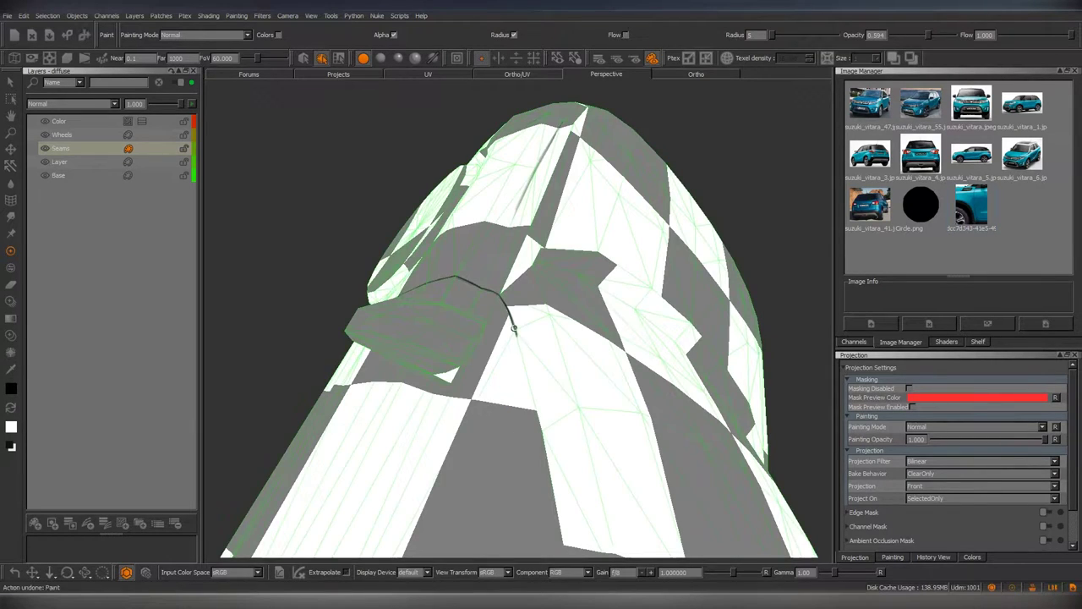
key("l")
mouse_move(545, 421)
left_mouse_down("alt")
mouse_move(545, 329)
mouse_move(467, 276)
left_mouse_up("alt")
key("l")
scroll(545, 319, "up", 2)
key("l")
left_click(652, 63)
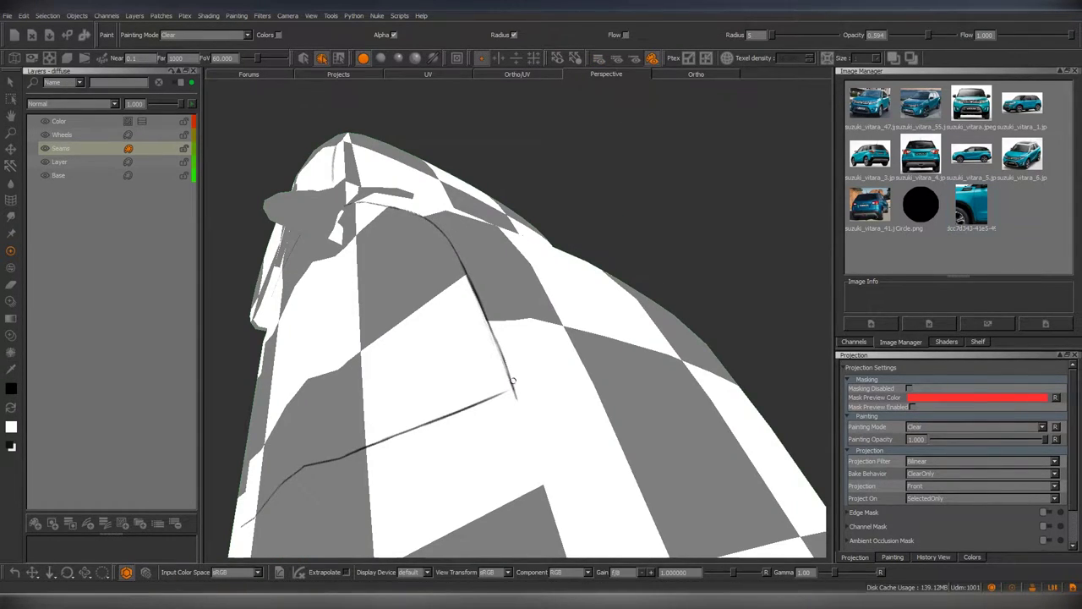
Redraw and tidy the roof-edge and windshield-pillar seam lines, undoing one change.
mouse_move(512, 381)
left_mouse_down("alt")
mouse_move(476, 306)
mouse_move(559, 321)
mouse_move(496, 271)
left_mouse_up("alt")
key("l")
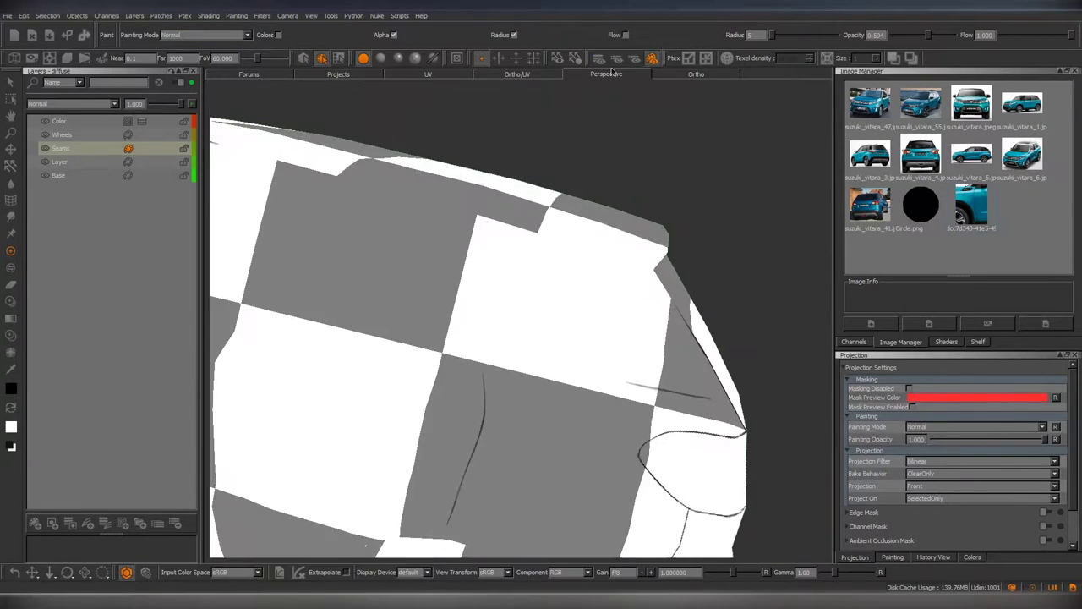
key("l")
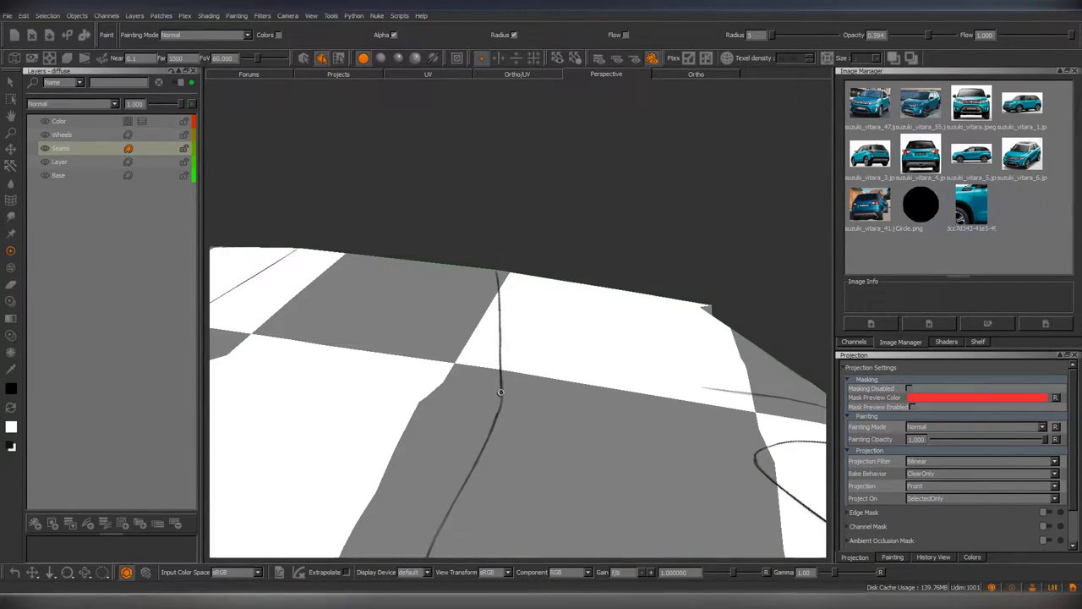
left_click_drag(500, 392, 531, 290, "alt")
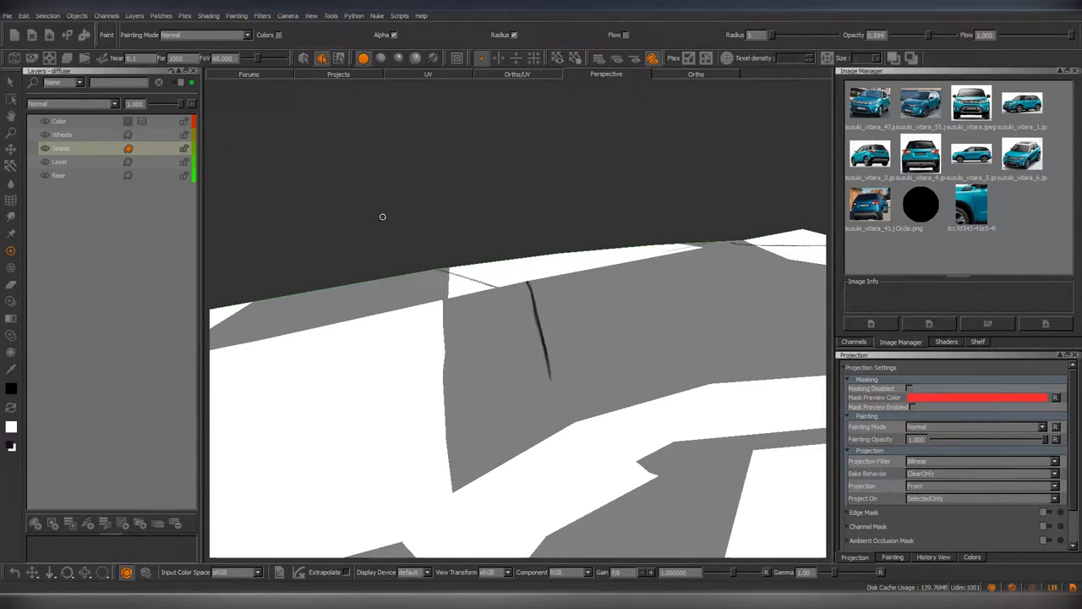
mouse_move(539, 340)
left_mouse_down("alt")
mouse_move(499, 350)
mouse_move(498, 293)
mouse_move(508, 328)
mouse_move(497, 360)
mouse_move(502, 274)
left_mouse_up("alt")
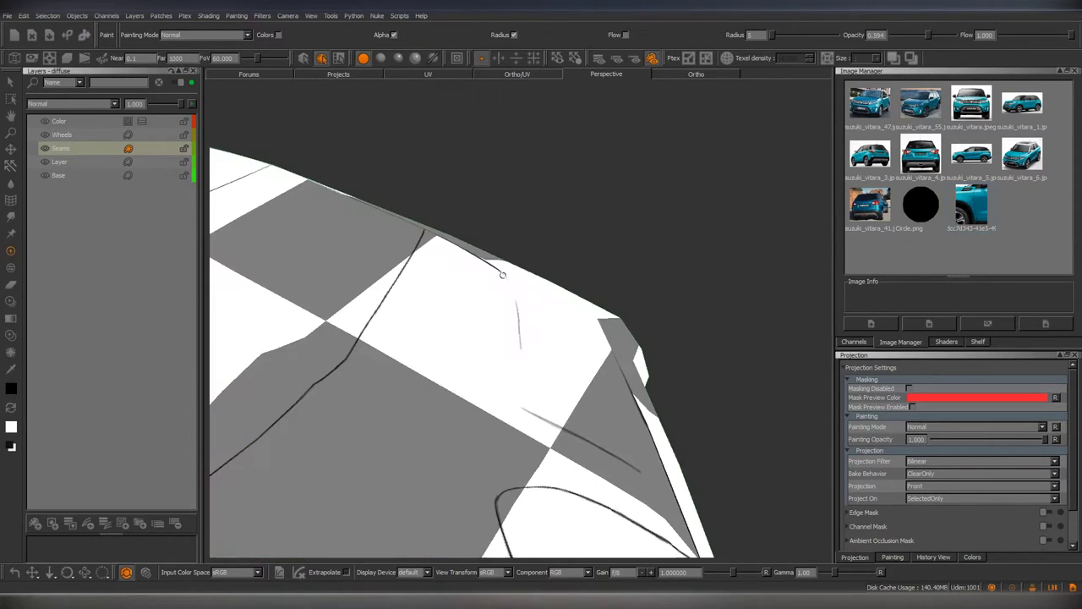
mouse_move(519, 347)
left_mouse_down("alt")
mouse_move(526, 322)
mouse_move(497, 358)
mouse_move(500, 269)
left_mouse_up("alt")
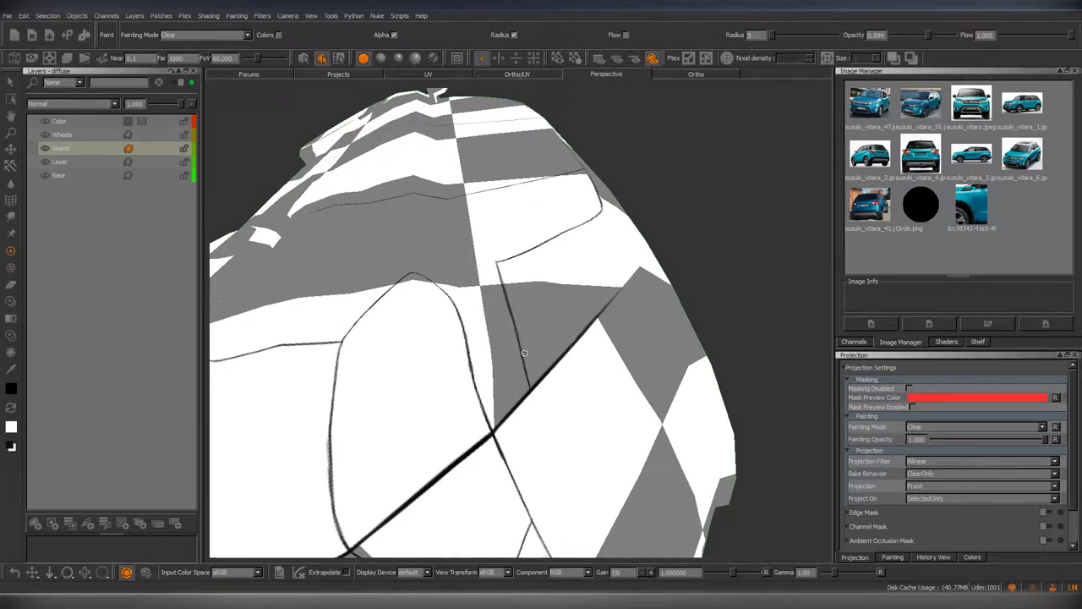
mouse_move(525, 353)
left_mouse_down("alt")
mouse_move(516, 267)
mouse_move(479, 289)
left_mouse_up("alt")
key("ctrl+z")
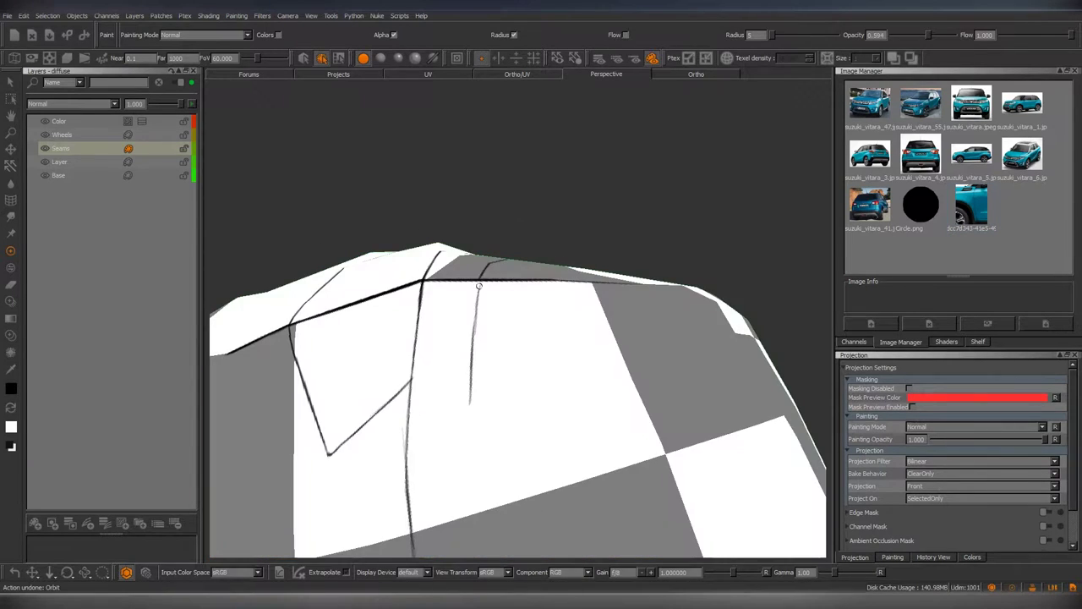
mouse_move(470, 378)
left_mouse_down("alt")
mouse_move(497, 289)
mouse_move(498, 388)
mouse_move(496, 364)
mouse_move(476, 375)
mouse_move(375, 280)
mouse_move(488, 346)
mouse_move(431, 411)
mouse_move(491, 352)
mouse_move(488, 235)
left_mouse_up("alt")
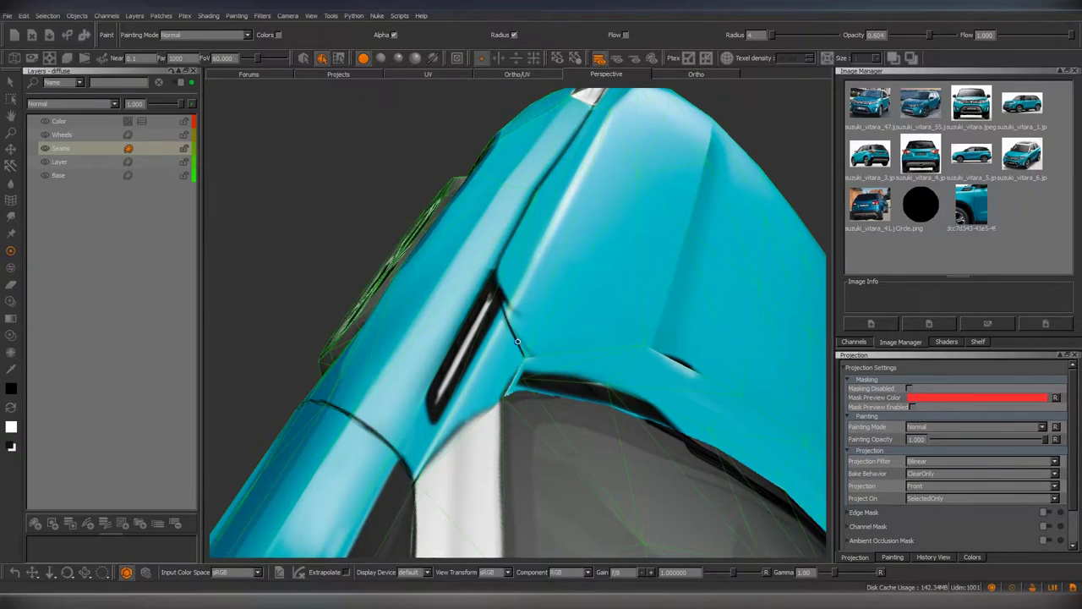
Paint the seam line down the front fender from the headlight toward the wheel arch.
mouse_move(494, 271)
left_mouse_down("alt")
mouse_move(548, 369)
mouse_move(521, 372)
left_mouse_up("alt")
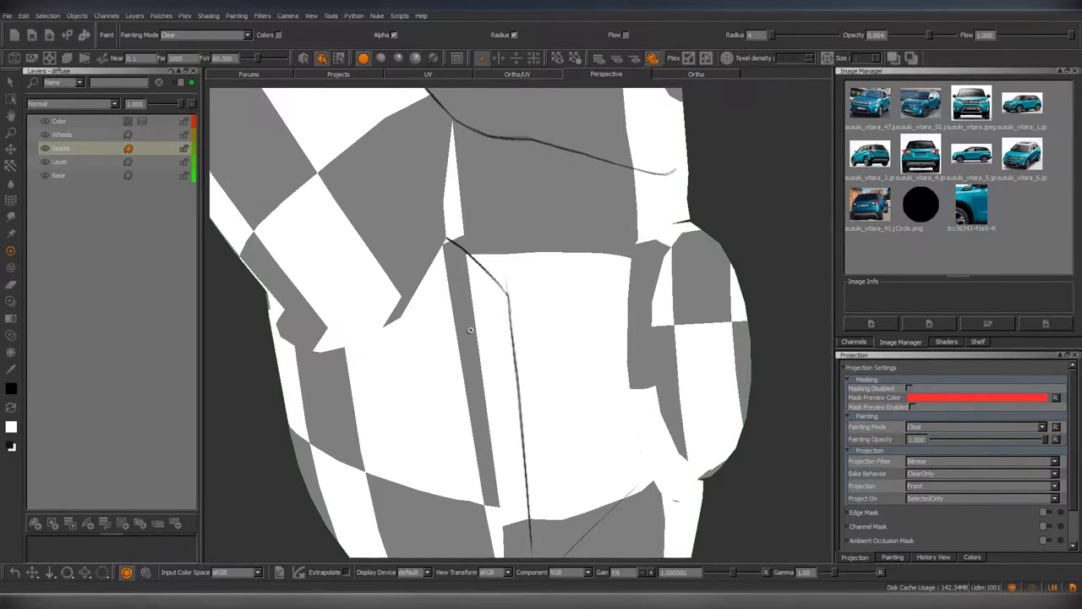
mouse_move(508, 291)
left_mouse_down("alt")
mouse_move(537, 309)
mouse_move(507, 350)
left_mouse_up("alt")
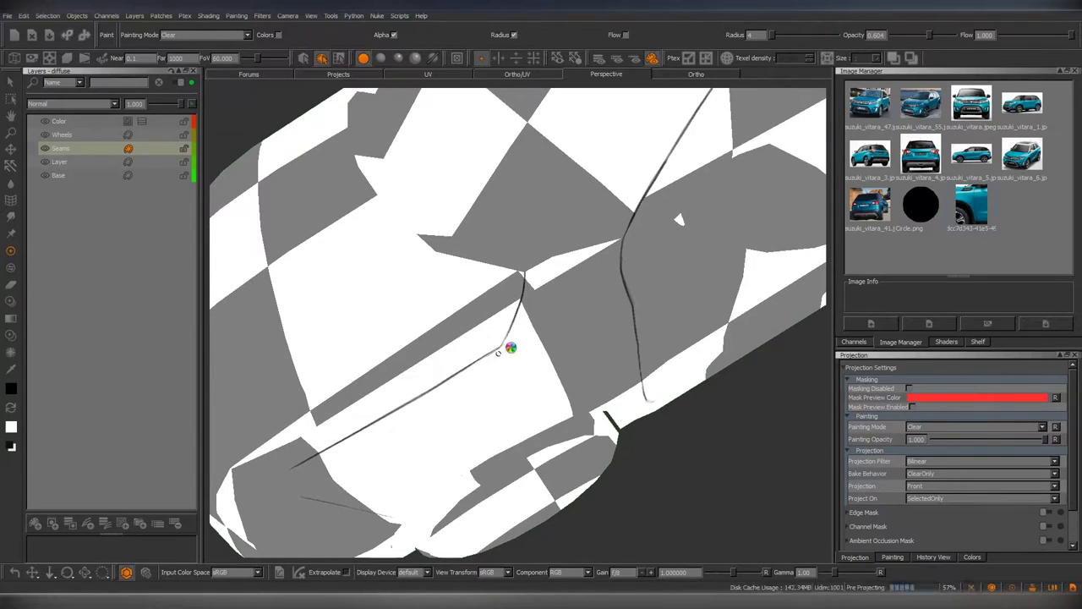
scroll(519, 299, "up", 3)
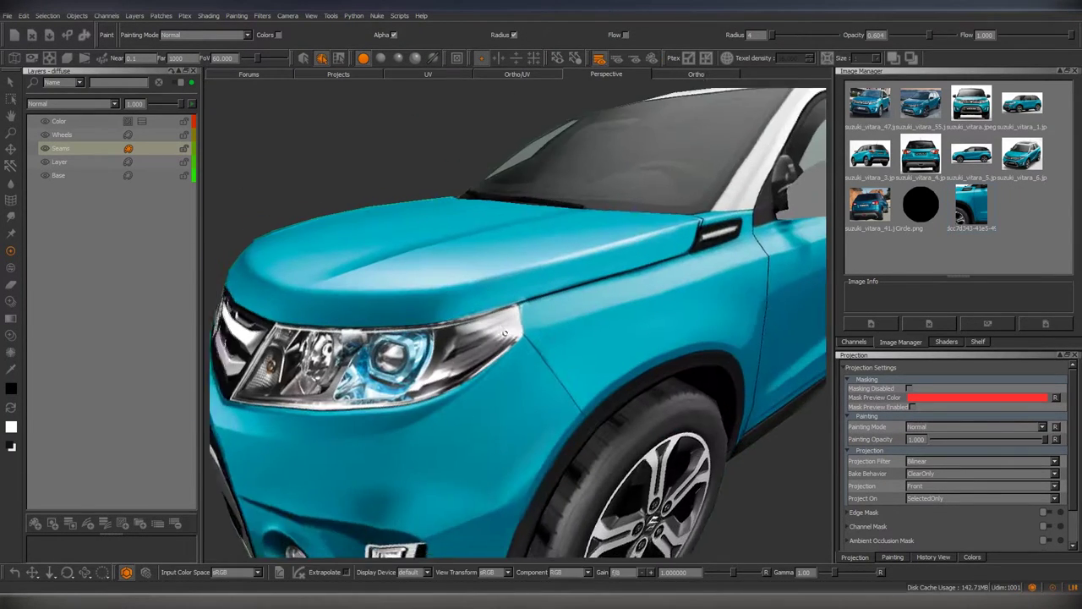
mouse_move(561, 342)
left_mouse_down("alt")
mouse_move(525, 288)
mouse_move(530, 242)
left_mouse_up("alt")
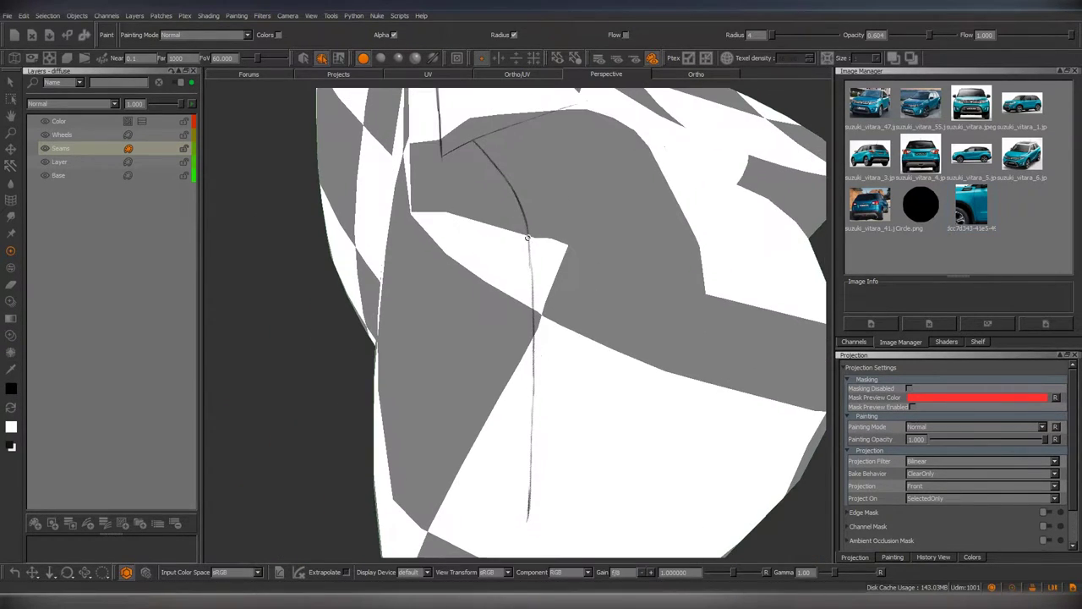
mouse_move(530, 288)
left_mouse_down("alt")
mouse_move(529, 309)
mouse_move(507, 309)
left_mouse_up("alt")
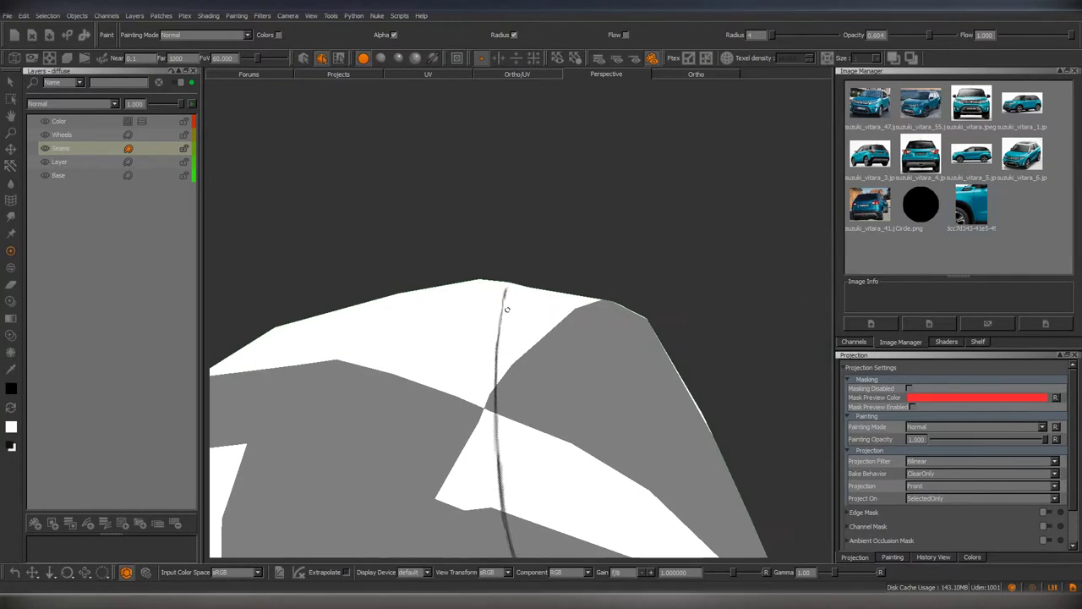
left_click_drag(529, 450, 524, 423, "alt")
Switch Painting Mode to Clear and erase stray paint along the door pillar seam.
left_click(207, 35)
left_click(173, 51)
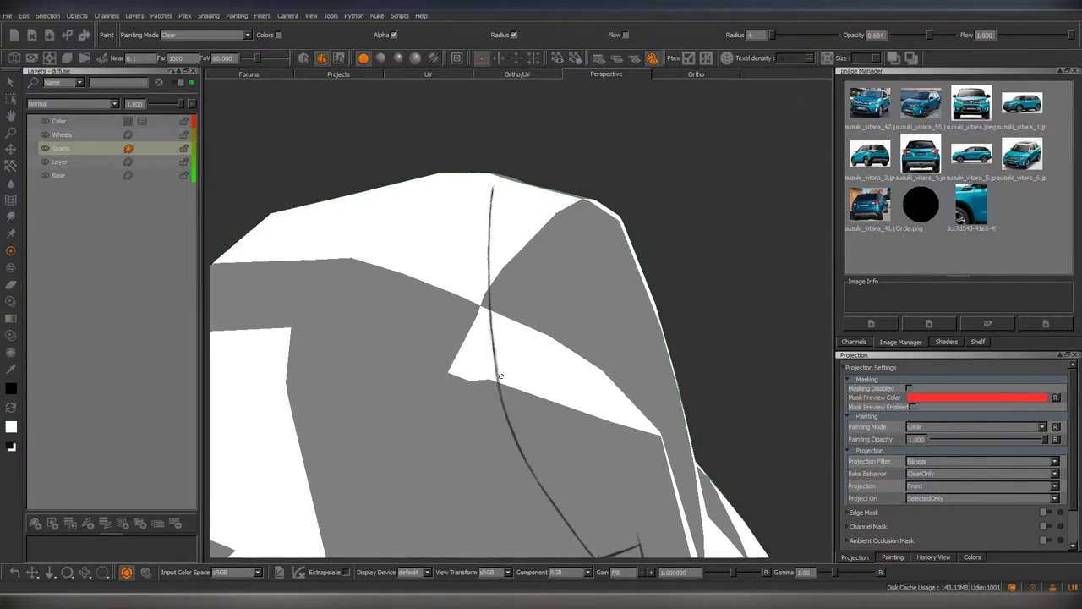
left_click_drag(525, 381, 495, 334, "alt")
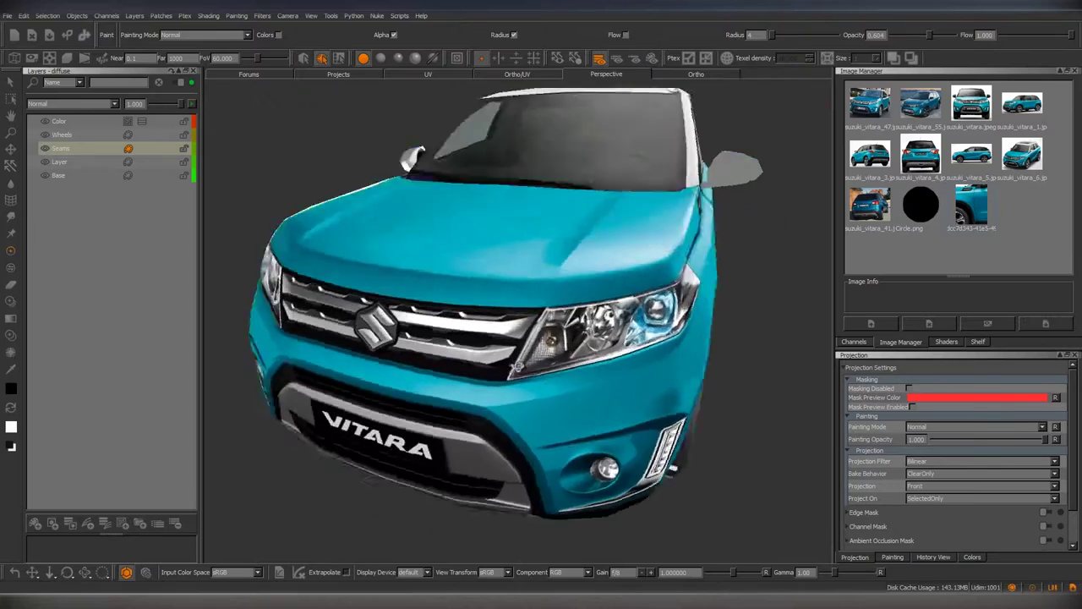
left_click_drag(531, 295, 537, 263, "alt")
Undo the extra stroke and paint a dark outline around the fuel cap.
key("ctrl+z")
left_click_drag(540, 360, 510, 334, "alt")
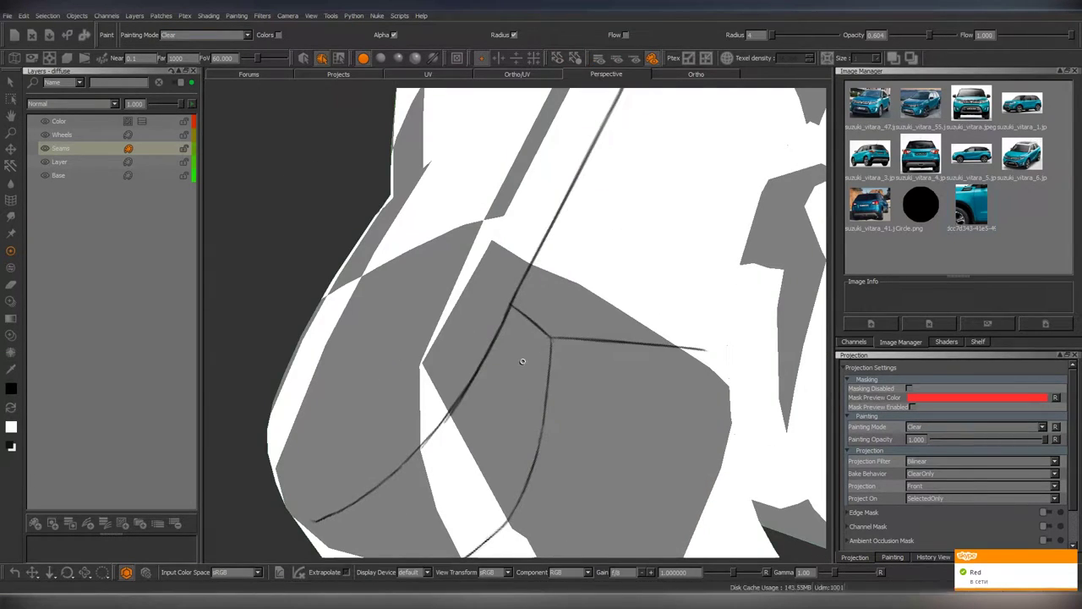
left_click_drag(521, 362, 520, 362, "alt")
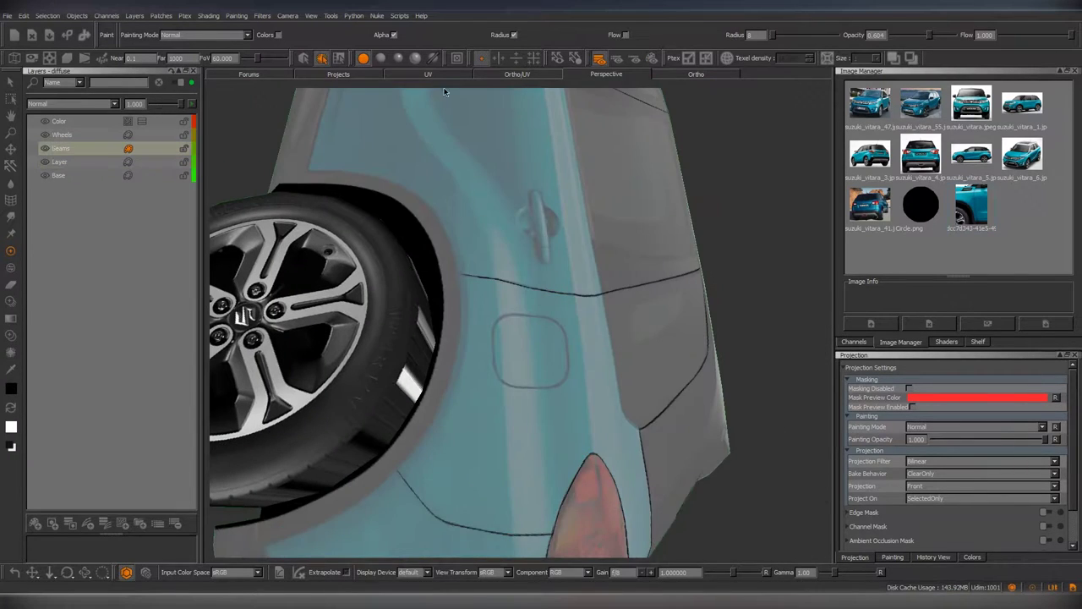
mouse_move(542, 378)
left_mouse_down("alt")
mouse_move(570, 375)
mouse_move(508, 321)
mouse_move(549, 337)
left_mouse_up("alt")
mouse_move(579, 375)
left_mouse_down("alt")
mouse_move(528, 274)
mouse_move(524, 381)
left_mouse_up("alt")
right_click_drag(524, 382, 540, 356, "alt")
mouse_move(540, 355)
left_mouse_down("alt")
mouse_move(524, 372)
mouse_move(558, 332)
mouse_move(559, 372)
mouse_move(544, 386)
mouse_move(546, 338)
mouse_move(541, 356)
mouse_move(512, 294)
mouse_move(600, 316)
left_mouse_up("alt")
Tidy the fuel-cap outline in Clear painting mode, then return to Normal mode.
left_click(218, 35)
left_click(218, 45)
left_click_drag(486, 298, 549, 273, "alt")
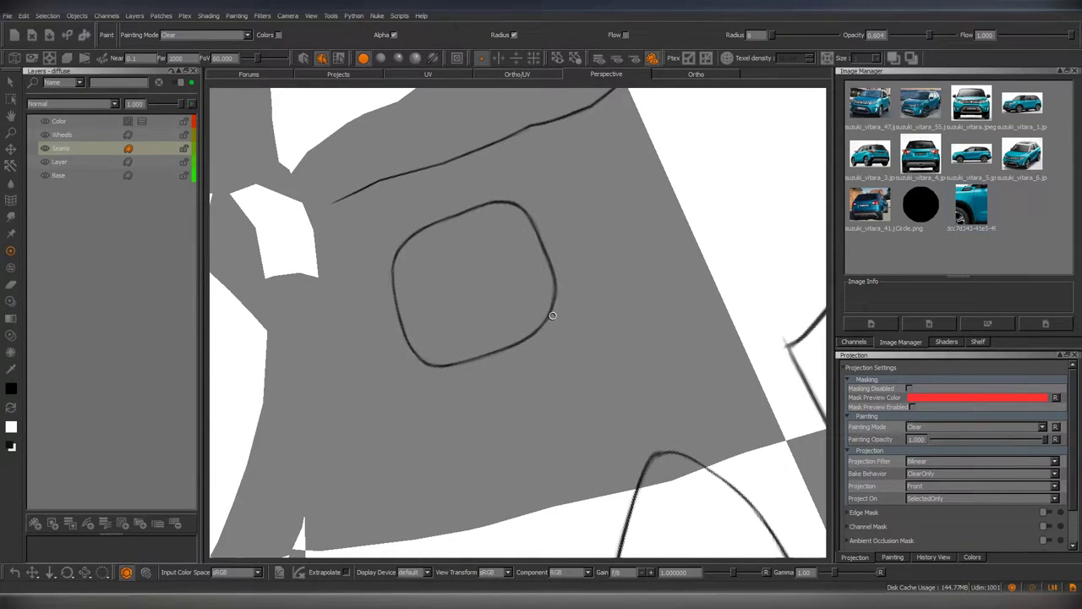
left_click_drag(551, 303, 547, 261, "alt")
left_click(208, 34)
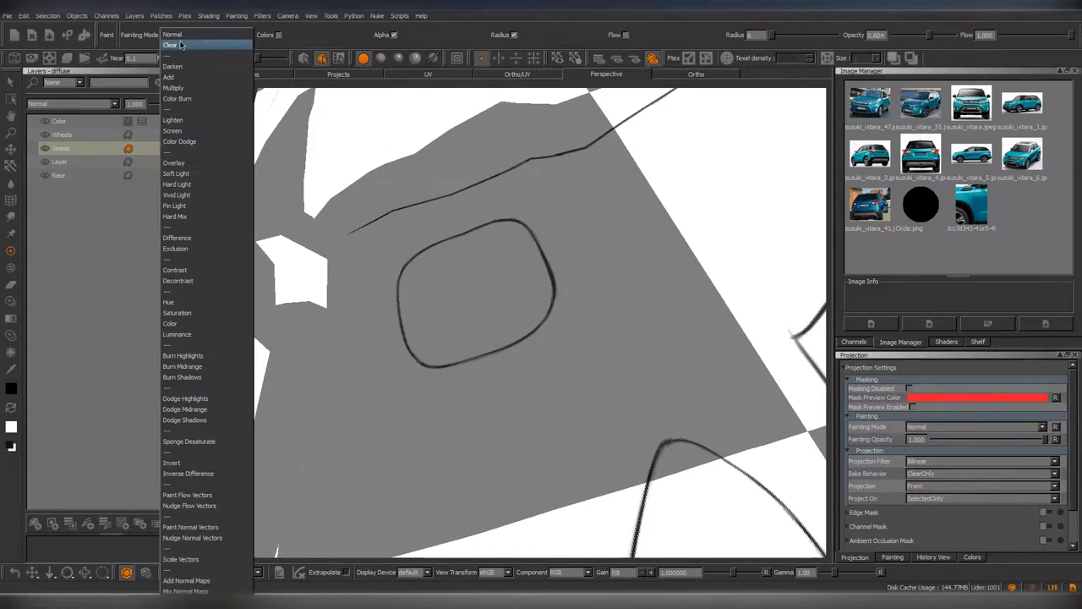
left_click(194, 58)
scroll(518, 345, "down", 5)
Return to the textured display and orbit around the tail light toward the roof with the Blur brush.
left_click(598, 57)
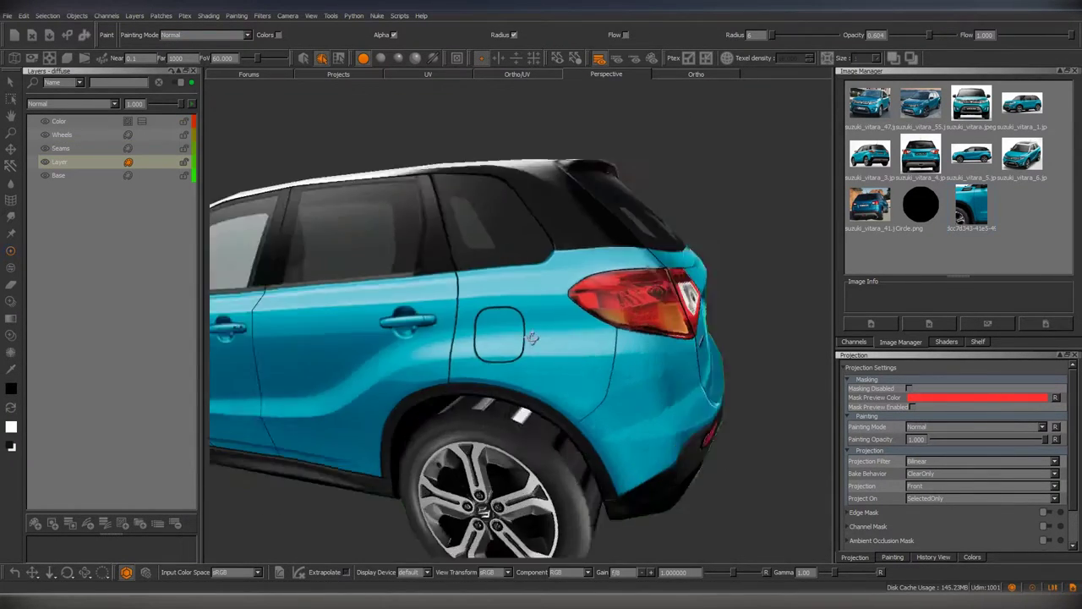
scroll(518, 321, "down", 3)
mouse_move(518, 321)
left_mouse_down("alt")
mouse_move(242, 237)
mouse_move(507, 310)
mouse_move(539, 346)
mouse_move(490, 364)
mouse_move(528, 395)
mouse_move(507, 387)
left_mouse_up("alt")
scroll(539, 346, "down", 5)
scroll(522, 354, "up", 6)
scroll(522, 354, "down", 4)
scroll(529, 394, "up", 4)
scroll(529, 394, "up", 2)
scroll(524, 366, "down", 3)
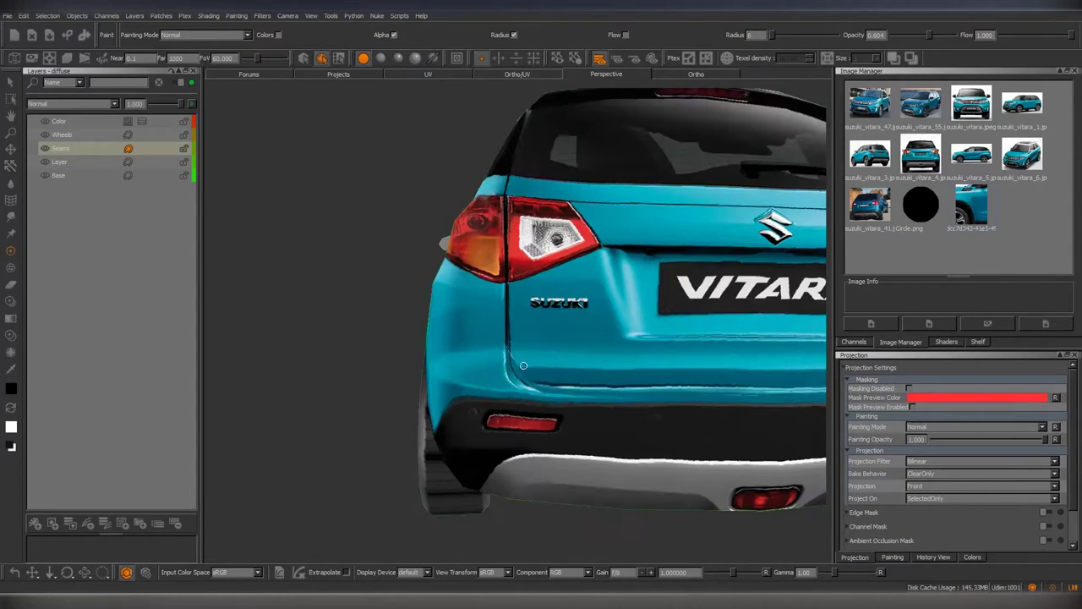
mouse_move(523, 331)
left_mouse_down("alt")
mouse_move(508, 328)
mouse_move(503, 353)
mouse_move(527, 358)
mouse_move(489, 367)
left_mouse_up("alt")
key("u")
Check the textures in the flat UV layout, then return to the 3D perspective view.
key("p")
key("Tab")
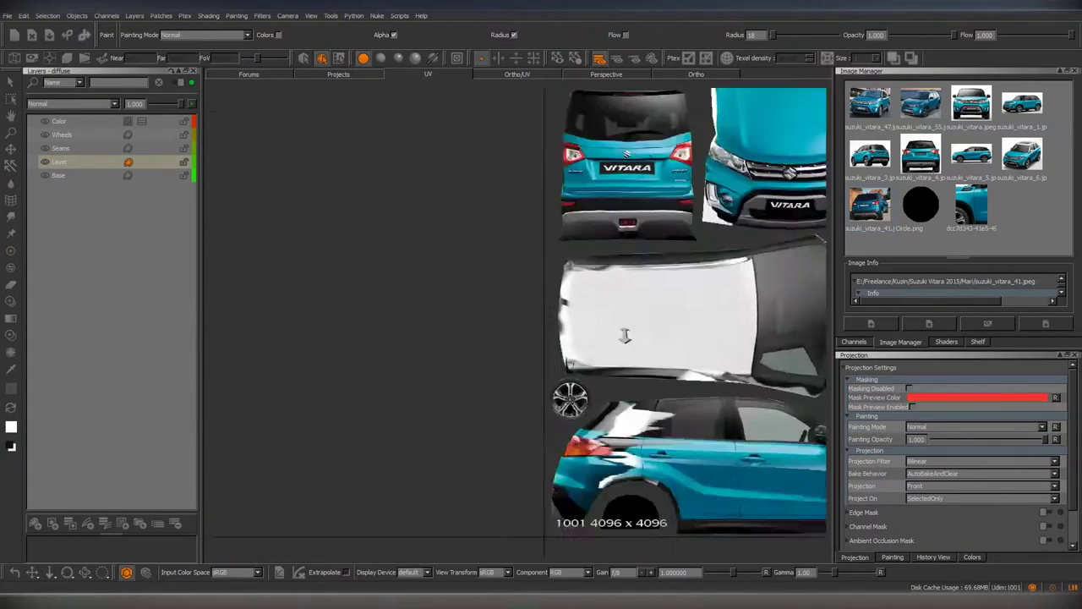
scroll(623, 339, "up", 3)
scroll(592, 305, "up", 2)
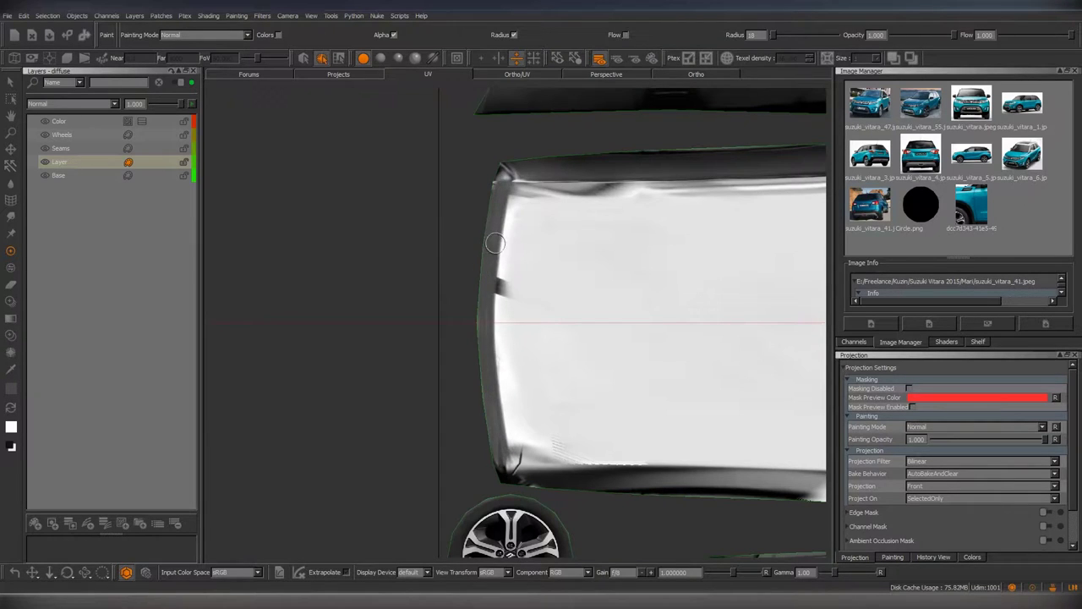
key("Tab")
Blur the rear pillar edge where it meets the white roof and tail light.
mouse_move(485, 246)
left_mouse_down("alt")
mouse_move(623, 280)
mouse_move(505, 267)
mouse_move(514, 281)
left_mouse_up("alt")
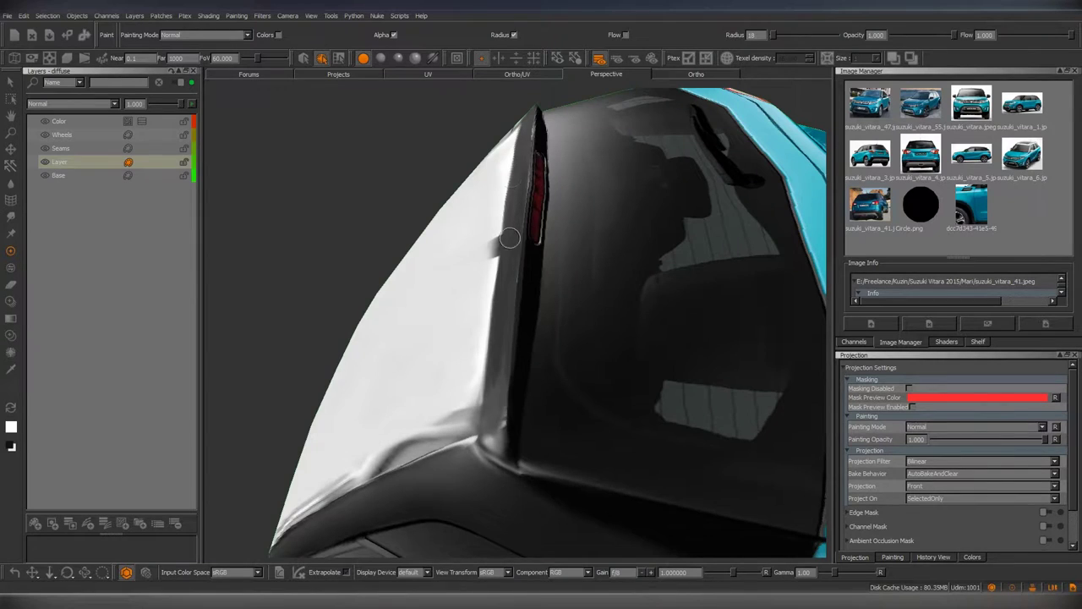
mouse_move(529, 158)
left_mouse_down("alt")
mouse_move(532, 398)
mouse_move(496, 423)
mouse_move(528, 294)
mouse_move(529, 333)
mouse_move(560, 389)
mouse_move(481, 227)
left_mouse_up("alt")
key("b")
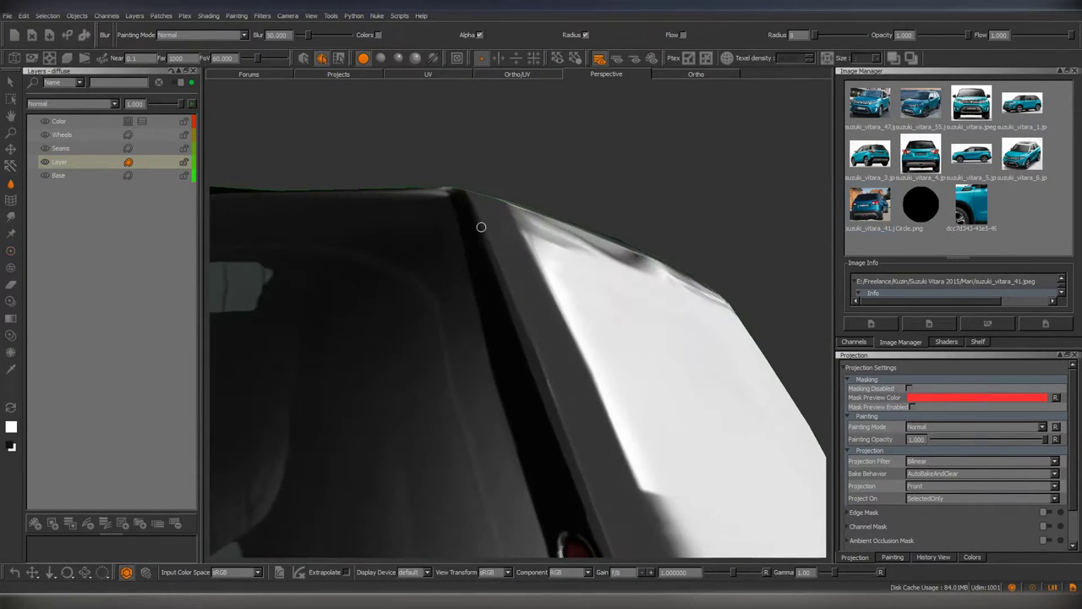
mouse_move(582, 481)
left_mouse_down("alt")
mouse_move(548, 409)
mouse_move(575, 449)
mouse_move(572, 403)
mouse_move(515, 303)
mouse_move(504, 380)
mouse_move(491, 296)
mouse_move(505, 333)
mouse_move(525, 347)
mouse_move(512, 364)
mouse_move(479, 305)
mouse_move(485, 186)
mouse_move(510, 312)
mouse_move(493, 346)
mouse_move(499, 394)
mouse_move(494, 229)
left_mouse_up("alt")
mouse_move(437, 339)
left_mouse_down("alt")
mouse_move(504, 313)
mouse_move(510, 364)
mouse_move(475, 240)
mouse_move(517, 387)
left_mouse_up("alt")
Retouch the rear pillar and roof edge with the Paint brush, sampling colour with the Eye Dropper.
key("p")
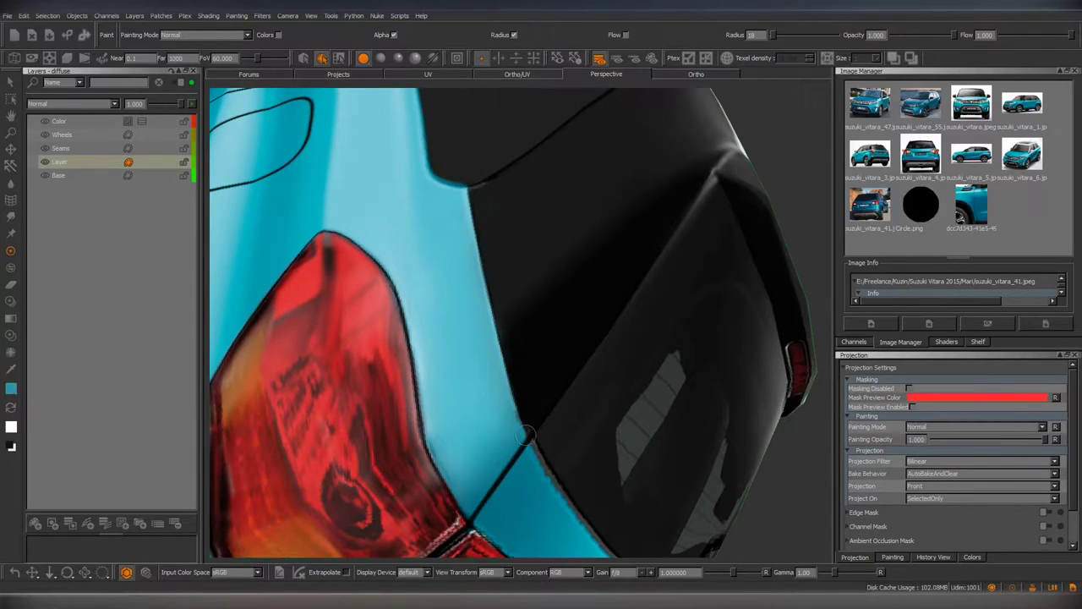
mouse_move(525, 433)
left_mouse_down("alt")
mouse_move(513, 330)
mouse_move(494, 355)
left_mouse_up("alt")
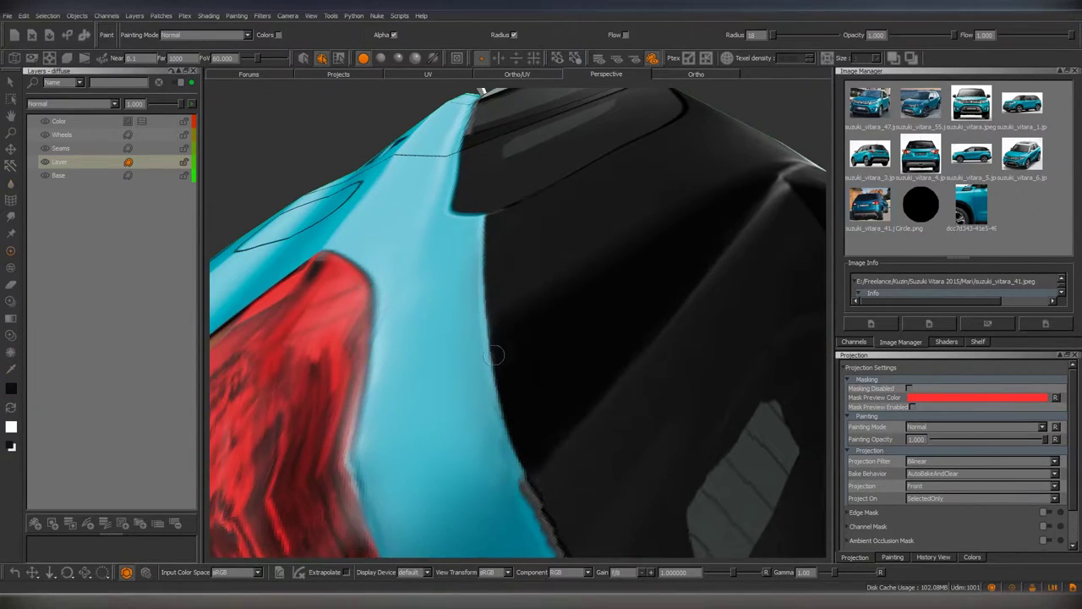
mouse_move(513, 415)
left_mouse_down("alt")
mouse_move(502, 331)
mouse_move(536, 347)
mouse_move(527, 269)
left_mouse_up("alt")
key("y")
key("p")
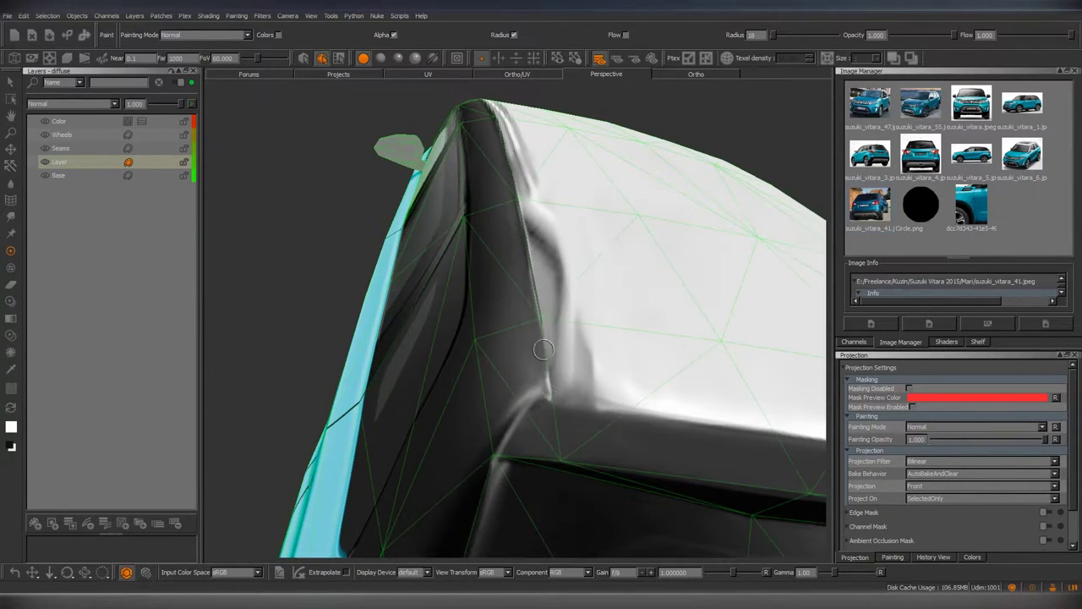
Select the pillar faces to paint on and turn the car to show its top and front.
scroll(550, 330, "up", 5)
scroll(555, 326, "down", 5)
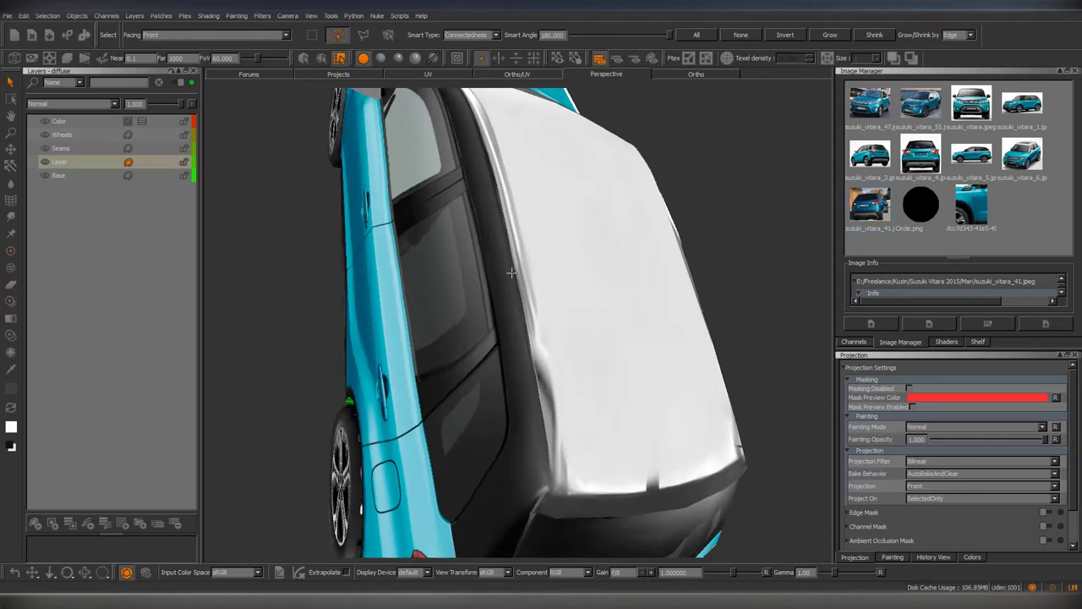
left_click_drag(555, 327, 507, 270, "alt")
scroll(505, 267, "up", 5)
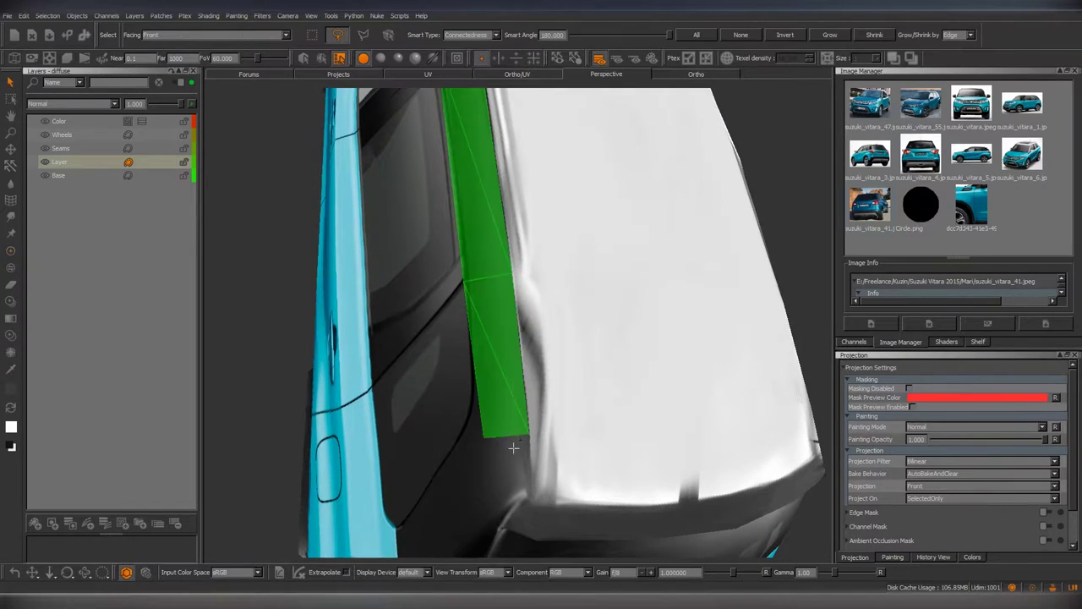
mouse_move(495, 166)
left_mouse_down("alt")
mouse_move(544, 357)
mouse_move(527, 476)
mouse_move(512, 351)
mouse_move(558, 318)
left_mouse_up("alt")
scroll(544, 358, "down", 5)
scroll(538, 323, "up", 5)
scroll(533, 491, "down", 5)
scroll(532, 491, "up", 5)
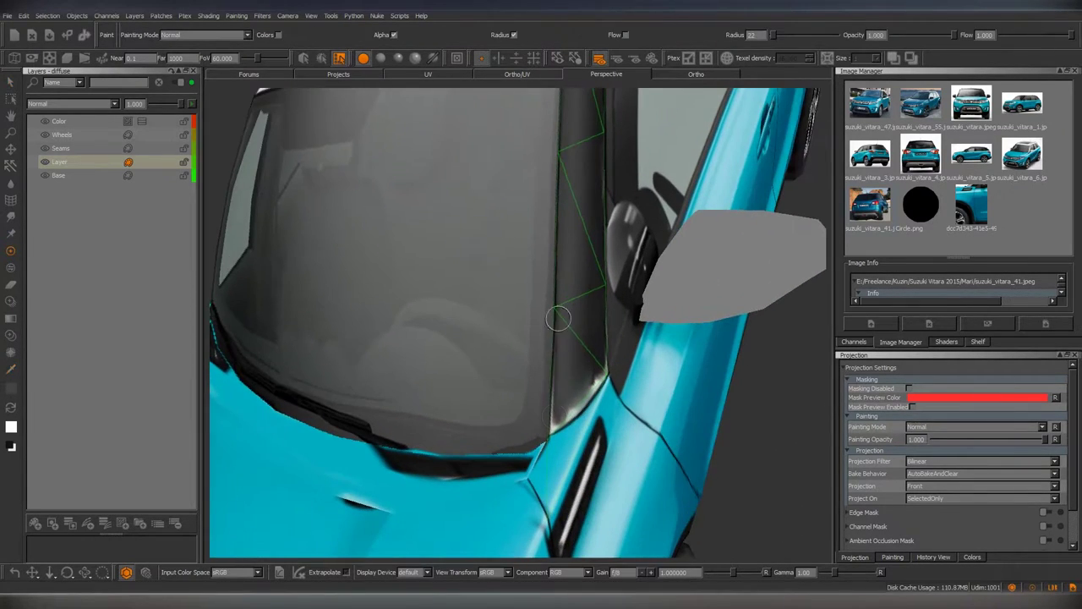
Paint and blur along the windshield pillar and mirror edges.
key("b")
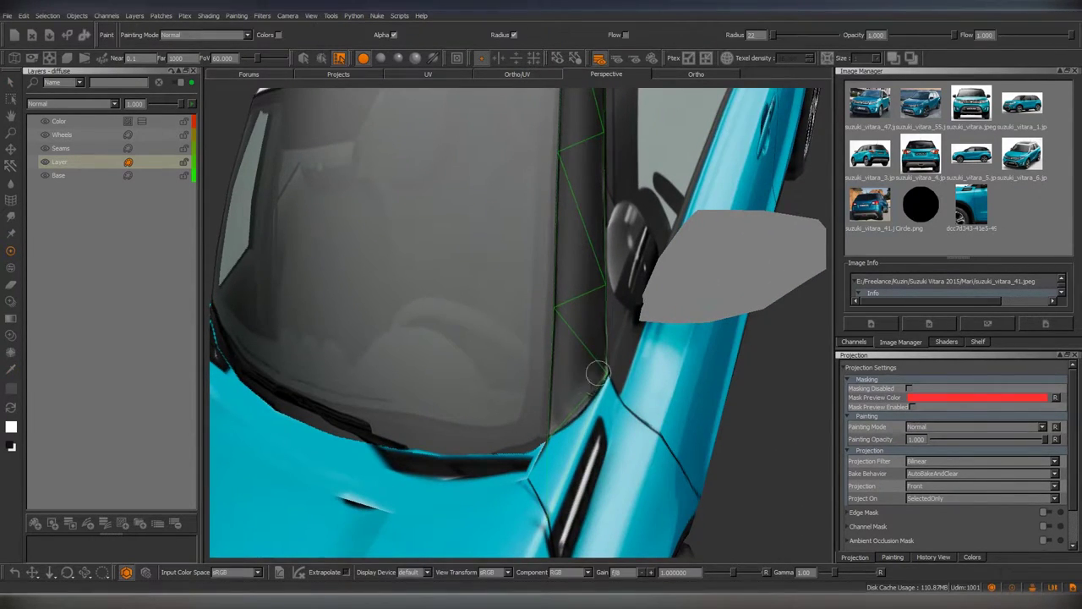
middle_click_drag(591, 386, 495, 322)
mouse_move(569, 392)
middle_mouse_down()
mouse_move(488, 331)
mouse_move(536, 380)
mouse_move(508, 314)
middle_mouse_up()
key("p")
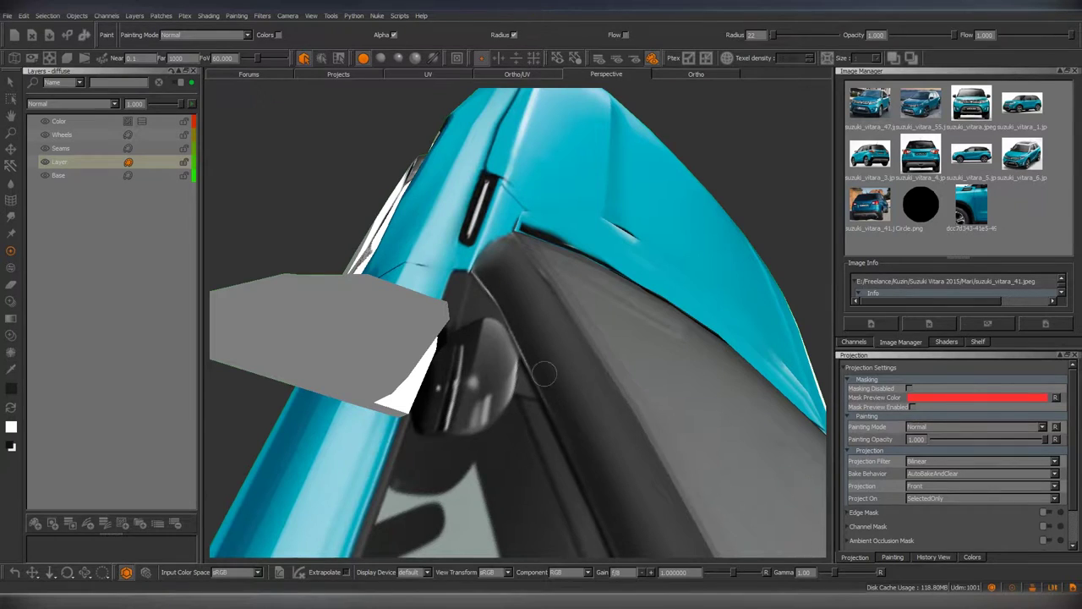
mouse_move(544, 372)
middle_mouse_down()
mouse_move(559, 363)
mouse_move(542, 319)
mouse_move(597, 350)
mouse_move(465, 190)
middle_mouse_up()
key("b")
key("p")
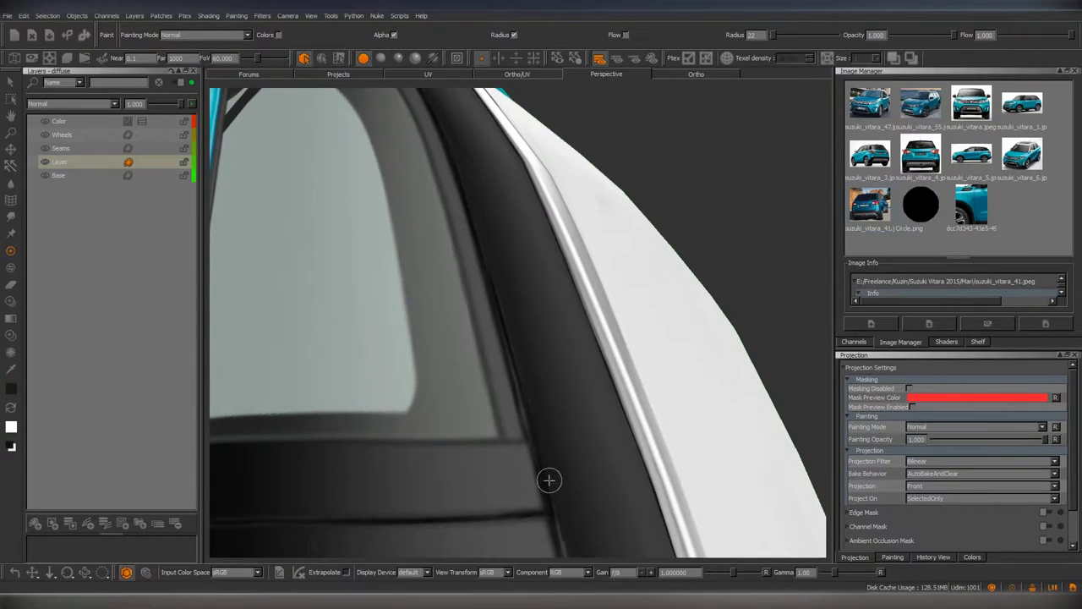
mouse_move(550, 479)
middle_mouse_down()
mouse_move(516, 293)
mouse_move(502, 361)
middle_mouse_up()
mouse_move(499, 302)
middle_mouse_down()
mouse_move(541, 370)
mouse_move(544, 476)
mouse_move(546, 307)
mouse_move(496, 175)
mouse_move(554, 442)
mouse_move(529, 406)
middle_mouse_up()
Set projection Bake Behavior to ClearOnly, then view the door pillar and rear corner.
key("u")
left_click(935, 474)
left_click(922, 465)
mouse_move(541, 364)
middle_mouse_down()
mouse_move(556, 380)
mouse_move(502, 234)
middle_mouse_up()
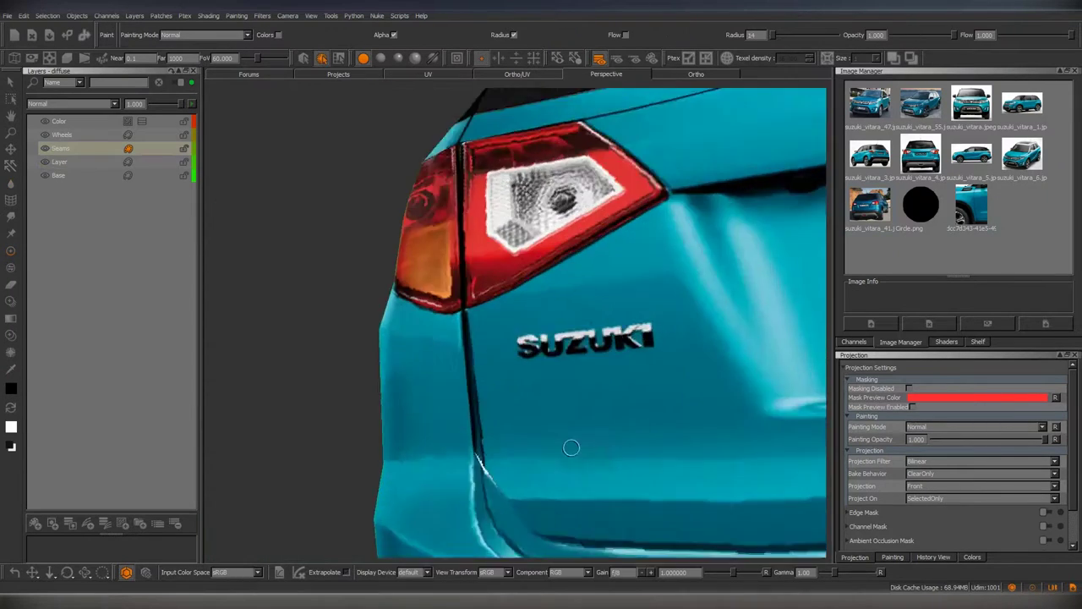
mouse_move(573, 448)
middle_mouse_down()
mouse_move(564, 314)
mouse_move(514, 334)
mouse_move(496, 292)
middle_mouse_up()
mouse_move(497, 445)
middle_mouse_down()
mouse_move(560, 367)
mouse_move(511, 312)
mouse_move(556, 380)
mouse_move(515, 386)
mouse_move(519, 340)
middle_mouse_up()
Inspect the roof-edge seam lines on the grey panel from several close and wide angles.
mouse_move(527, 439)
middle_mouse_down()
mouse_move(510, 372)
mouse_move(515, 314)
mouse_move(517, 353)
mouse_move(473, 254)
middle_mouse_up()
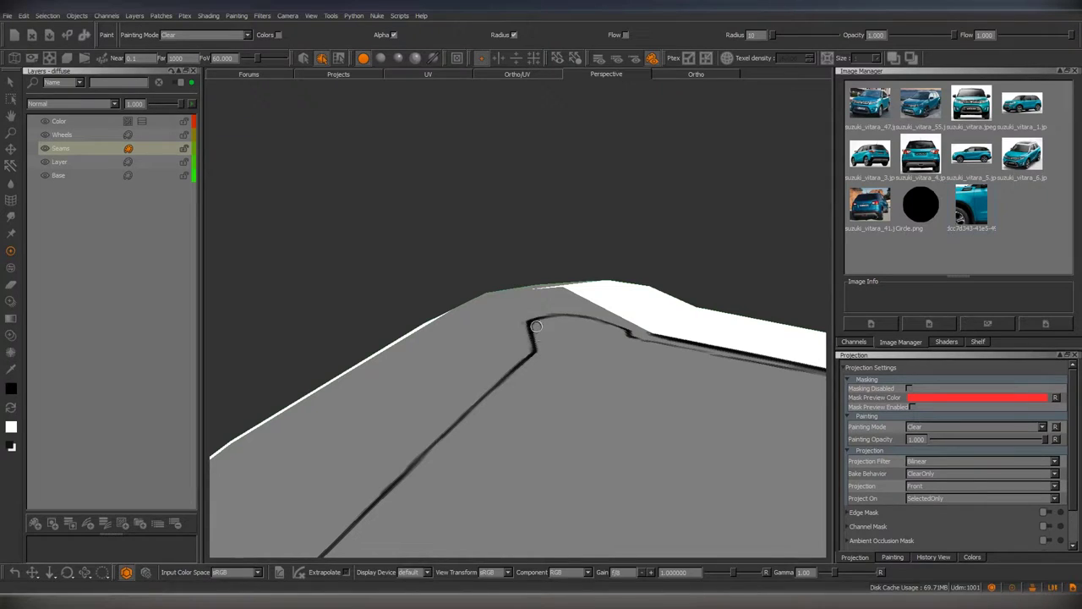
mouse_move(536, 325)
middle_mouse_down()
mouse_move(547, 345)
mouse_move(581, 285)
mouse_move(554, 268)
middle_mouse_up()
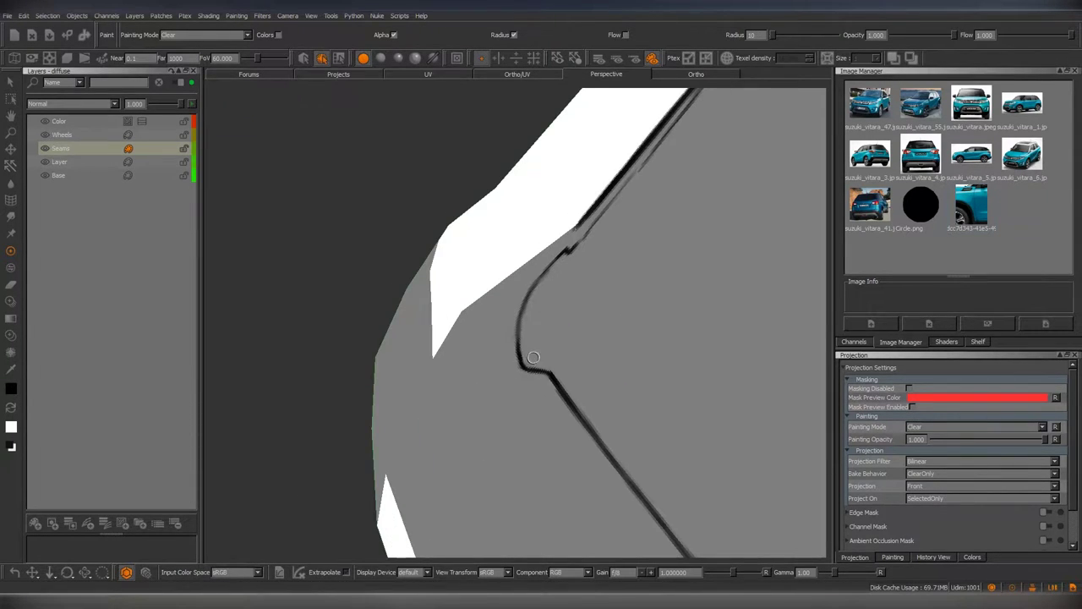
middle_click_drag(534, 358, 541, 336)
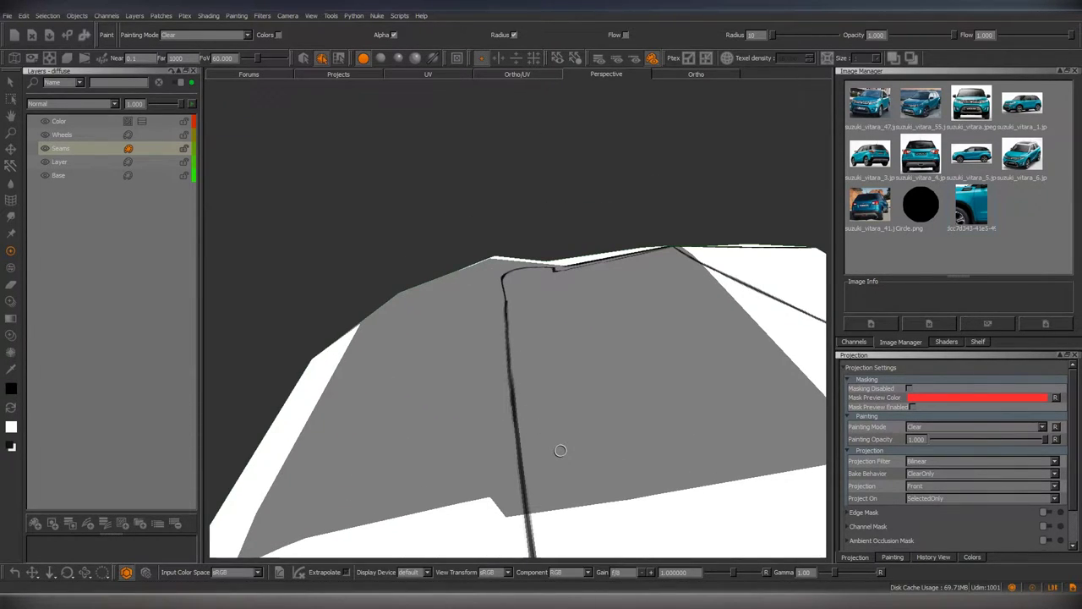
mouse_move(560, 450)
middle_mouse_down()
mouse_move(505, 261)
mouse_move(490, 248)
middle_mouse_up()
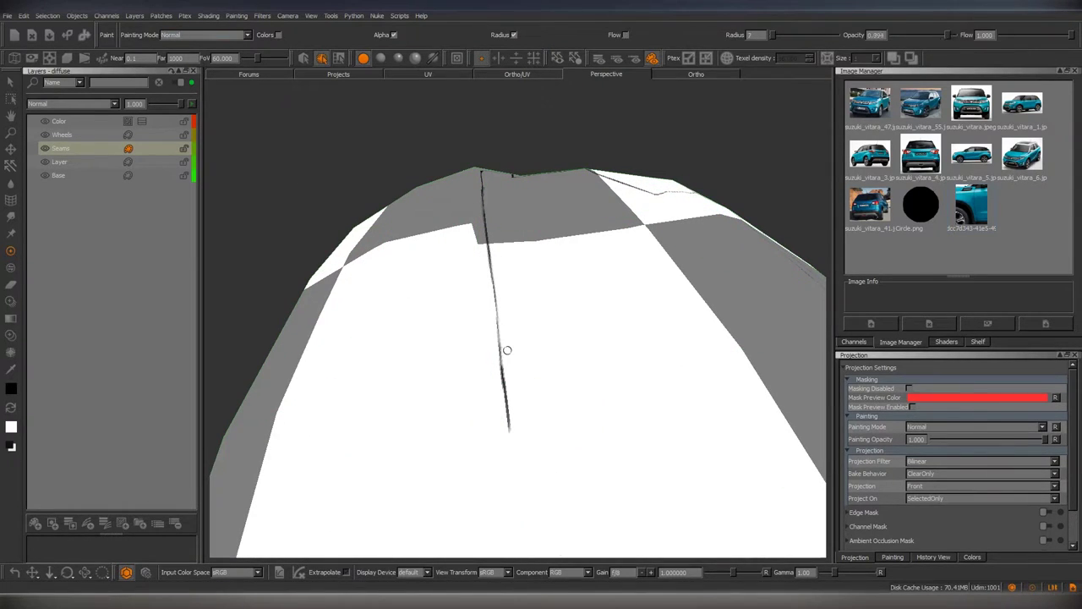
mouse_move(507, 350)
middle_mouse_down()
mouse_move(487, 375)
mouse_move(515, 322)
mouse_move(514, 339)
mouse_move(537, 313)
mouse_move(554, 319)
mouse_move(561, 295)
mouse_move(518, 336)
mouse_move(498, 322)
middle_mouse_up()
mouse_move(491, 364)
middle_mouse_down()
mouse_move(510, 411)
mouse_move(503, 389)
mouse_move(532, 327)
mouse_move(520, 308)
middle_mouse_up()
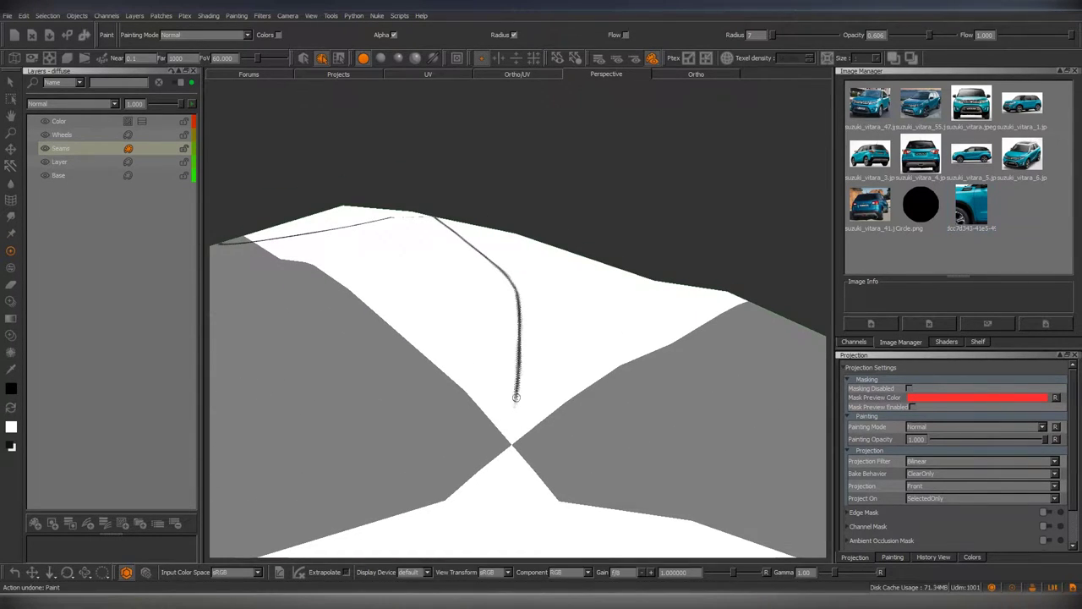
mouse_move(516, 396)
middle_mouse_down()
mouse_move(563, 355)
mouse_move(551, 354)
middle_mouse_up()
Keep the painting blend mode at Normal and survey the checker-shaded roof edge.
left_click(210, 35)
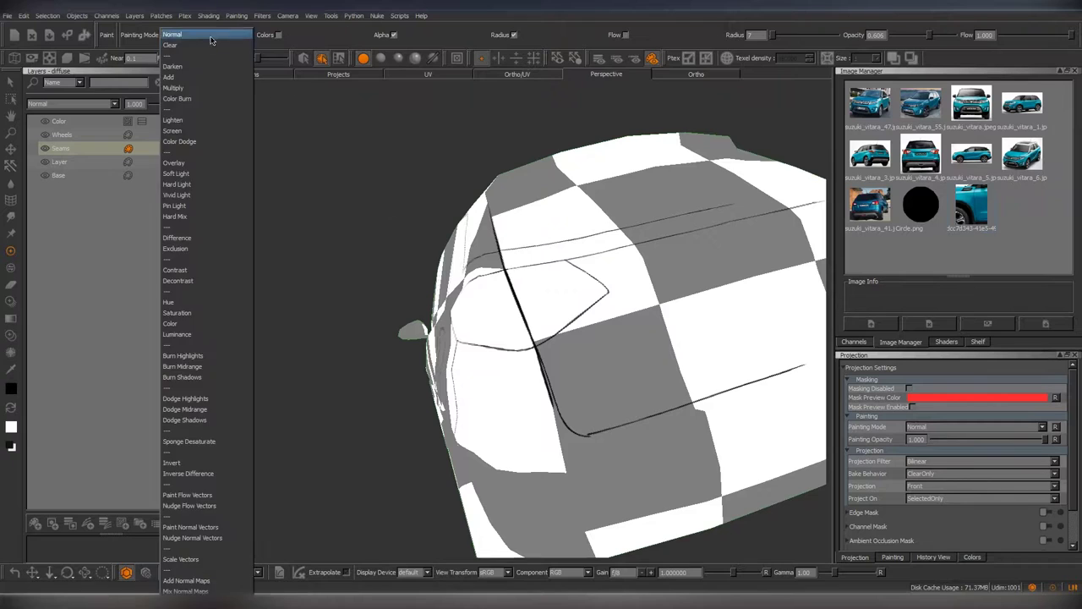
left_click(210, 39)
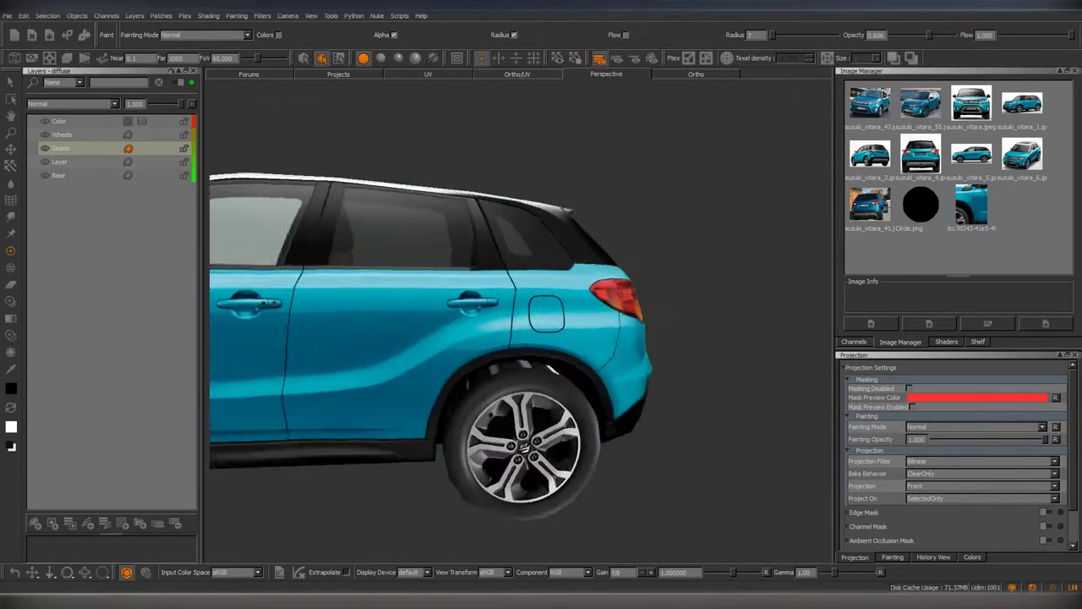
mouse_move(550, 370)
middle_mouse_down()
mouse_move(510, 427)
mouse_move(504, 327)
middle_mouse_up()
middle_click_drag(512, 379, 509, 293)
mouse_move(526, 195)
middle_mouse_down()
mouse_move(527, 367)
mouse_move(525, 338)
mouse_move(570, 353)
mouse_move(510, 282)
middle_mouse_up()
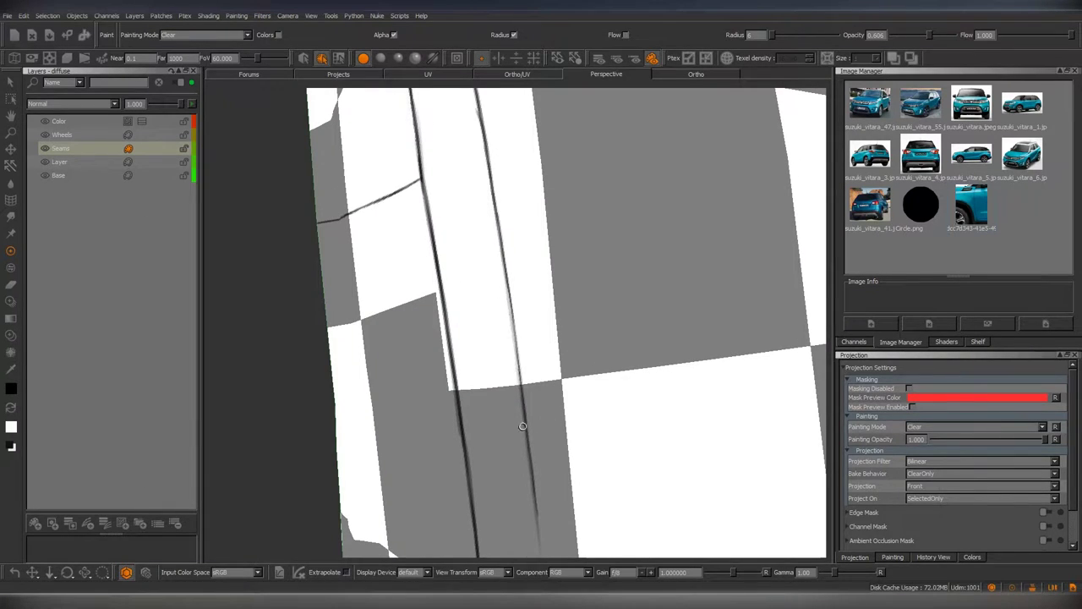
middle_click_drag(522, 425, 507, 314)
middle_click_drag(519, 435, 475, 354)
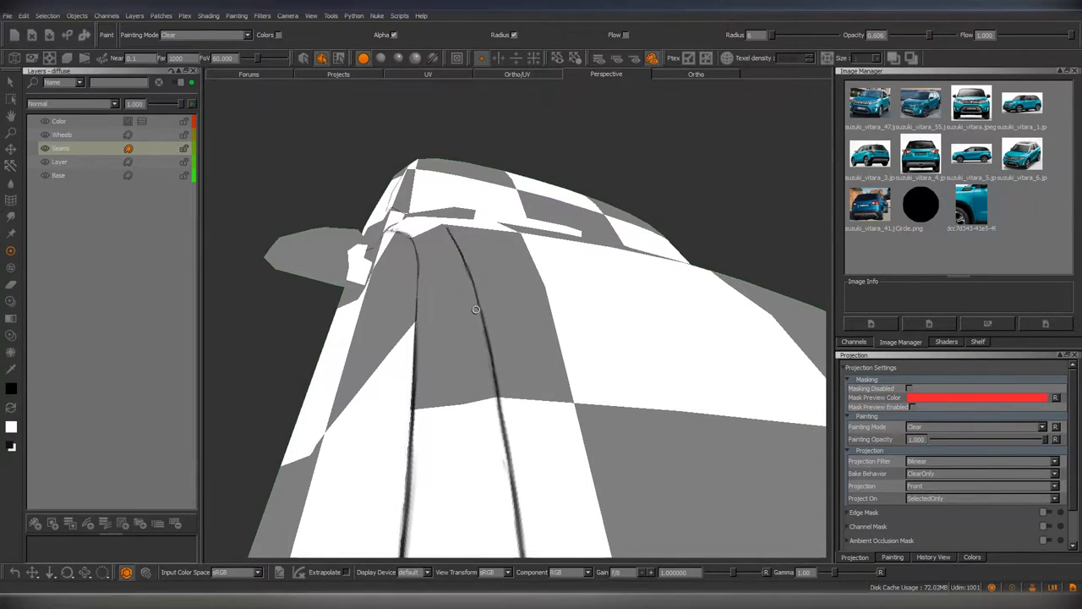
mouse_move(502, 454)
middle_mouse_down()
mouse_move(497, 212)
mouse_move(483, 282)
middle_mouse_up()
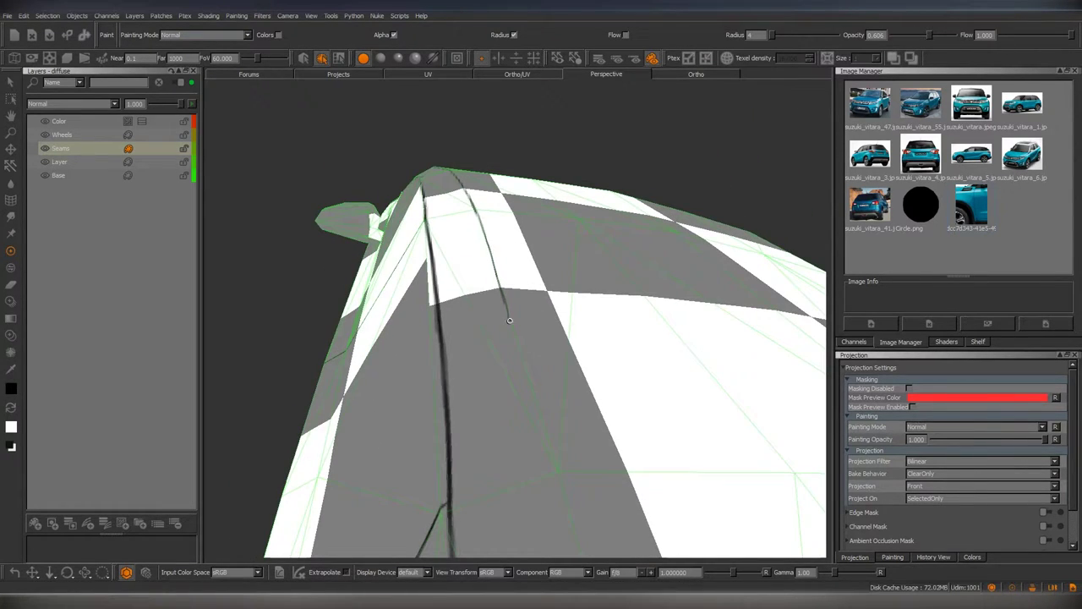
mouse_move(528, 375)
middle_mouse_down()
mouse_move(503, 295)
mouse_move(490, 384)
mouse_move(520, 358)
mouse_move(623, 350)
mouse_move(496, 382)
middle_mouse_up()
Erase stray seam paint over the roof in Clear mode, toggling the checker display.
key("e")
key("e")
left_click_drag(508, 356, 514, 380, "shift")
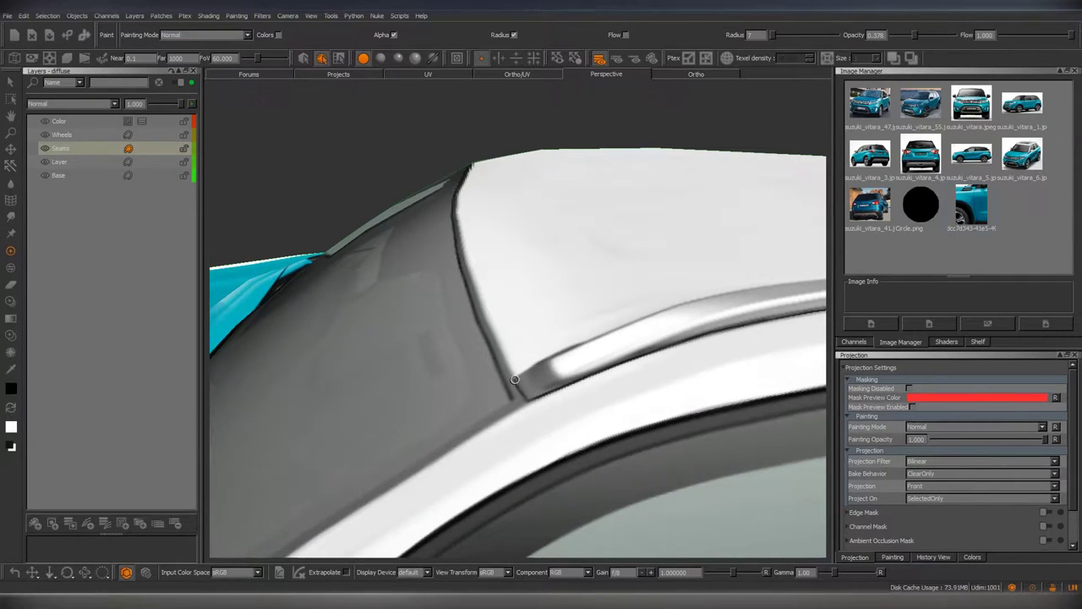
middle_click_drag(514, 380, 458, 292)
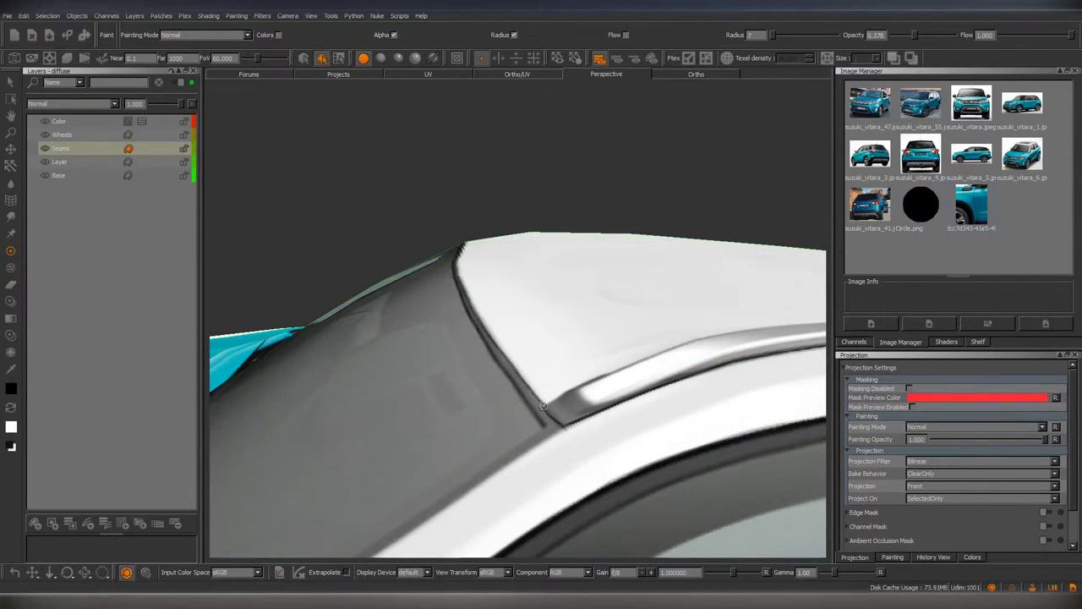
key("f")
middle_click_drag(534, 398, 527, 313)
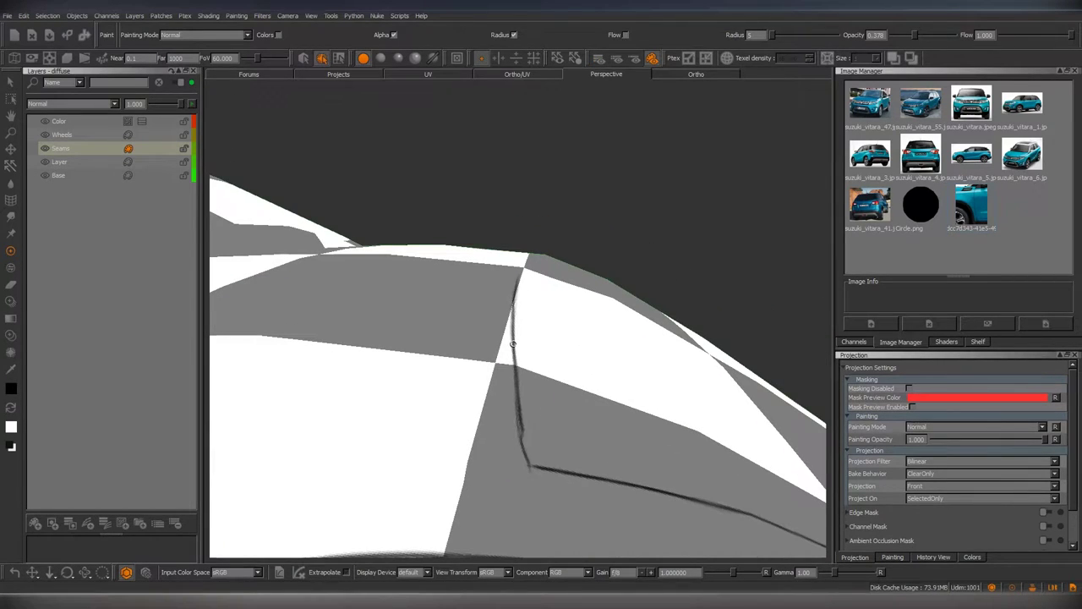
key("e")
middle_click_drag(522, 376, 489, 337)
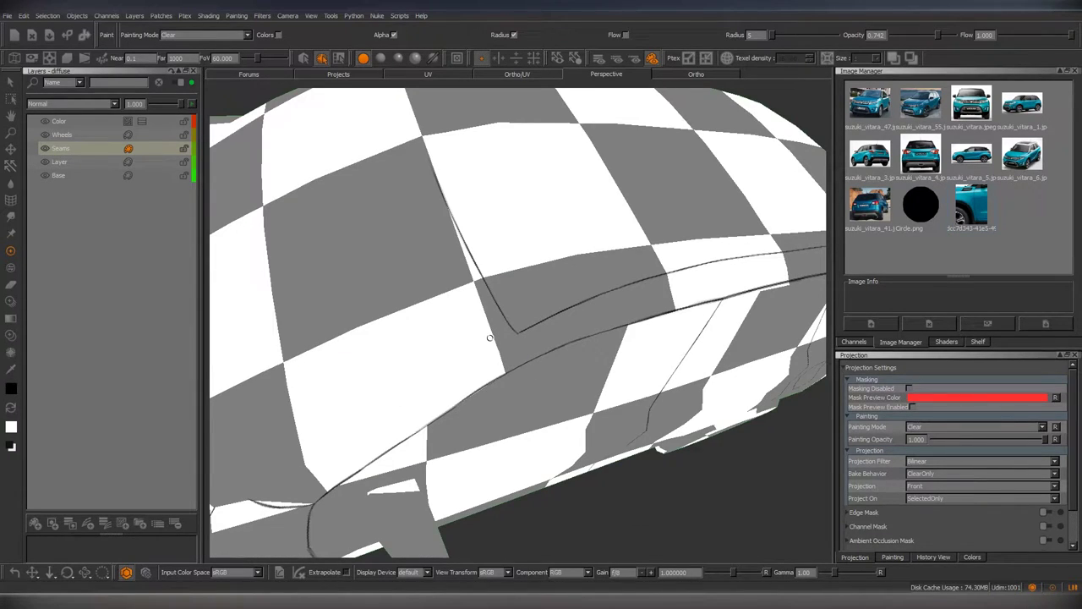
key("f")
Touch up seams around the mirror, switching between Clear and Normal modes and ending in Normal.
mouse_move(489, 338)
middle_mouse_down()
mouse_move(473, 279)
mouse_move(519, 454)
mouse_move(488, 296)
middle_mouse_up()
key("e")
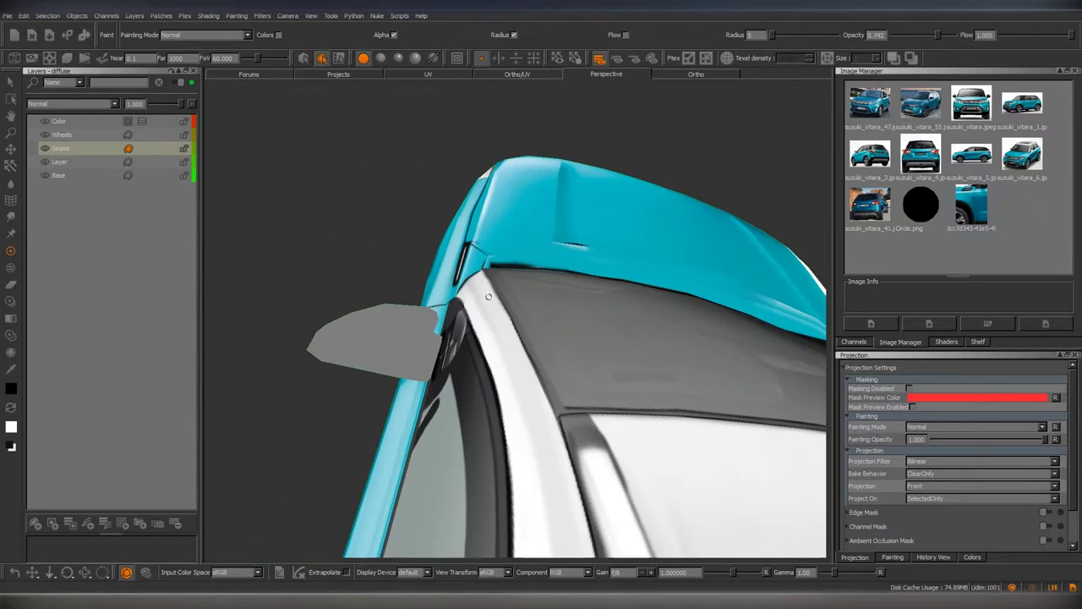
mouse_move(556, 419)
middle_mouse_down()
mouse_move(510, 327)
mouse_move(491, 322)
mouse_move(406, 205)
middle_mouse_up()
key("f")
key("e")
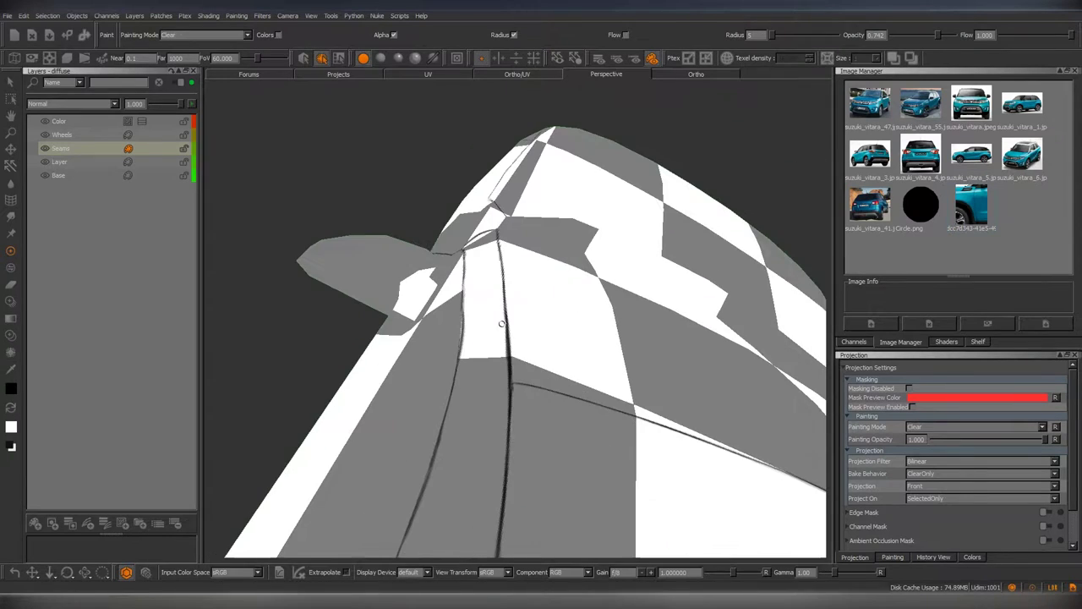
scroll(503, 322, "up", 3)
scroll(492, 311, "down", 3)
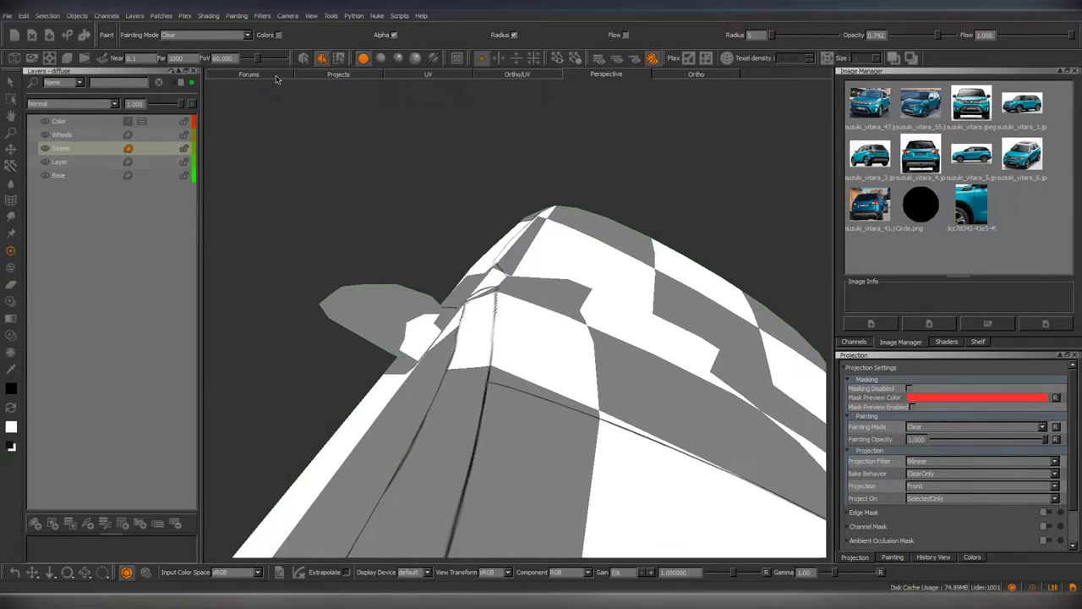
key("e")
scroll(493, 330, "down", 5)
Turn off the checker display and paint dark over the white roof pillar edge.
key("f")
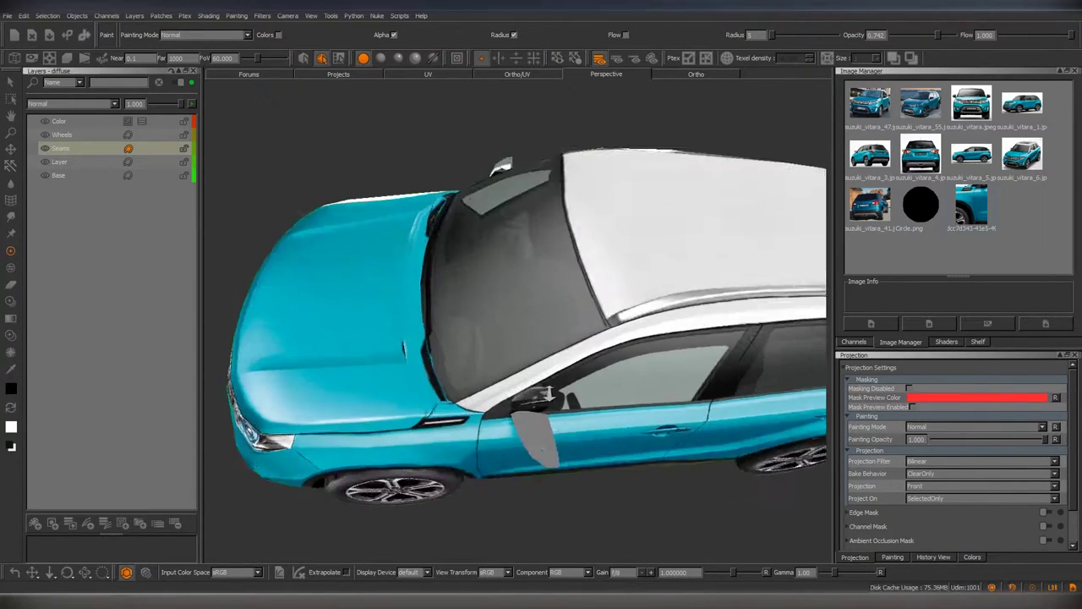
mouse_move(495, 352)
middle_mouse_down()
mouse_move(505, 448)
mouse_move(474, 364)
middle_mouse_up()
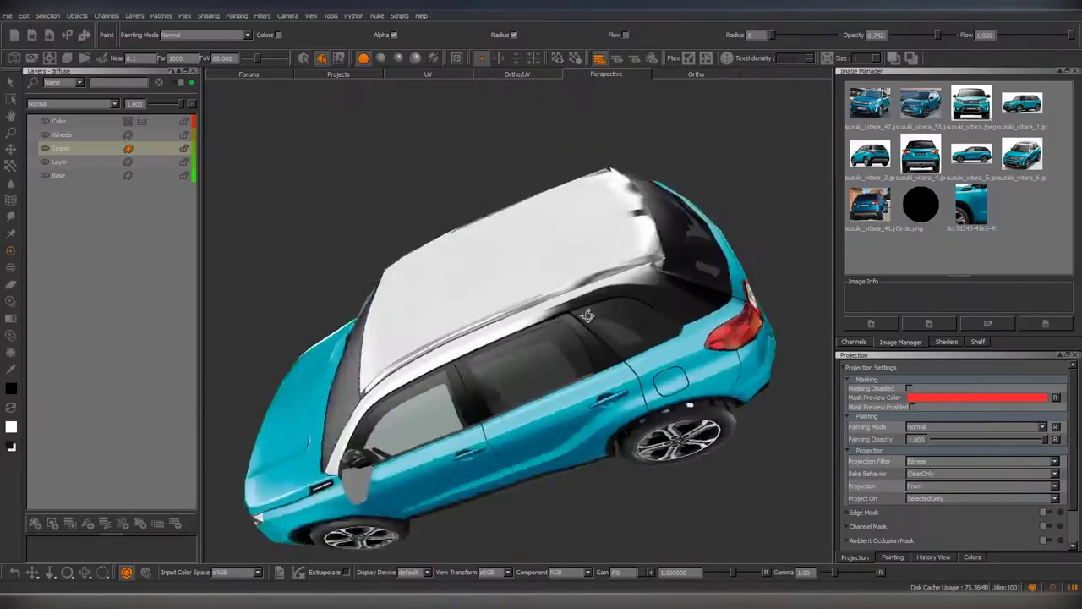
mouse_move(617, 304)
middle_mouse_down()
mouse_move(525, 329)
mouse_move(519, 306)
middle_mouse_up()
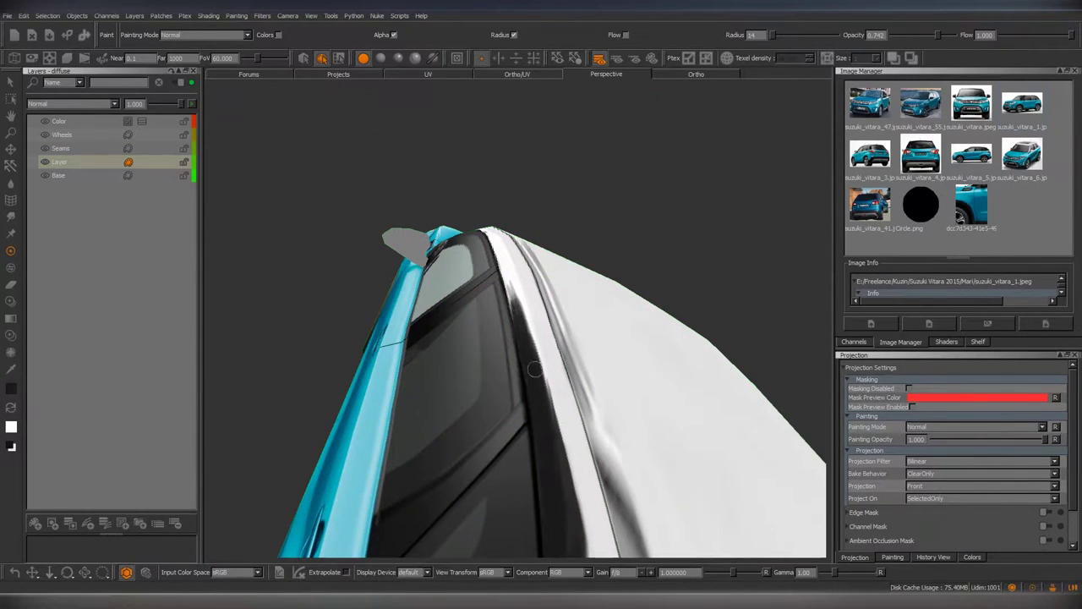
mouse_move(534, 369)
middle_mouse_down()
mouse_move(581, 212)
mouse_move(514, 282)
mouse_move(527, 368)
middle_mouse_up()
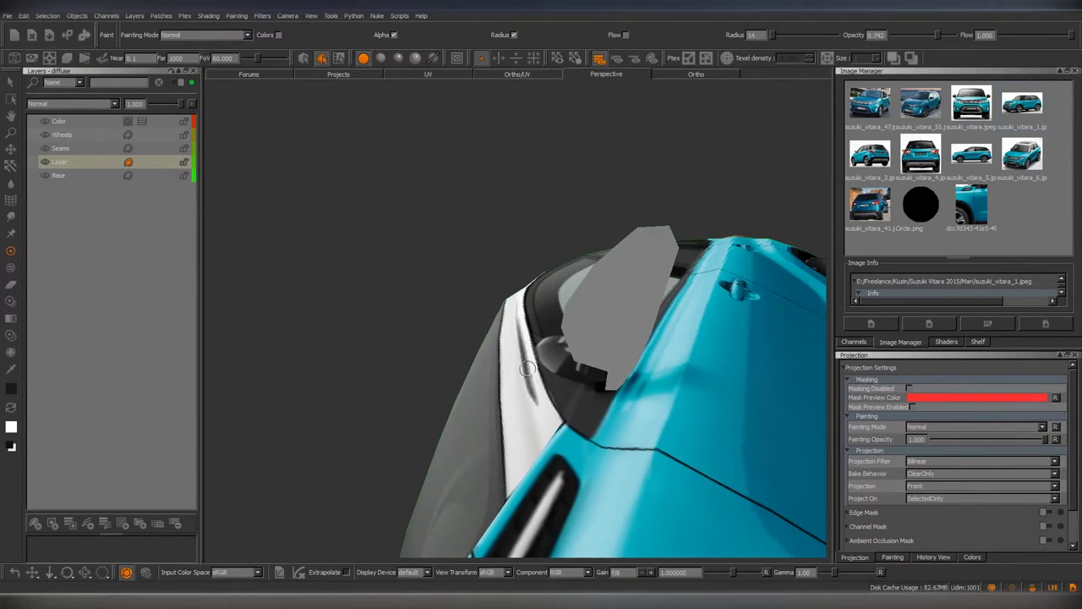
left_click_drag(527, 368, 531, 357)
middle_click_drag(543, 400, 539, 353)
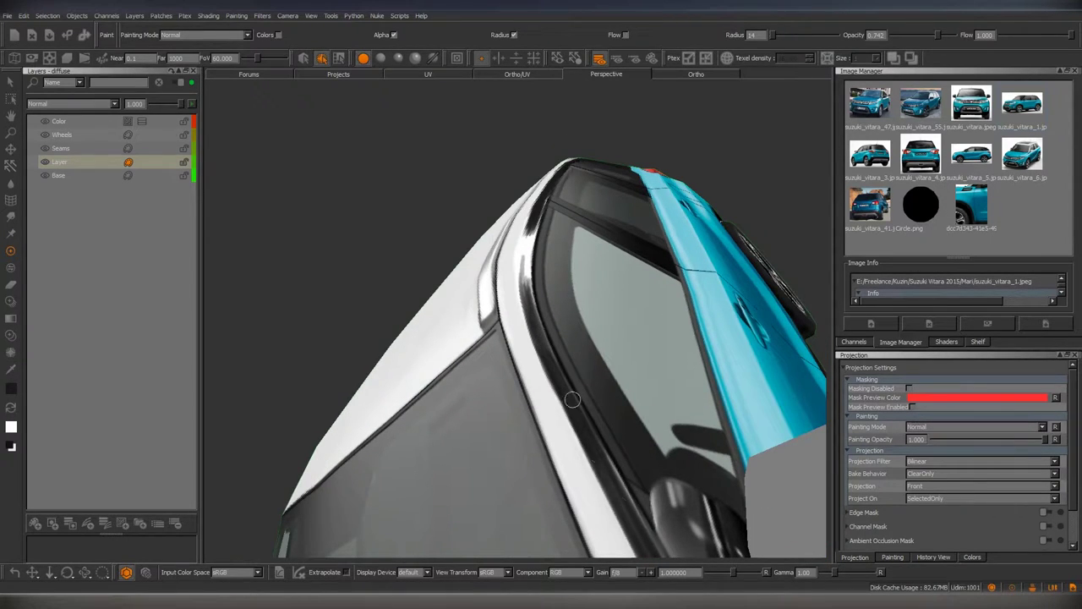
middle_click_drag(573, 399, 524, 352)
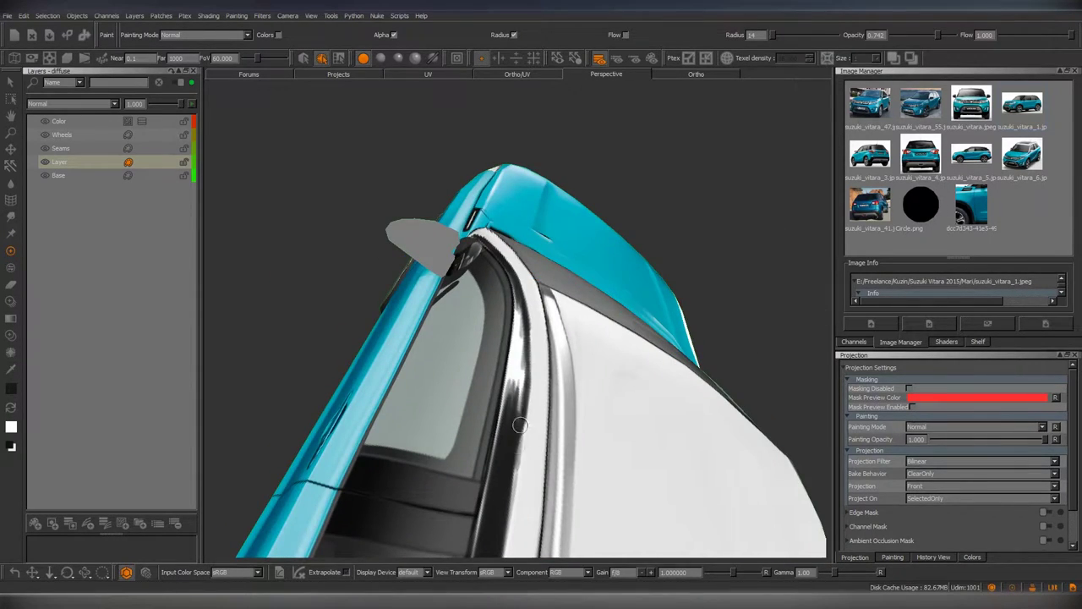
mouse_move(523, 350)
middle_mouse_down()
mouse_move(517, 465)
mouse_move(512, 328)
middle_mouse_up()
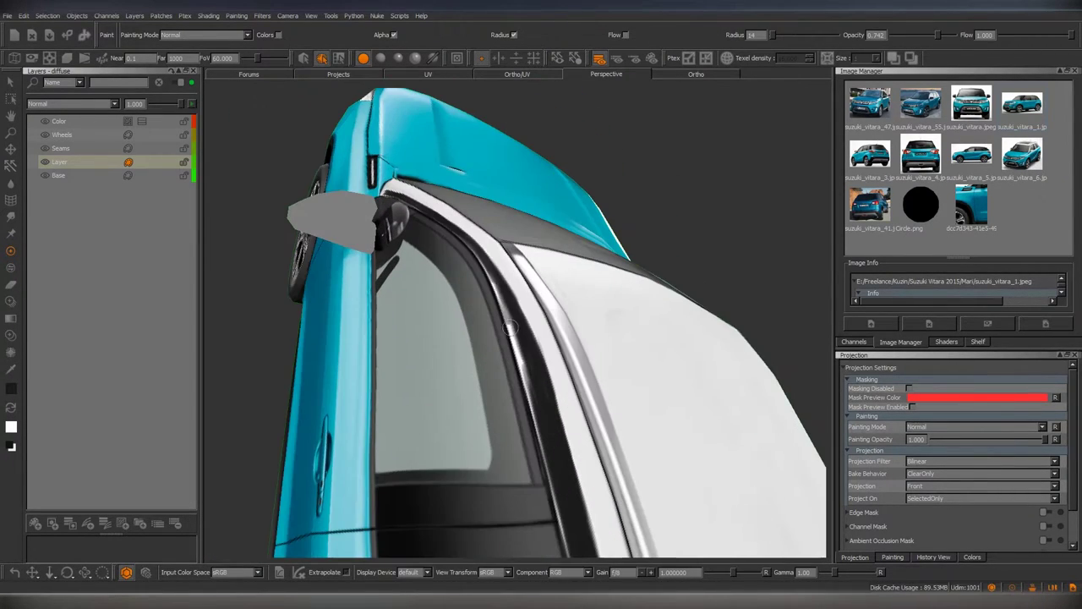
Darken the roof edge along the pillar toward the mirror and windshield.
middle_click_drag(549, 409, 538, 429)
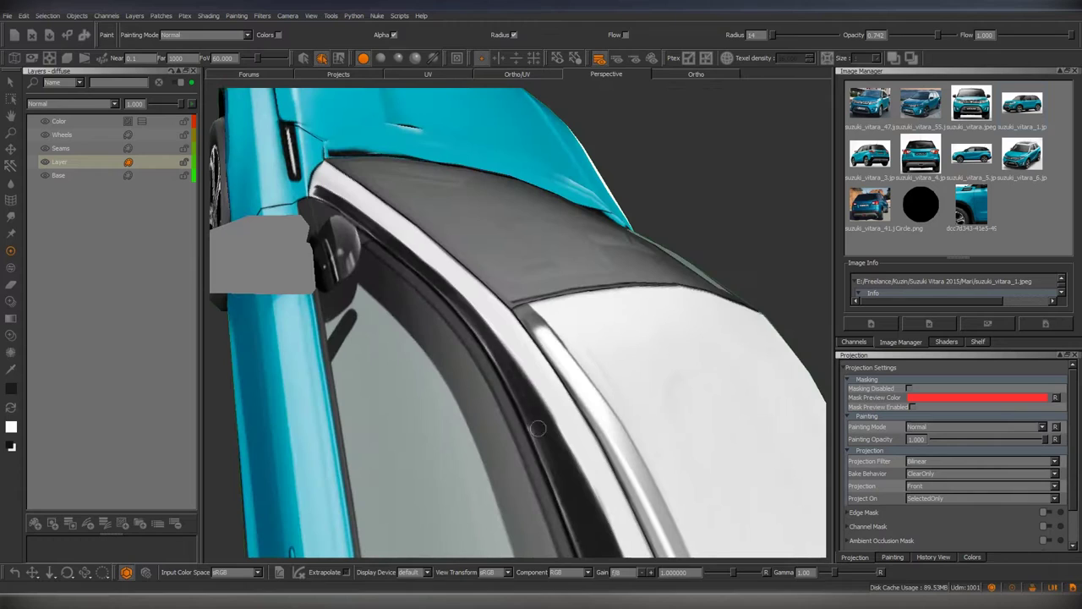
mouse_move(584, 481)
middle_mouse_down()
mouse_move(536, 423)
mouse_move(538, 391)
mouse_move(534, 402)
middle_mouse_up()
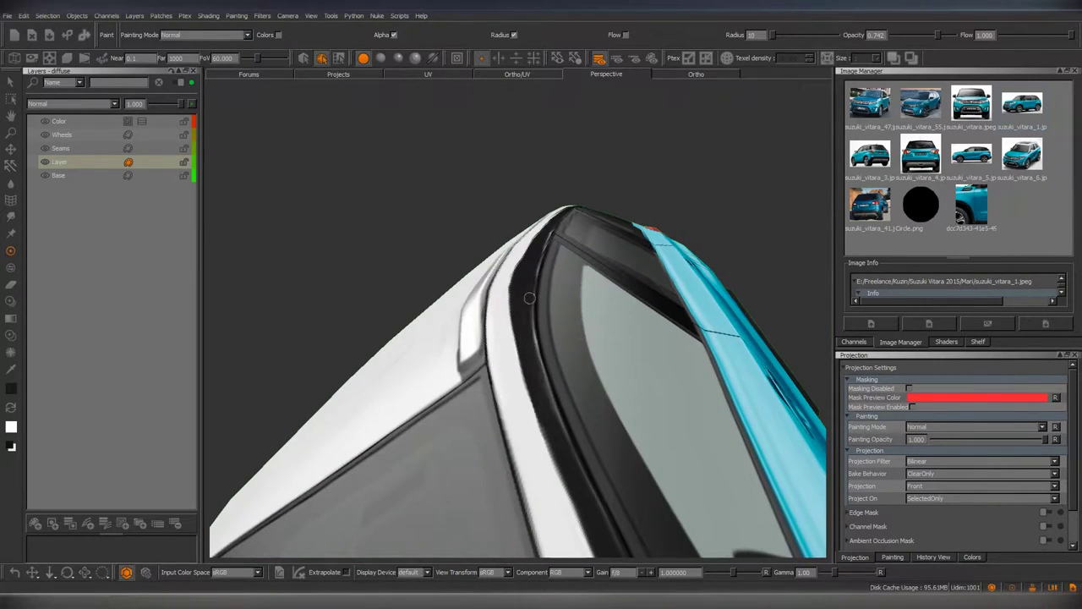
mouse_move(574, 403)
middle_mouse_down()
mouse_move(521, 374)
mouse_move(536, 397)
mouse_move(525, 364)
mouse_move(528, 327)
mouse_move(536, 330)
middle_mouse_up()
middle_click_drag(563, 234, 524, 318)
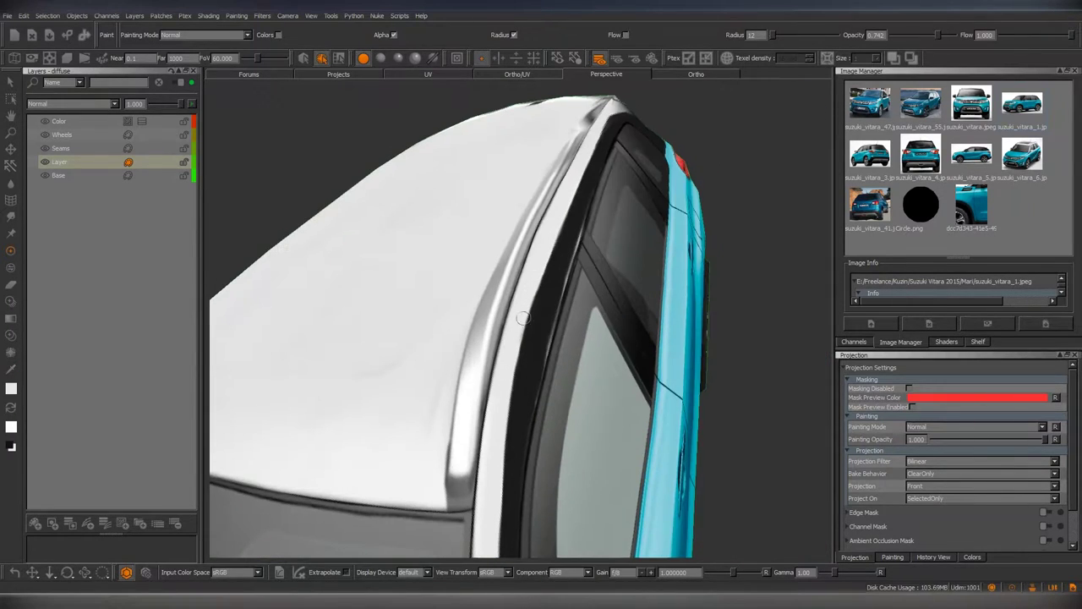
mouse_move(530, 276)
middle_mouse_down()
mouse_move(502, 403)
mouse_move(514, 313)
middle_mouse_up()
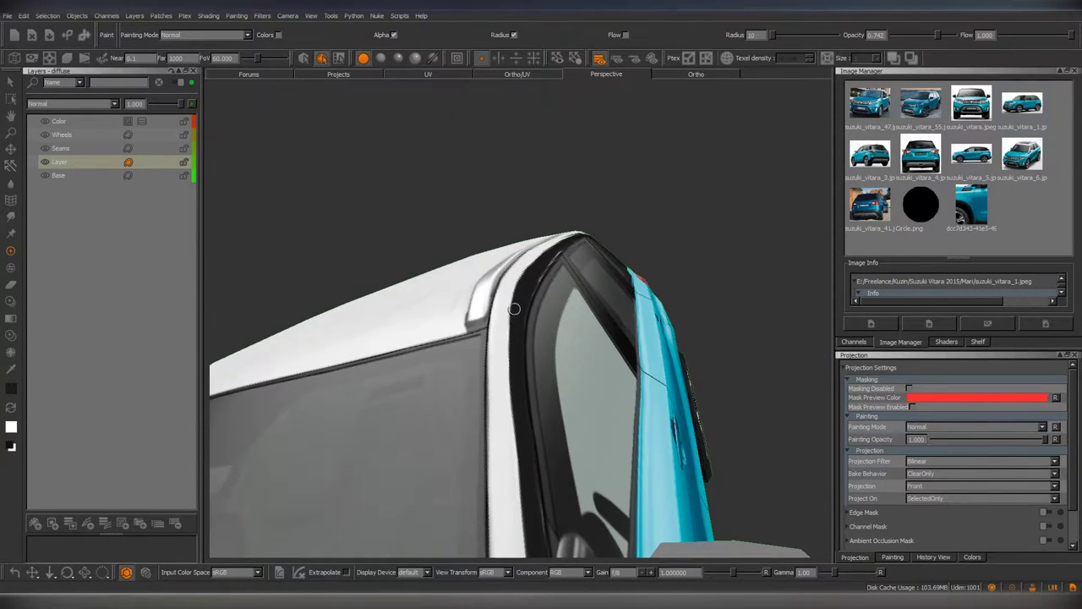
mouse_move(514, 367)
middle_mouse_down()
mouse_move(483, 410)
mouse_move(507, 389)
mouse_move(495, 345)
mouse_move(468, 324)
mouse_move(522, 320)
mouse_move(504, 340)
middle_mouse_up()
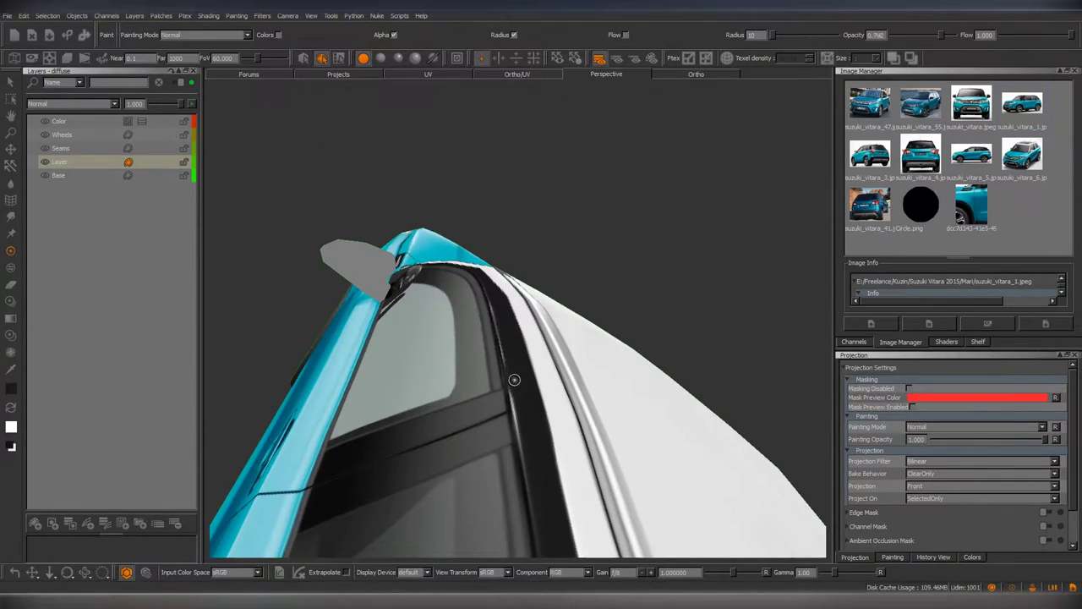
middle_click_drag(519, 423, 520, 390)
mouse_move(504, 335)
middle_mouse_down()
mouse_move(515, 394)
mouse_move(491, 291)
mouse_move(457, 289)
middle_mouse_up()
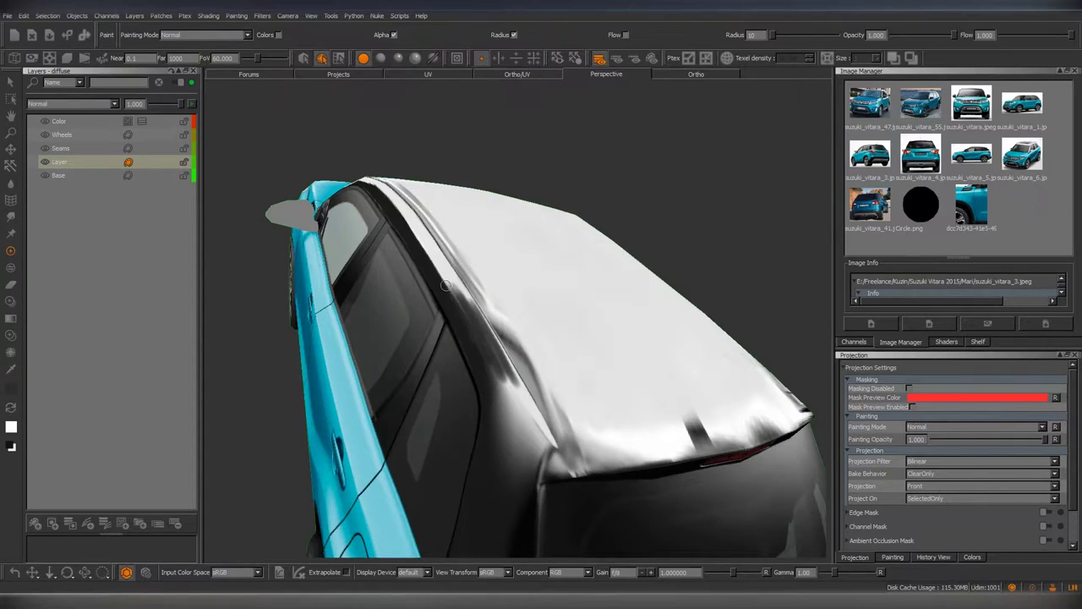
left_click_drag(446, 285, 537, 433)
Toggle the wireframe overlay and inspect the painted roof edge and pillar.
key("w")
mouse_move(516, 437)
middle_mouse_down()
mouse_move(496, 364)
mouse_move(530, 445)
mouse_move(522, 272)
mouse_move(502, 277)
middle_mouse_up()
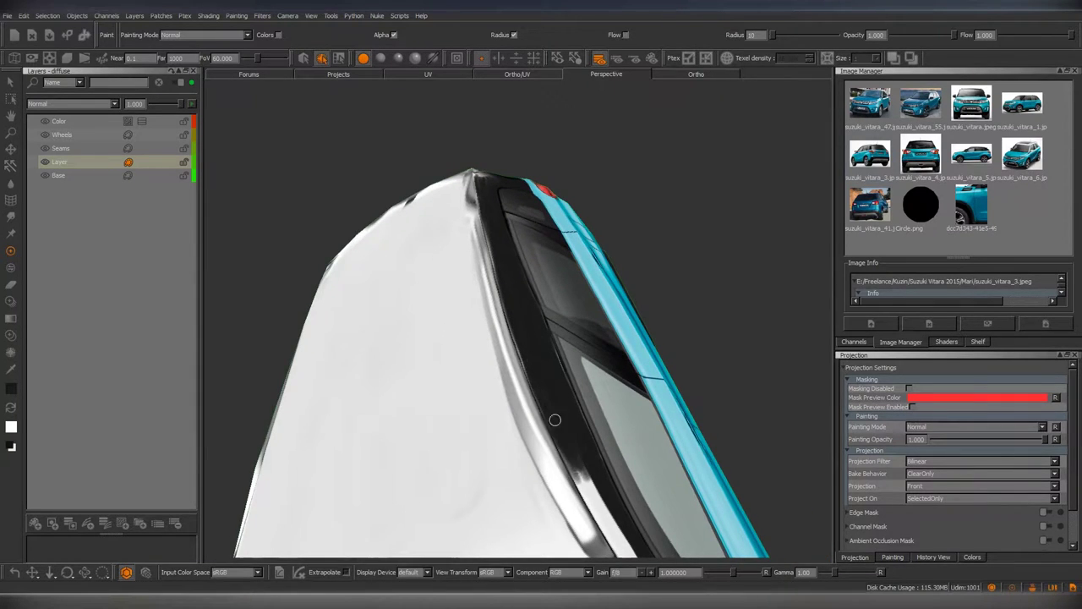
middle_click_drag(555, 415, 511, 261)
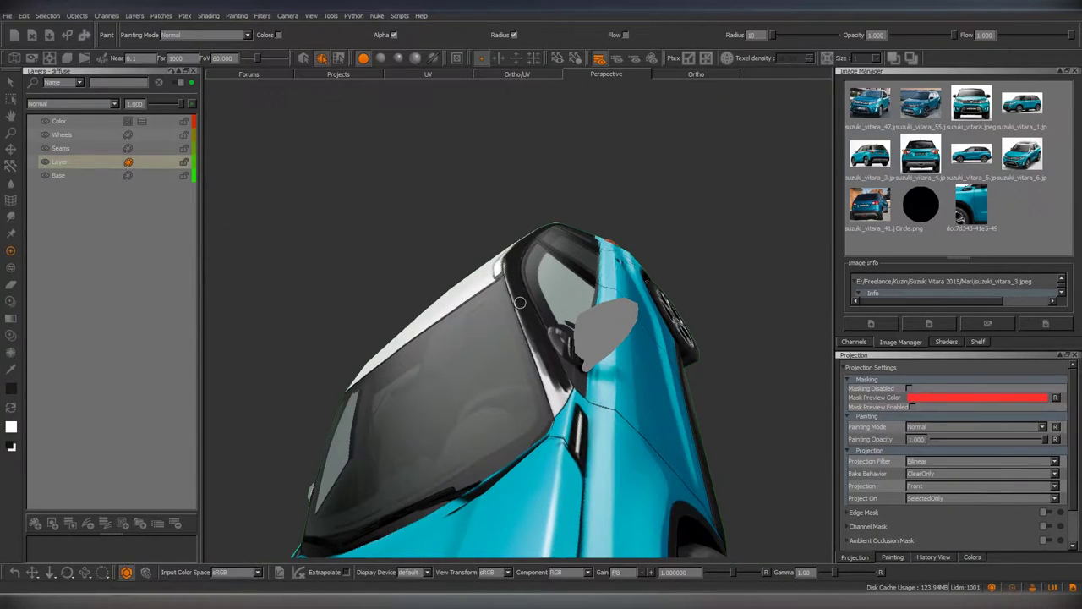
middle_click_drag(559, 393, 510, 284)
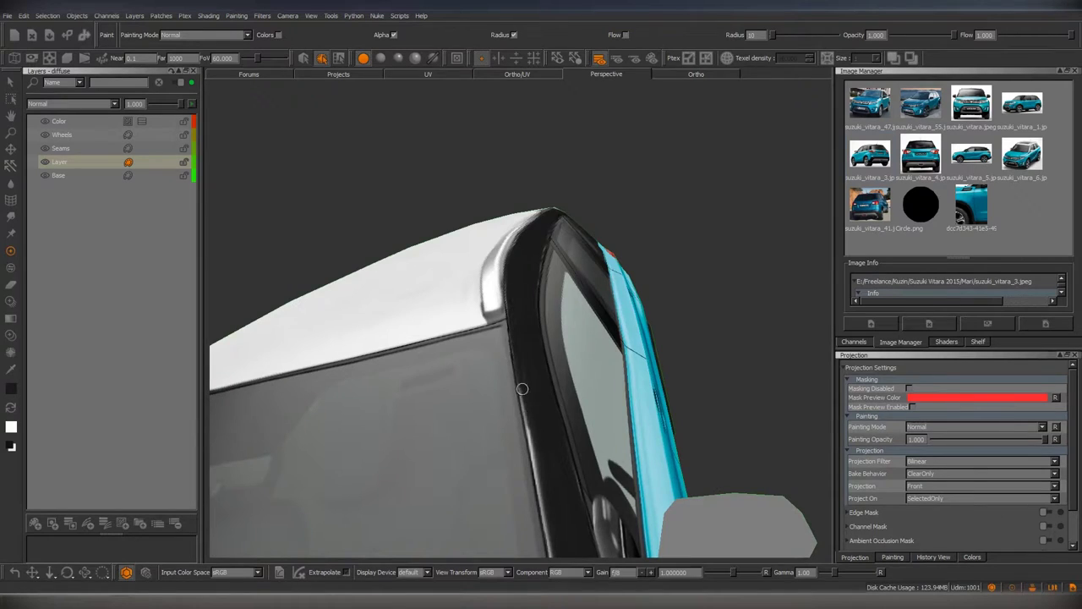
middle_click_drag(522, 389, 518, 311)
middle_click_drag(524, 350, 496, 313)
mouse_move(491, 362)
middle_mouse_down()
mouse_move(483, 309)
mouse_move(587, 344)
mouse_move(552, 338)
middle_mouse_up()
mouse_move(568, 409)
middle_mouse_down()
mouse_move(570, 359)
mouse_move(592, 381)
mouse_move(526, 398)
mouse_move(528, 289)
mouse_move(507, 375)
mouse_move(541, 338)
mouse_move(515, 343)
mouse_move(522, 314)
middle_mouse_up()
Alternate Blur and Paint to soften the windshield pillar and door edge.
key("u")
key("p")
key("b")
middle_click_drag(500, 365, 528, 240)
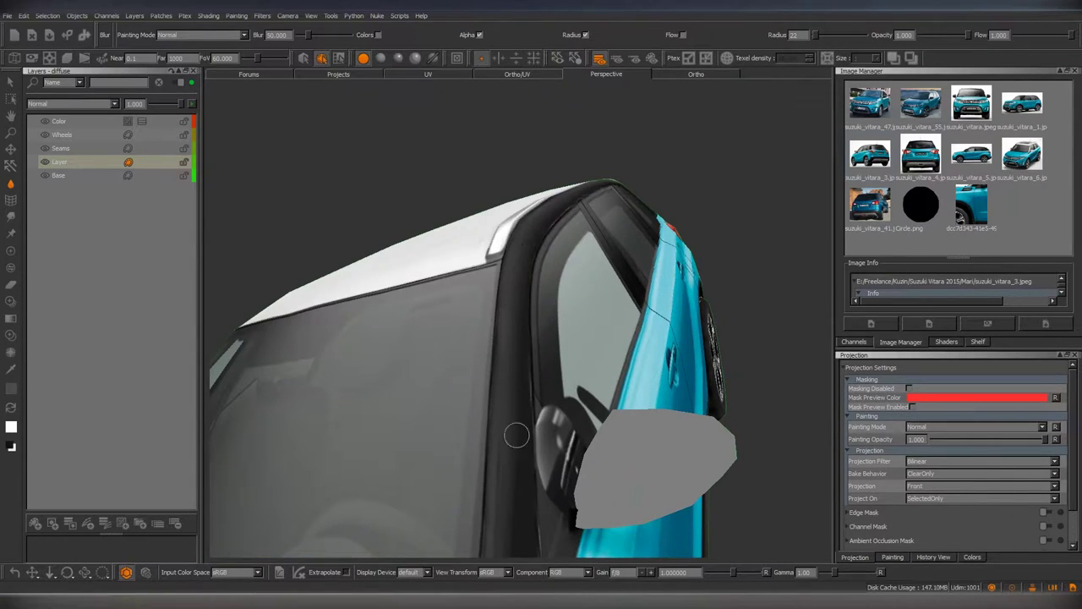
mouse_move(517, 401)
middle_mouse_down()
mouse_move(507, 392)
mouse_move(512, 419)
mouse_move(523, 245)
mouse_move(514, 331)
mouse_move(524, 389)
middle_mouse_up()
key("p")
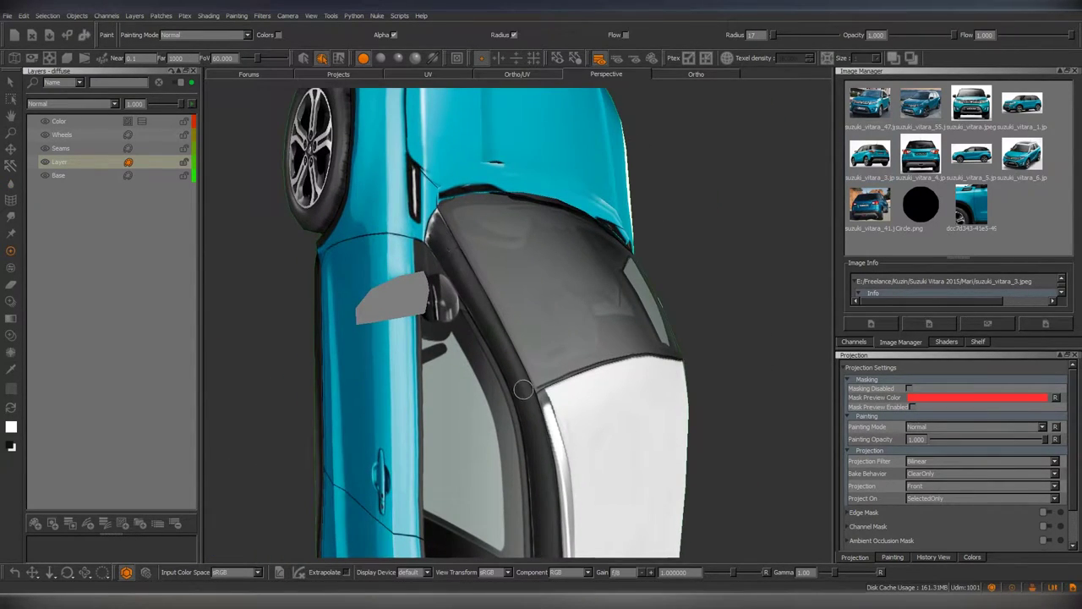
key("b")
Blur the paint along the roof pillar edge and continue to the rear pillar.
scroll(448, 280, "up", 2)
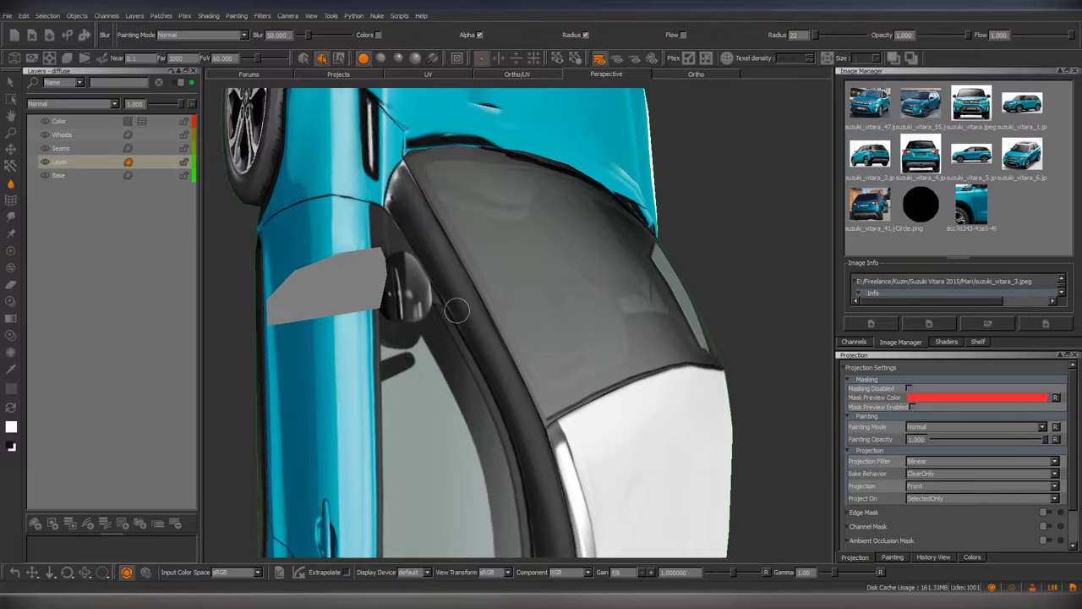
left_click_drag(541, 497, 545, 510)
key("p")
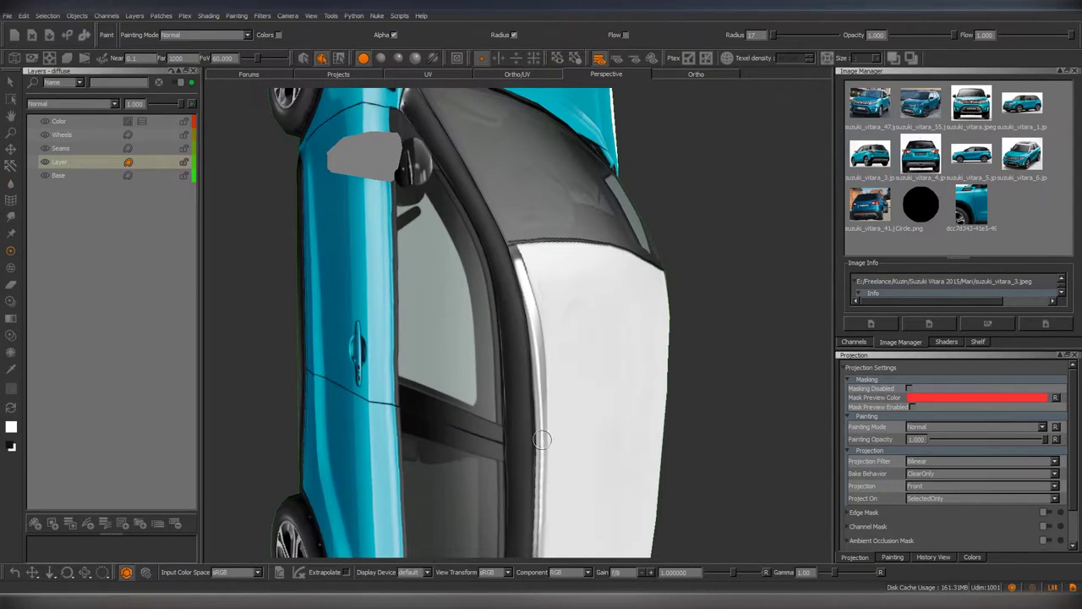
left_click_drag(525, 417, 516, 386, "alt")
key("b")
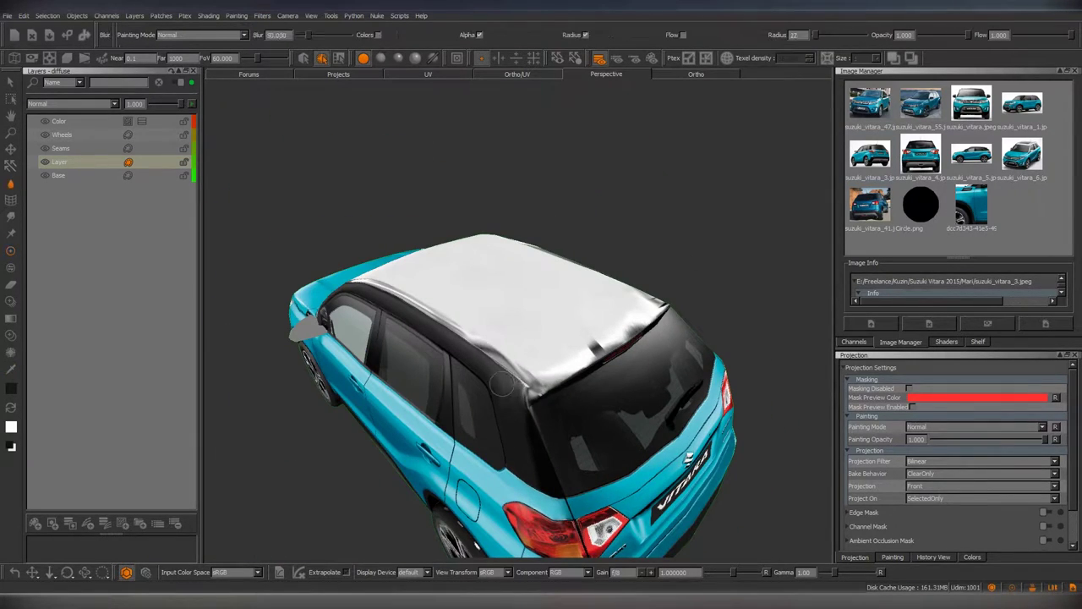
left_click_drag(519, 439, 470, 380, "alt")
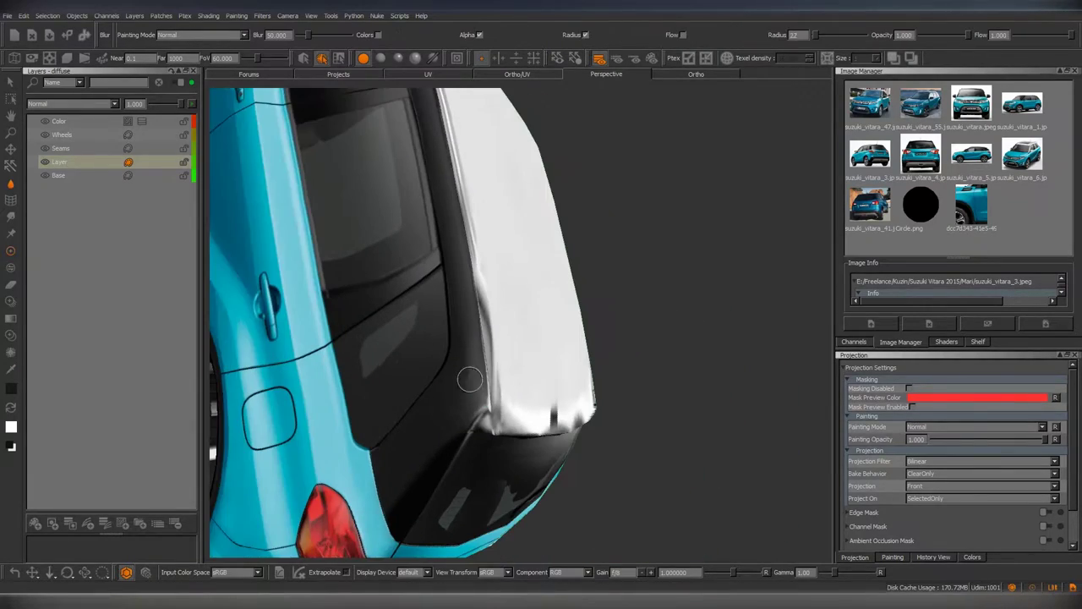
left_click_drag(464, 288, 524, 355, "alt")
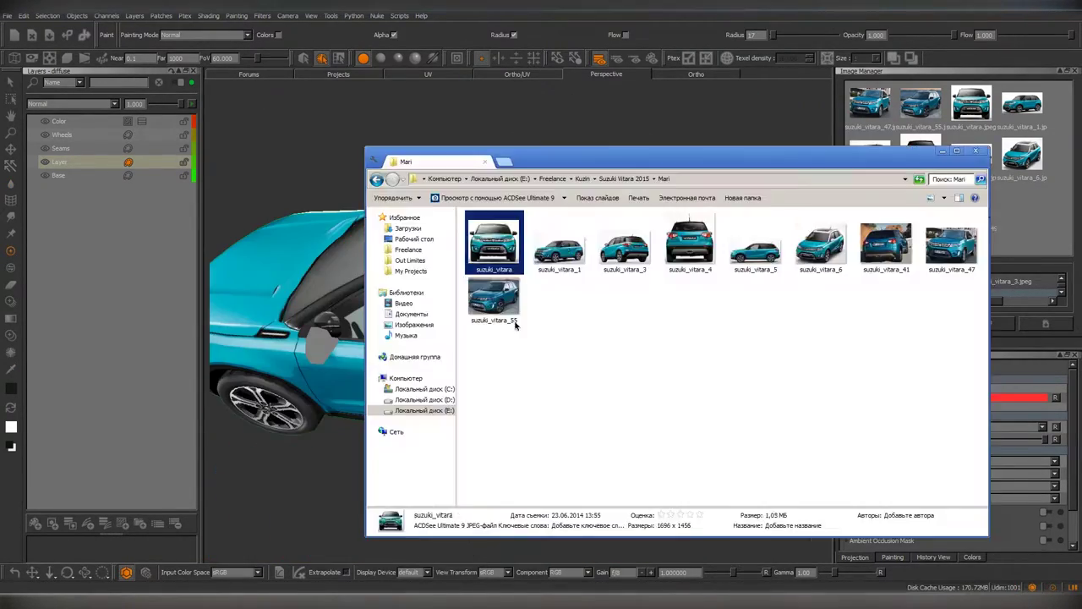
Close the fullscreen photo viewer and bring the side mirror and A-pillar into close view.
key("Escape")
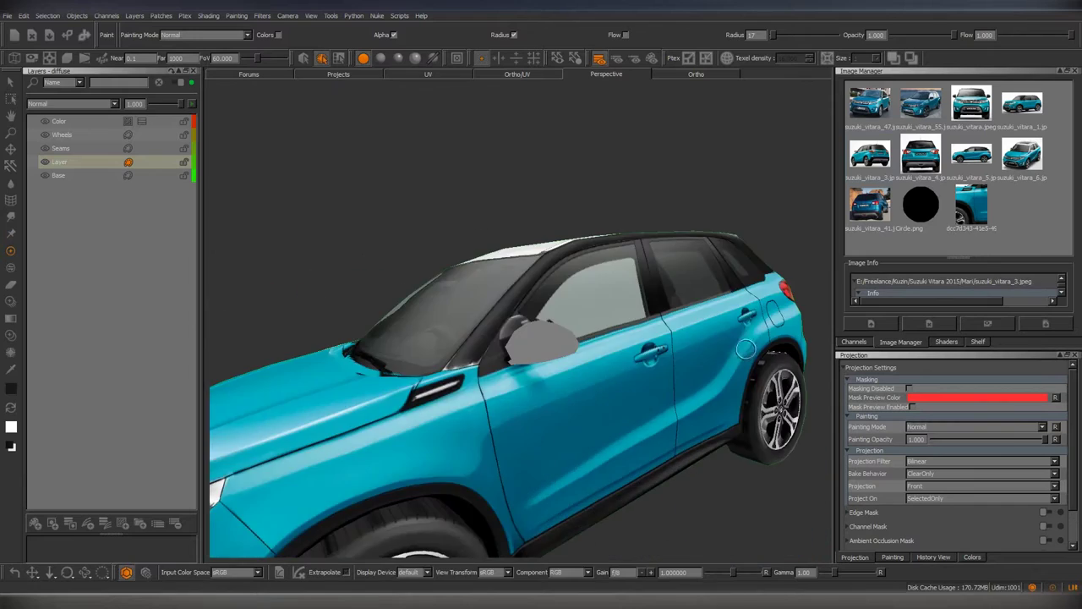
mouse_move(508, 322)
left_mouse_down("alt")
mouse_move(546, 350)
mouse_move(519, 328)
mouse_move(515, 352)
mouse_move(527, 330)
mouse_move(556, 321)
left_mouse_up("alt")
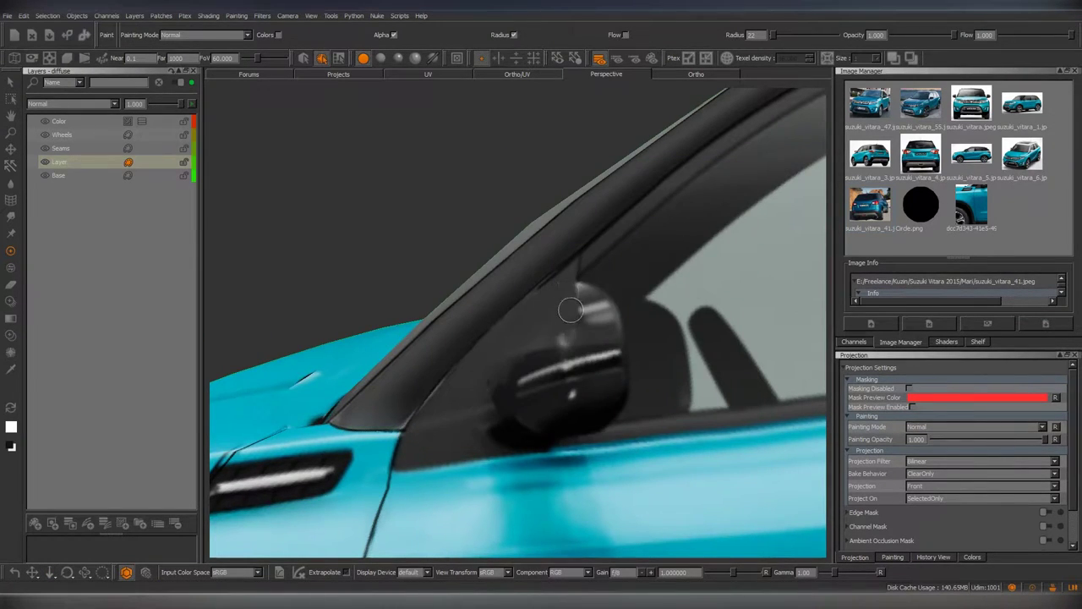
mouse_move(570, 272)
left_mouse_down("alt")
mouse_move(606, 356)
mouse_move(526, 286)
left_mouse_up("alt")
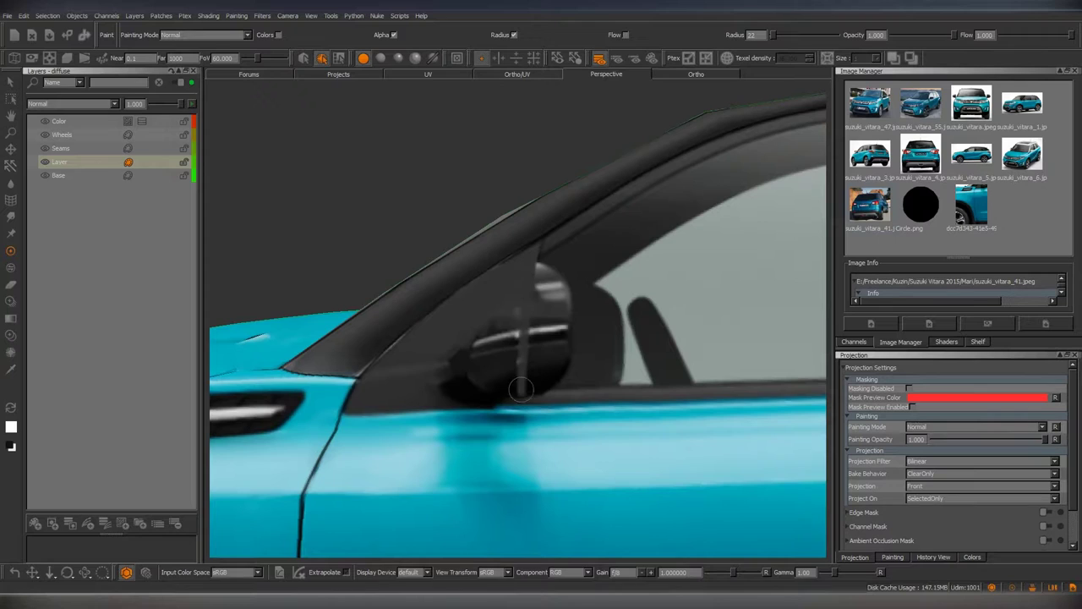
mouse_move(499, 363)
left_mouse_down("alt")
mouse_move(510, 353)
mouse_move(495, 395)
mouse_move(548, 353)
left_mouse_up("alt")
scroll(495, 395, "up", 3)
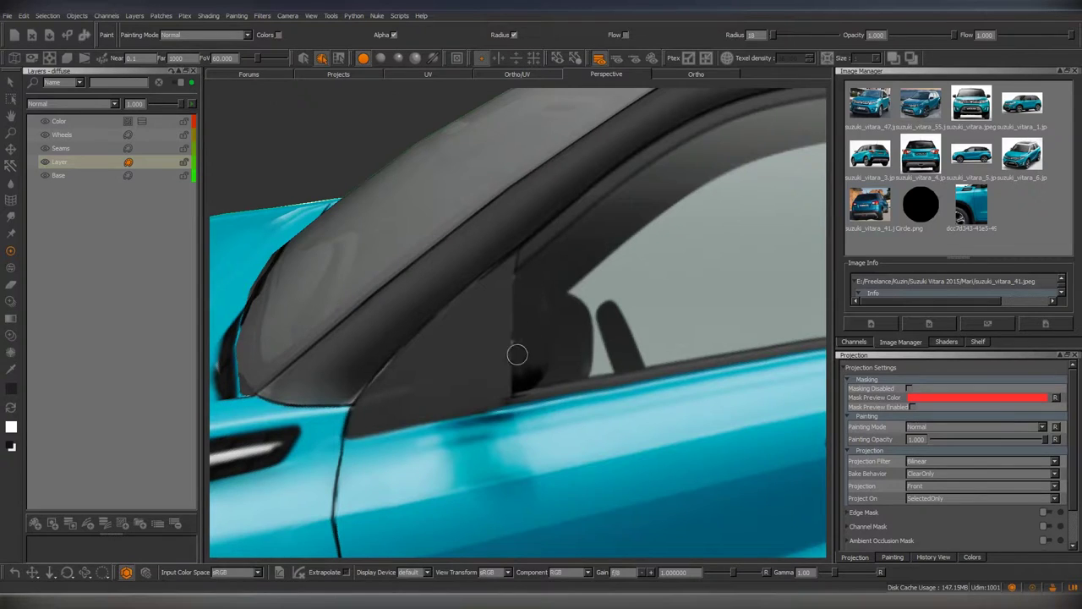
mouse_move(545, 362)
left_mouse_down("alt")
mouse_move(496, 367)
mouse_move(518, 334)
mouse_move(563, 320)
mouse_move(539, 388)
mouse_move(543, 271)
mouse_move(512, 295)
mouse_move(534, 321)
mouse_move(498, 356)
mouse_move(515, 363)
mouse_move(515, 273)
mouse_move(612, 292)
mouse_move(531, 363)
left_mouse_up("alt")
Blend the cyan paint along the side pillar edge beside the wheel using Blur and Paint.
key("u")
key("p")
key("u")
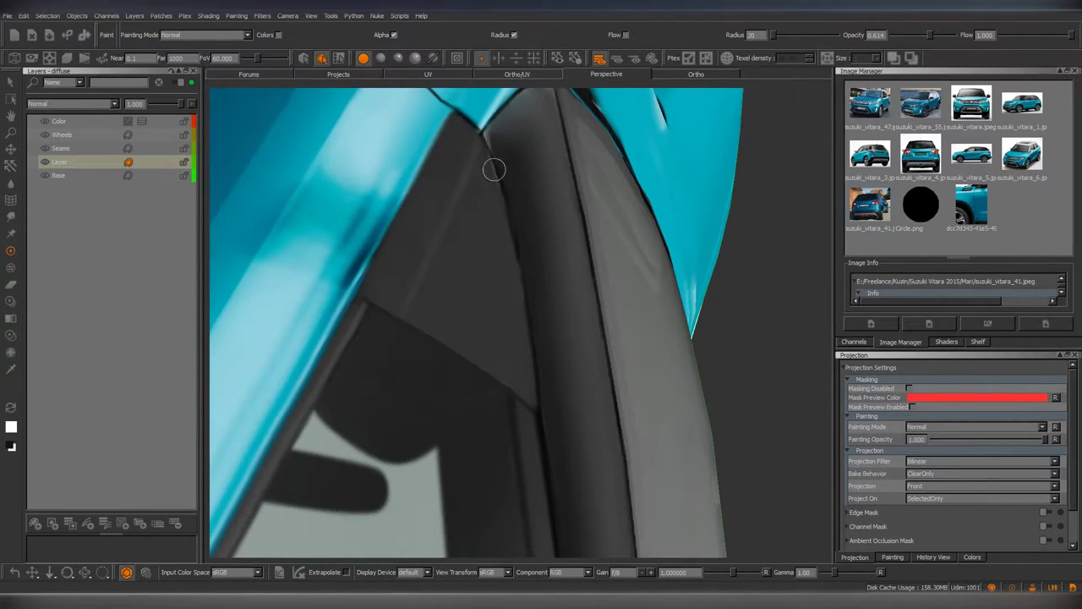
mouse_move(495, 169)
left_mouse_down("alt")
mouse_move(512, 327)
mouse_move(575, 329)
mouse_move(536, 399)
mouse_move(519, 351)
left_mouse_up("alt")
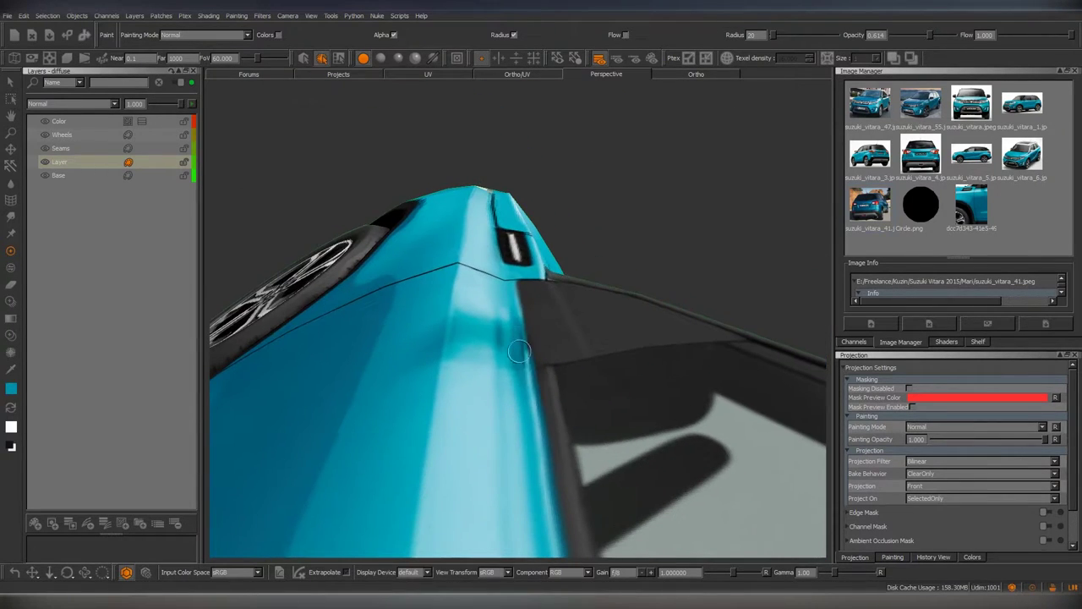
mouse_move(507, 404)
left_mouse_down("alt")
mouse_move(511, 369)
mouse_move(490, 339)
mouse_move(497, 361)
mouse_move(542, 371)
left_mouse_up("alt")
mouse_move(501, 260)
left_mouse_down("alt")
mouse_move(514, 311)
mouse_move(490, 264)
left_mouse_up("alt")
key("b")
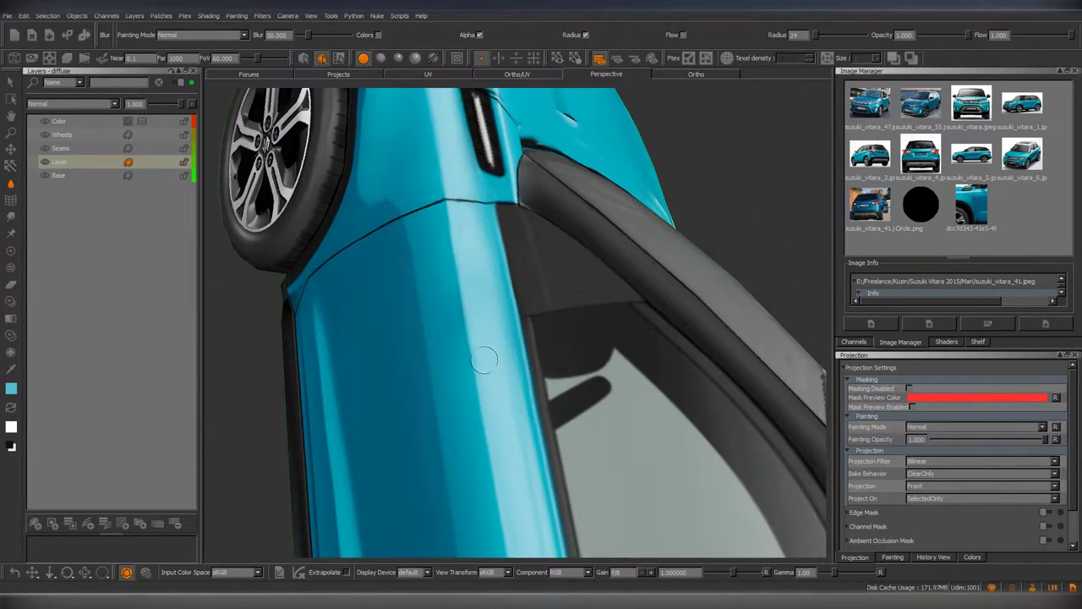
Return to painting, lock the geometry, and frame the front fender and side vent.
key("p")
right_click(490, 255)
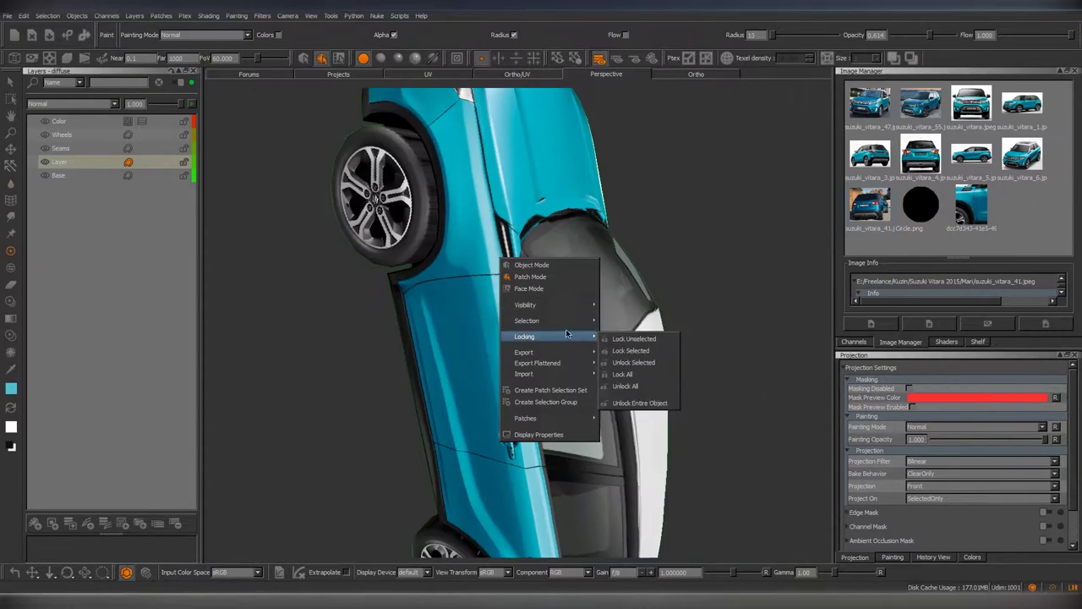
left_click(630, 351)
mouse_move(555, 379)
left_mouse_down("alt")
mouse_move(605, 252)
mouse_move(523, 289)
left_mouse_up("alt")
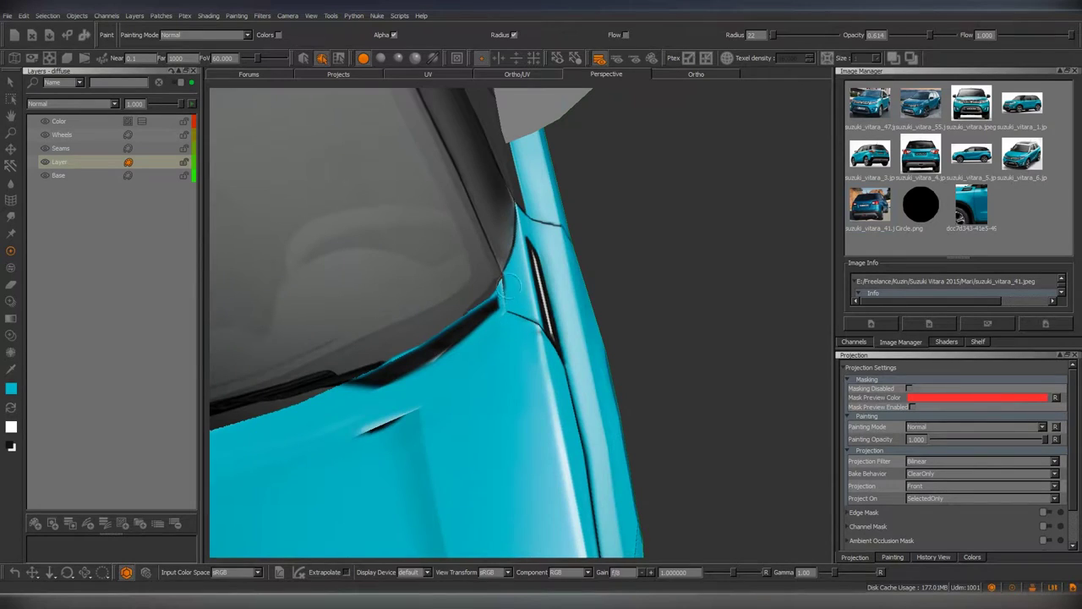
mouse_move(541, 409)
left_mouse_down("alt")
mouse_move(555, 251)
mouse_move(512, 276)
mouse_move(480, 261)
left_mouse_up("alt")
left_click_drag(467, 413, 531, 360, "alt")
mouse_move(510, 316)
left_mouse_down("alt")
mouse_move(530, 435)
mouse_move(517, 397)
mouse_move(556, 380)
mouse_move(501, 347)
left_mouse_up("alt")
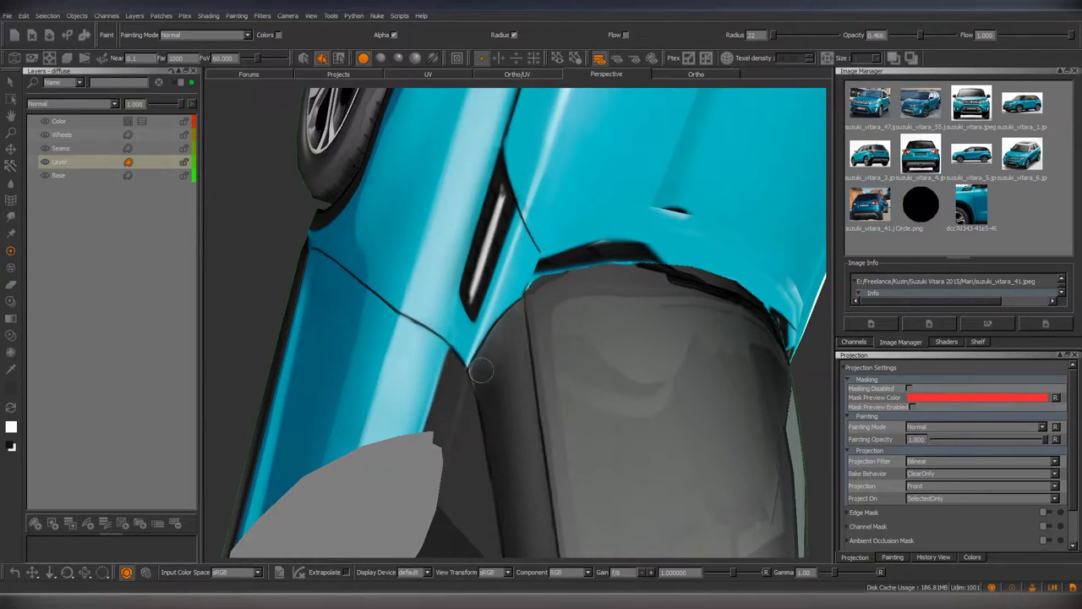
Blur around the vent, then sample the cyan body and dark grey trim colours.
key("b")
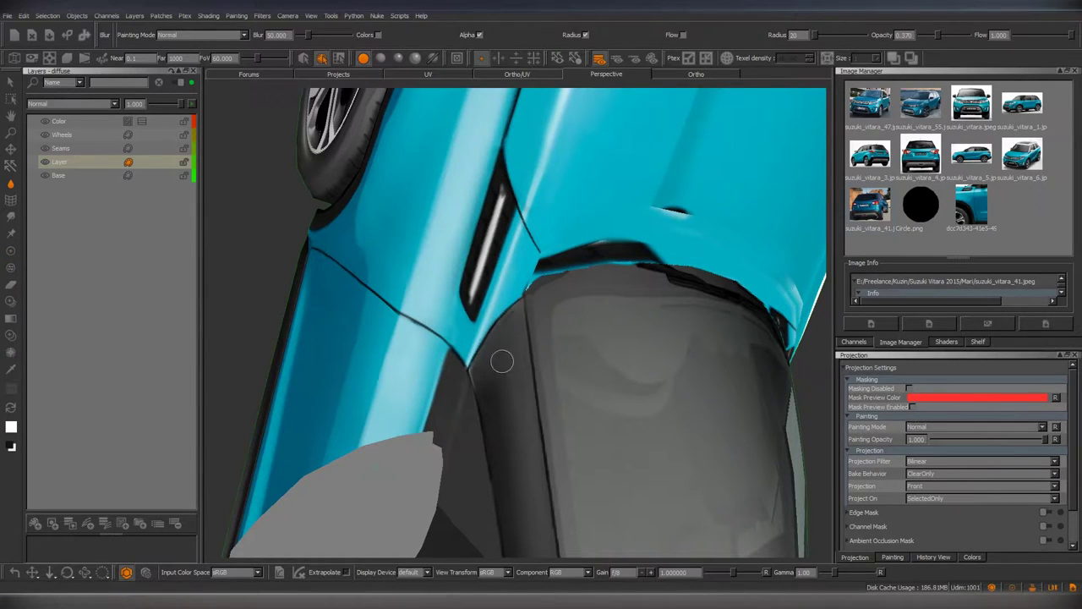
left_click_drag(502, 362, 514, 282, "alt")
key("c")
left_click(510, 339)
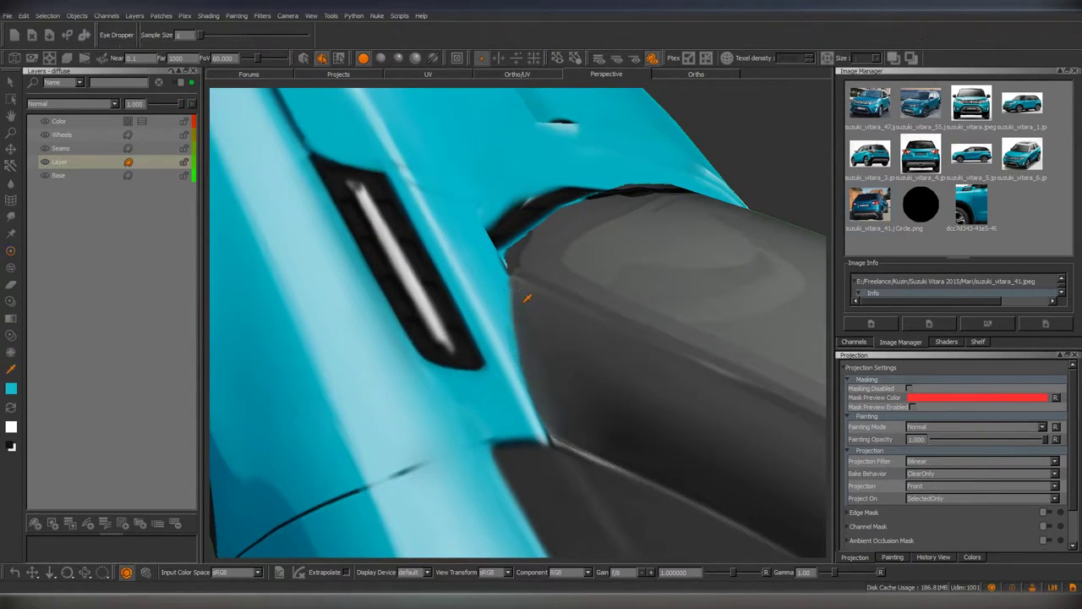
left_click(575, 432)
Work over the fender, vent, mirror and hood edges from several angles.
left_click_drag(572, 435, 493, 301, "alt")
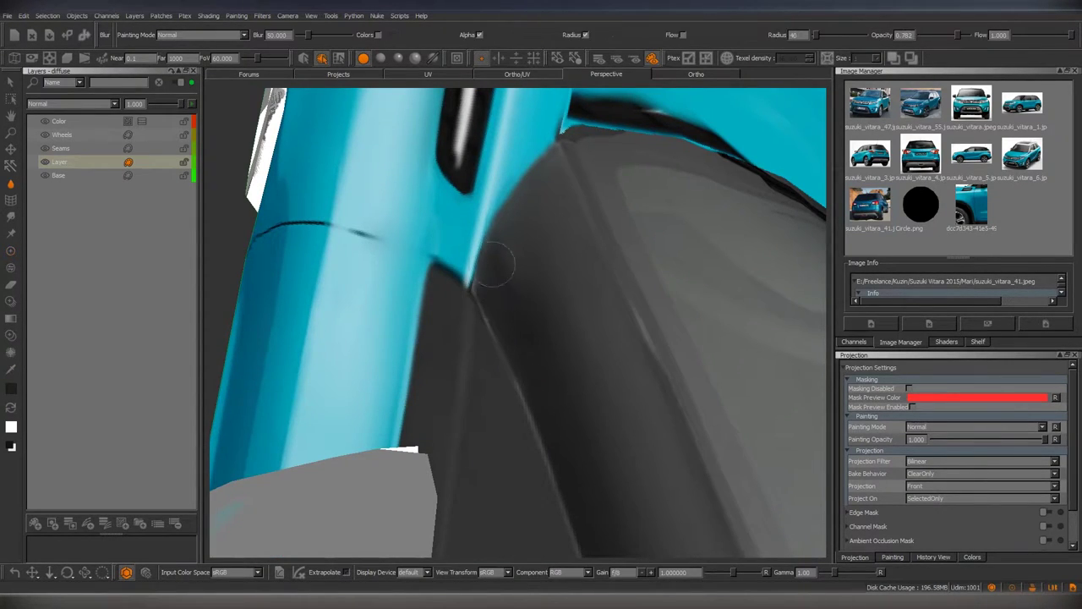
left_click_drag(488, 247, 537, 309, "alt")
mouse_move(541, 368)
left_mouse_down("alt")
mouse_move(563, 392)
mouse_move(515, 212)
left_mouse_up("alt")
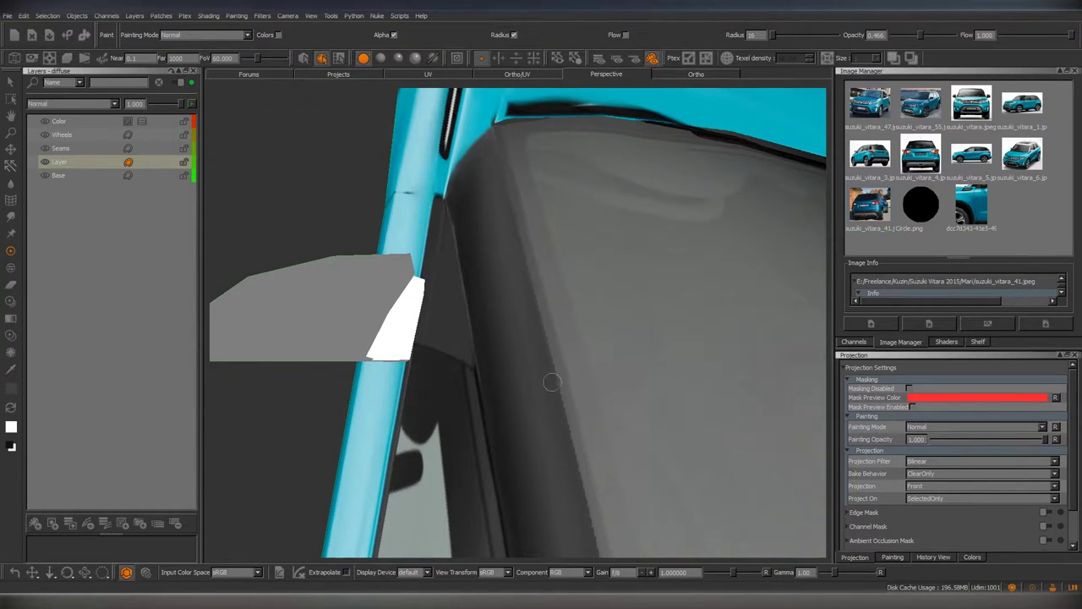
left_click_drag(551, 382, 508, 243, "alt")
left_click_drag(495, 181, 542, 343, "alt")
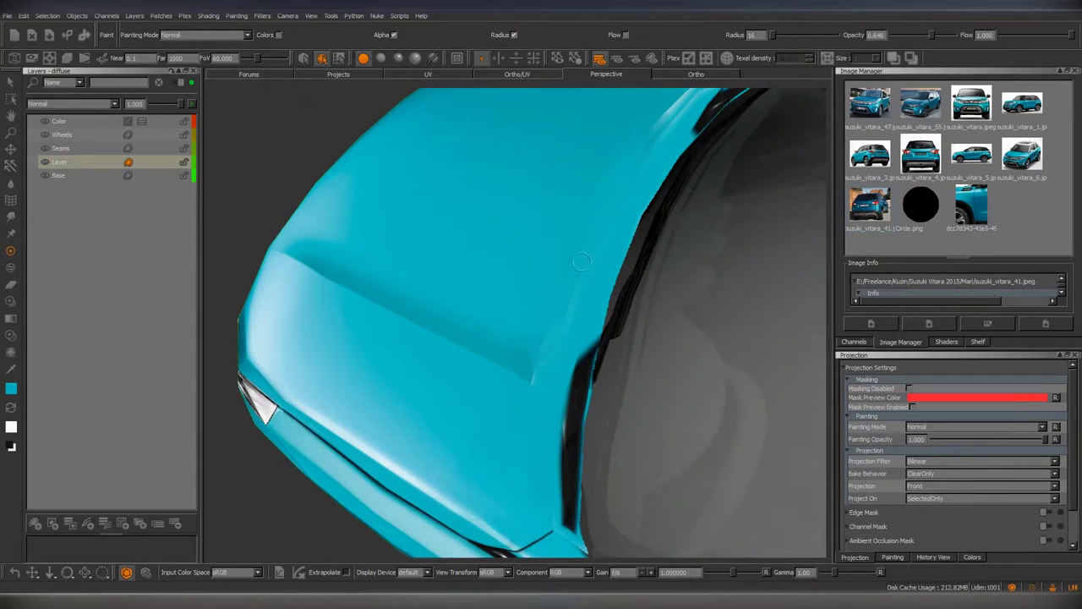
left_click_drag(582, 262, 578, 280, "alt")
mouse_move(535, 332)
left_mouse_down("alt")
mouse_move(602, 336)
mouse_move(575, 256)
mouse_move(535, 359)
mouse_move(544, 370)
mouse_move(512, 334)
mouse_move(507, 406)
mouse_move(541, 305)
mouse_move(512, 313)
mouse_move(526, 363)
left_mouse_up("alt")
Resample colour, blur and repaint along the hood's front edge, fender and headlight.
key("c")
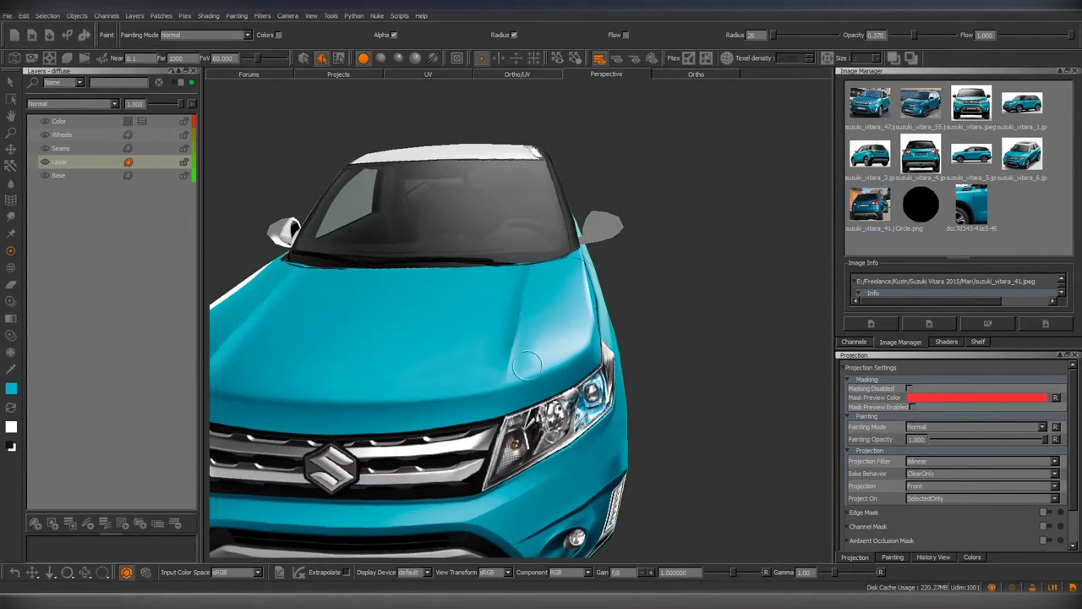
mouse_move(581, 291)
left_mouse_down("alt")
mouse_move(511, 282)
mouse_move(524, 343)
left_mouse_up("alt")
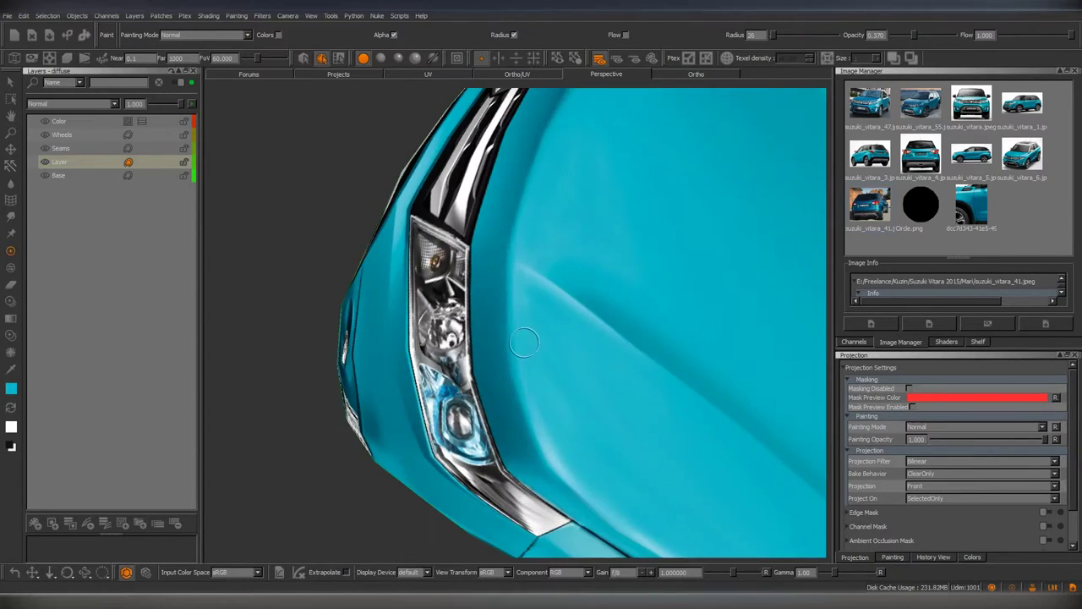
mouse_move(564, 389)
left_mouse_down("alt")
mouse_move(544, 322)
mouse_move(558, 364)
mouse_move(498, 314)
left_mouse_up("alt")
key("b")
mouse_move(471, 480)
left_mouse_down("alt")
mouse_move(527, 316)
mouse_move(509, 298)
mouse_move(500, 244)
mouse_move(538, 314)
left_mouse_up("alt")
key("e")
key("p")
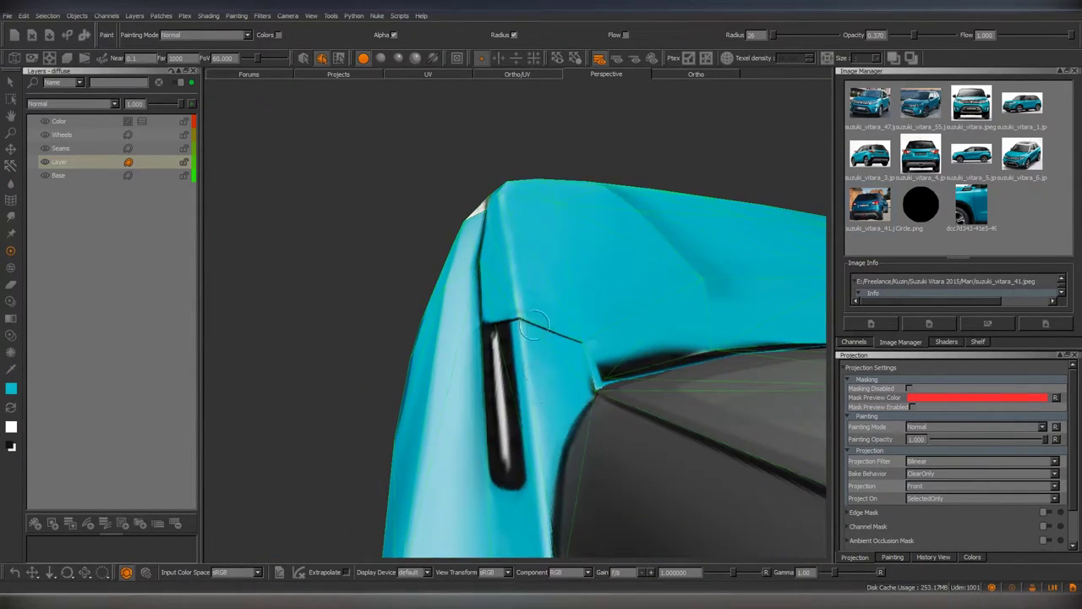
mouse_move(540, 383)
left_mouse_down("alt")
mouse_move(532, 301)
mouse_move(552, 257)
mouse_move(518, 269)
left_mouse_up("alt")
mouse_move(542, 357)
left_mouse_down("alt")
mouse_move(524, 210)
mouse_move(539, 373)
mouse_move(595, 322)
mouse_move(539, 363)
mouse_move(516, 306)
left_mouse_up("alt")
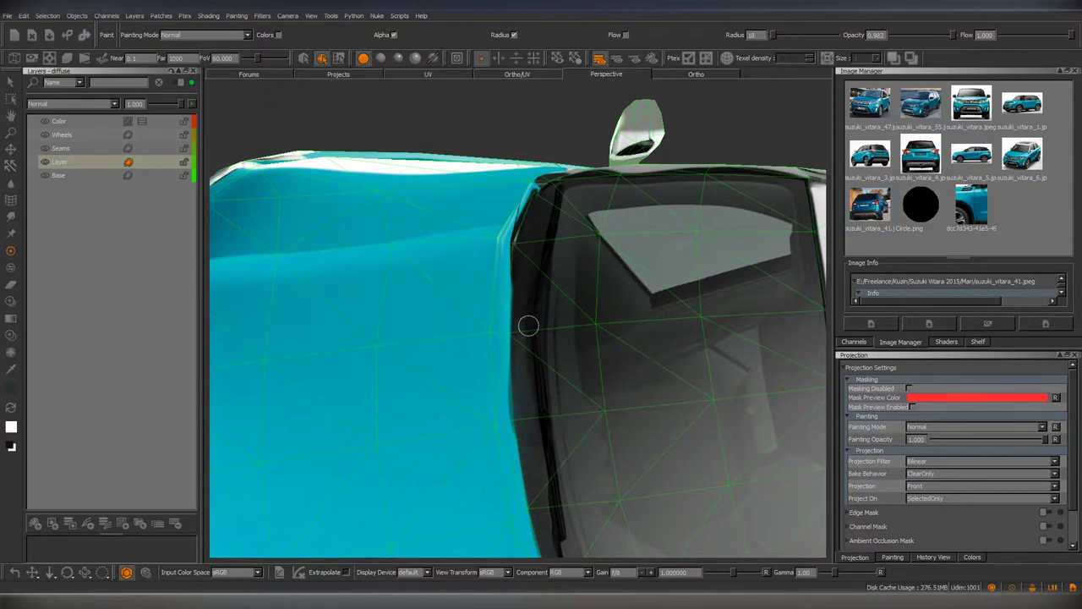
mouse_move(526, 291)
left_mouse_down("alt")
mouse_move(514, 411)
mouse_move(502, 347)
mouse_move(517, 380)
mouse_move(470, 340)
mouse_move(519, 309)
left_mouse_up("alt")
Select the strip of faces along the hood-to-windshield edge.
key("c")
key("s")
left_click(609, 528)
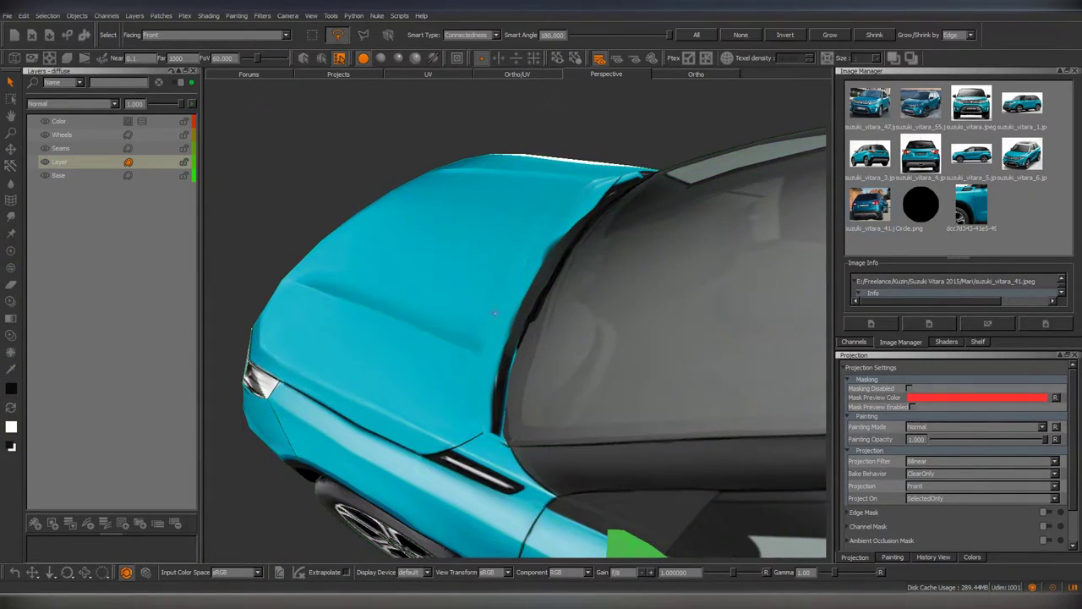
mouse_move(609, 528)
left_mouse_down("alt")
mouse_move(499, 397)
mouse_move(553, 363)
mouse_move(575, 299)
mouse_move(525, 364)
mouse_move(483, 381)
mouse_move(581, 296)
left_mouse_up("alt")
key("p")
In the Ortho top view, erase and repaint cyan over the dark gap on the hood side.
mouse_move(544, 386)
left_mouse_down("alt")
mouse_move(583, 333)
mouse_move(543, 344)
mouse_move(516, 331)
left_mouse_up("alt")
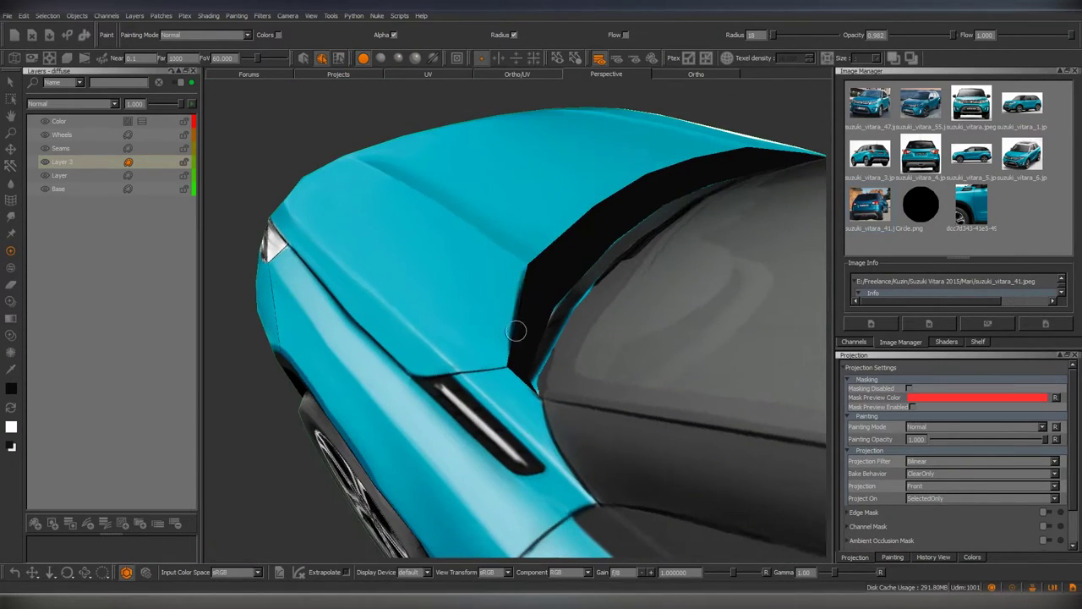
key("F5")
key("F3")
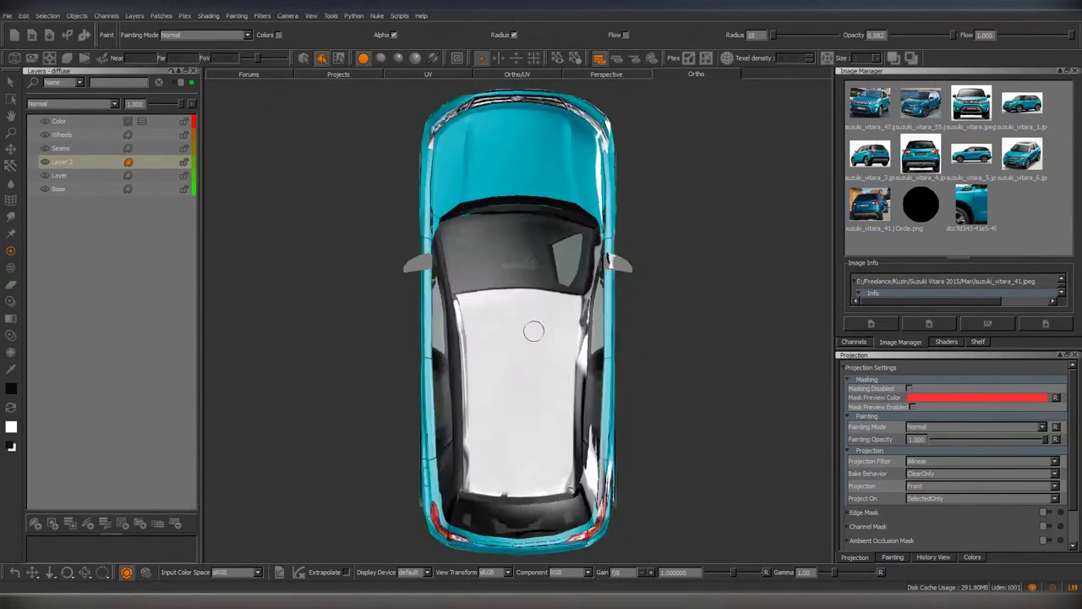
scroll(617, 288, "up", 5)
left_click_drag(616, 288, 561, 290, "alt")
scroll(725, 299, "down", 3)
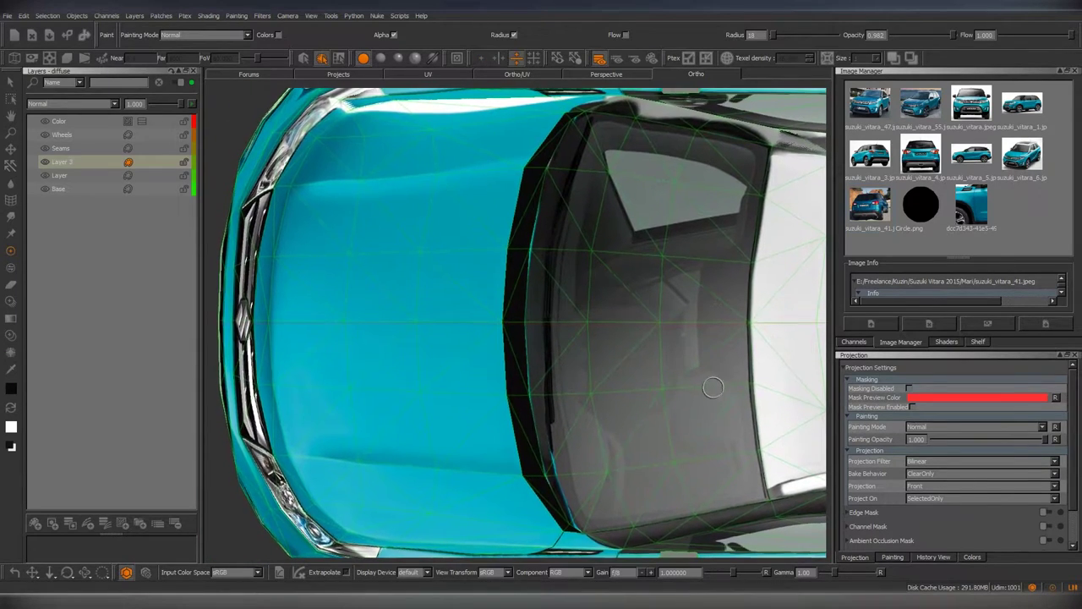
scroll(536, 249, "up", 5)
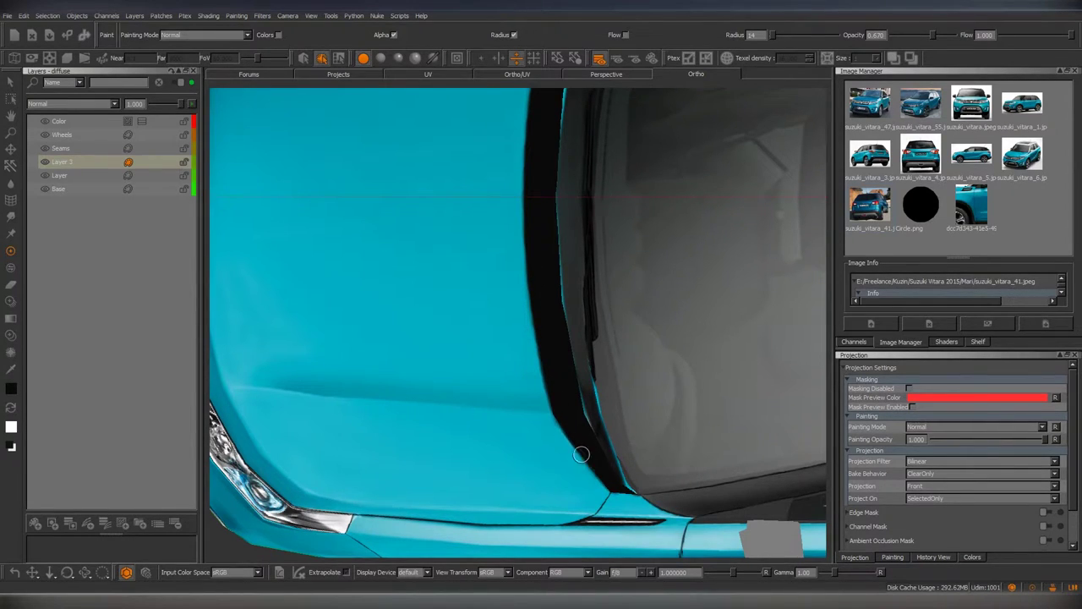
key("e")
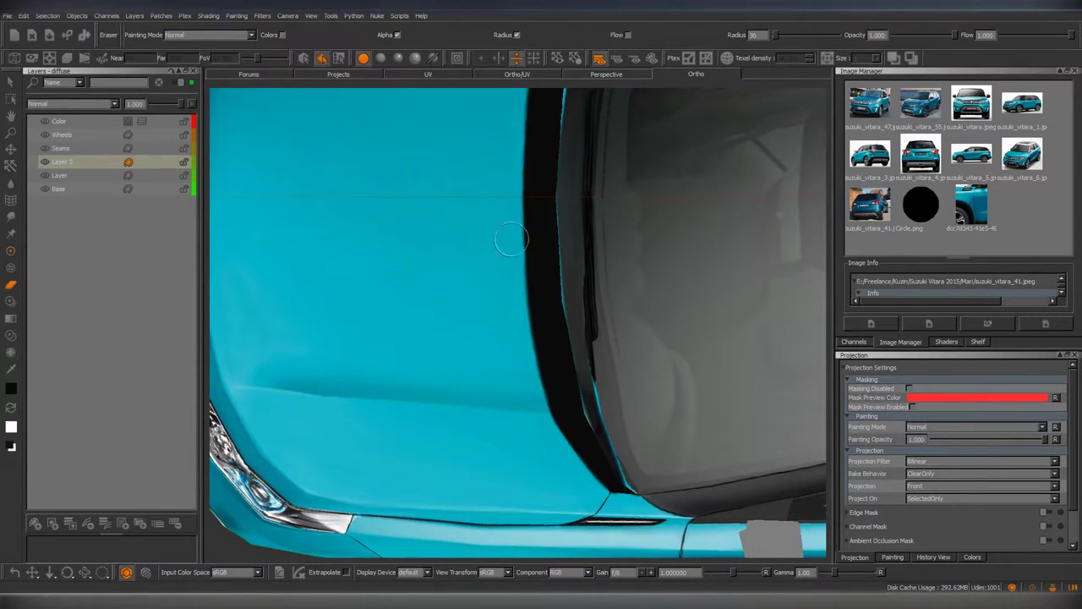
key("p")
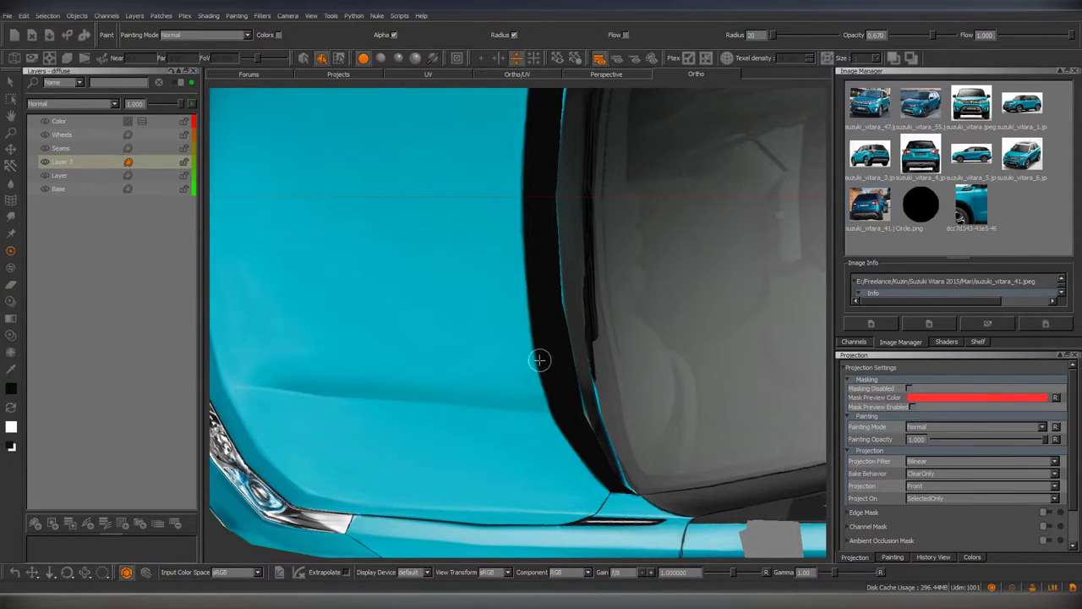
left_click_drag(592, 495, 570, 434)
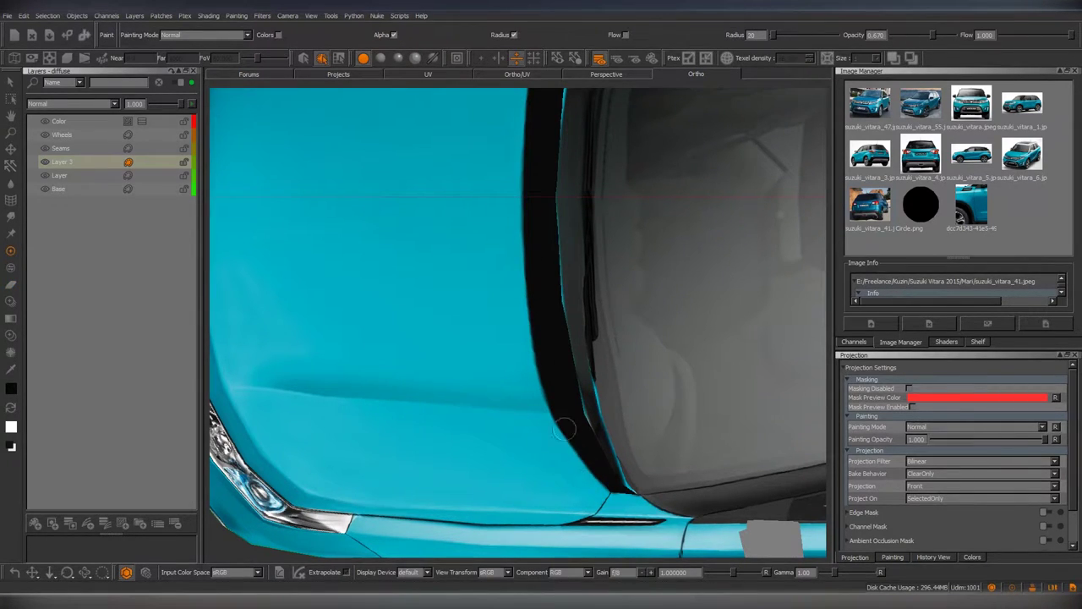
Return to Perspective and inspect the hood edge and windshield pillar for painting.
key("Tab")
scroll(538, 377, "up", 5)
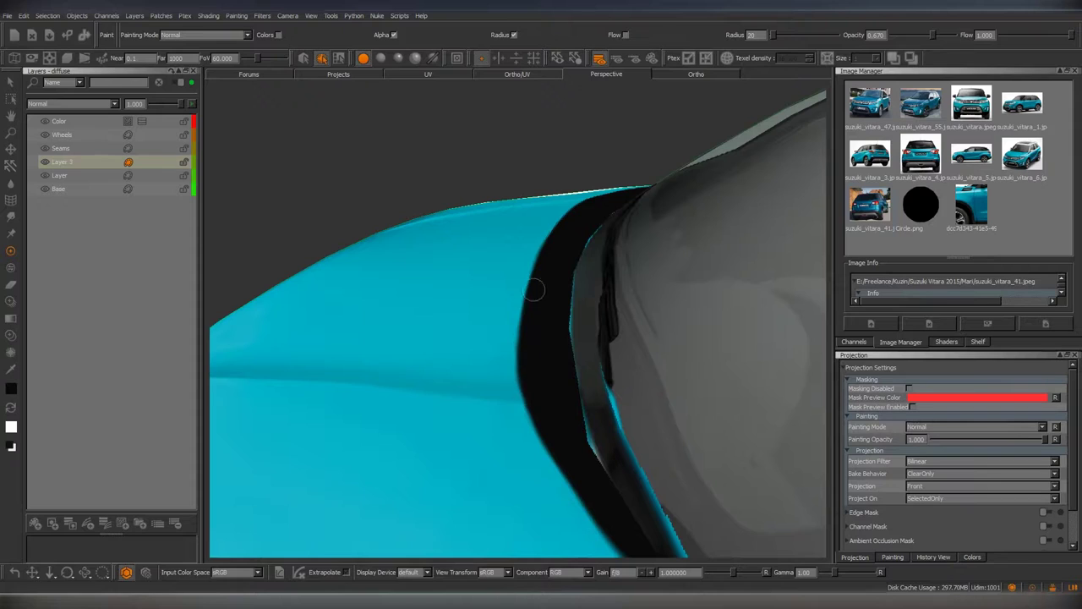
middle_click_drag(591, 508, 518, 371)
middle_click_drag(521, 323, 449, 381)
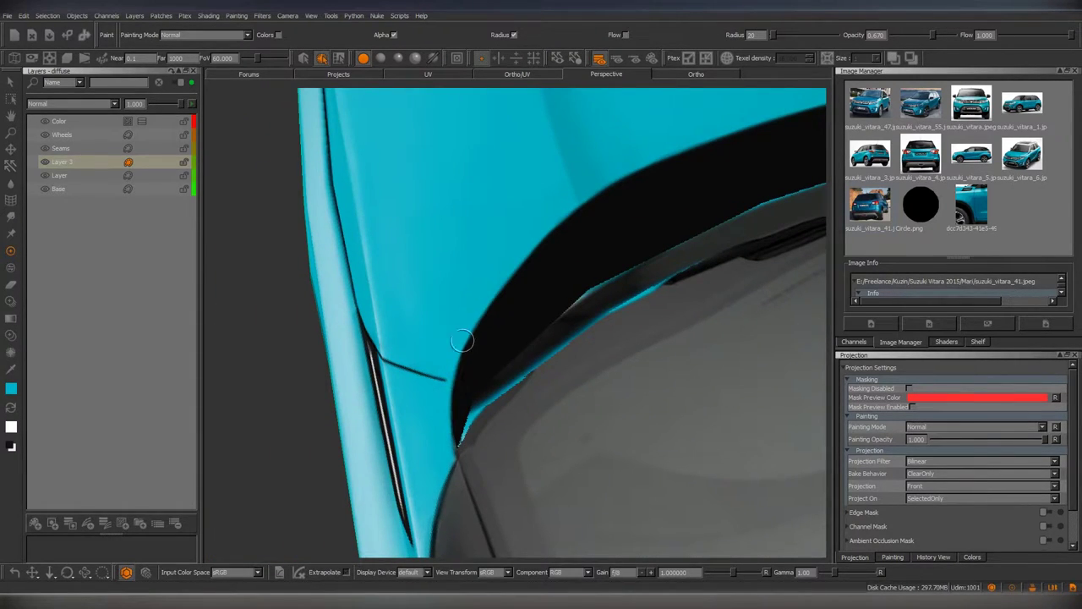
mouse_move(463, 340)
middle_mouse_down()
mouse_move(574, 468)
mouse_move(499, 417)
middle_mouse_up()
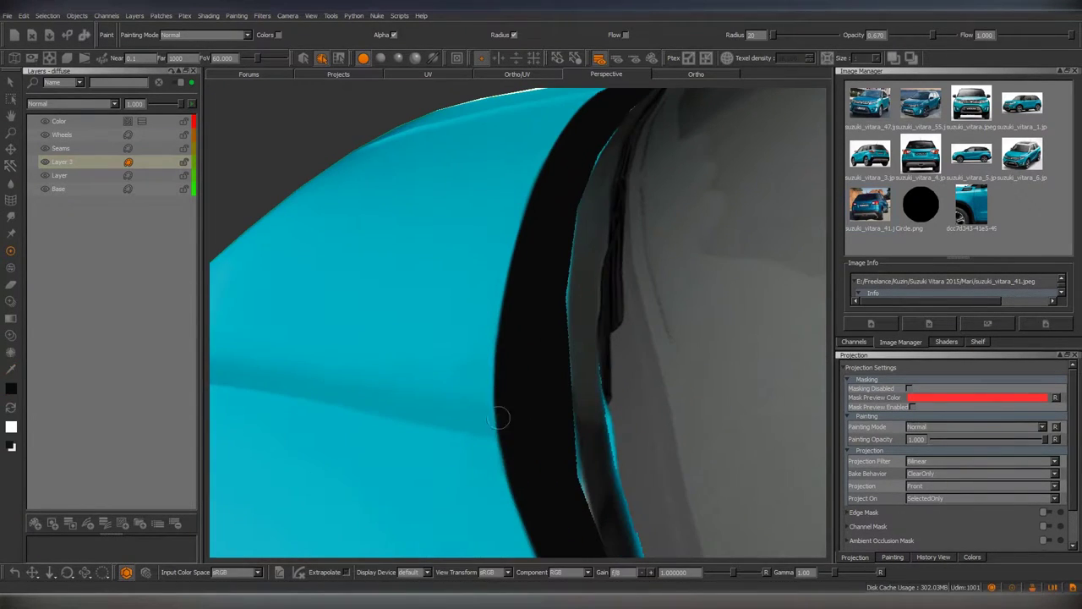
mouse_move(512, 474)
middle_mouse_down()
mouse_move(556, 422)
mouse_move(517, 440)
mouse_move(534, 271)
mouse_move(533, 386)
middle_mouse_up()
key("p")
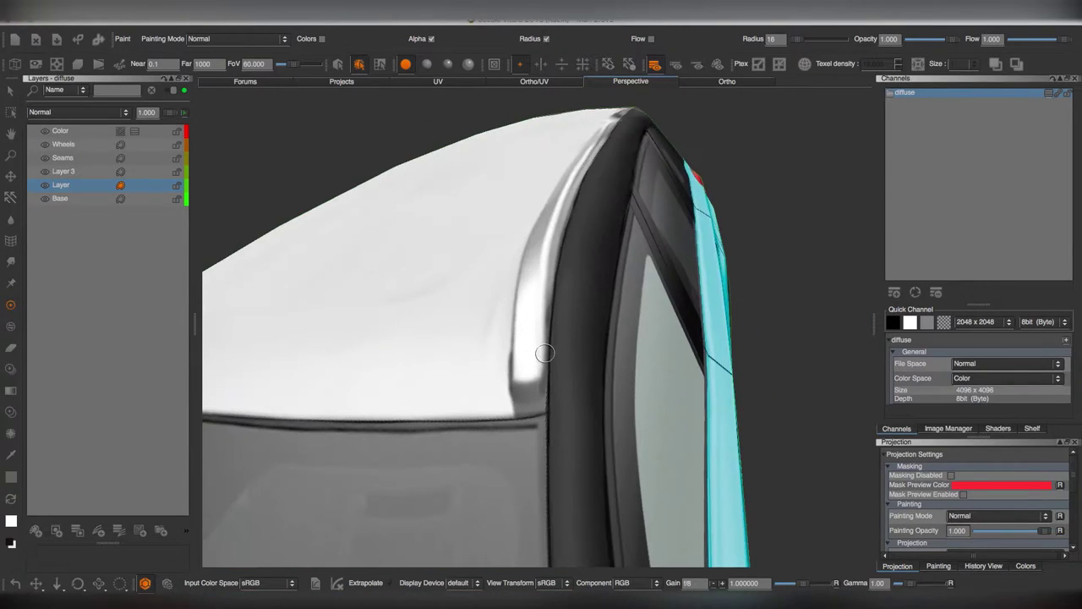
Orbit around the roof pillar to a close view of the cyan body.
middle_click_drag(562, 345, 538, 356)
mouse_move(552, 300)
middle_mouse_down()
mouse_move(525, 302)
mouse_move(532, 331)
mouse_move(525, 290)
middle_mouse_up()
middle_click_drag(507, 356, 538, 341)
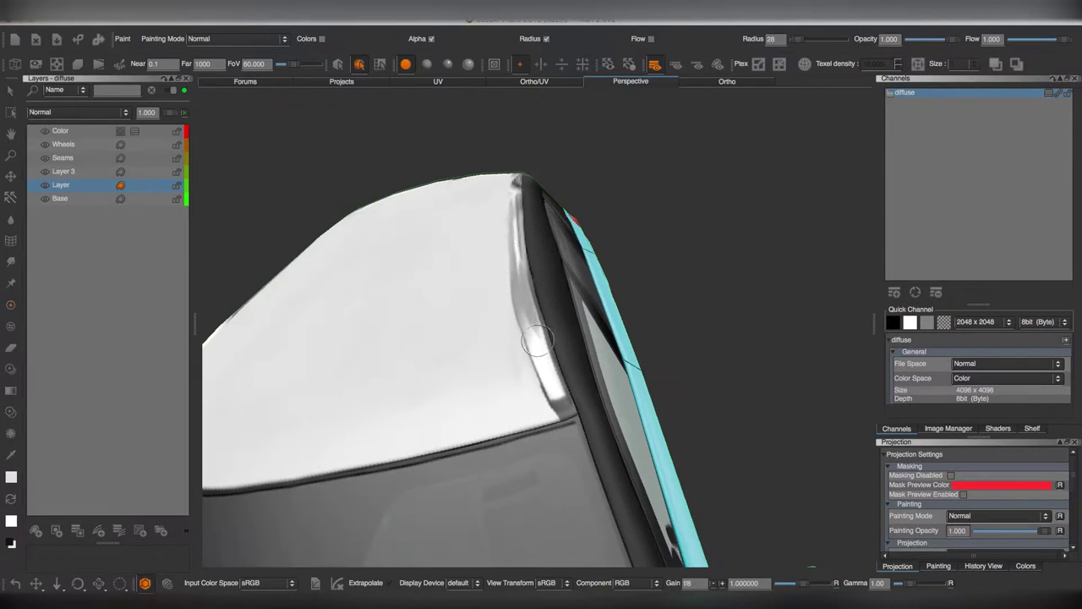
mouse_move(504, 247)
middle_mouse_down()
mouse_move(518, 305)
mouse_move(524, 288)
middle_mouse_up()
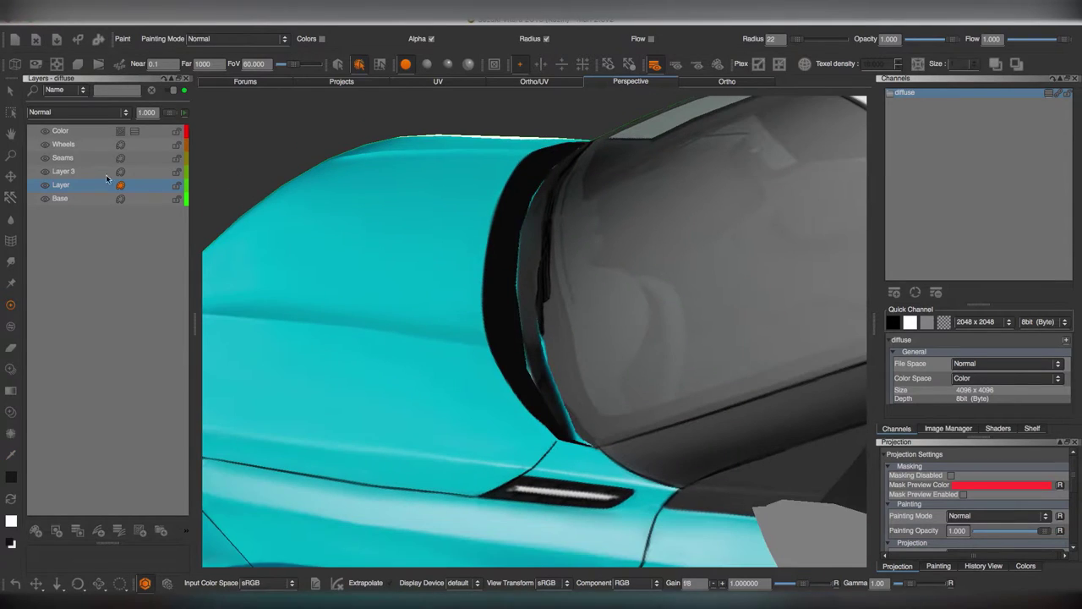
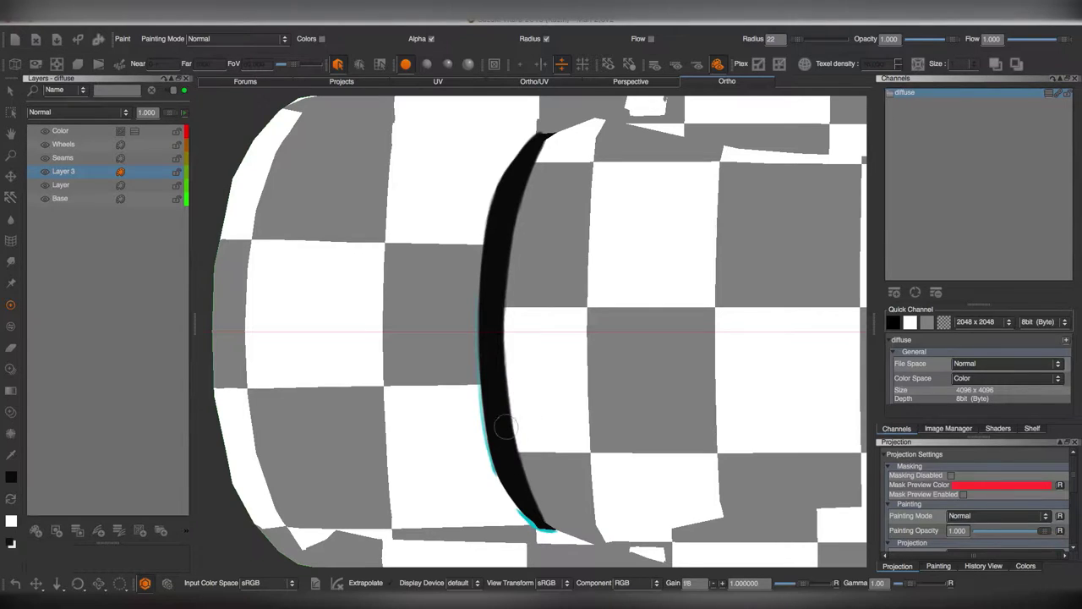
Orbit close around the black windshield stroke, toggling Painting Mode to Clear and back to Normal.
left_click(631, 81)
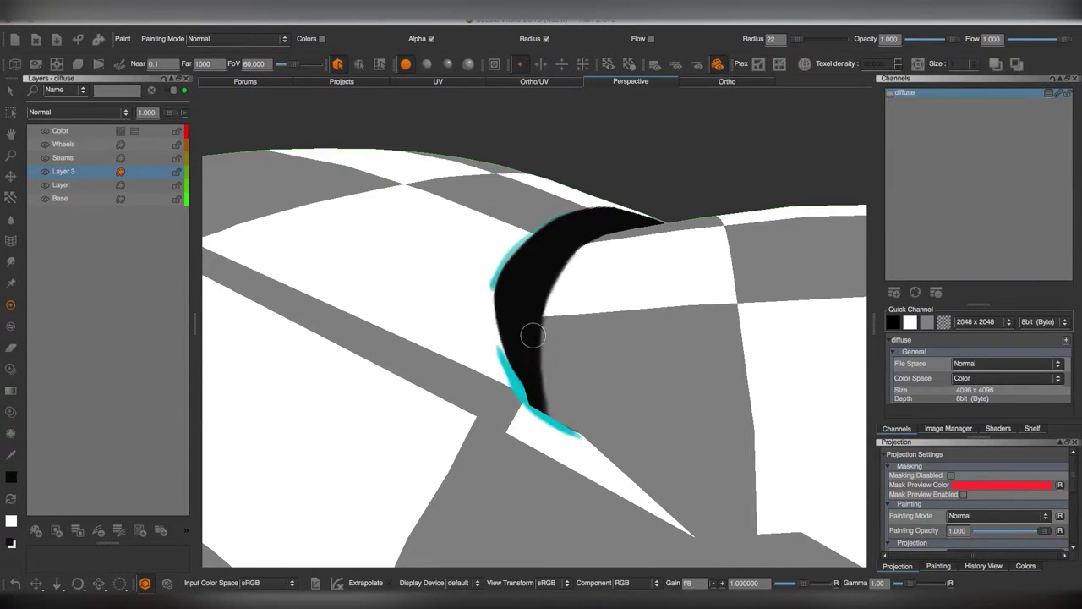
right_click_drag(532, 336, 553, 337)
middle_click_drag(511, 268, 511, 305)
scroll(510, 357, "up", 5)
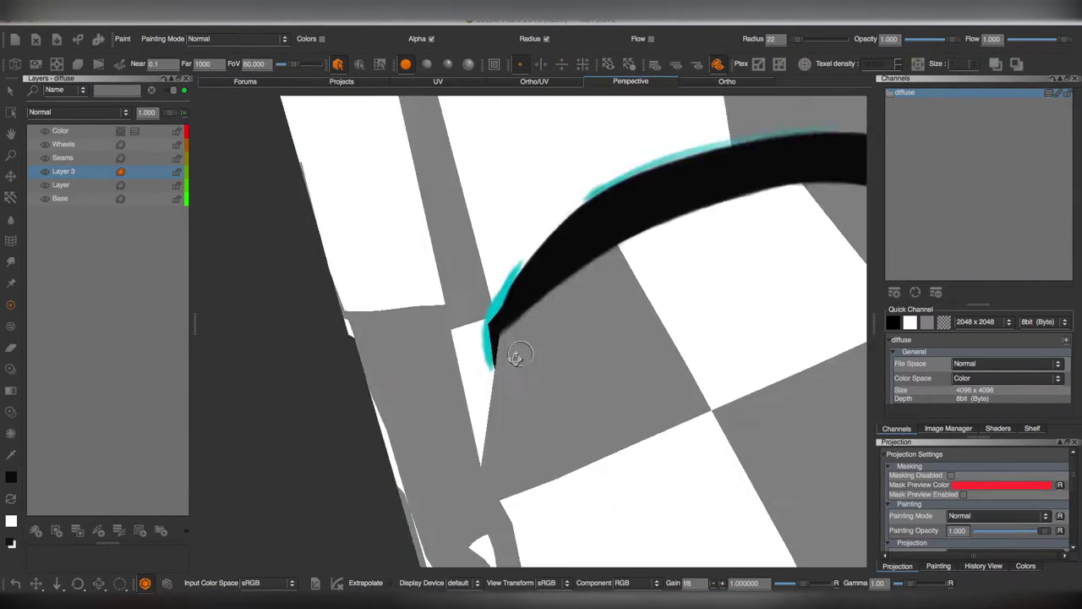
scroll(485, 348, "up", 2)
mouse_move(477, 354)
middle_mouse_down()
mouse_move(522, 358)
mouse_move(549, 322)
mouse_move(517, 396)
mouse_move(529, 348)
middle_mouse_up()
key("e")
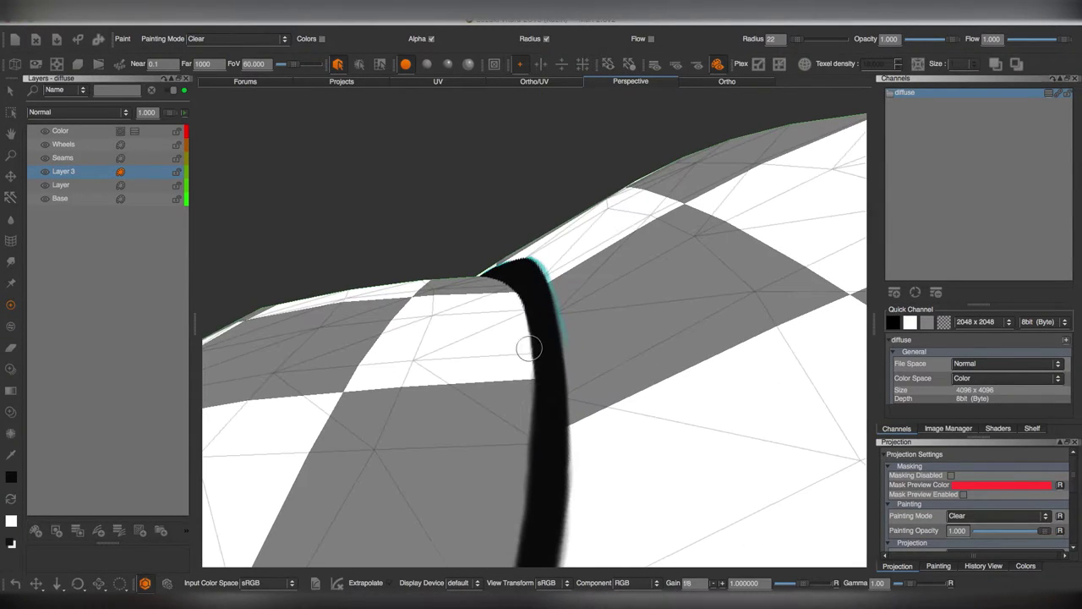
middle_click_drag(522, 403, 498, 250)
key("e")
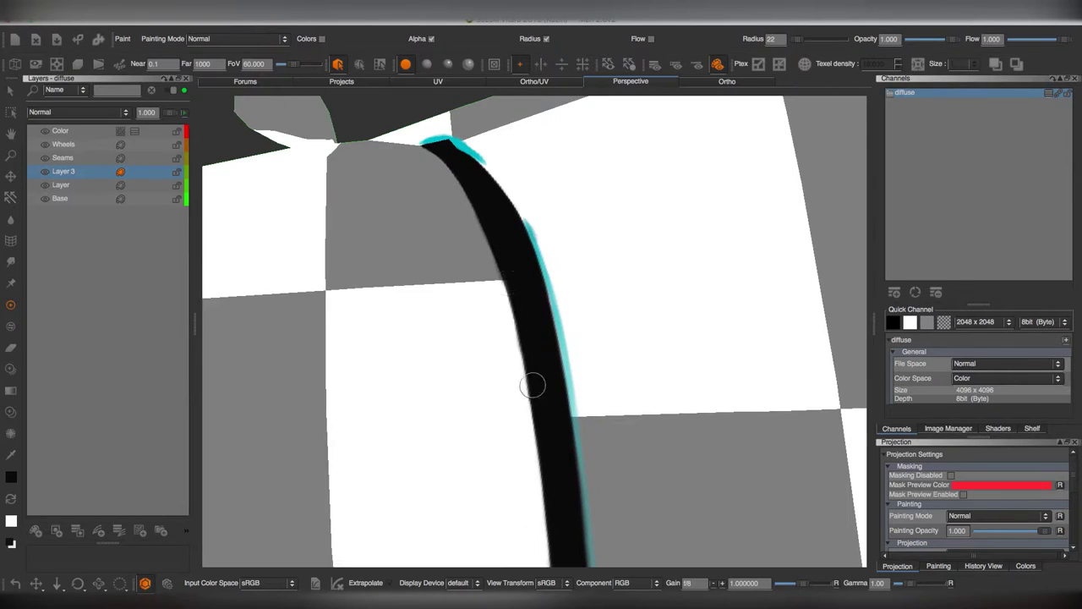
mouse_move(533, 386)
middle_mouse_down()
mouse_move(567, 270)
mouse_move(507, 334)
middle_mouse_up()
Marquee-select the windshield faces and orbit the car to check the green selection.
key("s")
left_click_drag(533, 311, 583, 304)
middle_click_drag(583, 305, 662, 335)
mouse_move(626, 290)
left_mouse_down("alt")
mouse_move(472, 369)
mouse_move(561, 333)
left_mouse_up("alt")
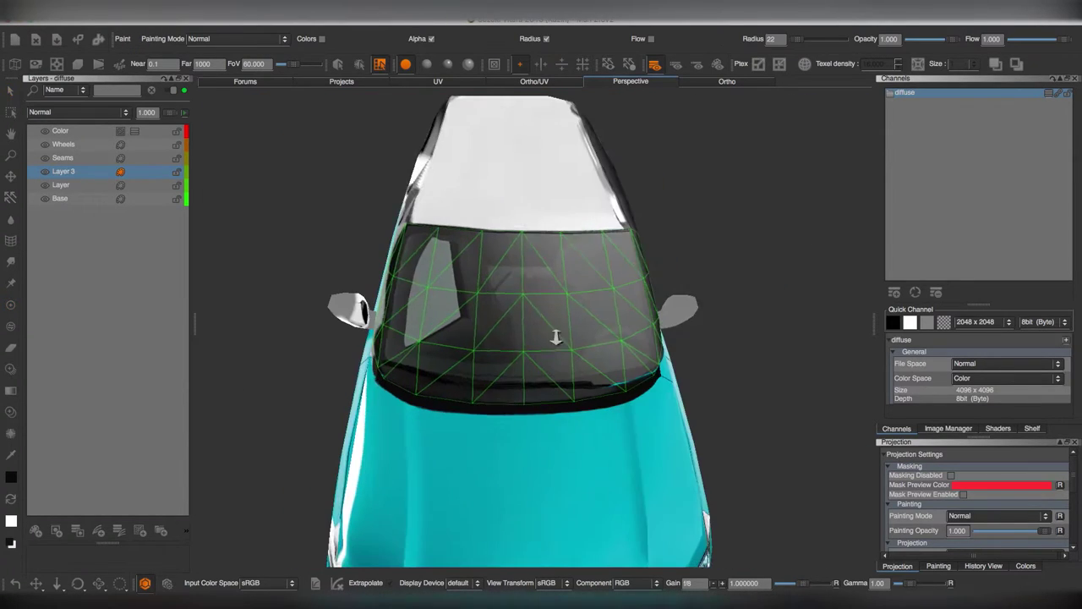
Isolate the selected windshield faces in ortho view and add Layer 4 with the reference photos shown.
right_click(496, 242)
left_click(525, 288)
left_click(727, 81)
left_click(72, 185)
key("ctrl+shift+n")
left_click(948, 428)
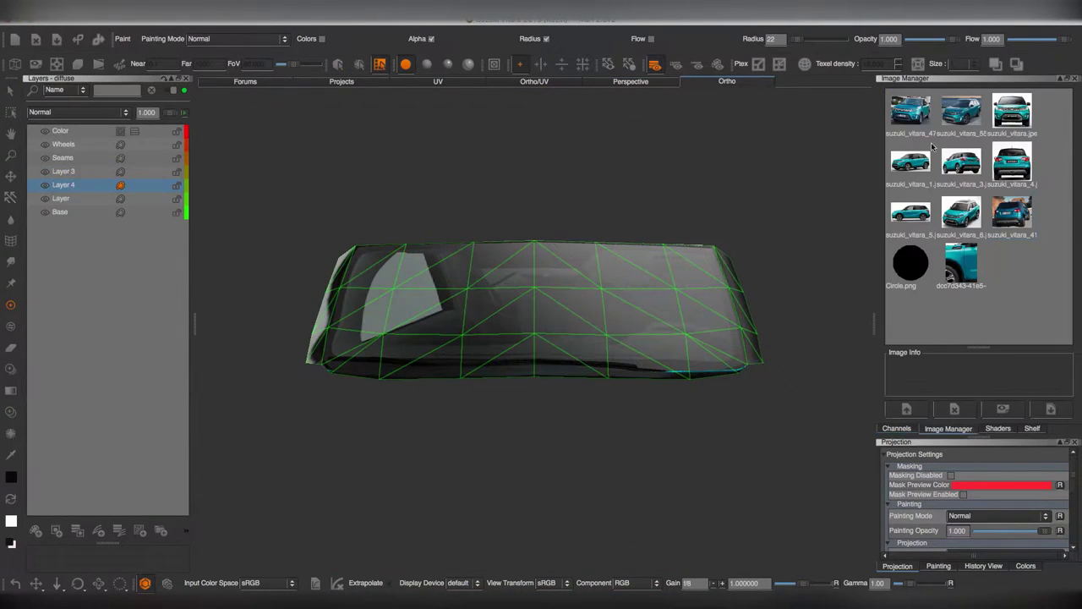
Project the car photo onto the windshield and stretch its edges and corners to fit.
left_click_drag(1012, 110, 533, 321)
key("b")
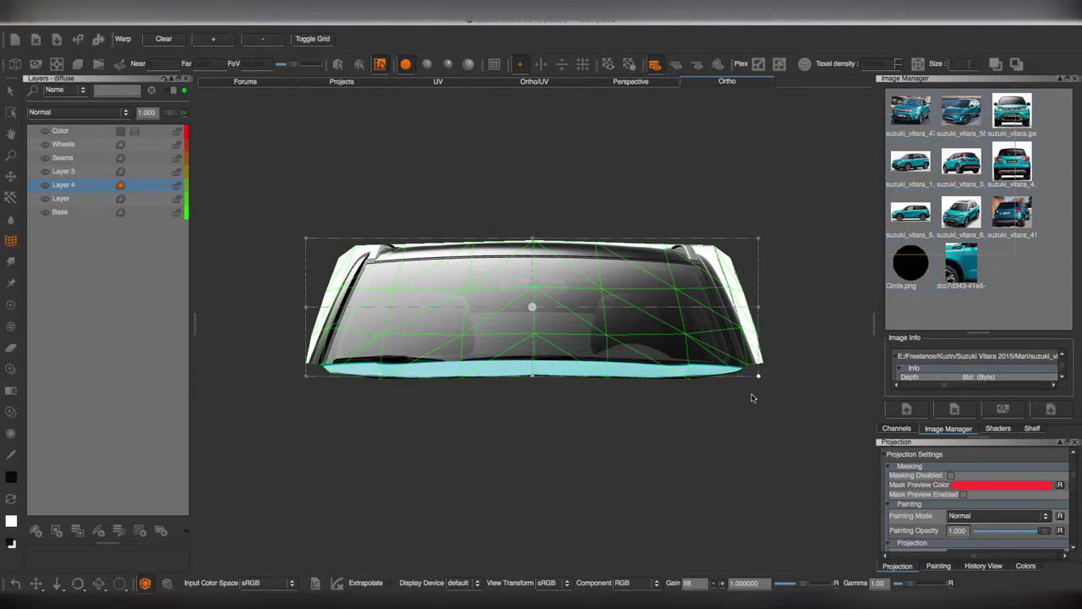
left_click_drag(752, 394, 761, 302)
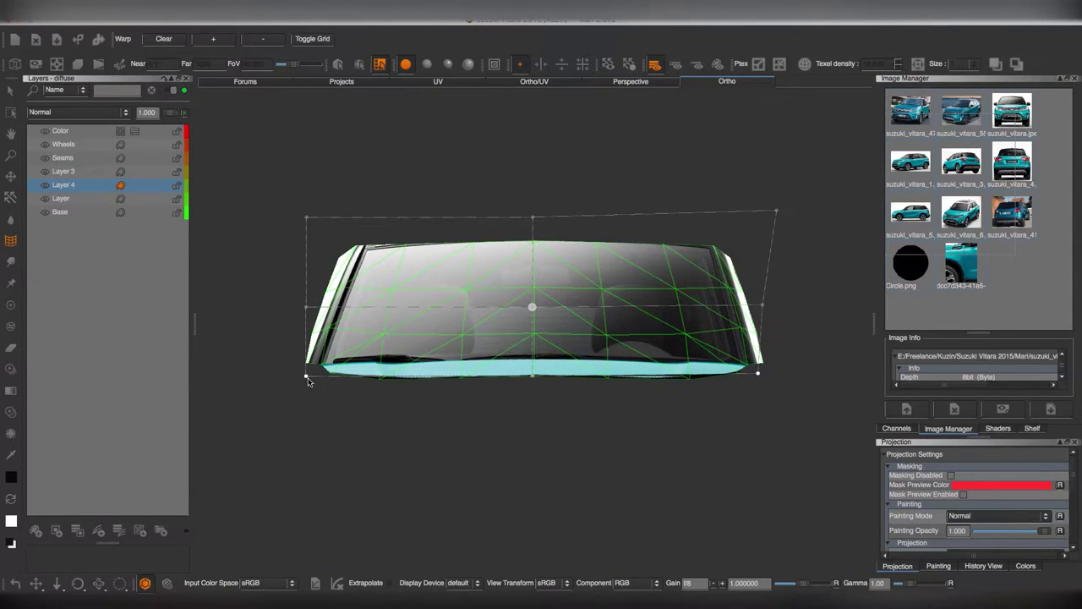
left_click_drag(532, 376, 530, 413)
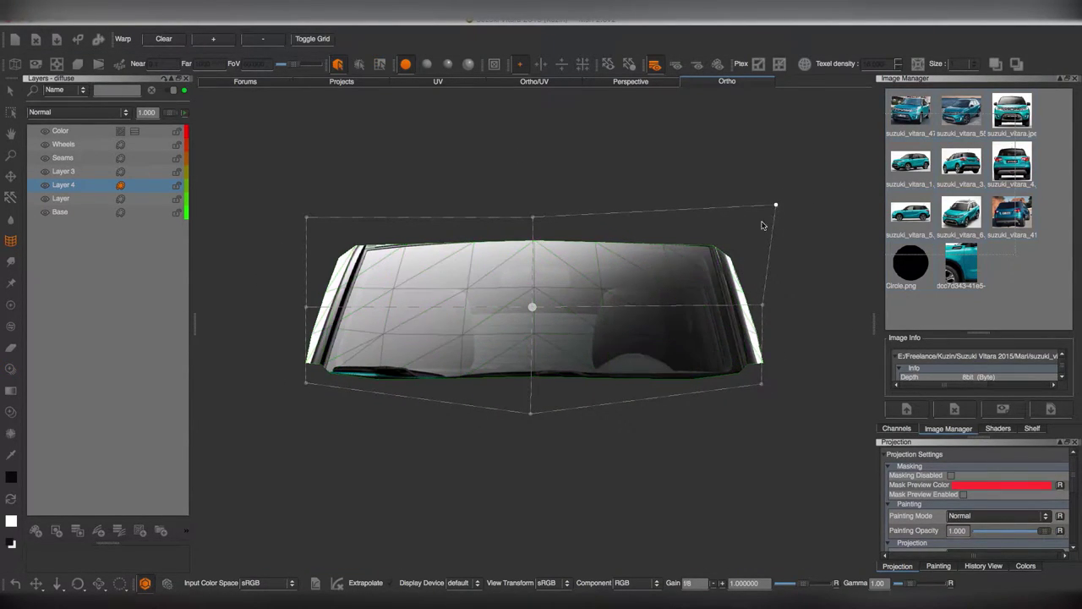
left_click_drag(532, 217, 531, 221)
left_click_drag(306, 218, 295, 206)
left_click_drag(531, 221, 528, 226)
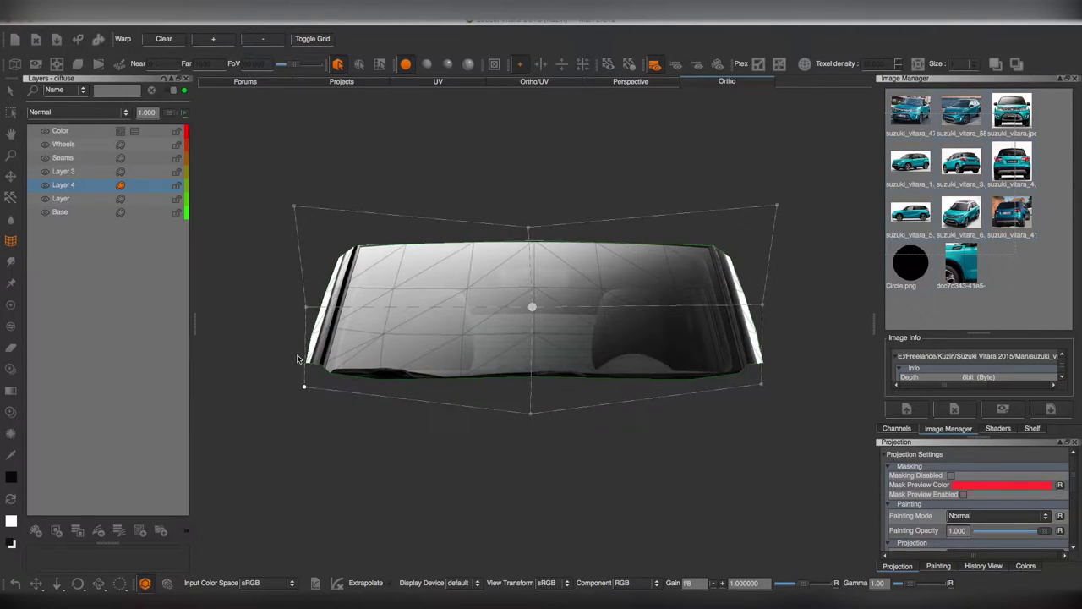
Nudge the seat shapes with the warp brush and darken the windshield's left pillar.
left_click(10, 261)
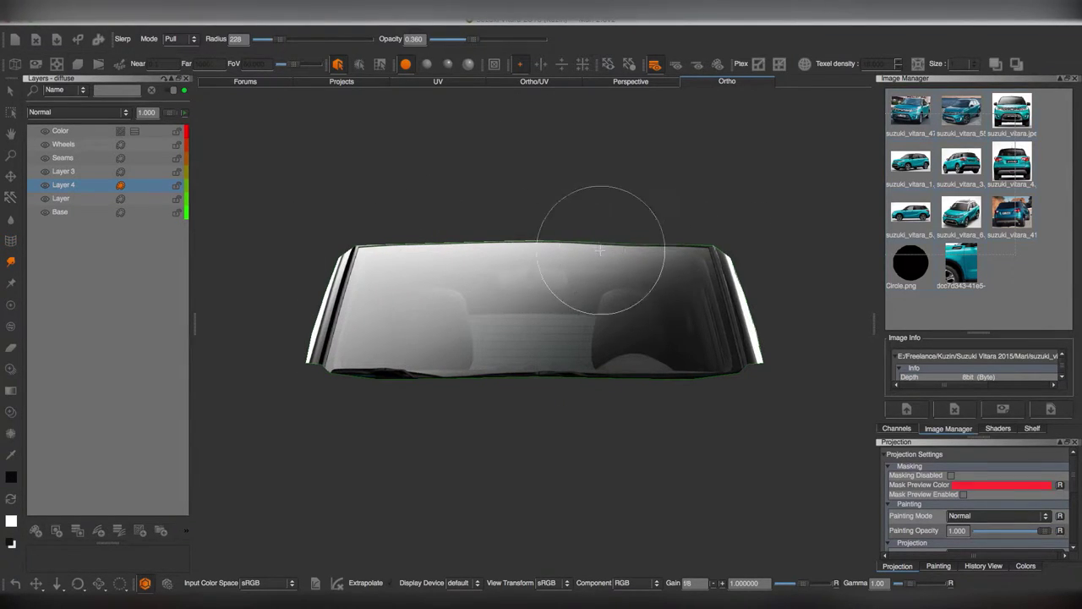
left_click_drag(483, 219, 459, 218)
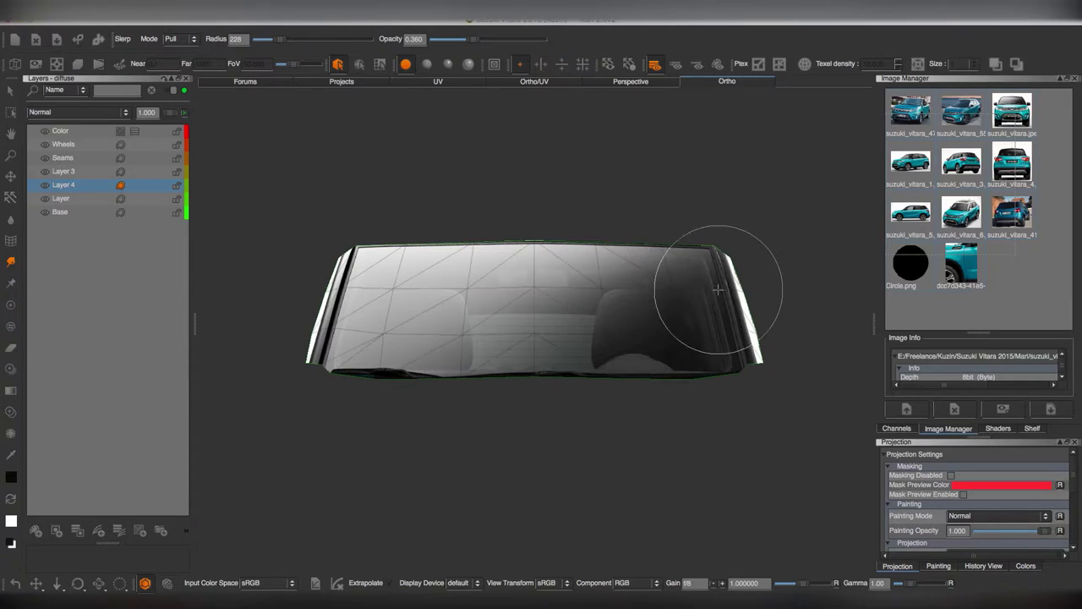
key("e")
left_click_drag(484, 333, 341, 242)
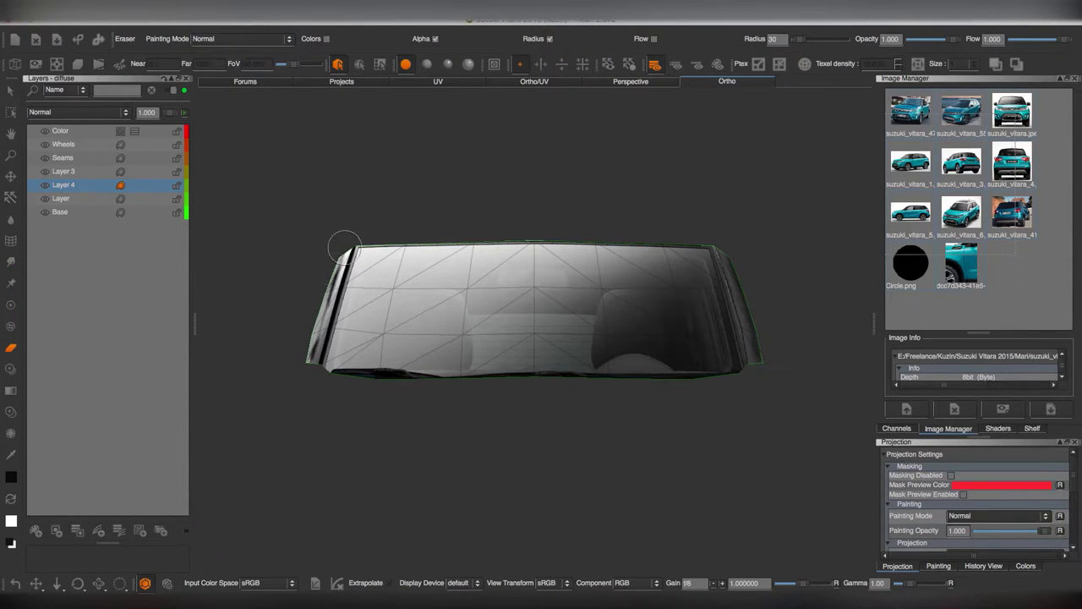
Darken the windshield's left edge from a flat-on orthographic view.
key("p")
left_click(665, 85)
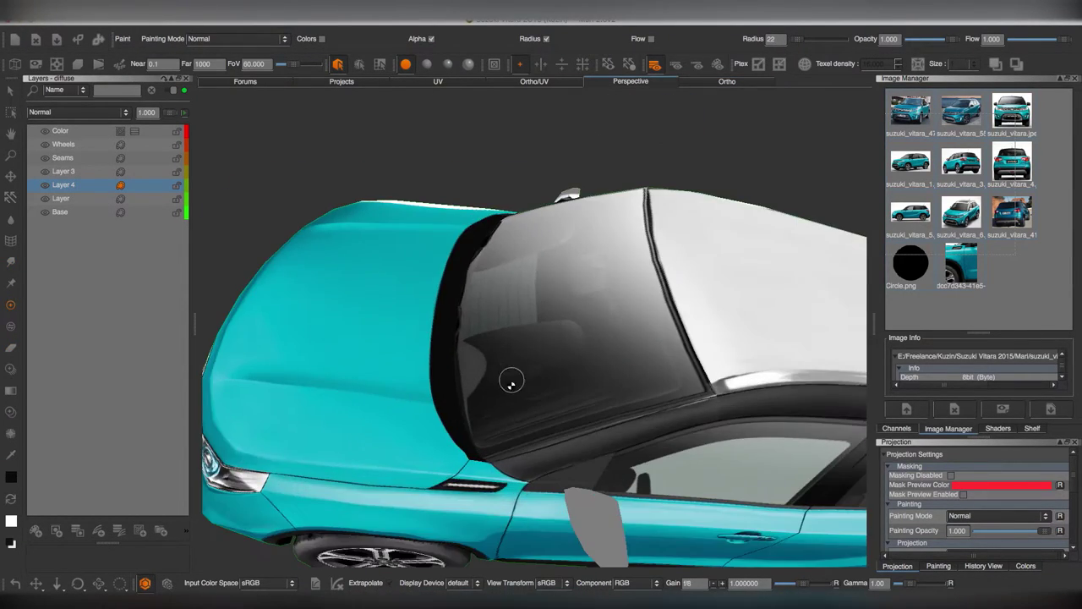
scroll(533, 359, "up", 5)
scroll(532, 334, "up", 3)
scroll(532, 338, "down", 3)
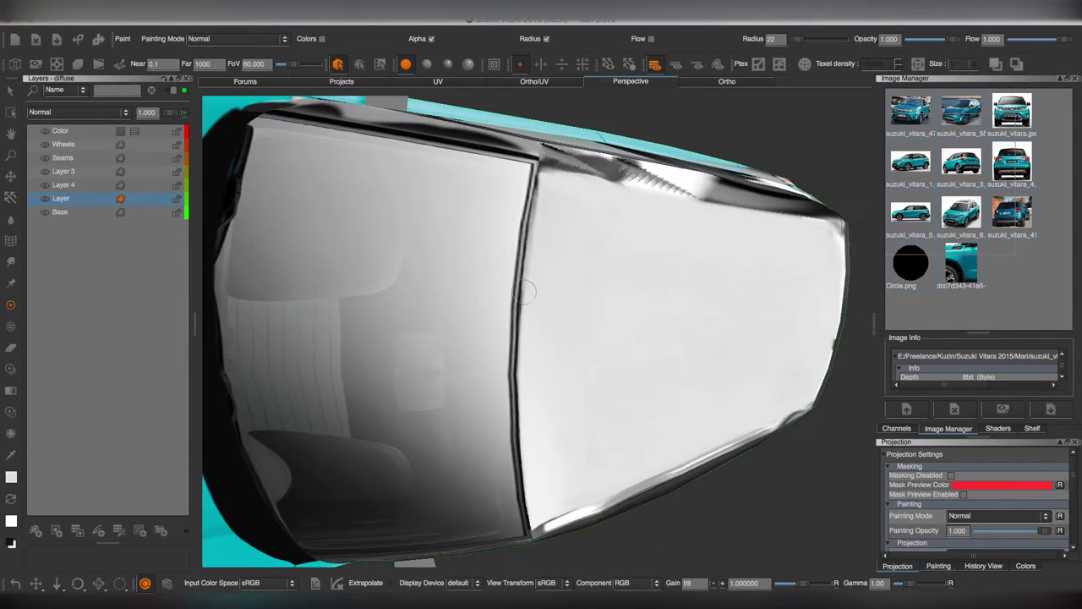
middle_click_drag(531, 338, 305, 251)
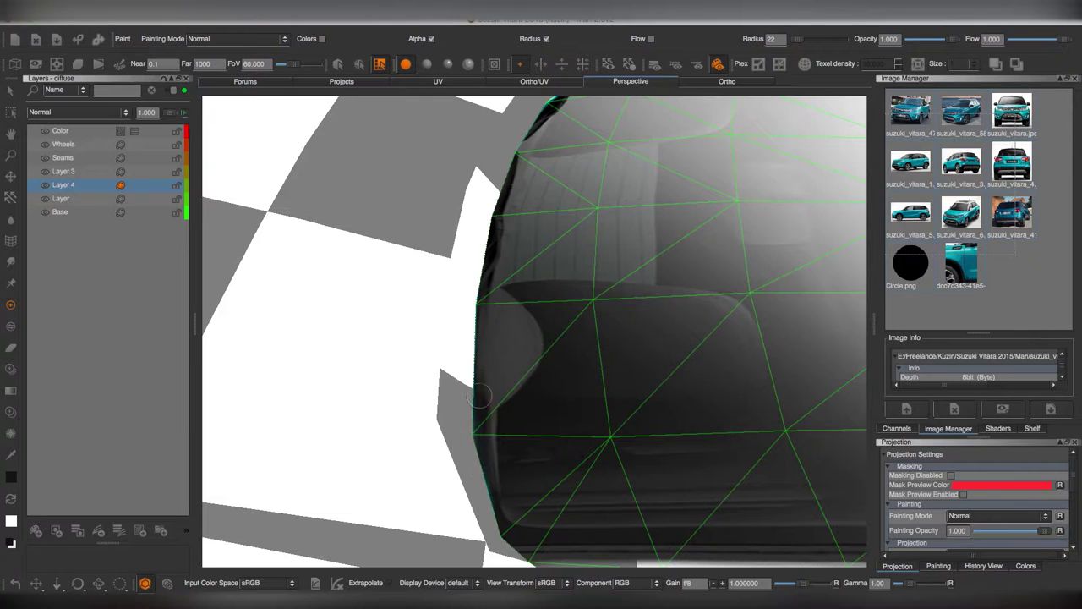
key("ctrl+Tab")
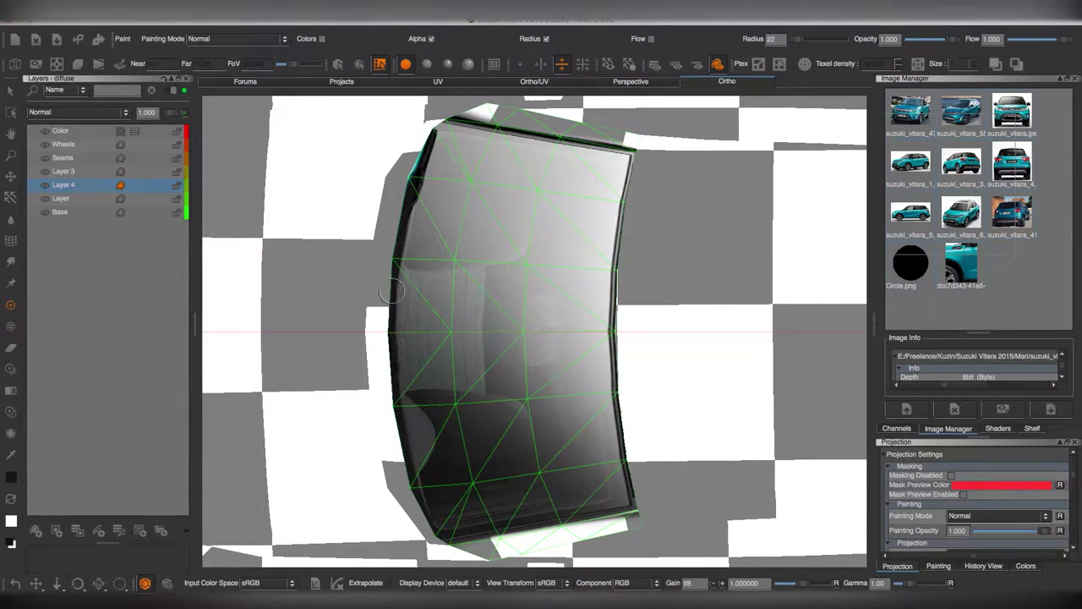
left_click_drag(417, 488, 406, 397)
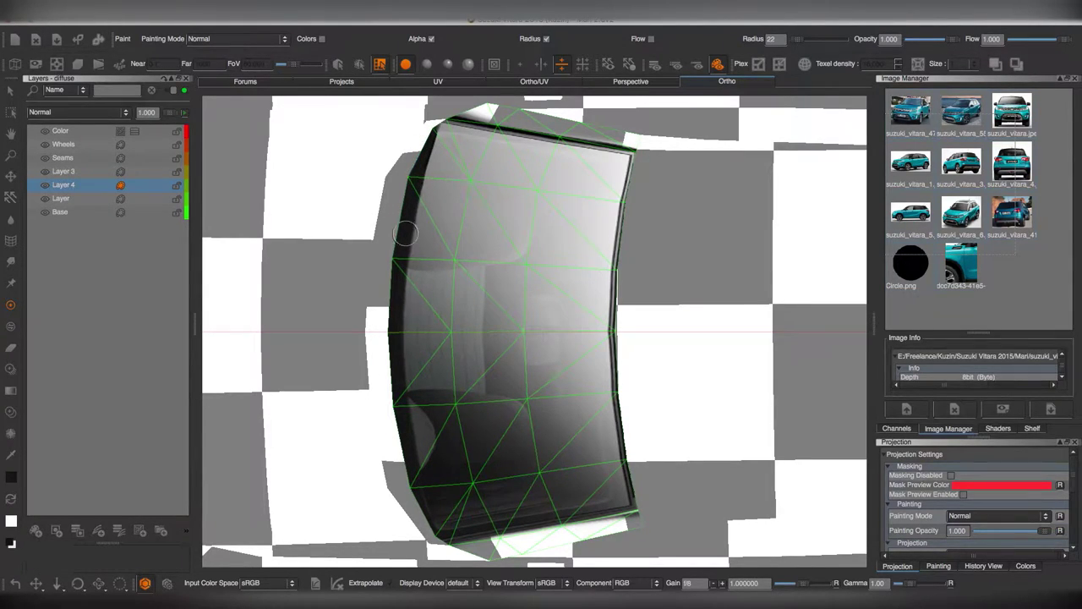
Check the windshield, roof and window edges from several perspective angles.
left_click(631, 82)
mouse_move(541, 322)
left_mouse_down("alt")
mouse_move(620, 332)
mouse_move(552, 320)
mouse_move(536, 296)
left_mouse_up("alt")
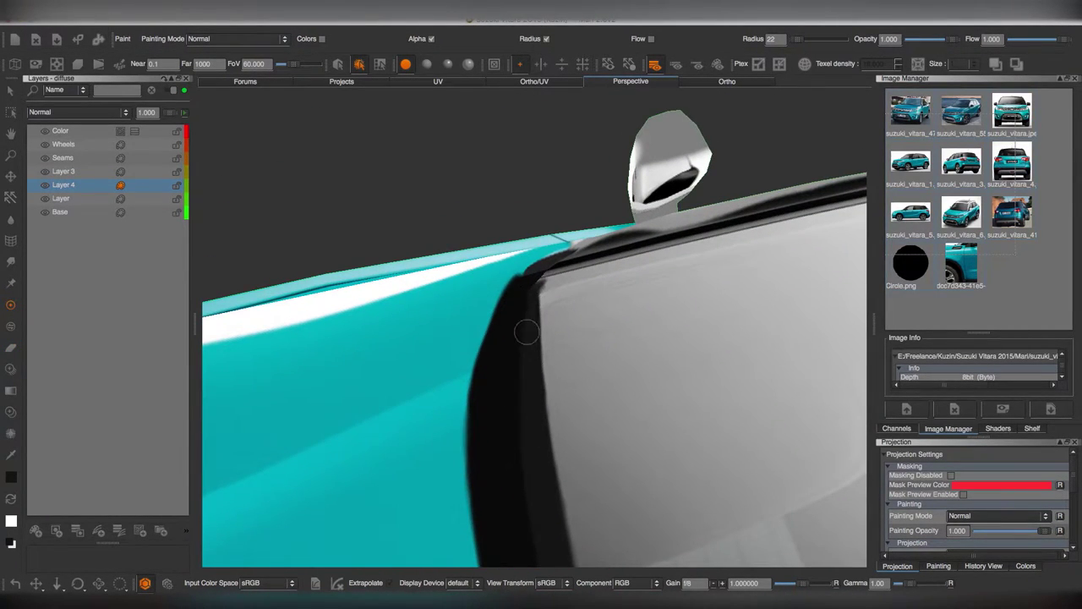
mouse_move(526, 333)
left_mouse_down("alt")
mouse_move(600, 358)
mouse_move(718, 358)
mouse_move(522, 342)
left_mouse_up("alt")
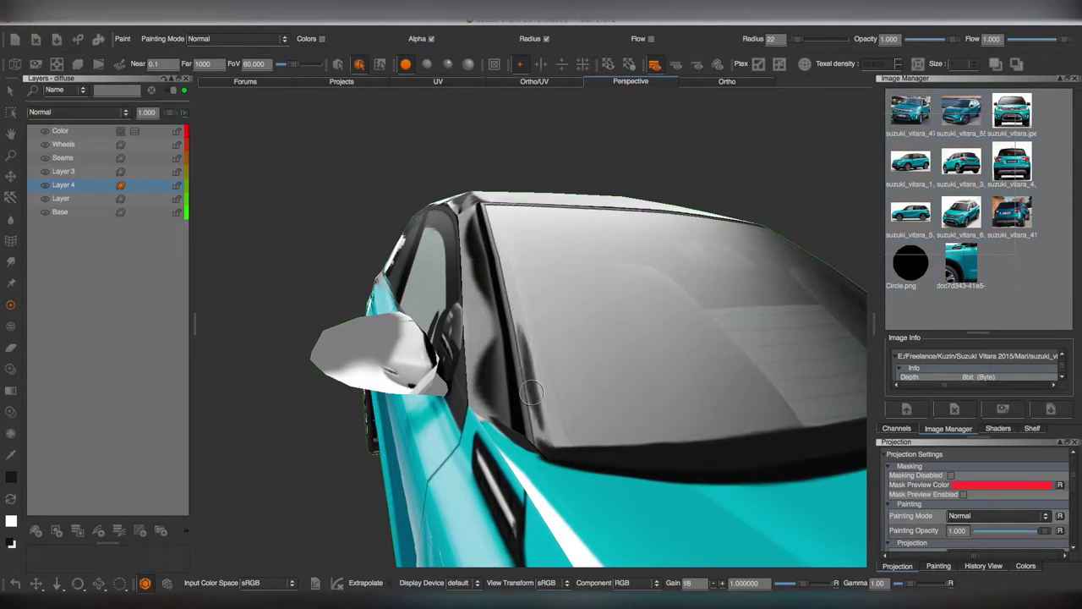
mouse_move(538, 428)
left_mouse_down("alt")
mouse_move(500, 351)
mouse_move(532, 343)
left_mouse_up("alt")
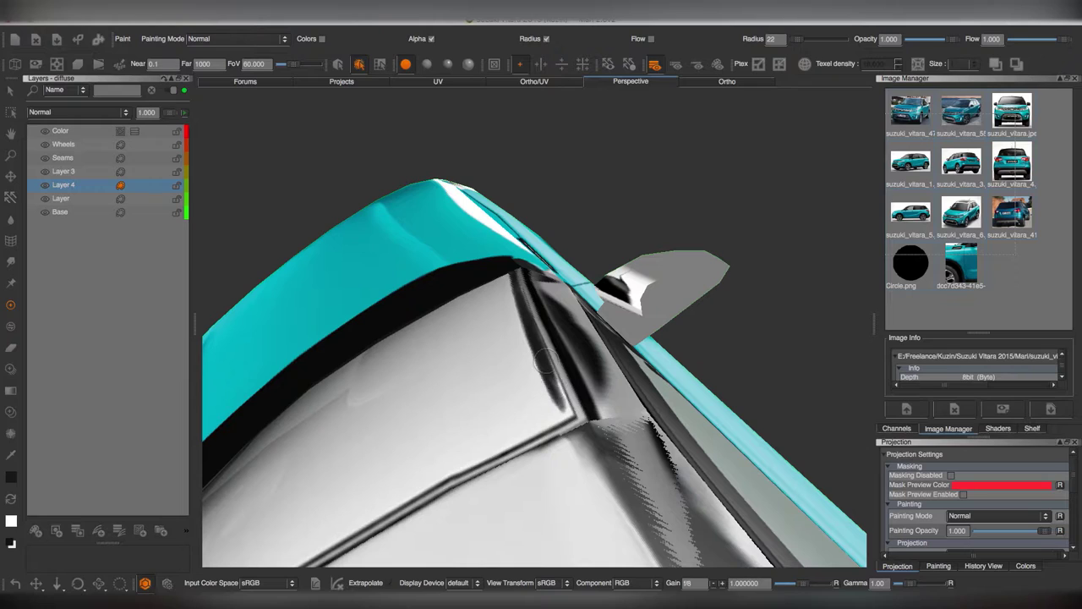
mouse_move(526, 312)
left_mouse_down("alt")
mouse_move(527, 363)
mouse_move(532, 317)
mouse_move(553, 383)
mouse_move(553, 345)
mouse_move(543, 365)
left_mouse_up("alt")
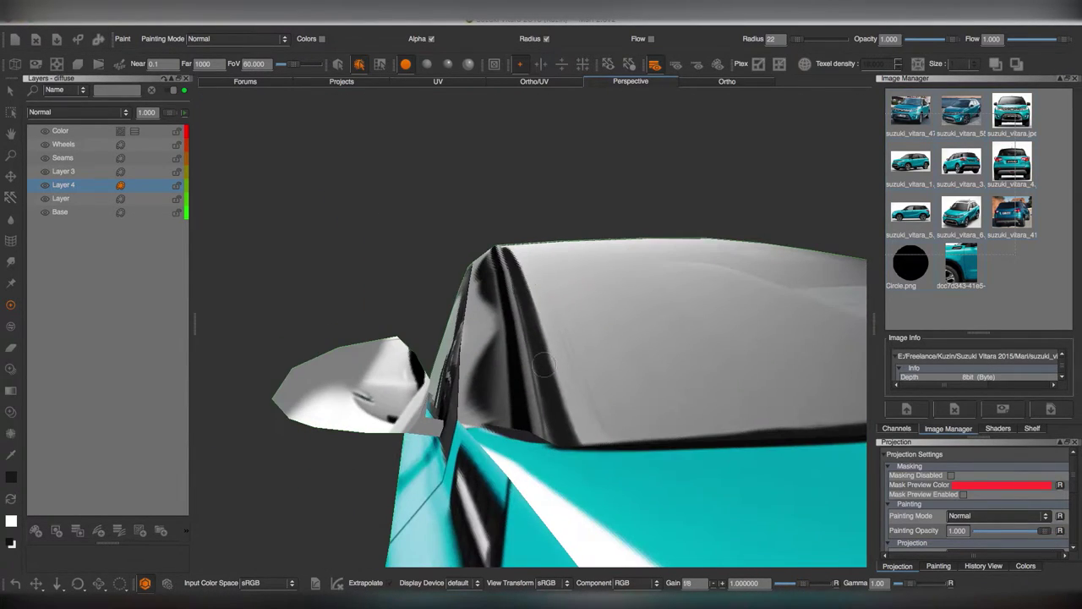
mouse_move(523, 284)
left_mouse_down("alt")
mouse_move(563, 452)
mouse_move(539, 384)
left_mouse_up("alt")
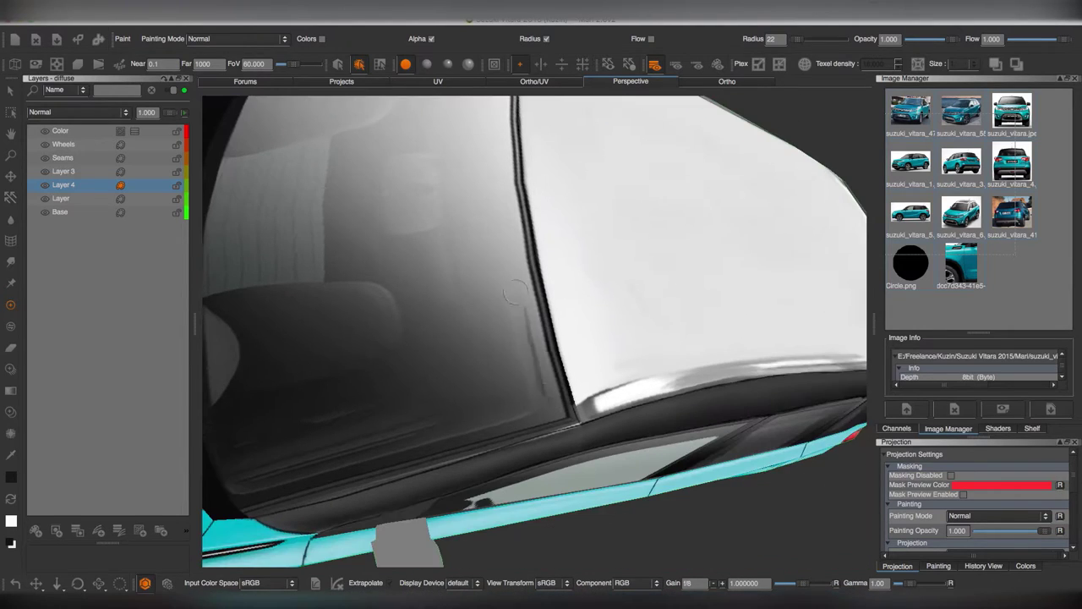
left_click_drag(597, 303, 562, 373, "alt")
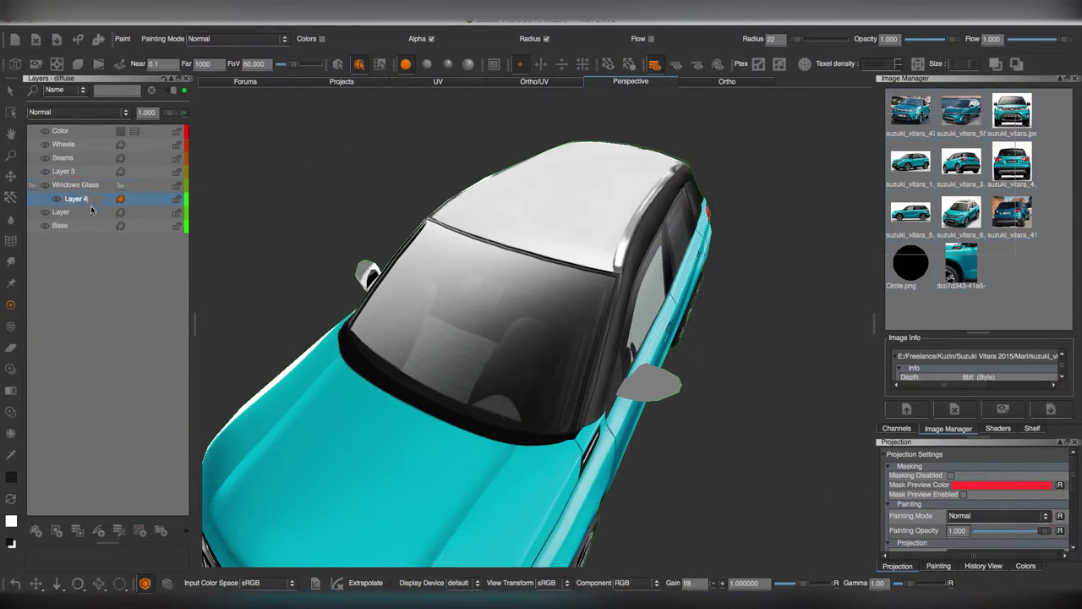
Add a masked procedural Color 2 layer above Front.
left_click(160, 531)
left_click(231, 540)
right_click(180, 198)
left_click(313, 376)
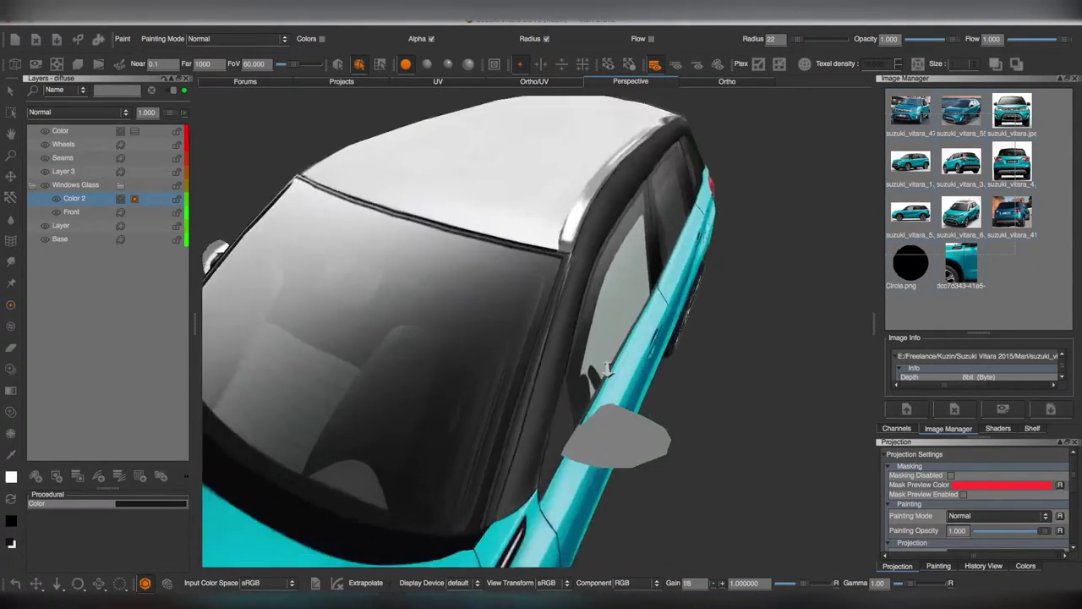
Inspect the windshield pillar and frame edges up close, then frame the whole car front.
left_click_drag(592, 381, 528, 276, "alt")
mouse_move(554, 409)
left_mouse_down("alt")
mouse_move(536, 346)
mouse_move(614, 362)
mouse_move(550, 269)
left_mouse_up("alt")
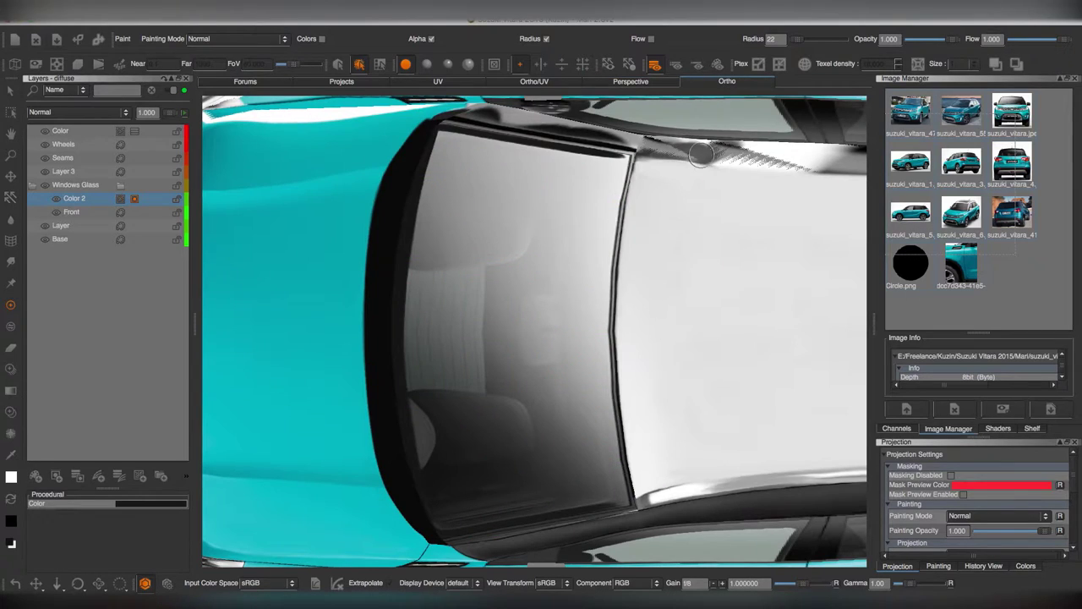
right_click_drag(744, 379, 589, 432, "alt")
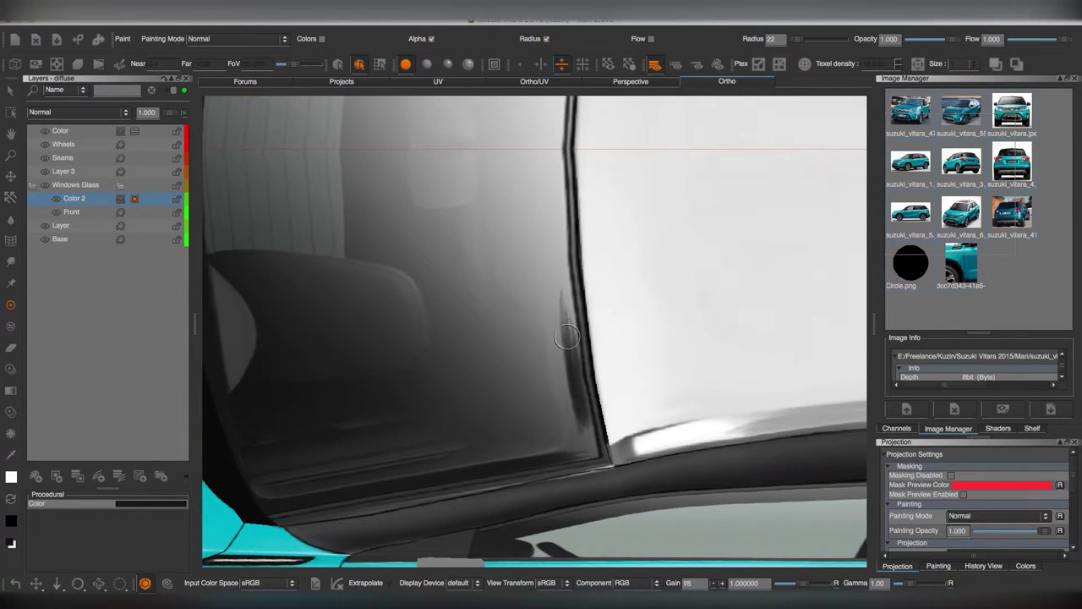
middle_click_drag(583, 397, 565, 326, "alt")
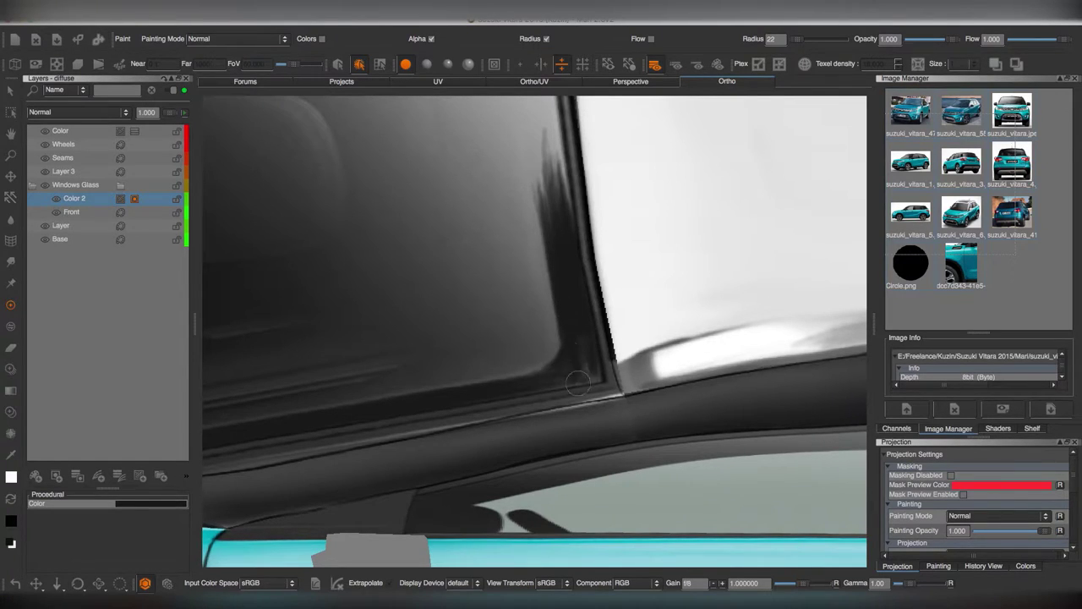
mouse_move(579, 383)
left_mouse_down("alt")
mouse_move(601, 327)
mouse_move(572, 292)
left_mouse_up("alt")
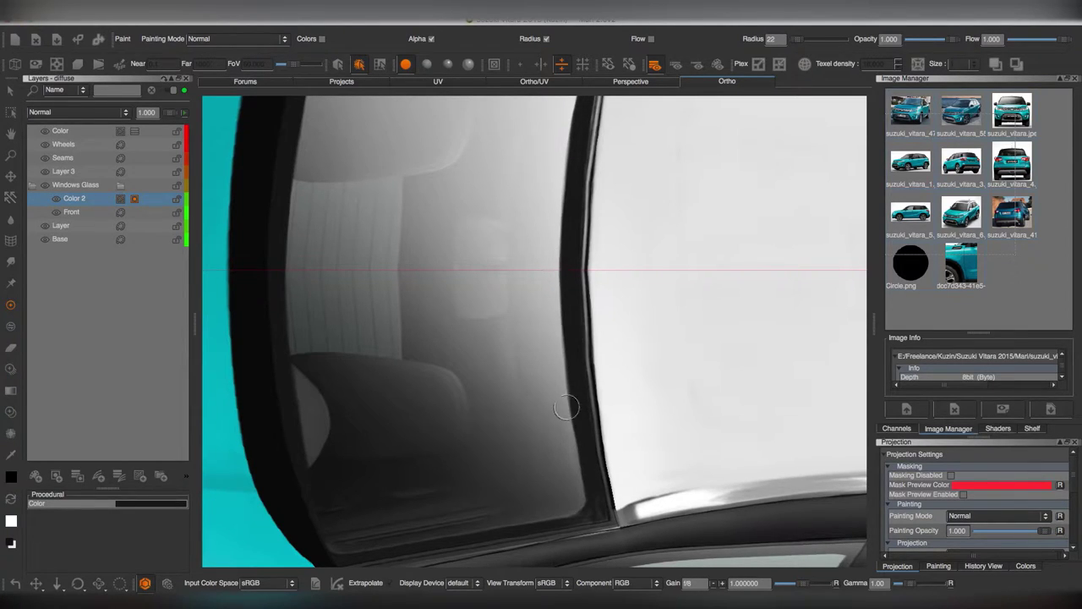
left_click_drag(553, 233, 558, 267, "alt")
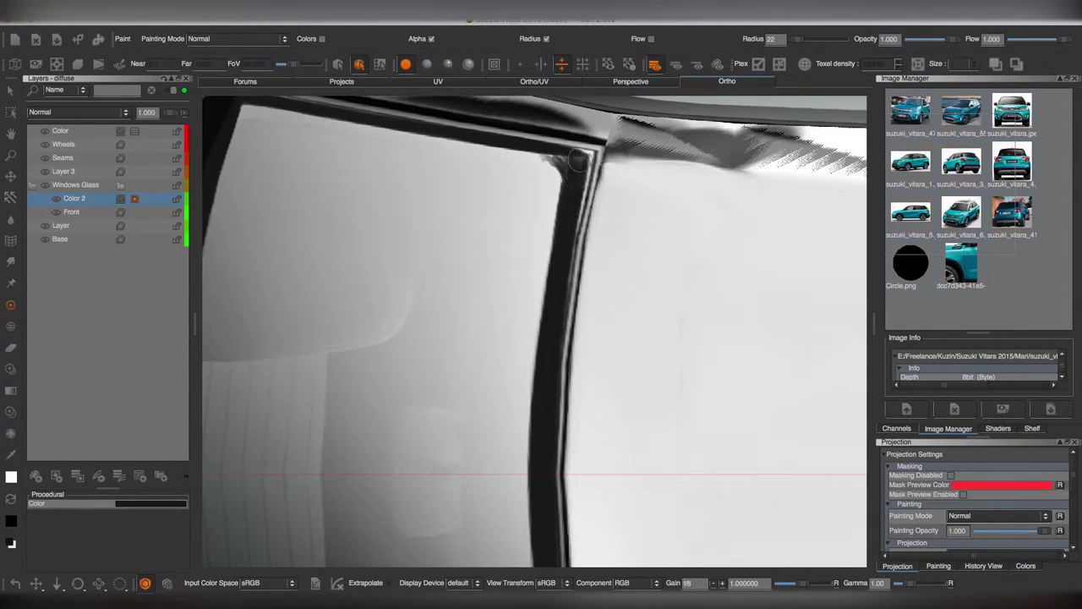
mouse_move(559, 217)
left_mouse_down("alt")
mouse_move(587, 358)
mouse_move(592, 310)
mouse_move(543, 316)
left_mouse_up("alt")
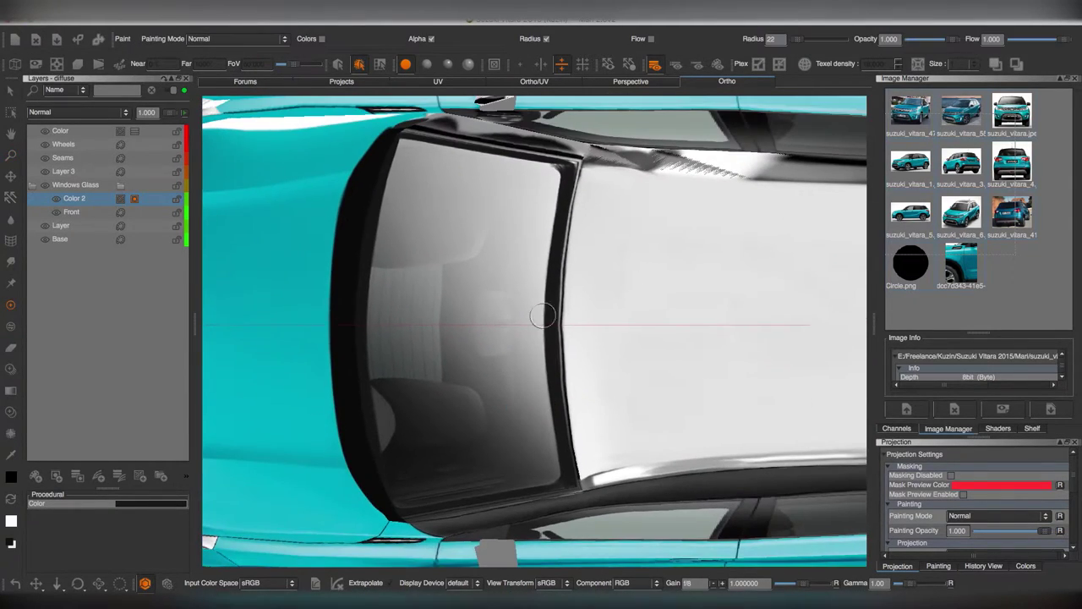
scroll(539, 396, "up", 3)
scroll(592, 345, "up", 1)
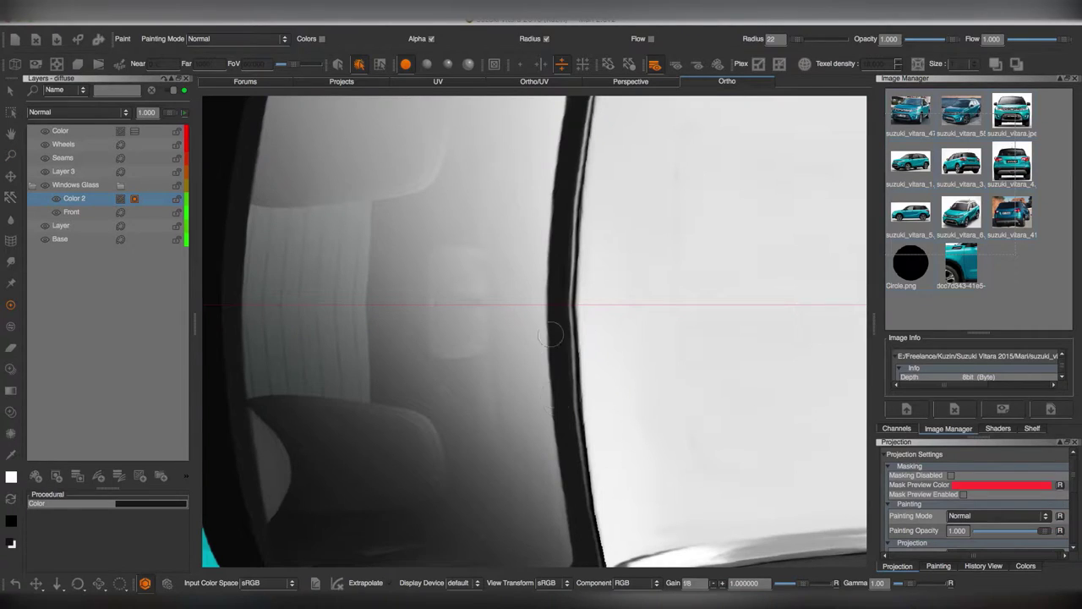
key("Home")
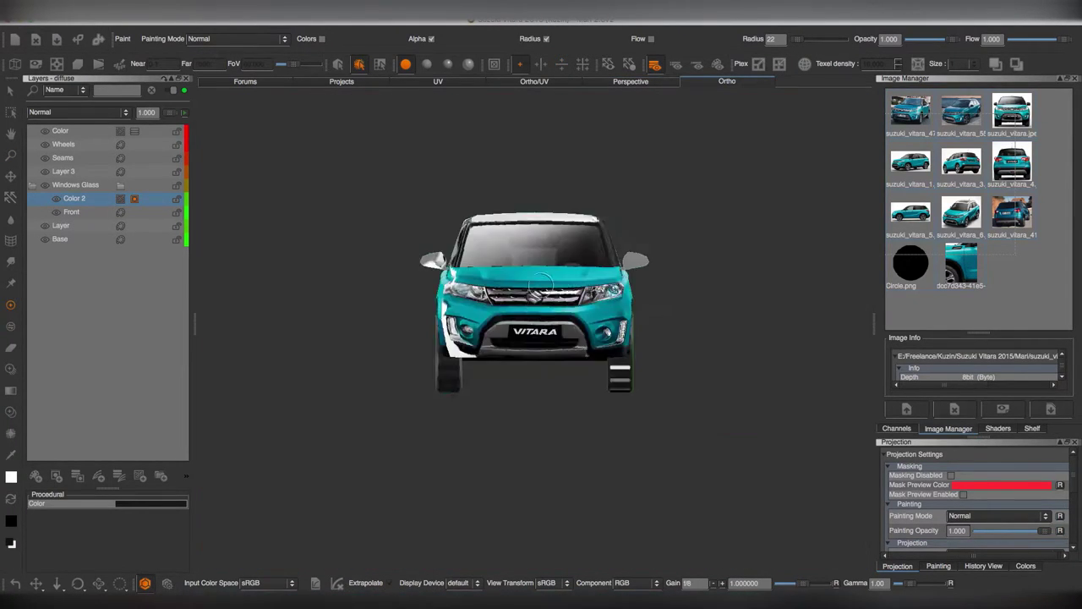
Zoom in on the side window and the windshield's top-right corner.
scroll(542, 283, "up", 5)
scroll(560, 278, "up", 1)
left_click_drag(561, 278, 539, 267, "alt")
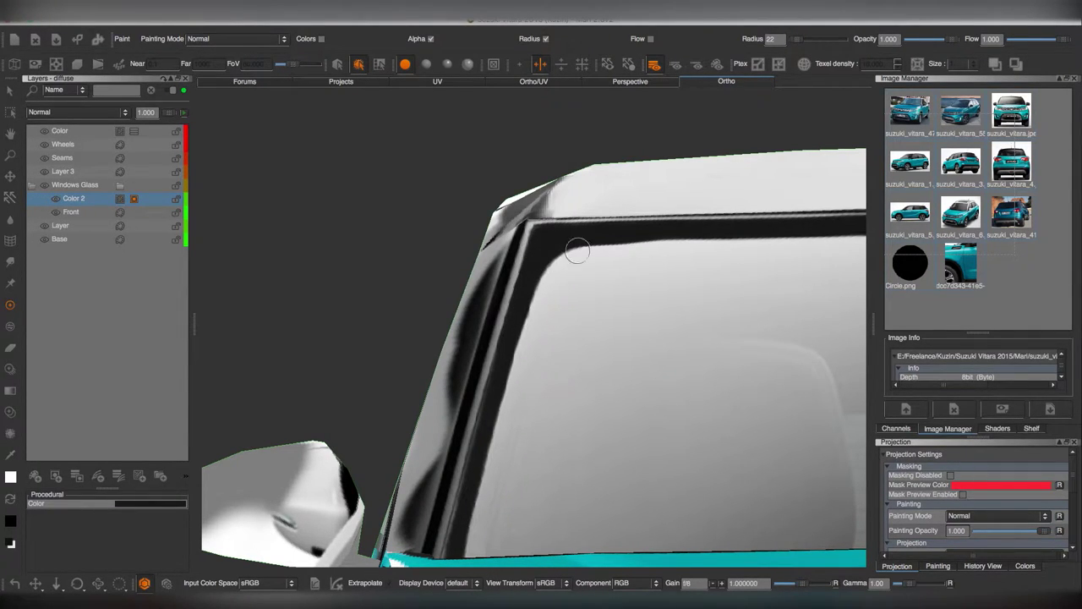
left_click_drag(577, 250, 588, 296, "alt")
scroll(587, 310, "up", 2)
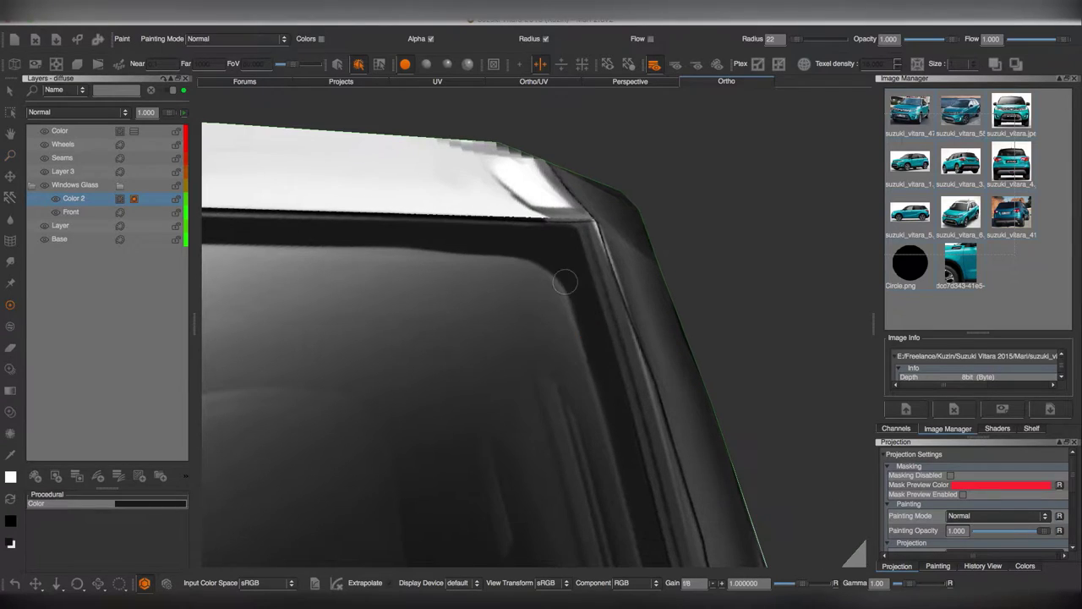
scroll(552, 300, "up", 2)
scroll(552, 299, "down", 5)
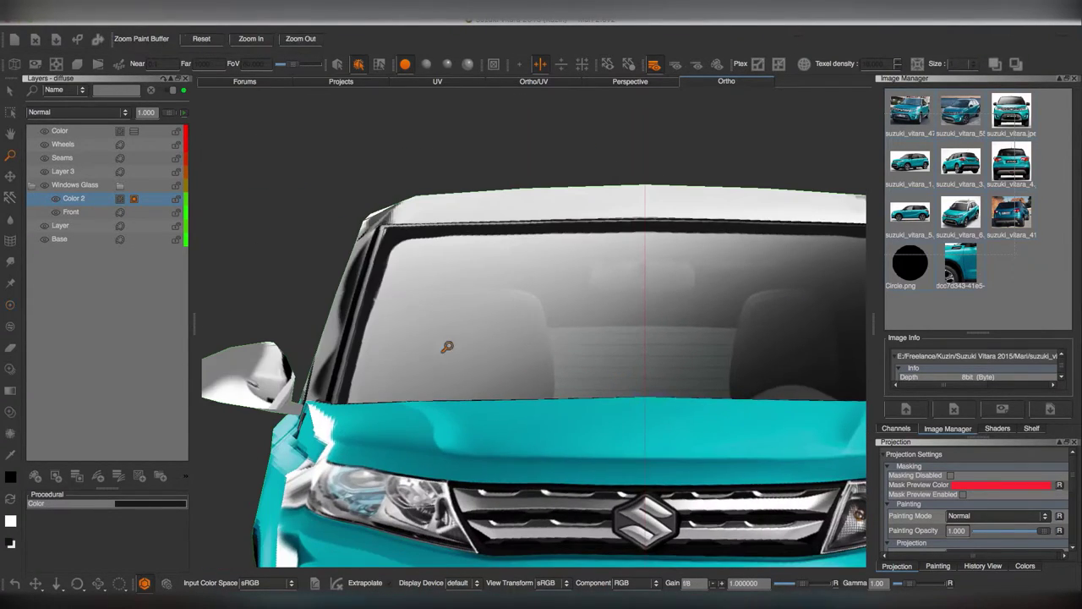
Return to painting and orbit along the left windshield pillar toward the side mirror.
key("p")
left_click_drag(384, 275, 759, 246, "alt")
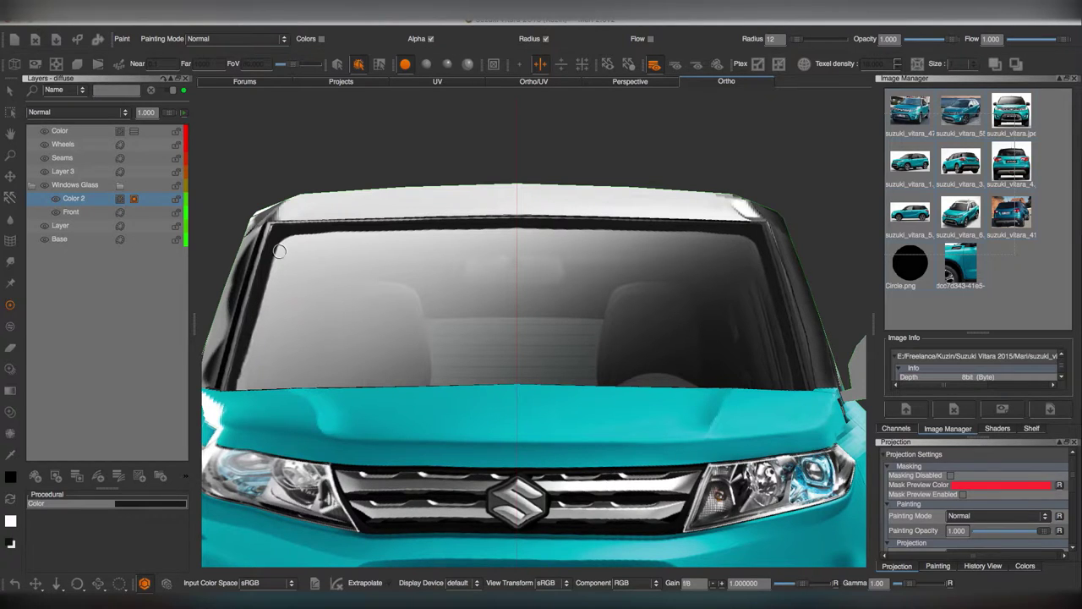
left_click_drag(279, 250, 508, 280, "alt")
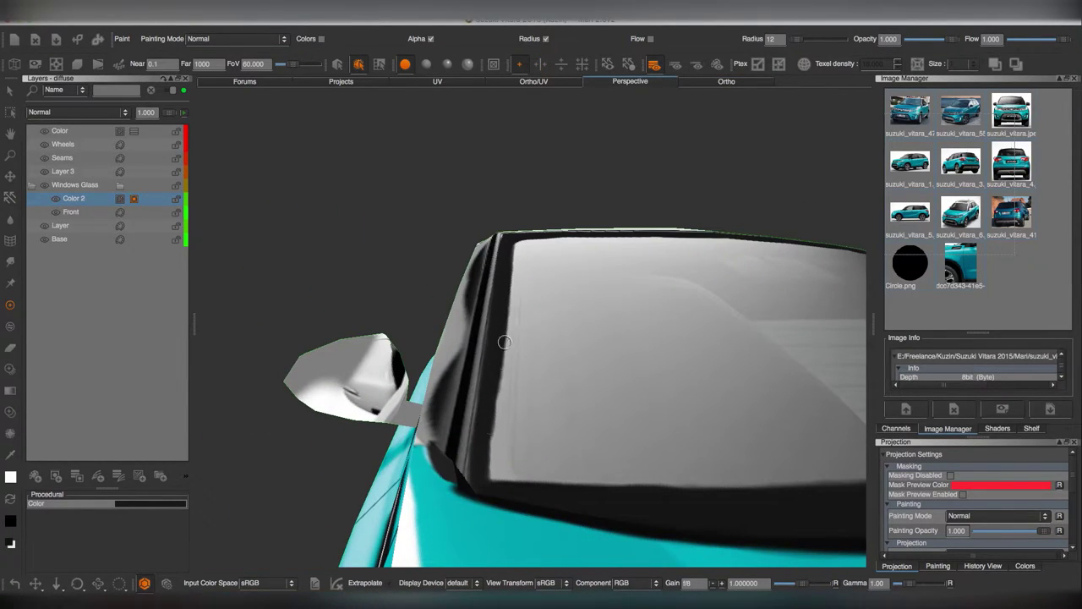
mouse_move(497, 432)
left_mouse_down("alt")
mouse_move(515, 358)
mouse_move(478, 349)
mouse_move(507, 403)
left_mouse_up("alt")
scroll(479, 349, "up", 5)
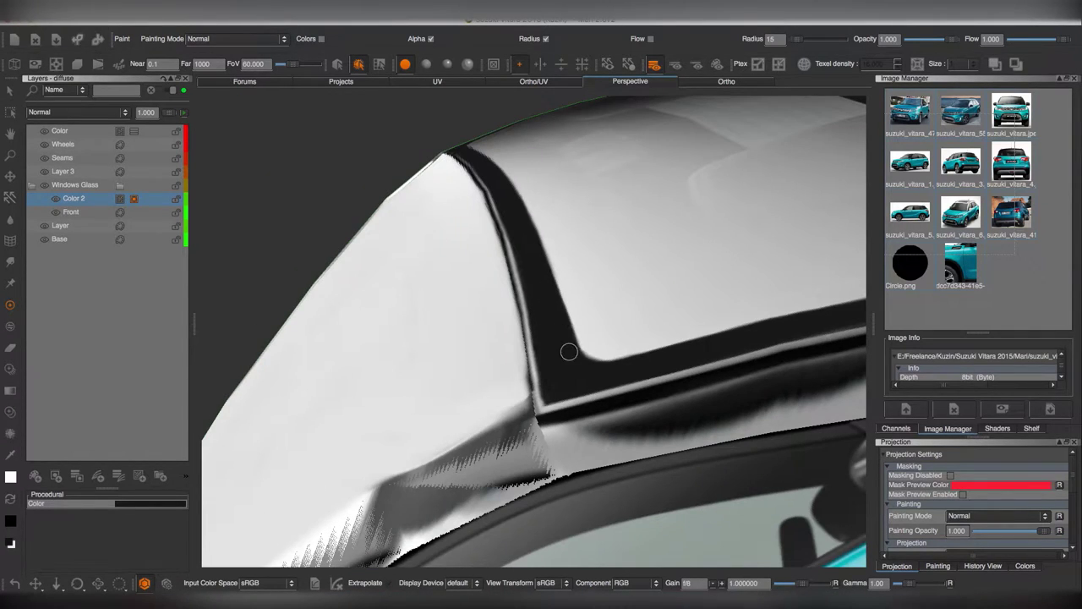
mouse_move(569, 351)
left_mouse_down("alt")
mouse_move(536, 386)
mouse_move(519, 375)
mouse_move(551, 336)
mouse_move(558, 291)
mouse_move(563, 304)
mouse_move(466, 443)
mouse_move(384, 399)
mouse_move(443, 363)
mouse_move(377, 348)
mouse_move(431, 375)
mouse_move(490, 349)
mouse_move(512, 367)
mouse_move(495, 363)
left_mouse_up("alt")
right_click_drag(495, 363, 550, 356, "alt")
left_click_drag(550, 356, 570, 352, "alt")
Project the cropped mirror photo and warp it to fit the mirror mesh.
key("t")
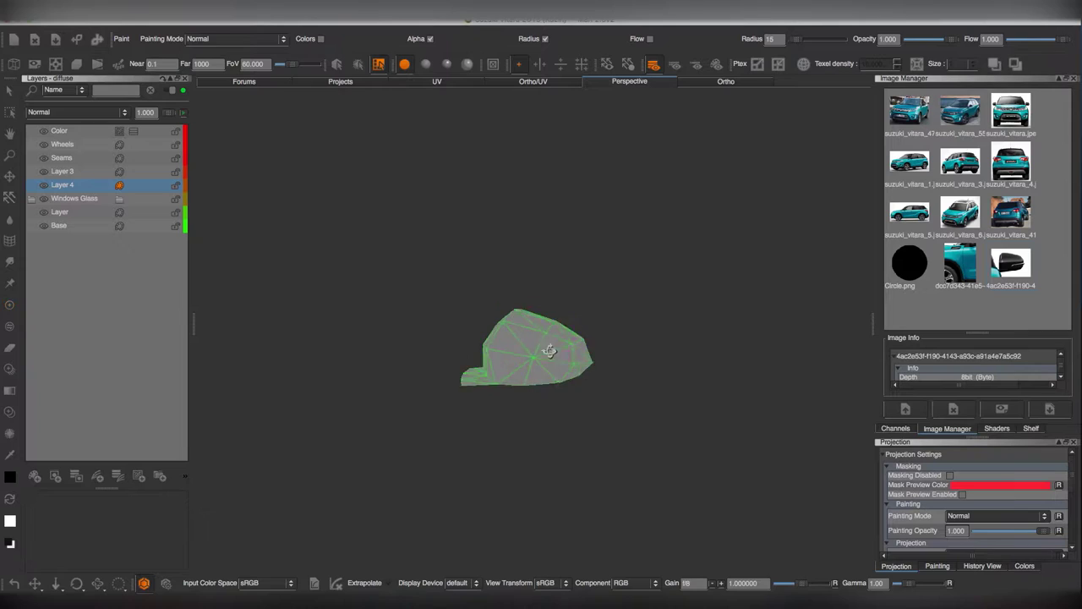
left_click_drag(431, 412, 417, 410)
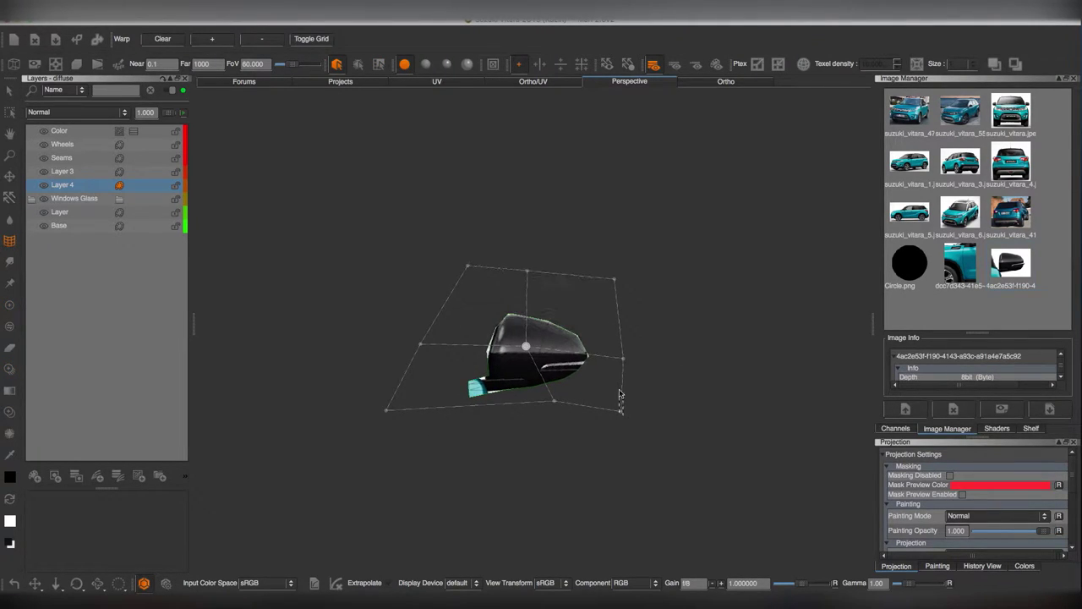
key("p")
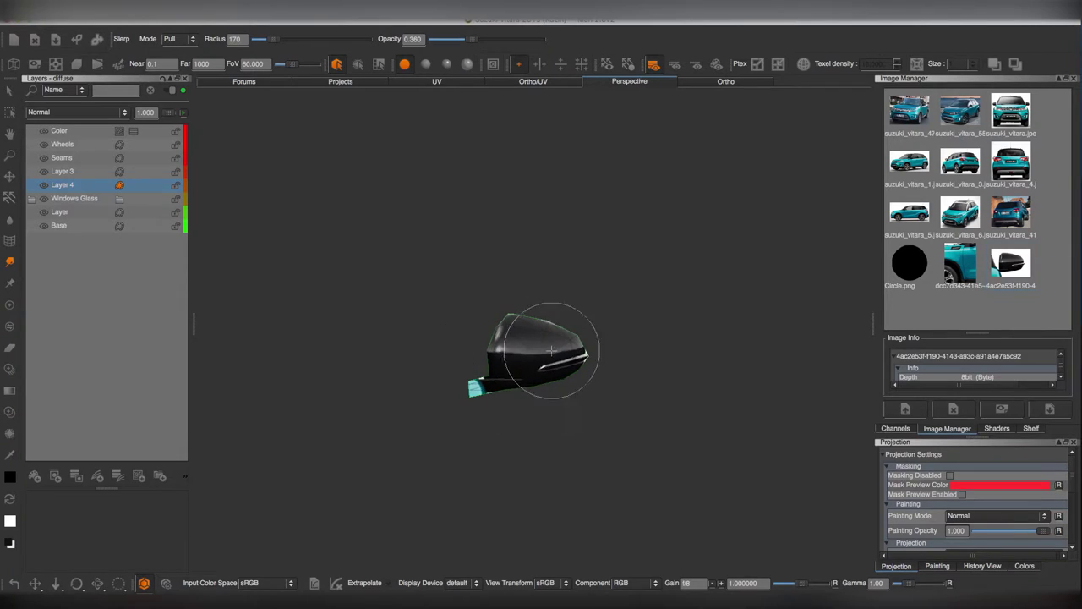
Sample a mirror colour and paint the mirror's cyan corner dark.
left_click_drag(546, 309, 543, 358, "alt")
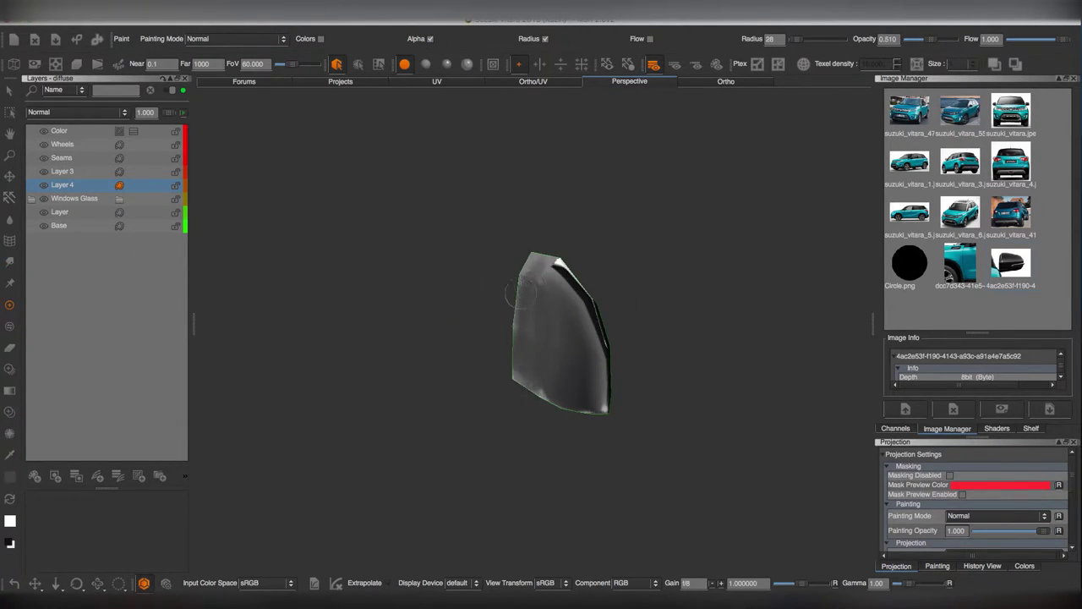
mouse_move(543, 262)
left_mouse_down("alt")
mouse_move(541, 347)
mouse_move(570, 370)
mouse_move(550, 376)
mouse_move(538, 337)
mouse_move(546, 399)
left_mouse_up("alt")
key("e")
key("p")
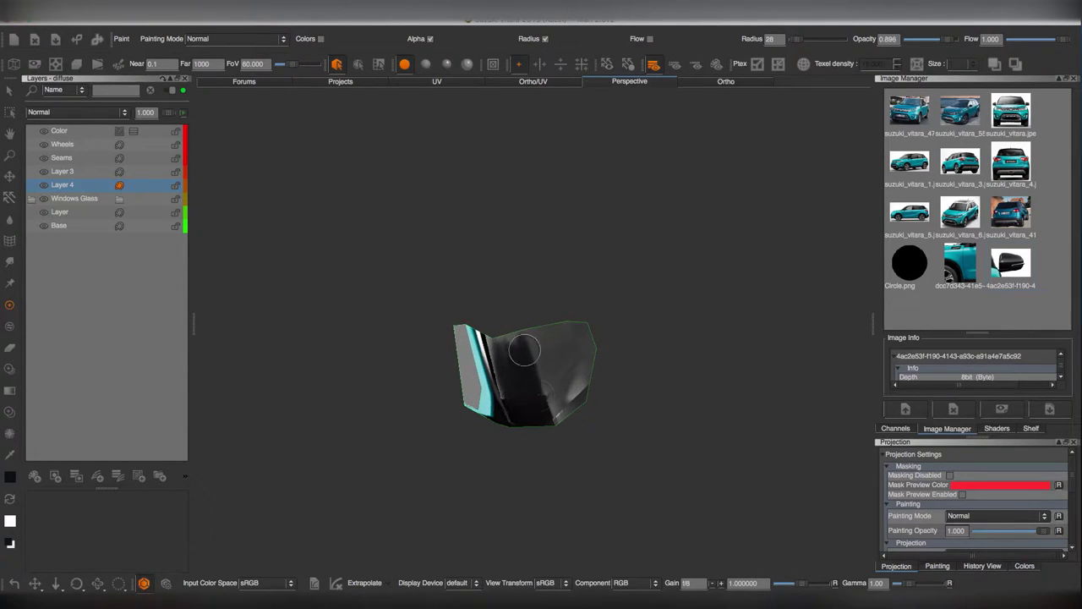
left_click_drag(524, 351, 519, 363, "alt")
mouse_move(525, 293)
left_mouse_down("alt")
mouse_move(533, 314)
mouse_move(520, 375)
mouse_move(563, 376)
left_mouse_up("alt")
key("b")
left_click_drag(508, 303, 513, 338, "alt")
left_click_drag(555, 420, 544, 417)
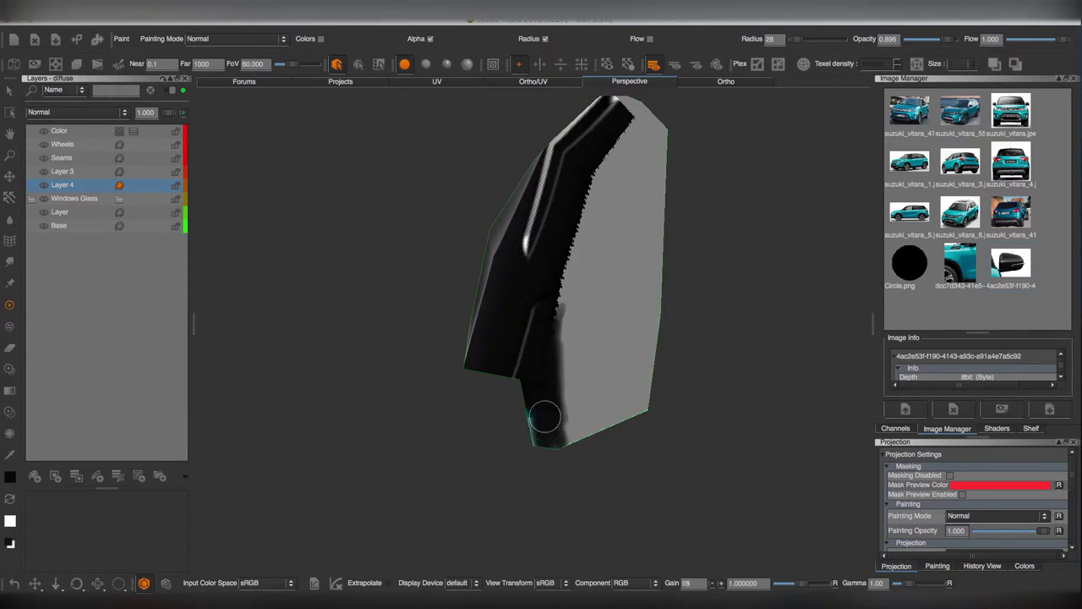
Inspect the painted mirror housing and its cyan edge from several angles.
mouse_move(563, 317)
left_mouse_down("alt")
mouse_move(512, 387)
mouse_move(518, 372)
mouse_move(535, 385)
mouse_move(474, 240)
left_mouse_up("alt")
mouse_move(494, 327)
left_mouse_down("alt")
mouse_move(563, 336)
mouse_move(530, 345)
mouse_move(597, 364)
mouse_move(540, 331)
mouse_move(554, 386)
left_mouse_up("alt")
left_click_drag(539, 313, 522, 358, "alt")
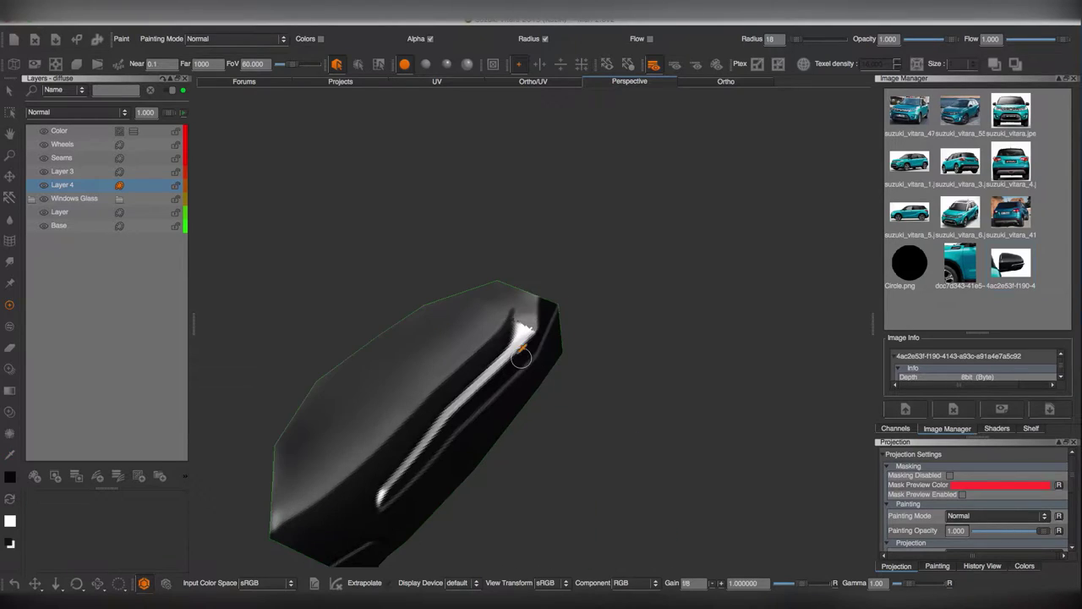
mouse_move(524, 279)
left_mouse_down("alt")
mouse_move(561, 367)
mouse_move(531, 290)
left_mouse_up("alt")
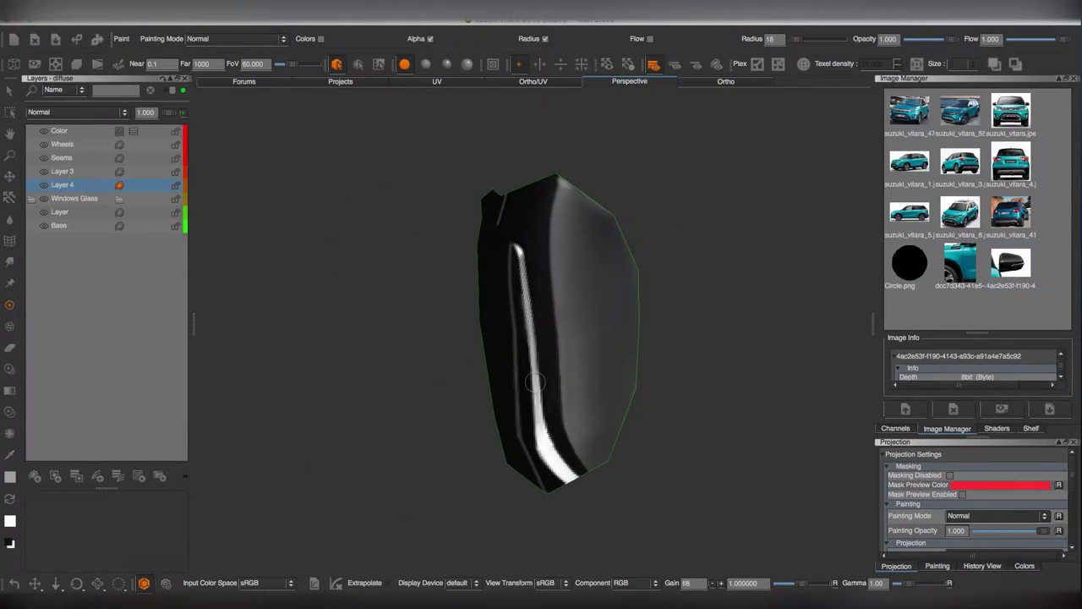
mouse_move(531, 391)
left_mouse_down("alt")
mouse_move(508, 437)
mouse_move(484, 382)
mouse_move(533, 364)
mouse_move(536, 351)
left_mouse_up("alt")
mouse_move(501, 319)
left_mouse_down("alt")
mouse_move(544, 350)
mouse_move(516, 364)
left_mouse_up("alt")
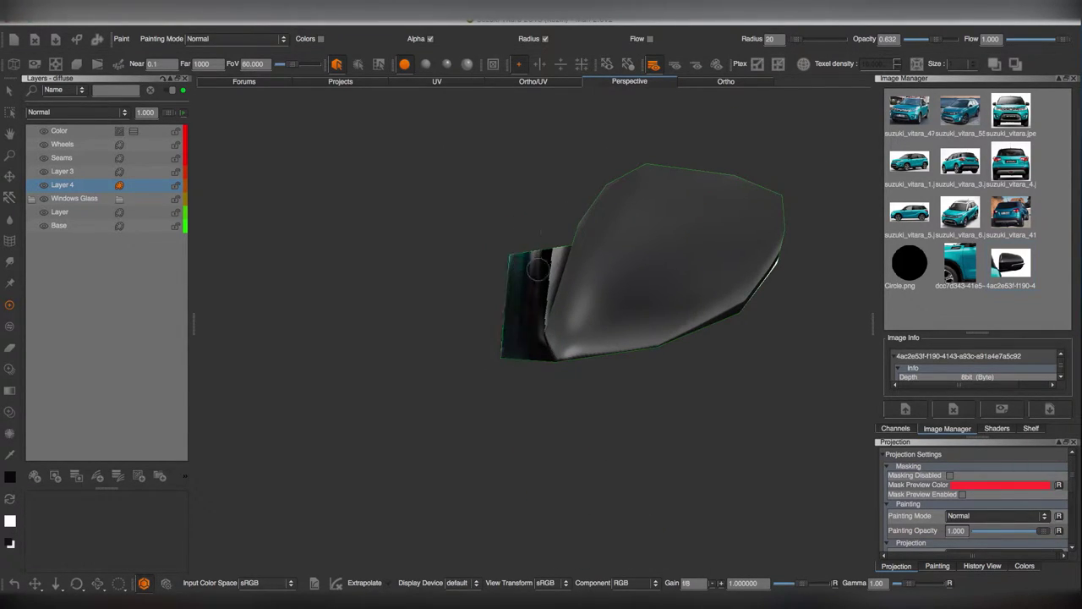
mouse_move(540, 237)
left_mouse_down("alt")
mouse_move(555, 326)
mouse_move(541, 312)
mouse_move(514, 322)
mouse_move(528, 287)
mouse_move(551, 328)
mouse_move(538, 338)
mouse_move(549, 398)
mouse_move(517, 312)
left_mouse_up("alt")
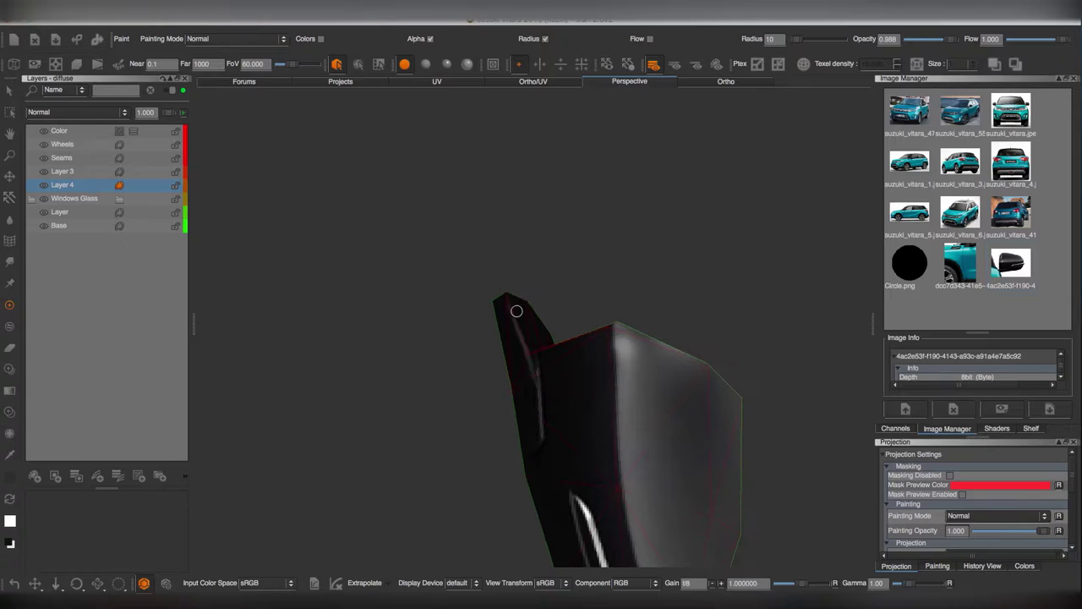
mouse_move(536, 371)
left_mouse_down("alt")
mouse_move(505, 303)
mouse_move(571, 402)
mouse_move(553, 374)
mouse_move(426, 370)
mouse_move(558, 363)
mouse_move(554, 341)
left_mouse_up("alt")
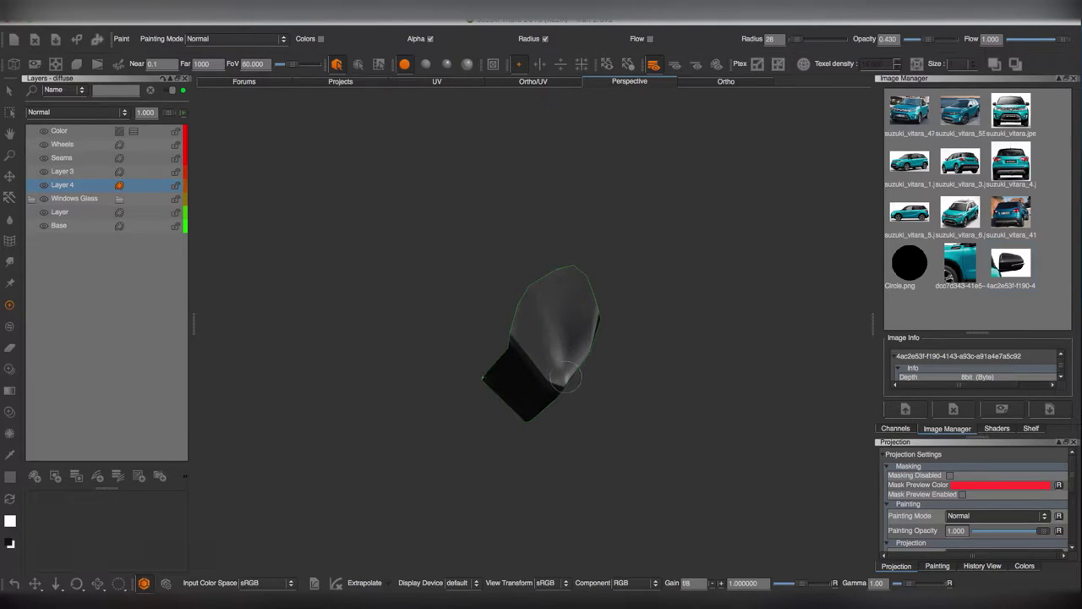
key("b")
mouse_move(541, 300)
left_mouse_down("alt")
mouse_move(560, 358)
mouse_move(508, 331)
mouse_move(445, 367)
mouse_move(580, 377)
left_mouse_up("alt")
Project a new mirror crop onto the mesh and warp it into place.
key("p")
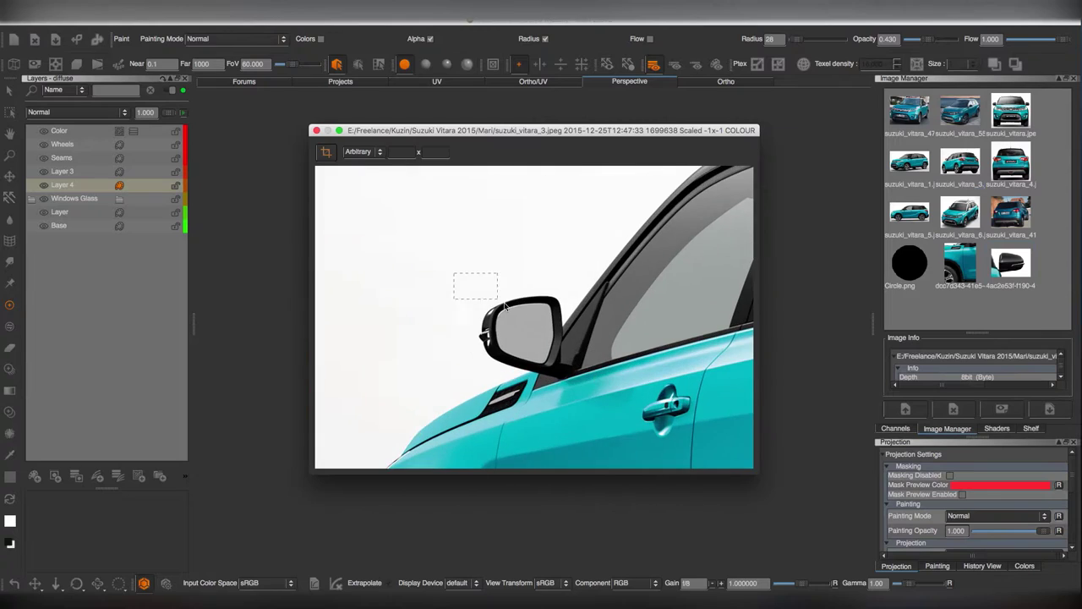
middle_click_drag(909, 312, 520, 381)
left_click_drag(499, 364, 565, 390)
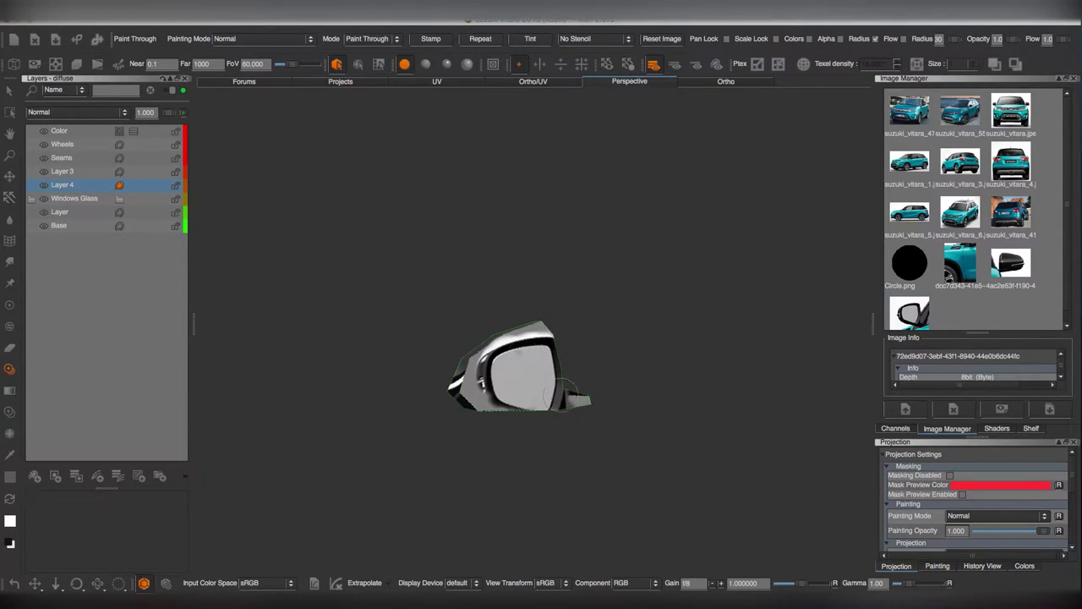
key("w")
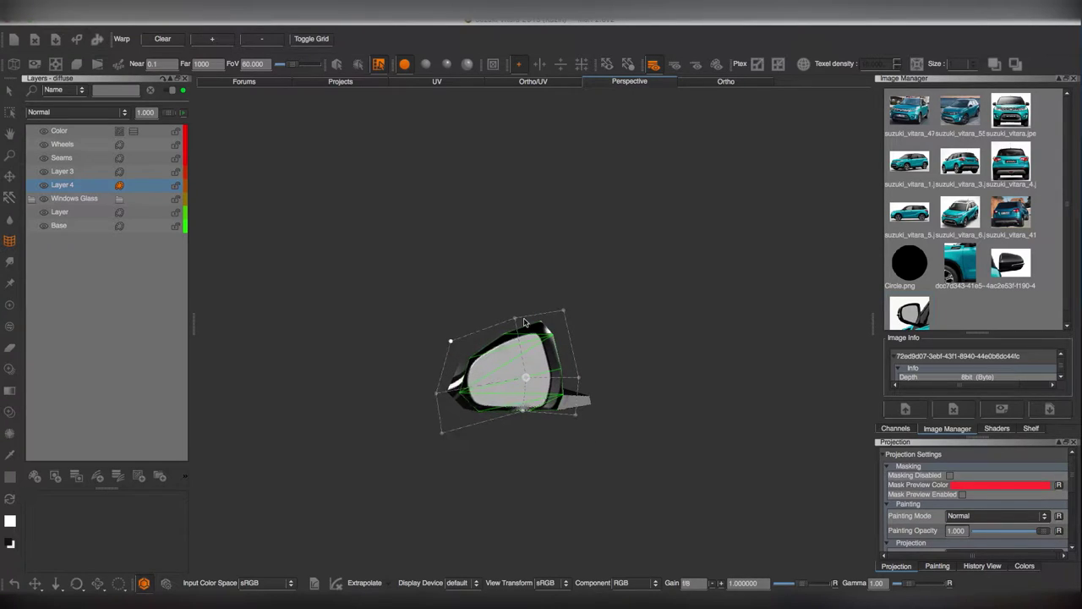
key("b")
Sample a colour from the mirror and continue painting its back and base.
mouse_move(530, 401)
left_mouse_down("alt")
mouse_move(537, 367)
mouse_move(507, 314)
mouse_move(511, 281)
left_mouse_up("alt")
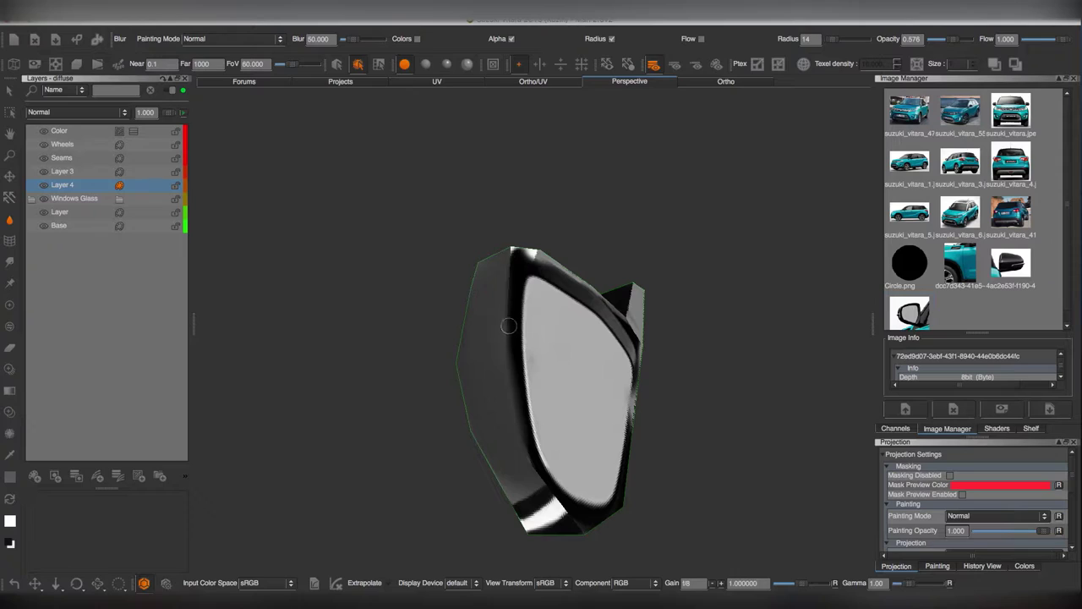
key("p")
left_click_drag(508, 326, 534, 398, "alt")
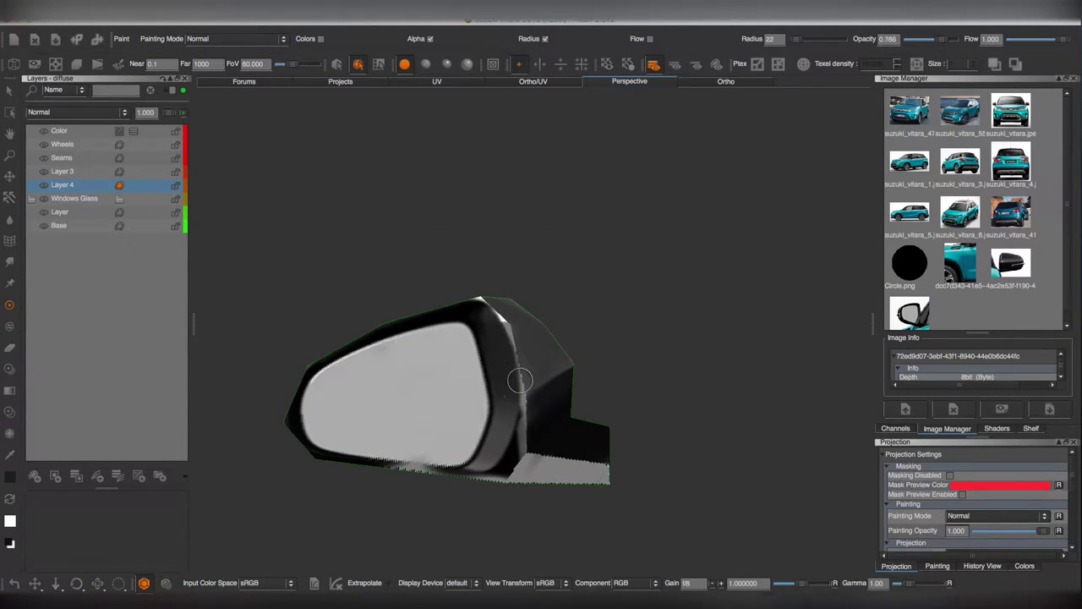
mouse_move(520, 381)
middle_mouse_down()
mouse_move(501, 373)
mouse_move(520, 318)
mouse_move(556, 333)
middle_mouse_up()
key("v")
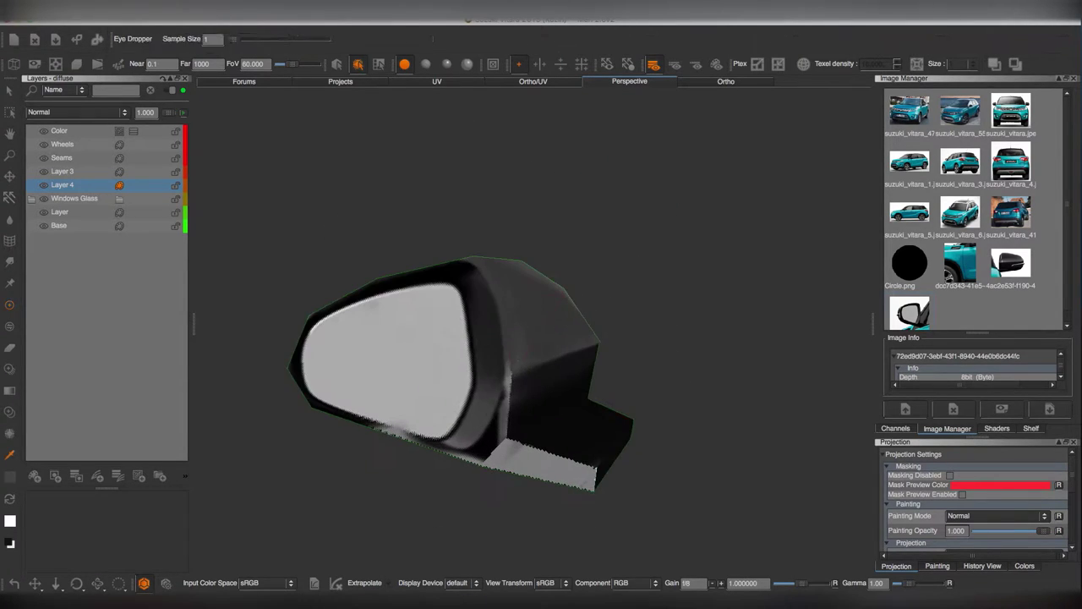
key("v")
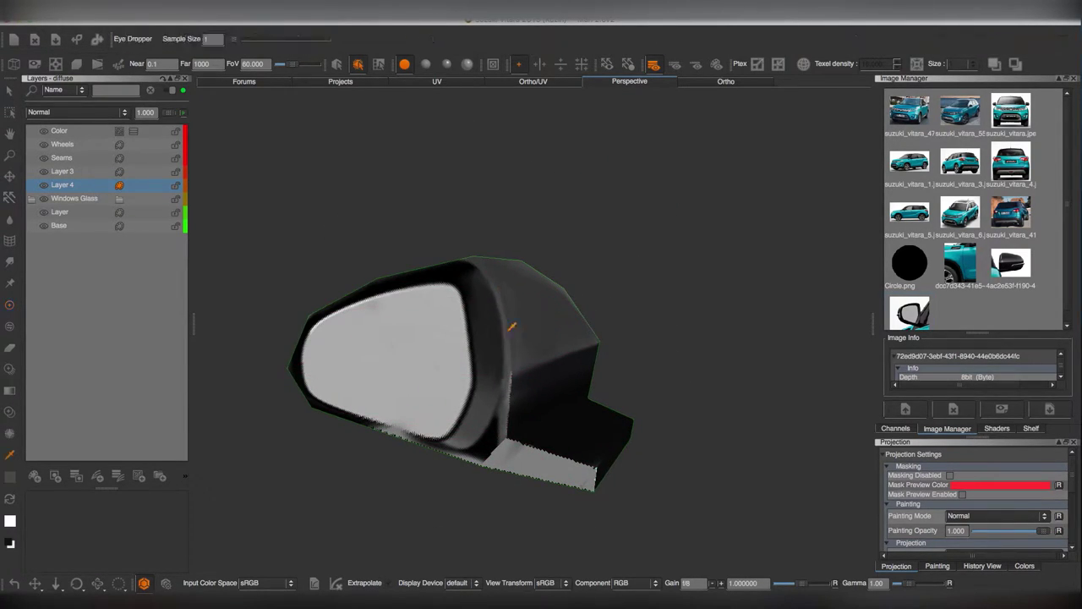
Orbit around the mirror's face and sides to check the paint.
mouse_move(510, 330)
middle_mouse_down()
mouse_move(510, 313)
mouse_move(542, 355)
mouse_move(573, 350)
mouse_move(549, 361)
middle_mouse_up()
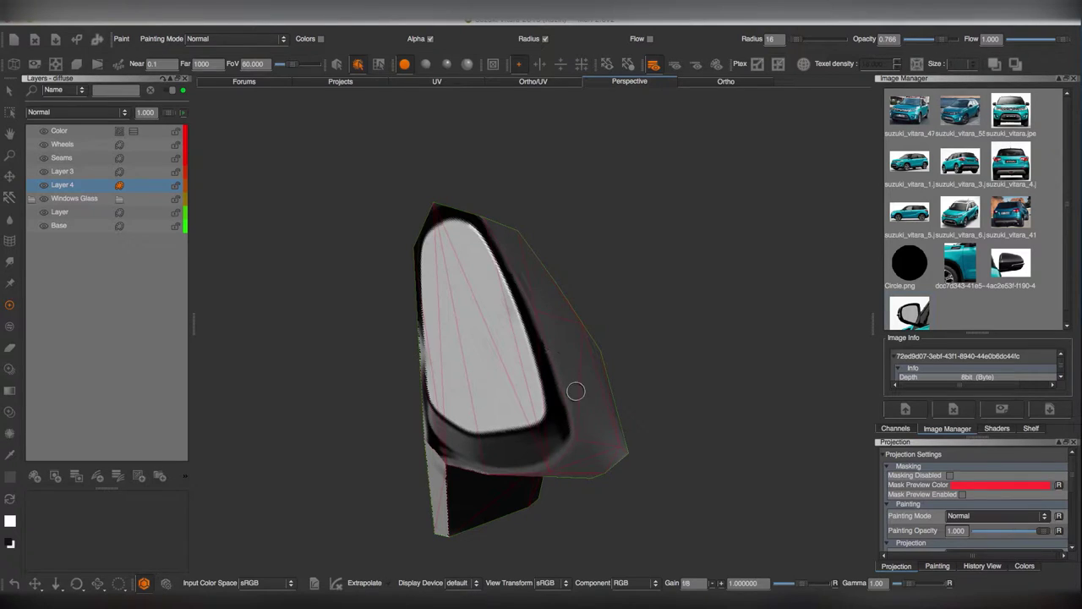
scroll(558, 402, "up", 3)
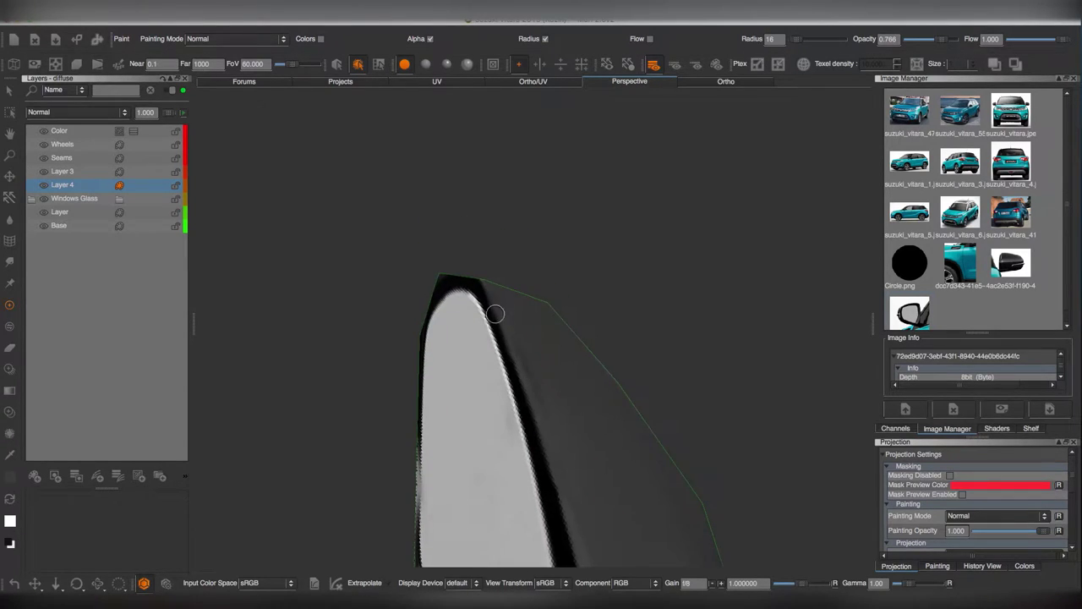
scroll(584, 392, "down", 3)
middle_click_drag(553, 394, 609, 363)
mouse_move(555, 311)
middle_mouse_down()
mouse_move(571, 378)
mouse_move(495, 363)
mouse_move(571, 312)
middle_mouse_up()
scroll(571, 307, "down", 3)
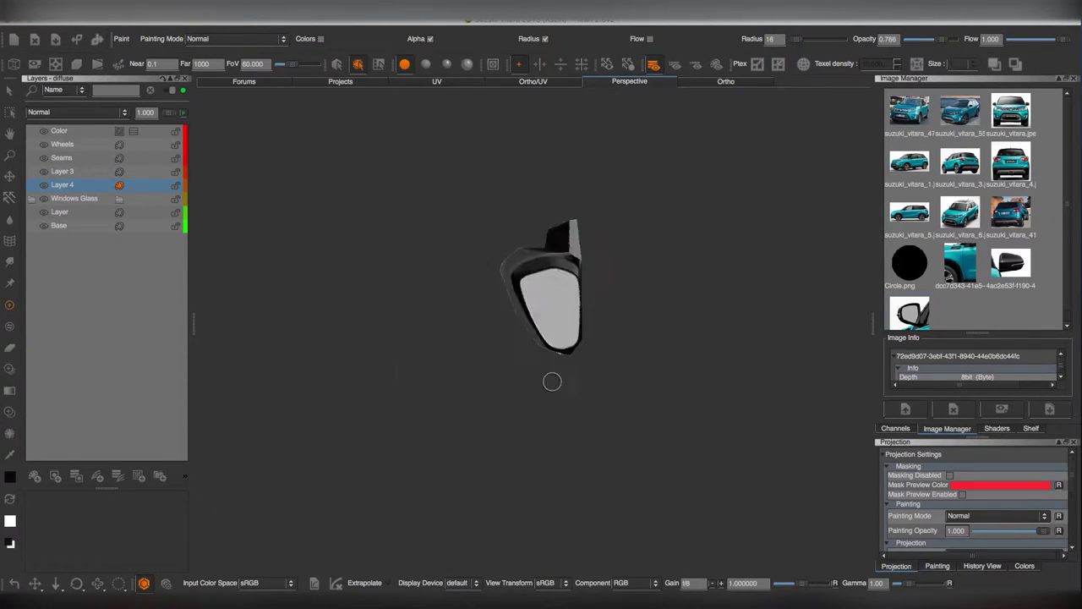
middle_click_drag(553, 379, 566, 313)
scroll(567, 313, "up", 2)
mouse_move(561, 410)
middle_mouse_down()
mouse_move(580, 339)
mouse_move(570, 278)
mouse_move(537, 366)
mouse_move(587, 375)
mouse_move(570, 428)
mouse_move(534, 291)
middle_mouse_up()
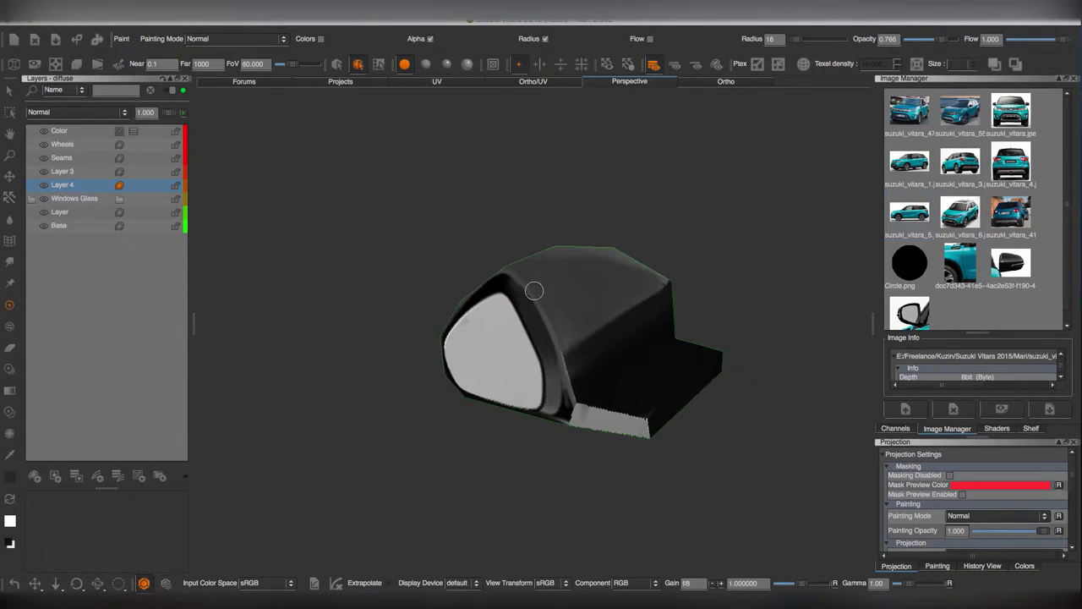
mouse_move(571, 384)
middle_mouse_down()
mouse_move(561, 314)
mouse_move(545, 343)
mouse_move(563, 379)
mouse_move(609, 368)
middle_mouse_up()
middle_click_drag(604, 279, 444, 323)
Blur the mirror texture, view it from above, then bring up the model's visibility options.
key("u")
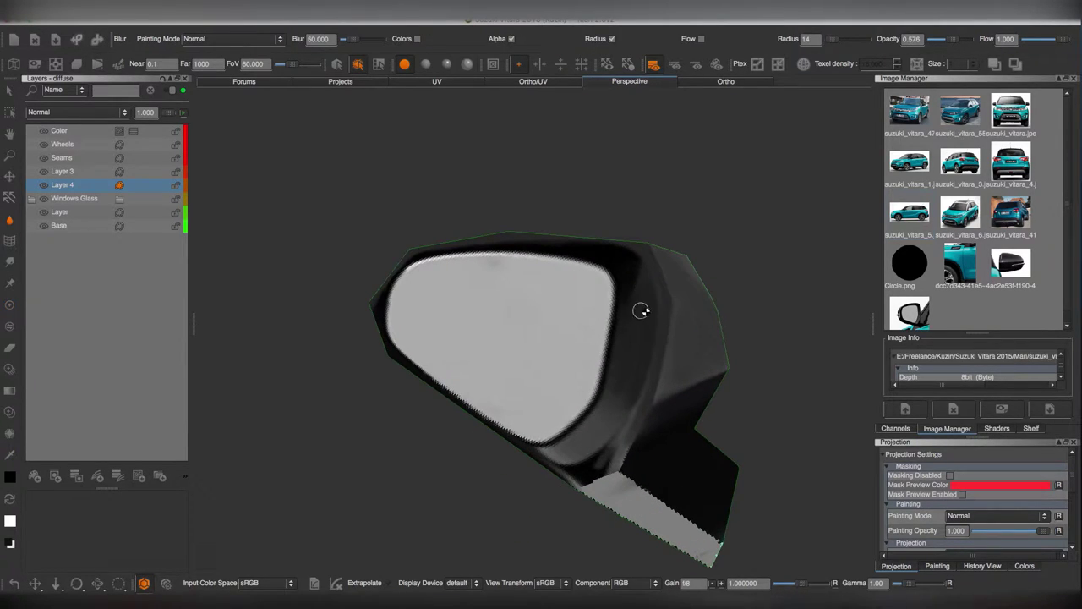
scroll(646, 350, "down", 5)
mouse_move(542, 330)
middle_mouse_down()
mouse_move(547, 312)
mouse_move(550, 321)
middle_mouse_up()
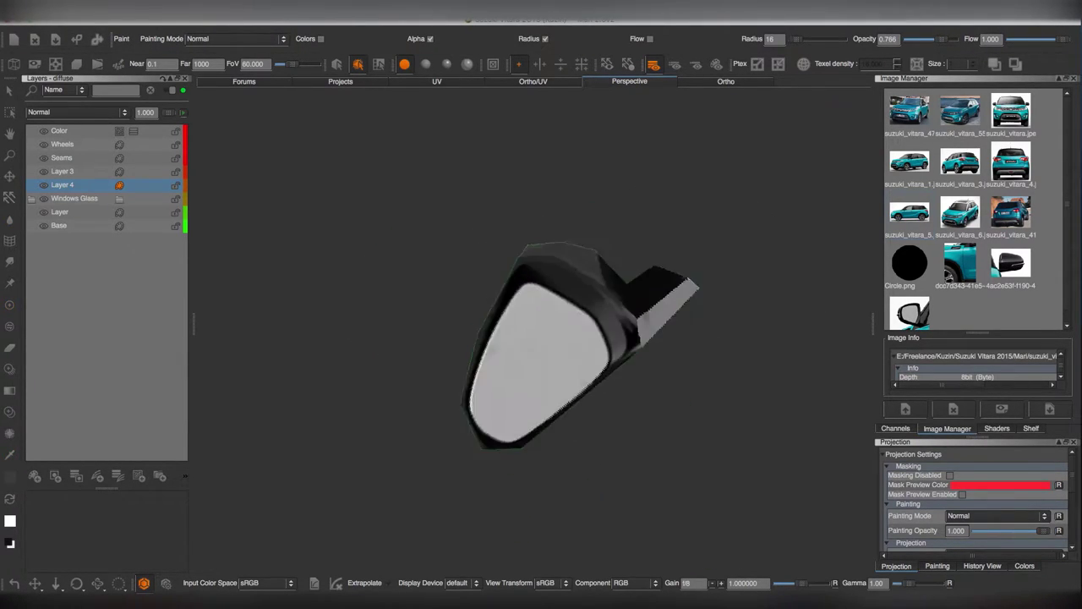
middle_click_drag(558, 279, 587, 242)
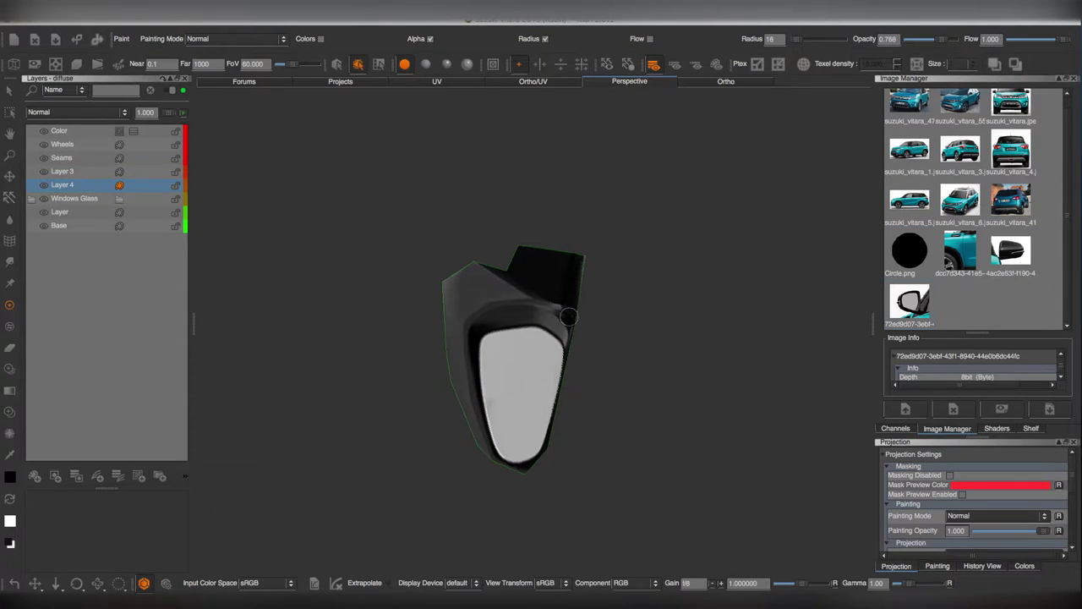
mouse_move(561, 305)
middle_mouse_down()
mouse_move(614, 330)
mouse_move(553, 397)
mouse_move(603, 359)
middle_mouse_up()
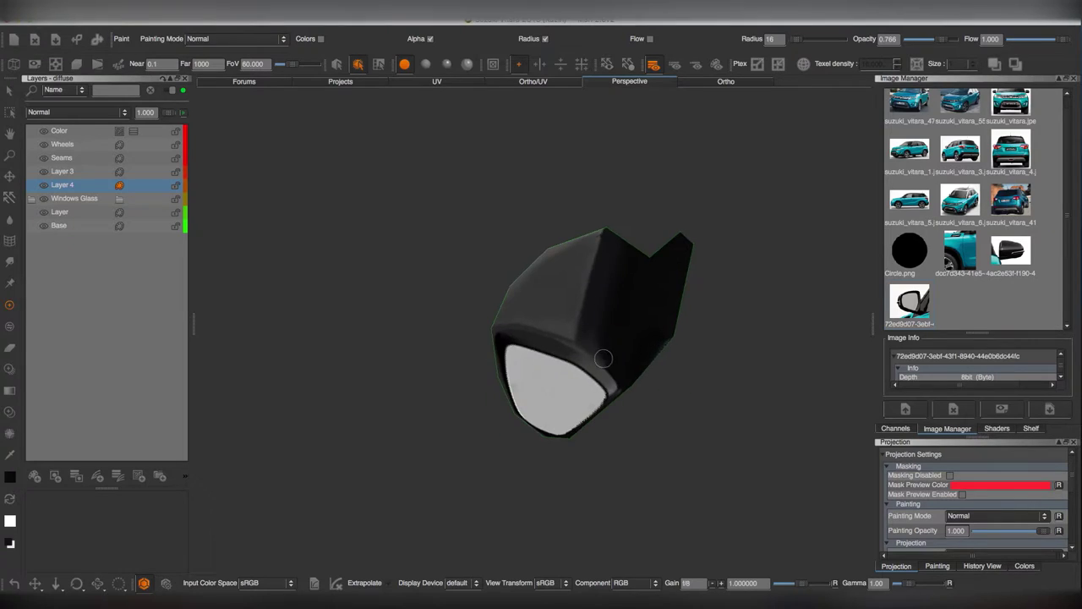
mouse_move(634, 322)
middle_mouse_down()
mouse_move(601, 380)
mouse_move(491, 387)
mouse_move(561, 369)
mouse_move(526, 427)
mouse_move(564, 400)
mouse_move(510, 358)
mouse_move(587, 367)
mouse_move(536, 343)
mouse_move(563, 344)
mouse_move(526, 321)
mouse_move(541, 329)
mouse_move(553, 290)
mouse_move(537, 357)
mouse_move(572, 334)
middle_mouse_up()
scroll(572, 334, "down", 3)
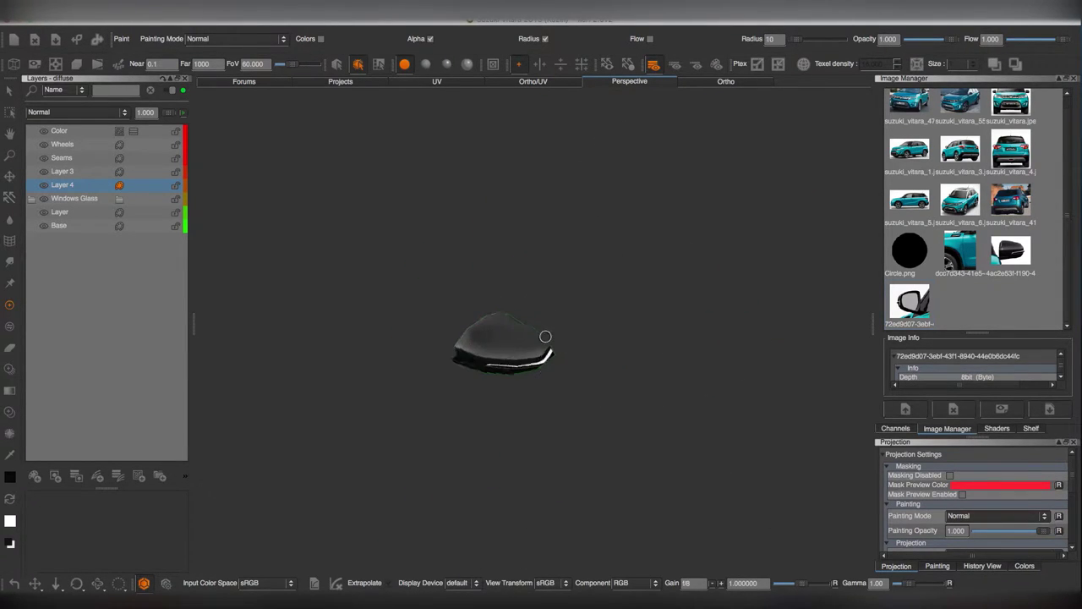
right_click(567, 213)
Bring the whole car back into view and orbit from the front round to the rear window.
left_click(720, 371)
middle_click_drag(623, 408, 558, 404)
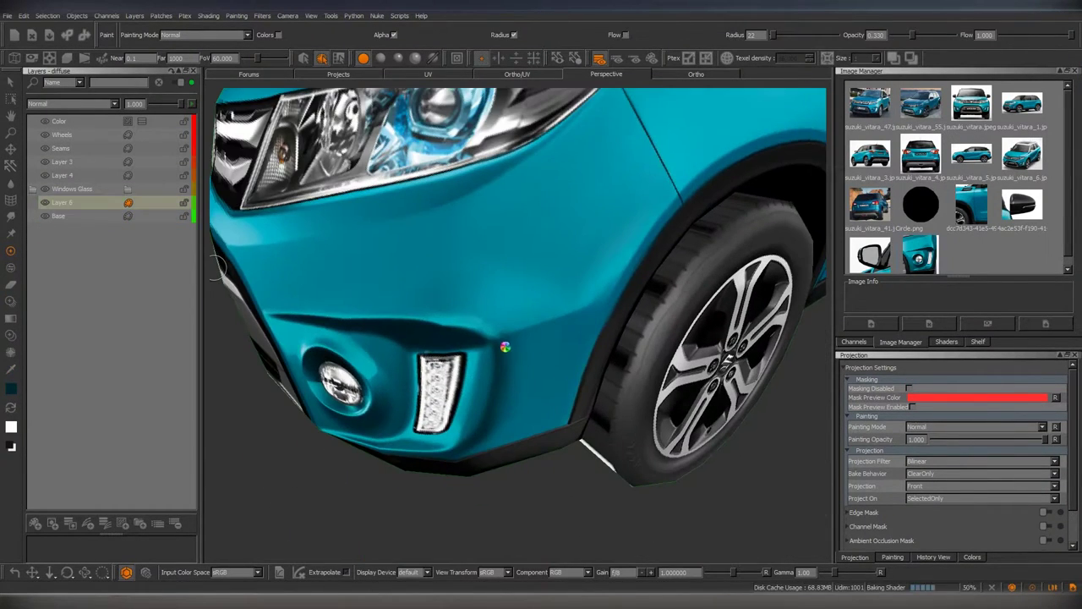
mouse_move(537, 433)
middle_mouse_down()
mouse_move(527, 375)
mouse_move(544, 423)
mouse_move(536, 267)
middle_mouse_up()
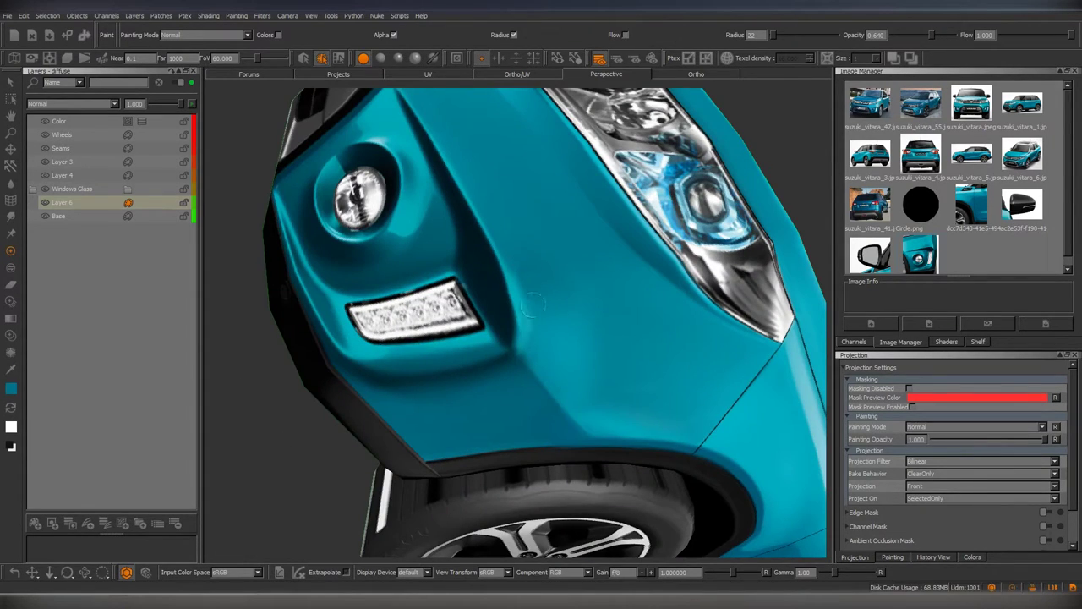
middle_click_drag(496, 371, 493, 278)
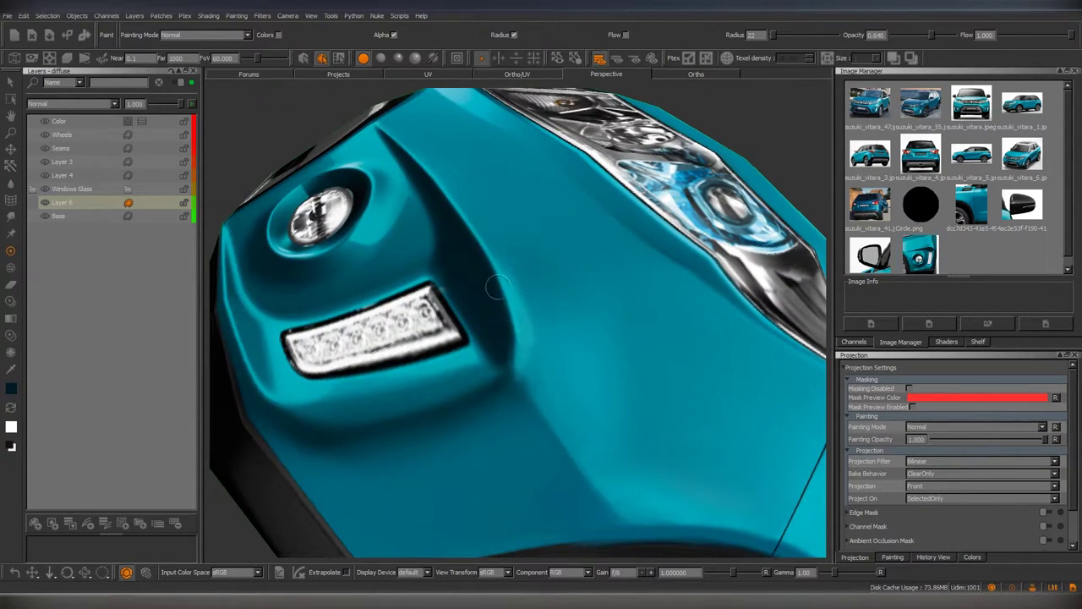
mouse_move(499, 369)
middle_mouse_down()
mouse_move(496, 321)
mouse_move(449, 379)
mouse_move(508, 321)
mouse_move(519, 389)
mouse_move(518, 338)
middle_mouse_up()
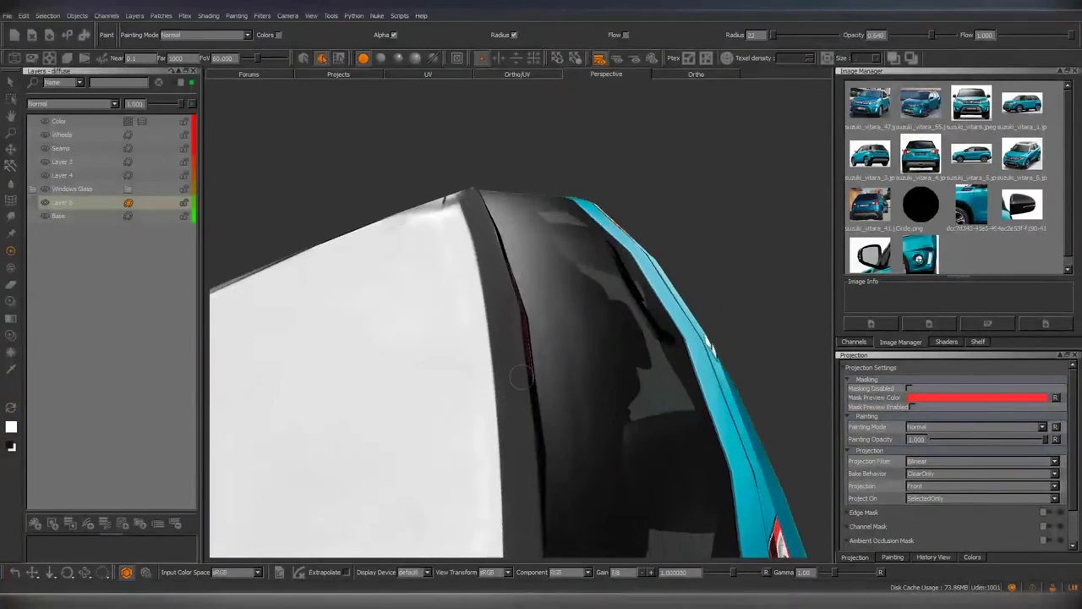
middle_click_drag(521, 378, 522, 336)
mouse_move(592, 397)
middle_mouse_down()
mouse_move(558, 372)
mouse_move(522, 372)
mouse_move(508, 343)
middle_mouse_up()
scroll(496, 310, "up", 3)
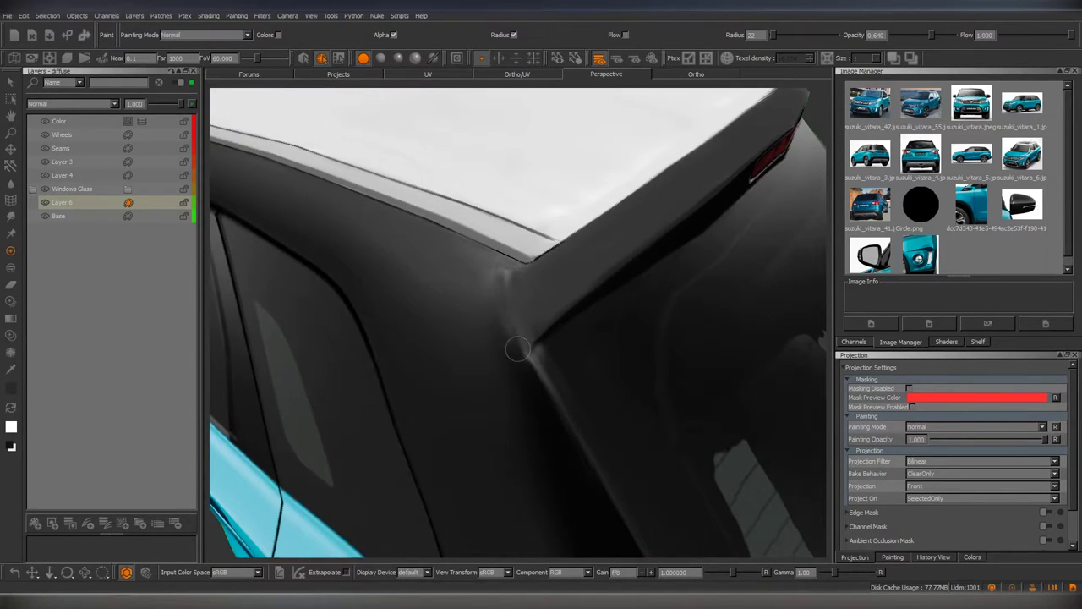
scroll(549, 338, "down", 3)
scroll(522, 339, "up", 3)
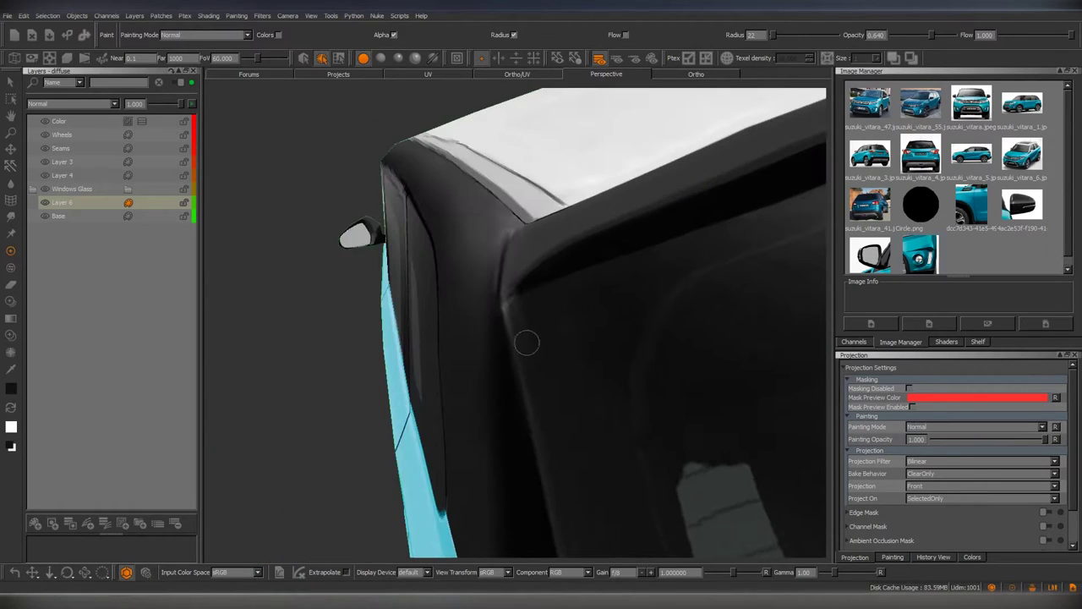
scroll(495, 286, "up", 2)
Blur the rear-glass reflections beside the roof pillar, then return to the Paint tool.
key("b")
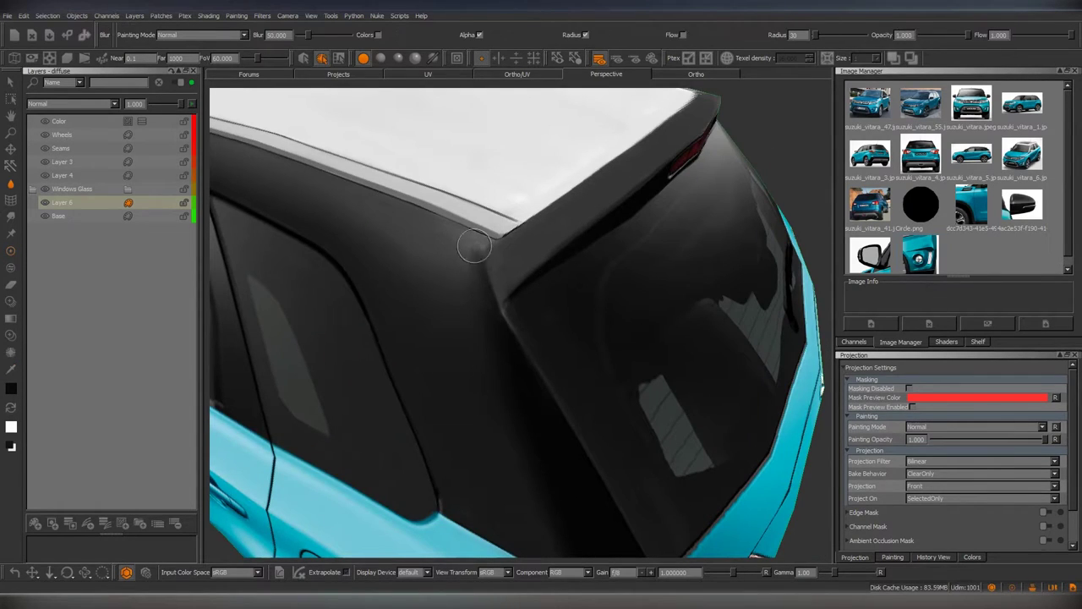
mouse_move(512, 344)
left_mouse_down("alt")
mouse_move(518, 315)
mouse_move(524, 345)
mouse_move(499, 269)
left_mouse_up("alt")
key("p")
mouse_move(516, 373)
left_mouse_down("alt")
mouse_move(474, 338)
mouse_move(500, 287)
mouse_move(517, 292)
left_mouse_up("alt")
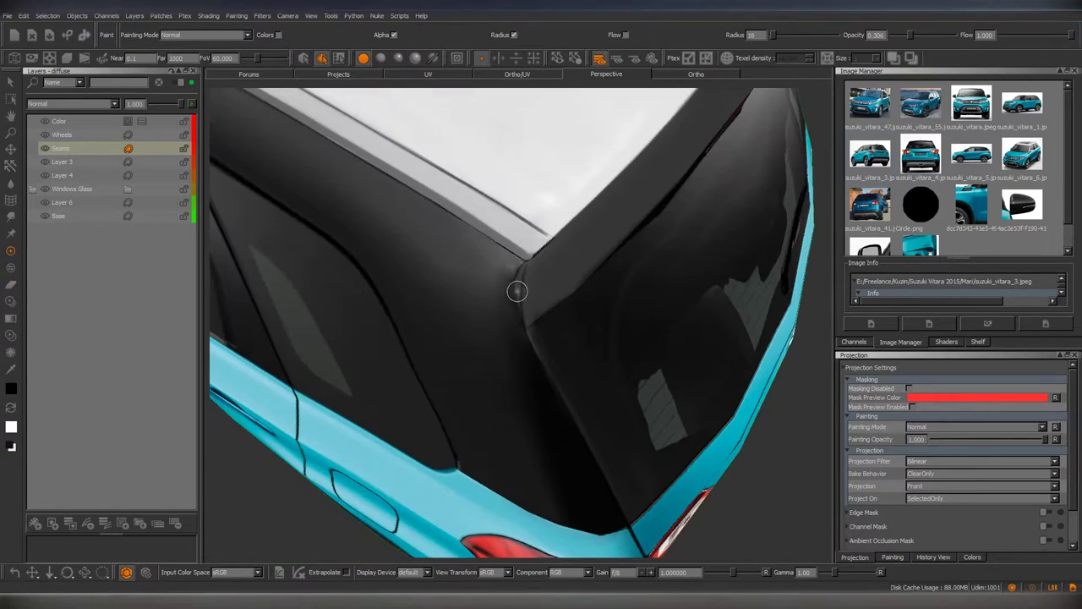
Switch to flat shading and orbit closely around the seam lines on the body.
key("c")
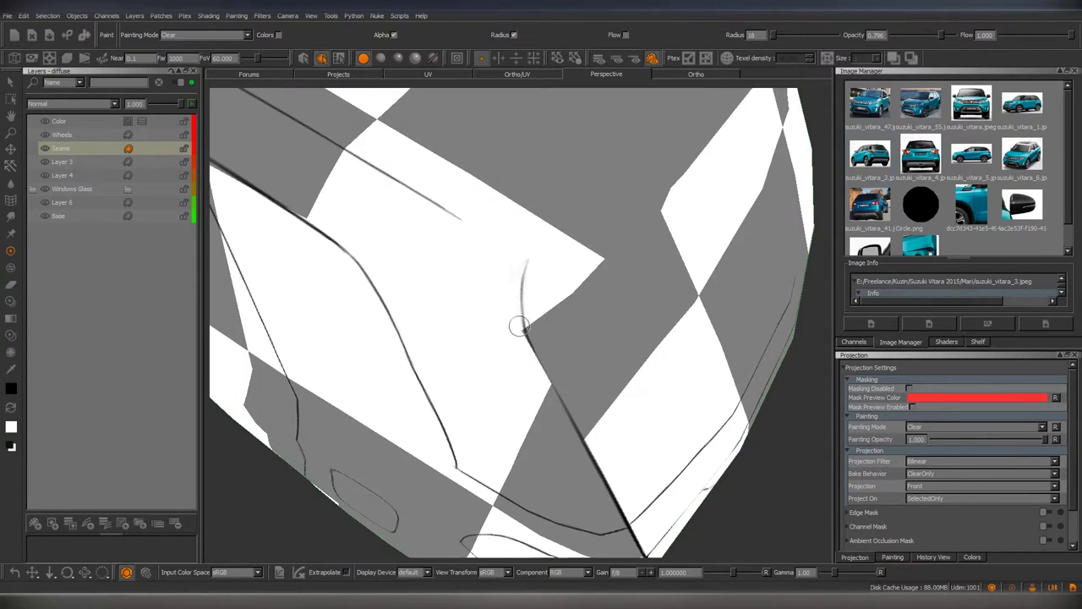
mouse_move(498, 304)
left_mouse_down("alt")
mouse_move(521, 270)
mouse_move(536, 341)
mouse_move(514, 297)
left_mouse_up("alt")
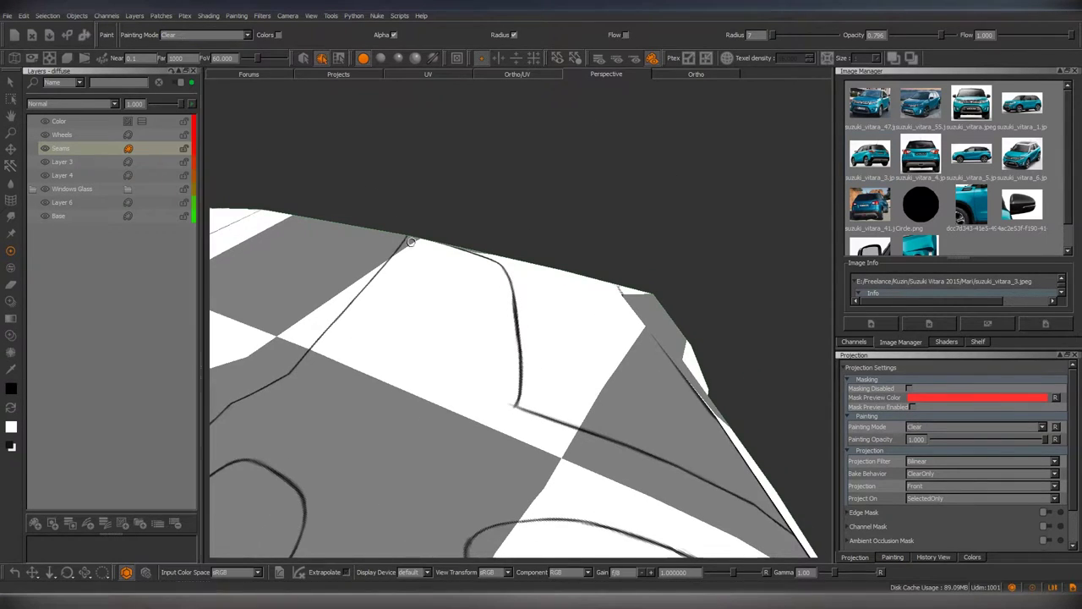
right_click_drag(512, 390, 535, 322, "alt")
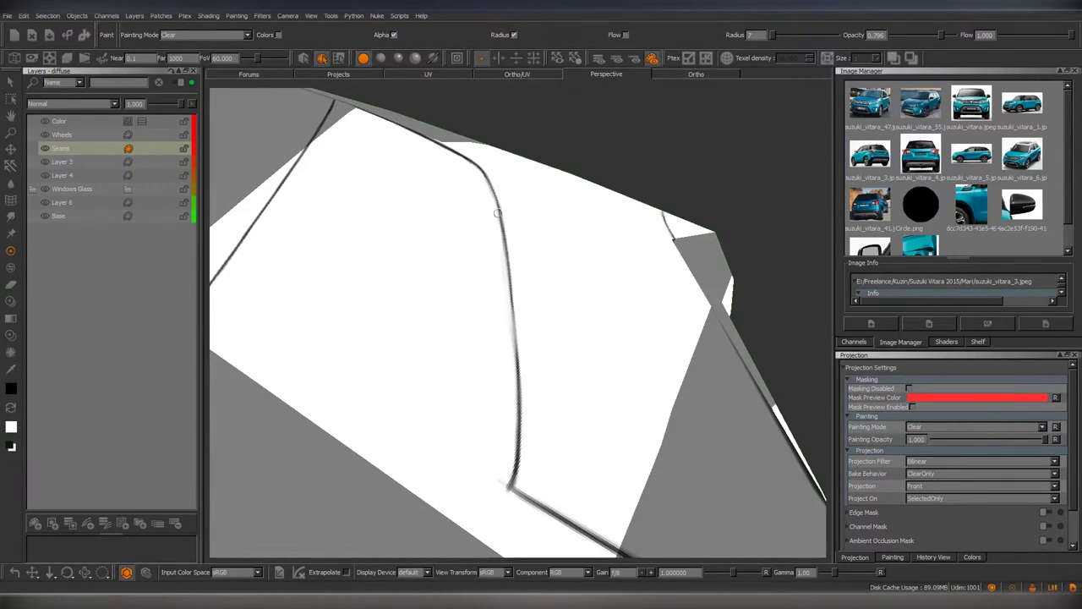
mouse_move(532, 407)
left_mouse_down("alt")
mouse_move(507, 251)
mouse_move(515, 353)
mouse_move(549, 449)
mouse_move(481, 317)
mouse_move(485, 353)
left_mouse_up("alt")
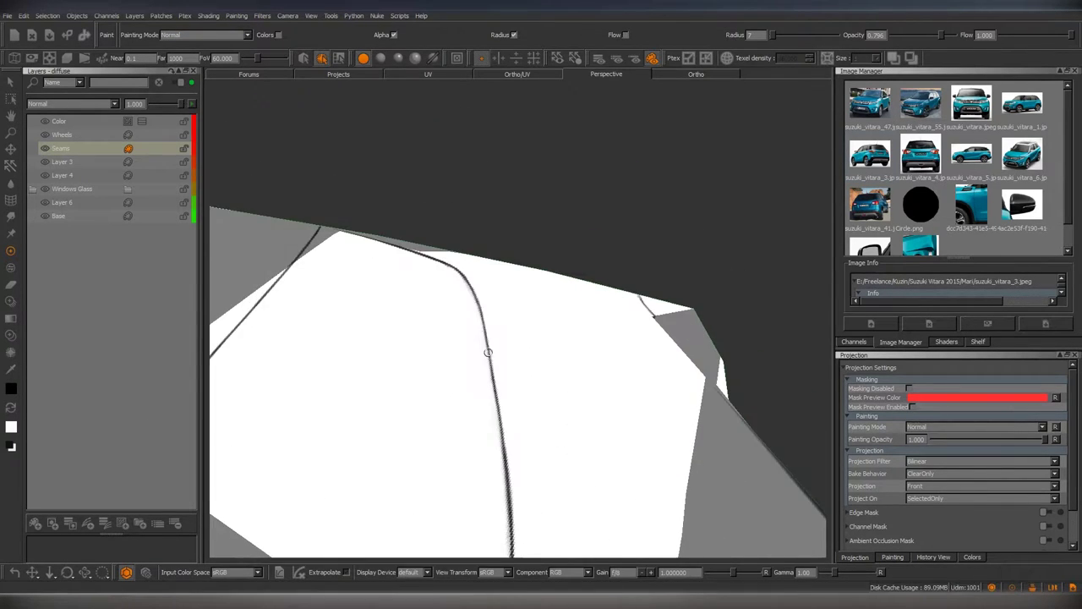
mouse_move(485, 353)
right_mouse_down("alt")
mouse_move(524, 322)
mouse_move(582, 382)
right_mouse_up("alt")
left_click_drag(582, 382, 513, 243, "alt")
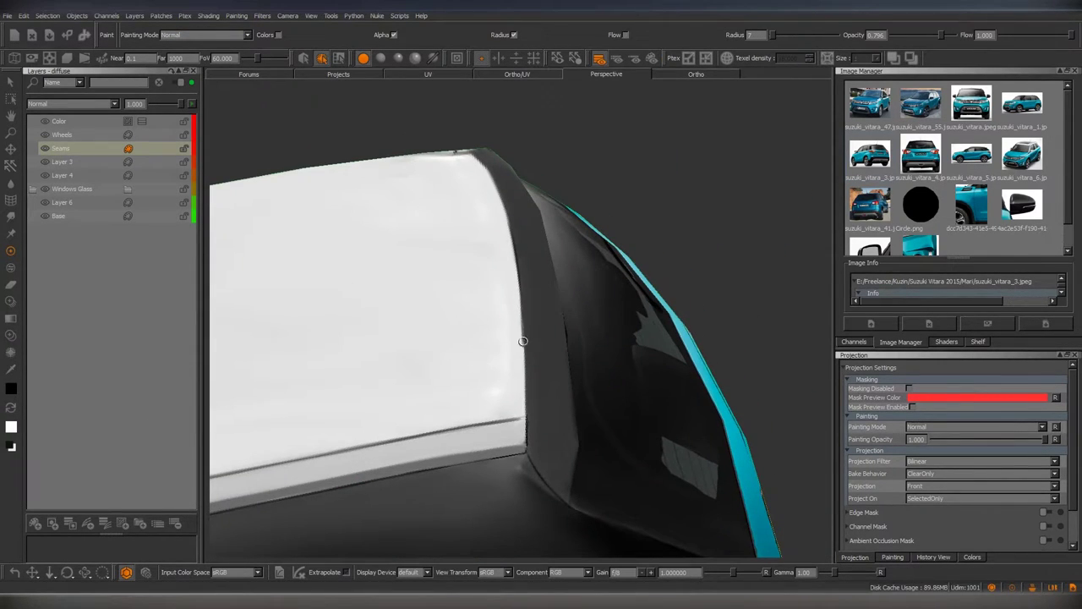
mouse_move(523, 351)
left_mouse_down("alt")
mouse_move(517, 398)
mouse_move(496, 271)
left_mouse_up("alt")
Turn on the wireframe overlay and inspect the car's side and roof from lower angles.
key("shift+w")
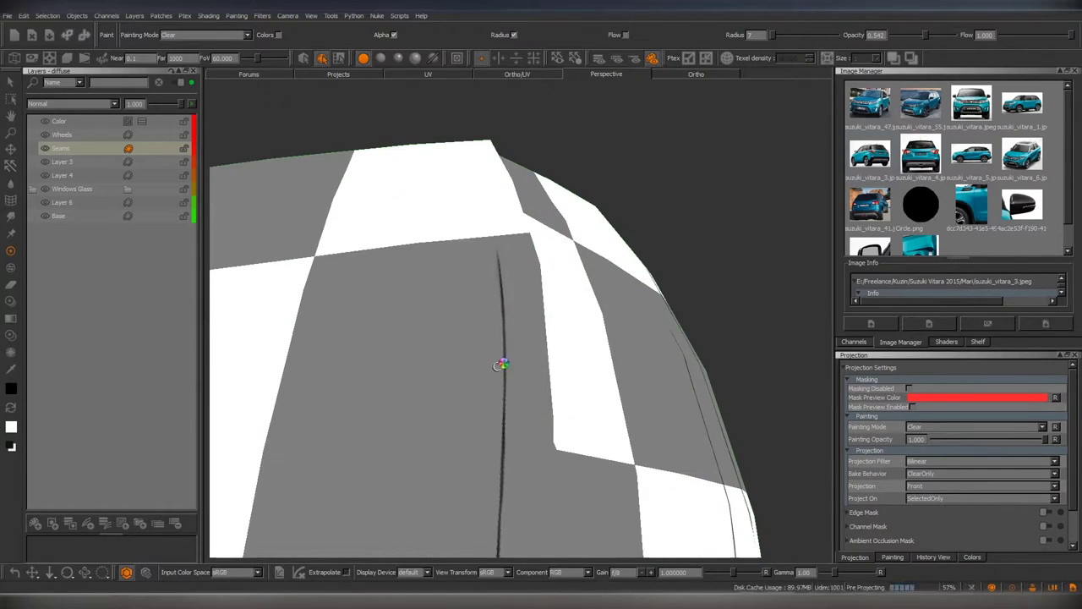
mouse_move(496, 352)
left_mouse_down("alt")
mouse_move(514, 321)
mouse_move(501, 294)
left_mouse_up("alt")
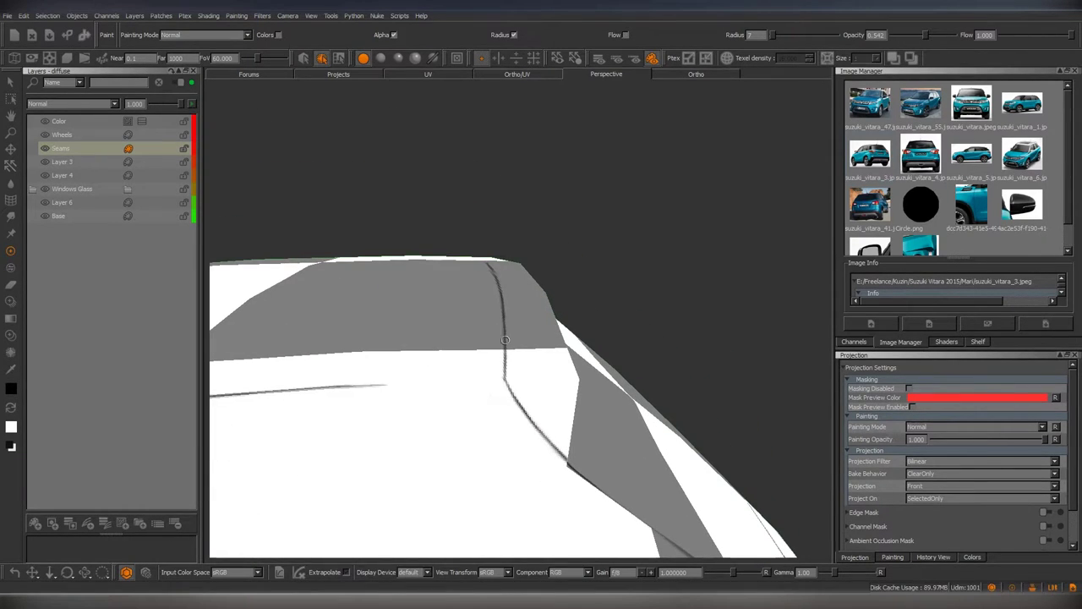
mouse_move(505, 340)
left_mouse_down("alt")
mouse_move(449, 365)
mouse_move(496, 351)
mouse_move(475, 321)
left_mouse_up("alt")
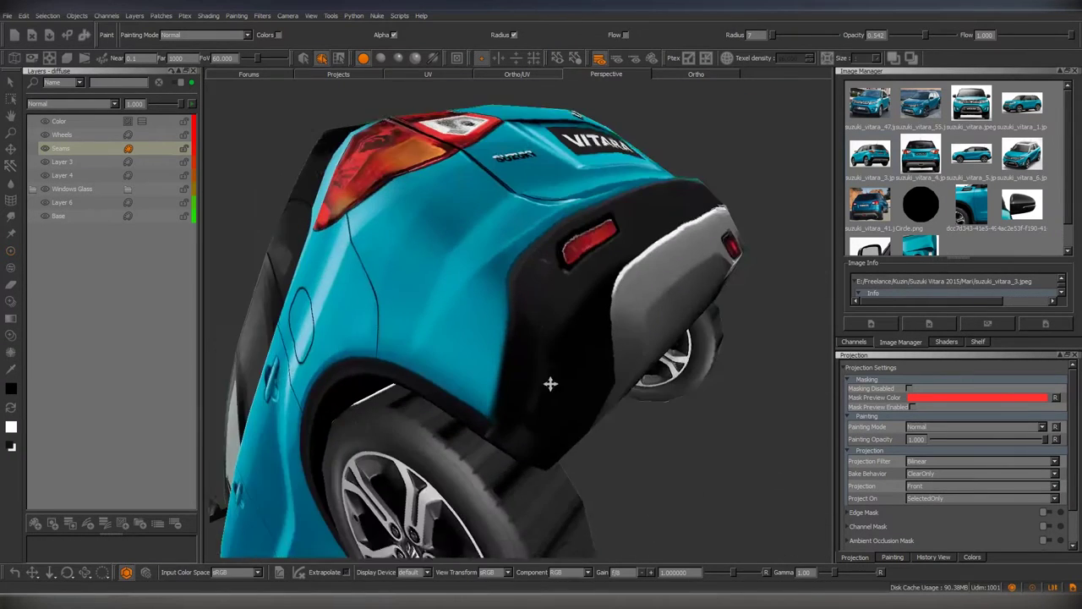
left_click_drag(496, 273, 519, 343, "alt")
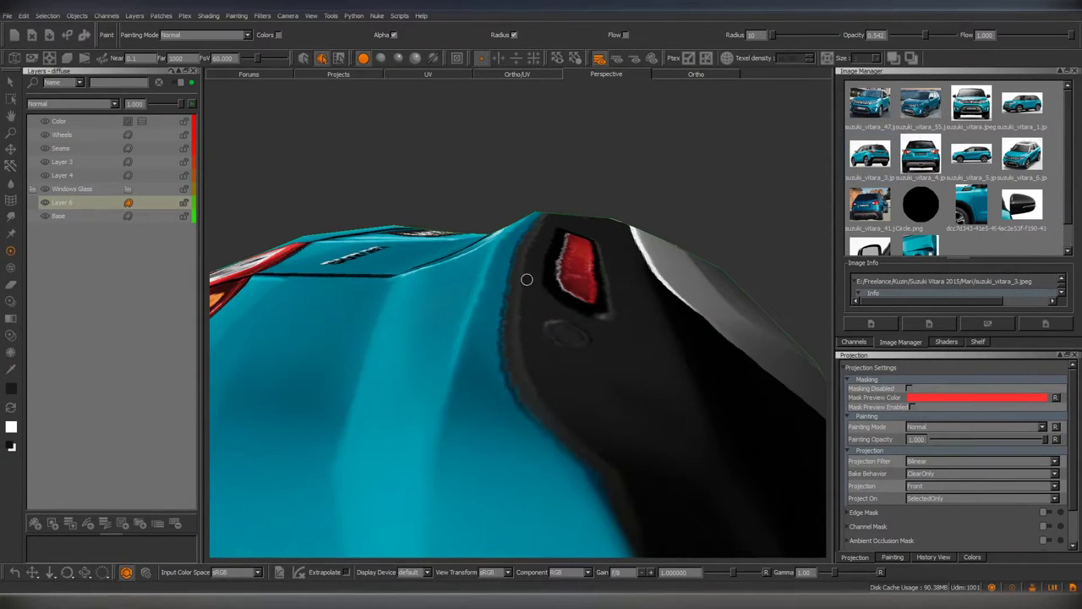
left_click_drag(526, 279, 536, 394, "alt")
scroll(578, 486, "up", 3)
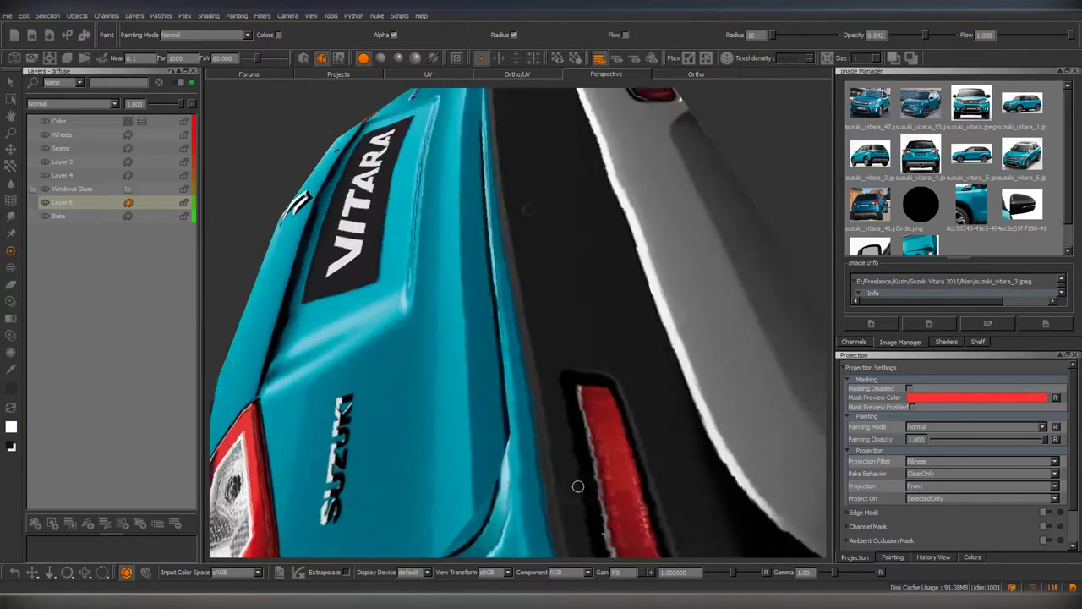
mouse_move(578, 486)
left_mouse_down("alt")
mouse_move(498, 306)
mouse_move(525, 426)
mouse_move(532, 346)
mouse_move(519, 344)
mouse_move(525, 398)
mouse_move(517, 317)
left_mouse_up("alt")
left_click_drag(505, 465, 524, 307, "alt")
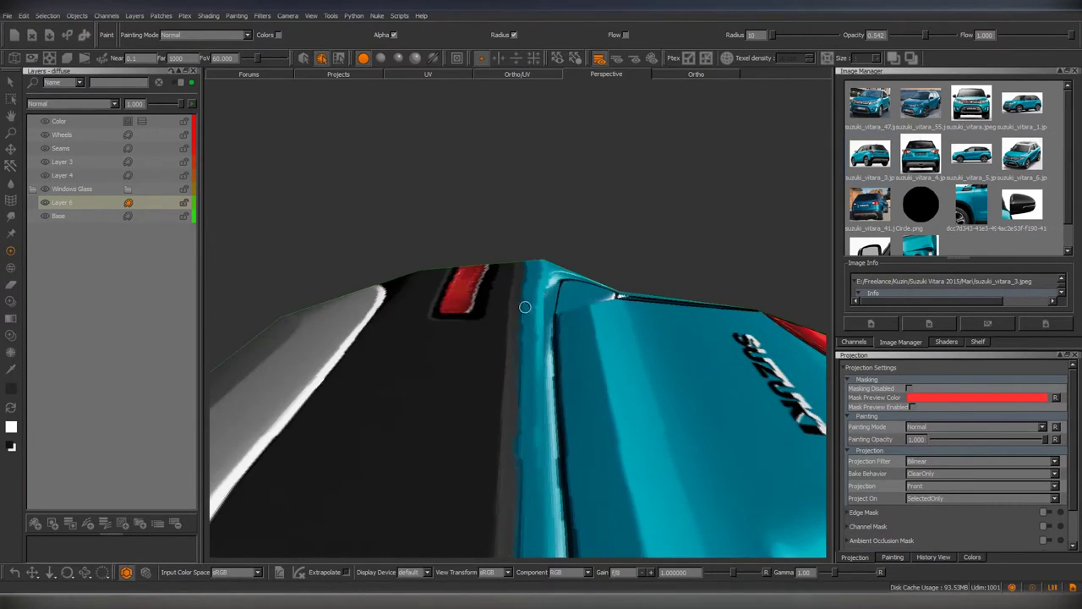
mouse_move(515, 411)
left_mouse_down("alt")
mouse_move(533, 337)
mouse_move(523, 307)
left_mouse_up("alt")
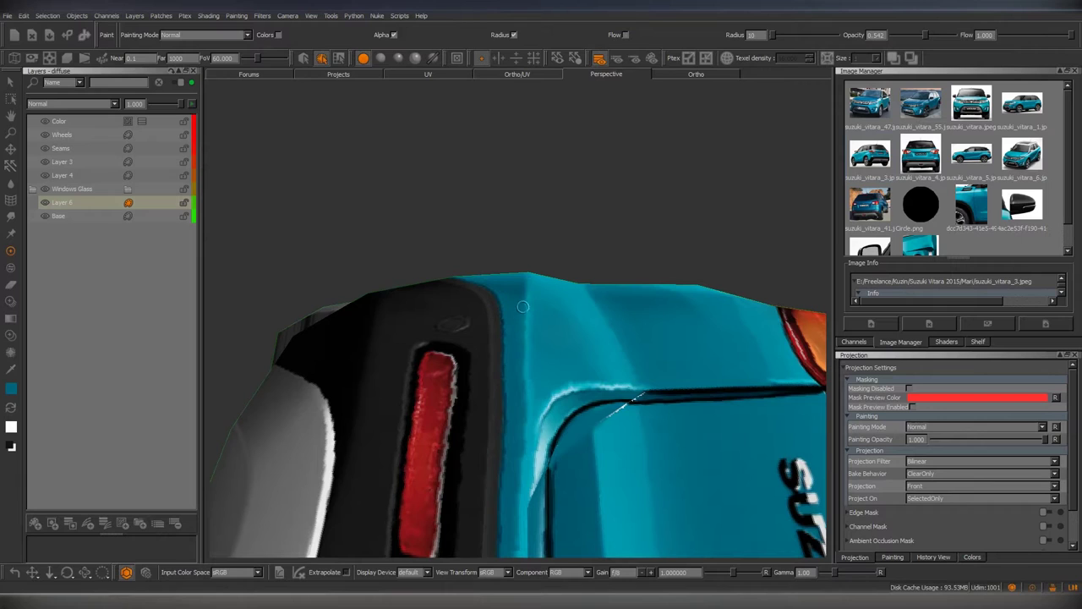
mouse_move(527, 424)
left_mouse_down("alt")
mouse_move(582, 355)
mouse_move(507, 380)
mouse_move(513, 330)
mouse_move(551, 317)
mouse_move(514, 345)
mouse_move(502, 310)
mouse_move(519, 363)
mouse_move(537, 338)
mouse_move(526, 382)
left_mouse_up("alt")
mouse_move(516, 339)
left_mouse_down("alt")
mouse_move(527, 362)
mouse_move(522, 335)
mouse_move(476, 309)
left_mouse_up("alt")
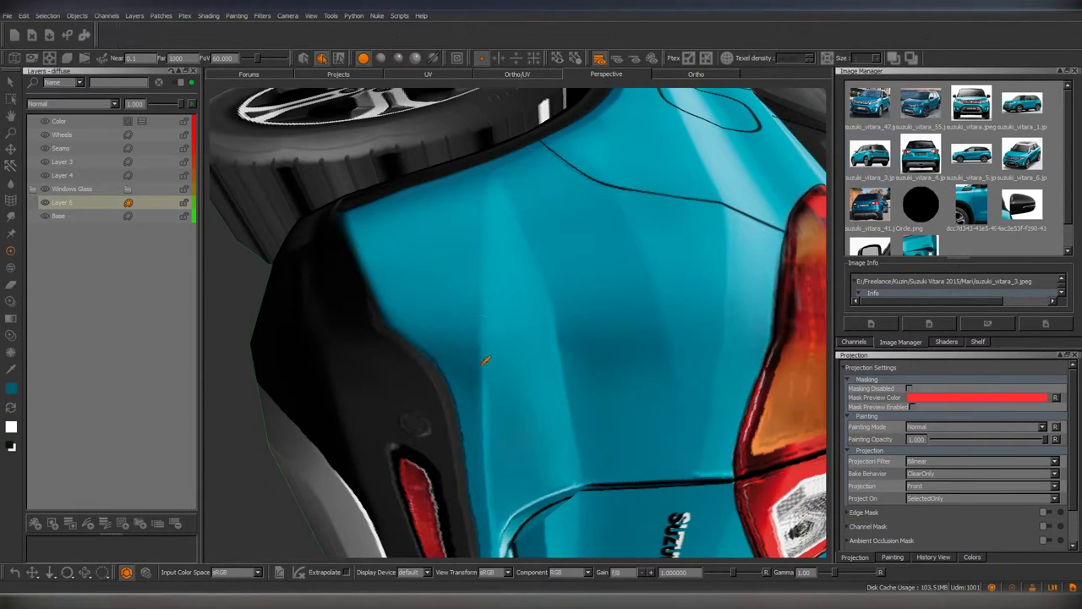
mouse_move(476, 362)
left_mouse_down("alt")
mouse_move(496, 412)
mouse_move(550, 350)
mouse_move(520, 316)
left_mouse_up("alt")
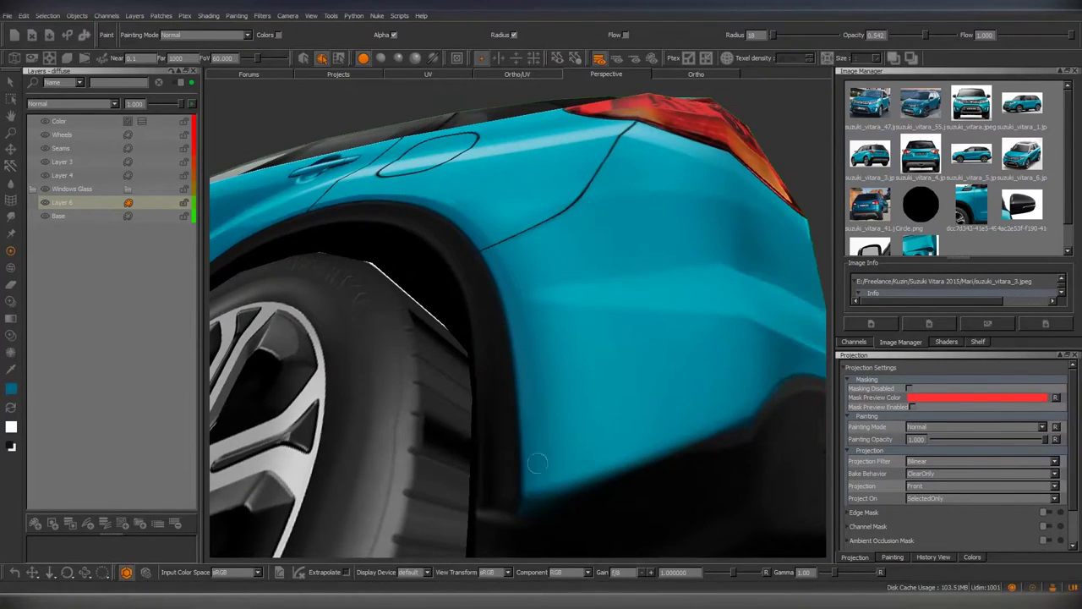
mouse_move(532, 461)
left_mouse_down("alt")
mouse_move(496, 369)
mouse_move(563, 295)
left_mouse_up("alt")
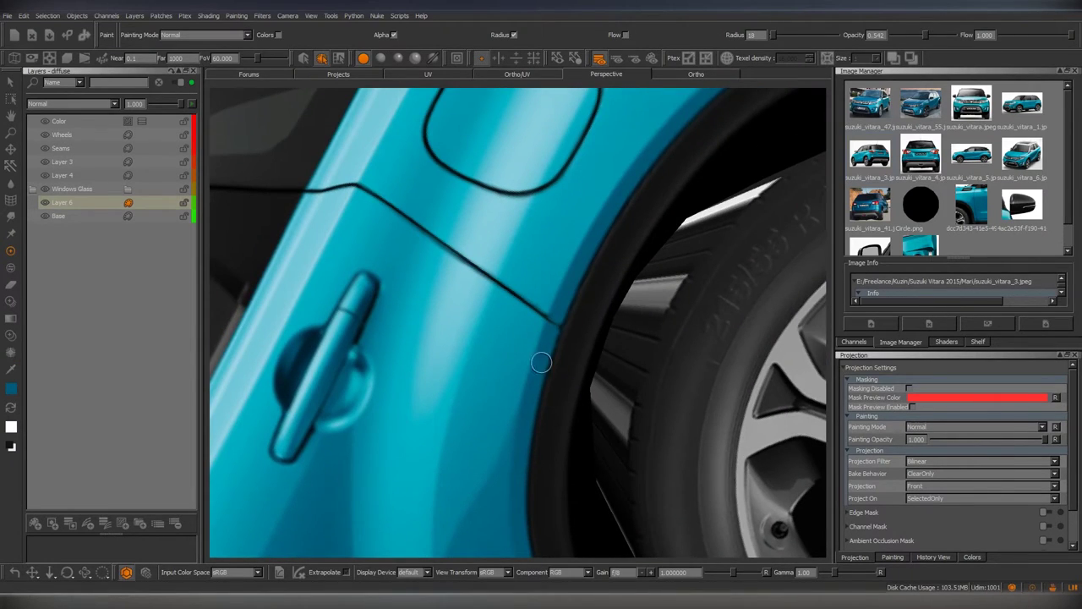
left_click_drag(524, 401, 507, 372, "alt")
Frame a three-quarter view of the car and show the channel list instead of reference images.
right_click_drag(507, 372, 541, 355, "alt")
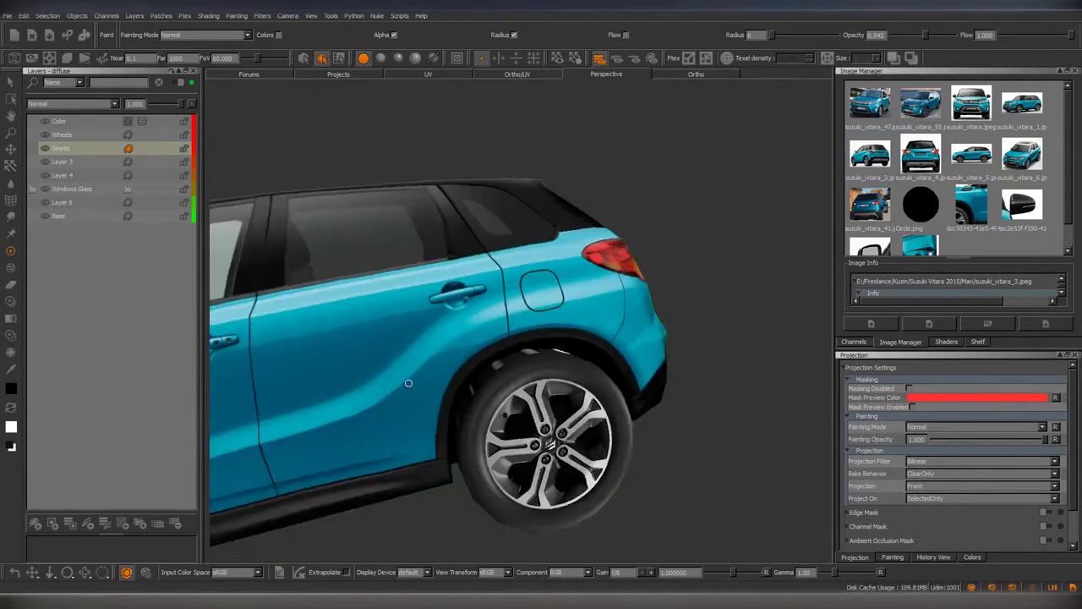
left_click_drag(541, 355, 560, 366, "alt")
left_click(854, 342)
Orbit around the rear bumper and SUZUKI-badged tailgate, then make Layer 6 the paint layer.
left_click_drag(507, 338, 537, 285, "alt")
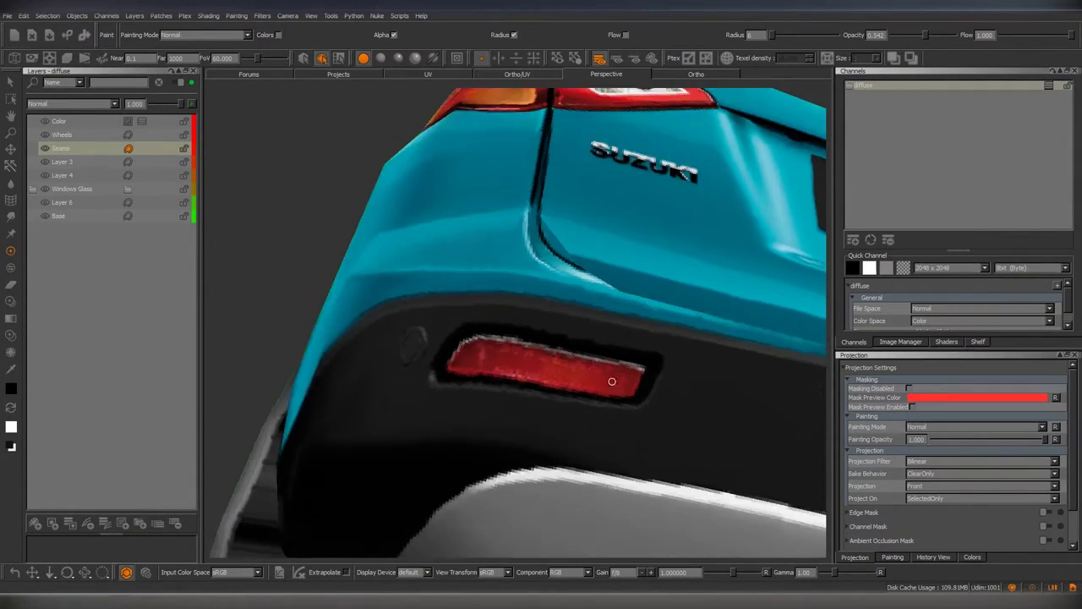
left_click_drag(573, 407, 595, 400, "alt")
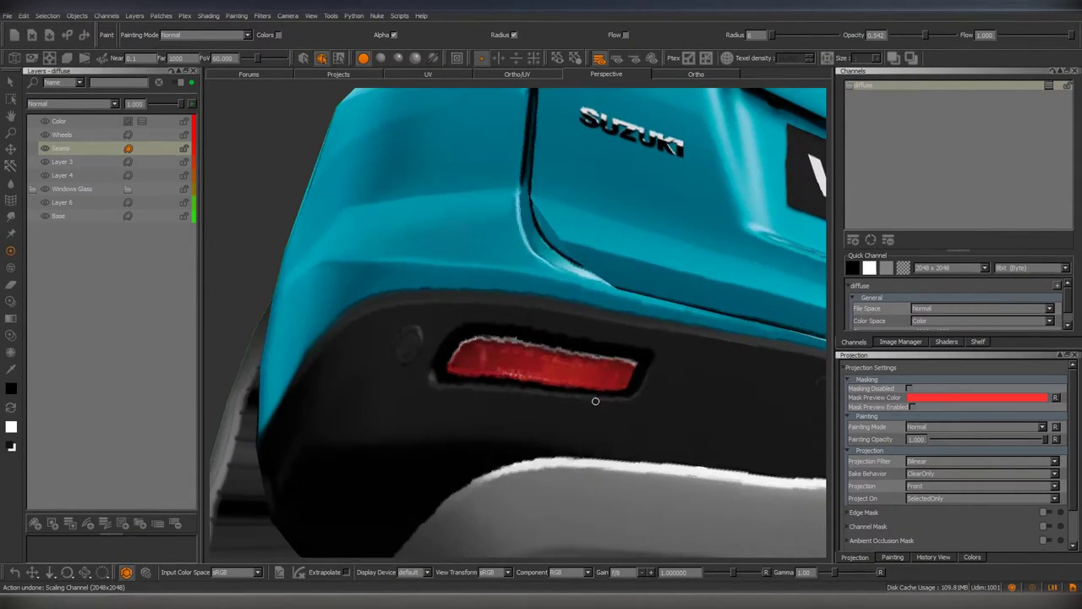
mouse_move(575, 351)
left_mouse_down("alt")
mouse_move(549, 306)
mouse_move(512, 353)
mouse_move(554, 331)
mouse_move(515, 344)
mouse_move(546, 357)
mouse_move(487, 318)
left_mouse_up("alt")
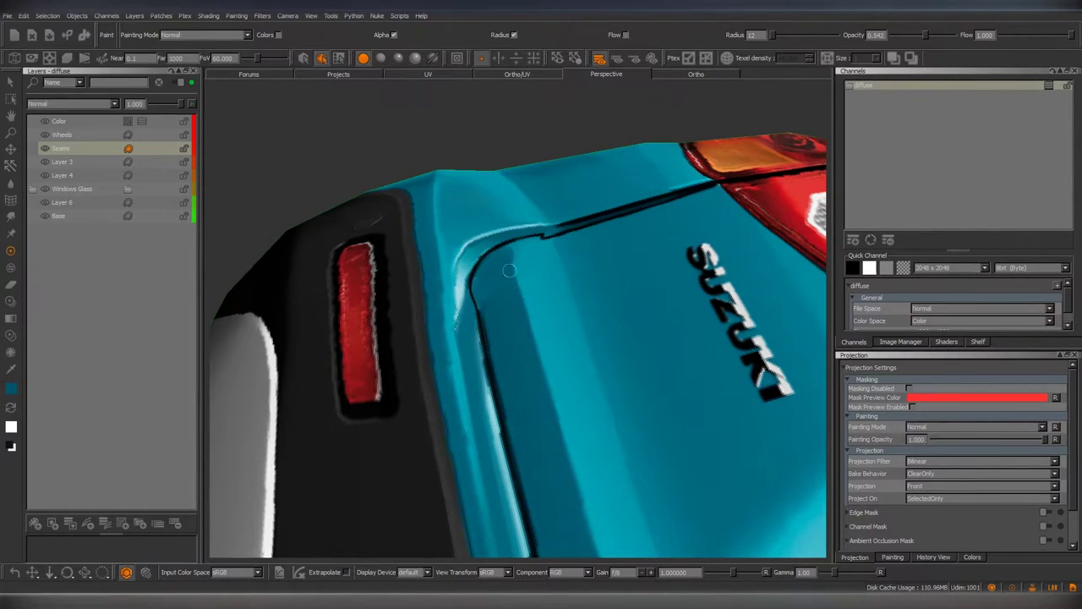
mouse_move(509, 271)
left_mouse_down("alt")
mouse_move(514, 361)
mouse_move(581, 333)
mouse_move(507, 321)
mouse_move(220, 225)
left_mouse_up("alt")
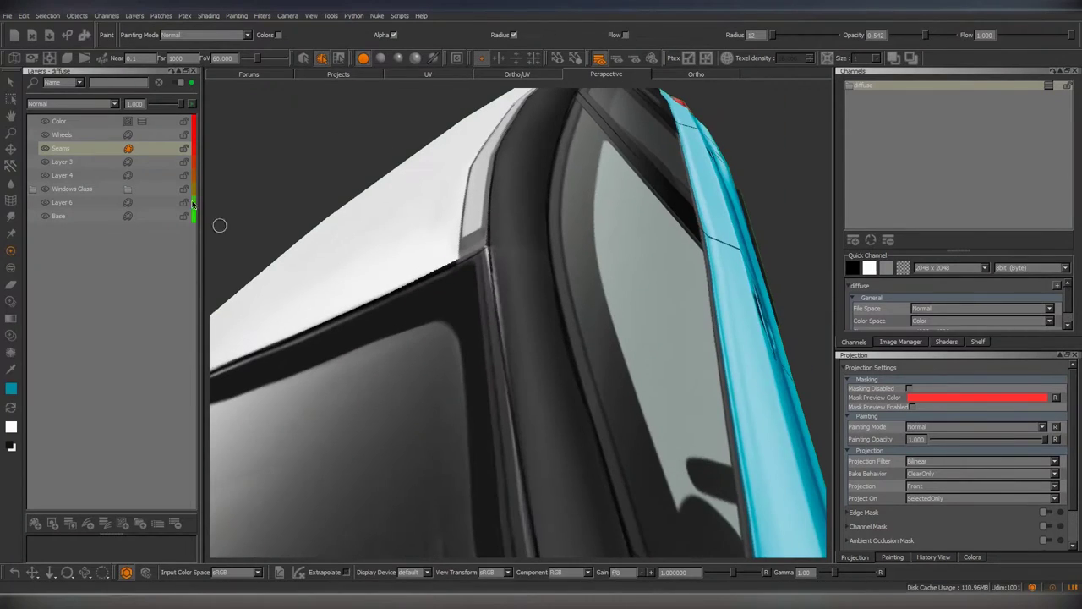
left_click(192, 203)
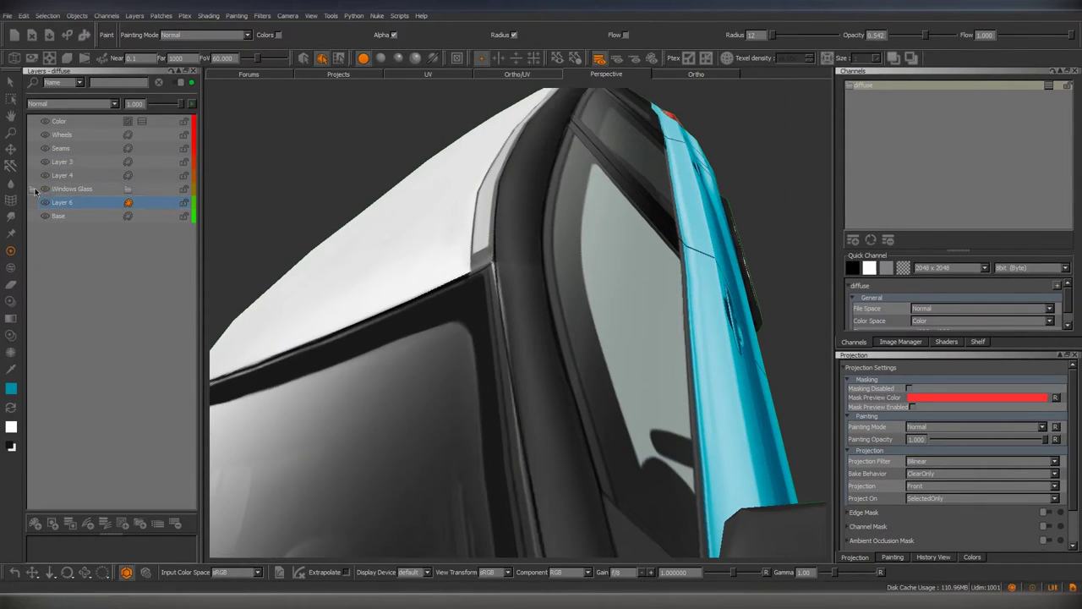
left_click(58, 217)
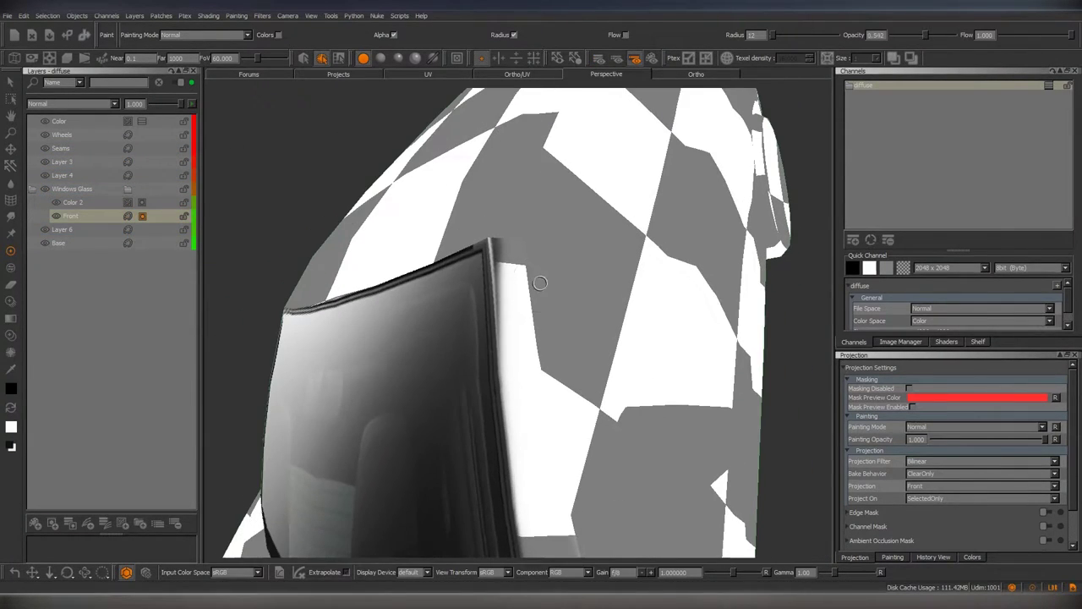
left_click_drag(535, 415, 586, 339, "alt")
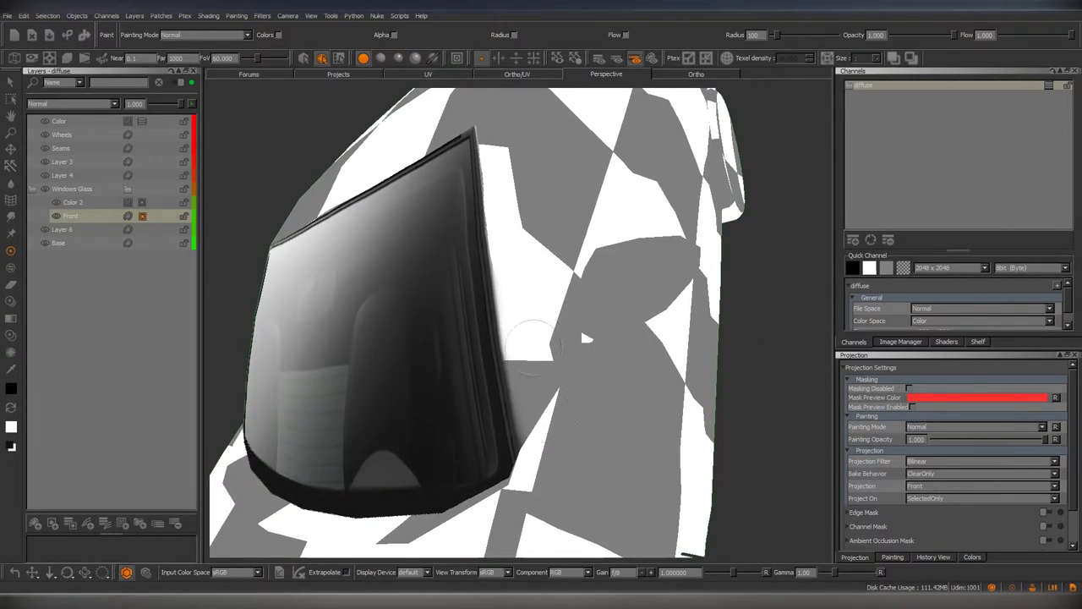
left_click_drag(541, 414, 471, 231, "alt")
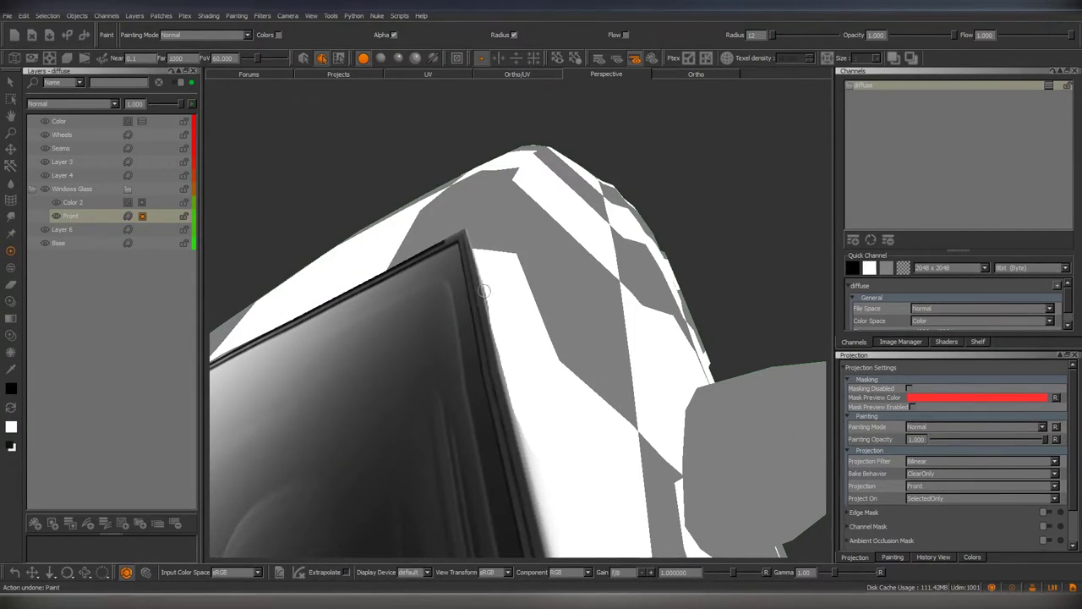
mouse_move(484, 291)
left_mouse_down("alt")
mouse_move(482, 309)
mouse_move(513, 335)
left_mouse_up("alt")
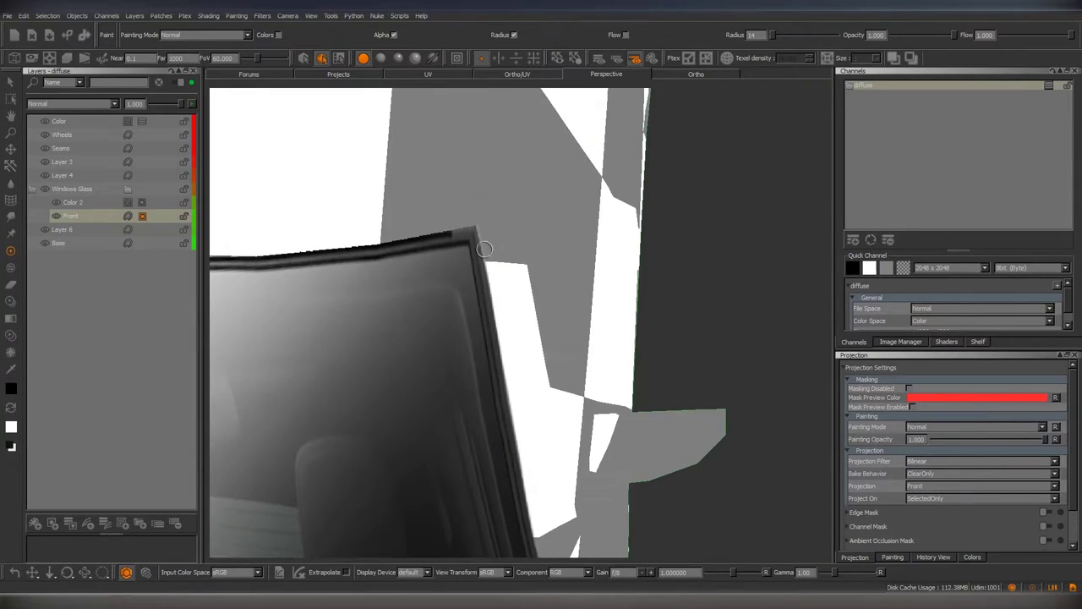
mouse_move(535, 416)
left_mouse_down("alt")
mouse_move(495, 314)
mouse_move(483, 402)
left_mouse_up("alt")
scroll(483, 403, "up", 5)
scroll(490, 355, "up", 2)
mouse_move(491, 355)
left_mouse_down("alt")
mouse_move(499, 305)
mouse_move(524, 435)
mouse_move(493, 364)
mouse_move(513, 302)
mouse_move(488, 390)
mouse_move(517, 376)
left_mouse_up("alt")
scroll(499, 296, "up", 2)
mouse_move(502, 339)
left_mouse_down("alt")
mouse_move(513, 333)
mouse_move(546, 386)
mouse_move(539, 337)
mouse_move(579, 300)
left_mouse_up("alt")
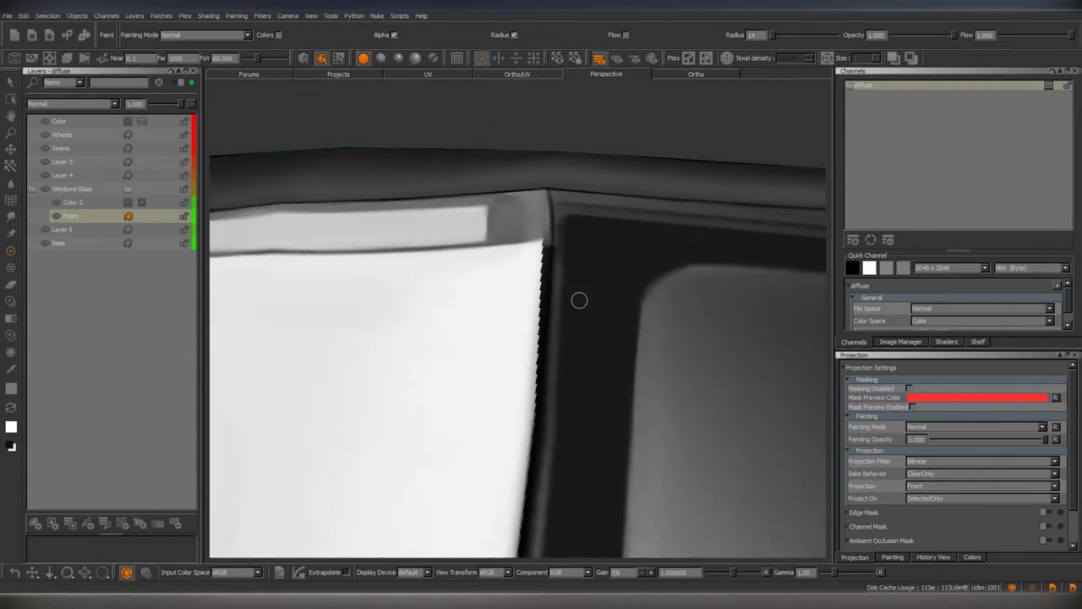
mouse_move(543, 246)
left_mouse_down("alt")
mouse_move(536, 358)
mouse_move(518, 242)
left_mouse_up("alt")
mouse_move(543, 471)
left_mouse_down("alt")
mouse_move(454, 442)
mouse_move(527, 385)
mouse_move(513, 286)
left_mouse_up("alt")
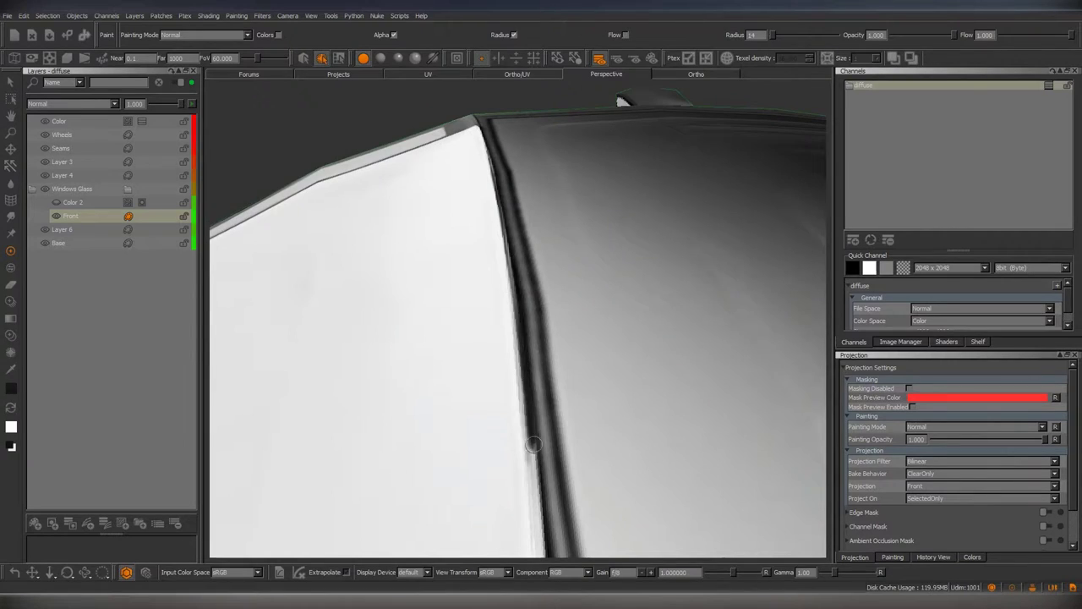
mouse_move(535, 445)
left_mouse_down("alt")
mouse_move(536, 338)
mouse_move(517, 447)
mouse_move(503, 292)
mouse_move(505, 314)
left_mouse_up("alt")
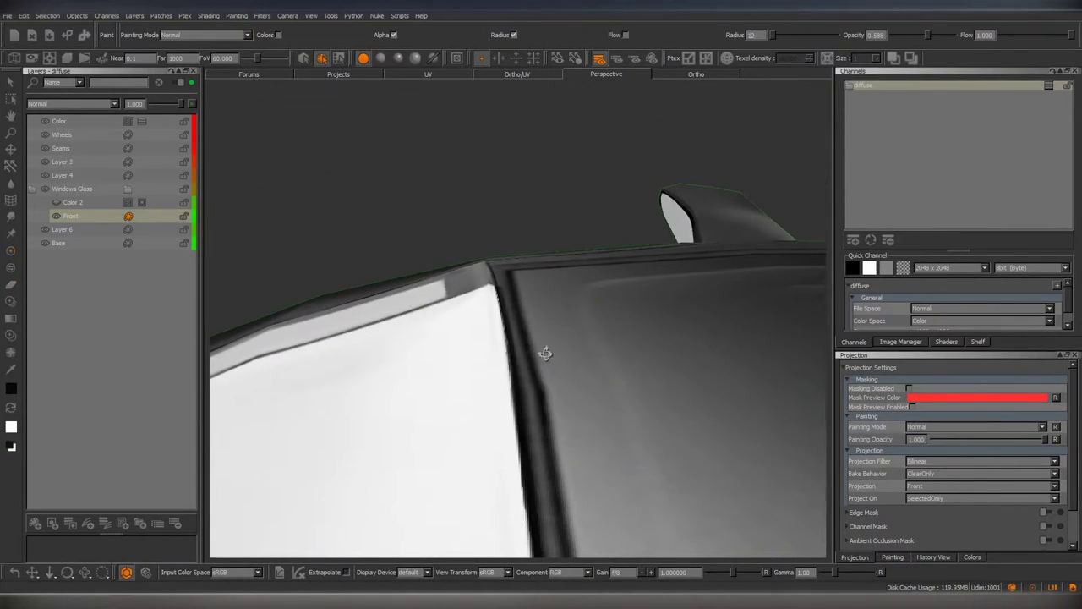
scroll(546, 354, "up", 5)
scroll(551, 321, "down", 2)
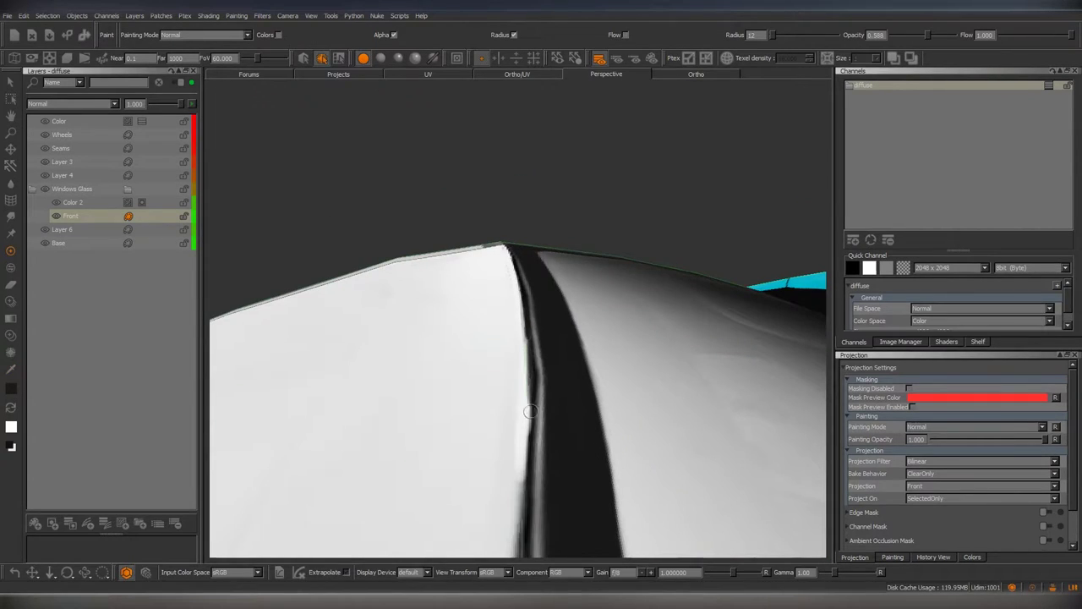
mouse_move(530, 337)
middle_mouse_down()
mouse_move(505, 290)
mouse_move(520, 282)
middle_mouse_up()
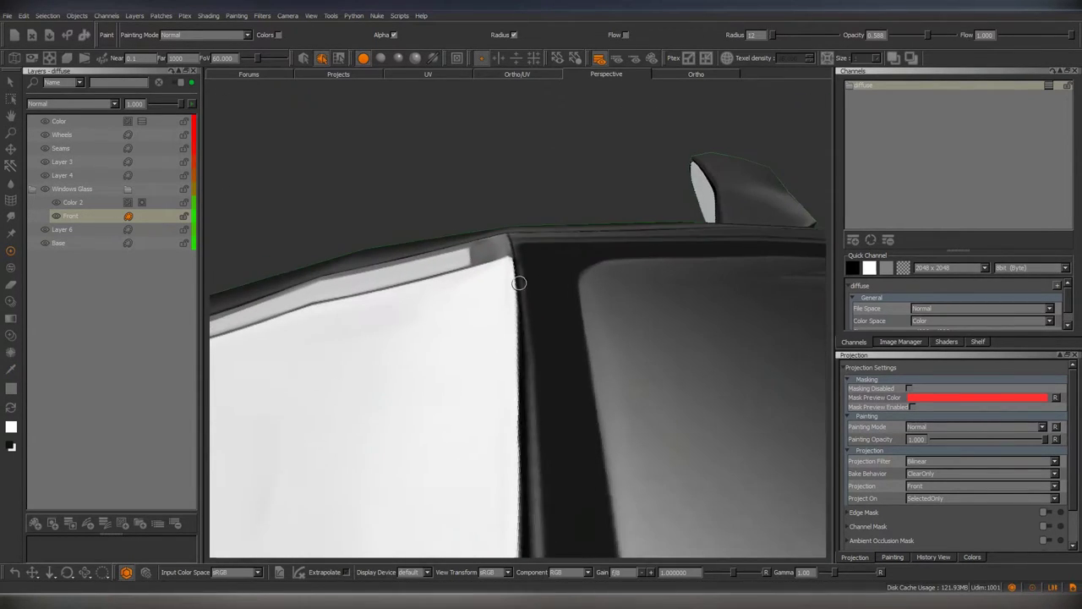
scroll(529, 358, "down", 10)
middle_click_drag(405, 428, 504, 430)
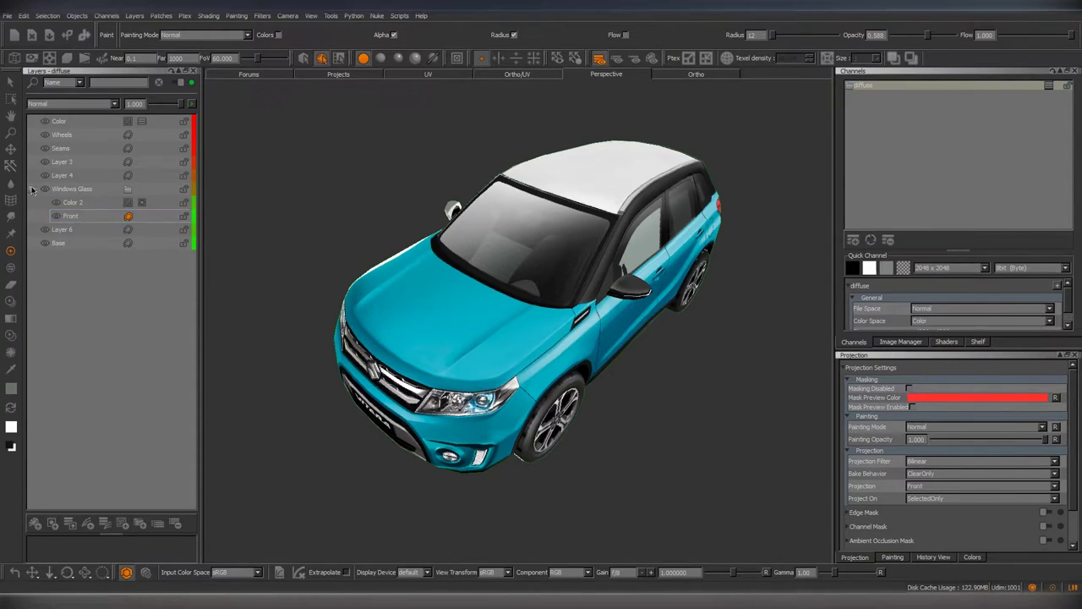
Add UV Mask and UV Wireframe layers to the diffuse channel from the Patches menu.
left_click(161, 16)
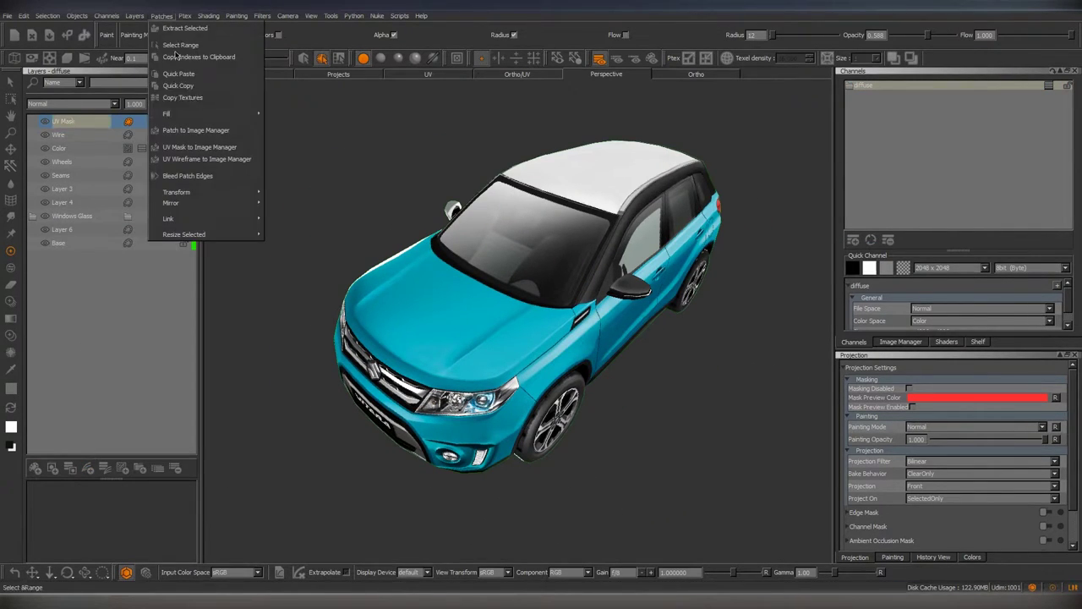
left_click(288, 115)
right_click(879, 88)
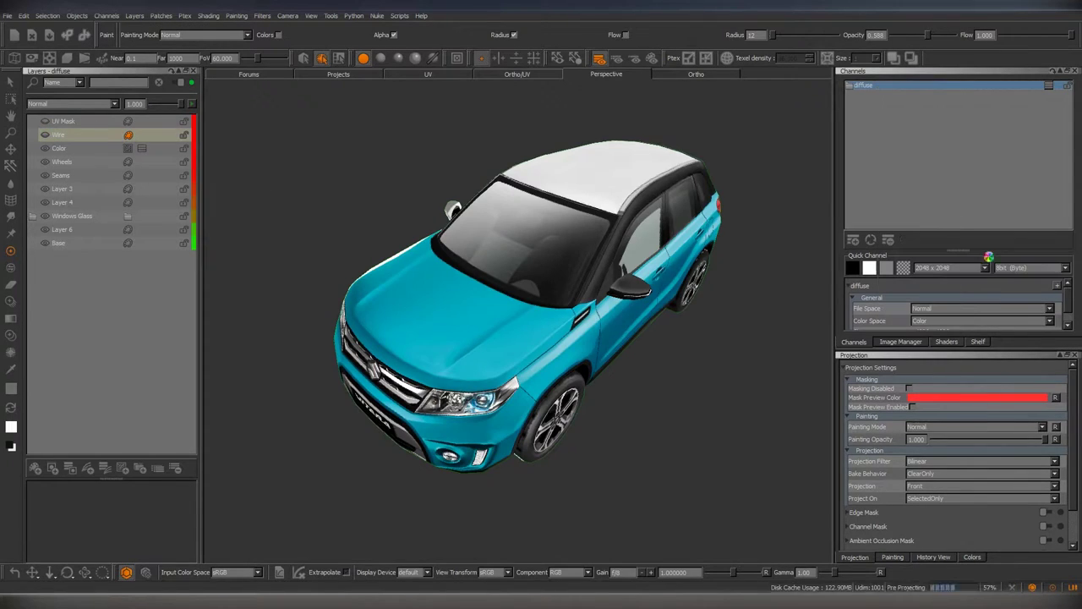
key("Escape")
Export the current diffuse channel into the Suzuki Vitara 2015 UV folder.
right_click(888, 85)
mouse_move(916, 229)
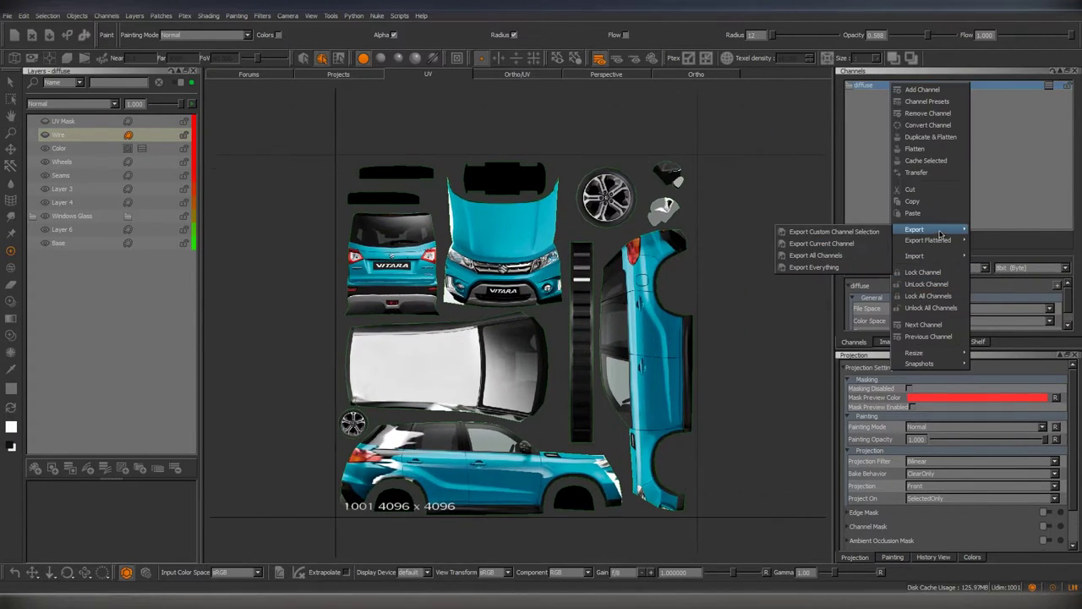
left_click(811, 254)
left_click(608, 192)
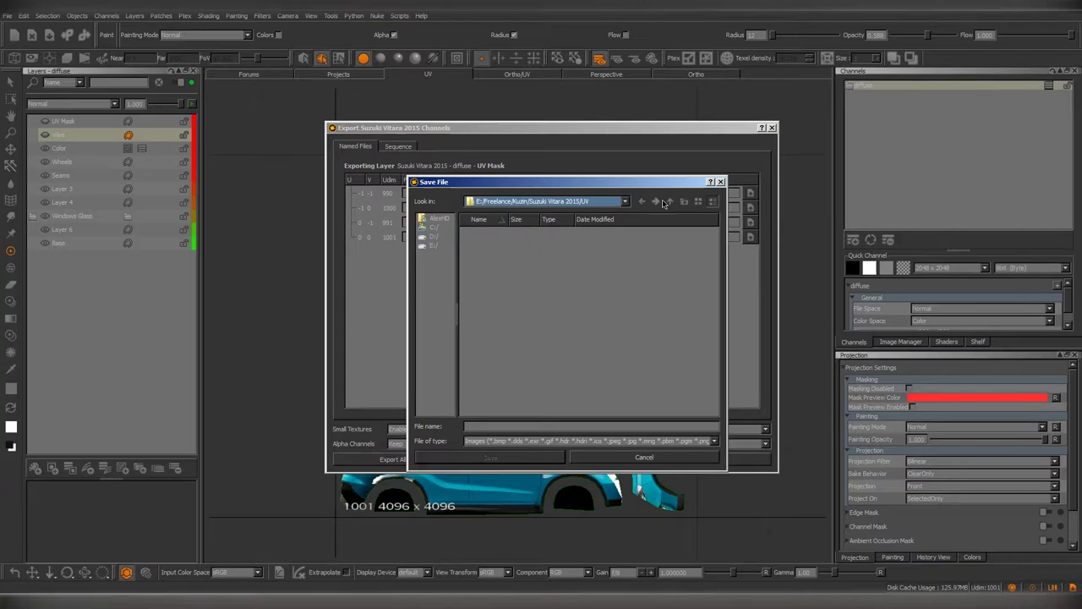
type("For Symm.psd")
key("Return")
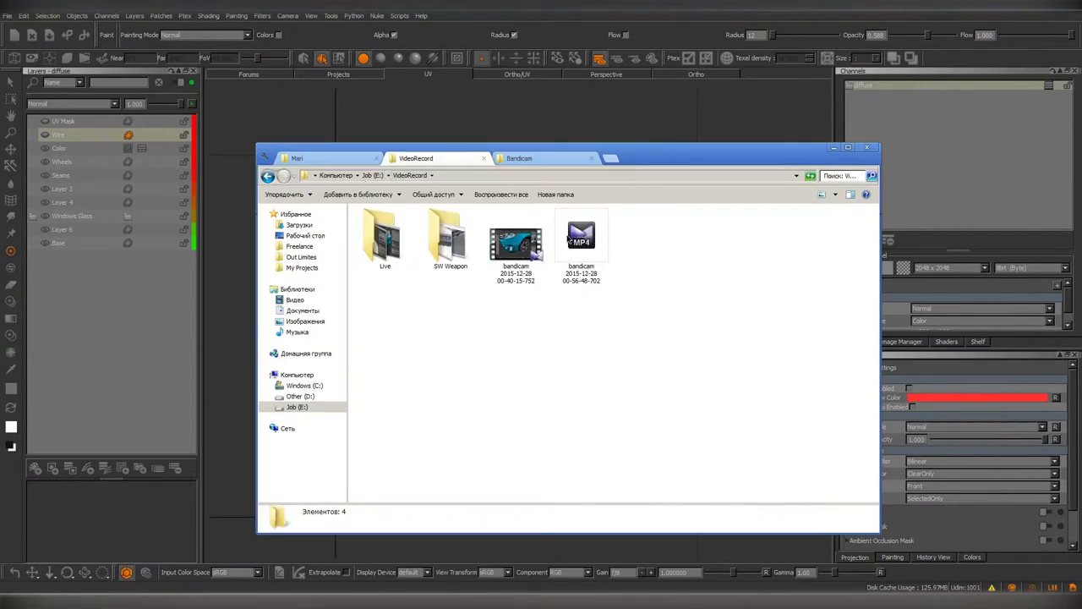
Open For Symm.psd and give the UV Mask layer a Color Overlay effect.
double_click(392, 242)
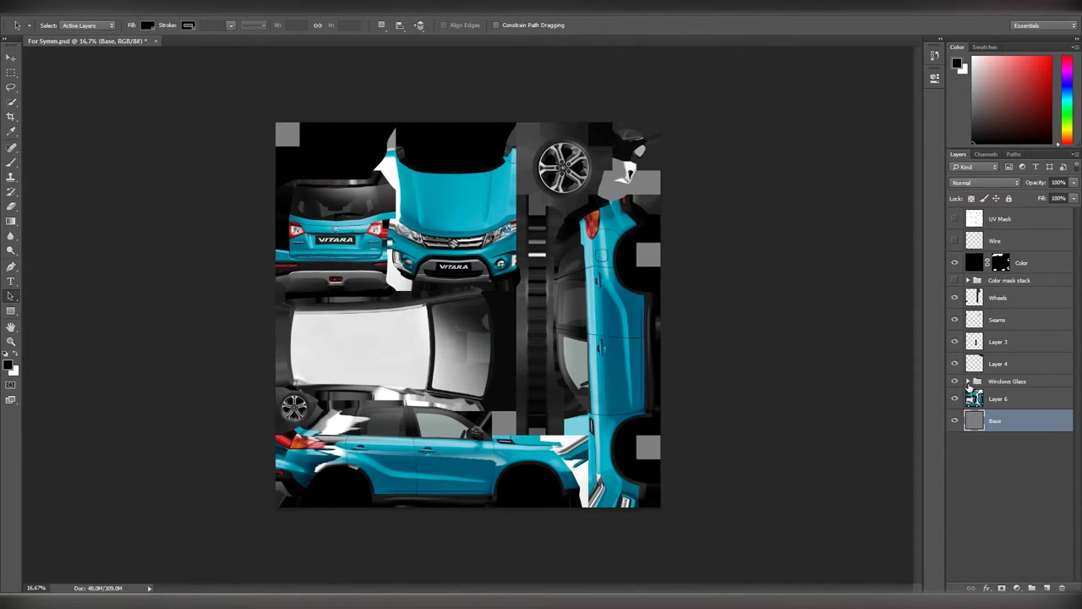
double_click(969, 222)
key("Return")
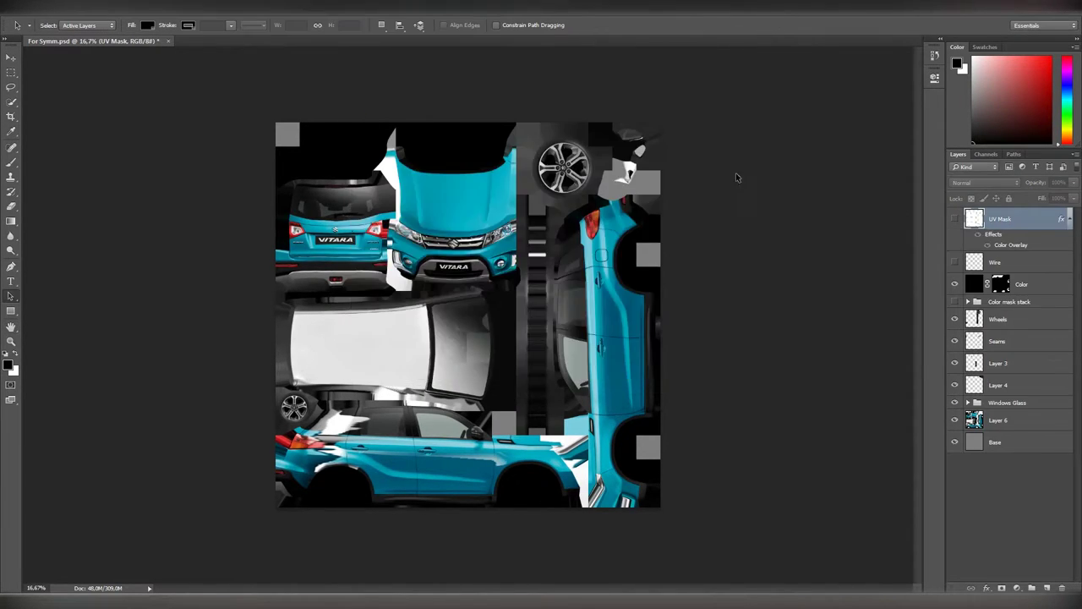
Make the Wire layer visible, move it to the top of the stack, and edit its effects.
scroll(536, 269, "up", 2, "alt")
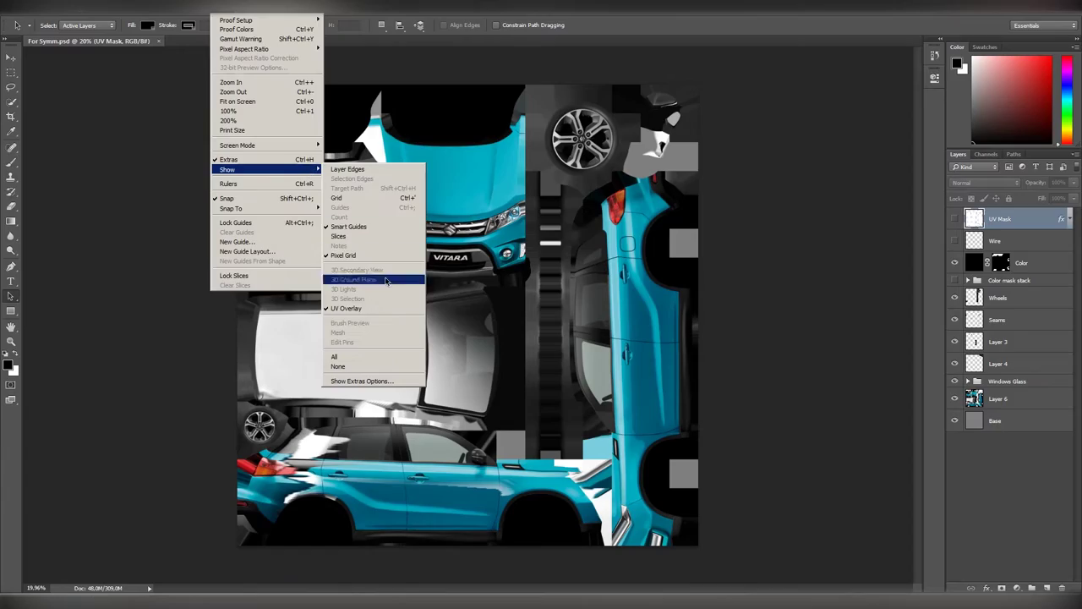
left_click(396, 227)
scroll(465, 312, "up", 1, "alt")
left_click(954, 241)
left_click_drag(1002, 241, 1002, 213)
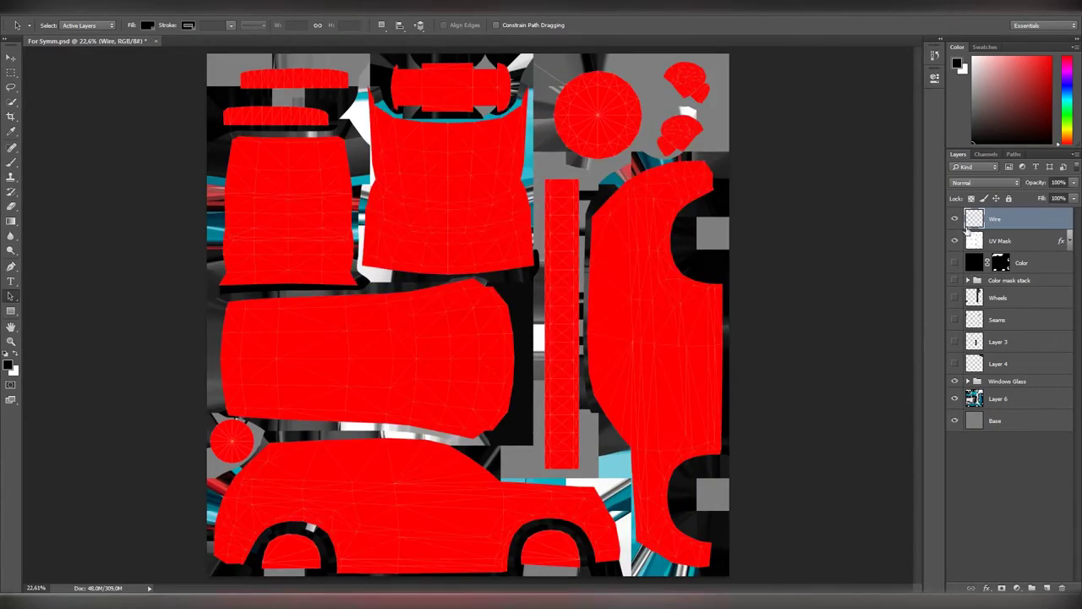
double_click(1023, 218)
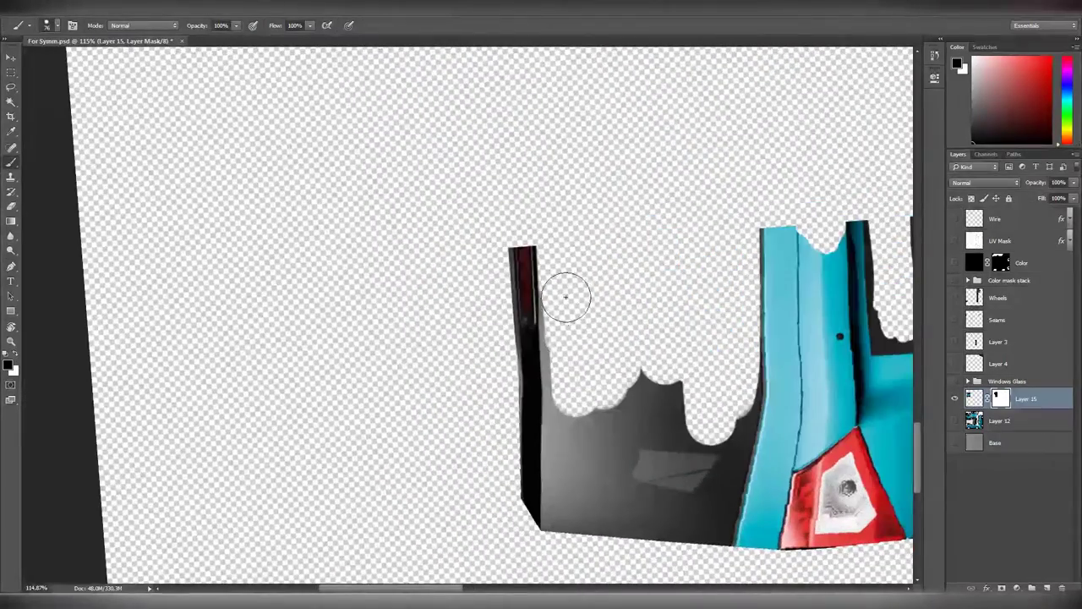
Pan and rotate the canvas to frame the rear-hatch texture piece.
key("F5")
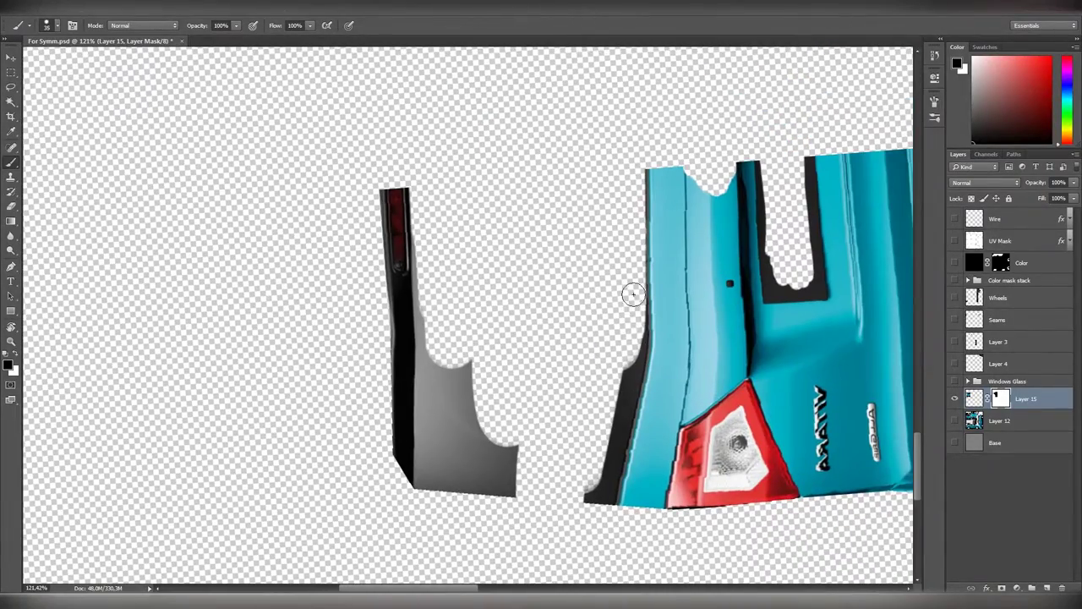
mouse_move(633, 293)
left_mouse_down()
mouse_move(585, 384)
mouse_move(592, 312)
left_mouse_up()
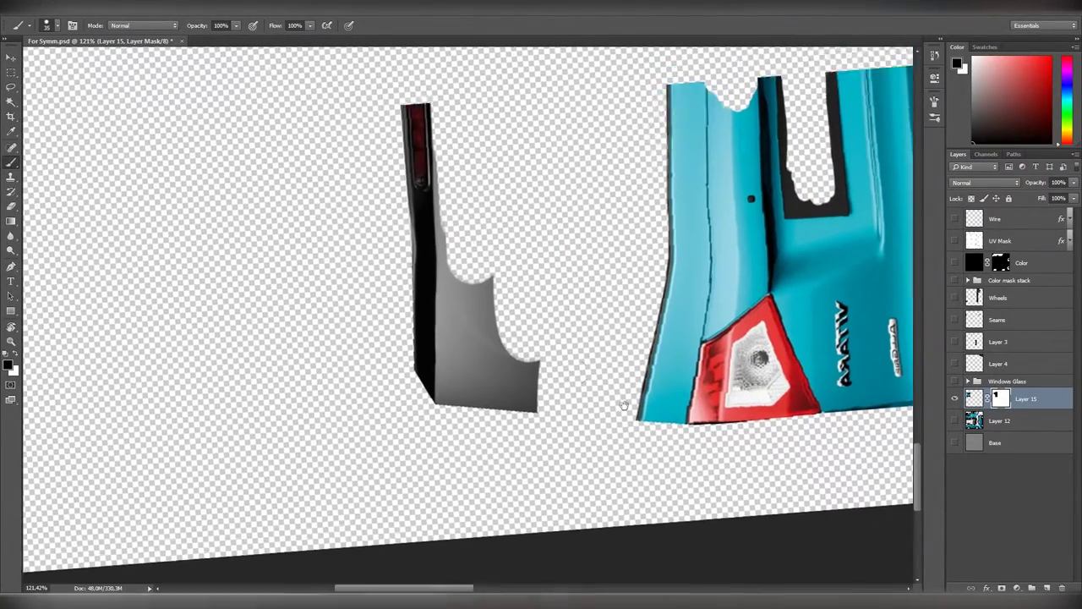
mouse_move(605, 353)
left_mouse_down()
mouse_move(575, 331)
mouse_move(545, 213)
mouse_move(514, 430)
mouse_move(592, 381)
left_mouse_up()
scroll(525, 278, "up", 3, "alt")
scroll(729, 349, "down", 3, "alt")
scroll(729, 349, "down", 2, "alt")
scroll(729, 350, "down", 2, "alt")
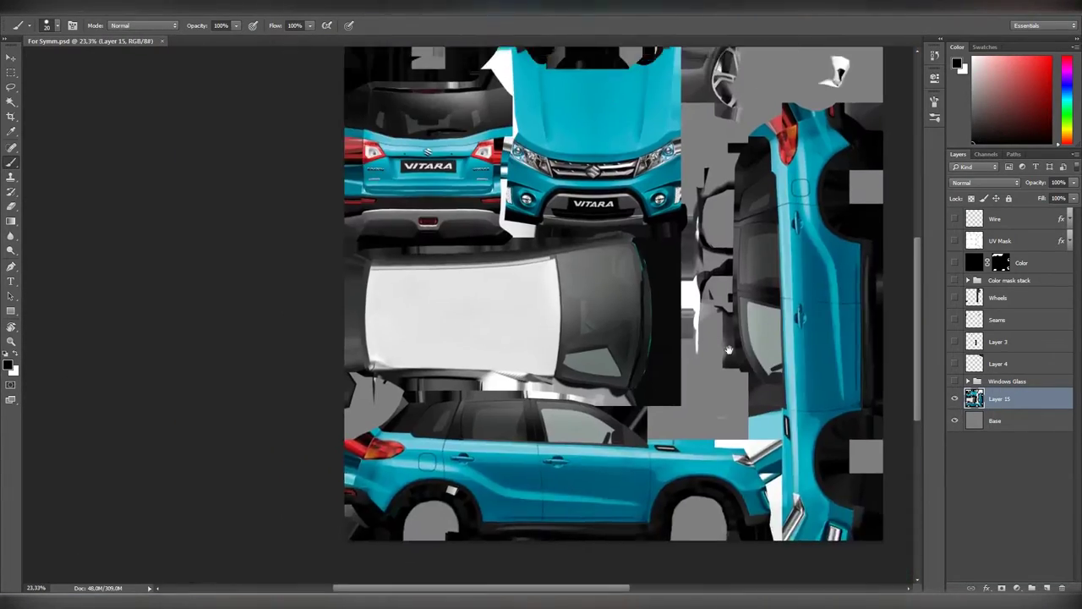
scroll(729, 349, "up", 3, "alt")
Show the red UV Mask islands and Magic Wand-select the roof island for a new layer.
left_click(954, 241)
left_click(955, 241)
key("ctrl+j")
key("w")
left_click(1000, 241)
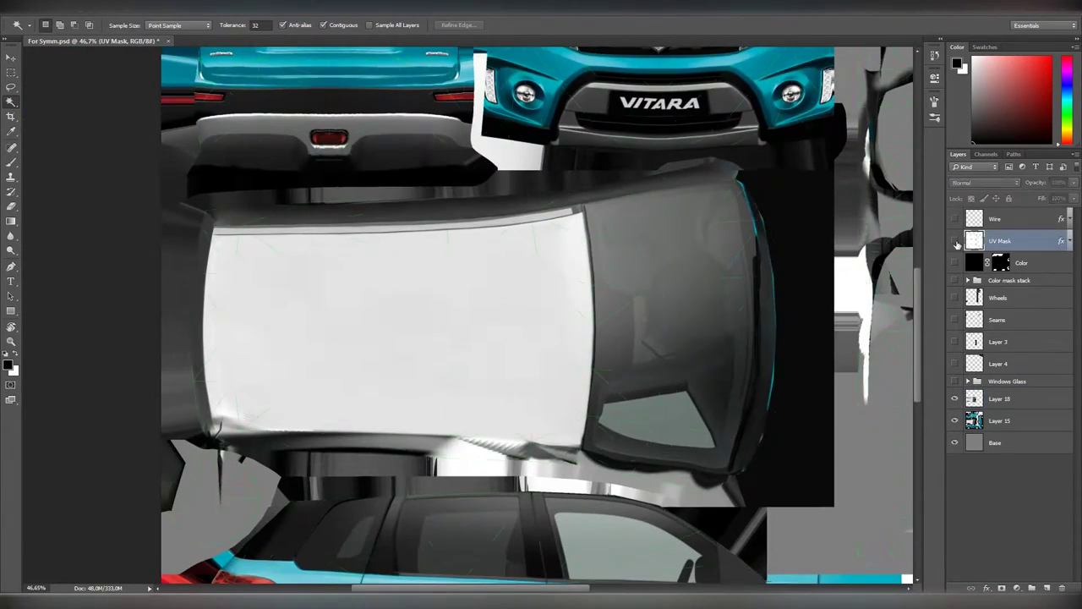
right_click(532, 276)
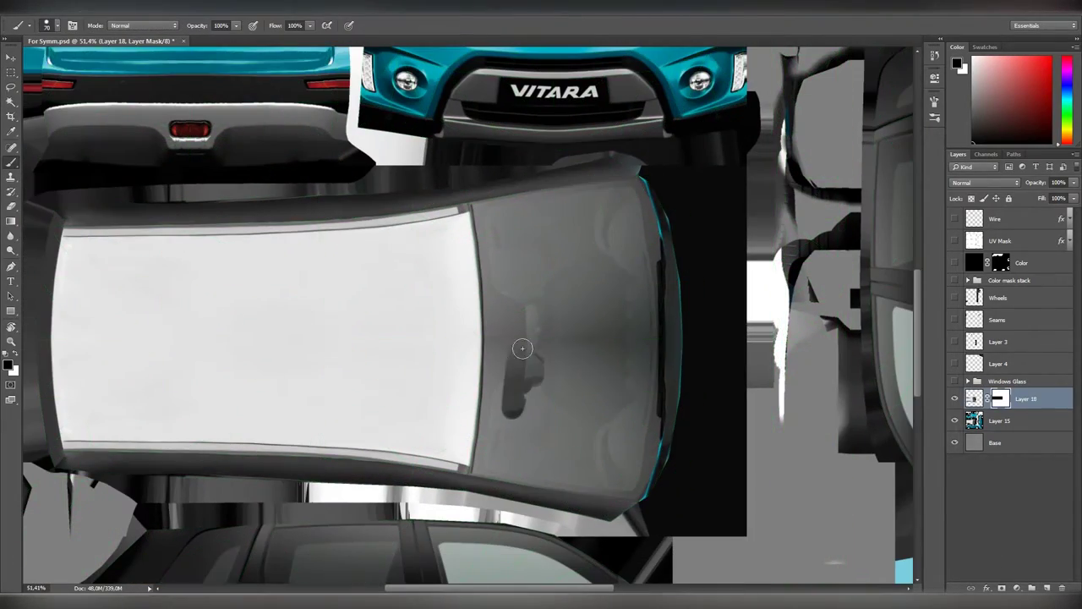
scroll(638, 340, "up", 2, "alt")
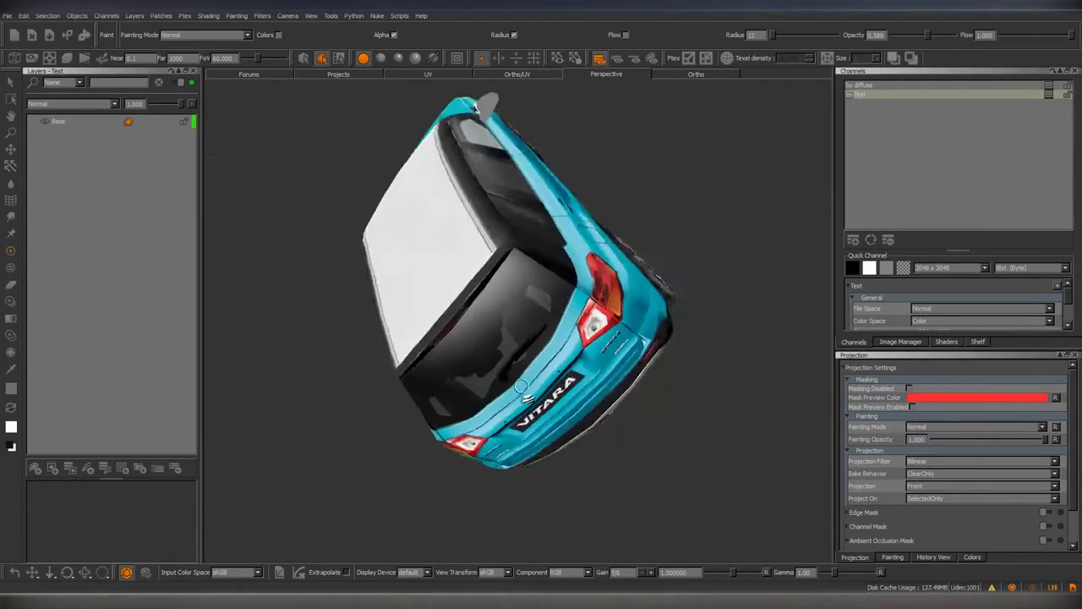
mouse_move(522, 385)
left_mouse_down("alt")
mouse_move(527, 284)
mouse_move(519, 308)
mouse_move(474, 313)
left_mouse_up("alt")
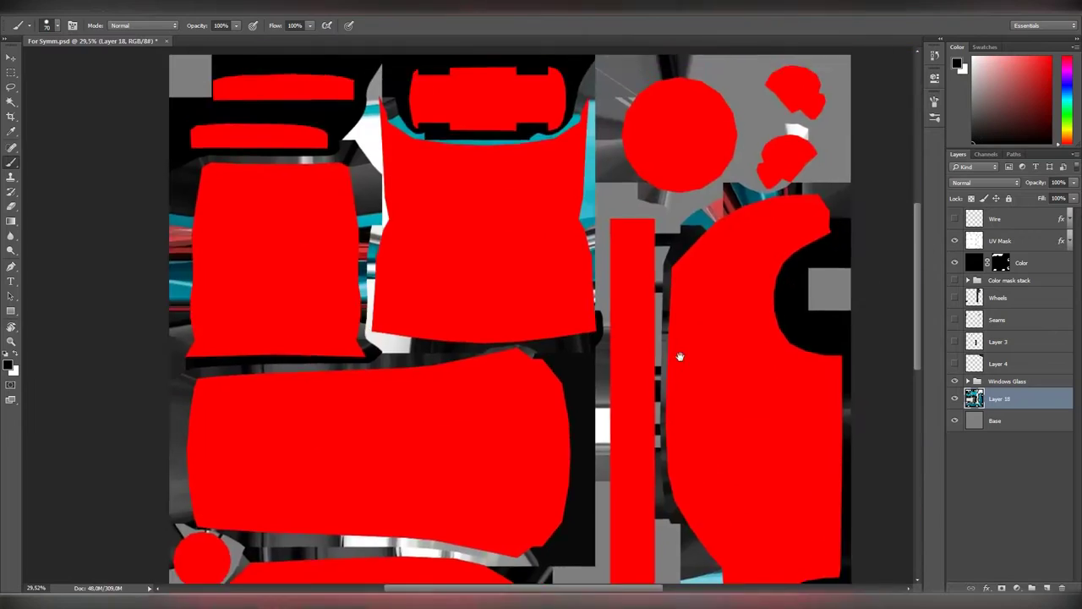
scroll(897, 51, "up", 5, "alt")
left_click(955, 363)
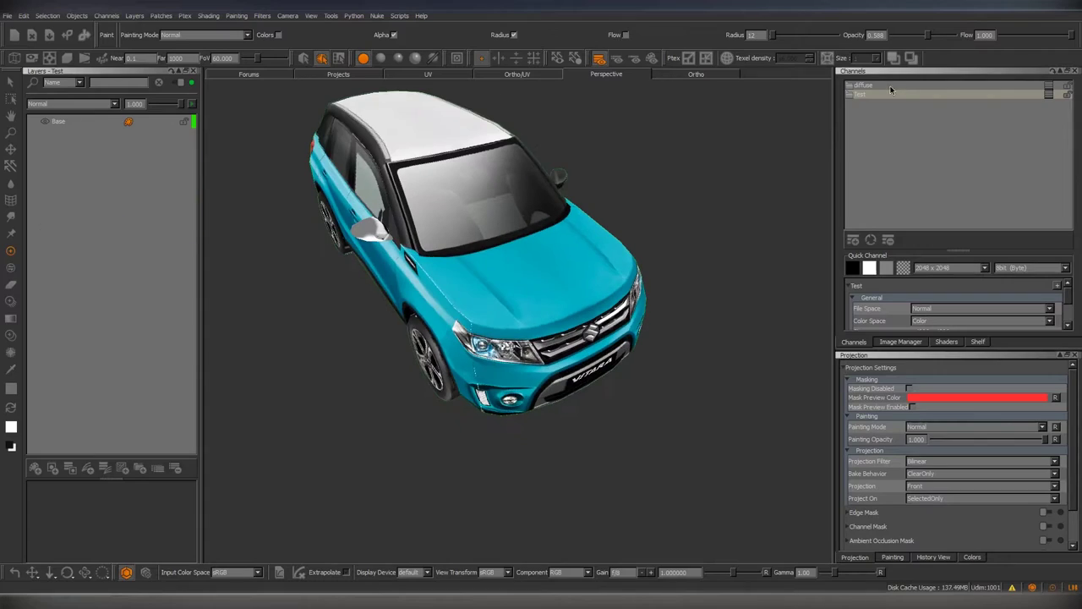
mouse_move(550, 314)
left_mouse_down("alt")
mouse_move(510, 367)
mouse_move(572, 415)
left_mouse_up("alt")
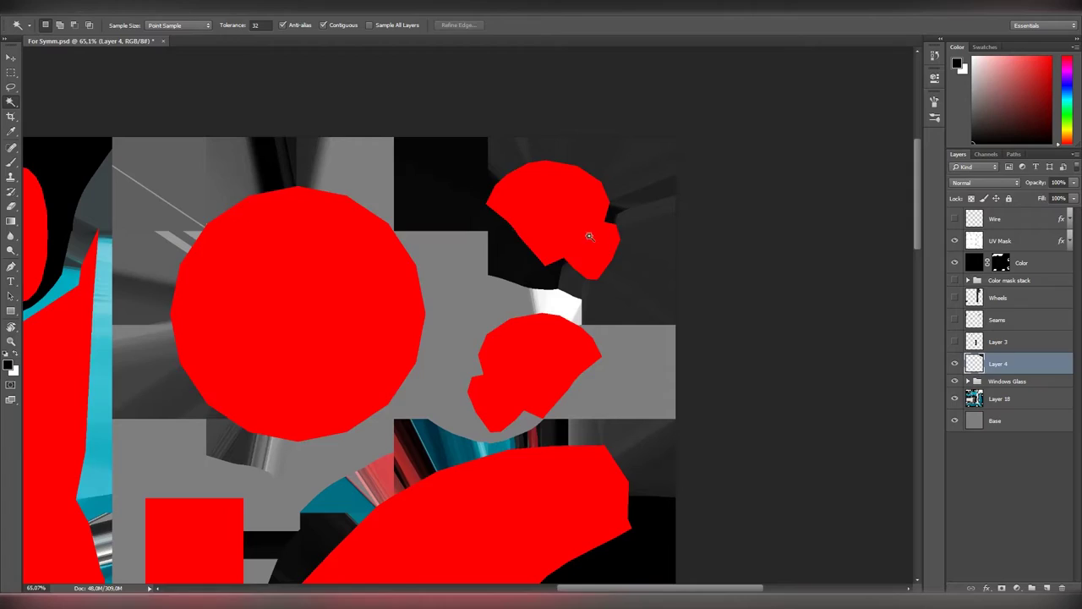
Merge Layers 19–21 into one mirror piece, show the Wire layer, and free-transform the piece.
left_click(954, 363)
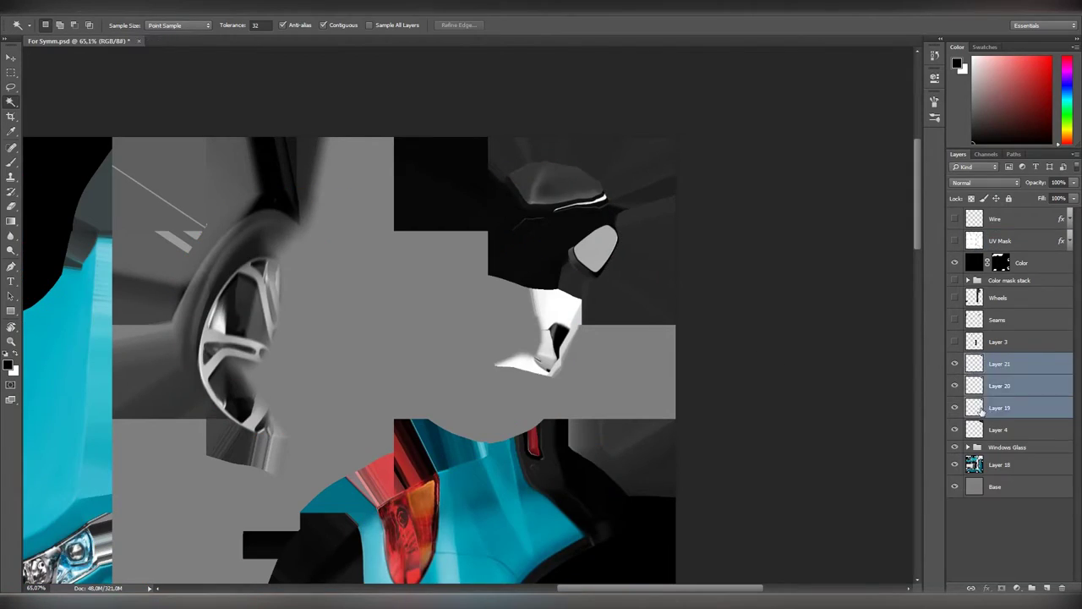
key("ctrl+e")
left_click(955, 219)
scroll(528, 388, "up", 5, "alt")
key("ctrl+t")
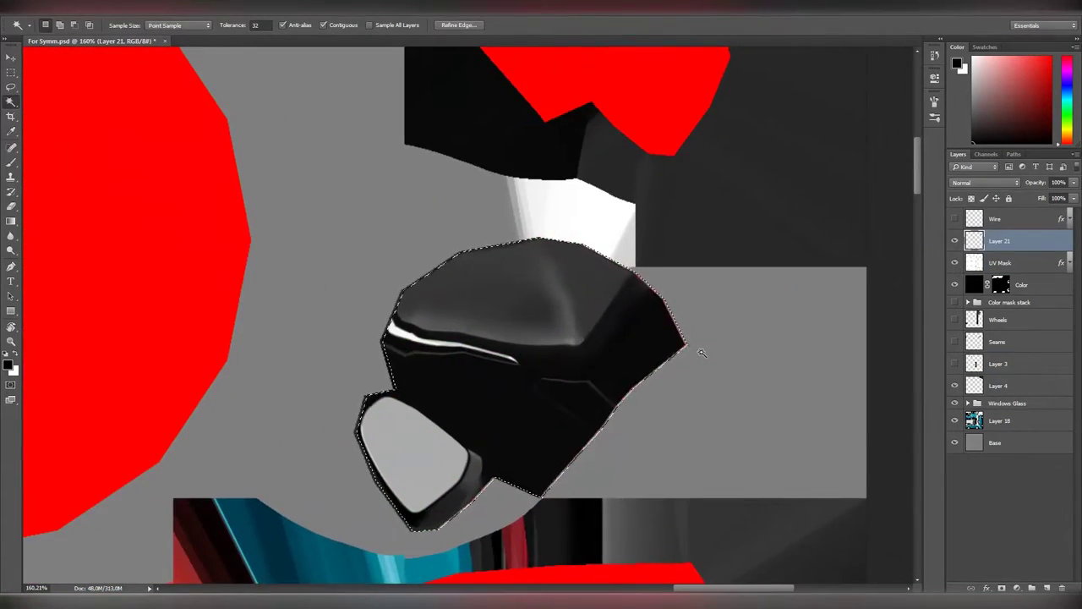
key("ctrl+d")
View the canvas at 100%, select the side-window glass shape, and hide the UV Mask overlay.
key("v")
scroll(592, 329, "down", 1)
scroll(638, 330, "down", 2, "alt")
key("a")
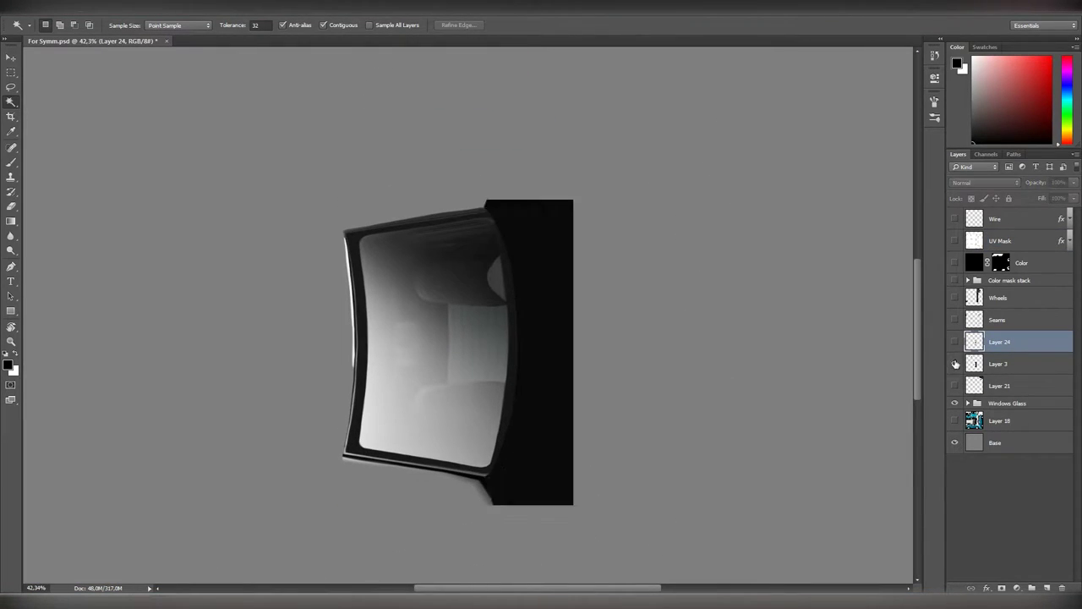
left_click(580, 311)
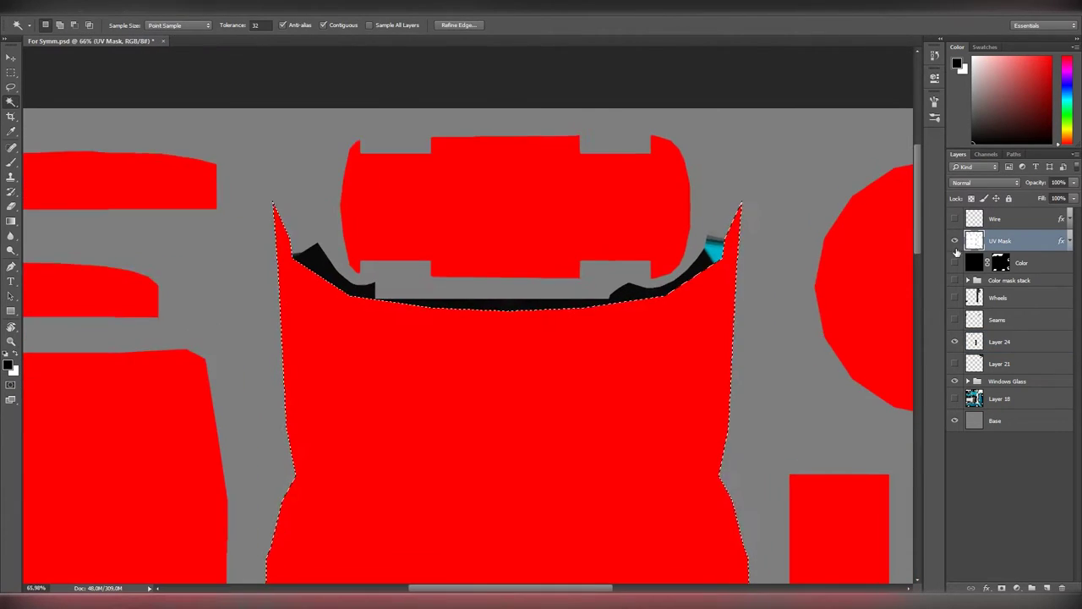
left_click(954, 242)
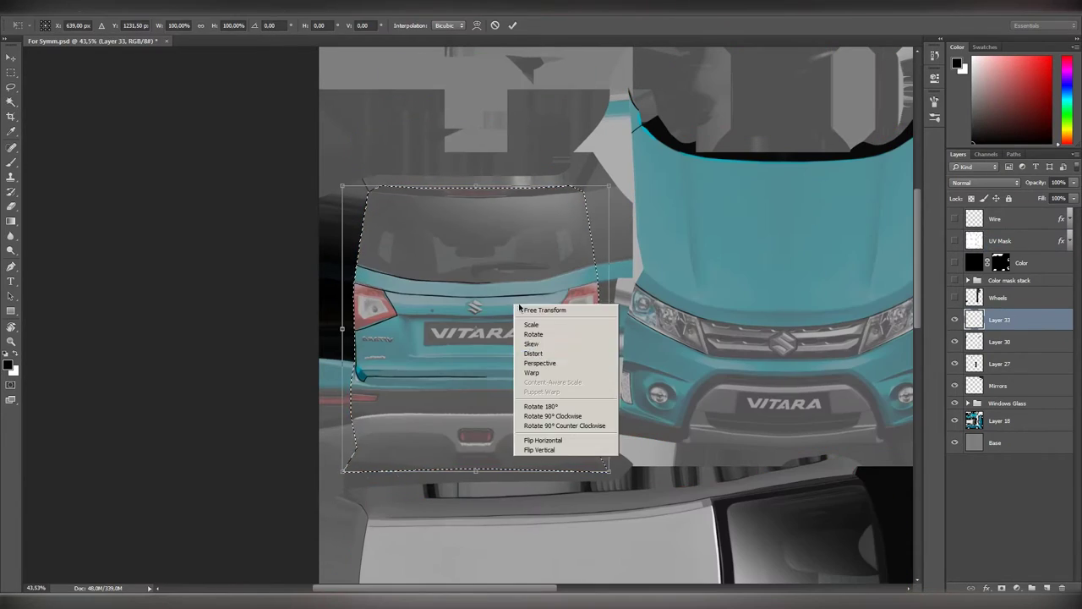
Pan to the masked tailgate area, flip the rear photo layer horizontally, and zoom out.
scroll(532, 365, "down", 2, "alt")
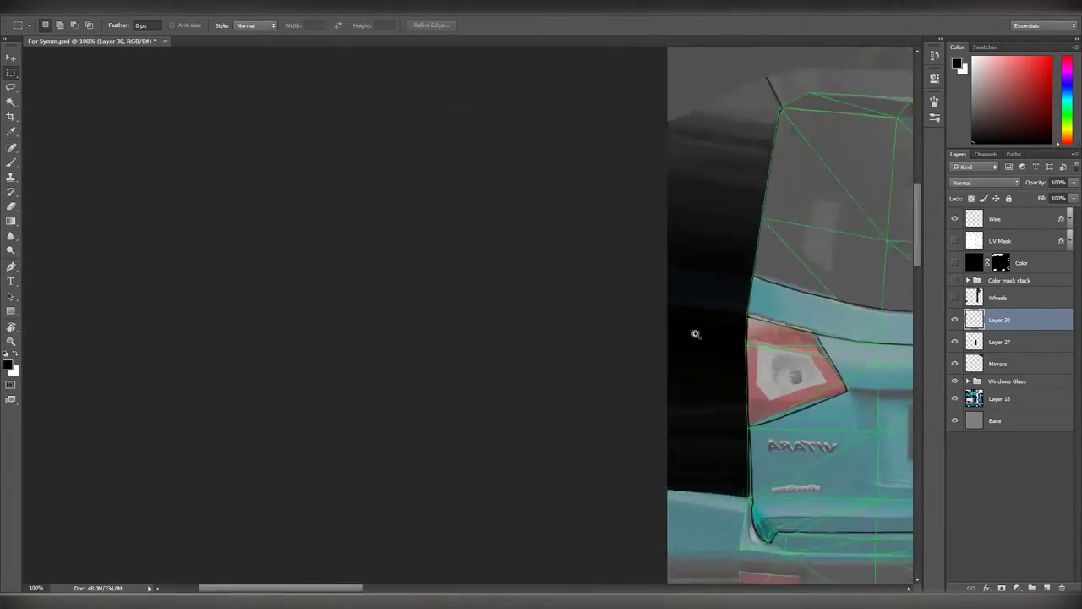
left_click_drag(552, 351, 616, 293)
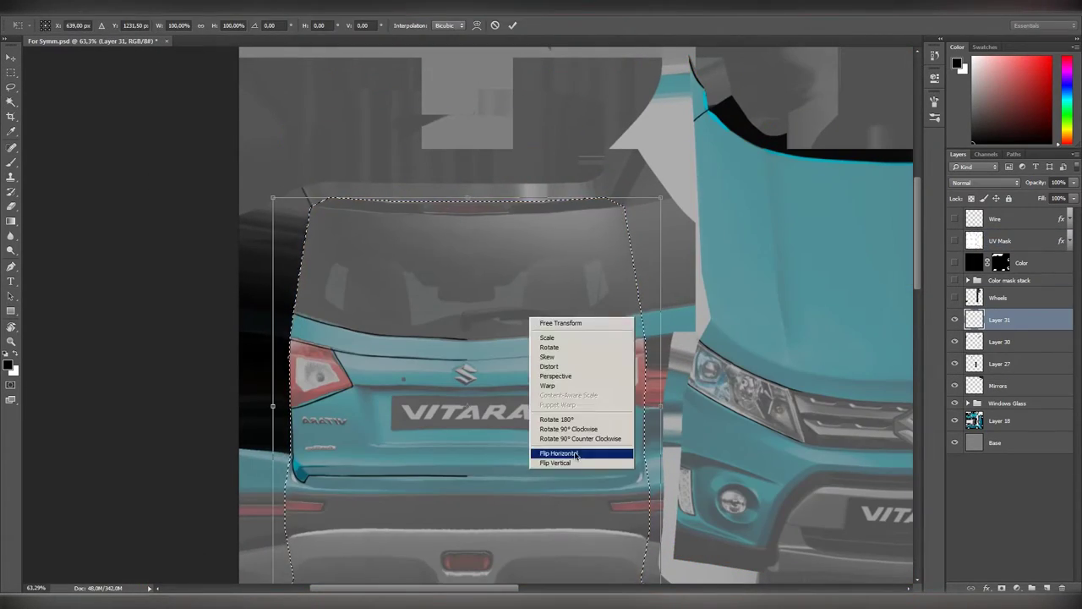
left_click(576, 454)
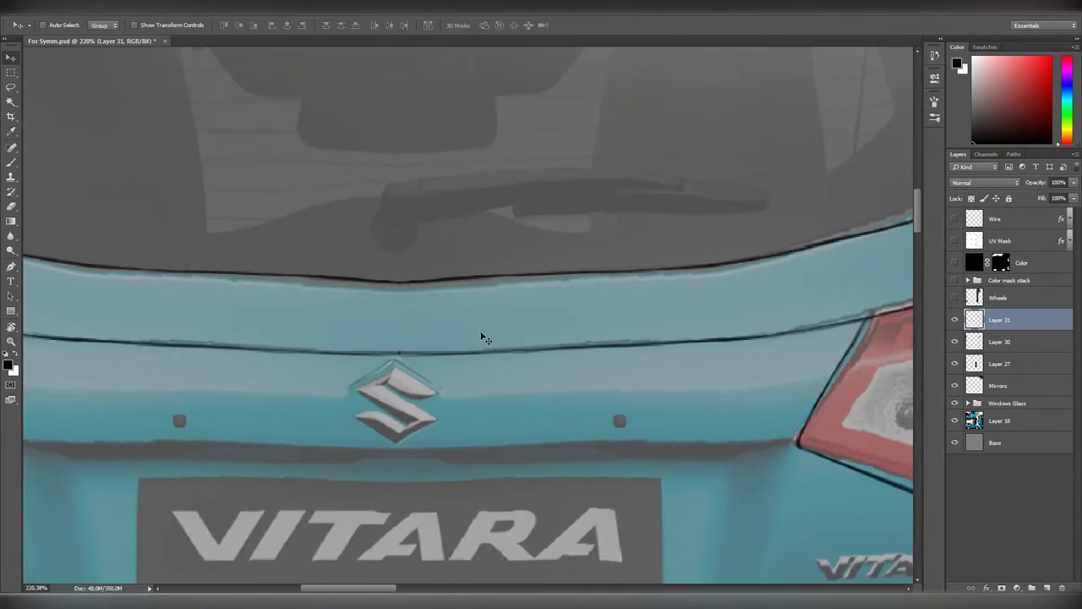
key("ctrl+minus")
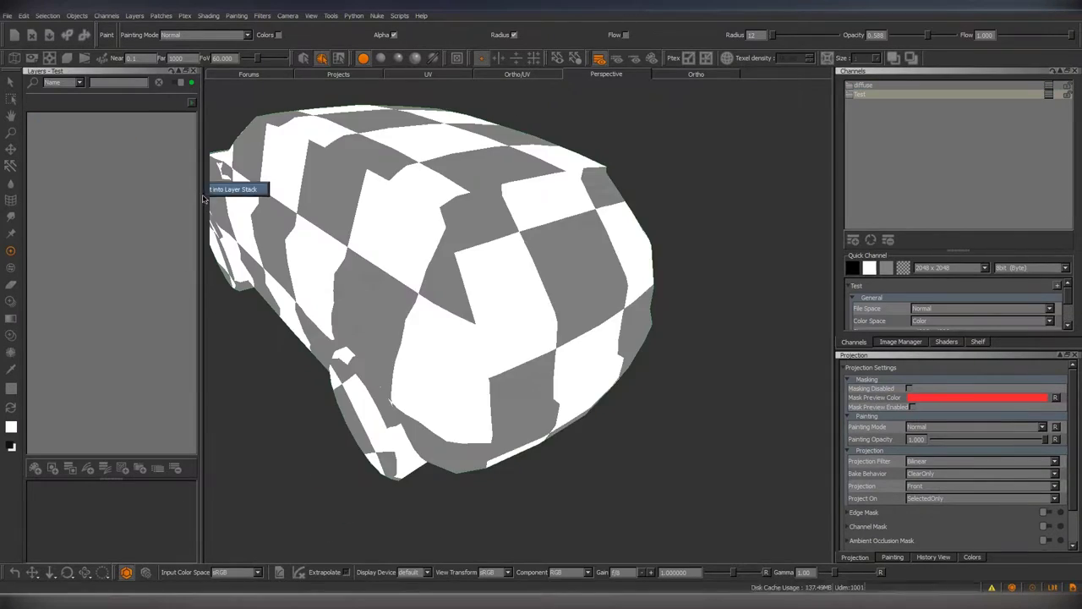
Import the PSD texture into the Test channel's layer stack, orbit to check the rear, and dismiss the Message Log.
left_click(205, 194)
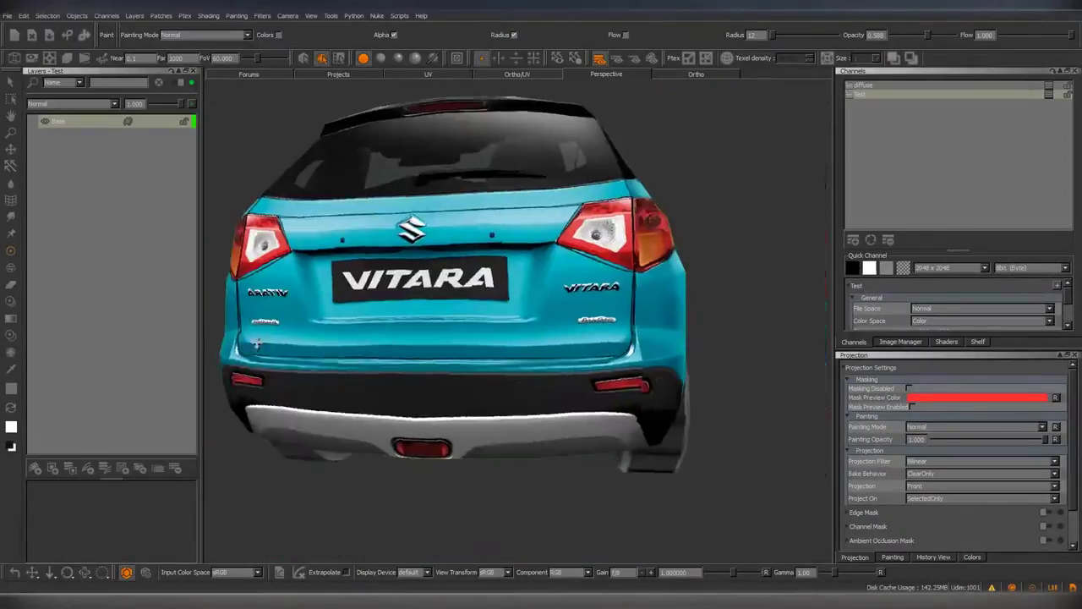
mouse_move(256, 343)
left_mouse_down("alt")
mouse_move(532, 350)
mouse_move(495, 449)
left_mouse_up("alt")
mouse_move(467, 383)
left_mouse_down("alt")
mouse_move(550, 406)
mouse_move(572, 361)
mouse_move(372, 358)
mouse_move(485, 369)
left_mouse_up("alt")
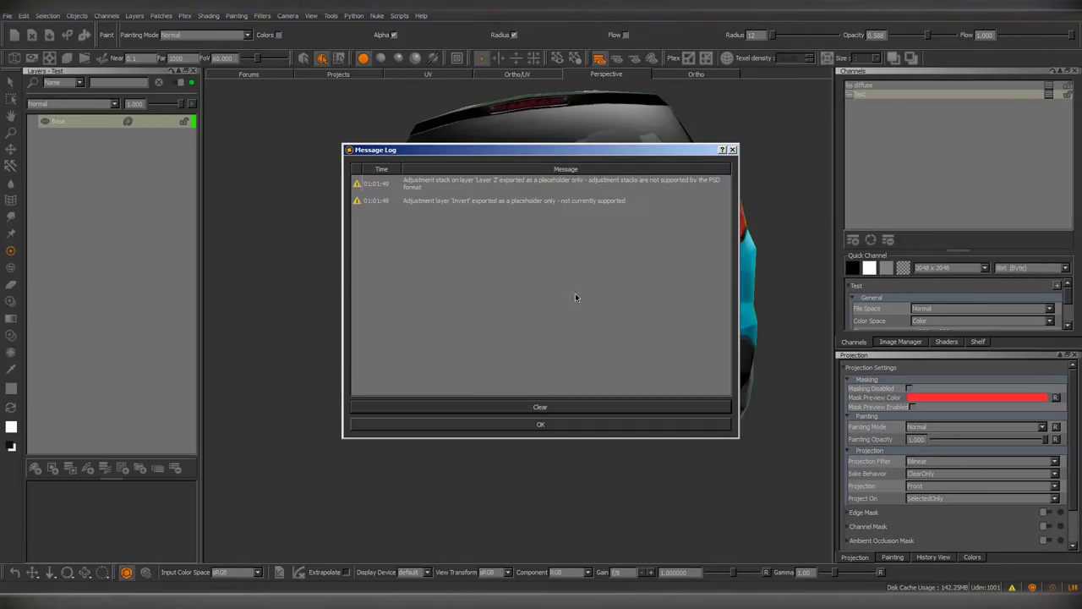
left_click(564, 424)
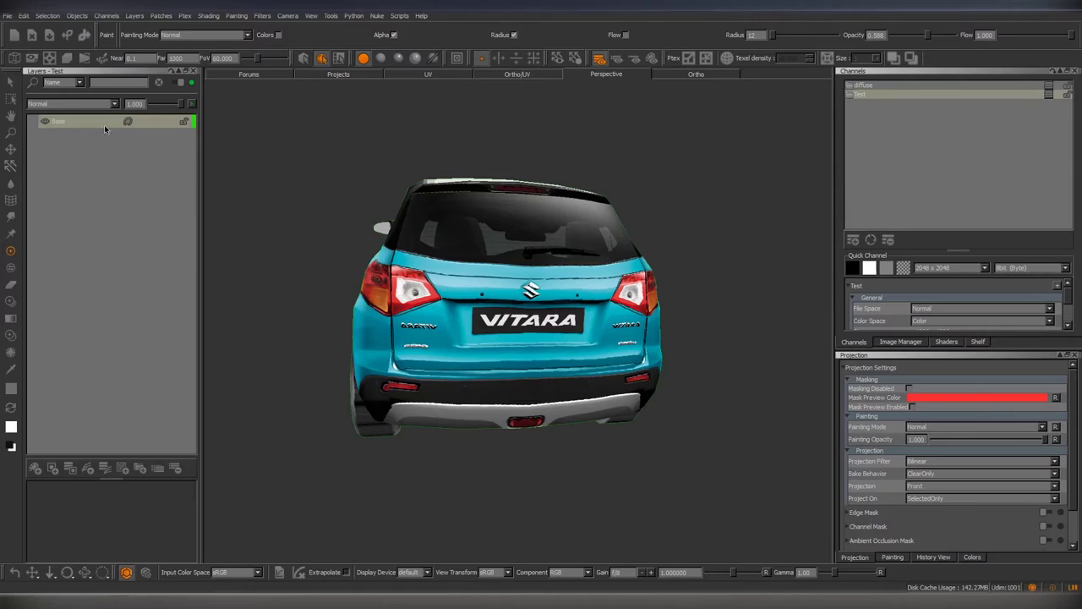
Save the texture as a 24-bit Targa, then show the Color mask layer and expand its contents.
right_click(104, 129)
left_click(126, 279)
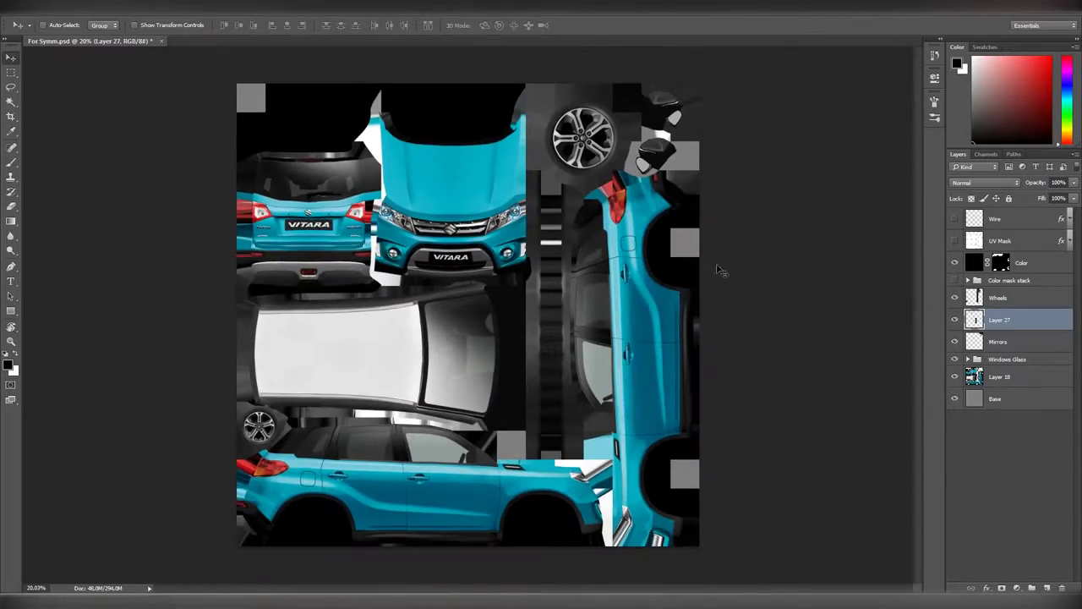
left_click(955, 280)
left_click(969, 280)
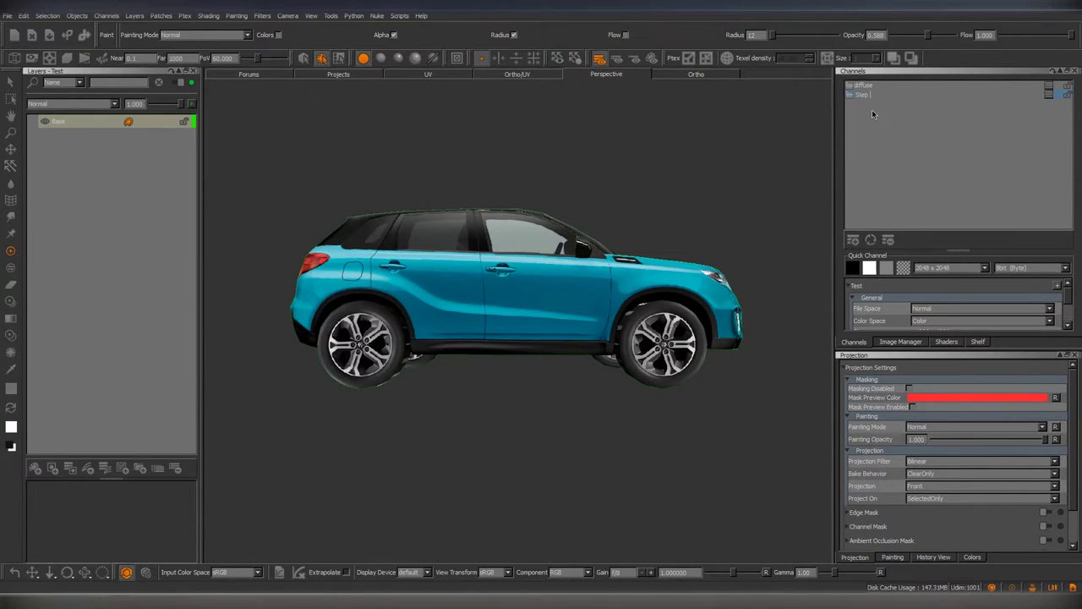
type("2")
Confirm the Step 2 channel name and start blurring the headlight seam.
key("Return")
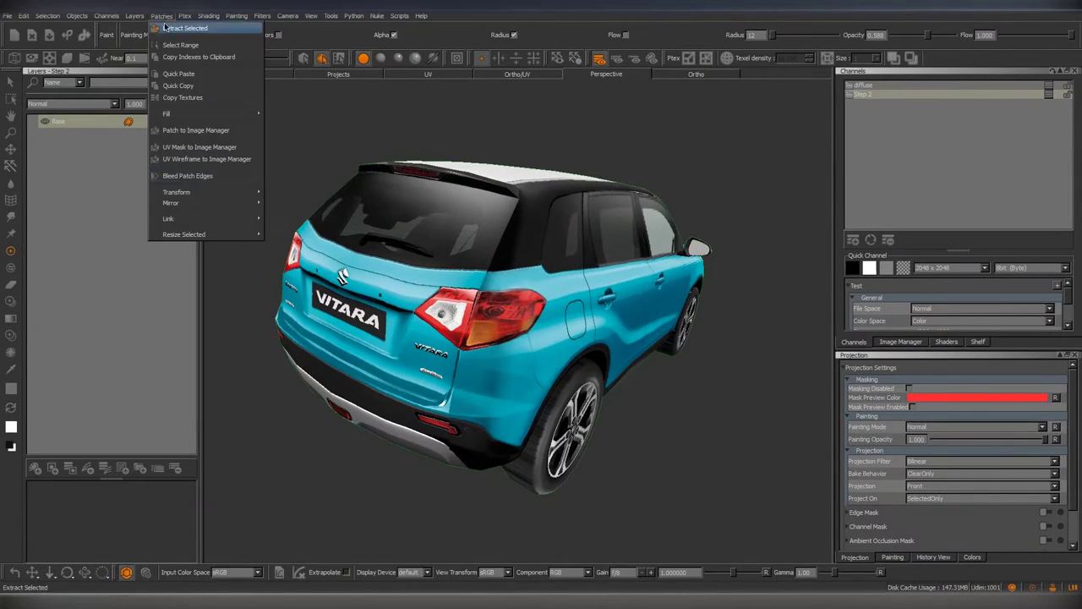
key("b")
middle_click_drag(481, 372, 554, 300)
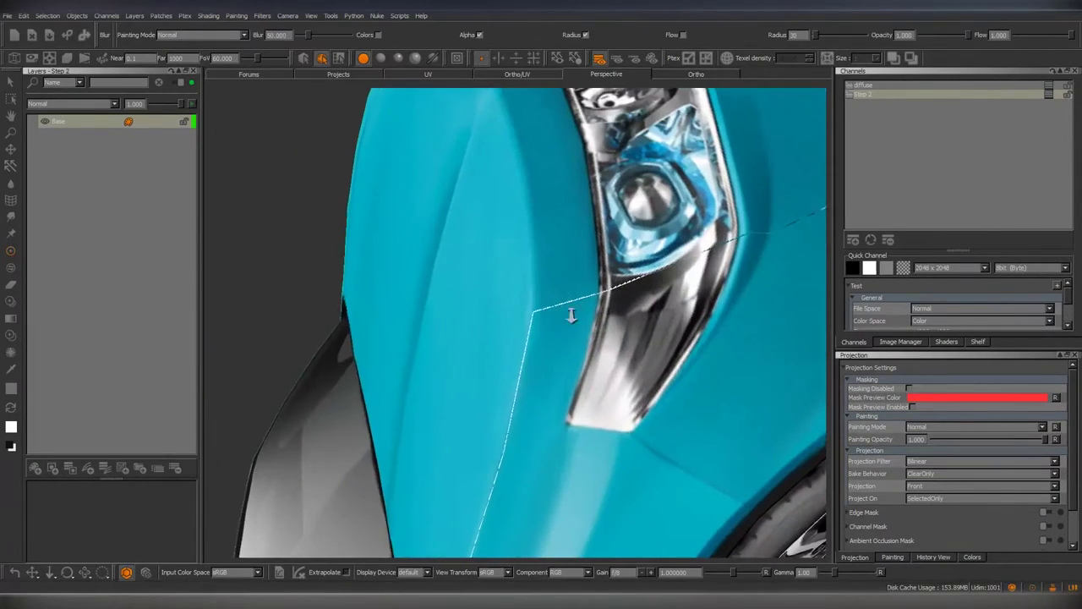
right_click(902, 95)
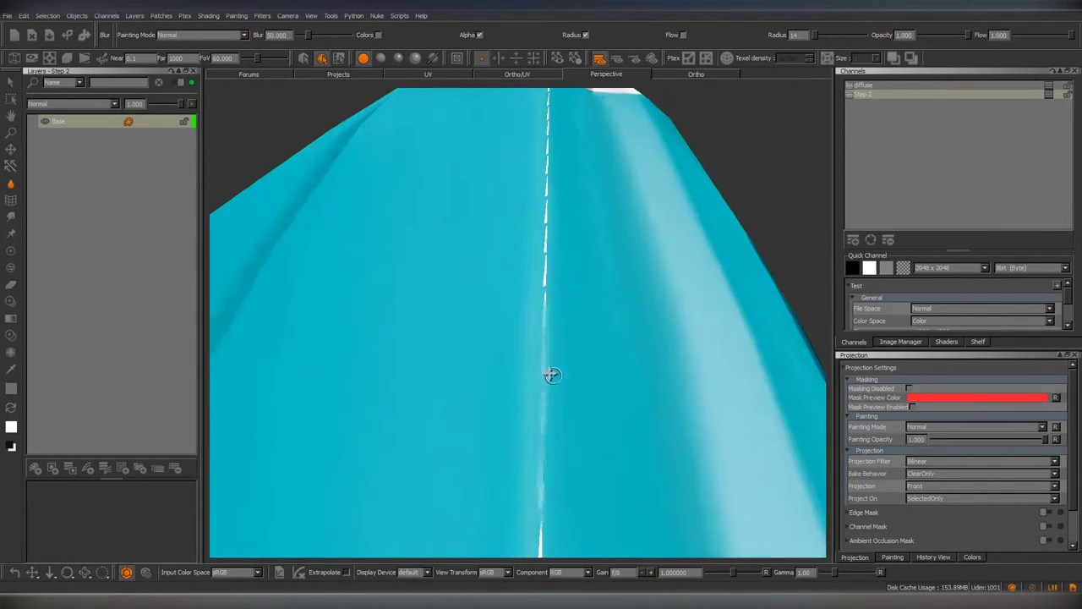
key("p")
mouse_move(544, 327)
middle_mouse_down()
mouse_move(524, 382)
mouse_move(528, 346)
middle_mouse_up()
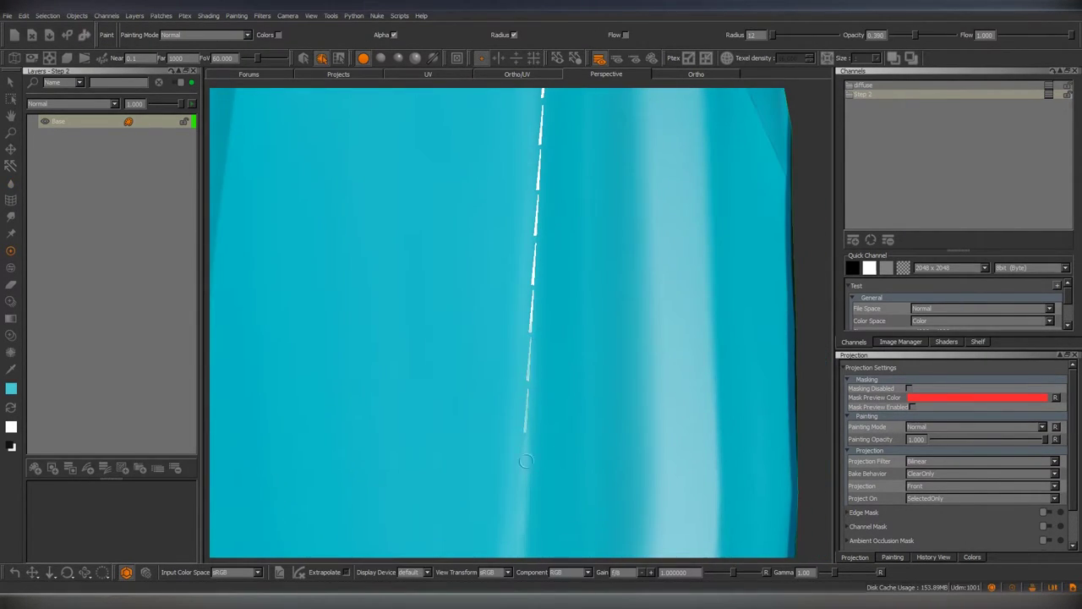
middle_click_drag(525, 476, 608, 389)
mouse_move(579, 387)
middle_mouse_down()
mouse_move(518, 340)
mouse_move(510, 305)
mouse_move(543, 483)
mouse_move(506, 347)
middle_mouse_up()
Alternate Blur and Paint to soften the seam marks on the hood and headlight edge.
key("shift+b")
middle_click_drag(542, 282, 530, 336)
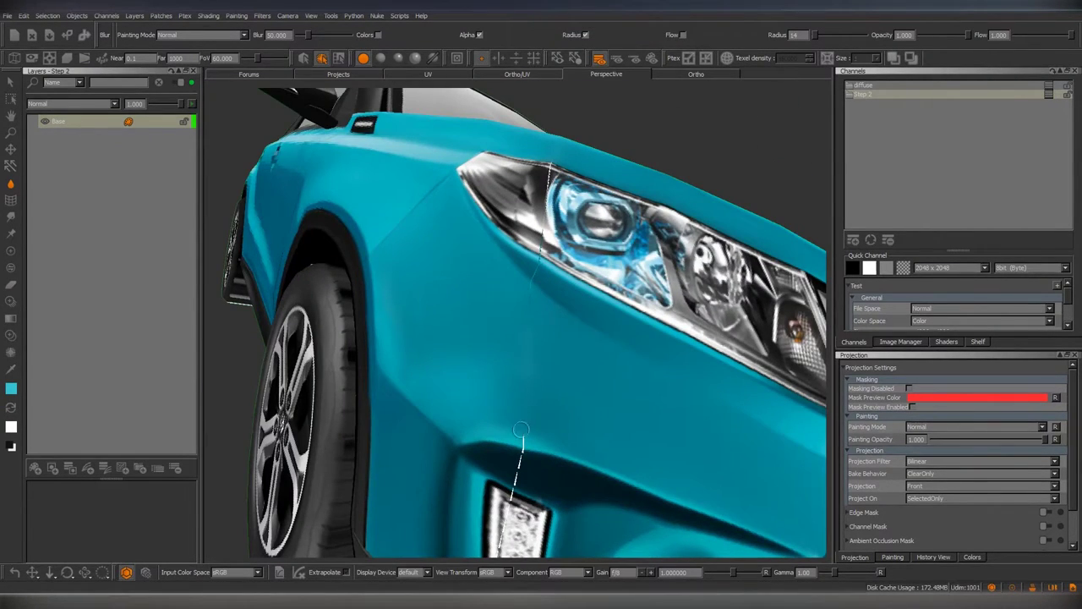
mouse_move(521, 431)
middle_mouse_down()
mouse_move(515, 358)
mouse_move(517, 380)
mouse_move(553, 381)
mouse_move(508, 331)
mouse_move(545, 386)
mouse_move(549, 365)
middle_mouse_up()
key("p")
key("b")
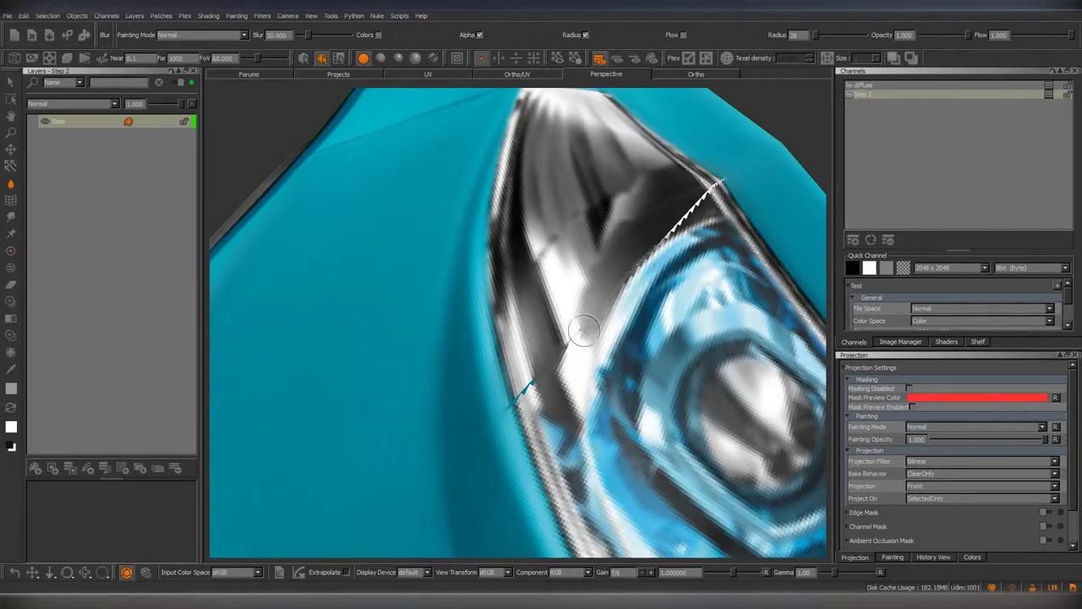
scroll(522, 438, "up", 2)
scroll(521, 438, "down", 2)
scroll(511, 284, "up", 2)
key("p")
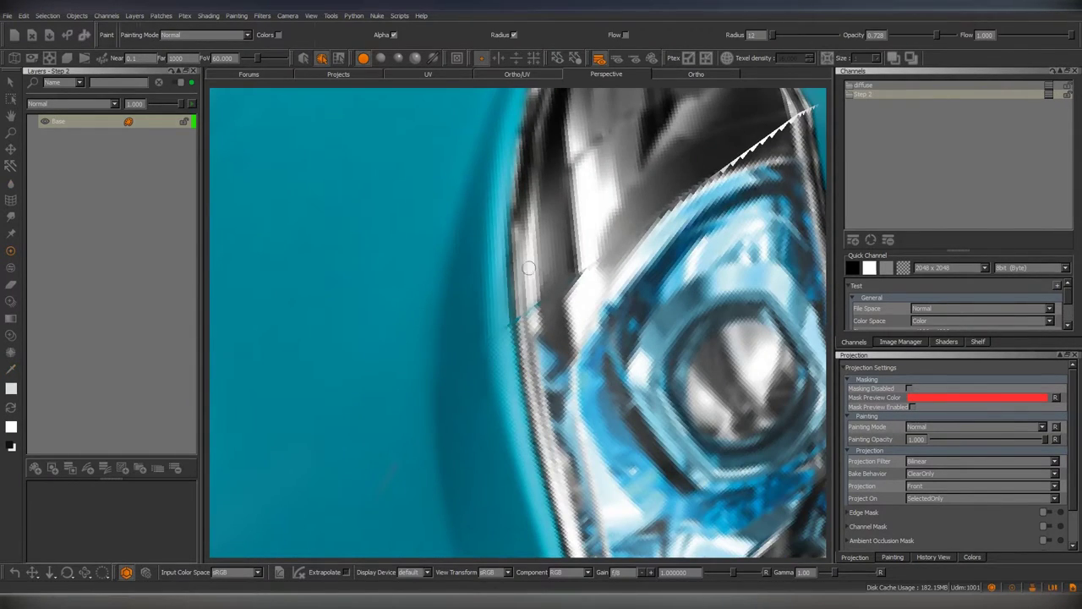
scroll(514, 335, "up", 1)
scroll(509, 286, "down", 3)
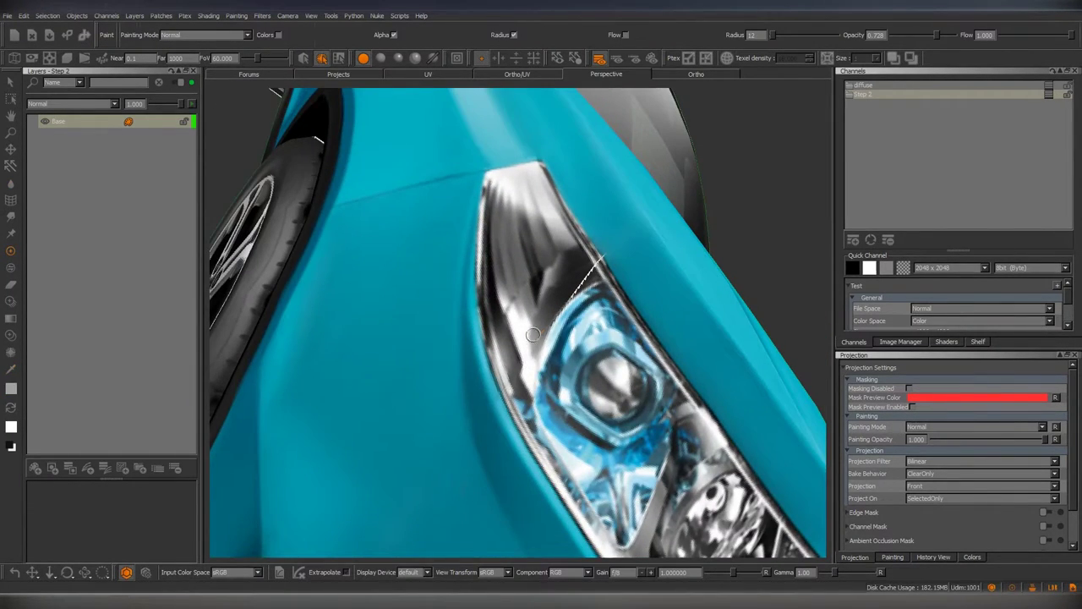
Touch up the seams along the headlight LED strip and front corner.
mouse_move(533, 335)
middle_mouse_down()
mouse_move(541, 324)
mouse_move(504, 330)
middle_mouse_up()
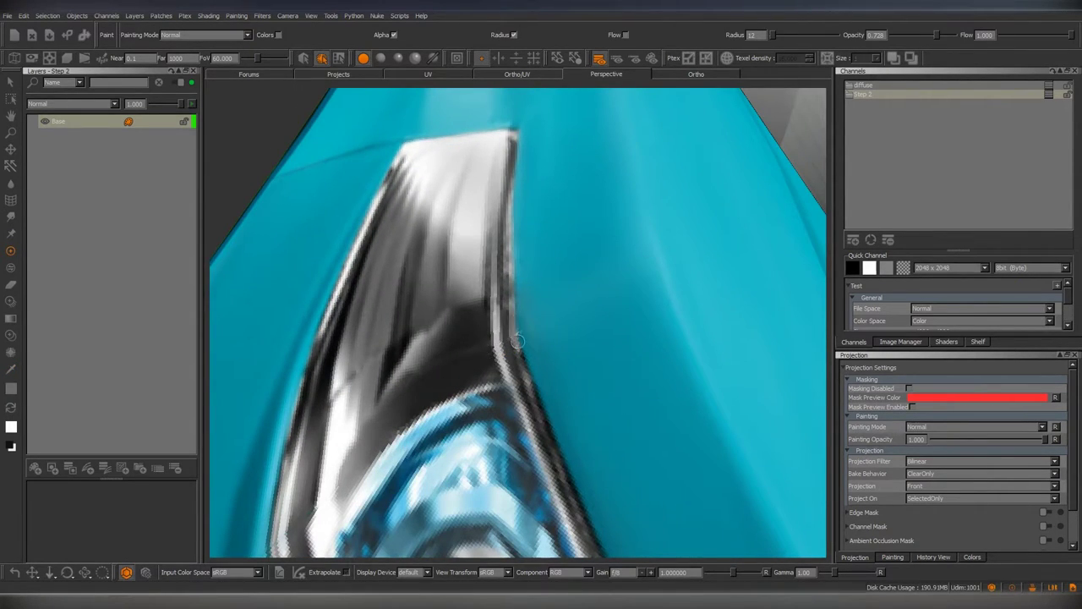
middle_click_drag(517, 338, 491, 337)
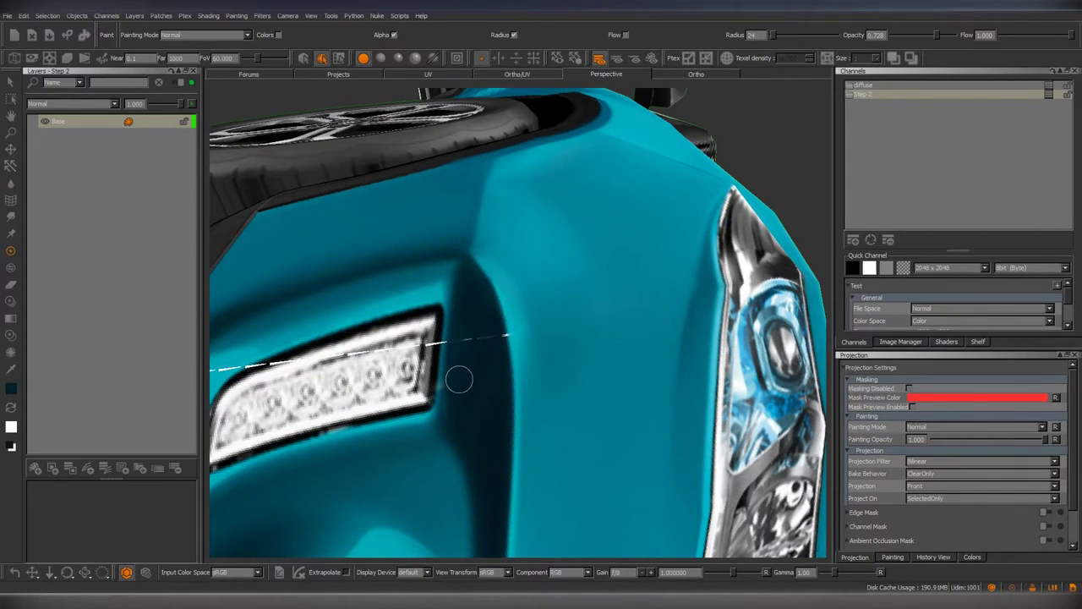
scroll(481, 291, "up", 3)
scroll(490, 362, "up", 2)
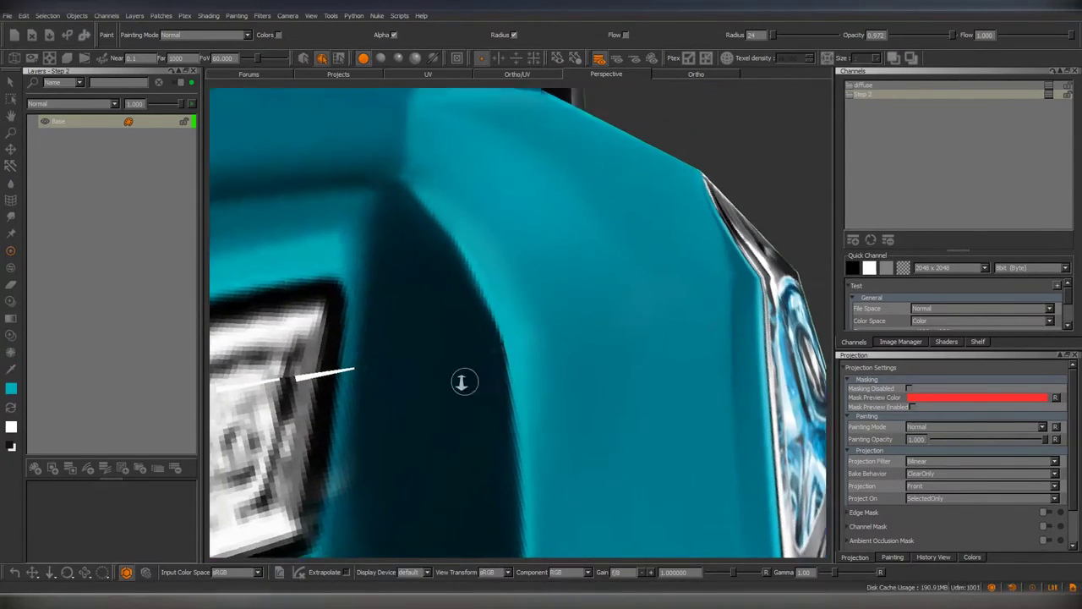
scroll(459, 367, "up", 2)
scroll(531, 369, "down", 5)
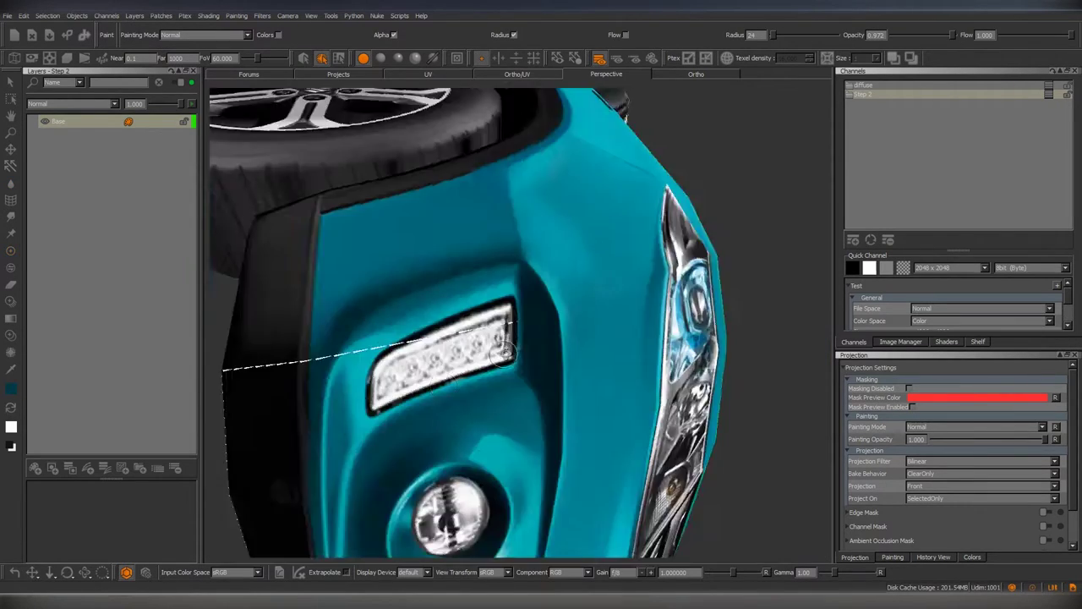
mouse_move(525, 364)
middle_mouse_down()
mouse_move(483, 283)
mouse_move(554, 301)
middle_mouse_up()
scroll(497, 311, "up", 5)
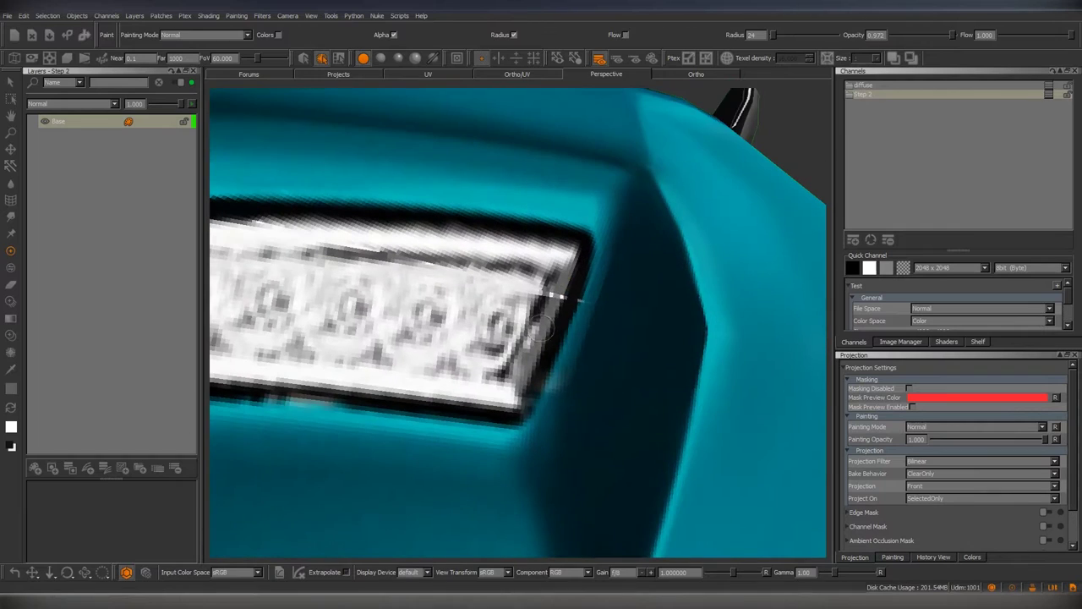
mouse_move(576, 364)
middle_mouse_down()
mouse_move(567, 369)
mouse_move(499, 308)
middle_mouse_up()
scroll(565, 370, "up", 2)
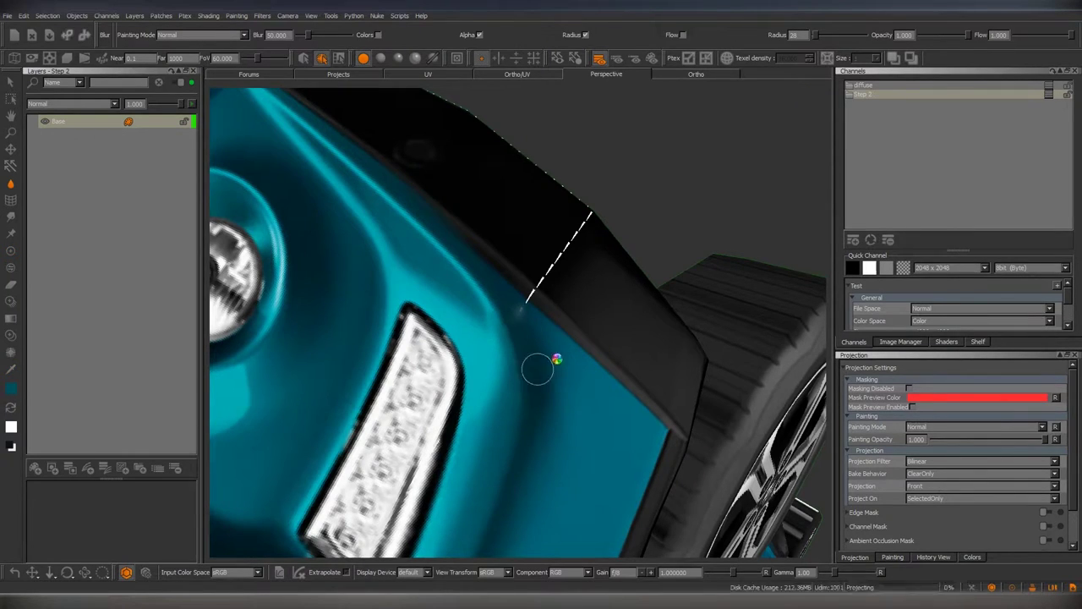
Blur out the seam marks along the front fender and side body.
mouse_move(537, 368)
middle_mouse_down()
mouse_move(524, 318)
mouse_move(525, 364)
mouse_move(551, 411)
mouse_move(498, 338)
mouse_move(494, 394)
mouse_move(494, 316)
middle_mouse_up()
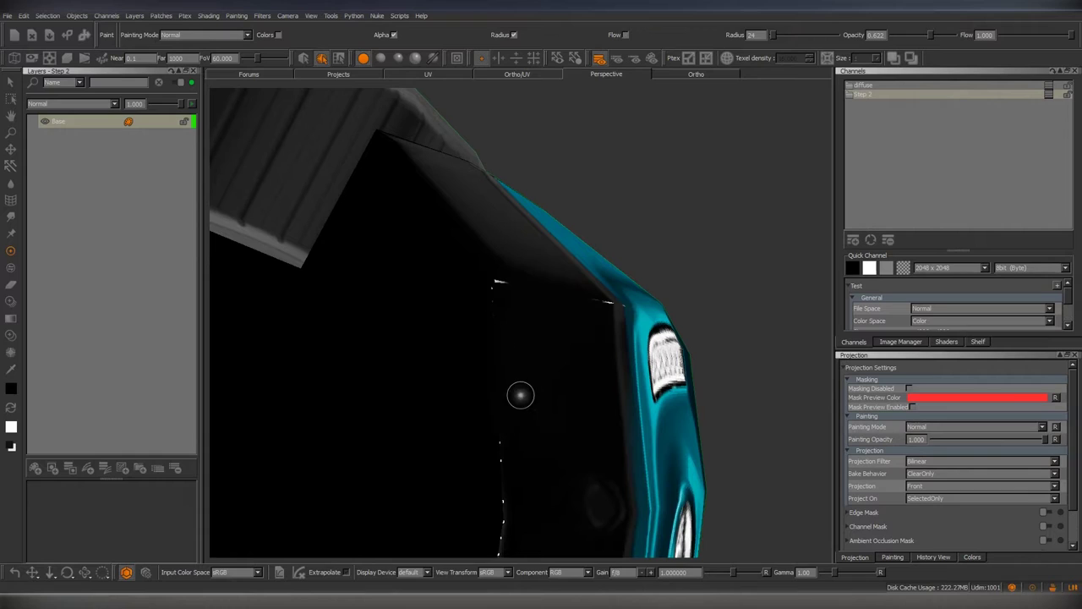
mouse_move(520, 395)
middle_mouse_down()
mouse_move(495, 285)
mouse_move(519, 401)
mouse_move(505, 394)
mouse_move(477, 304)
mouse_move(686, 270)
mouse_move(577, 344)
mouse_move(531, 278)
middle_mouse_up()
key("b")
key("p")
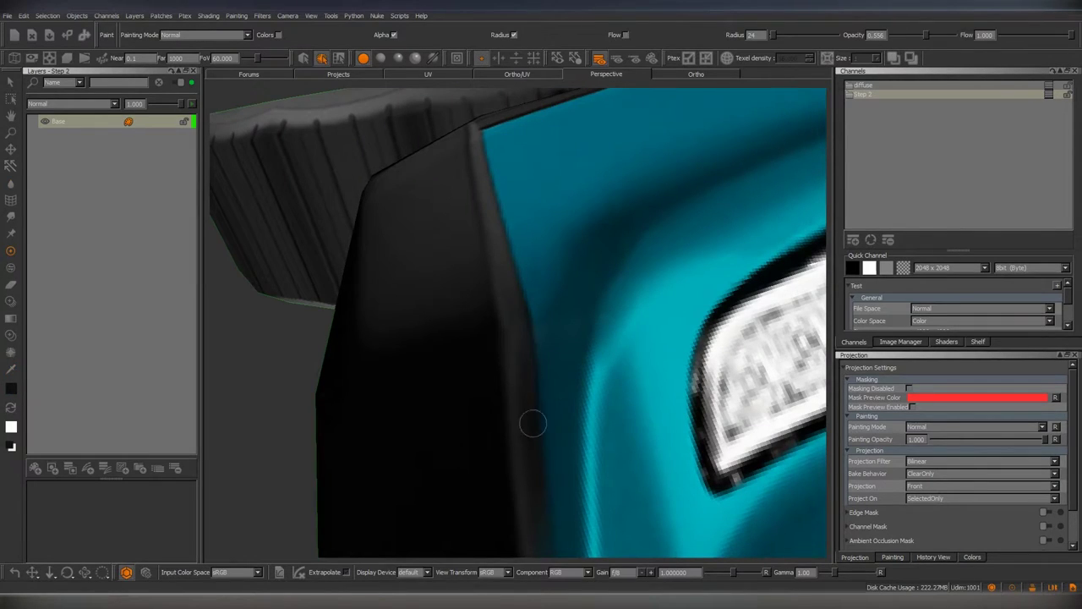
key("f")
Inspect the windscreen pillar and side mirror seams from several close angles.
middle_click_drag(533, 423, 513, 316)
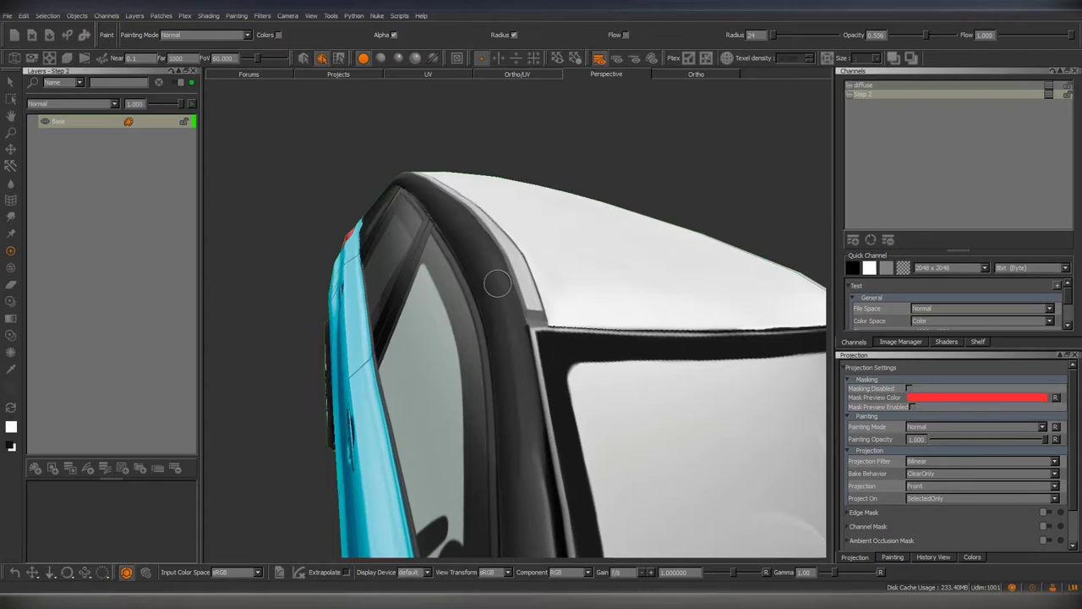
middle_click_drag(498, 284, 525, 393)
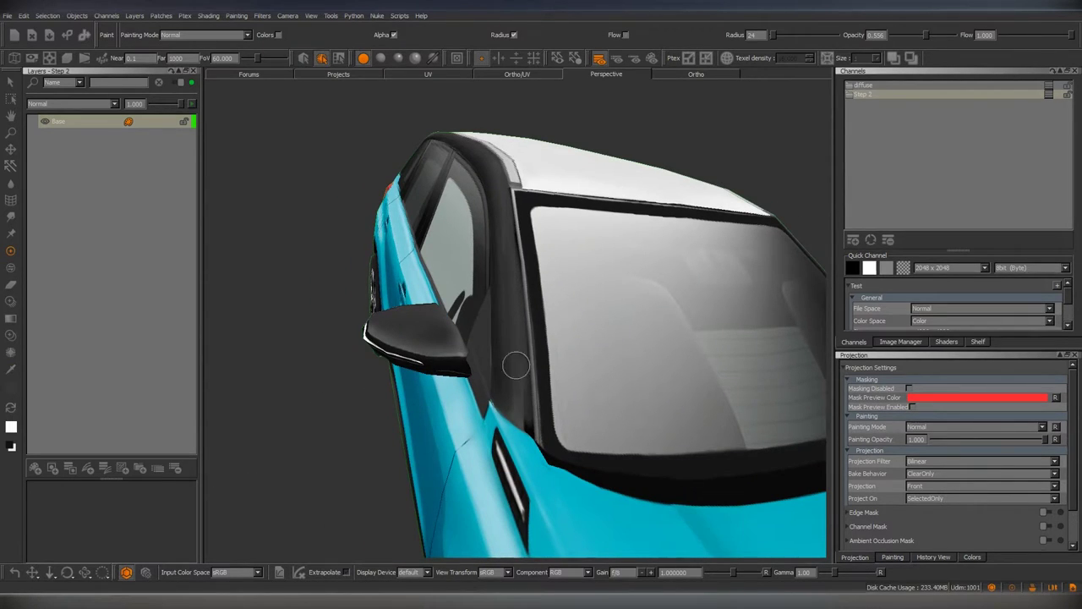
middle_click_drag(510, 285, 490, 398)
scroll(491, 398, "up", 5)
middle_click_drag(566, 367, 449, 370)
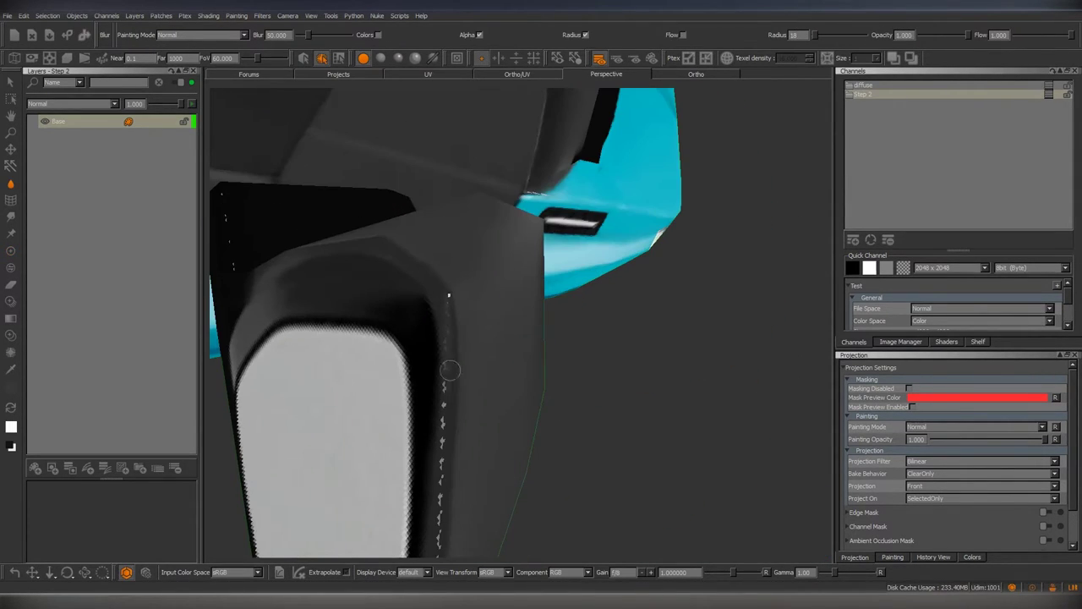
middle_click_drag(448, 302, 445, 392)
middle_click_drag(466, 200, 513, 319)
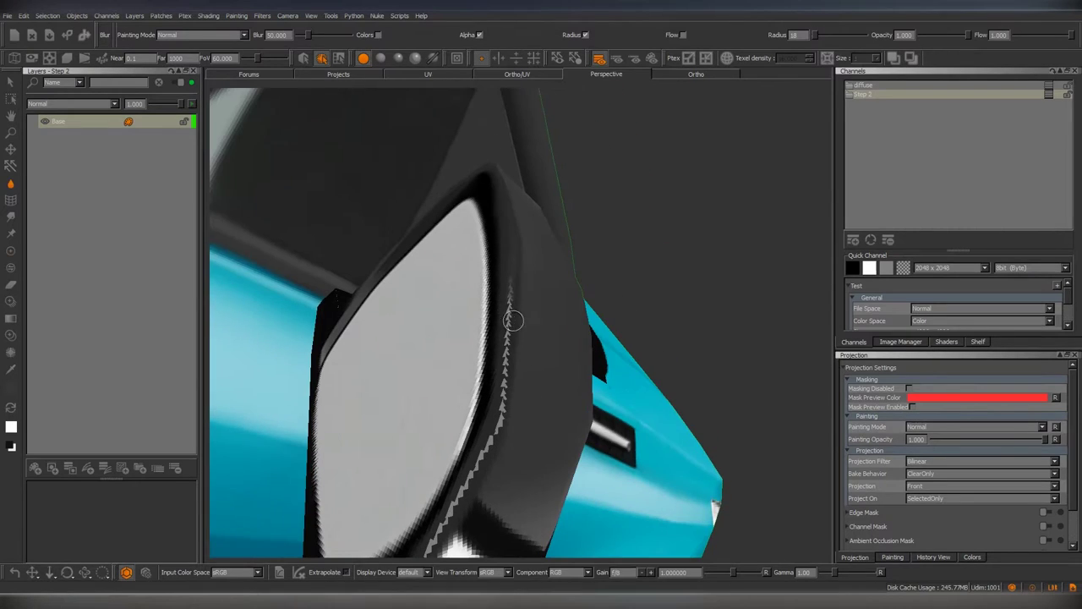
mouse_move(506, 369)
middle_mouse_down()
mouse_move(553, 352)
mouse_move(543, 373)
middle_mouse_up()
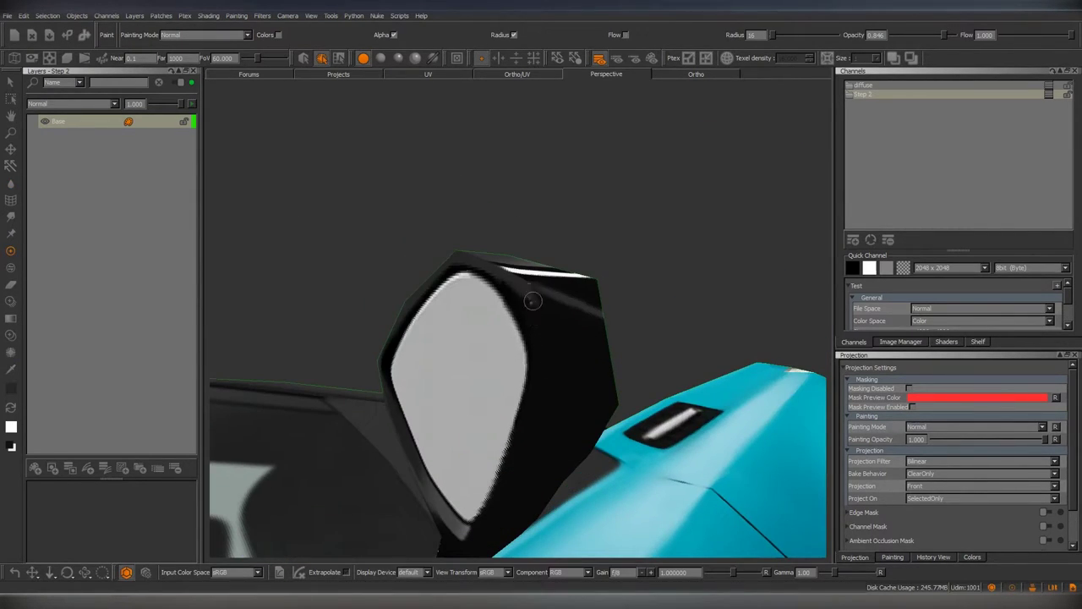
mouse_move(532, 301)
middle_mouse_down()
mouse_move(544, 302)
mouse_move(511, 329)
mouse_move(573, 347)
mouse_move(481, 220)
mouse_move(583, 316)
mouse_move(546, 372)
mouse_move(592, 355)
mouse_move(549, 313)
mouse_move(491, 287)
middle_mouse_up()
Blur the remaining seam marks around the side mirror.
scroll(573, 333, "down", 5)
scroll(538, 386, "up", 5)
scroll(537, 386, "down", 5)
scroll(600, 325, "up", 5)
scroll(602, 325, "up", 3)
key("b")
scroll(490, 287, "up", 3)
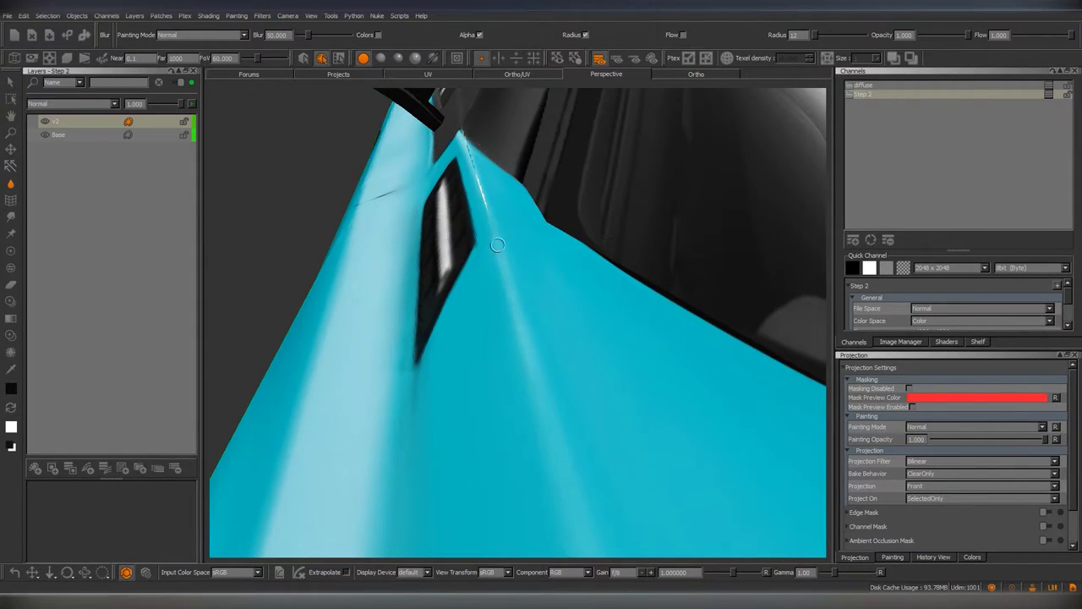
Sample the body colour beside the headlight and begin covering its seam.
middle_click_drag(498, 244, 535, 374)
mouse_move(525, 329)
middle_mouse_down()
mouse_move(544, 293)
mouse_move(525, 273)
middle_mouse_up()
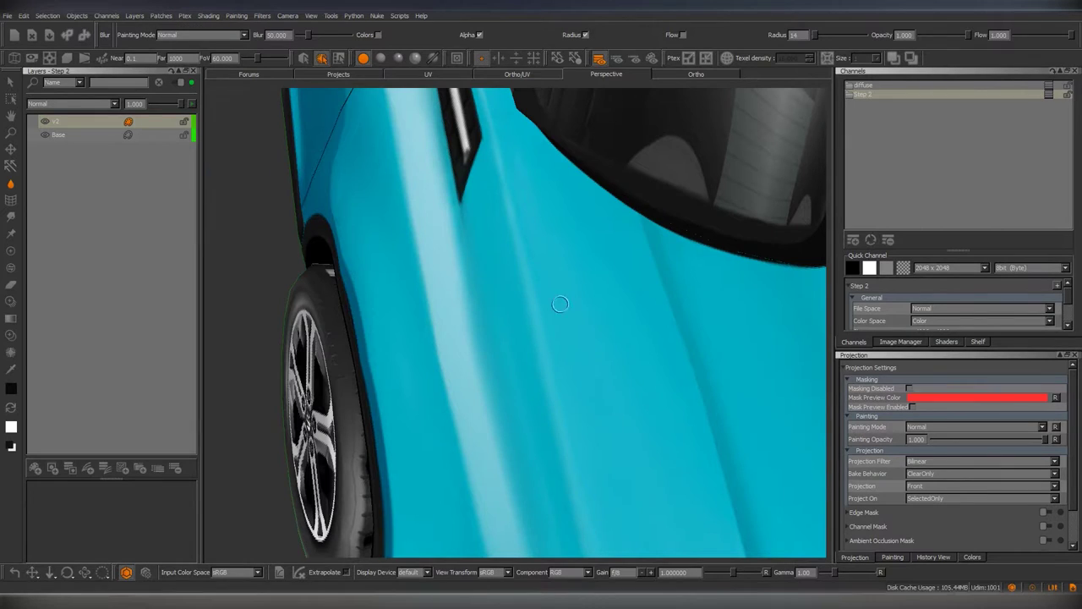
mouse_move(560, 303)
middle_mouse_down()
mouse_move(596, 285)
mouse_move(595, 379)
mouse_move(596, 359)
mouse_move(563, 382)
mouse_move(573, 386)
mouse_move(507, 351)
mouse_move(514, 342)
mouse_move(516, 379)
mouse_move(534, 365)
middle_mouse_up()
key("c")
key("b")
key("p")
Shrink the brush to 13, then blur and towbrush the headlight seam.
left_click_drag(534, 365, 530, 368, "shift")
middle_click_drag(530, 367, 555, 347)
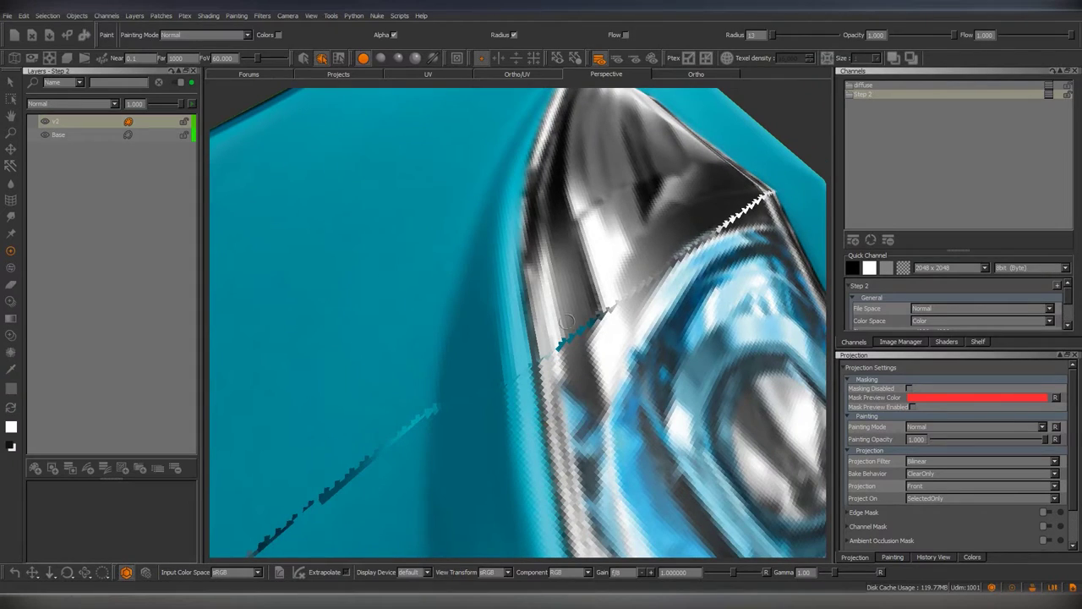
scroll(524, 339, "up", 2)
scroll(505, 330, "down", 5)
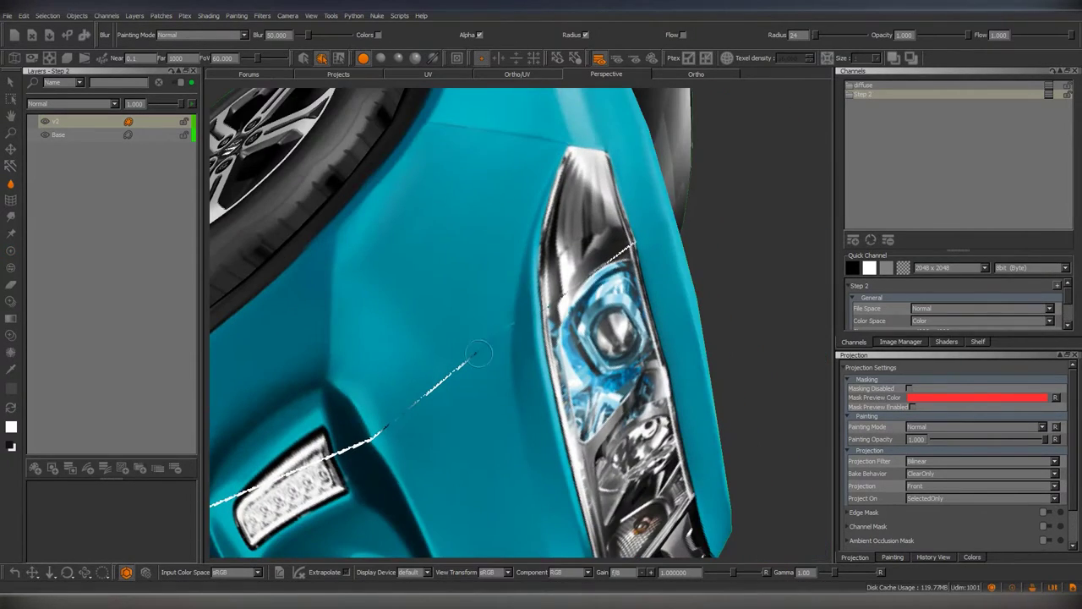
left_click(11, 354)
left_click(11, 353)
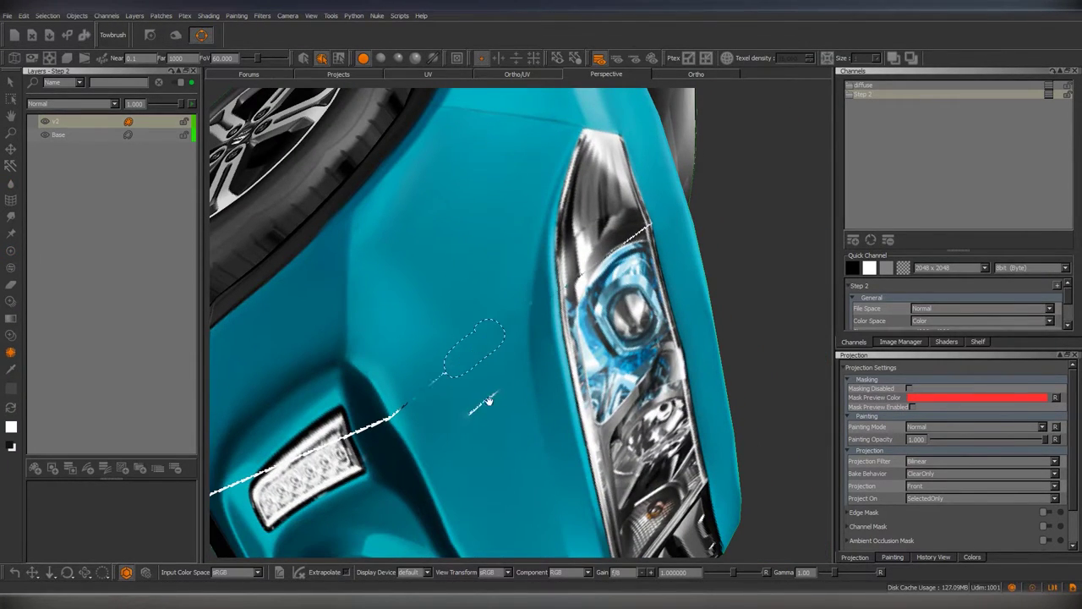
mouse_move(488, 401)
middle_mouse_down()
mouse_move(522, 377)
mouse_move(524, 314)
mouse_move(520, 360)
mouse_move(494, 307)
middle_mouse_up()
key("p")
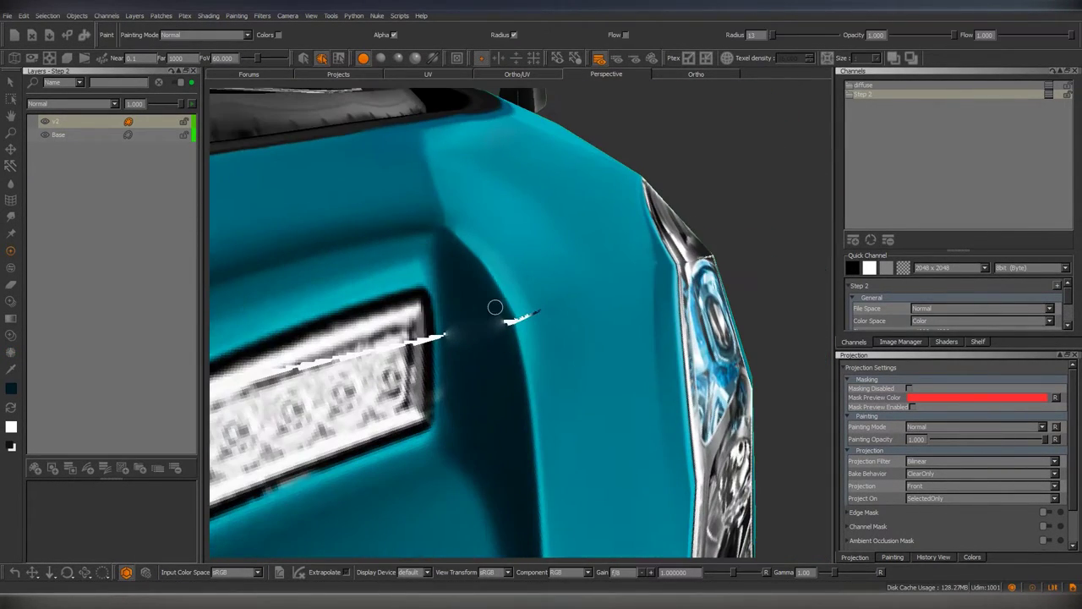
Sample turquoise near the fog light and paint out the bumper seam.
mouse_move(546, 359)
middle_mouse_down()
mouse_move(556, 352)
mouse_move(502, 350)
mouse_move(496, 310)
mouse_move(522, 336)
mouse_move(552, 262)
mouse_move(522, 305)
mouse_move(520, 366)
mouse_move(514, 350)
mouse_move(497, 367)
middle_mouse_up()
key("e")
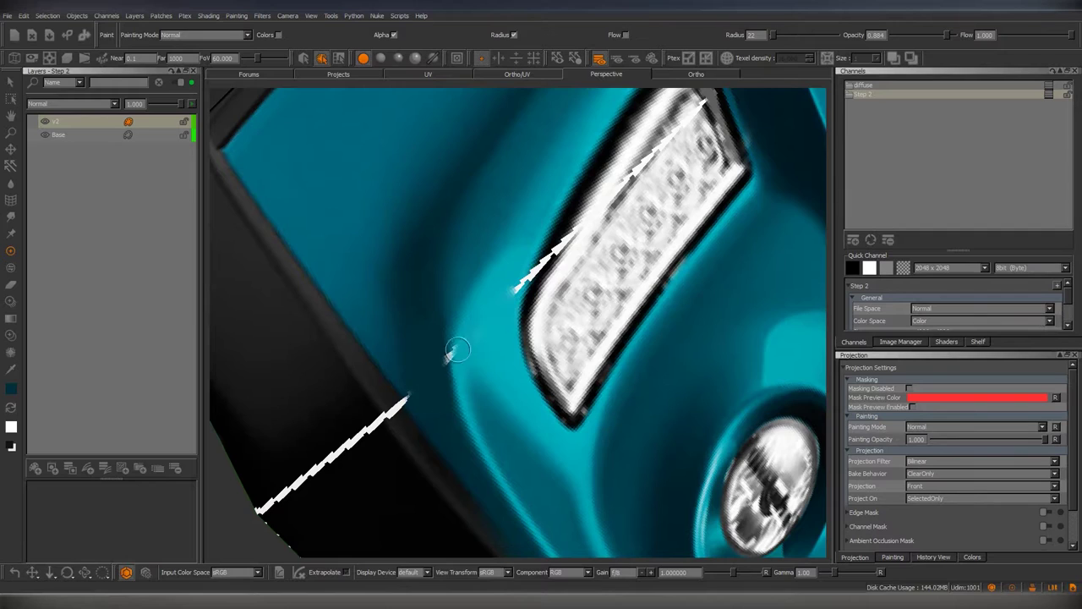
middle_click_drag(456, 350, 502, 296)
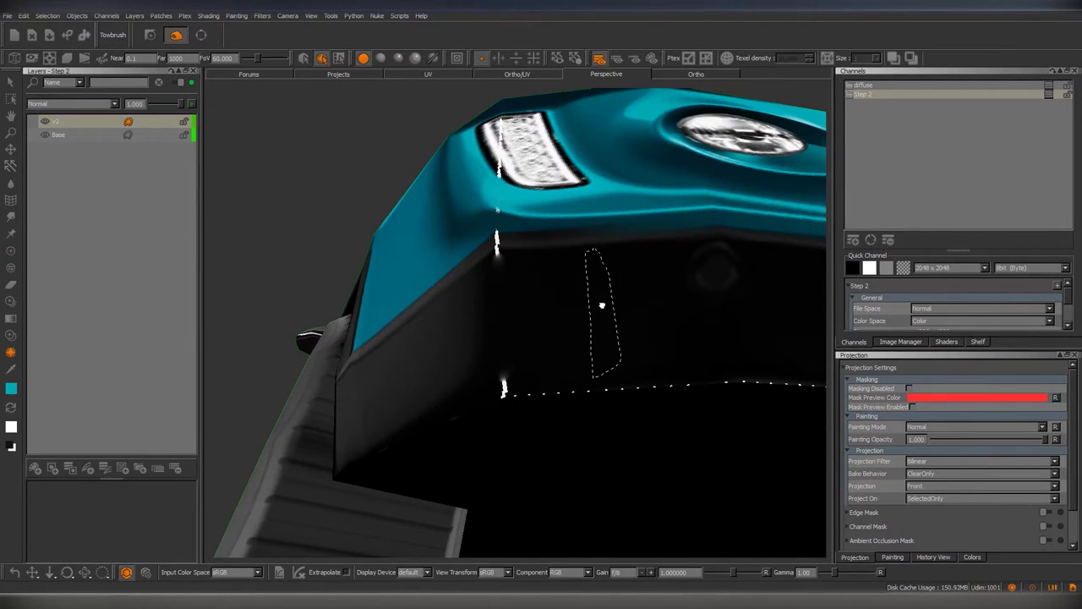
key("p")
mouse_move(565, 312)
middle_mouse_down()
mouse_move(575, 265)
mouse_move(525, 293)
middle_mouse_up()
scroll(547, 333, "up", 2)
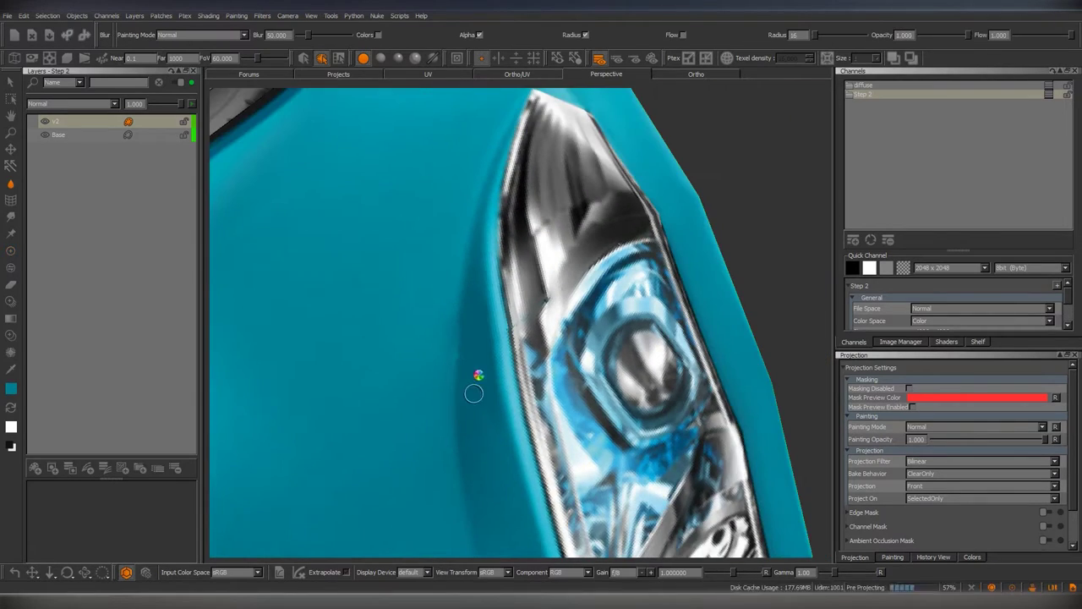
Sample bright and slightly darker teal body colours for painting.
left_click(510, 336)
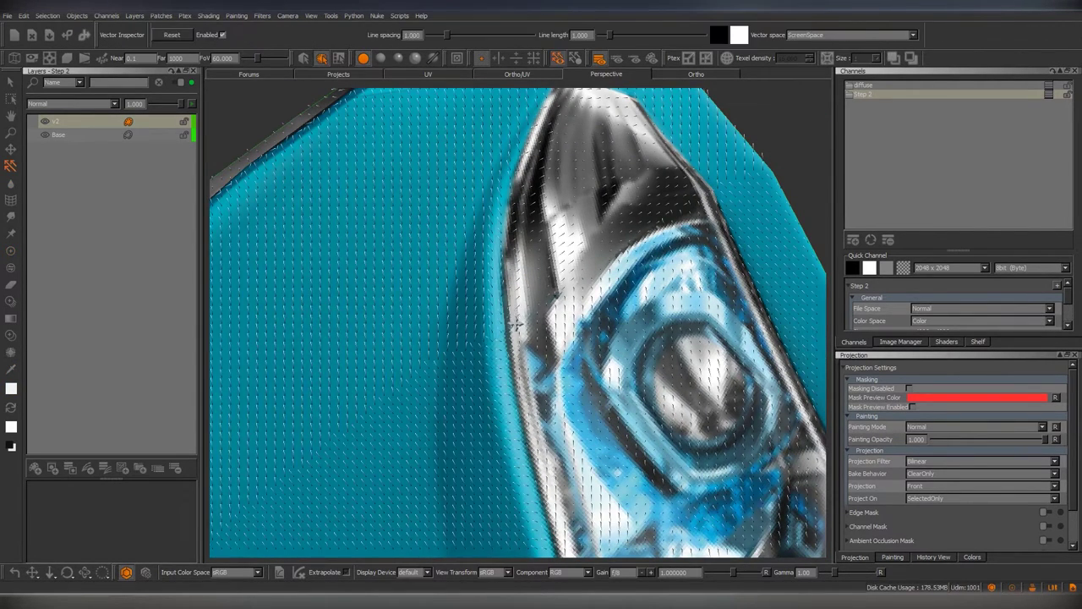
left_click(516, 319)
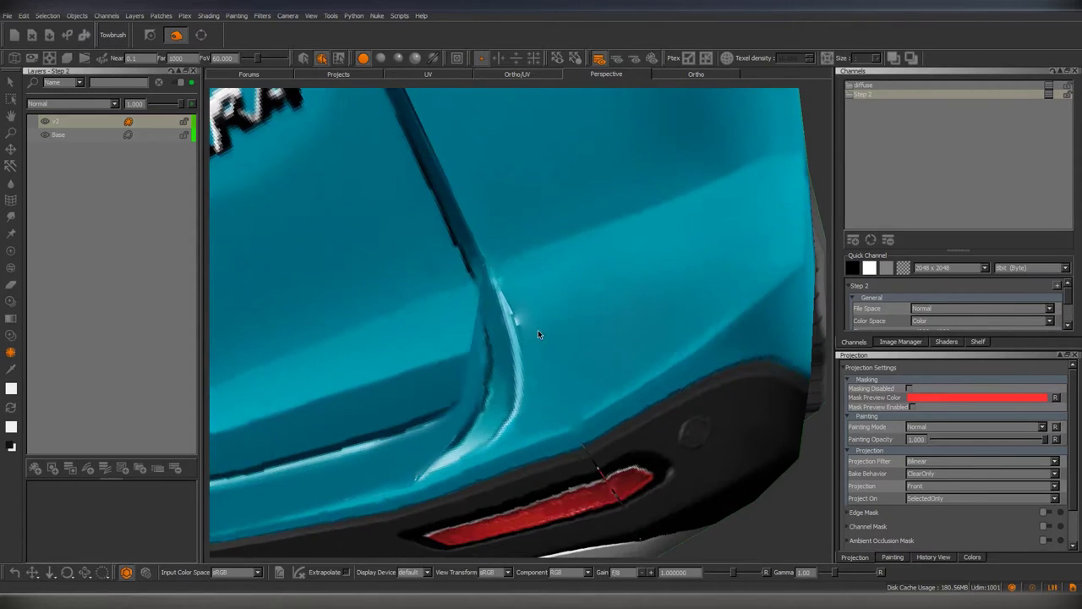
key("p")
mouse_move(506, 294)
left_mouse_down("alt")
mouse_move(555, 367)
mouse_move(518, 328)
mouse_move(474, 362)
mouse_move(612, 380)
mouse_move(582, 335)
mouse_move(511, 349)
left_mouse_up("alt")
Sample the dark bumper colour and paint over the seam by the red rear reflector.
key("c")
left_click(485, 385)
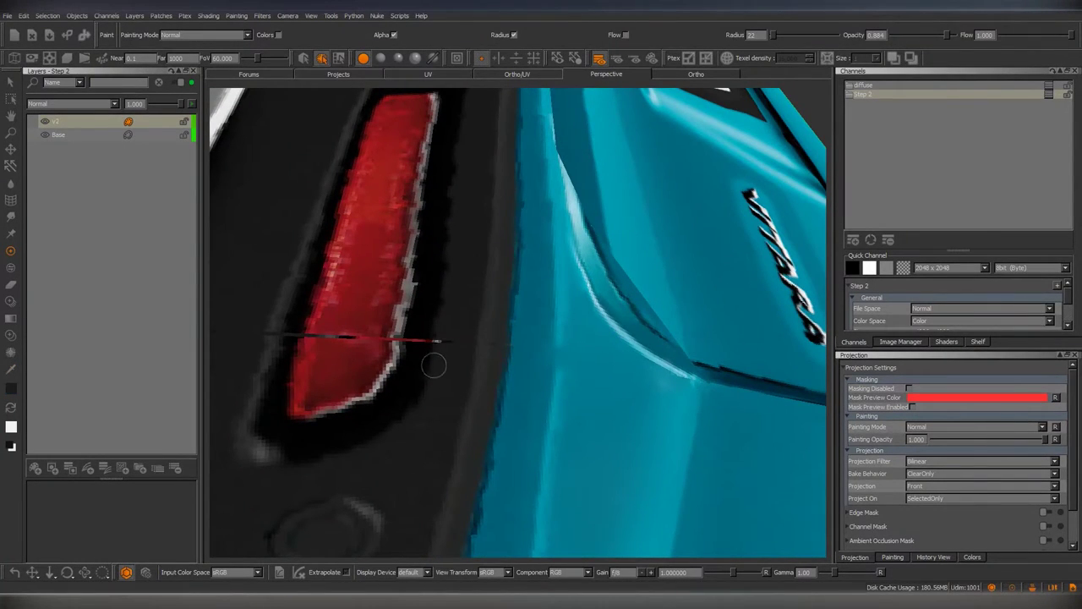
left_click_drag(512, 288, 499, 262, "alt")
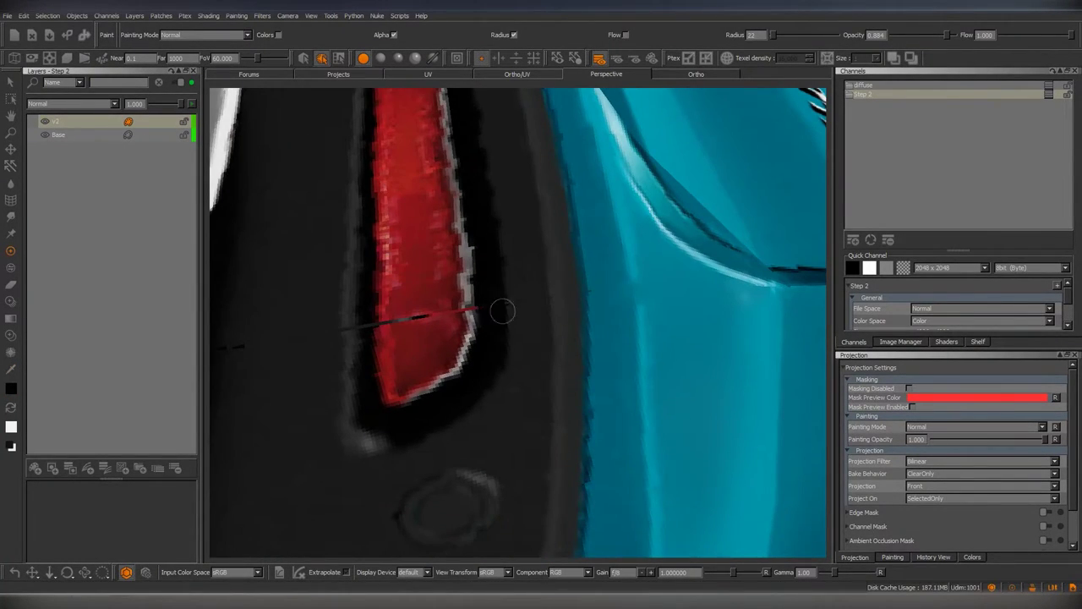
mouse_move(502, 312)
left_mouse_down("alt")
mouse_move(493, 305)
mouse_move(472, 373)
mouse_move(463, 351)
left_mouse_up("alt")
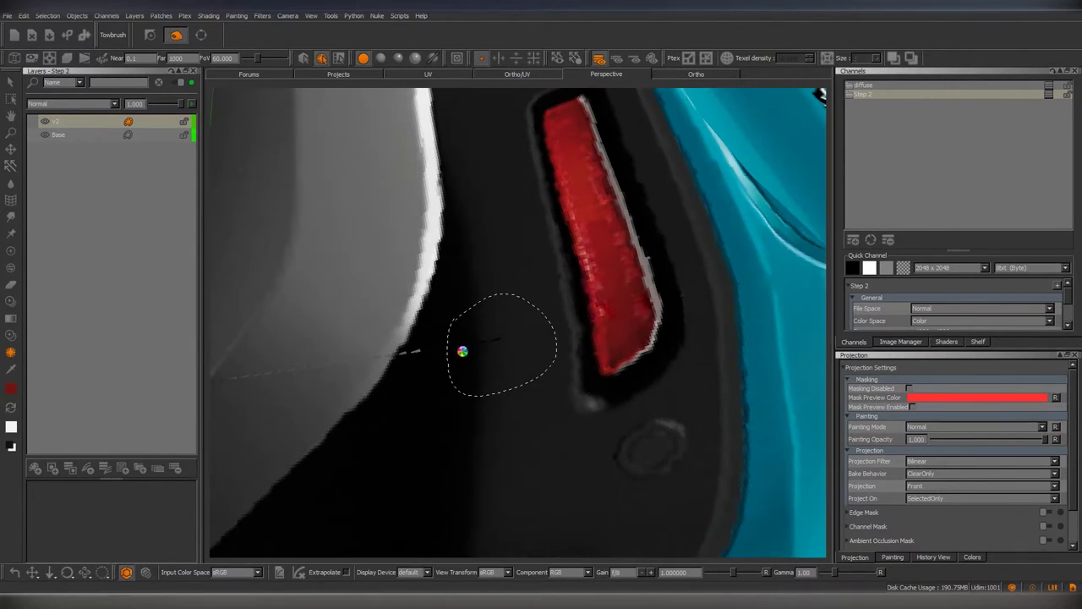
key("p")
mouse_move(489, 295)
left_mouse_down("alt")
mouse_move(478, 358)
mouse_move(520, 307)
mouse_move(525, 382)
mouse_move(491, 445)
left_mouse_up("alt")
left_click_drag(471, 490, 482, 270, "alt")
Towbrush and paint over the remaining seam on the rear bumper.
key("t")
mouse_move(489, 328)
left_mouse_down("alt")
mouse_move(529, 343)
mouse_move(523, 290)
mouse_move(519, 314)
mouse_move(536, 346)
mouse_move(508, 401)
left_mouse_up("alt")
key("p")
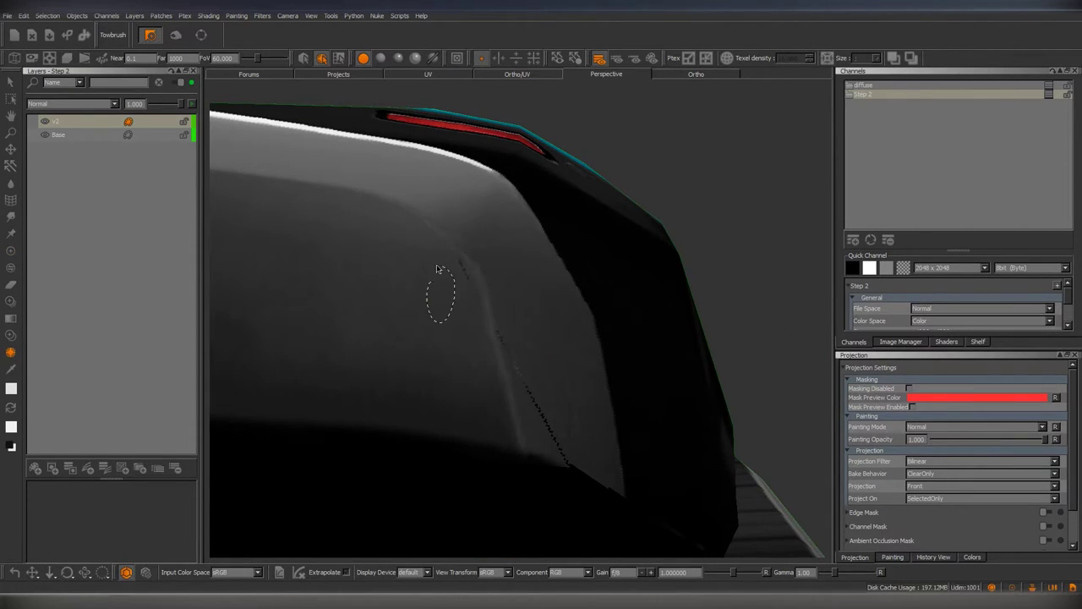
mouse_move(531, 309)
left_mouse_down("alt")
mouse_move(476, 331)
mouse_move(440, 285)
left_mouse_up("alt")
key("t")
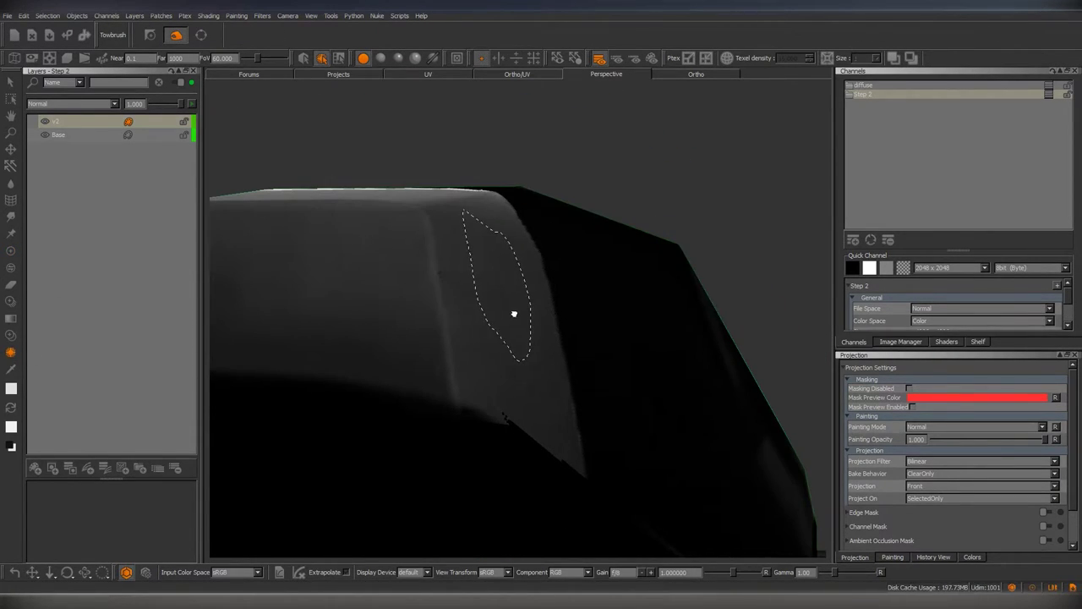
key("p")
mouse_move(513, 314)
left_mouse_down("alt")
mouse_move(508, 375)
mouse_move(493, 329)
mouse_move(478, 355)
mouse_move(486, 482)
mouse_move(542, 314)
mouse_move(541, 375)
mouse_move(543, 358)
mouse_move(508, 354)
mouse_move(459, 469)
mouse_move(505, 316)
mouse_move(518, 402)
mouse_move(532, 358)
mouse_move(511, 355)
left_mouse_up("alt")
Touch up the texture around the red rear light and VITARA badge.
key("t")
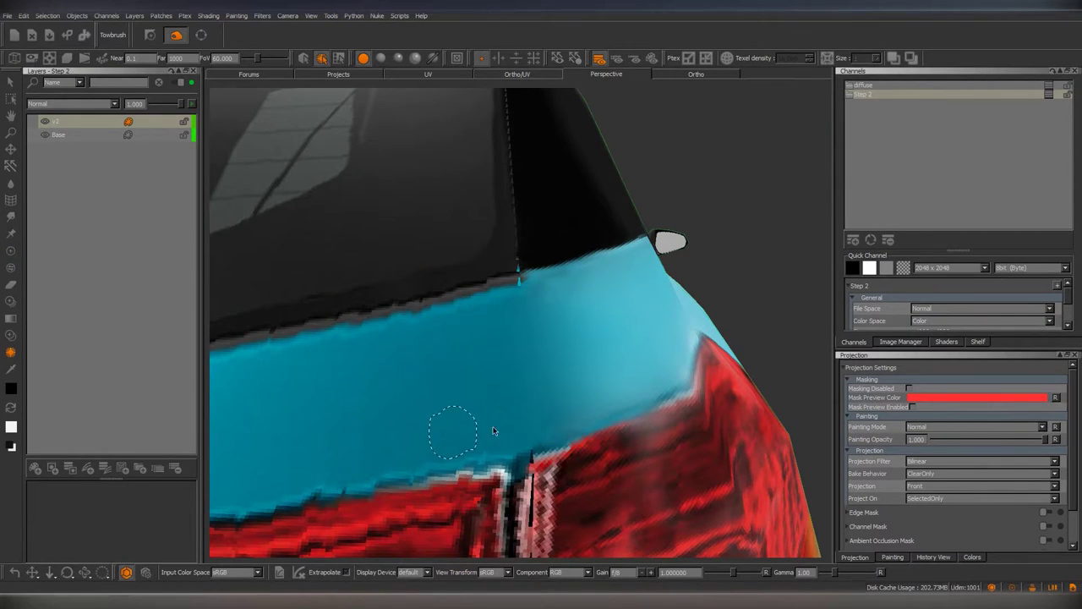
mouse_move(494, 431)
left_mouse_down("alt")
mouse_move(496, 412)
mouse_move(534, 387)
mouse_move(573, 293)
mouse_move(521, 364)
left_mouse_up("alt")
key("p")
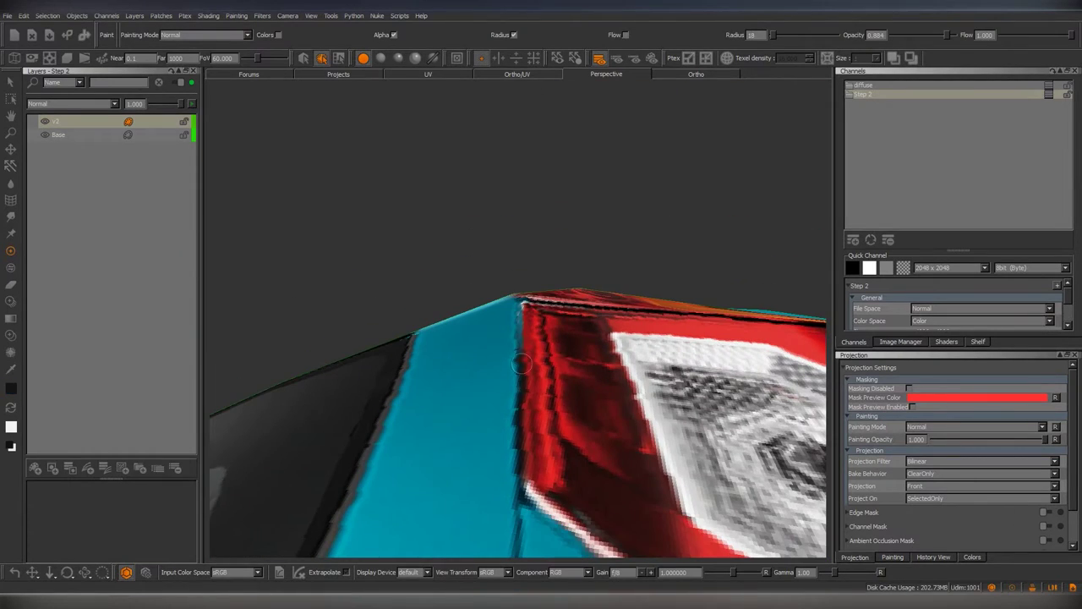
mouse_move(506, 479)
left_mouse_down("alt")
mouse_move(541, 350)
mouse_move(503, 267)
left_mouse_up("alt")
key("t")
left_click_drag(437, 279, 488, 352, "alt")
key("p")
Copy clean turquoise panel texture over the fuel-cap outline.
mouse_move(463, 387)
left_mouse_down("alt")
mouse_move(523, 354)
mouse_move(575, 364)
mouse_move(604, 341)
mouse_move(507, 389)
mouse_move(665, 338)
mouse_move(508, 307)
left_mouse_up("alt")
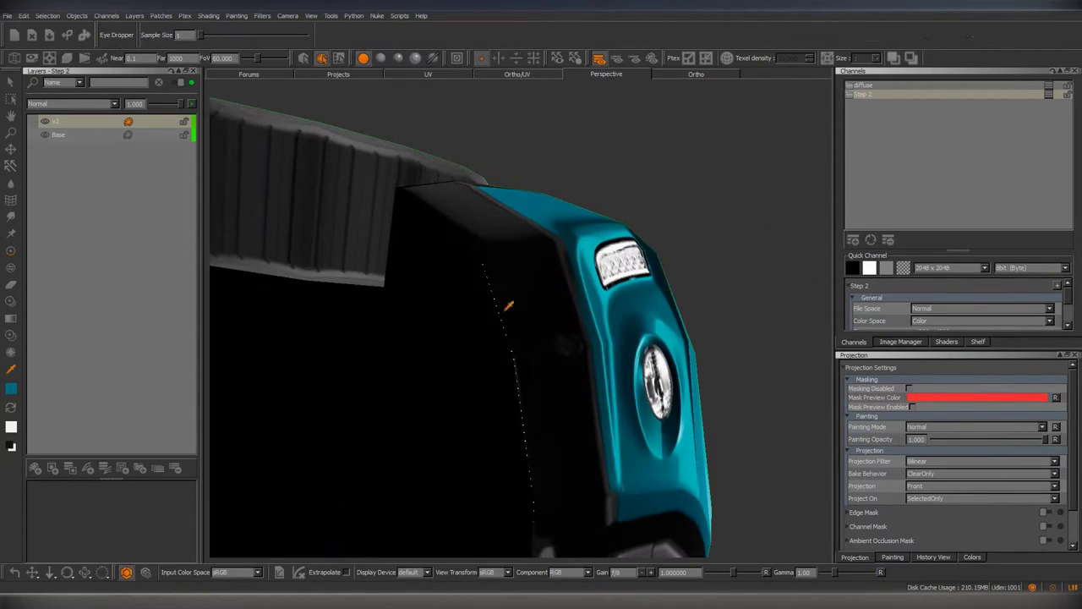
mouse_move(502, 380)
left_mouse_down("alt")
mouse_move(494, 290)
mouse_move(483, 327)
mouse_move(249, 343)
left_mouse_up("alt")
key("x")
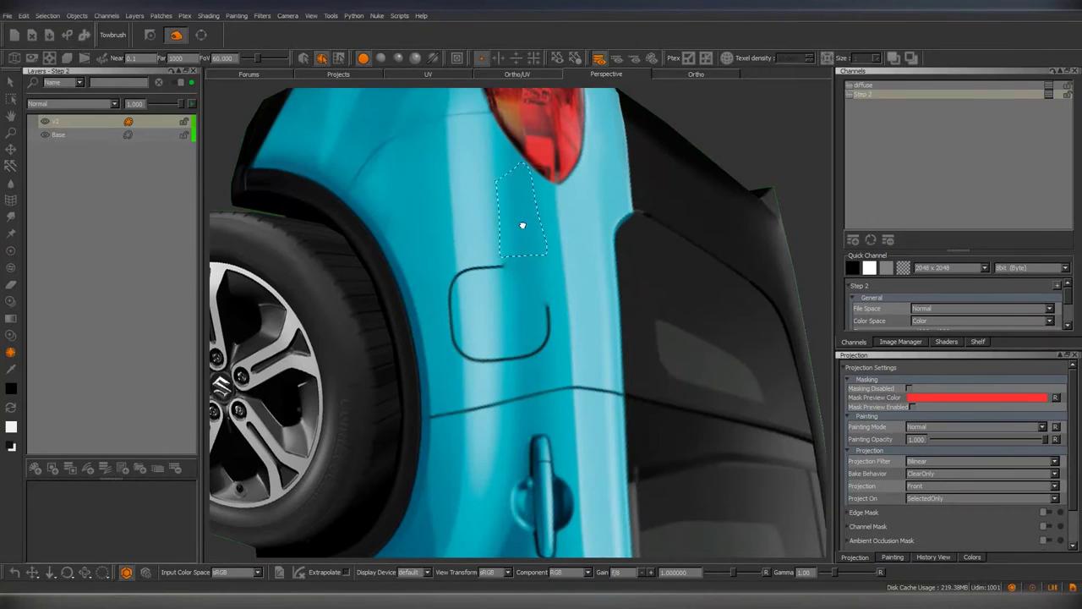
left_click_drag(523, 225, 539, 285, "alt")
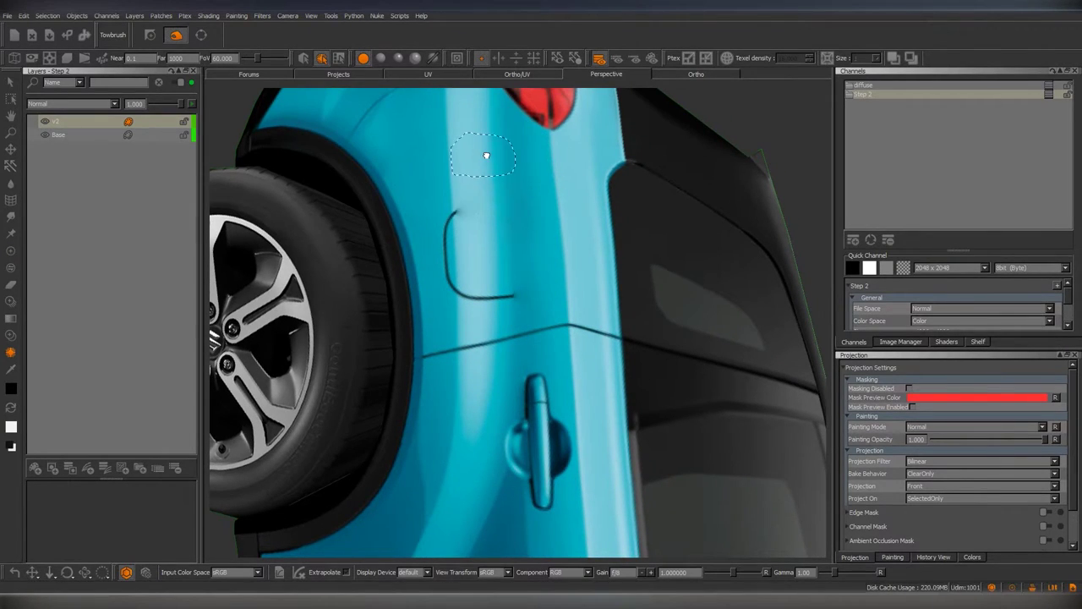
key("p")
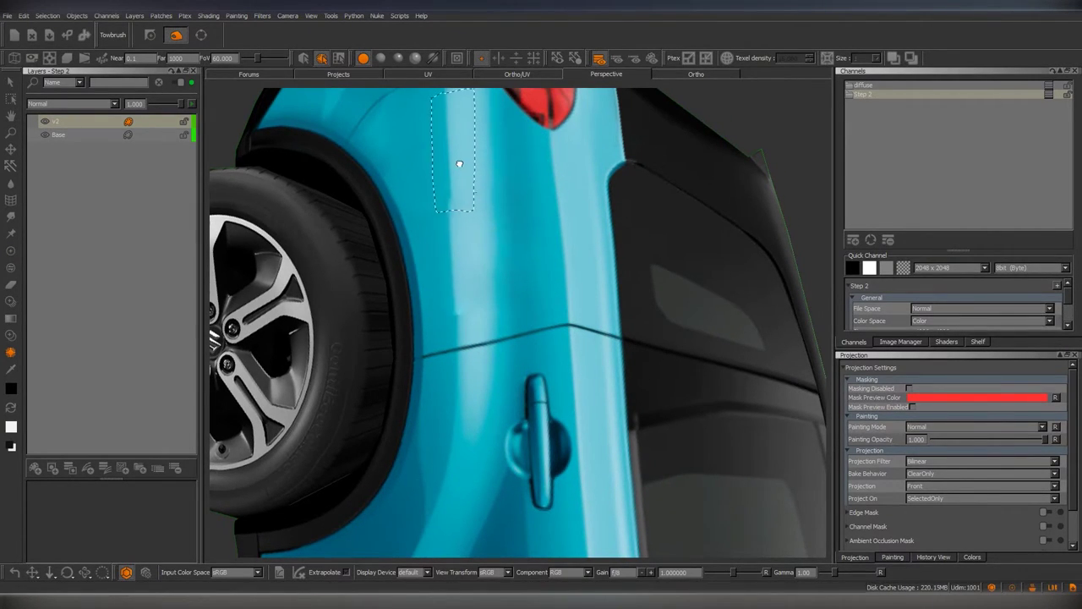
scroll(496, 326, "down", 2)
scroll(495, 314, "down", 1)
scroll(469, 335, "down", 2)
scroll(469, 335, "up", 3)
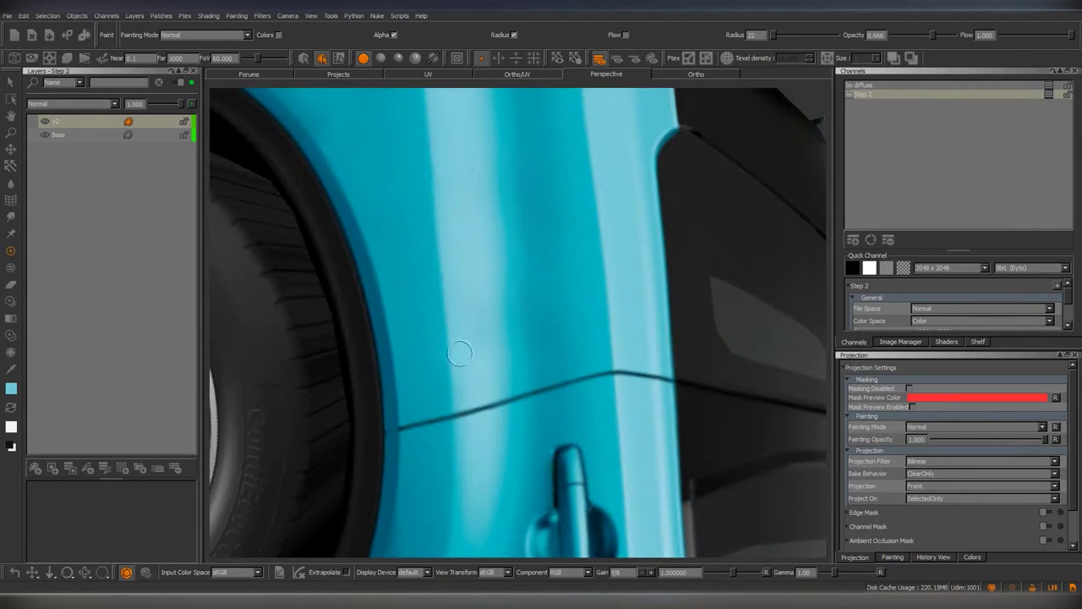
Orbit around the side mirror to inspect its seam.
scroll(457, 357, "down", 5)
scroll(510, 345, "up", 3)
mouse_move(456, 357)
left_mouse_down("alt")
mouse_move(511, 345)
mouse_move(498, 363)
left_mouse_up("alt")
scroll(498, 364, "up", 3)
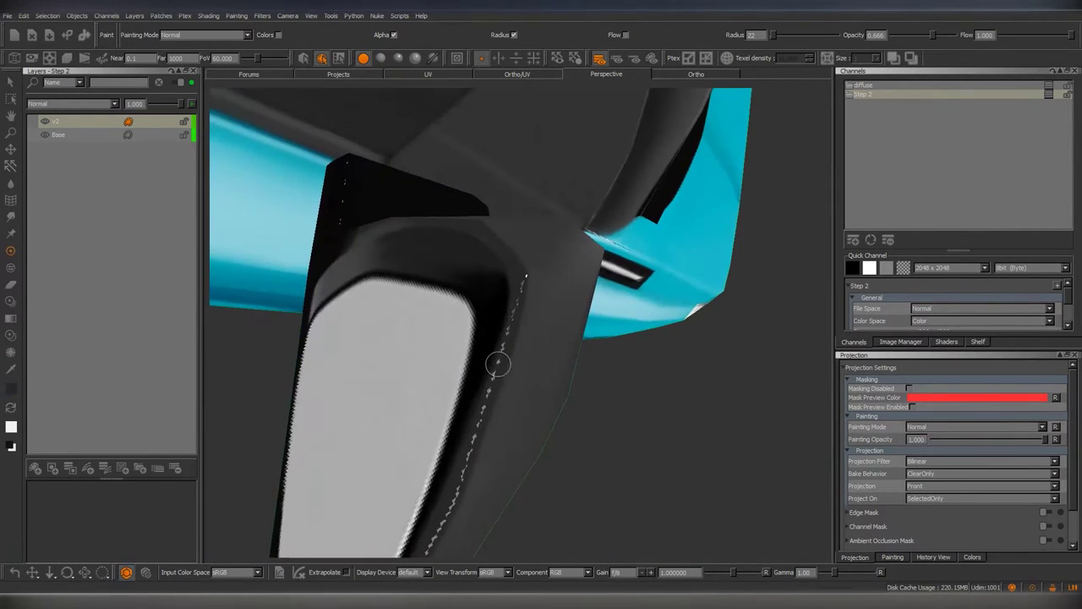
mouse_move(522, 275)
left_mouse_down("alt")
mouse_move(510, 278)
mouse_move(526, 256)
left_mouse_up("alt")
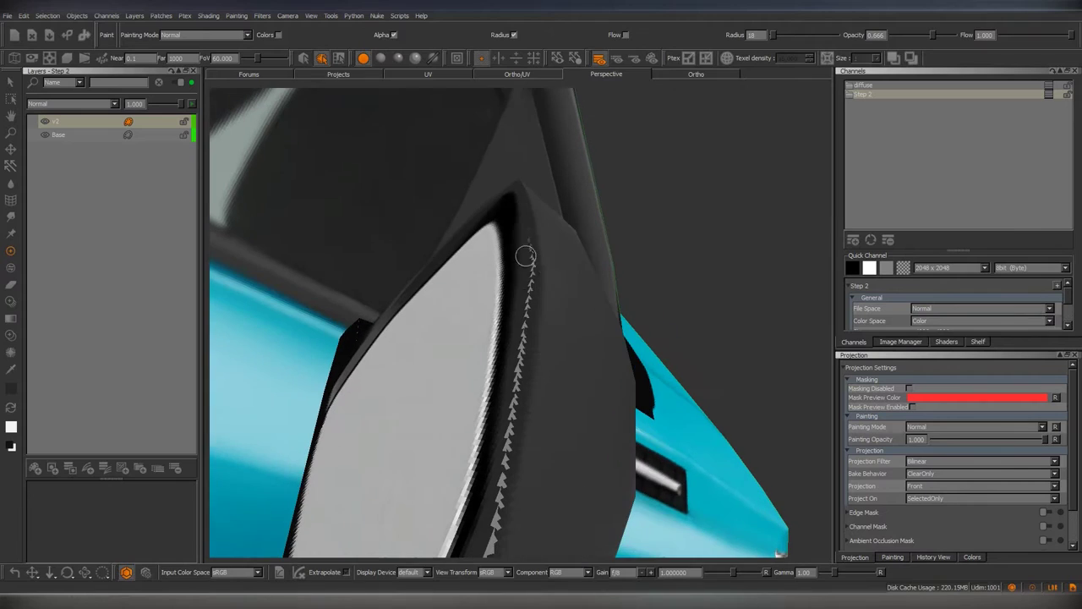
left_click_drag(528, 313, 521, 319, "alt")
mouse_move(473, 464)
left_mouse_down("alt")
mouse_move(563, 394)
mouse_move(497, 268)
left_mouse_up("alt")
mouse_move(520, 423)
left_mouse_down("alt")
mouse_move(526, 415)
mouse_move(488, 435)
mouse_move(556, 392)
mouse_move(582, 391)
mouse_move(541, 355)
mouse_move(564, 370)
mouse_move(549, 372)
mouse_move(561, 380)
mouse_move(527, 406)
mouse_move(541, 364)
left_mouse_up("alt")
Isolate the side mirror with Hide Unselected and touch up its seam.
key("t")
key("s")
left_click(599, 246)
right_click(599, 246)
left_click(719, 299)
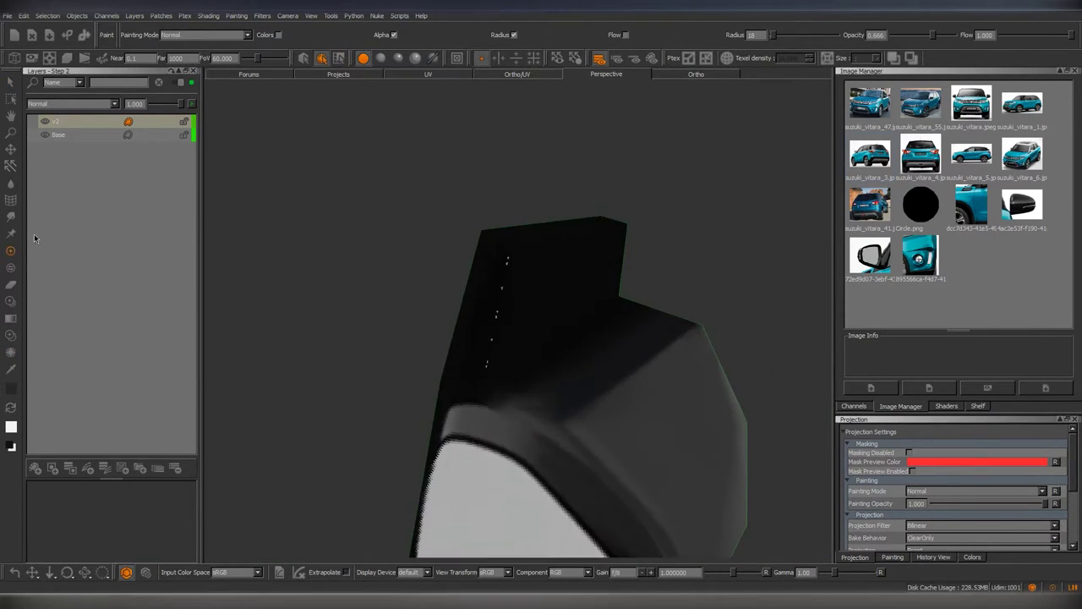
key("t")
mouse_move(507, 322)
left_mouse_down("alt")
mouse_move(599, 410)
mouse_move(648, 427)
mouse_move(532, 425)
mouse_move(510, 253)
mouse_move(559, 420)
mouse_move(520, 387)
mouse_move(555, 266)
mouse_move(604, 380)
mouse_move(502, 197)
left_mouse_up("alt")
key("p")
Unhide all objects to show the whole car again.
right_click(647, 427)
left_click(592, 439)
mouse_move(503, 316)
left_mouse_down("alt")
mouse_move(514, 293)
mouse_move(515, 384)
mouse_move(517, 331)
left_mouse_up("alt")
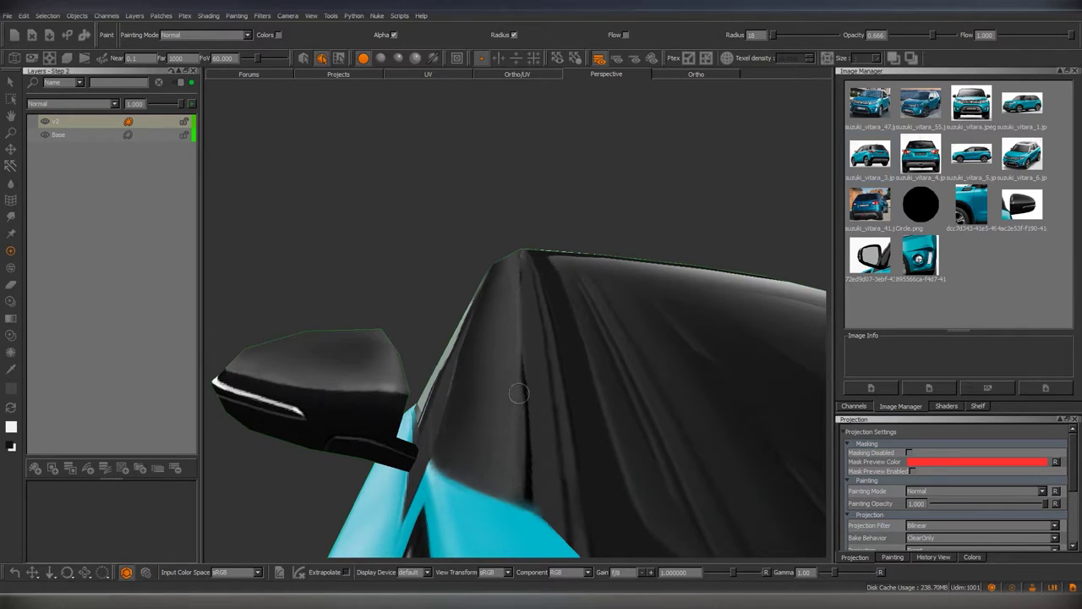
left_click_drag(525, 479, 493, 392, "alt")
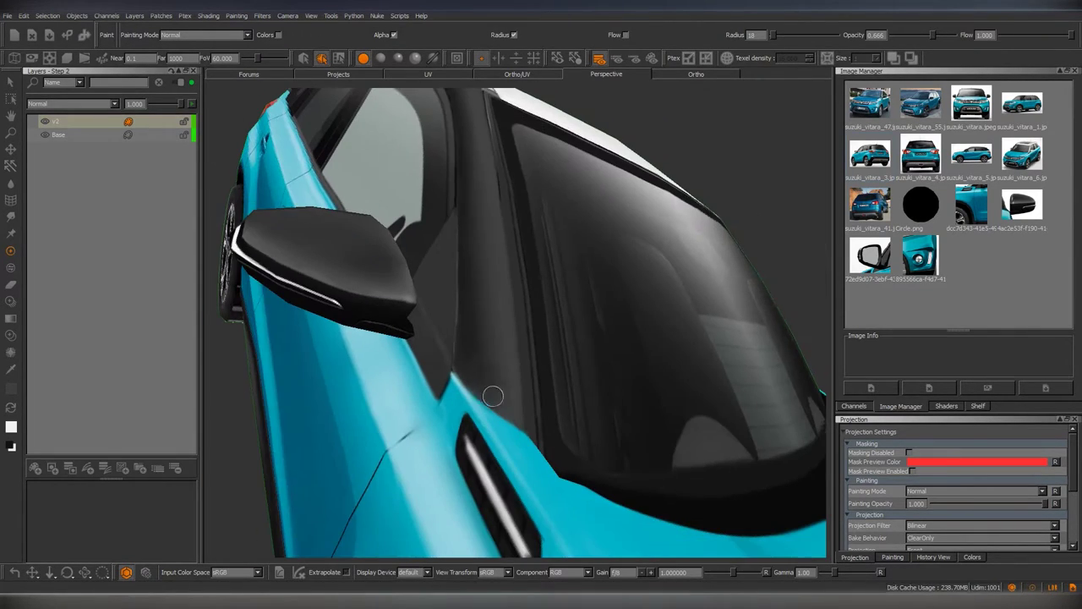
mouse_move(485, 316)
left_mouse_down("alt")
mouse_move(546, 370)
mouse_move(600, 331)
mouse_move(488, 423)
left_mouse_up("alt")
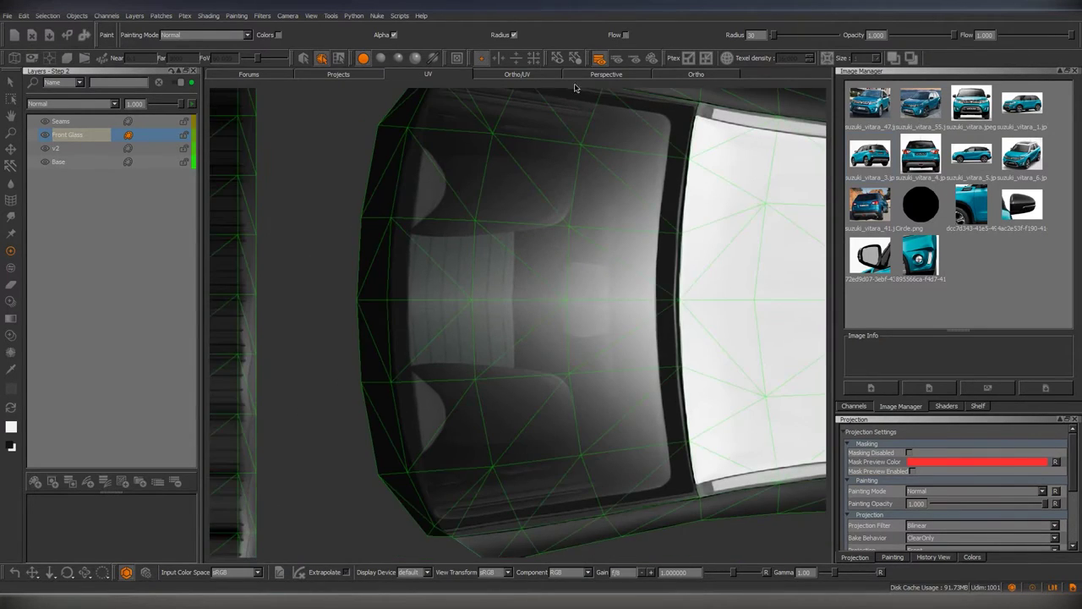
Hide the wireframe, frame the window edge and sample a dark tone from the windshield.
left_click_drag(550, 345, 546, 357, "alt")
key("shift+w")
scroll(528, 329, "up", 5)
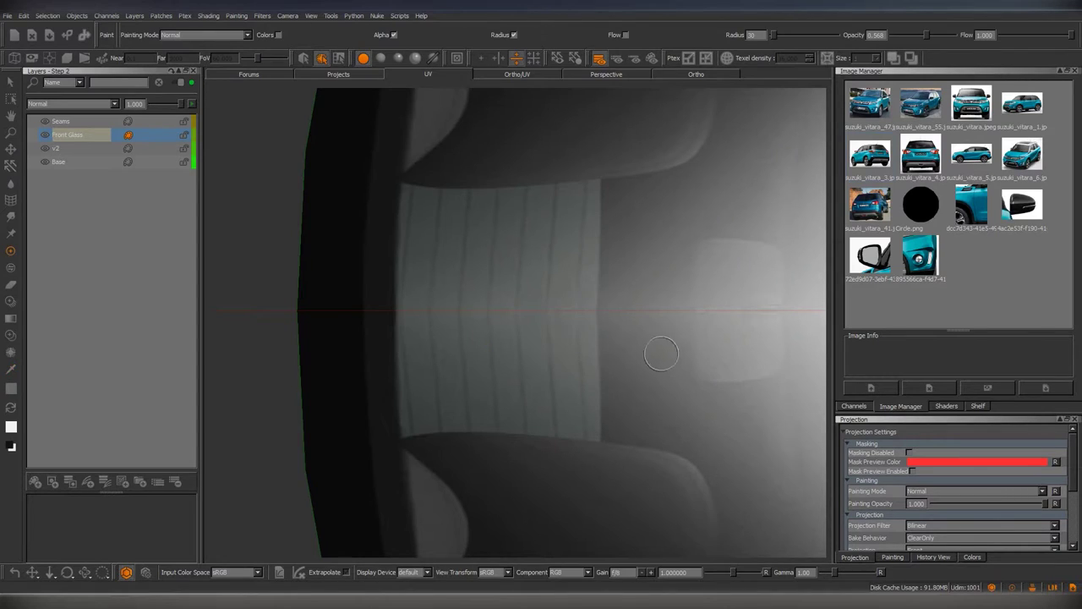
middle_click_drag(657, 356, 474, 393)
key("e")
key("p")
left_click_drag(423, 355, 419, 267)
Paint dark streaks over the glass reflection and soften them with blur.
left_click_drag(465, 380, 474, 245)
left_click_drag(483, 296, 486, 220)
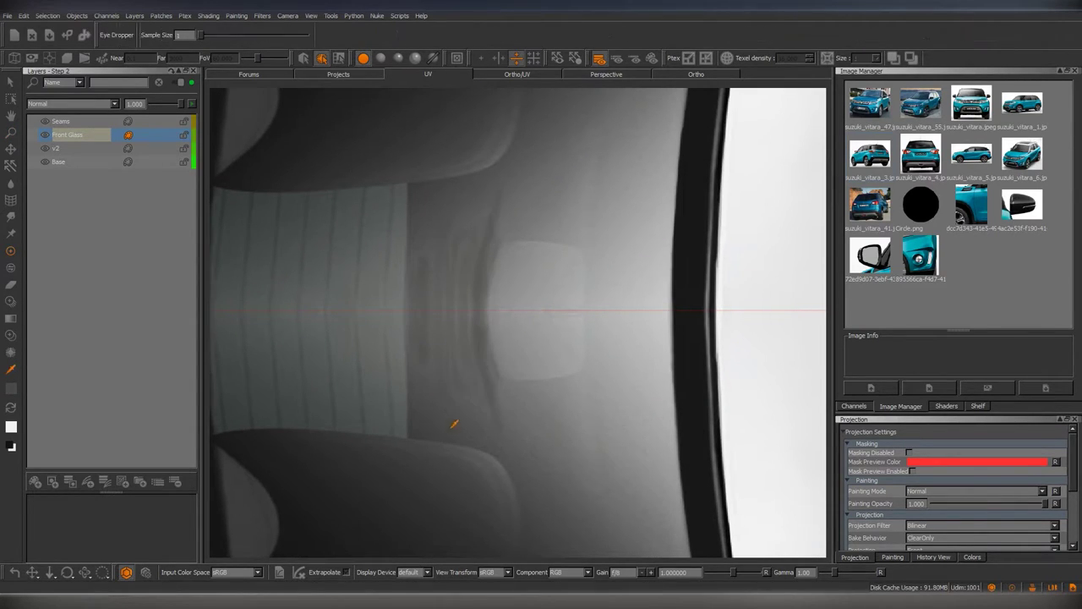
left_click_drag(466, 366, 428, 319)
key("b")
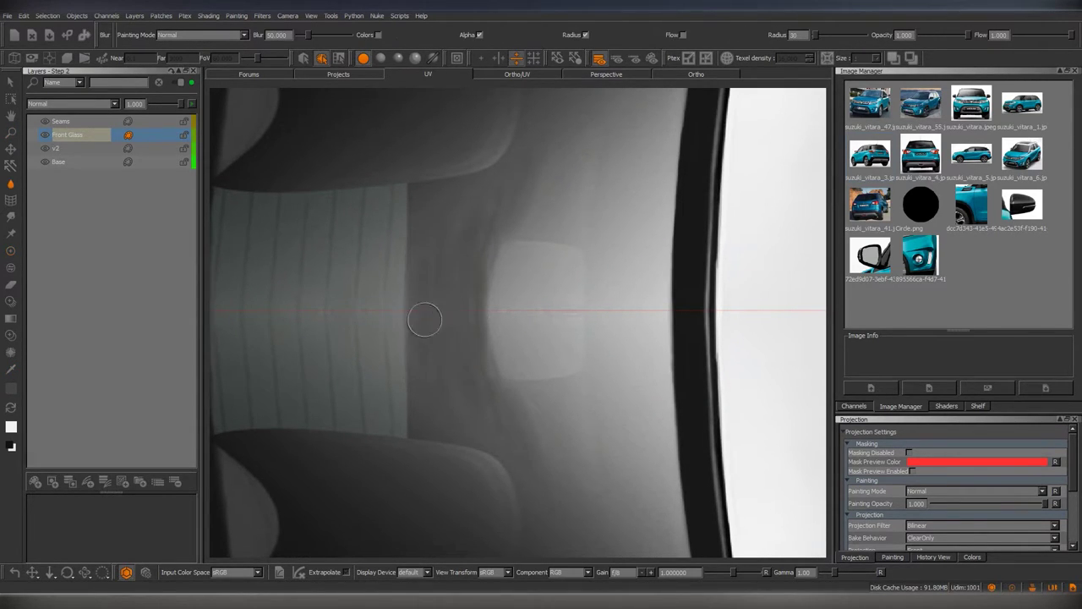
Cover the remaining bright spot on the rear glass with more dark strokes.
key("p")
scroll(500, 245, "down", 3)
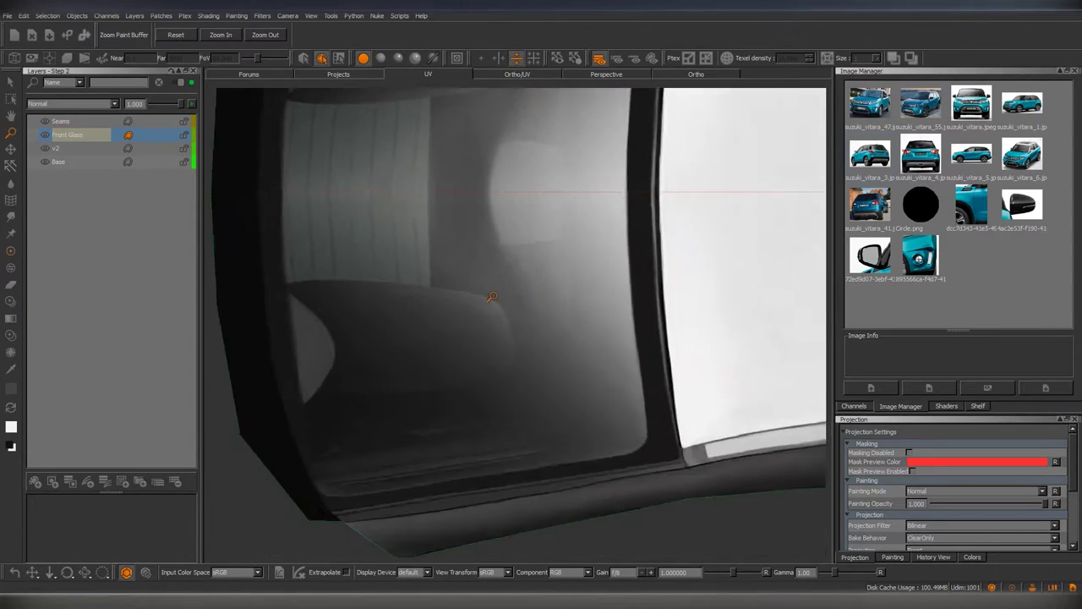
scroll(500, 287, "down", 2)
mouse_move(499, 294)
left_mouse_down()
mouse_move(513, 385)
mouse_move(498, 309)
left_mouse_up()
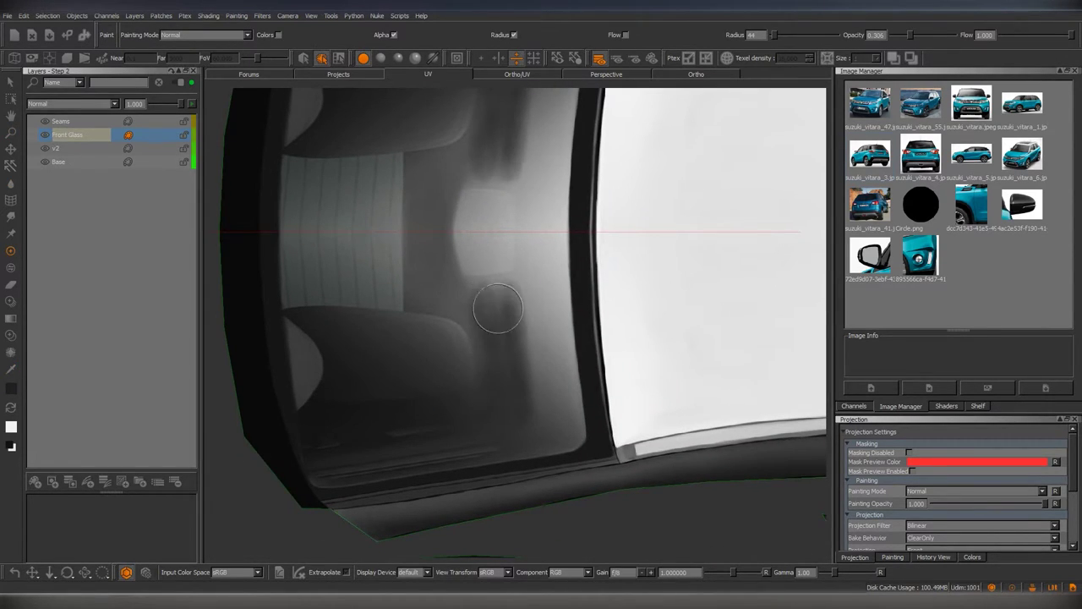
scroll(467, 328, "up", 2)
scroll(512, 373, "down", 2)
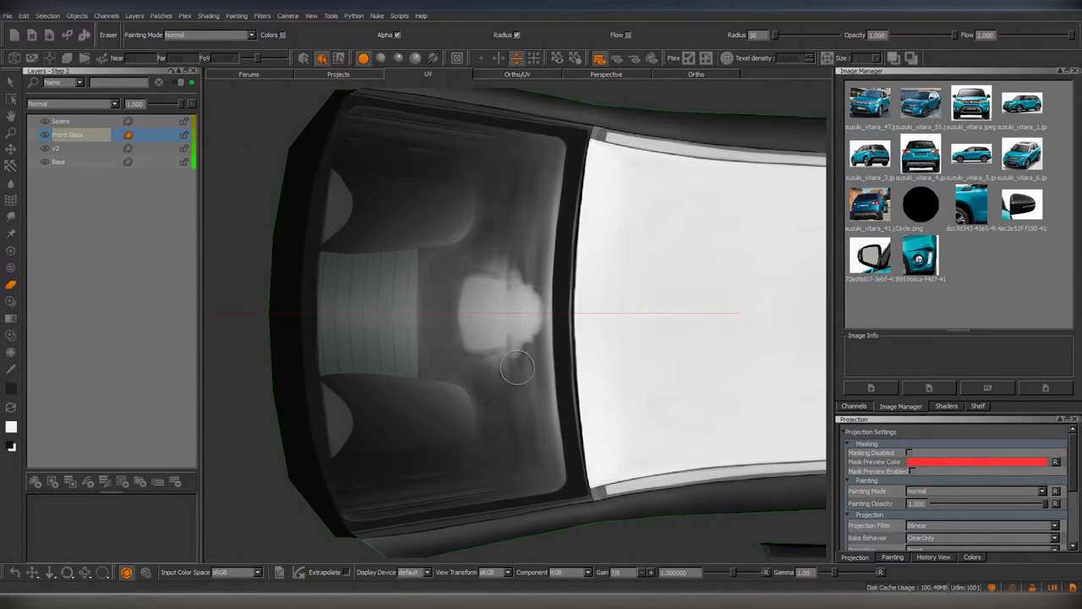
mouse_move(520, 351)
left_mouse_down()
mouse_move(517, 254)
mouse_move(459, 261)
mouse_move(551, 259)
left_mouse_up()
scroll(525, 273, "up", 2)
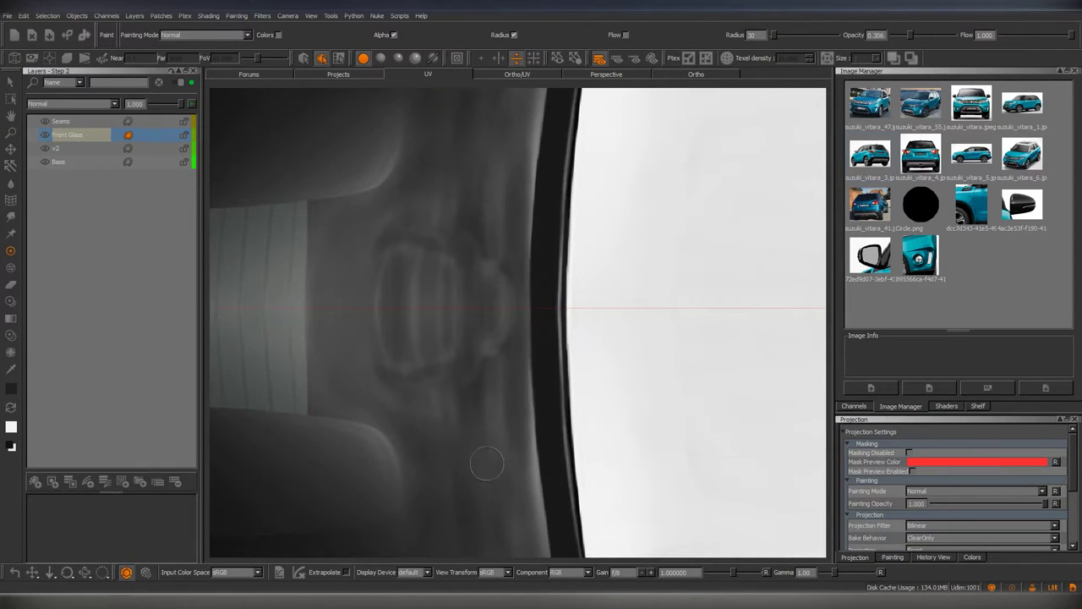
middle_click_drag(482, 460, 525, 313)
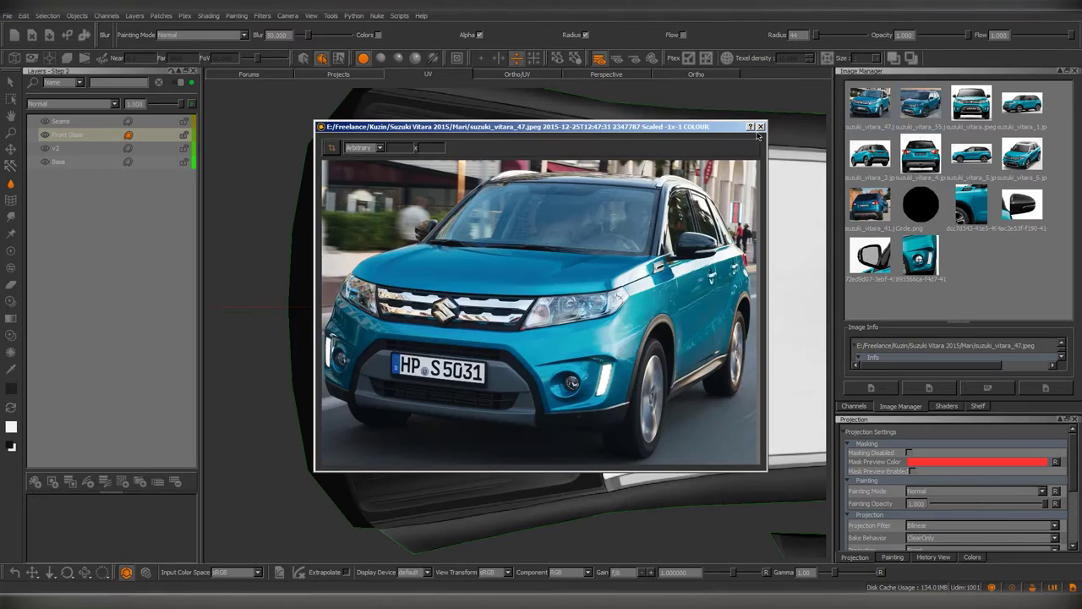
Alternate dark paint and blur strokes on the windshield, finishing with the Towbrush smear.
left_click_drag(513, 385, 564, 403)
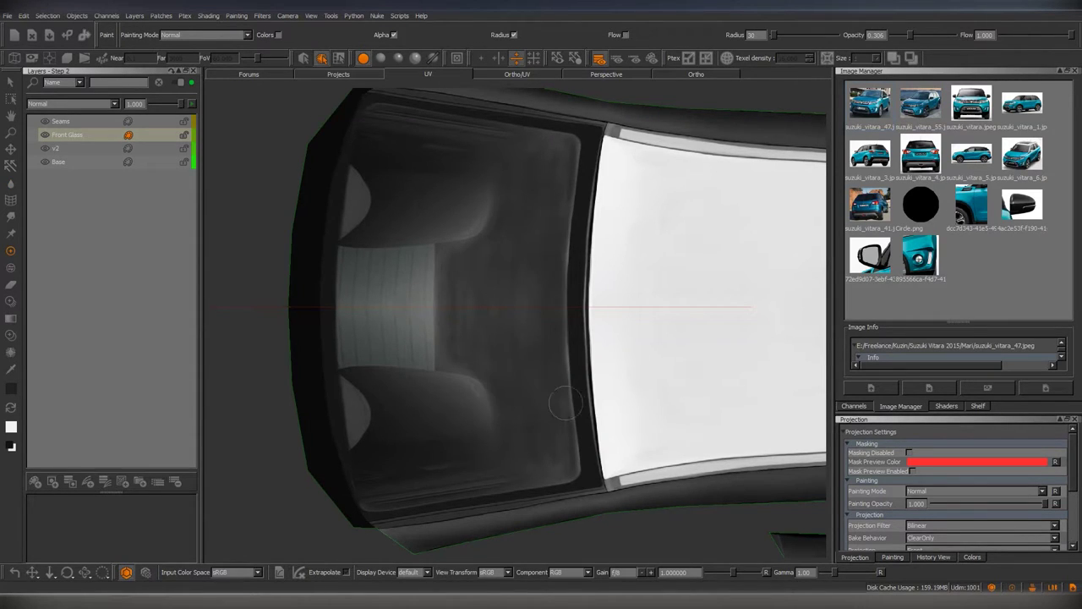
key("b")
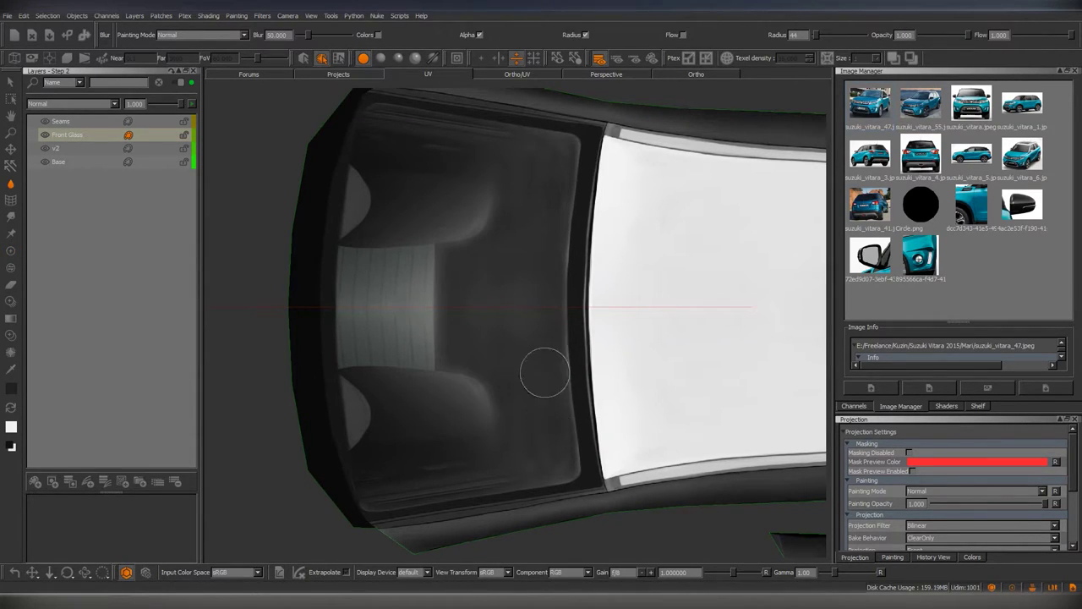
key("p")
key("b")
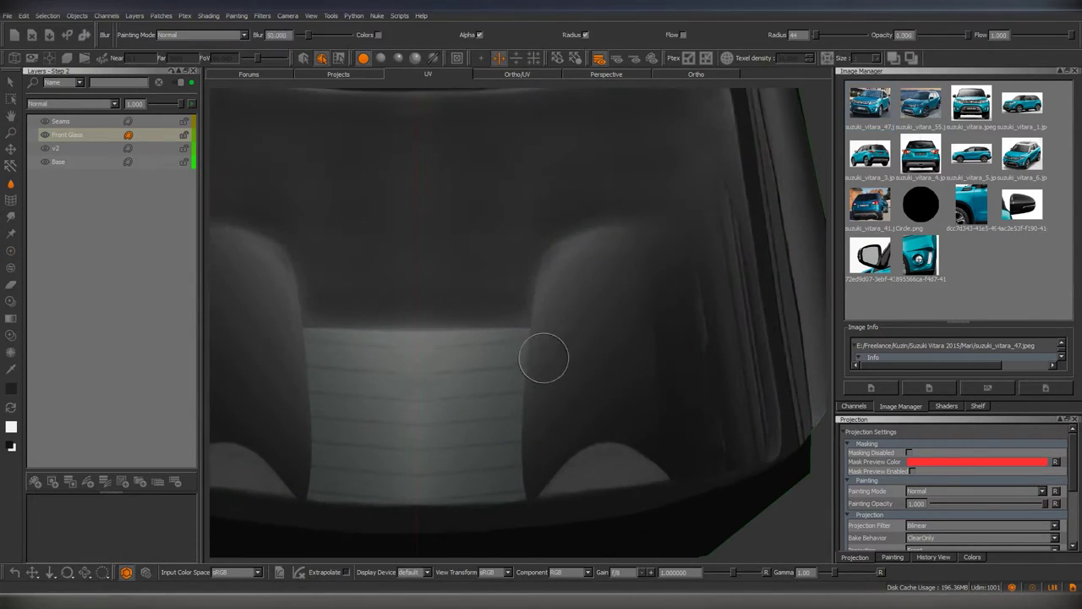
key("p")
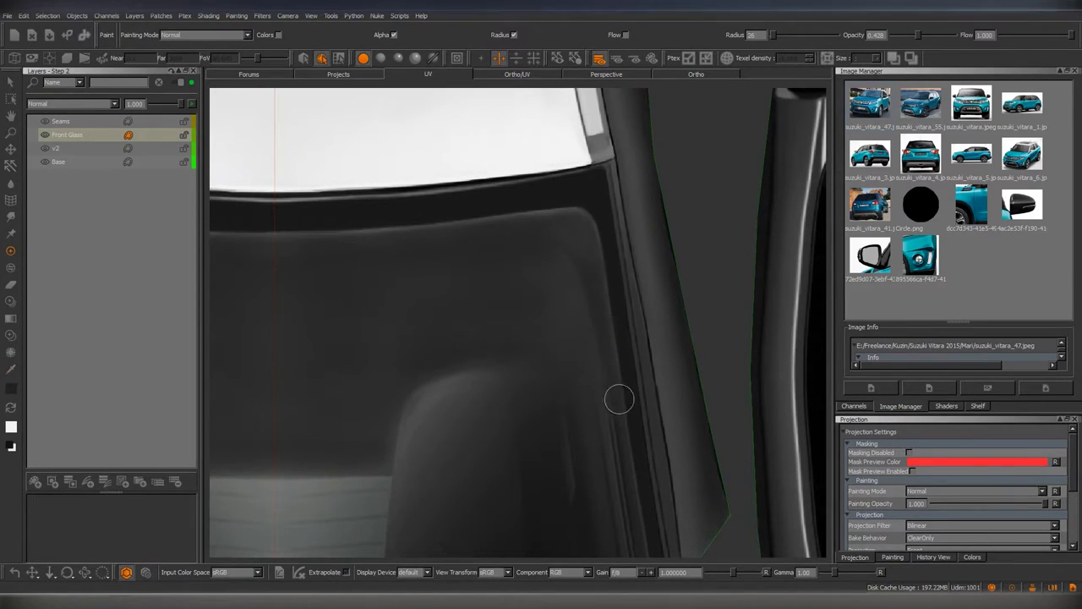
scroll(619, 399, "down", 2)
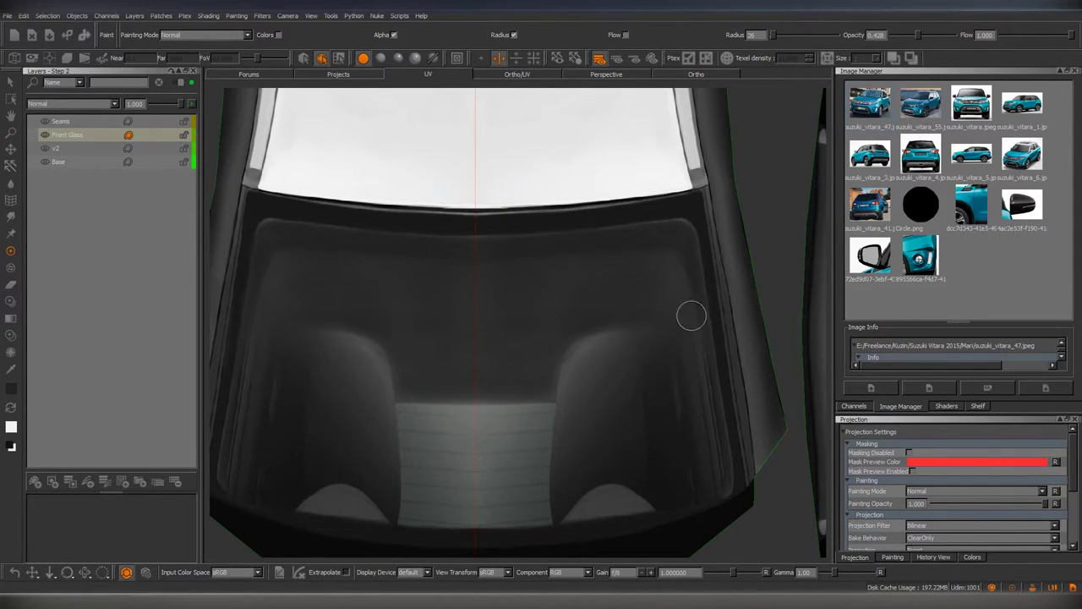
scroll(609, 265, "up", 1)
scroll(604, 391, "up", 2)
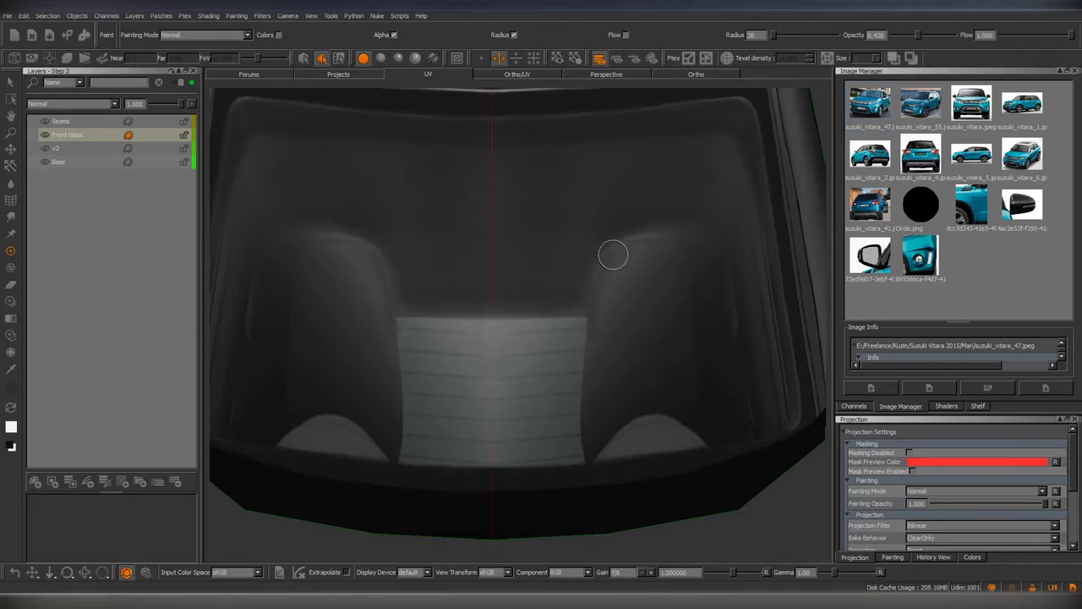
key("b")
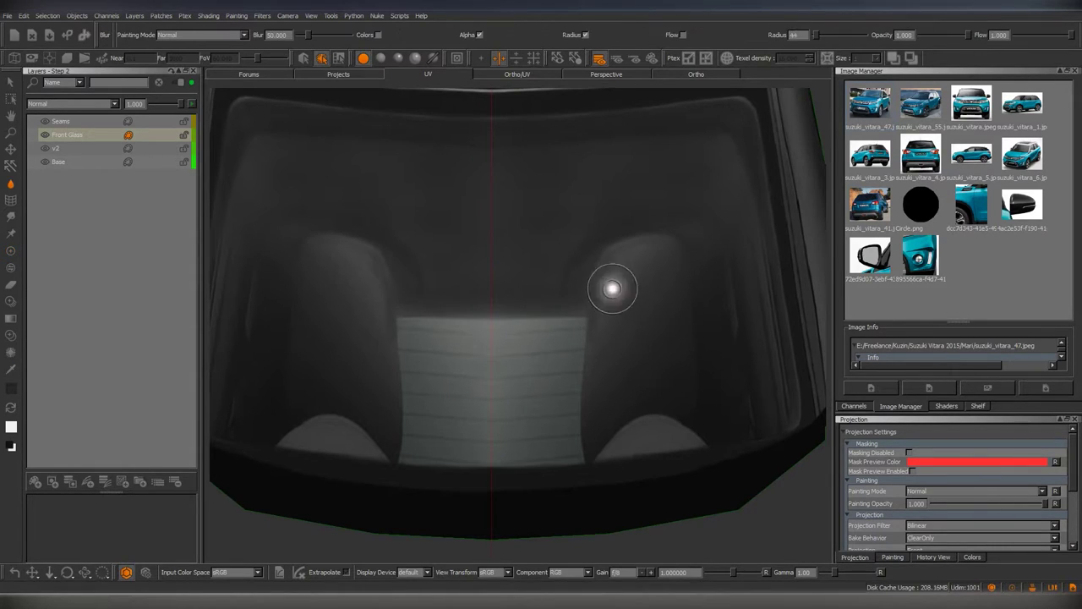
key("shift+t")
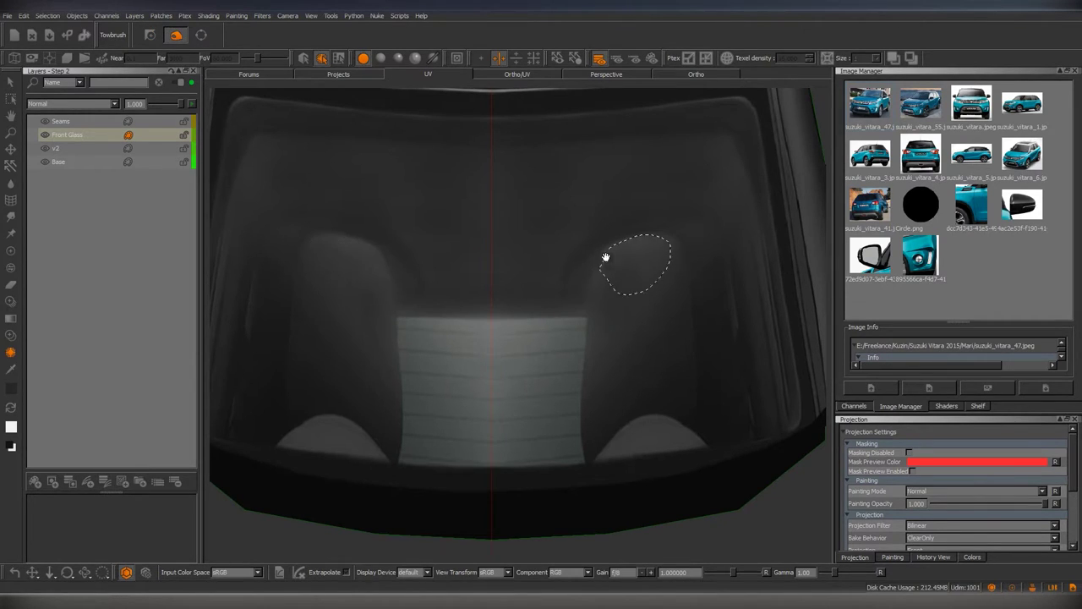
Paint over the bright highlight at the windshield's left corner.
key("b")
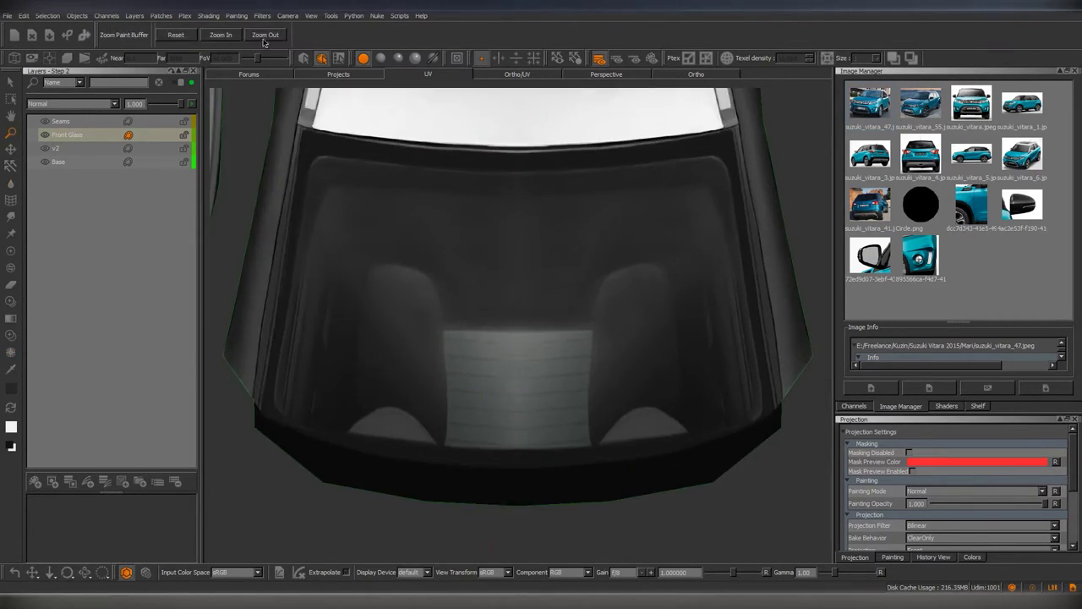
left_click_drag(578, 308, 556, 355, "alt")
scroll(555, 355, "up", 5)
key("p")
mouse_move(500, 282)
left_mouse_down()
mouse_move(510, 213)
mouse_move(494, 409)
left_mouse_up()
key("e")
key("p")
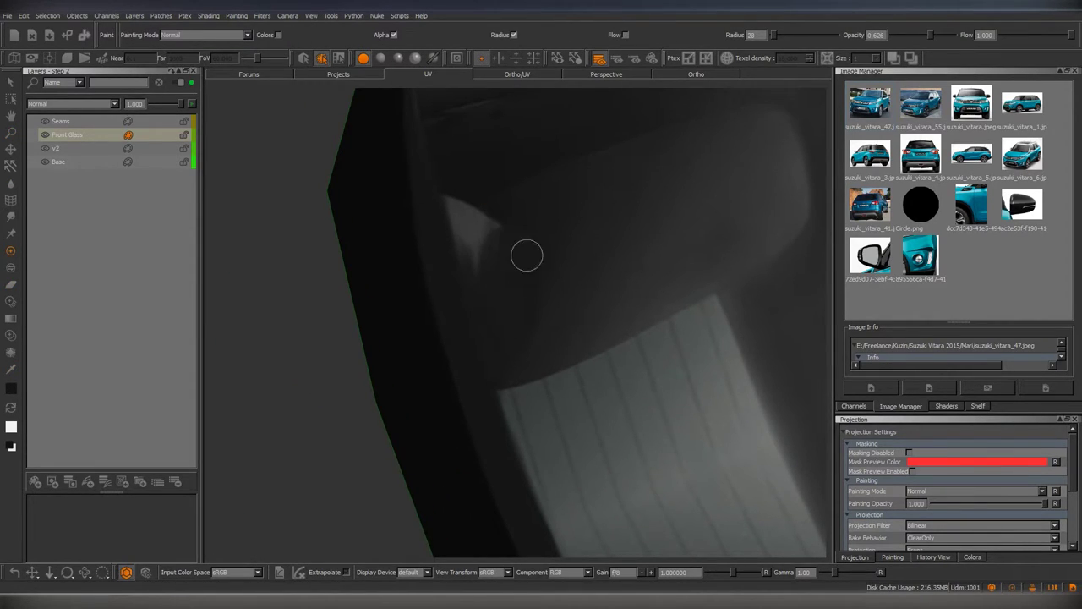
Smear the paint along the windshield's lower edge and undo the last stroke.
mouse_move(519, 358)
left_mouse_down("alt")
mouse_move(472, 355)
mouse_move(514, 326)
mouse_move(530, 251)
left_mouse_up("alt")
key("t")
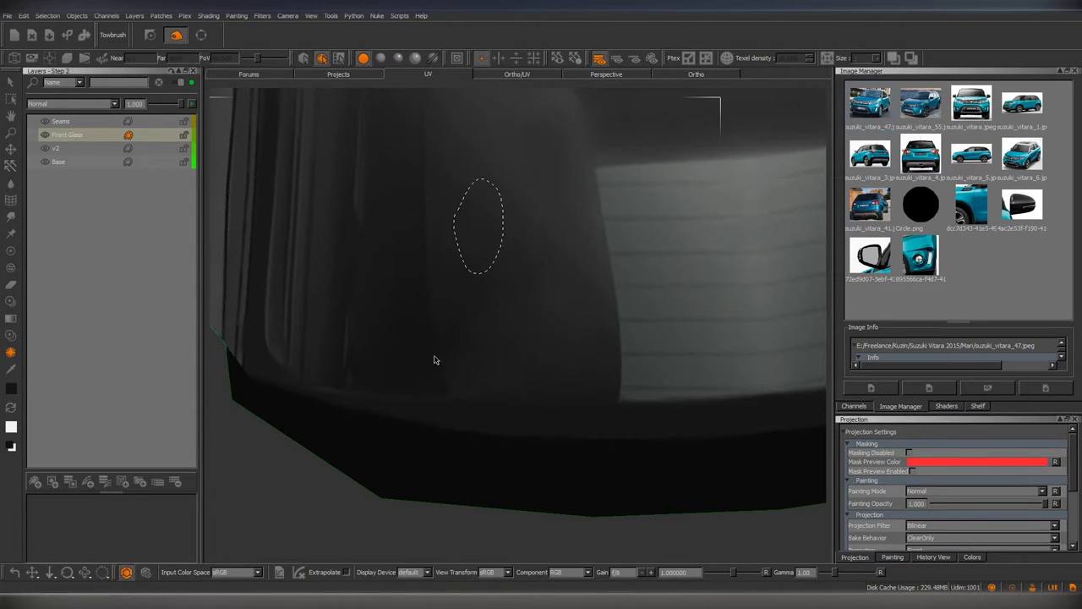
left_click_drag(435, 361, 496, 363, "alt")
key("p")
mouse_move(538, 321)
right_mouse_down("alt")
mouse_move(438, 392)
mouse_move(524, 324)
right_mouse_up("alt")
left_click_drag(524, 323, 549, 279, "shift")
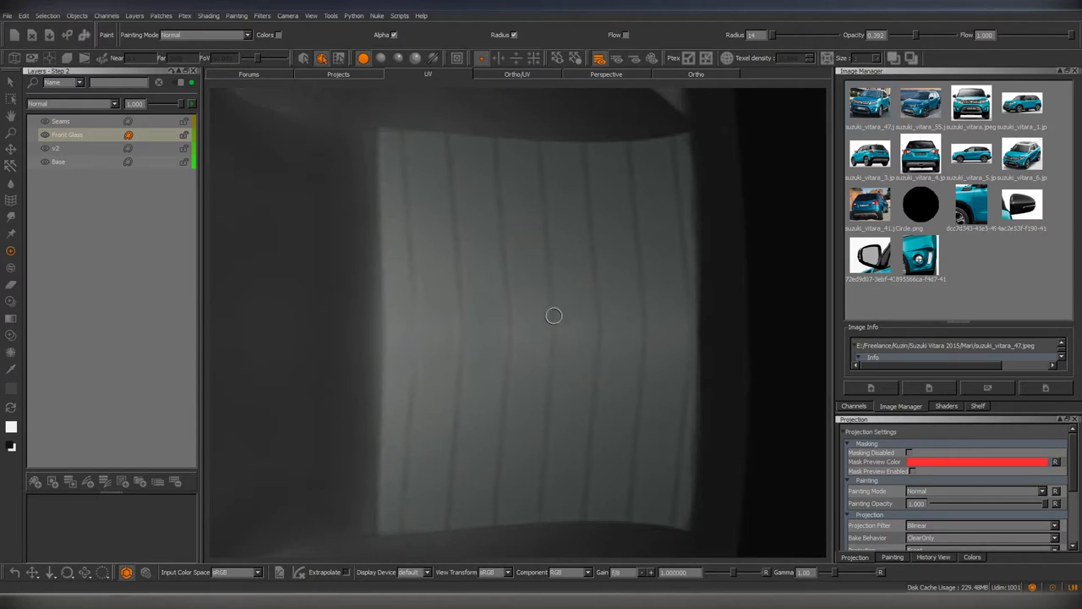
key("ctrl+z")
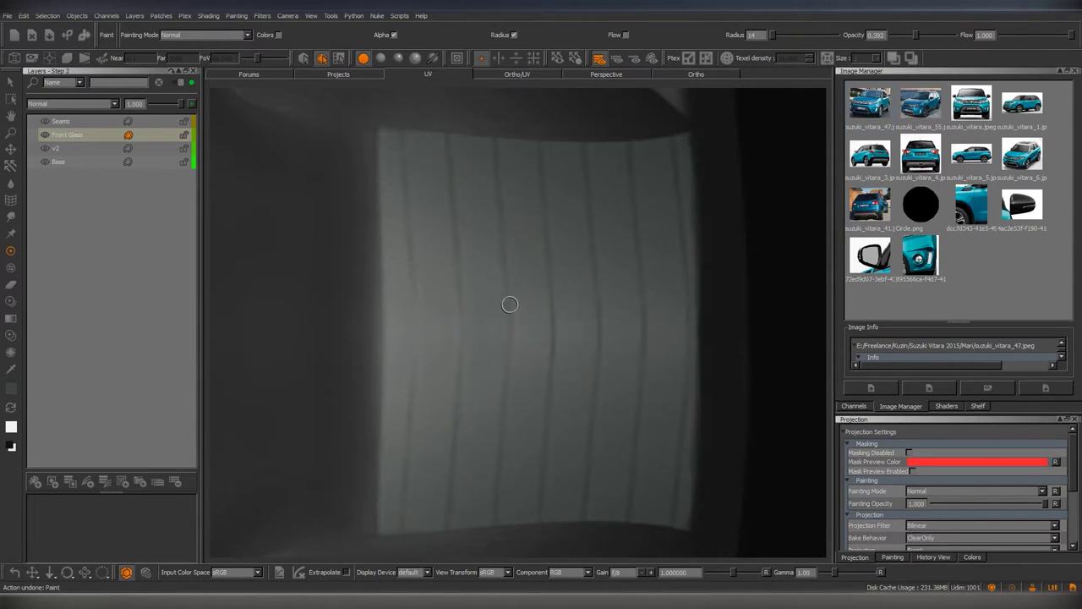
Smooth the windshield paint in the 3D view with smear, paint and blur strokes.
key("Tab")
key("t")
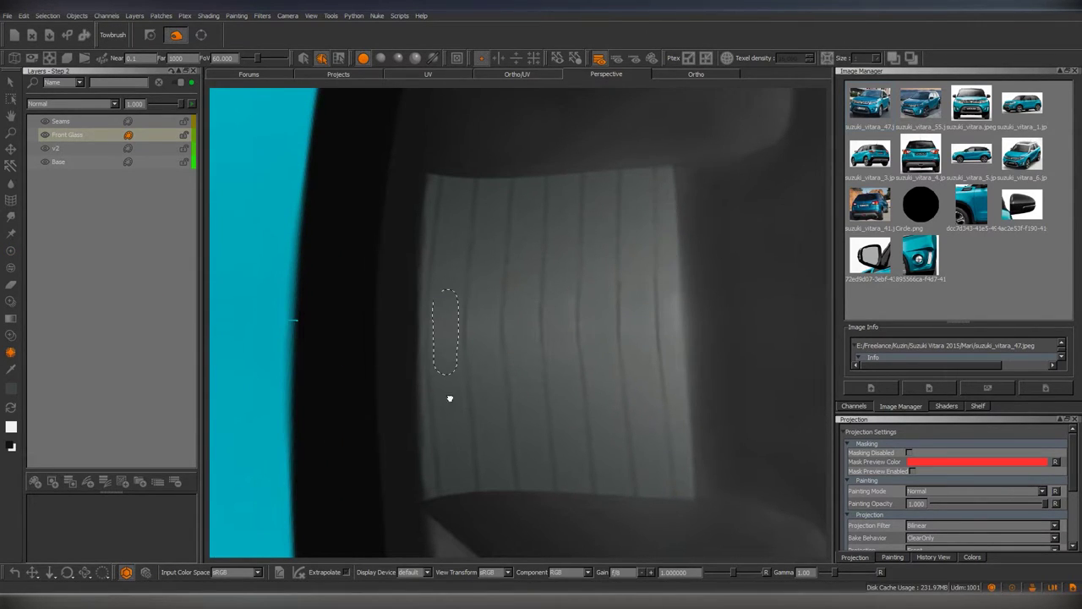
key("p")
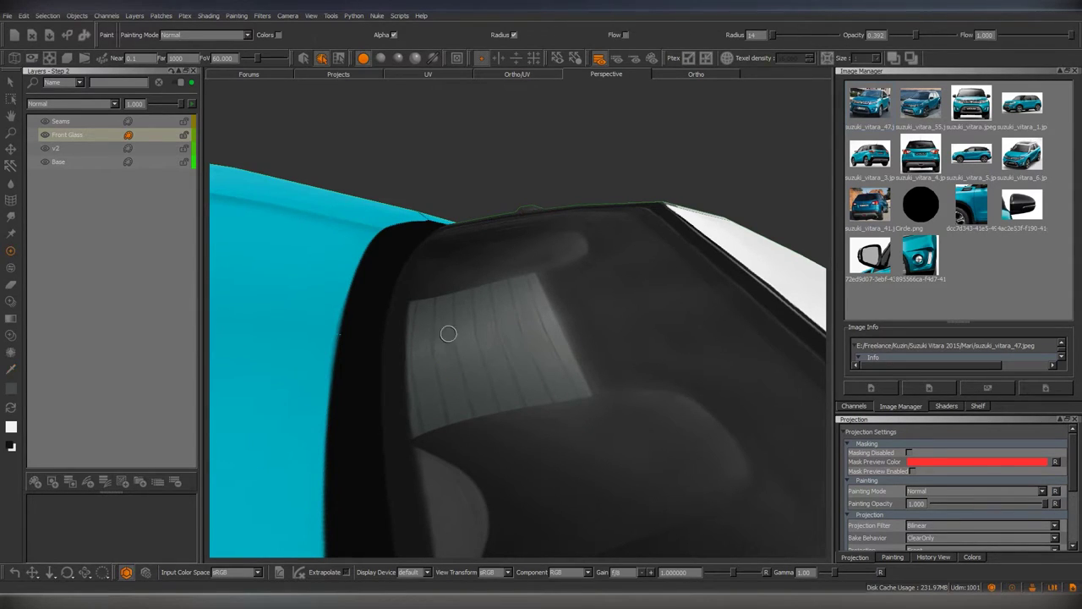
scroll(461, 337, "up", 2)
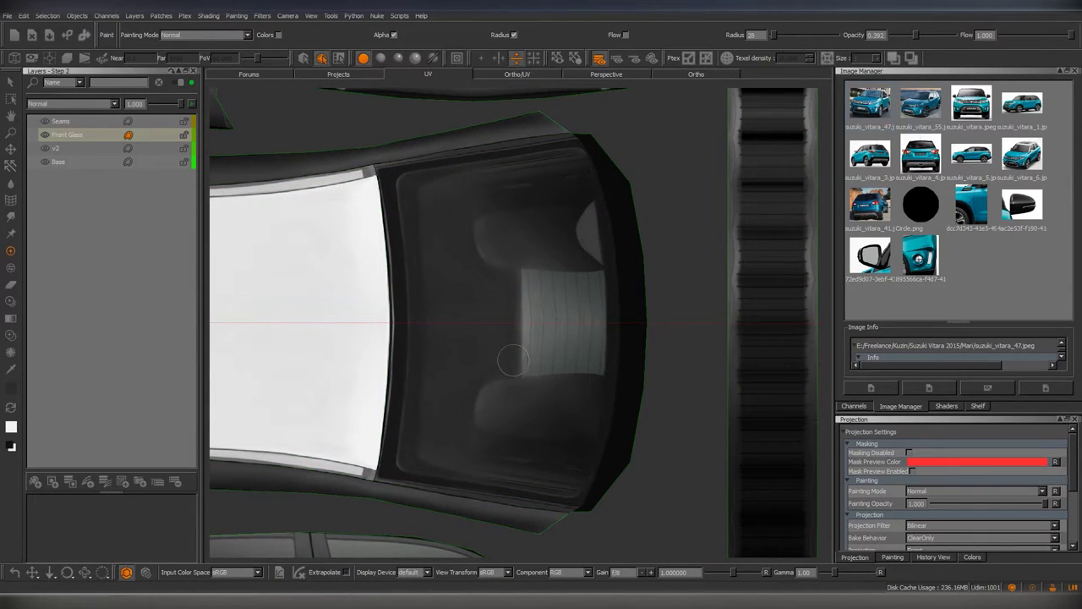
scroll(512, 361, "up", 3)
scroll(561, 437, "down", 3)
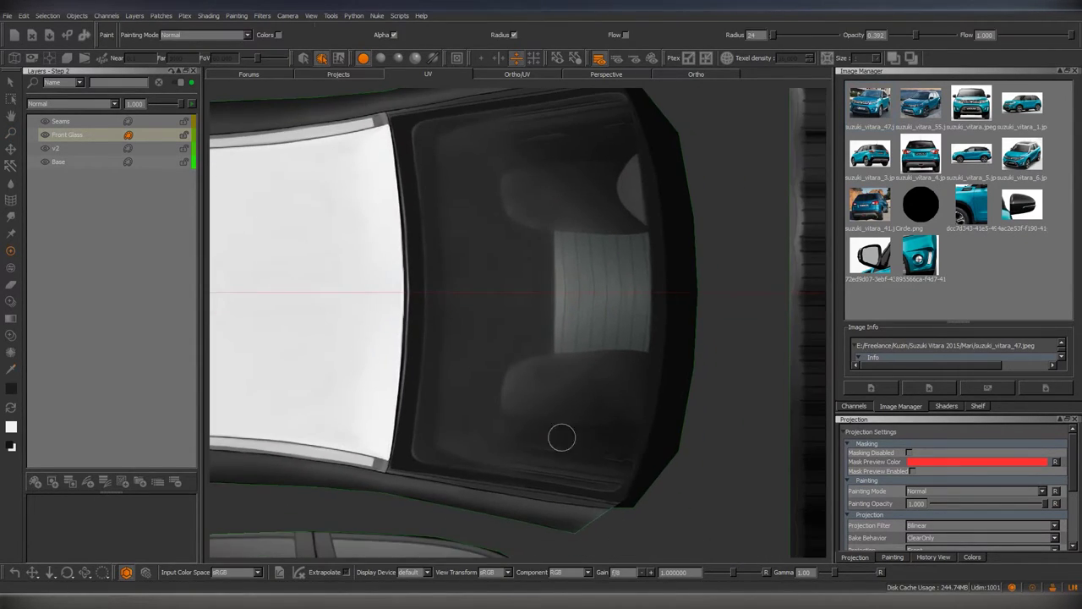
key("u")
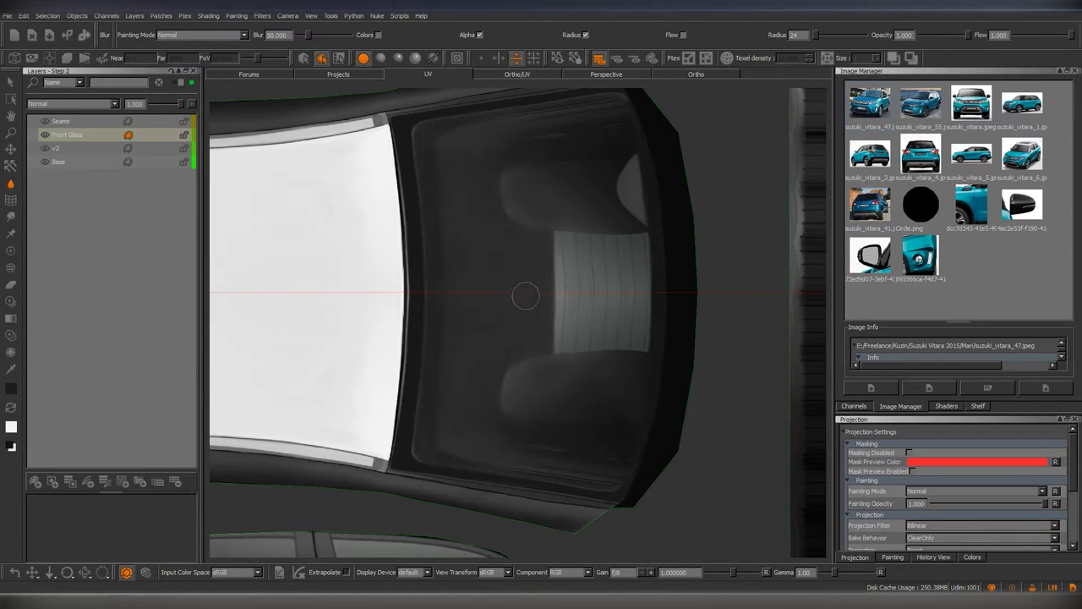
scroll(465, 355, "up", 3)
key("p")
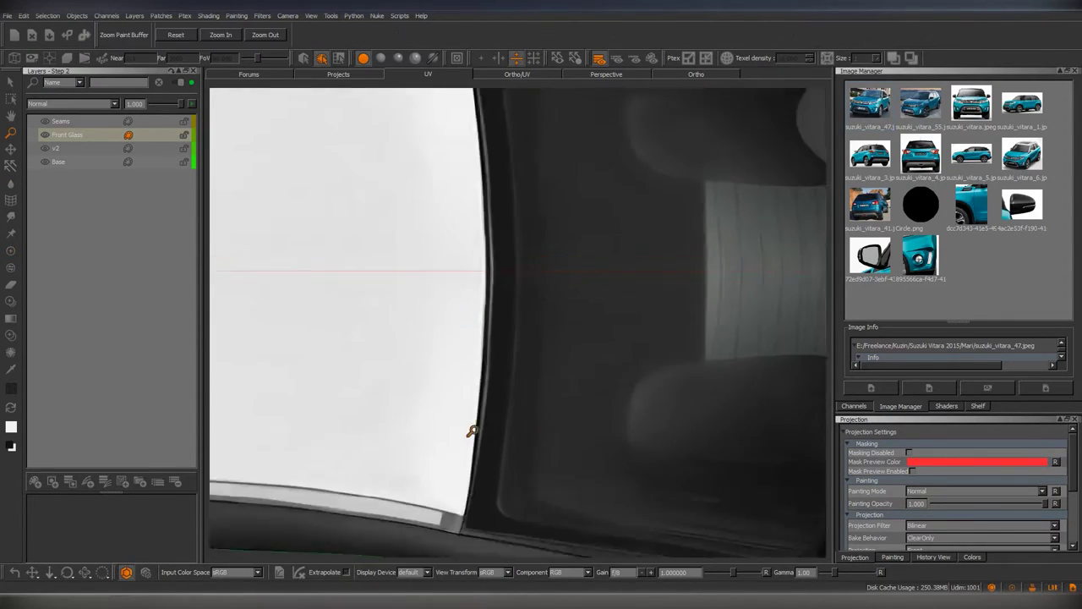
scroll(506, 281, "down", 2)
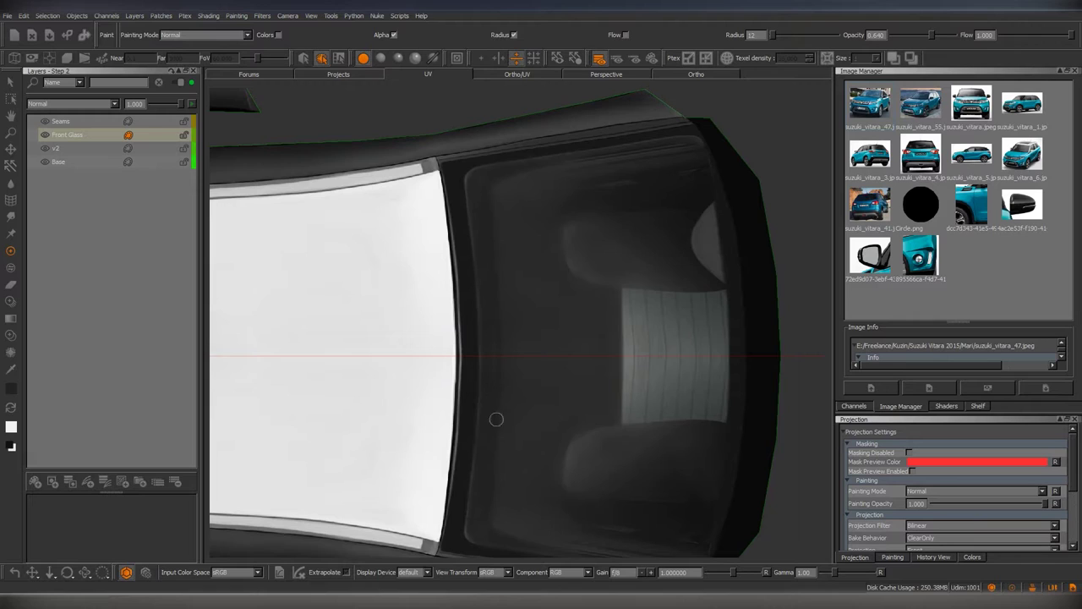
Check the glass in perspective and ortho views, touching up near the right pillar.
key("F9")
mouse_move(551, 338)
left_mouse_down("alt")
mouse_move(524, 307)
mouse_move(508, 370)
mouse_move(484, 305)
left_mouse_up("alt")
left_click_drag(498, 372, 448, 387, "alt")
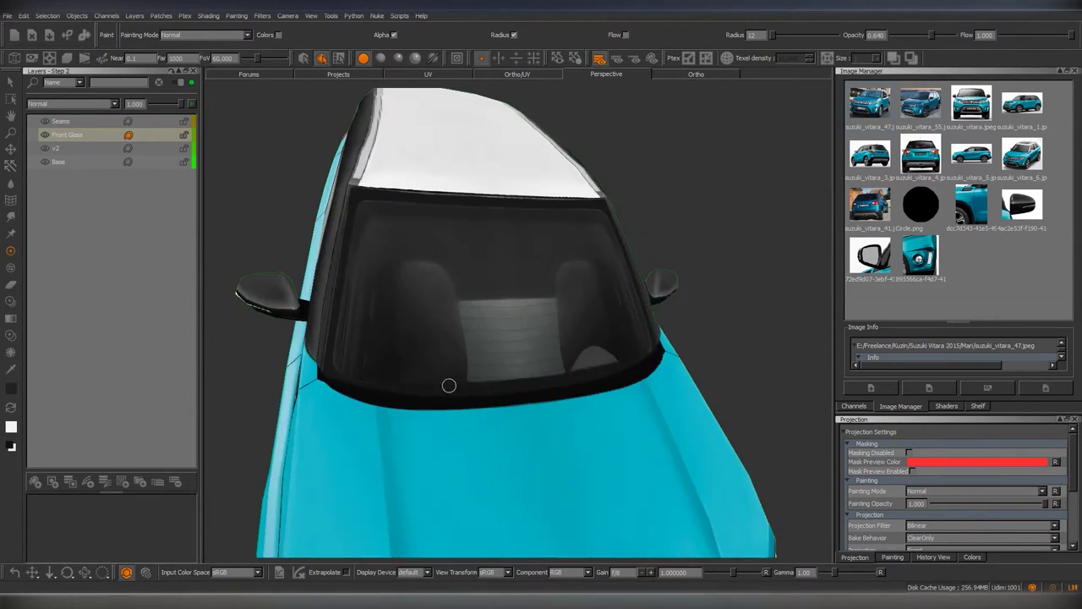
key("F10")
key("p")
middle_click_drag(632, 241, 592, 322, "alt")
scroll(583, 338, "up", 3)
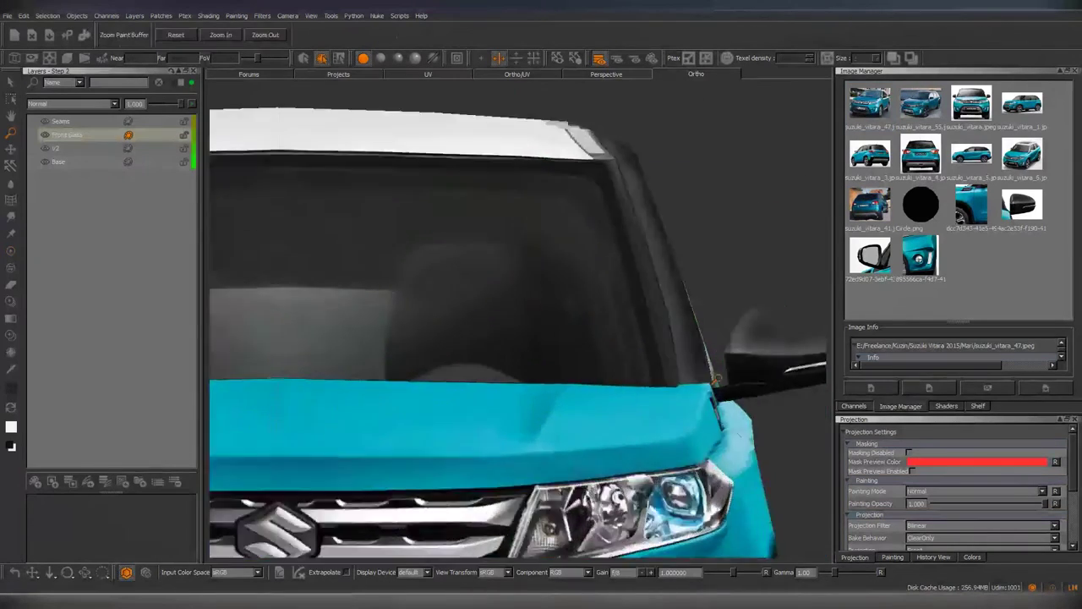
scroll(572, 346, "up", 3)
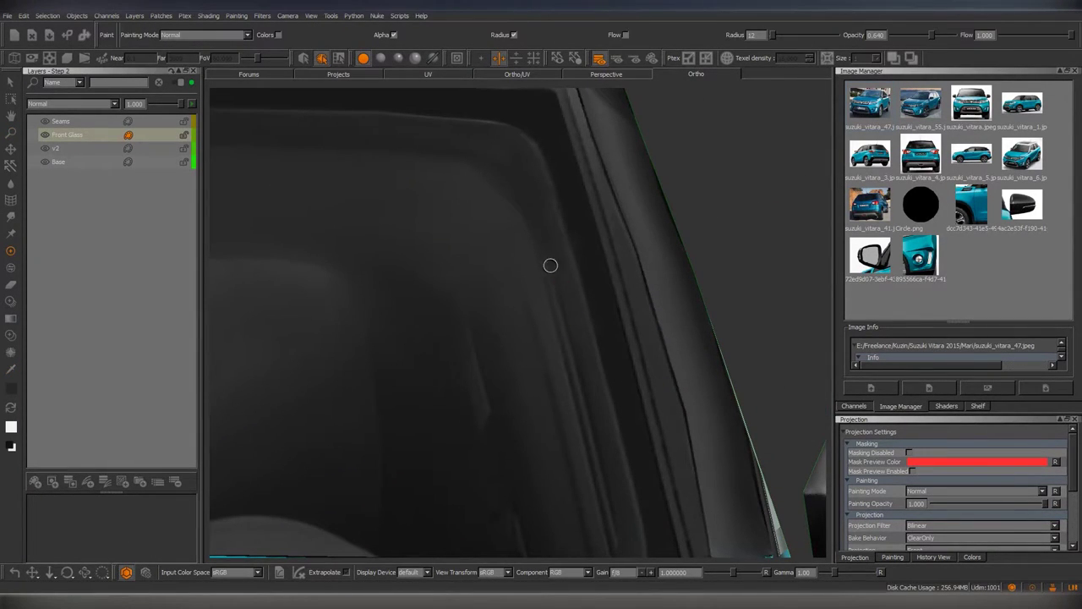
Compare against the front reference photo, blur the edges, and view the whole car in perspective.
key("space")
middle_click_drag(489, 179, 510, 248, "alt")
scroll(511, 248, "down", 1)
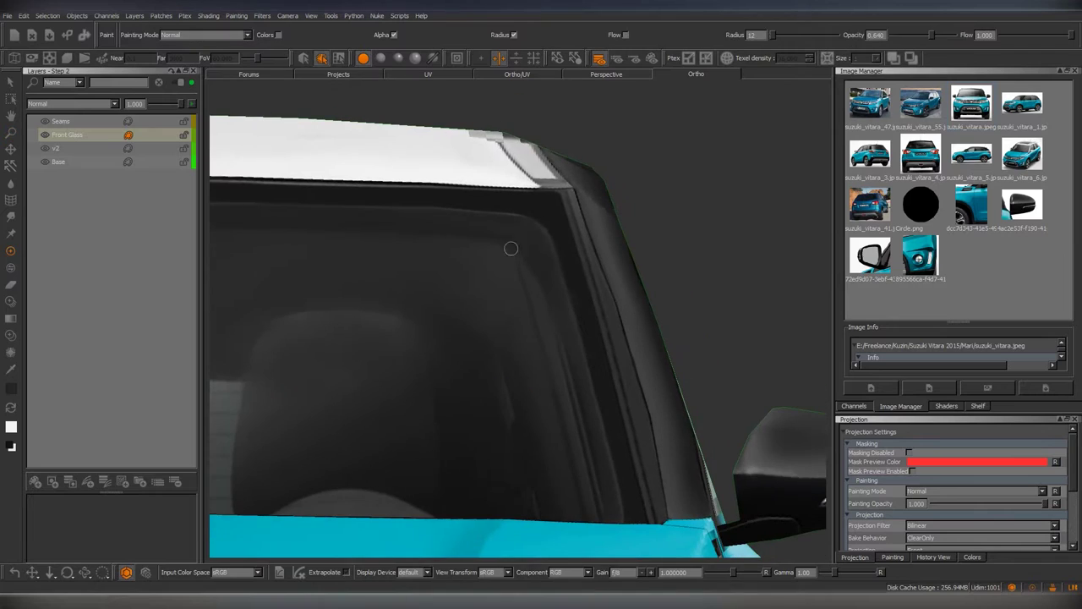
key("b")
scroll(541, 285, "down", 1)
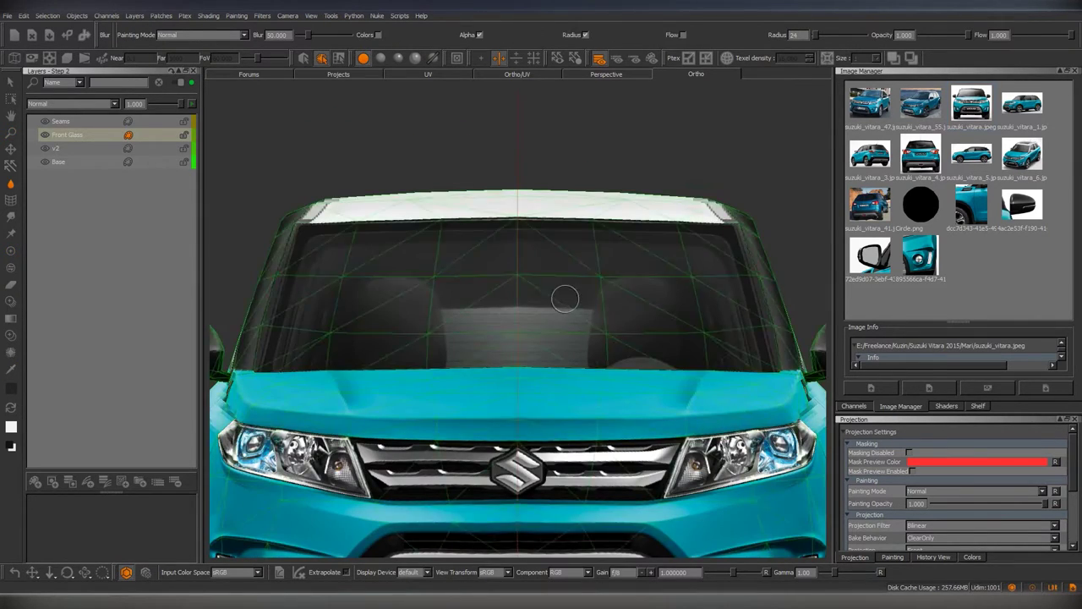
key("p")
mouse_move(561, 293)
middle_mouse_down()
mouse_move(505, 390)
mouse_move(607, 409)
middle_mouse_up()
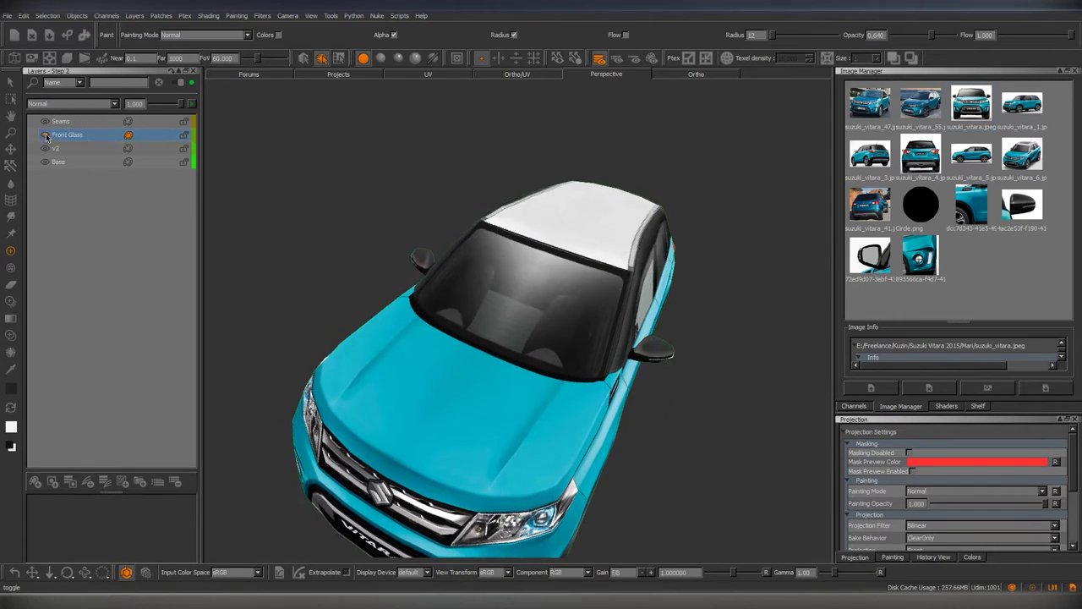
middle_click_drag(607, 409, 583, 435)
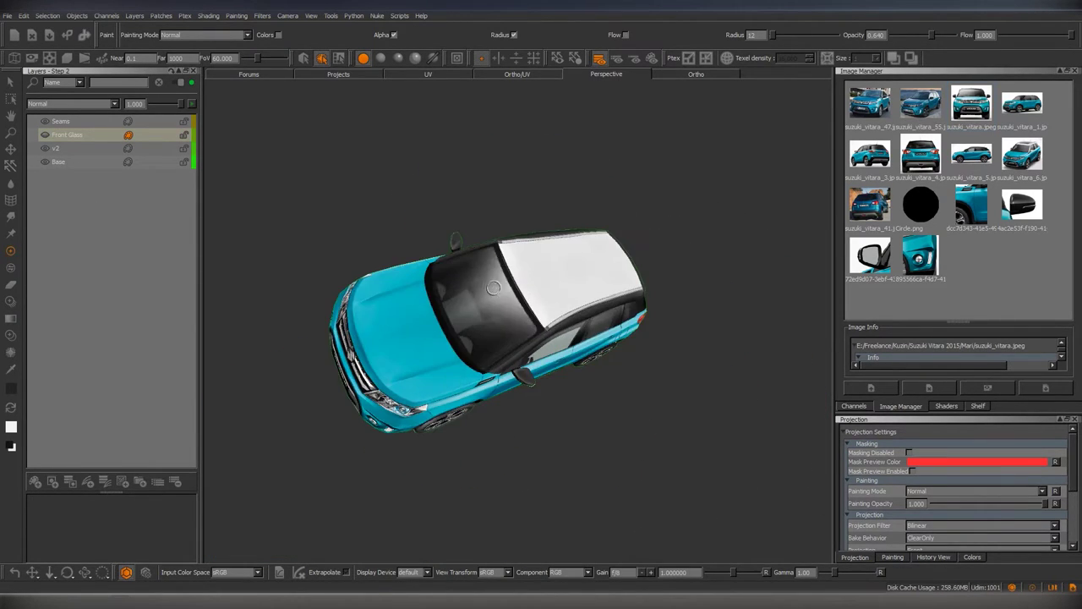
Select the Front Glass layer and duplicate the v2 layer.
left_click(52, 139)
middle_click_drag(474, 355, 504, 374)
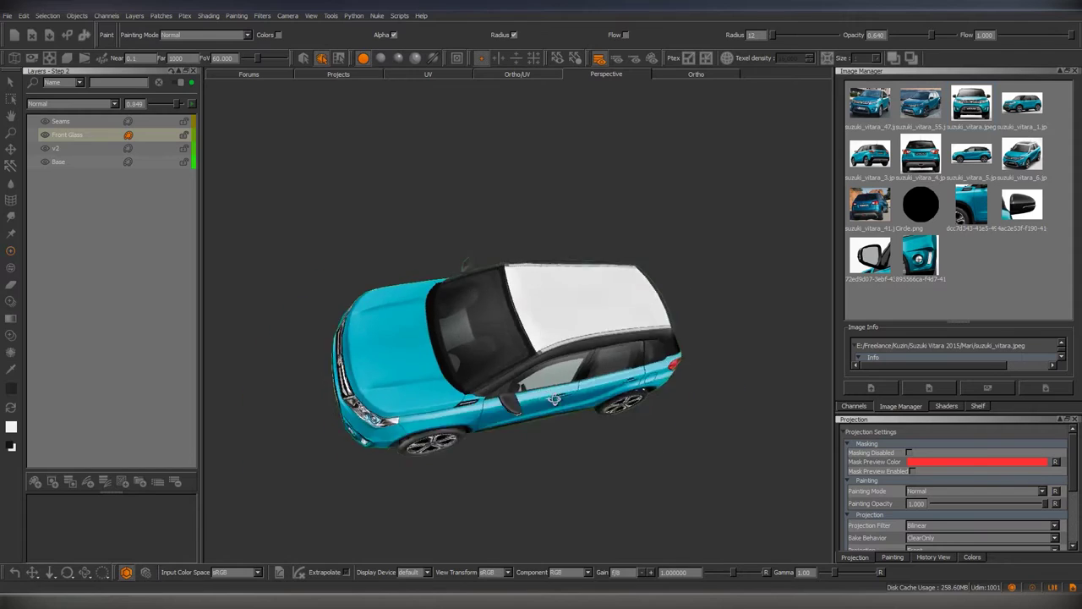
scroll(504, 374, "up", 5)
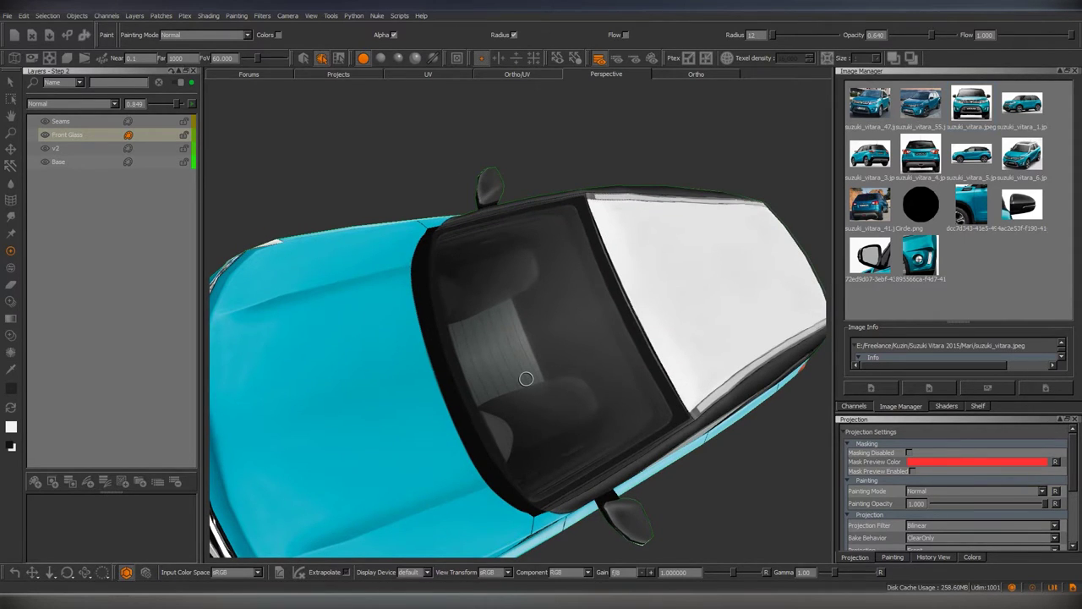
middle_click_drag(526, 379, 536, 369)
scroll(537, 369, "up", 5)
key("ctrl+d")
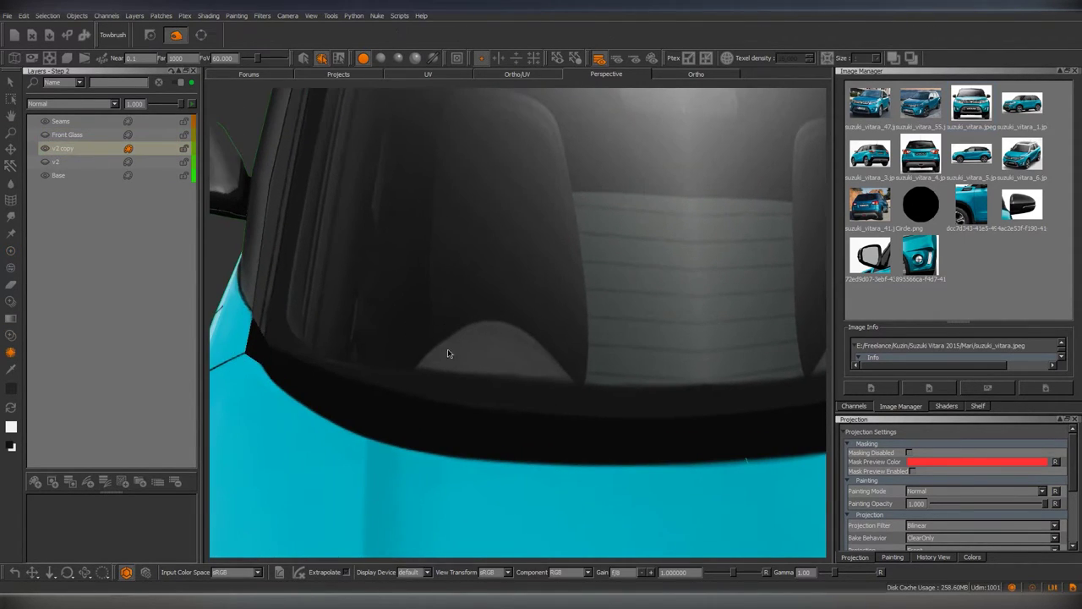
Paint dark over the windshield reflection arch and warp its lower edge with Towbrush.
key("p")
left_click_drag(447, 358, 552, 358)
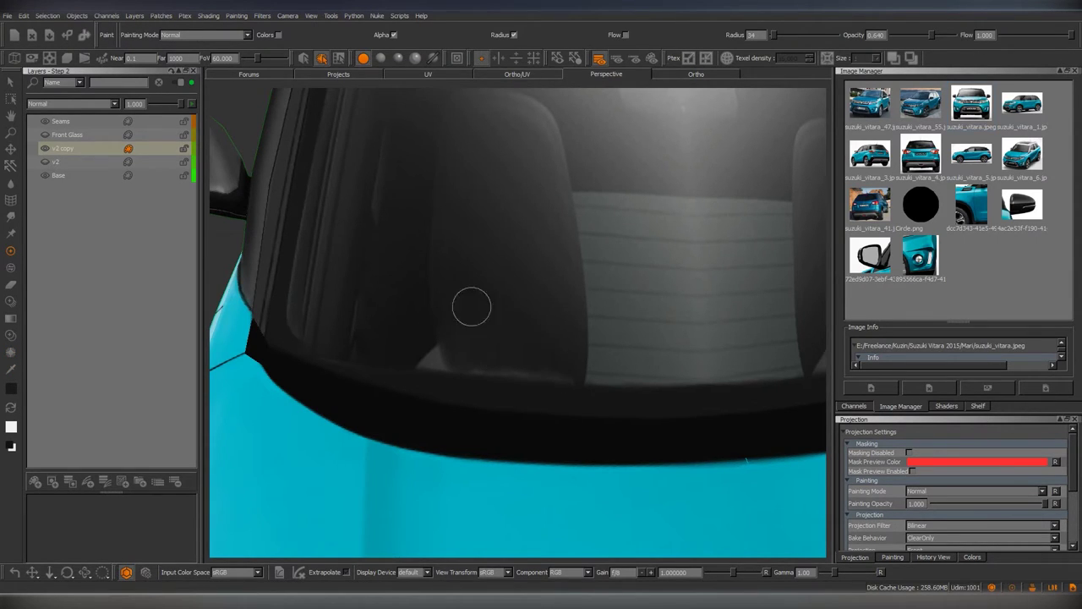
mouse_move(471, 307)
middle_mouse_down()
mouse_move(534, 382)
mouse_move(508, 326)
mouse_move(522, 346)
mouse_move(492, 328)
middle_mouse_up()
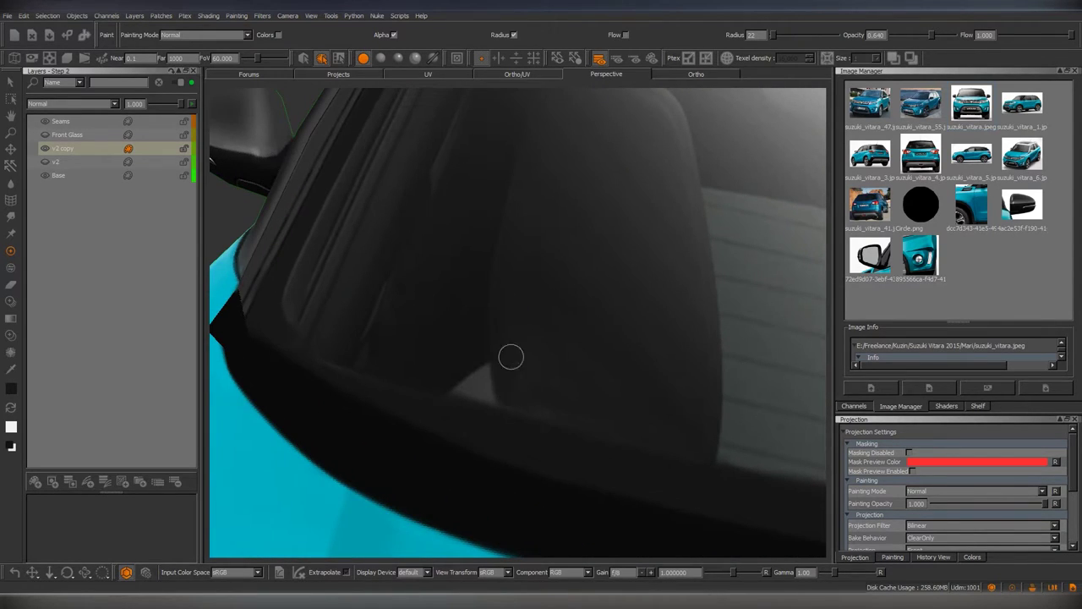
scroll(511, 356, "down", 3)
key("t")
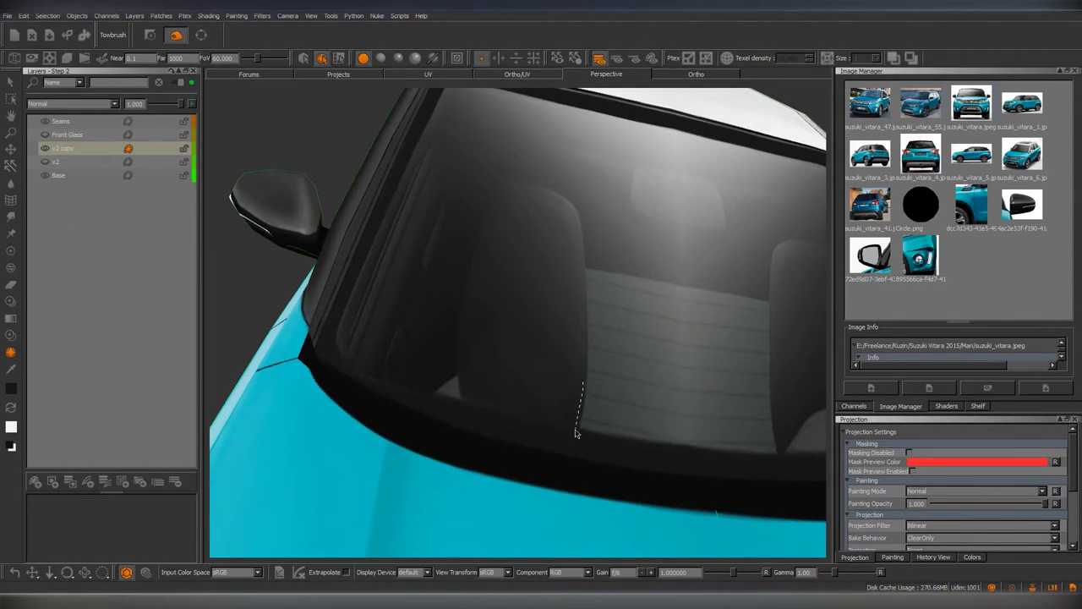
left_click_drag(520, 322, 553, 333)
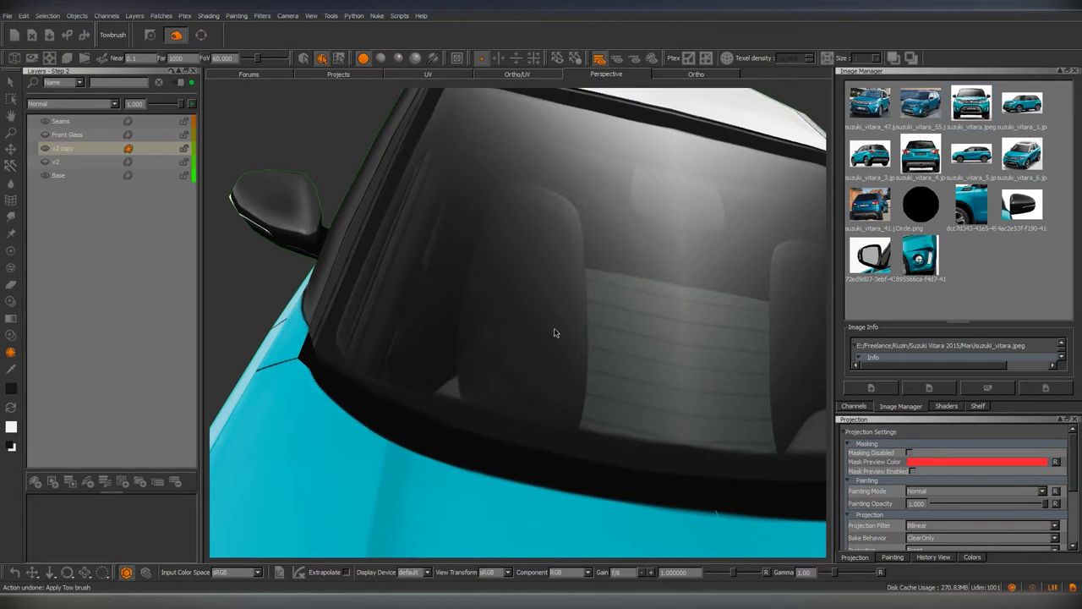
key("p")
Orbit around the car and switch from Towbrush back to the Paint tool.
scroll(558, 367, "down", 5)
middle_click_drag(558, 367, 473, 406)
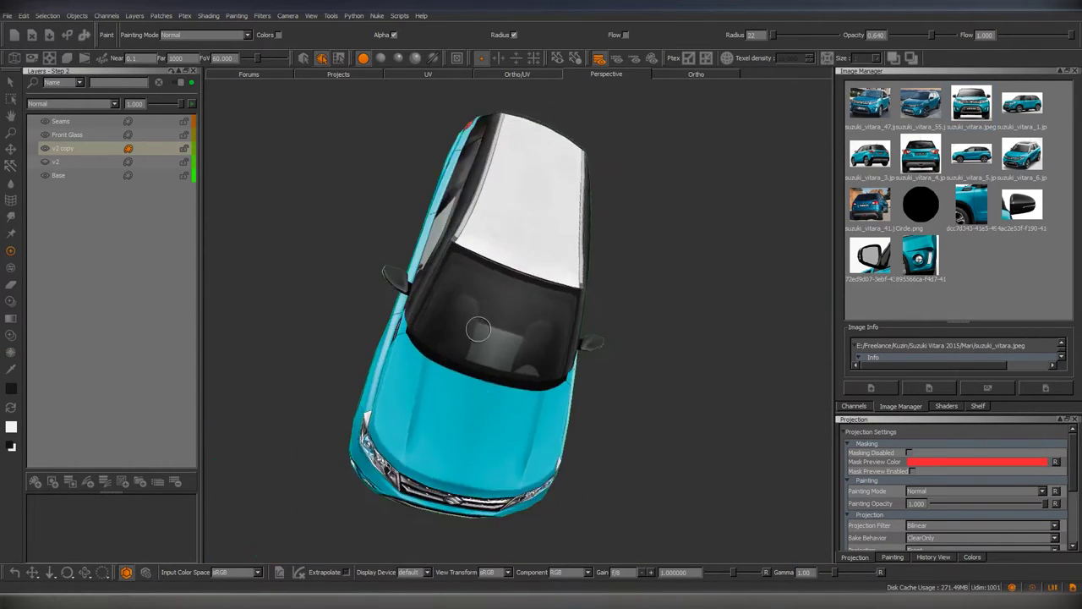
scroll(474, 406, "up", 3)
scroll(460, 422, "up", 4)
scroll(460, 422, "up", 3)
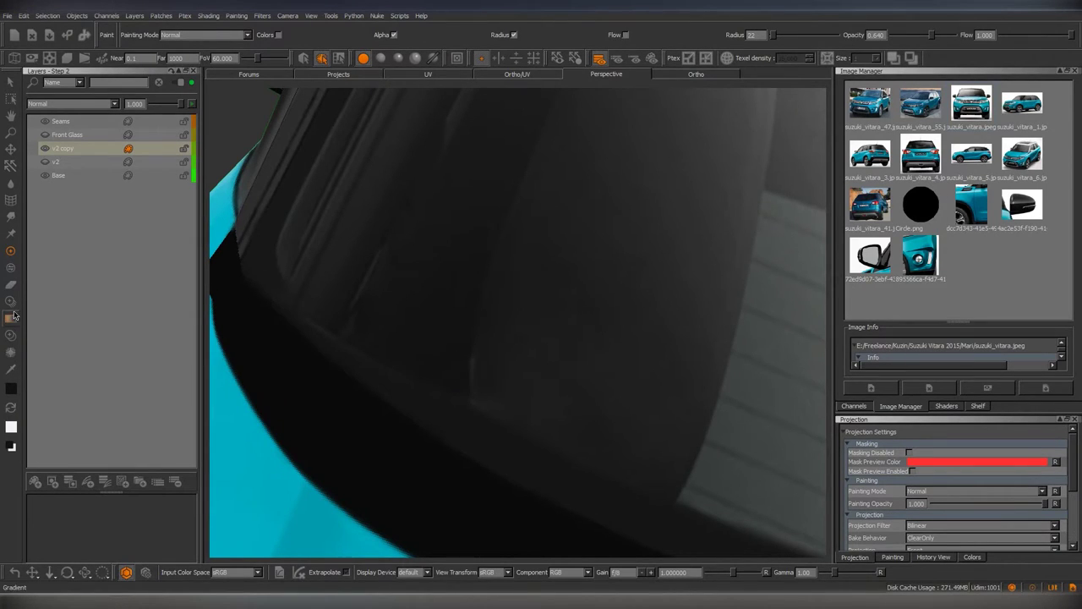
left_click(10, 351)
key("p")
scroll(503, 363, "down", 3)
Select the Front Glass layer and switch to the flat UV view of the rear window.
scroll(502, 363, "down", 3)
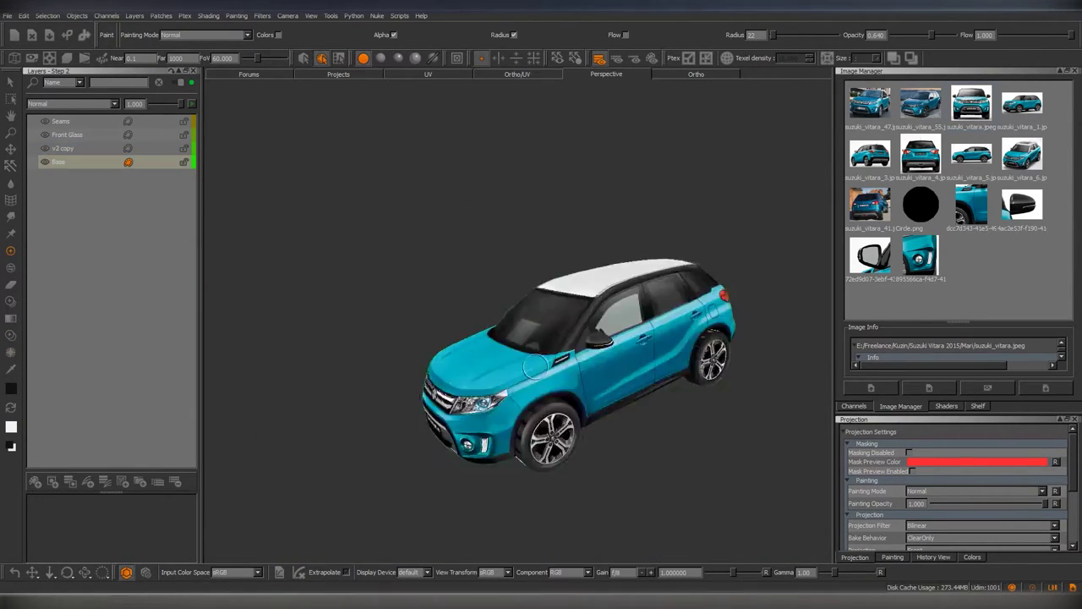
middle_click_drag(503, 363, 525, 254)
scroll(524, 254, "up", 4)
left_click(58, 135)
scroll(560, 363, "up", 3)
middle_click_drag(560, 363, 550, 395)
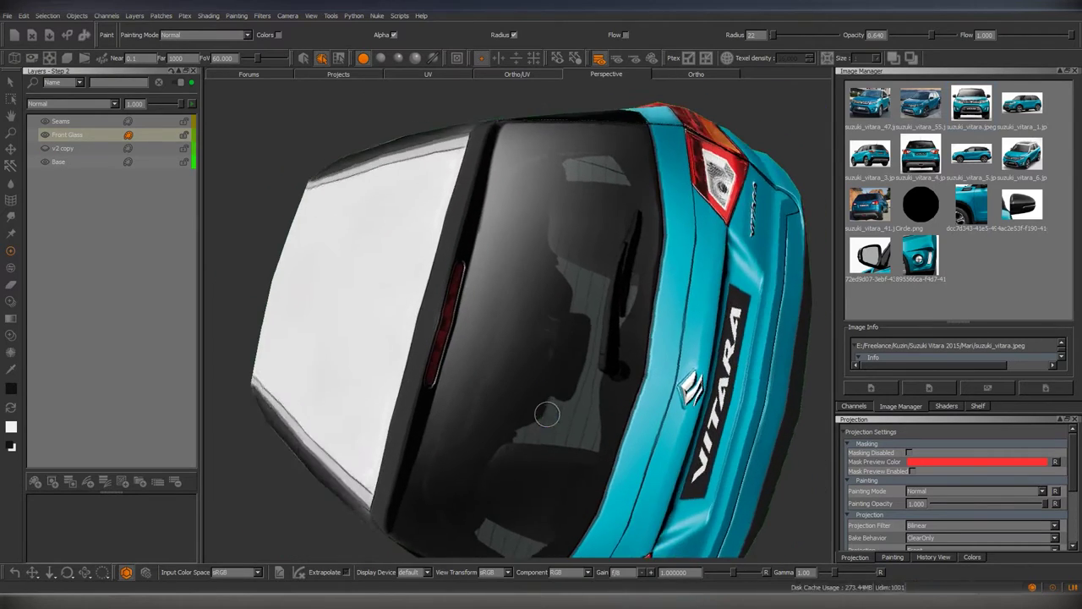
scroll(551, 394, "down", 3)
middle_click_drag(495, 157, 547, 324)
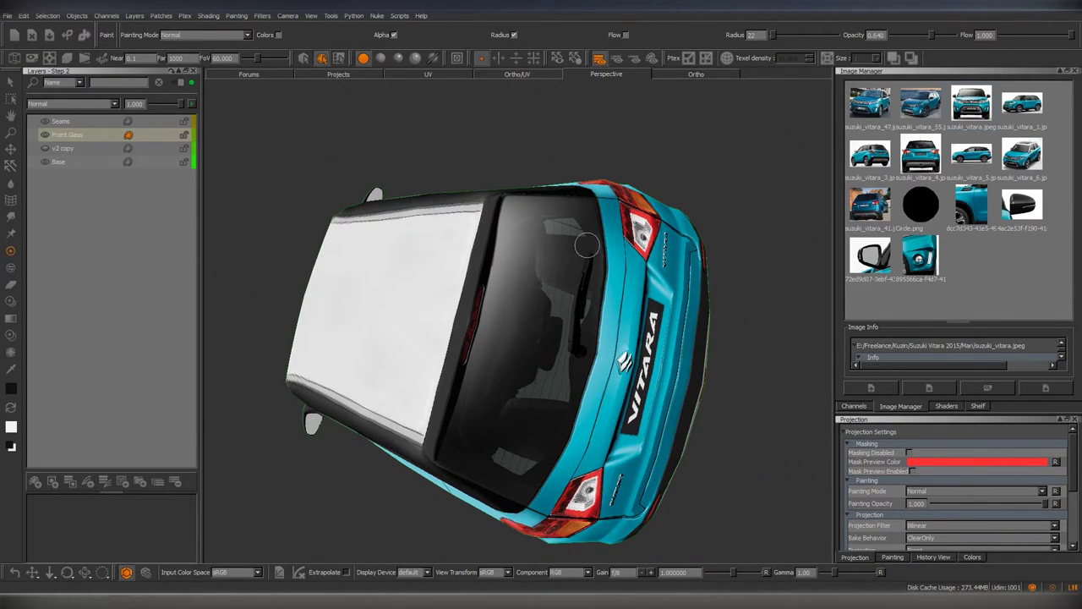
key("Tab")
Darken the strip beside the rear brake light.
scroll(476, 399, "up", 5)
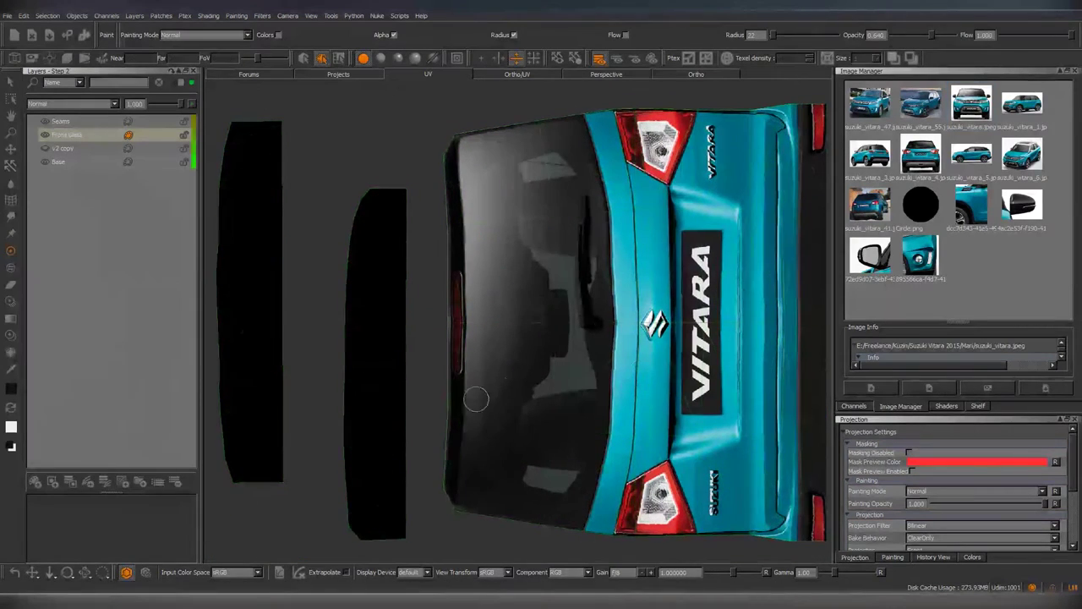
scroll(476, 400, "up", 3)
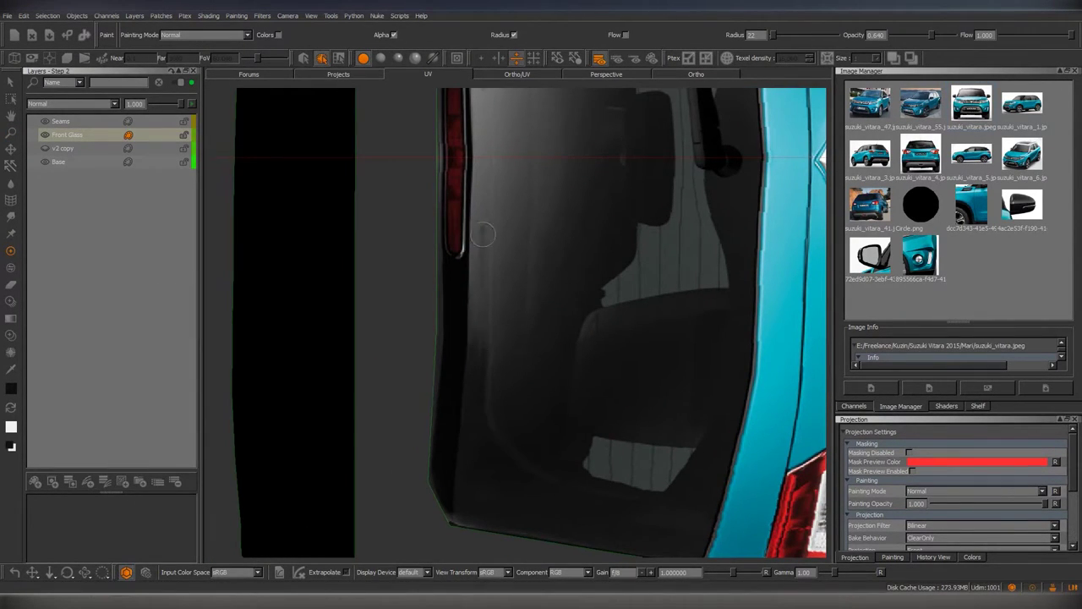
scroll(519, 297, "up", 2)
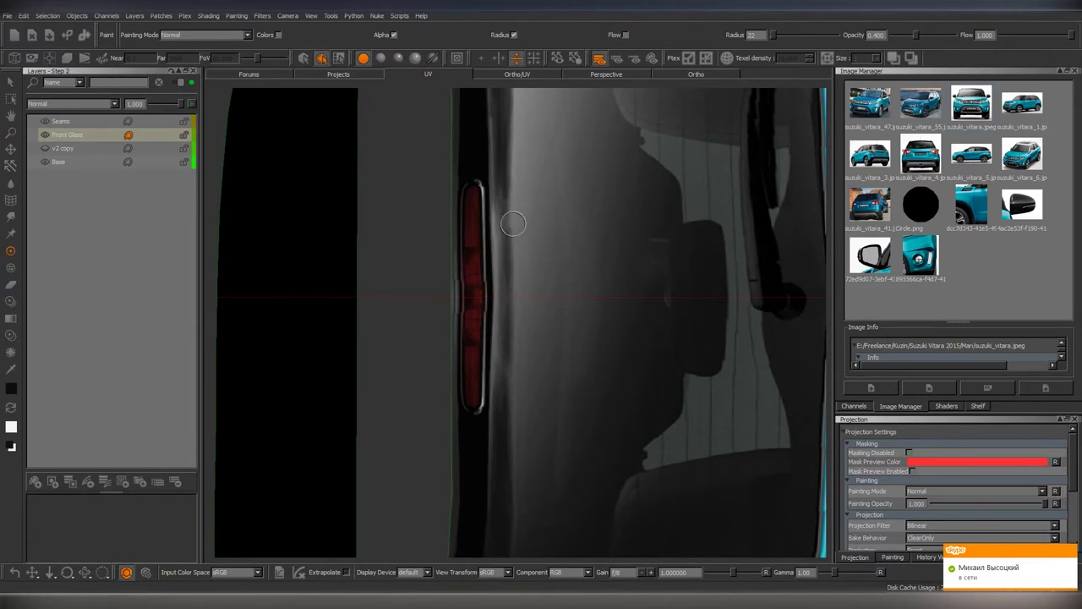
mouse_move(512, 224)
left_mouse_down()
mouse_move(507, 389)
mouse_move(496, 264)
left_mouse_up()
left_click_drag(512, 443, 500, 324)
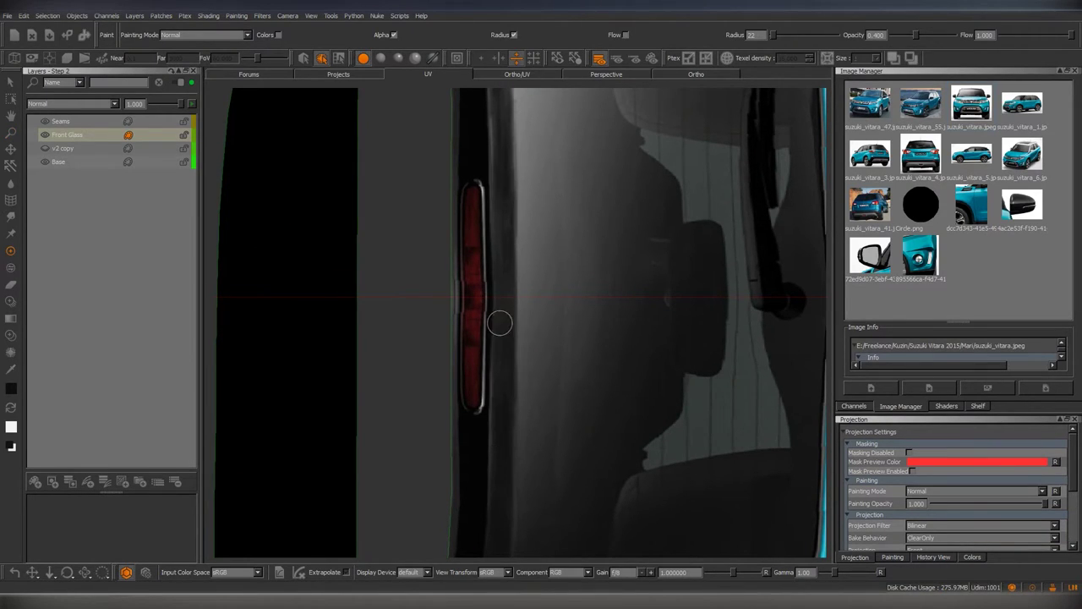
middle_click_drag(513, 279, 519, 332)
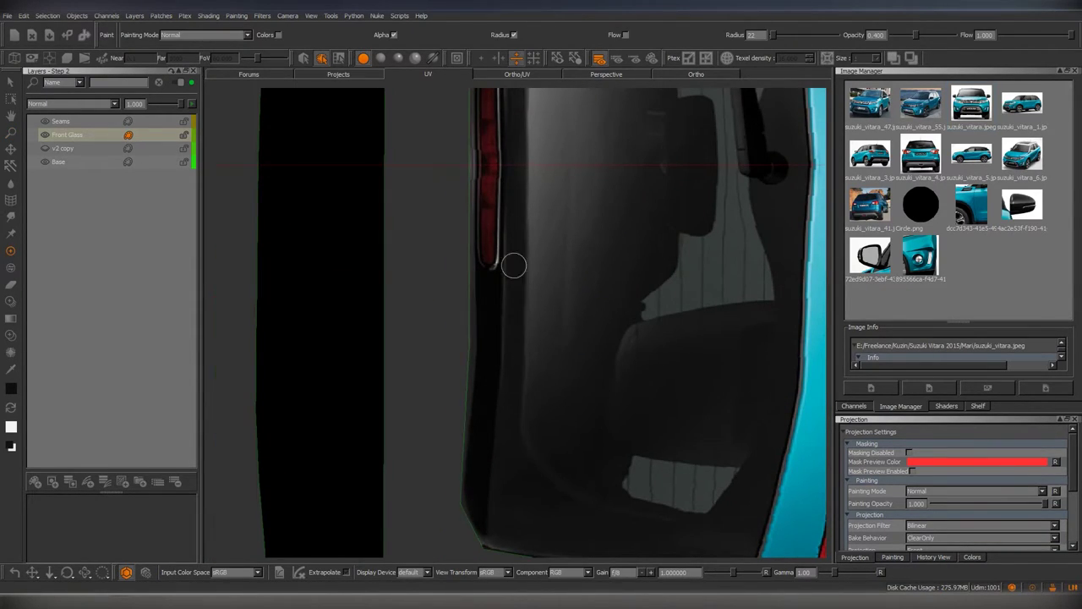
middle_click_drag(513, 265, 501, 278)
key("p")
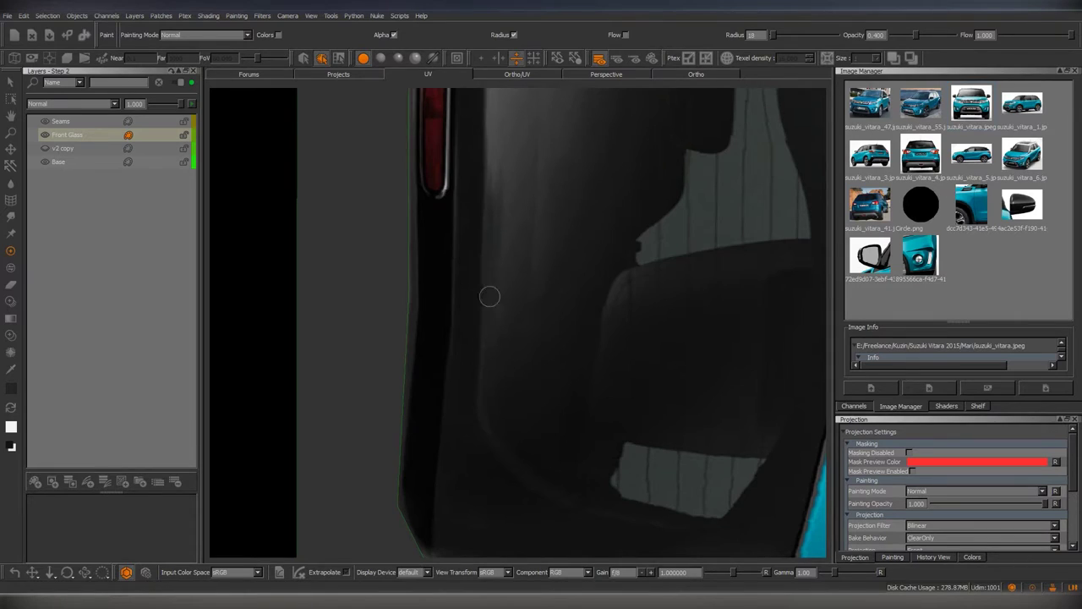
middle_click_drag(490, 296, 500, 466)
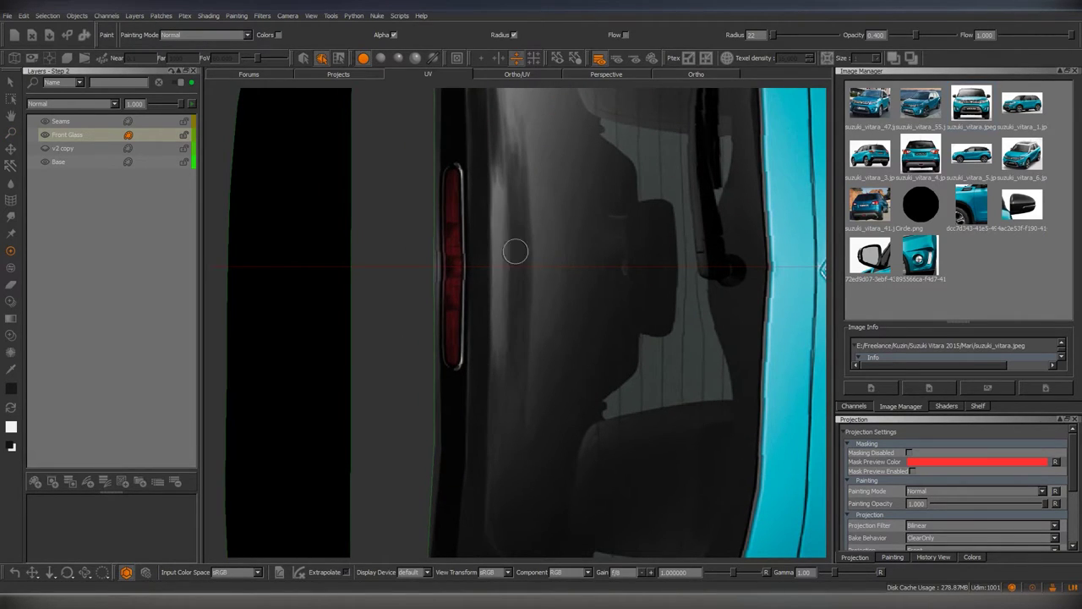
Paint over the rear window reflections, darkening a vertical band and the top edge.
left_click_drag(498, 246, 510, 238)
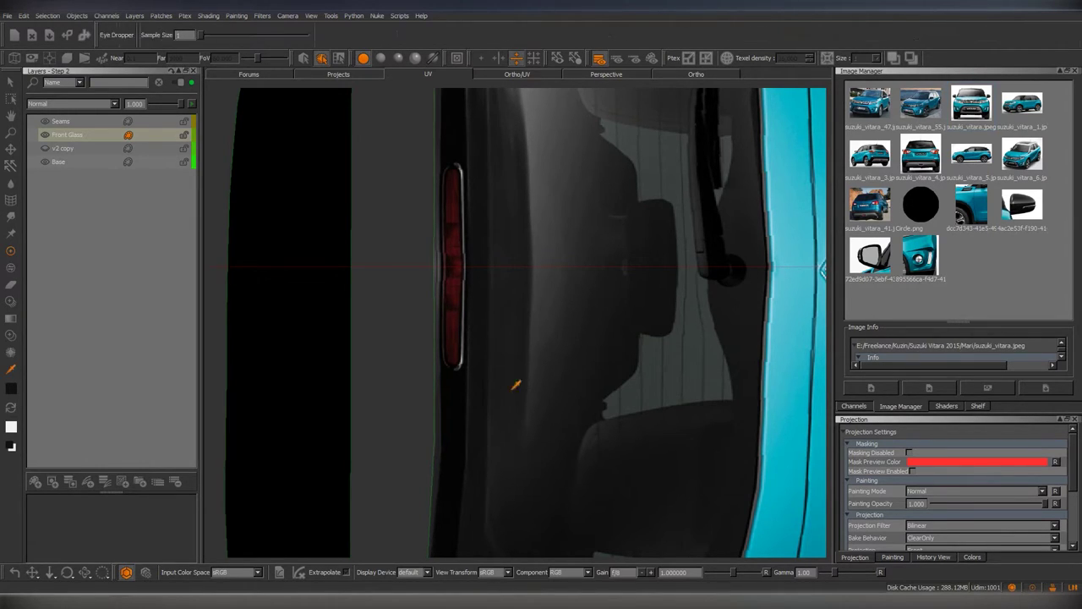
mouse_move(500, 337)
left_mouse_down()
mouse_move(553, 338)
mouse_move(538, 320)
left_mouse_up()
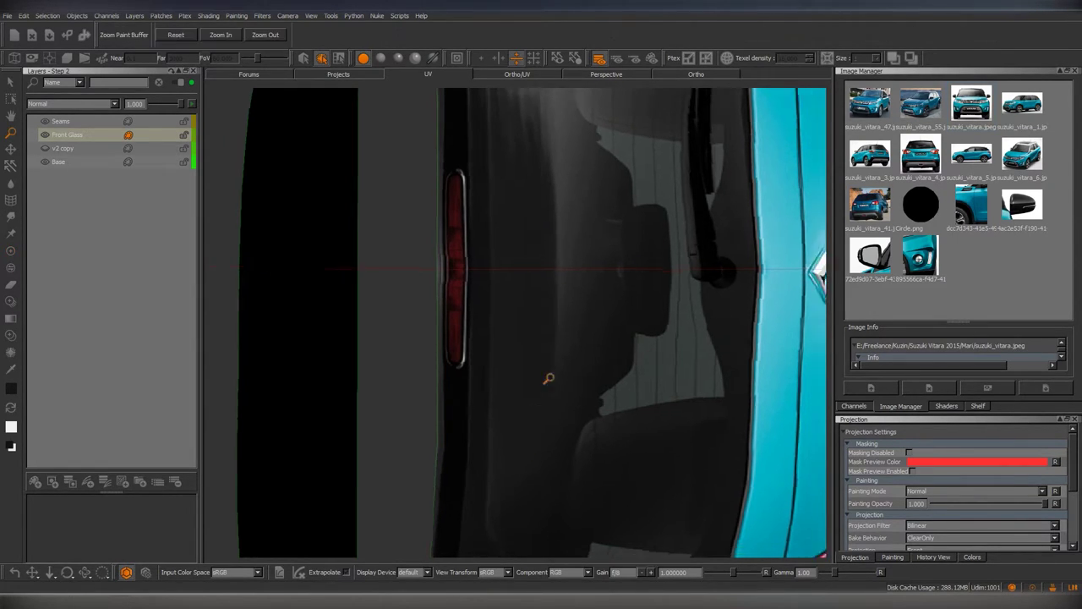
scroll(550, 381, "down", 3)
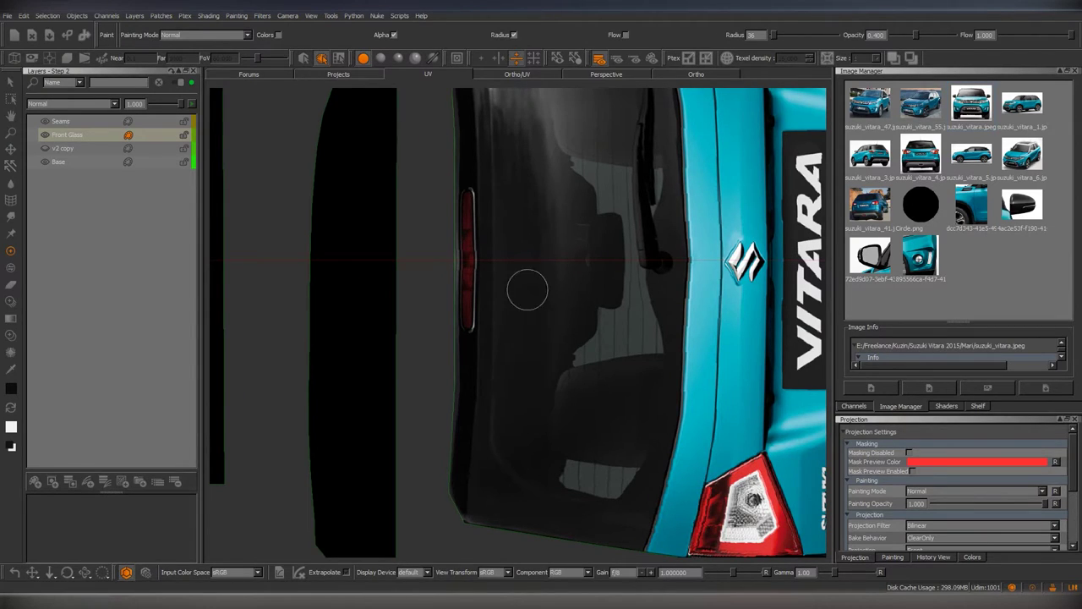
middle_click_drag(526, 407, 544, 344)
left_click_drag(544, 343, 517, 256)
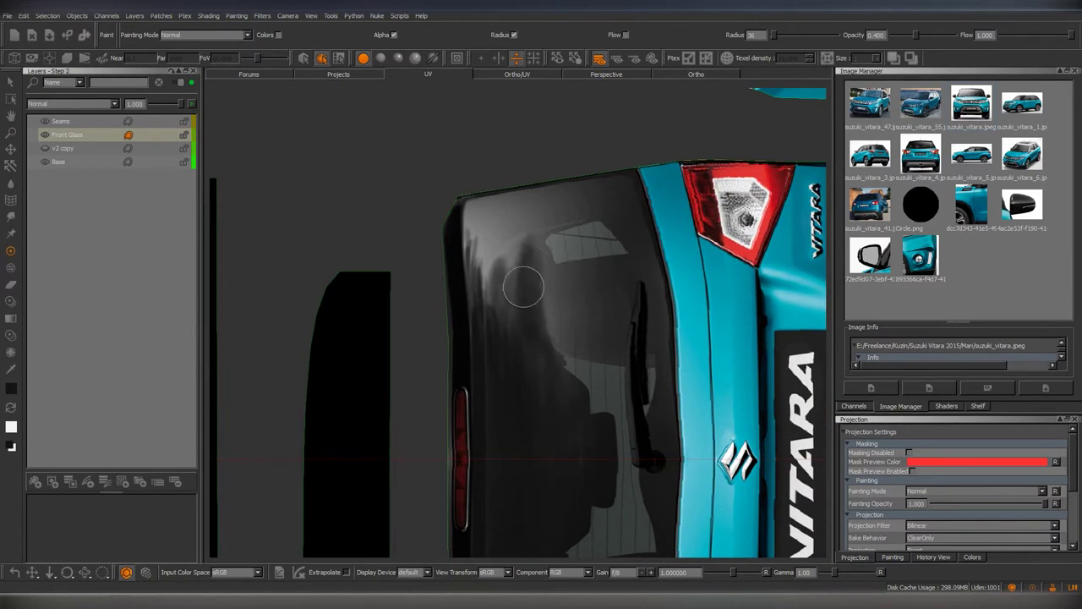
scroll(539, 244, "down", 2)
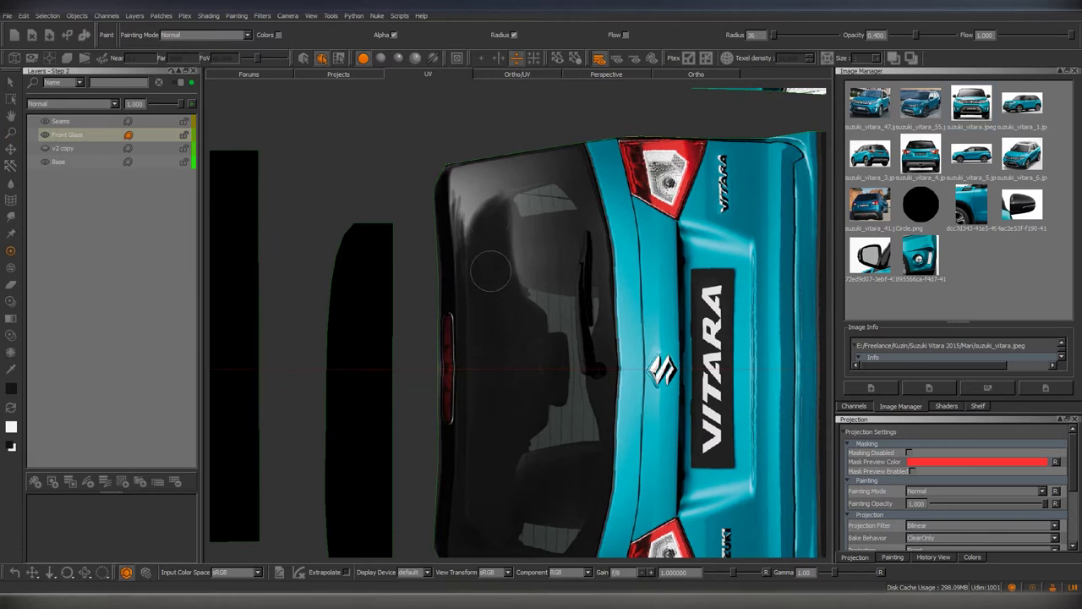
middle_click_drag(539, 243, 510, 346)
key("p")
scroll(449, 310, "up", 3)
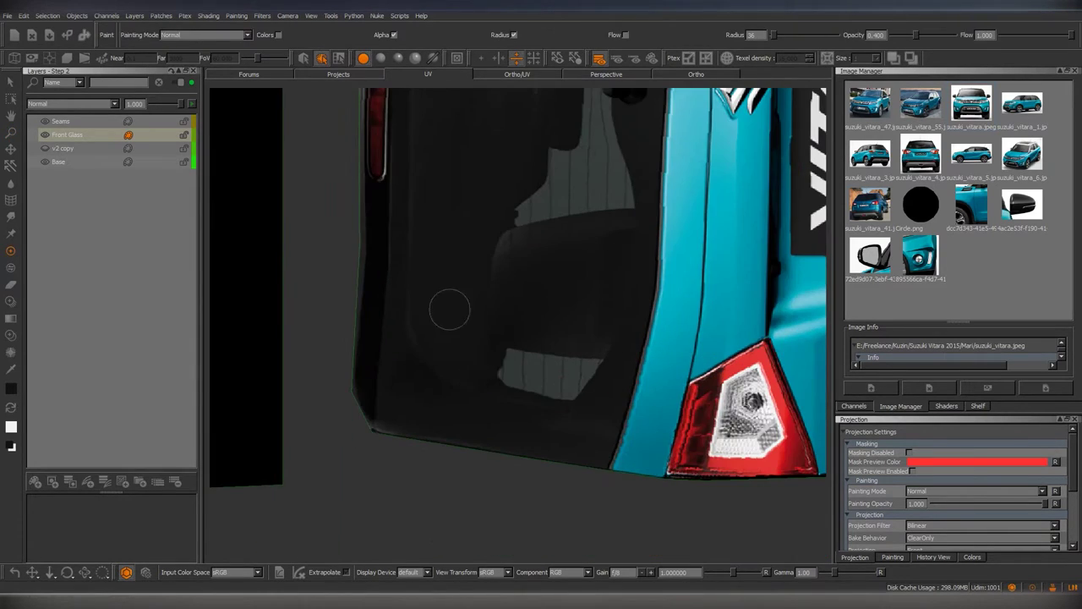
scroll(485, 311, "down", 1)
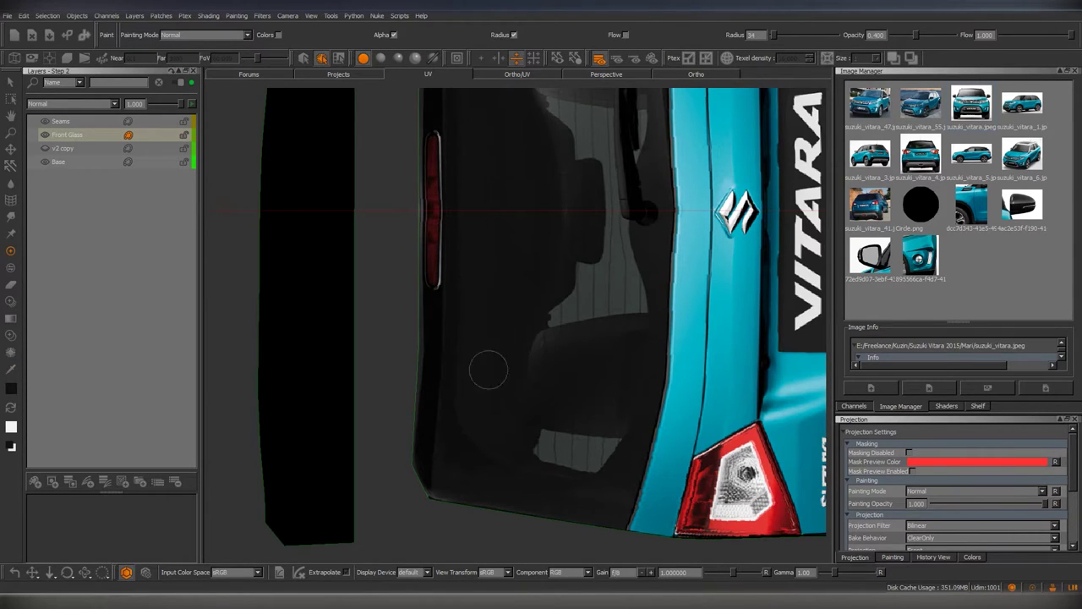
Return to the 3D view and export the glass layer flattened as Back Glass.
key("Tab")
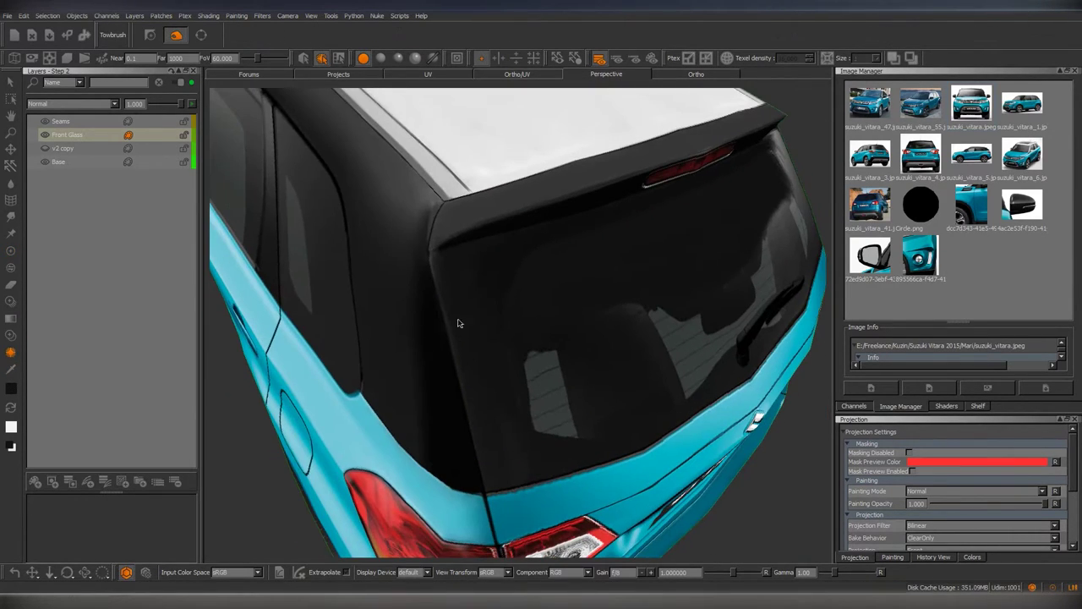
mouse_move(483, 352)
middle_mouse_down()
mouse_move(457, 271)
mouse_move(549, 316)
mouse_move(525, 358)
middle_mouse_up()
scroll(513, 304, "up", 5)
key("p")
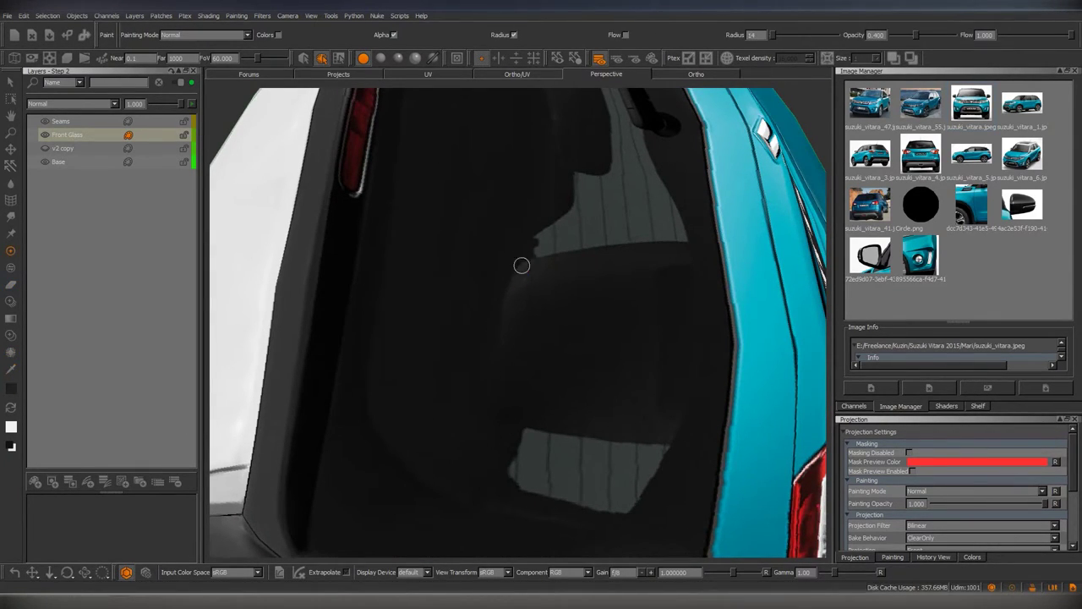
scroll(507, 372, "down", 5)
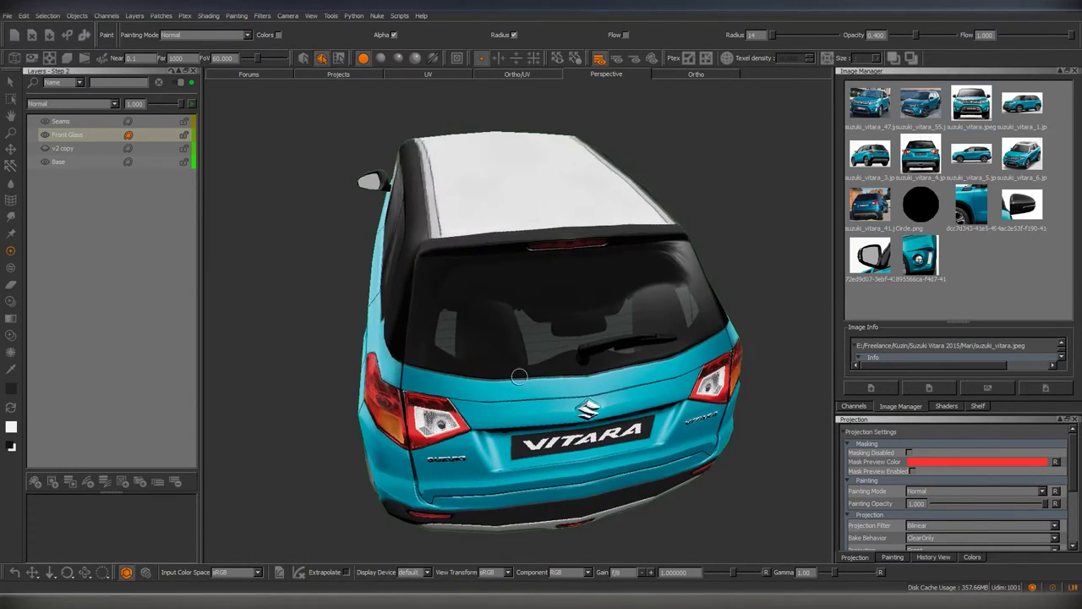
scroll(520, 376, "down", 3)
right_click(107, 134)
left_click(253, 445)
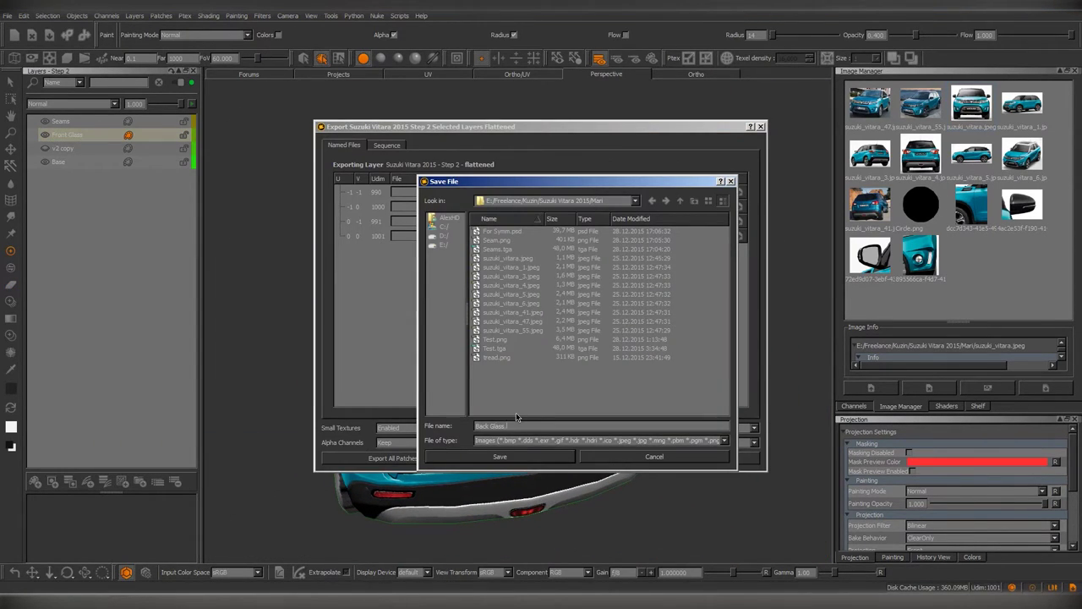
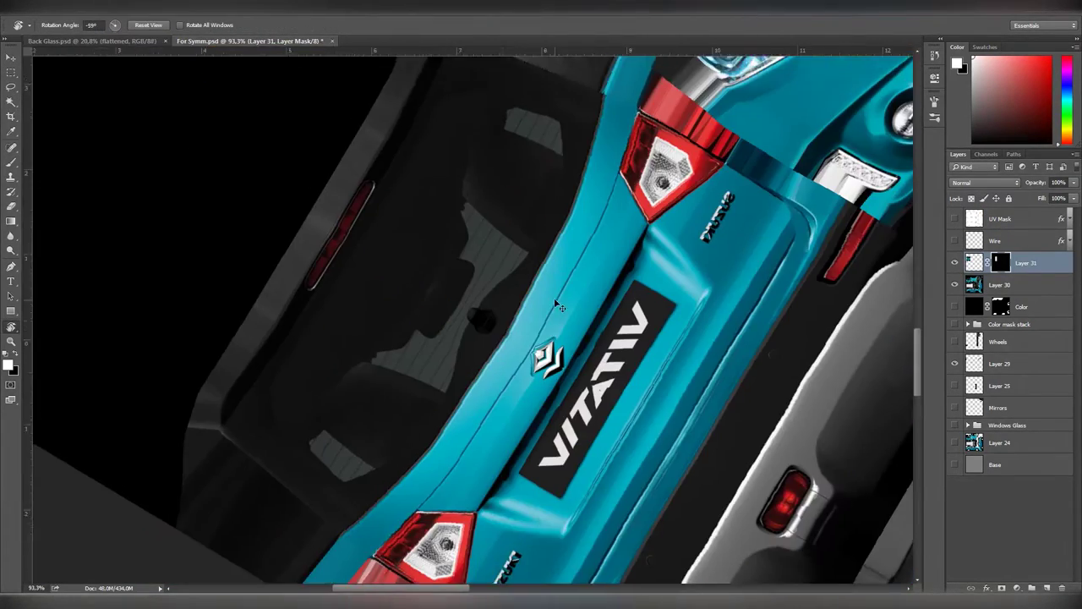
Touch up the Layer 31 mask around the rear glass, alternating black and white.
scroll(474, 265, "up", 3, "alt")
key("x")
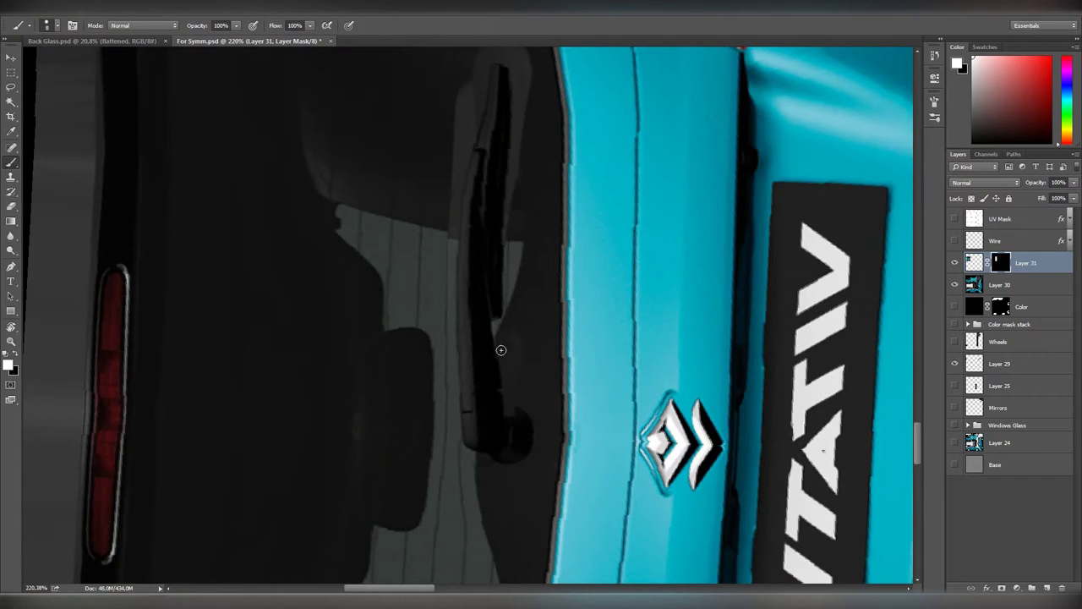
scroll(532, 314, "down", 2, "alt")
scroll(532, 314, "down", 2, "alt")
scroll(532, 314, "down", 1, "alt")
scroll(532, 314, "down", 1, "alt")
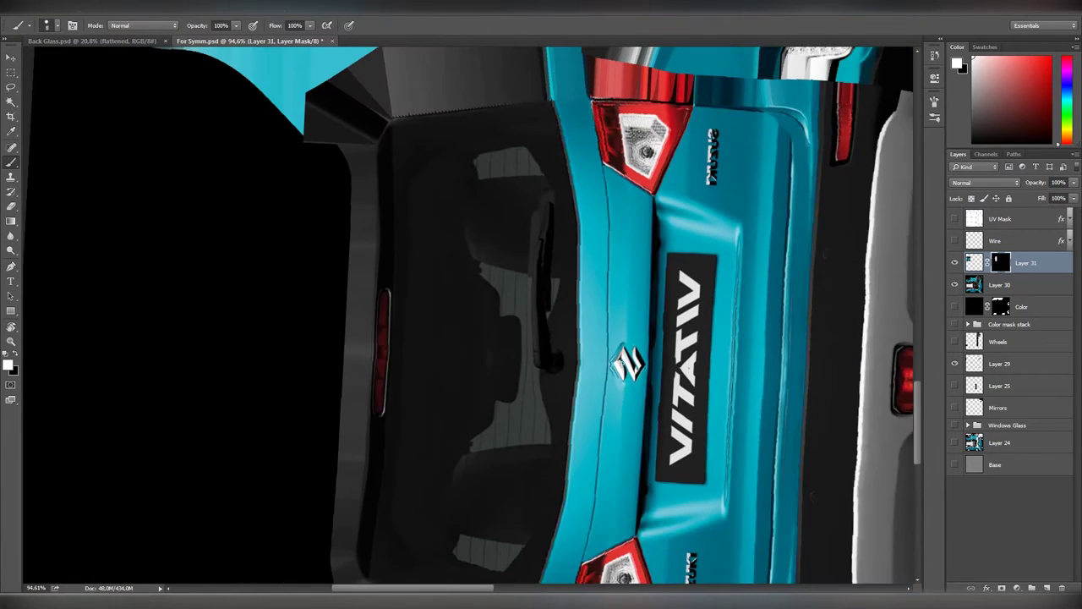
key("x")
left_click_drag(541, 313, 491, 414)
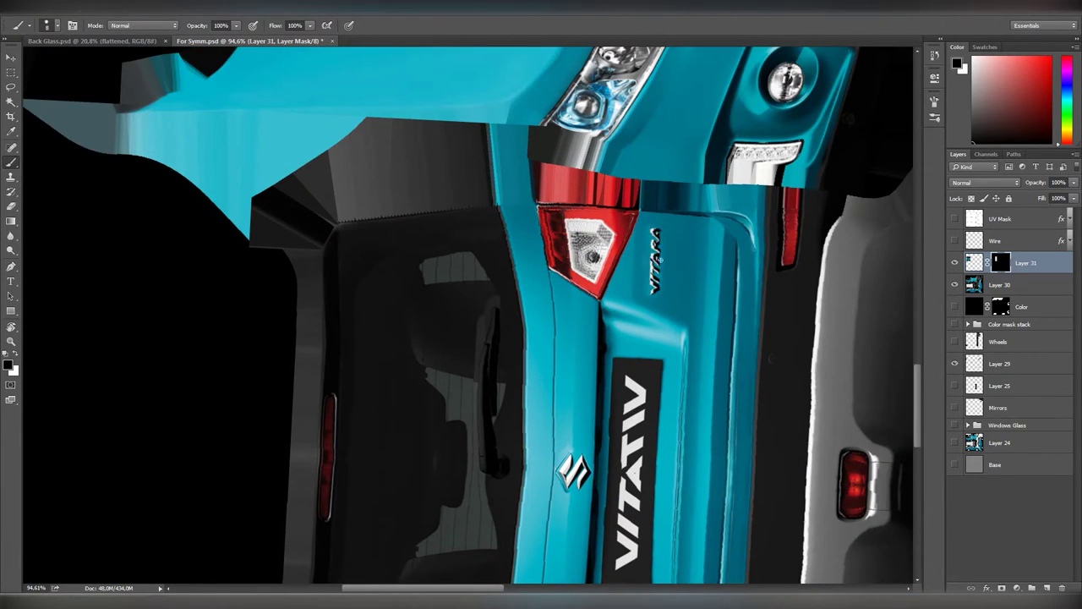
mouse_move(654, 287)
left_mouse_down()
mouse_move(514, 273)
mouse_move(570, 339)
left_mouse_up()
Finish the rear-glass mask edges and save the texture as 'Back Glass'.
key("x")
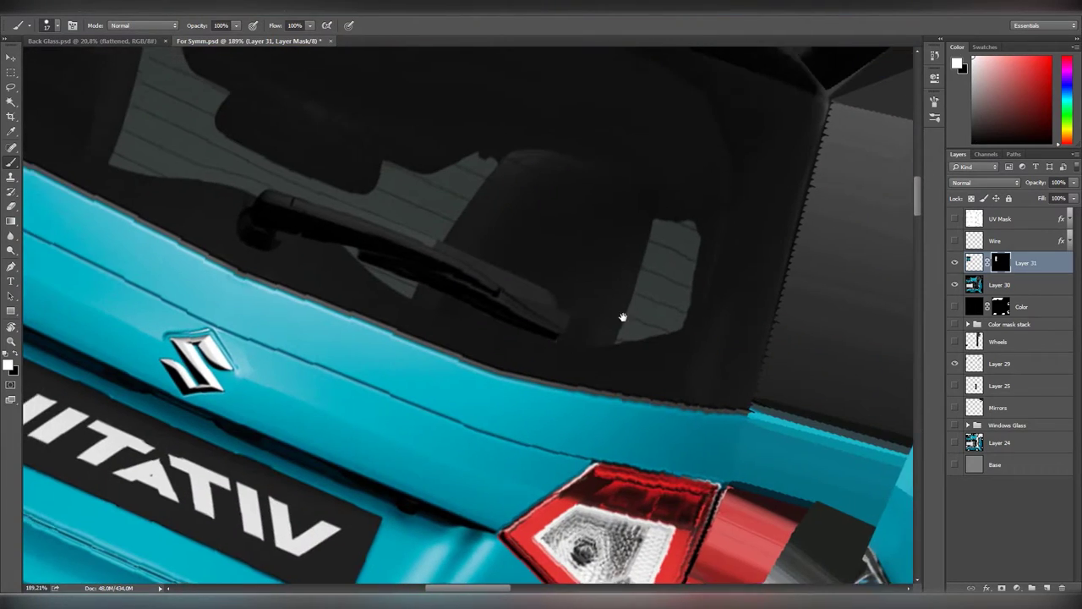
scroll(467, 298, "up", 2, "alt")
mouse_move(468, 297)
left_mouse_down()
mouse_move(560, 410)
mouse_move(565, 285)
mouse_move(499, 174)
left_mouse_up()
key("x")
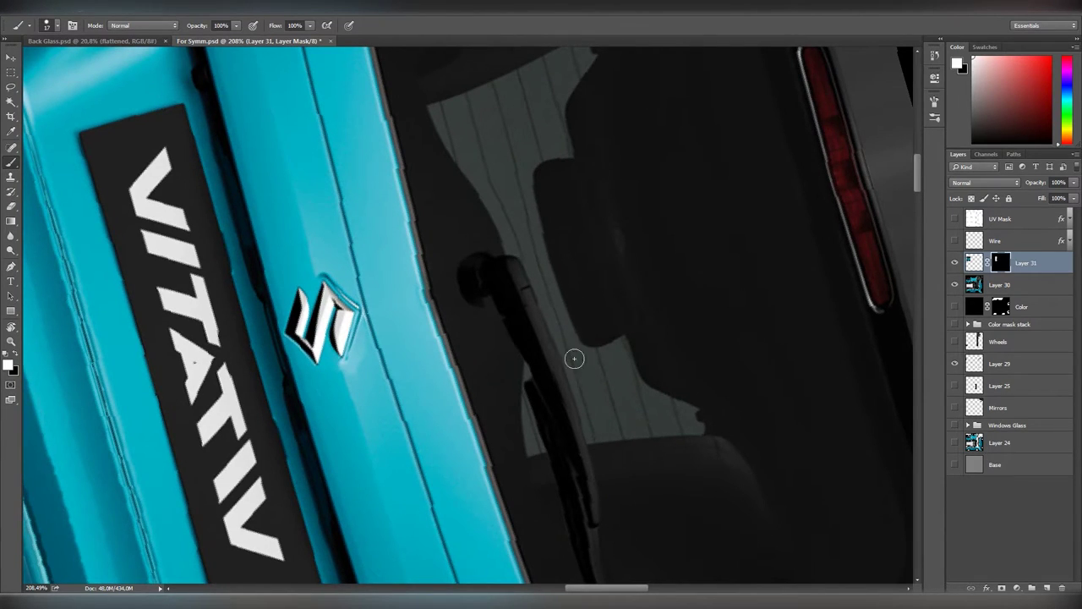
scroll(574, 359, "down", 2, "alt")
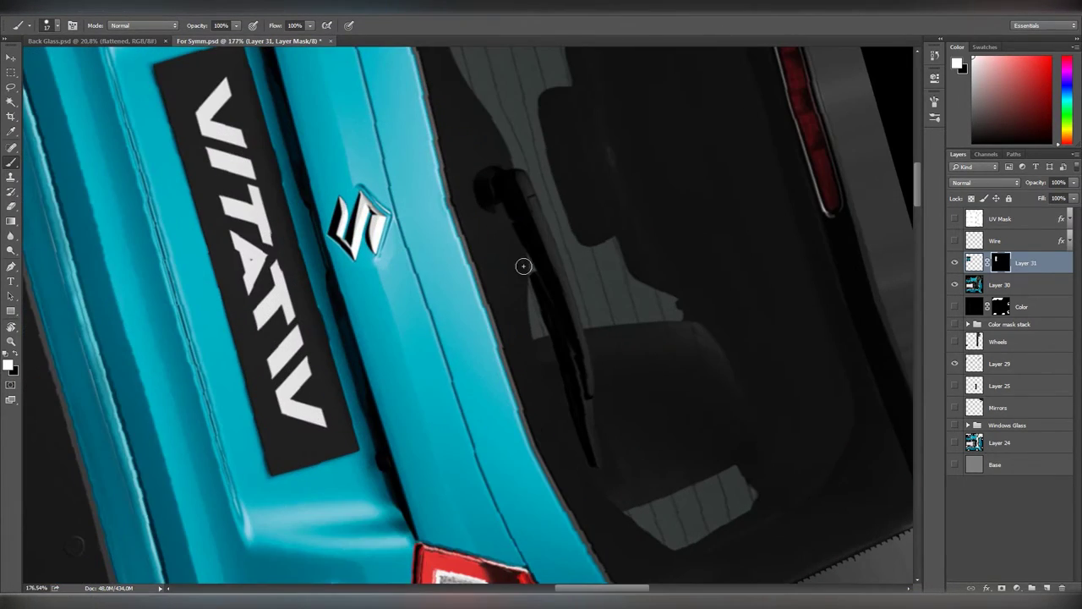
scroll(509, 333, "down", 5, "alt")
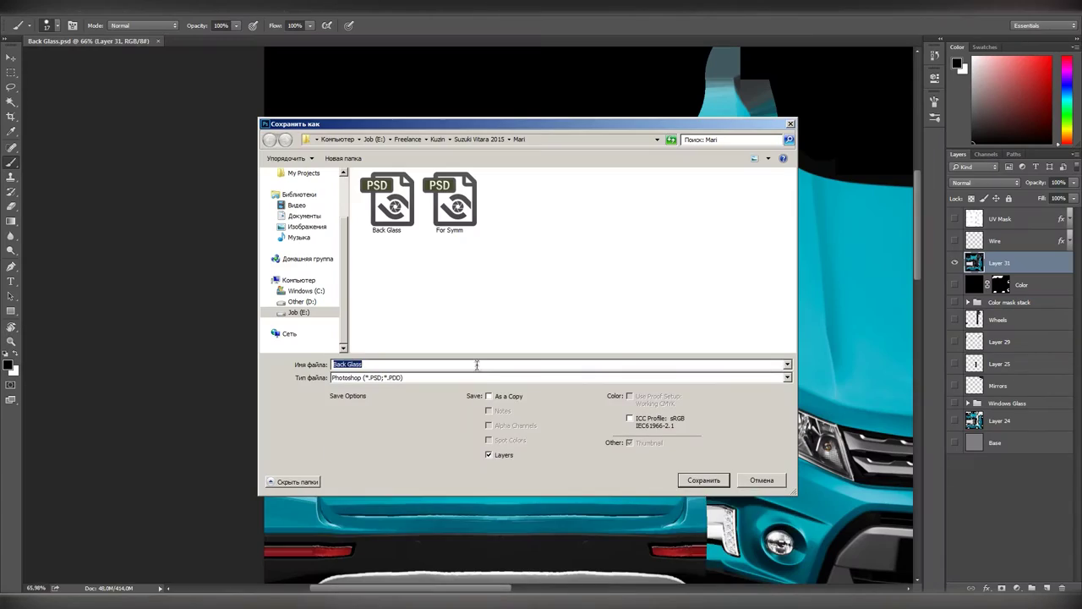
key("Return")
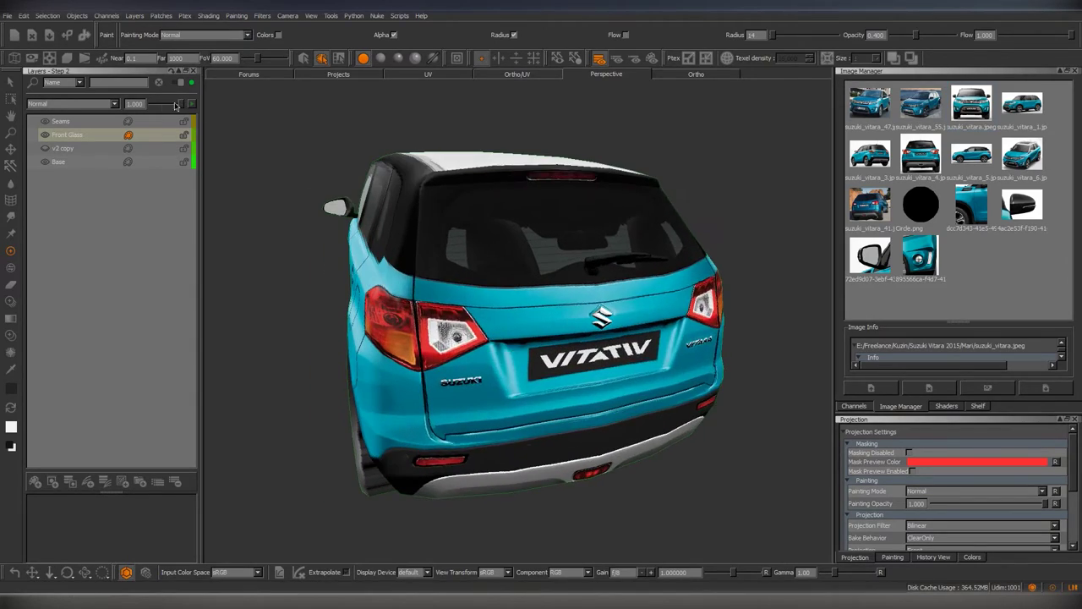
Orbit in close on the roof and rear glass, then view the car from another side.
mouse_move(229, 180)
middle_mouse_down()
mouse_move(523, 368)
mouse_move(474, 339)
middle_mouse_up()
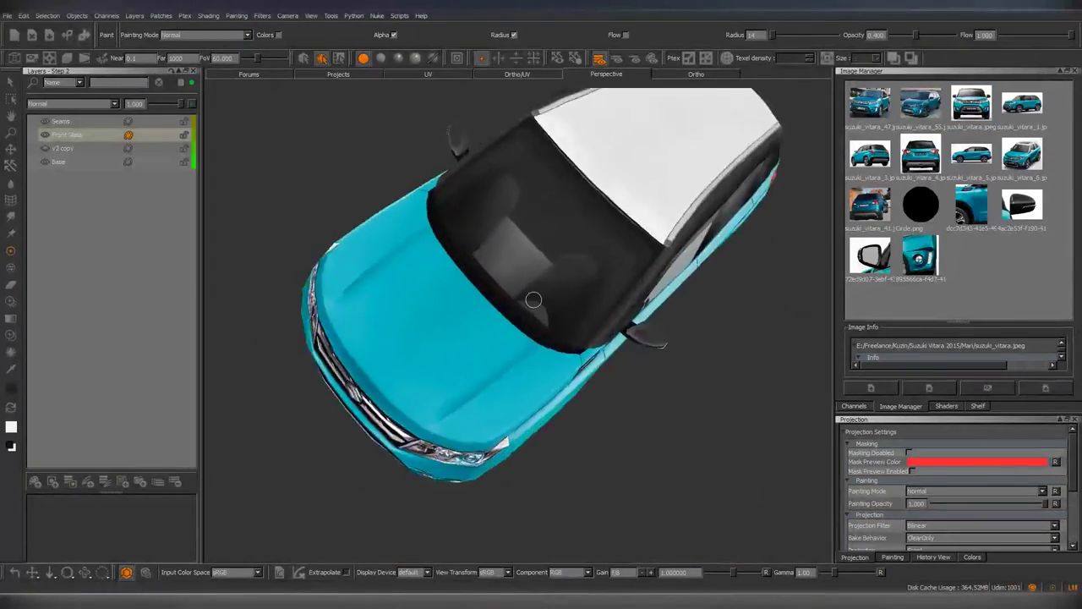
scroll(474, 338, "up", 5)
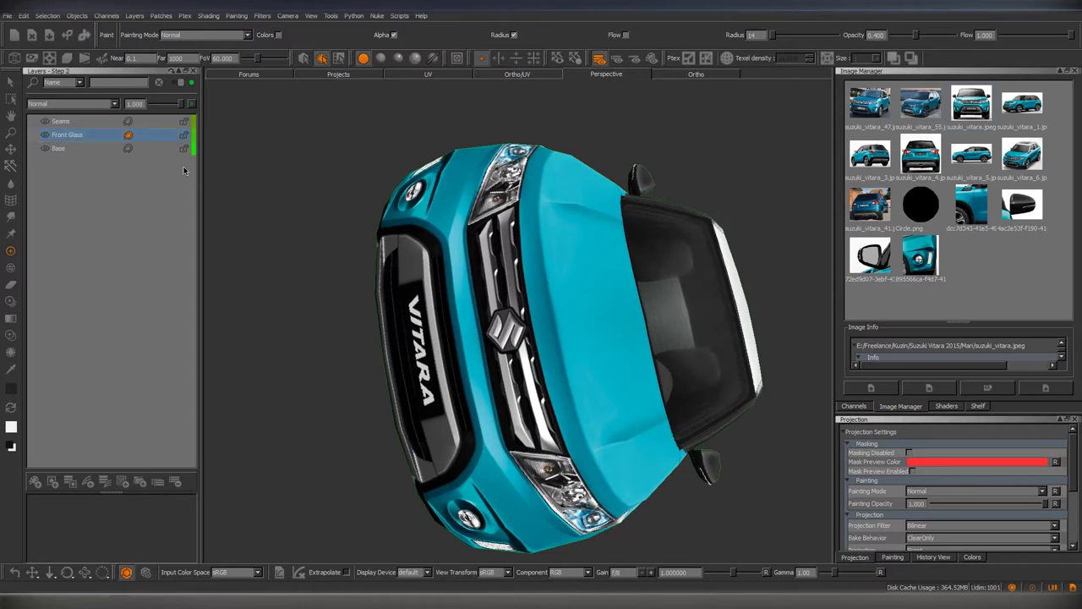
scroll(502, 365, "up", 5)
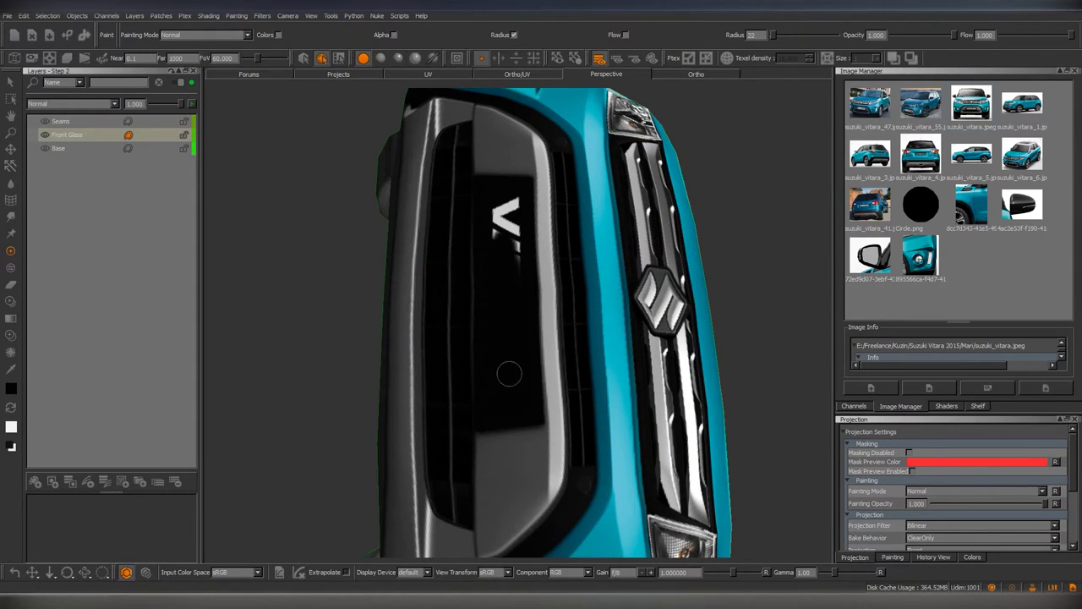
middle_click_drag(509, 373, 518, 373)
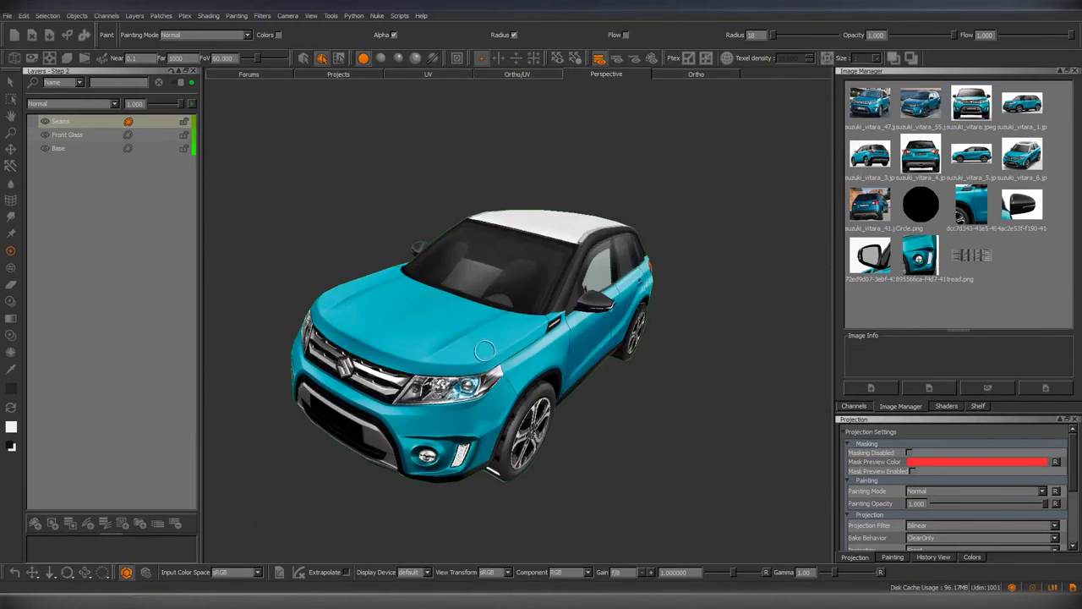
Add a Tiled procedural layer using the tread image and reduce its U repeat to 15.445.
left_click(104, 523)
left_click(211, 533)
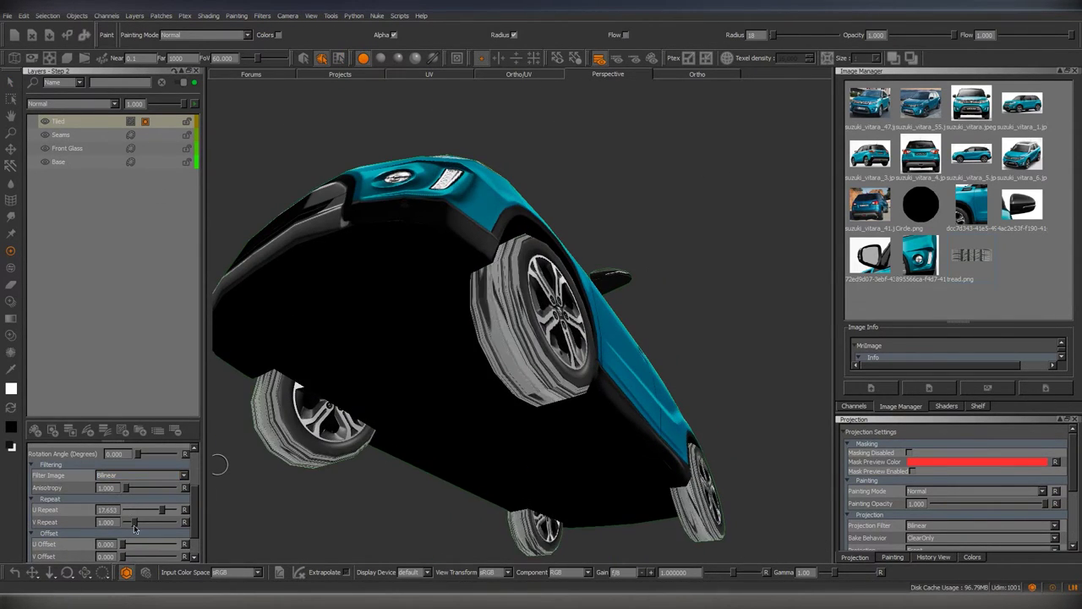
middle_click_drag(529, 346, 550, 393)
middle_click_drag(402, 386, 450, 353)
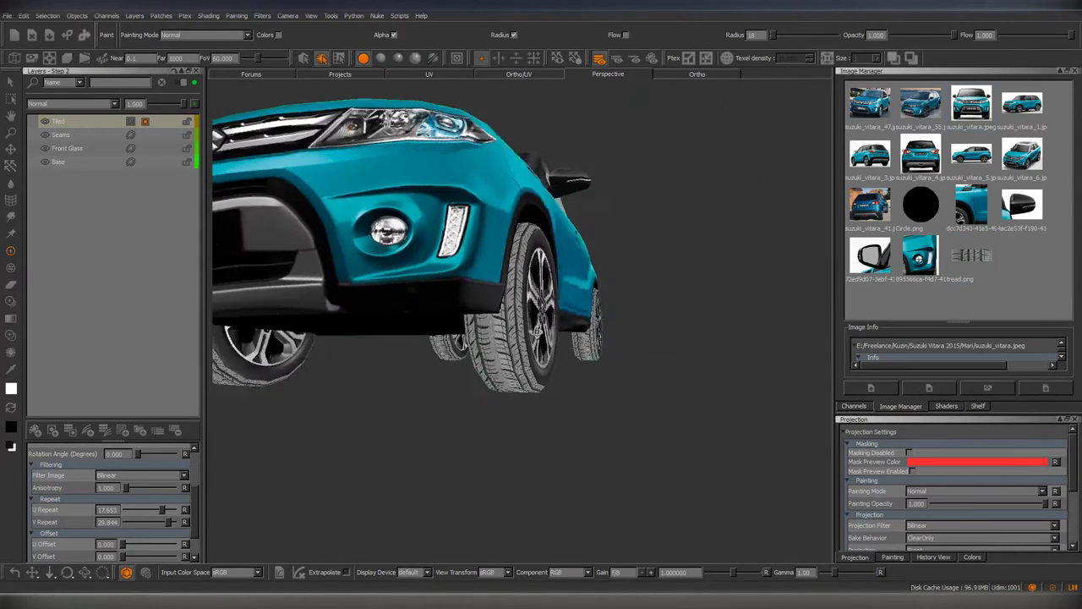
left_click_drag(160, 510, 160, 511)
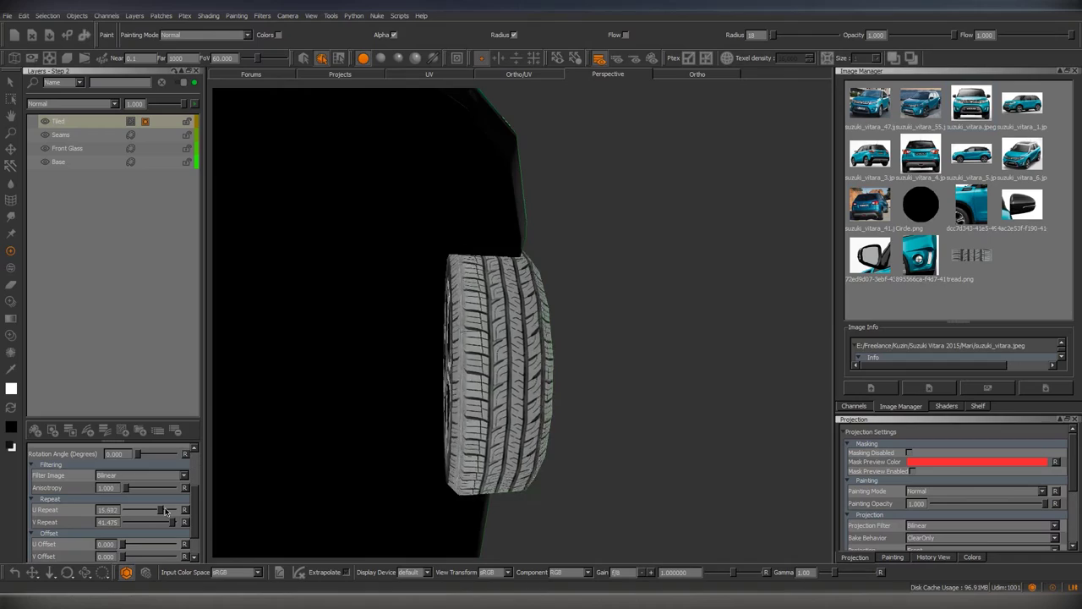
mouse_move(364, 397)
middle_mouse_down()
mouse_move(416, 391)
mouse_move(485, 414)
mouse_move(130, 121)
middle_mouse_up()
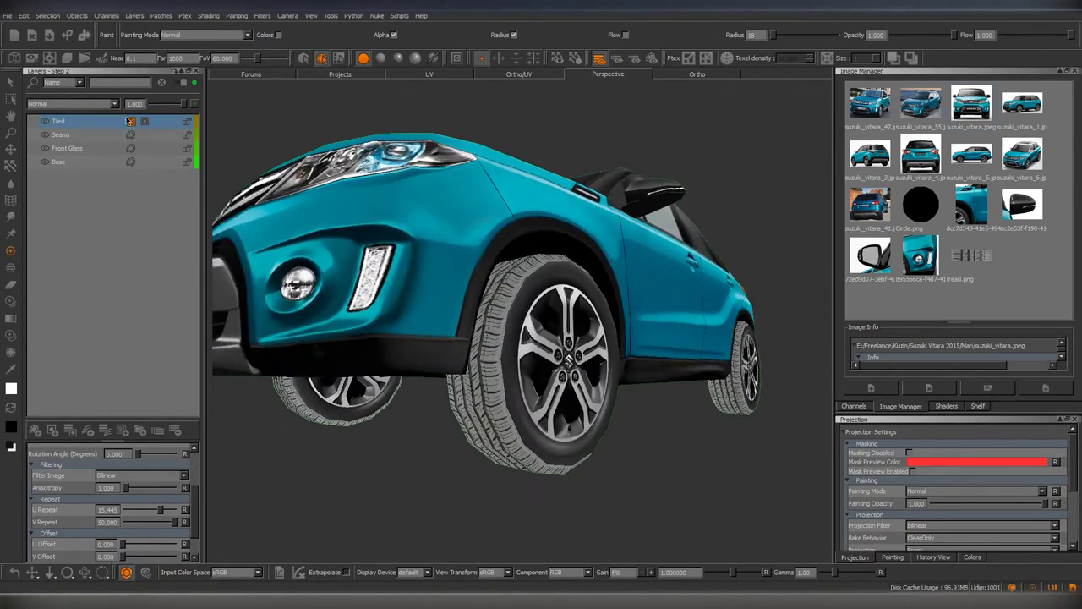
Duplicate the Tiled layer, bake the copy, and lower its brightness to about 0.75.
right_click(93, 118)
left_click(112, 186)
right_click(108, 120)
left_click(129, 200)
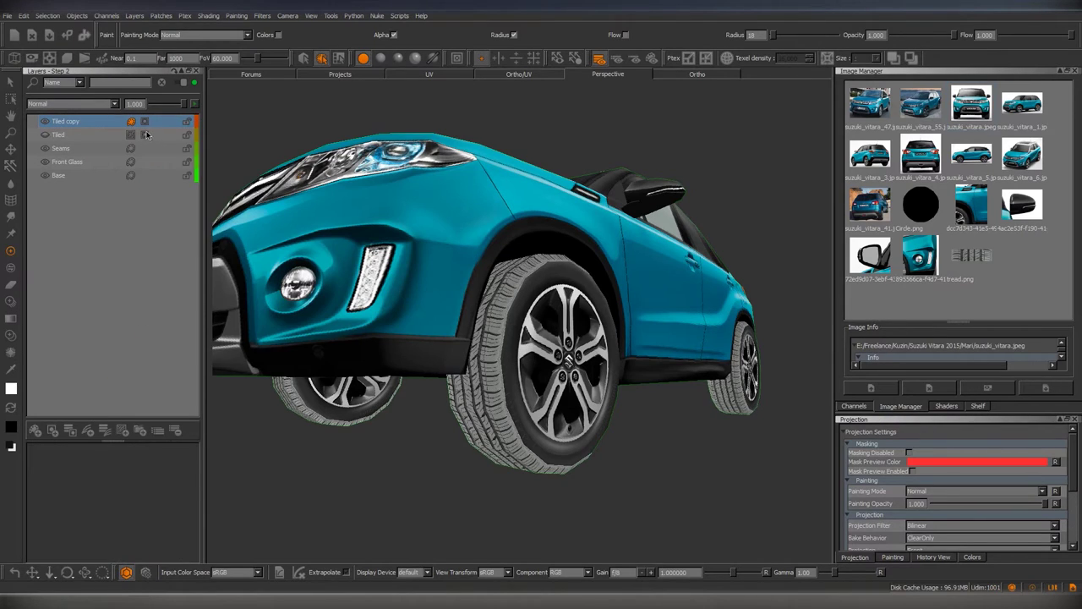
right_click(161, 126)
left_click(277, 342)
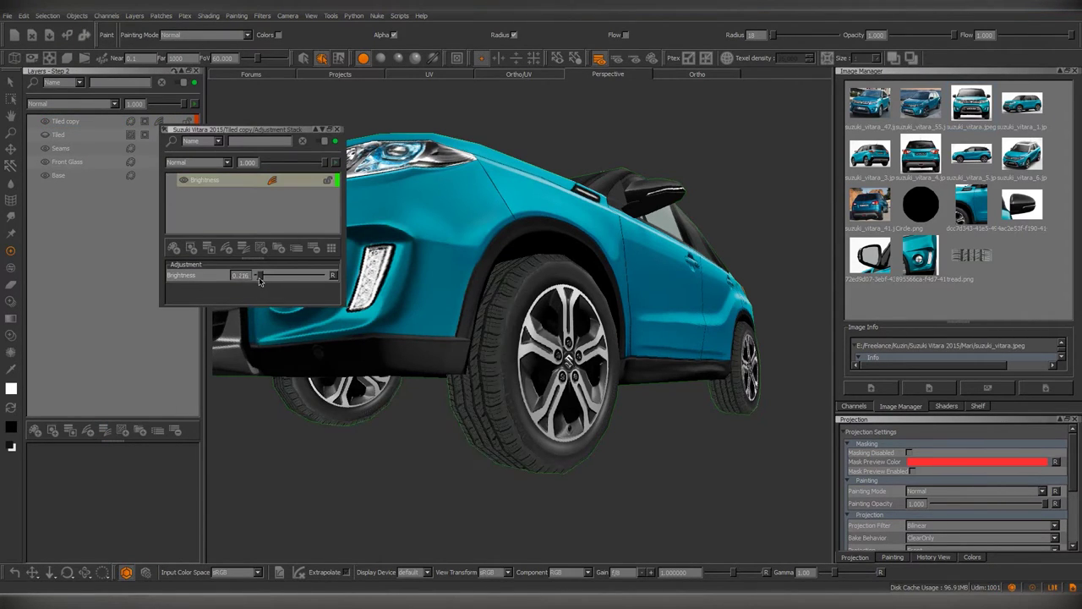
middle_click_drag(279, 347, 521, 352)
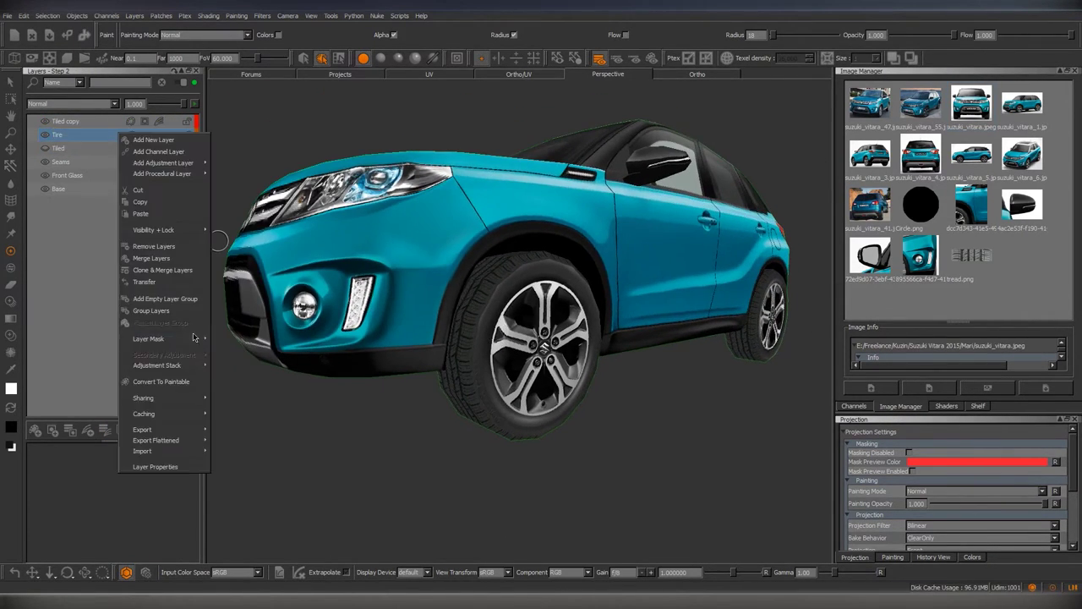
Rename the layer to Tire and check the tread in the UV layout view.
right_click(145, 135)
left_click(194, 283)
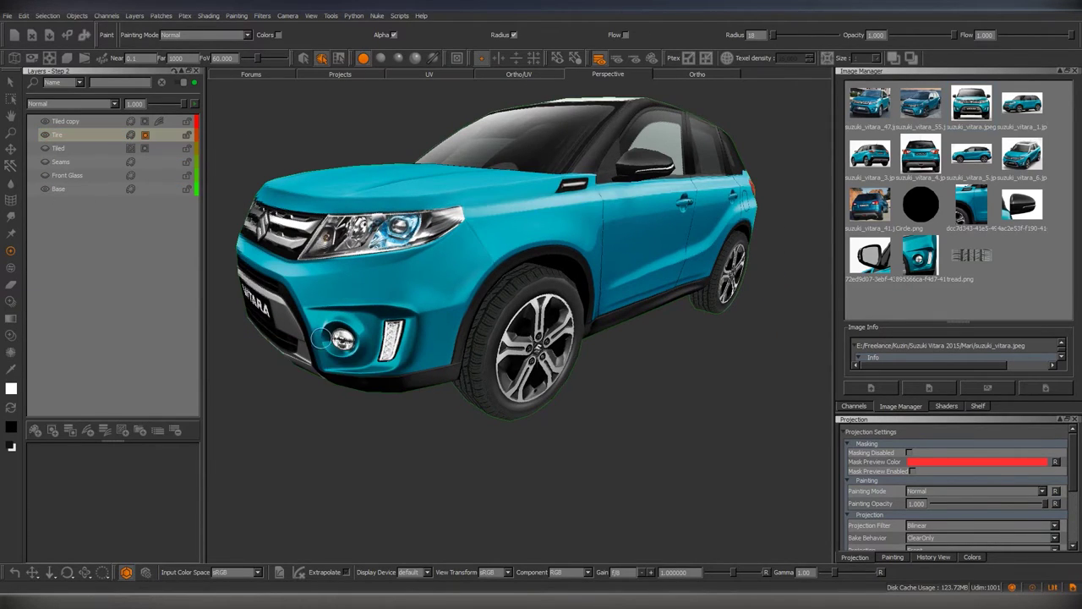
key("F5")
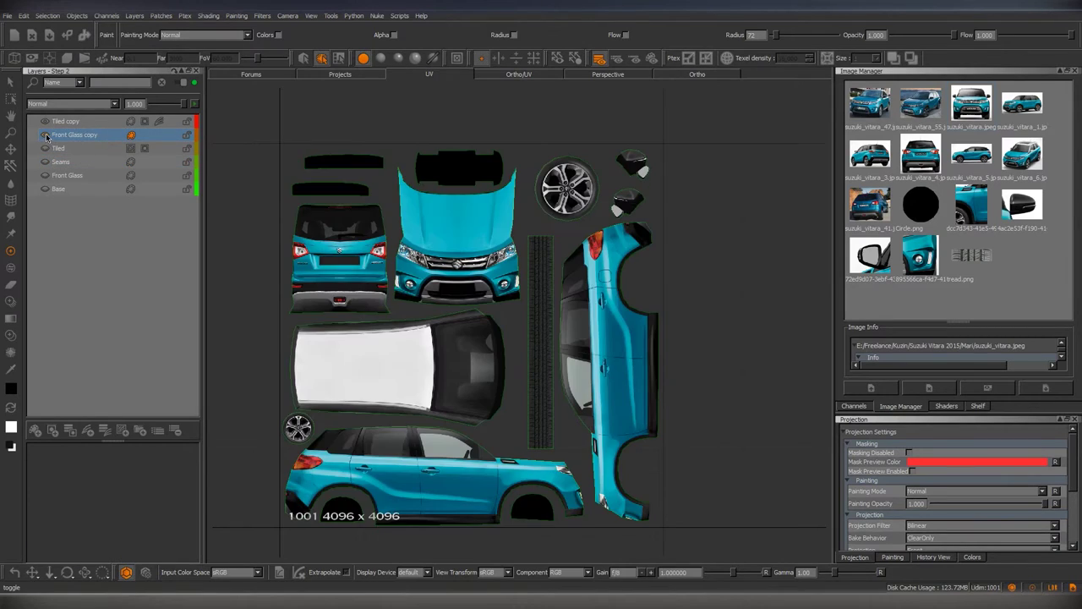
scroll(386, 443, "up", 3)
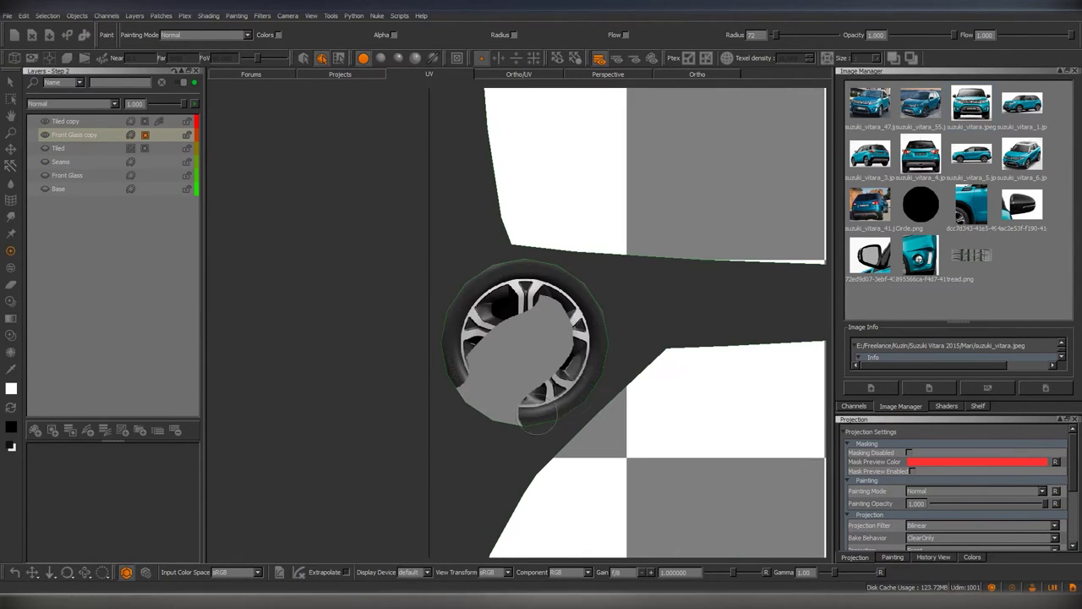
key("F5")
Add a saturation adjustment to the Front Glass copy and orbit around the front wheel.
right_click(148, 134)
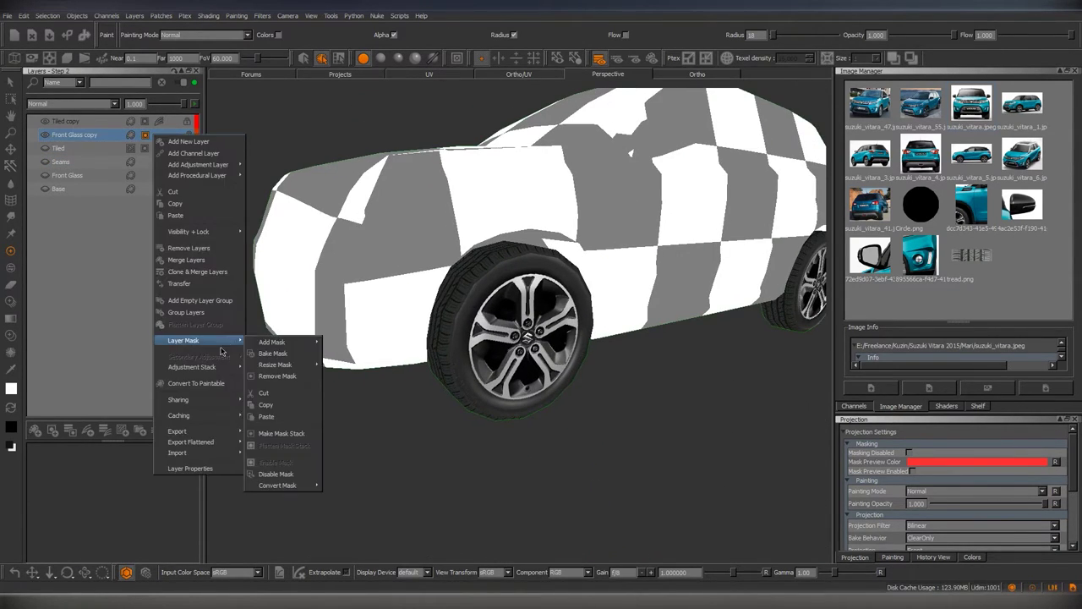
left_click(265, 336)
left_click(145, 351)
middle_click_drag(268, 310, 106, 150)
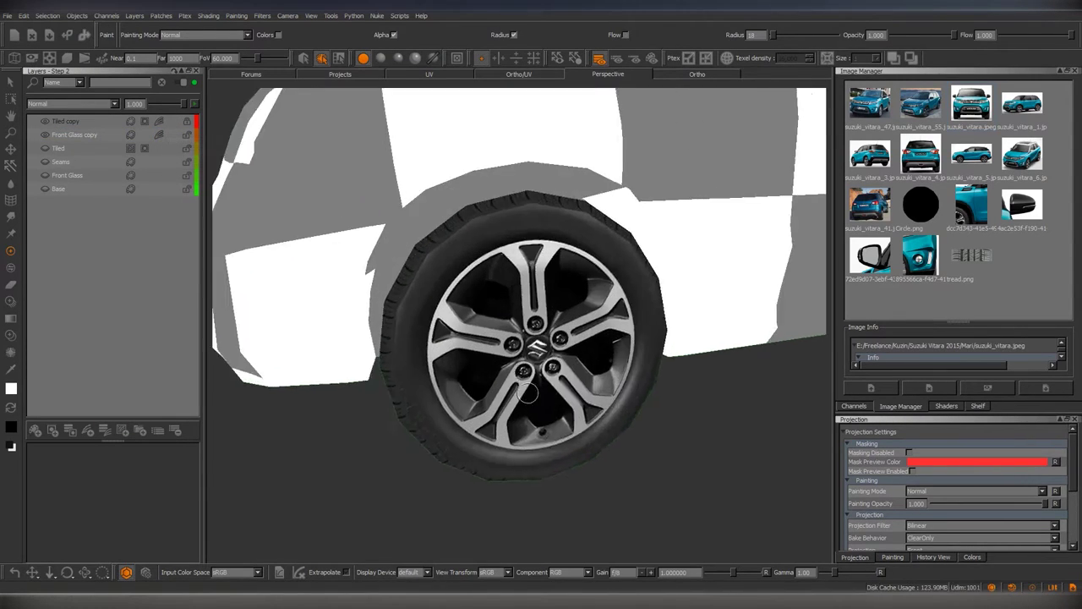
right_click(107, 150)
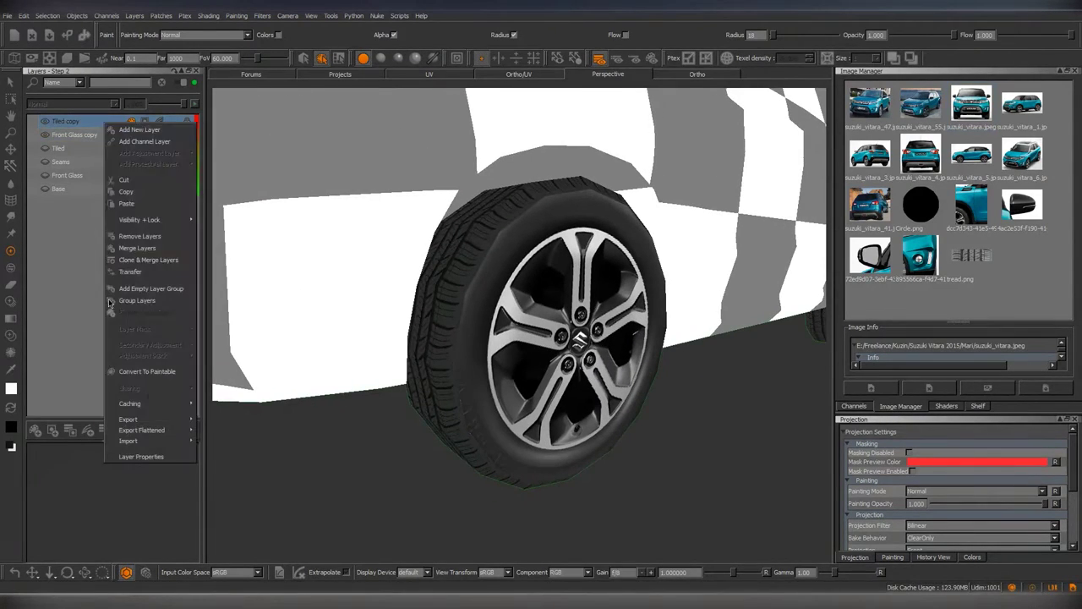
middle_click_drag(338, 254, 411, 283)
right_click(118, 121)
mouse_move(590, 353)
middle_mouse_down()
mouse_move(561, 411)
mouse_move(573, 307)
mouse_move(350, 386)
mouse_move(507, 259)
mouse_move(446, 363)
mouse_move(220, 241)
mouse_move(512, 283)
middle_mouse_up()
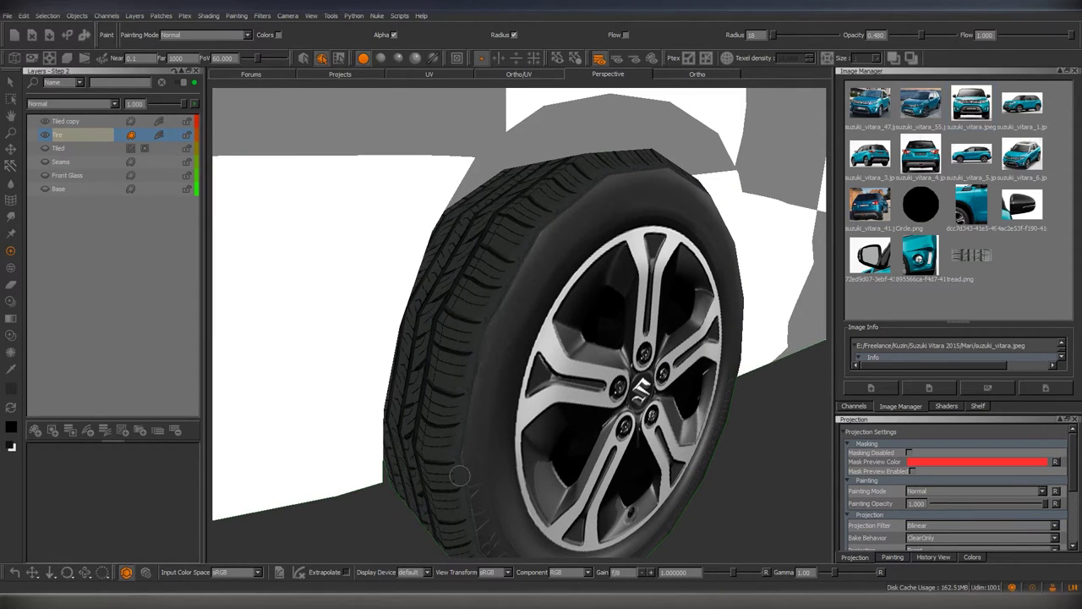
Isolate the wheel face-on, set orbiting to Orbit All, and switch to the Ortho view.
key("f")
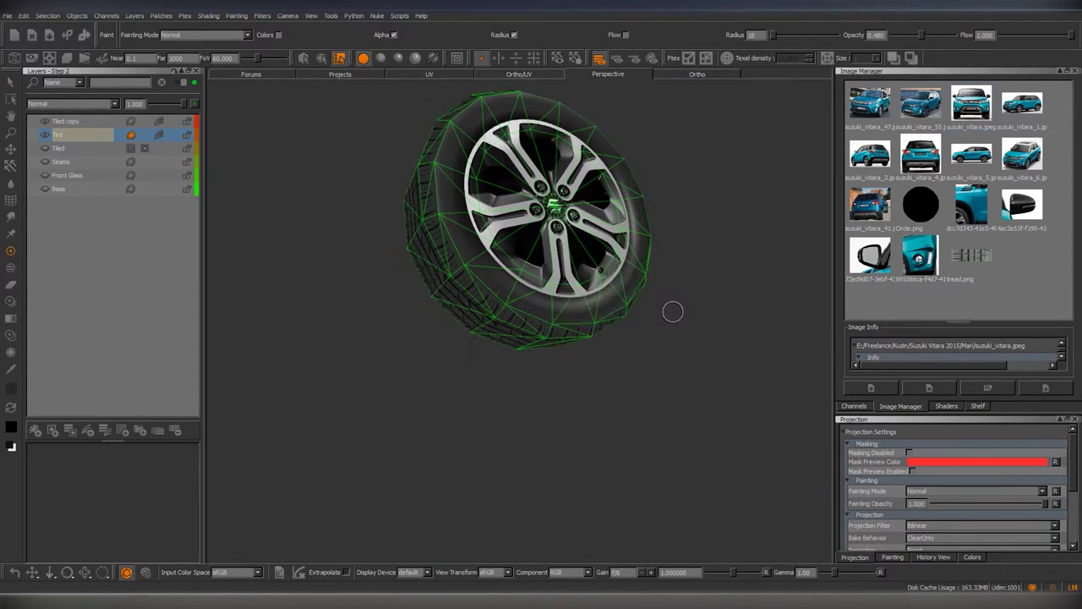
scroll(546, 339, "down", 5)
scroll(546, 338, "up", 5)
middle_click_drag(545, 338, 558, 322)
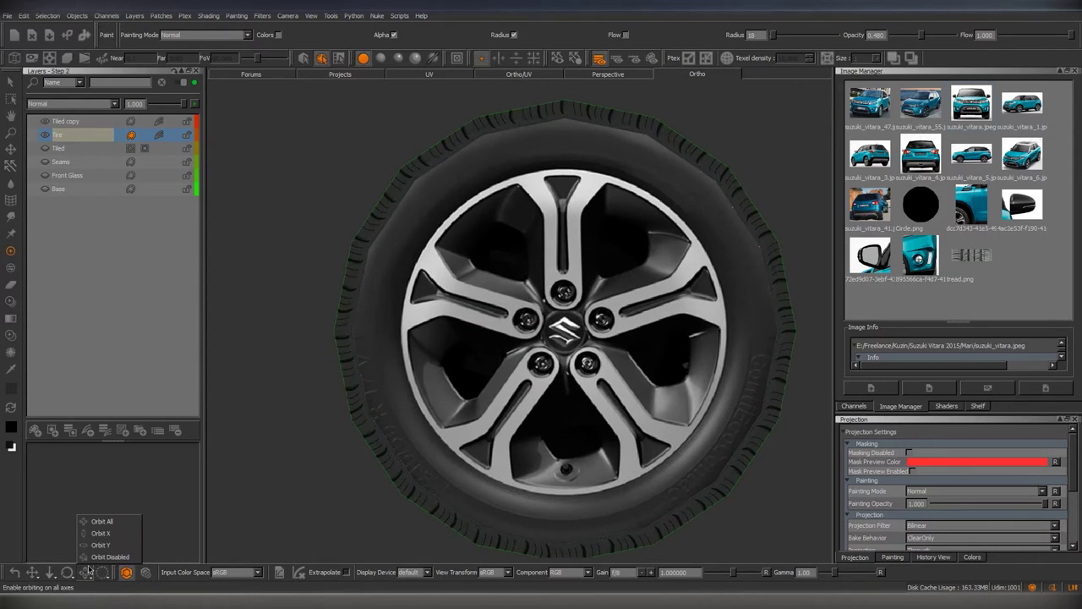
right_click(78, 517)
left_click(105, 556)
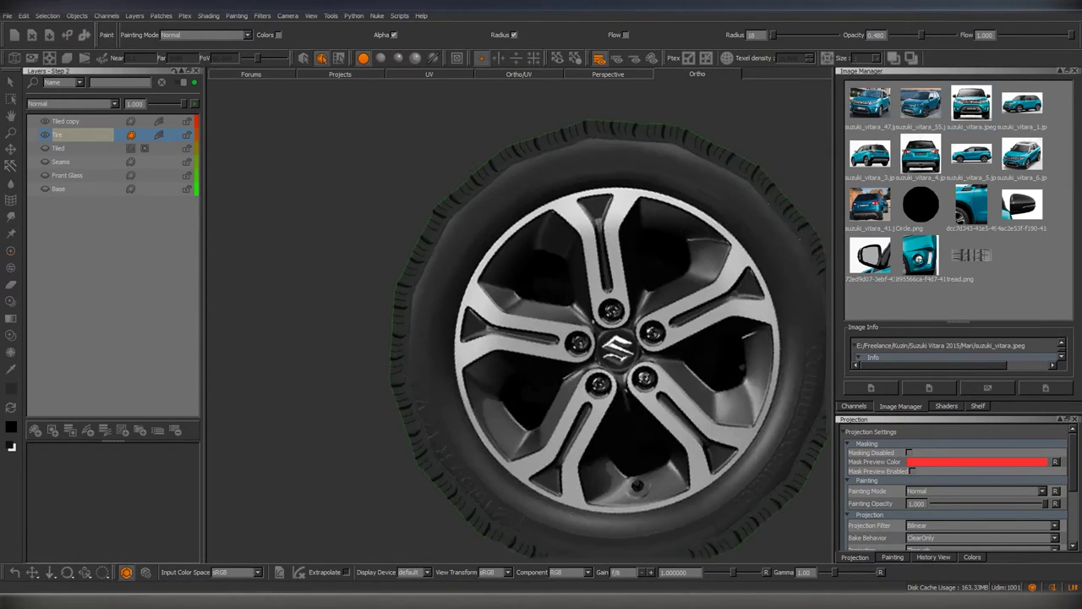
left_click(697, 73)
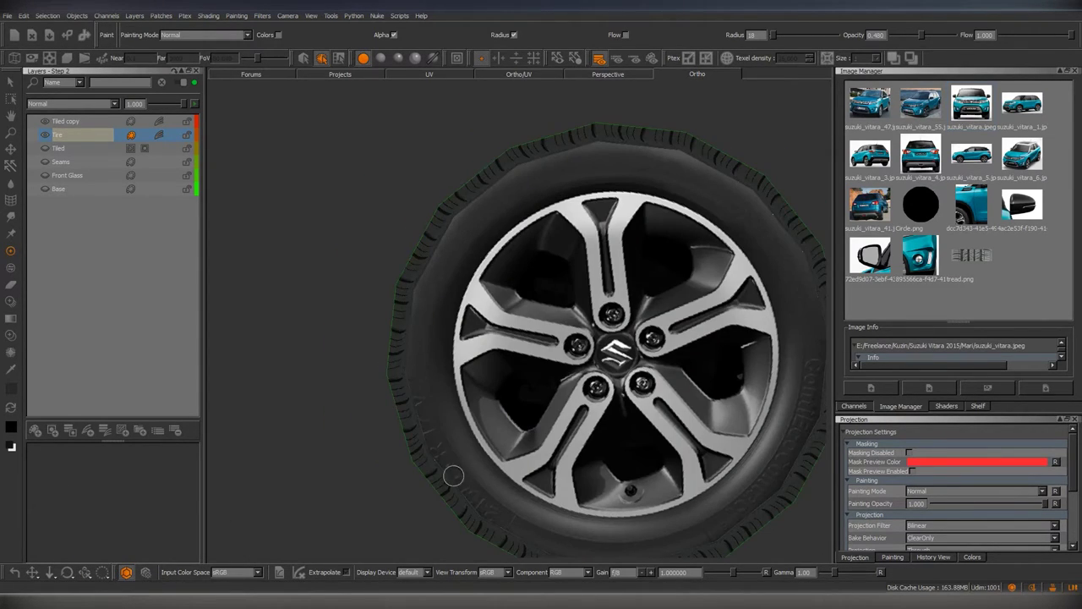
Tumble the wheel around to inspect the tire sidewall and rim from several angles.
middle_click_drag(425, 378, 576, 298)
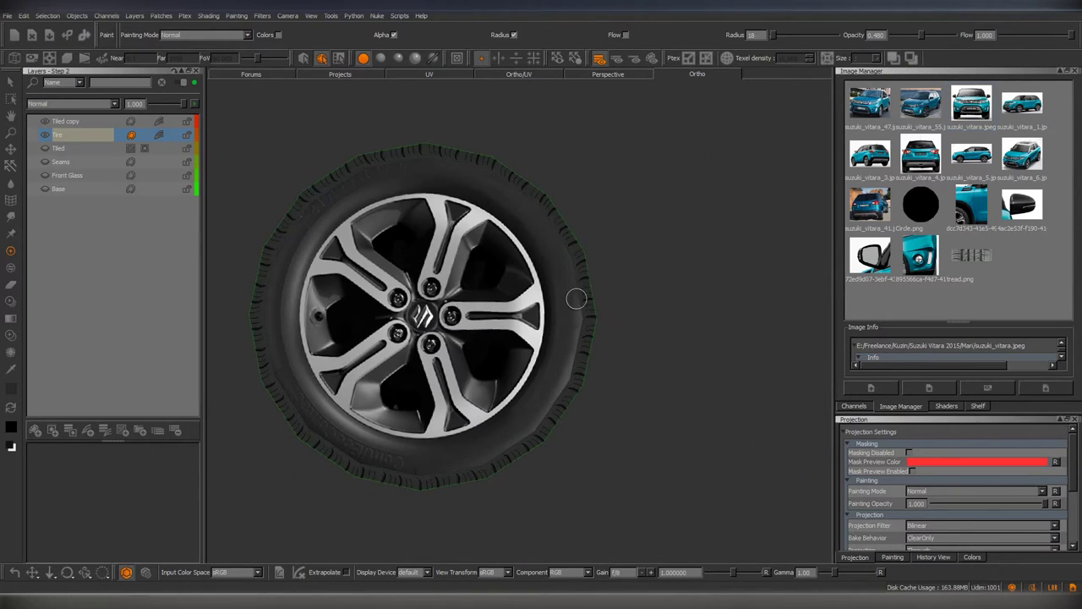
mouse_move(505, 454)
middle_mouse_down()
mouse_move(550, 394)
mouse_move(476, 298)
middle_mouse_up()
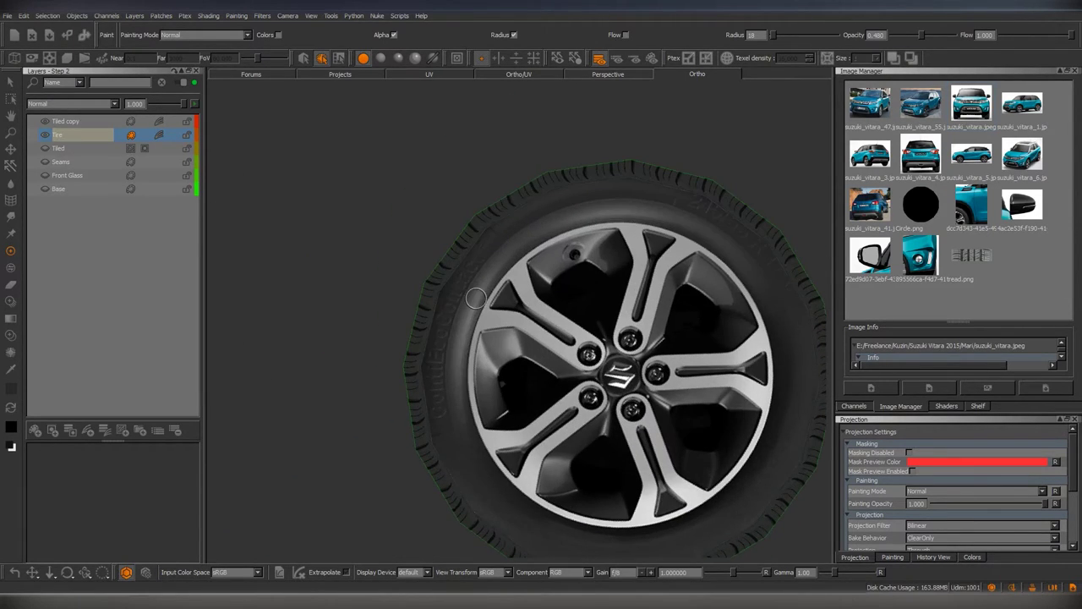
middle_click_drag(459, 394, 513, 334)
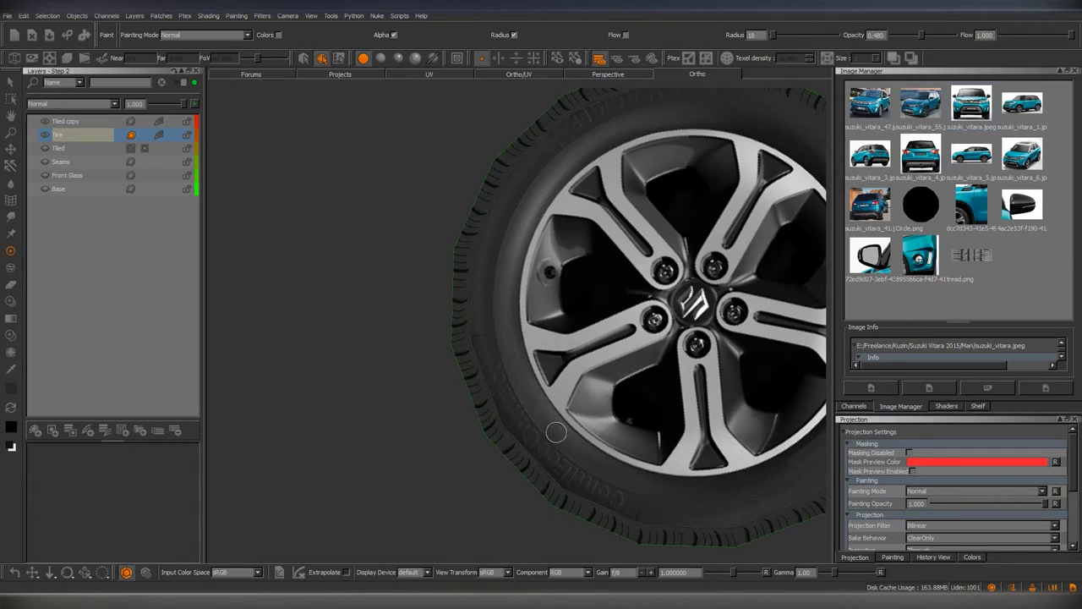
middle_click_drag(556, 432, 498, 365)
mouse_move(524, 514)
middle_mouse_down()
mouse_move(549, 322)
mouse_move(599, 300)
mouse_move(643, 316)
mouse_move(526, 294)
middle_mouse_up()
middle_click_drag(548, 241, 487, 343)
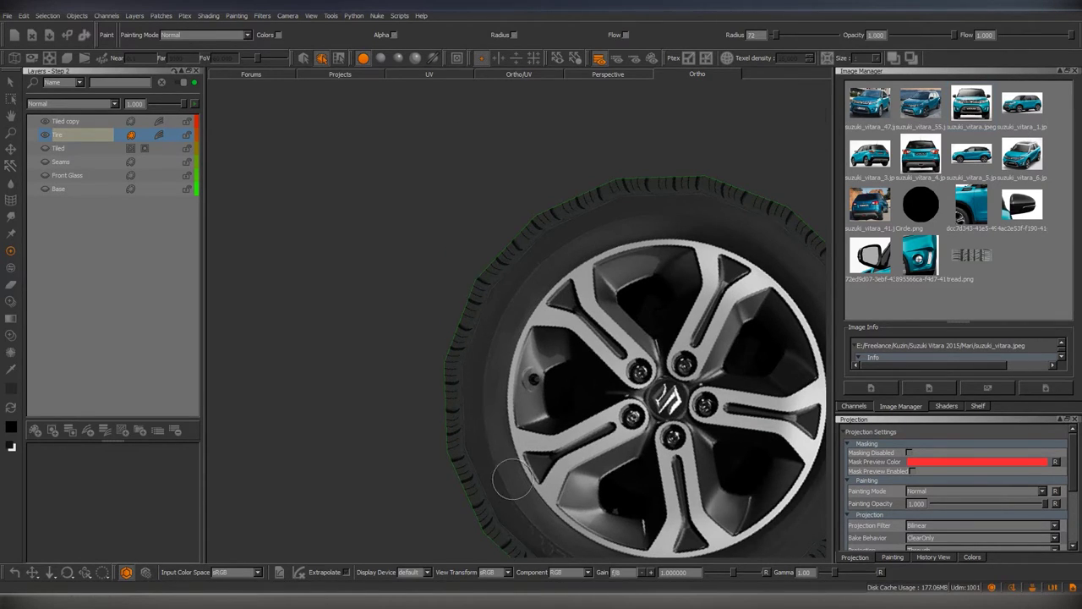
mouse_move(512, 480)
middle_mouse_down()
mouse_move(618, 385)
mouse_move(584, 323)
middle_mouse_up()
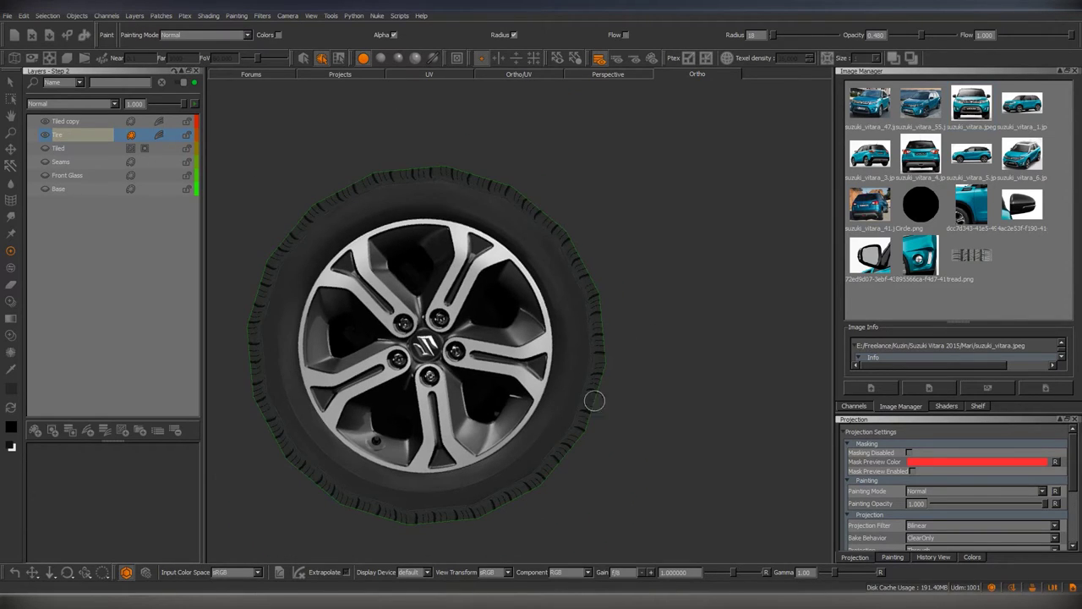
middle_click_drag(595, 400, 556, 279)
middle_click_drag(563, 367, 573, 263)
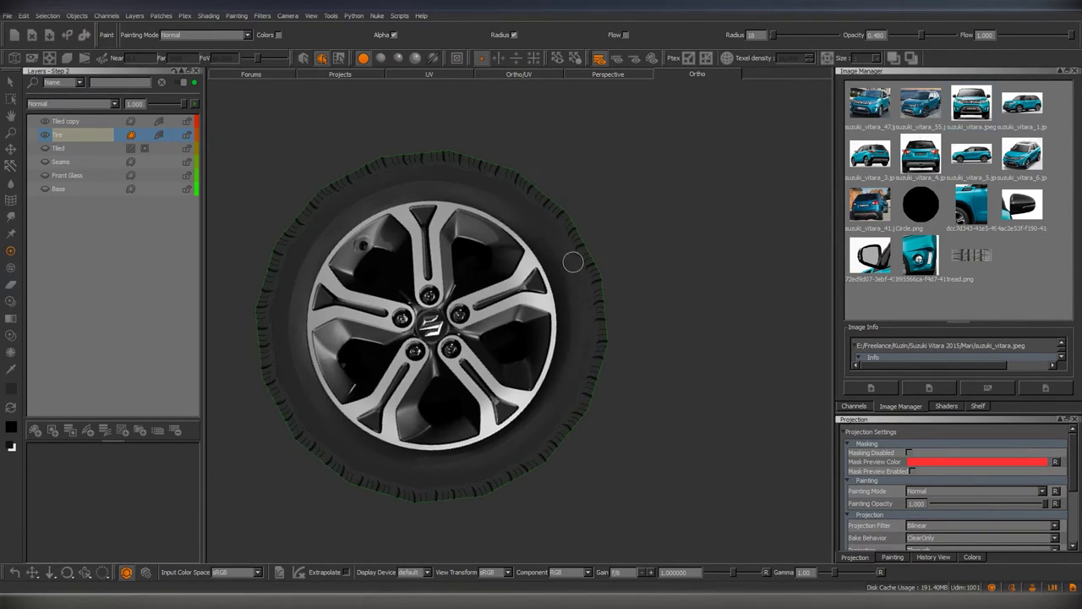
mouse_move(605, 304)
middle_mouse_down()
mouse_move(582, 358)
mouse_move(615, 292)
middle_mouse_up()
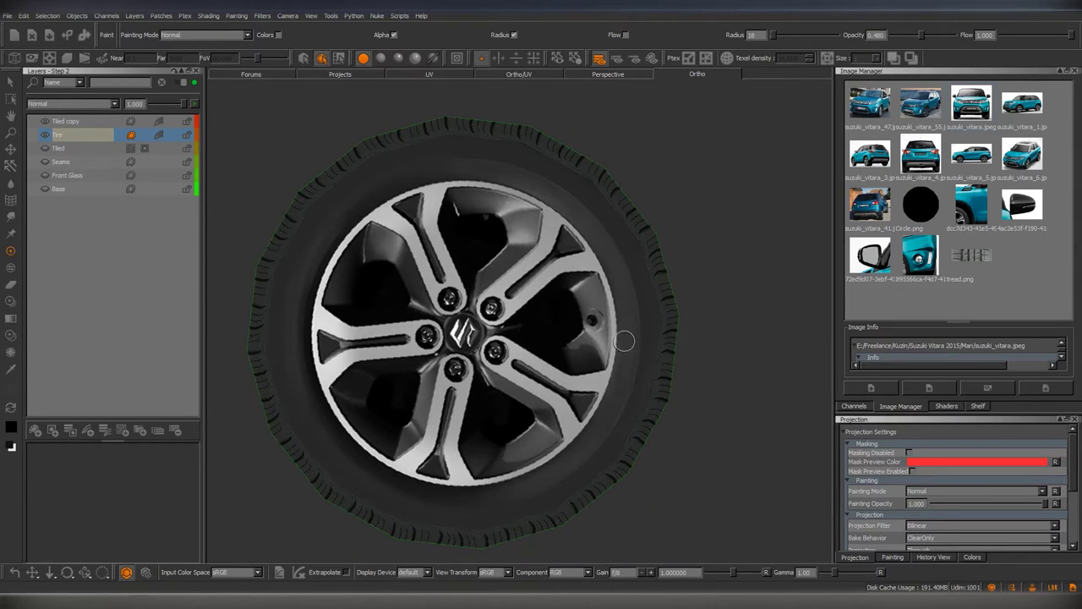
middle_click_drag(633, 358, 462, 287)
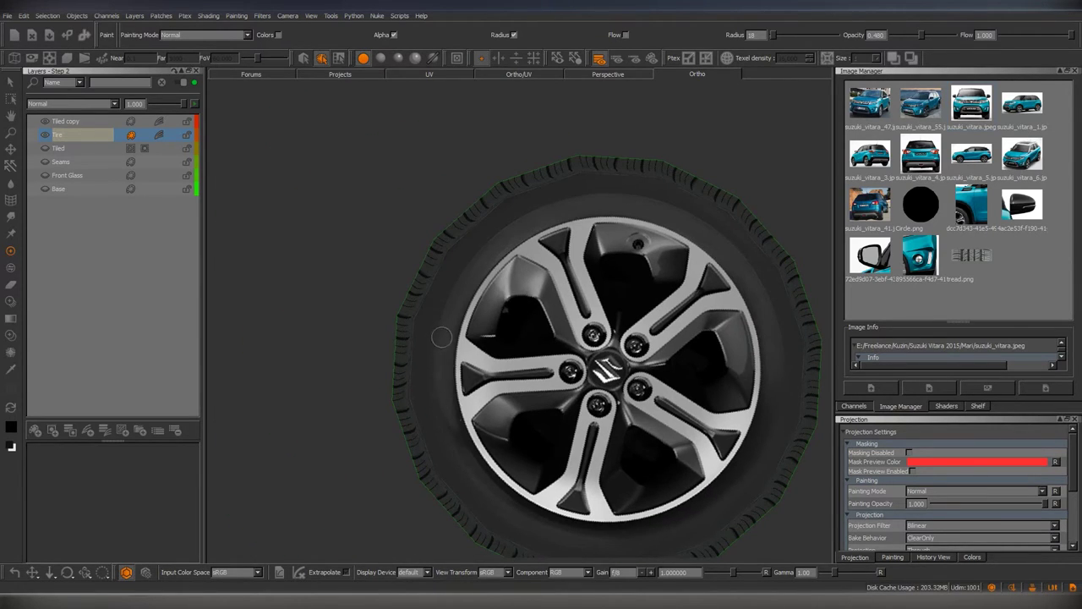
middle_click_drag(509, 495, 637, 322)
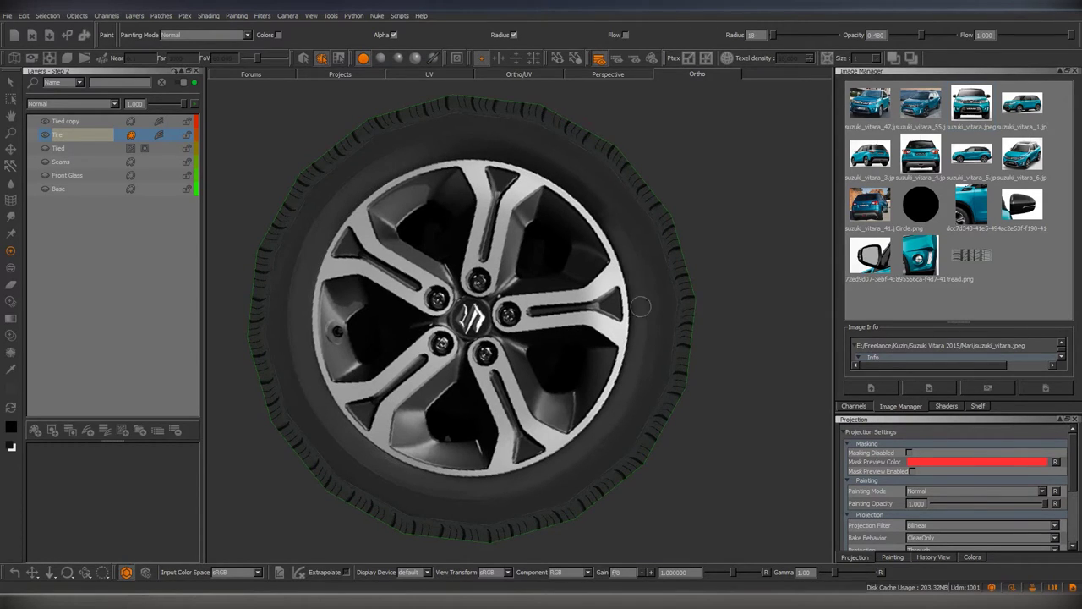
mouse_move(633, 373)
middle_mouse_down()
mouse_move(629, 346)
mouse_move(577, 351)
middle_mouse_up()
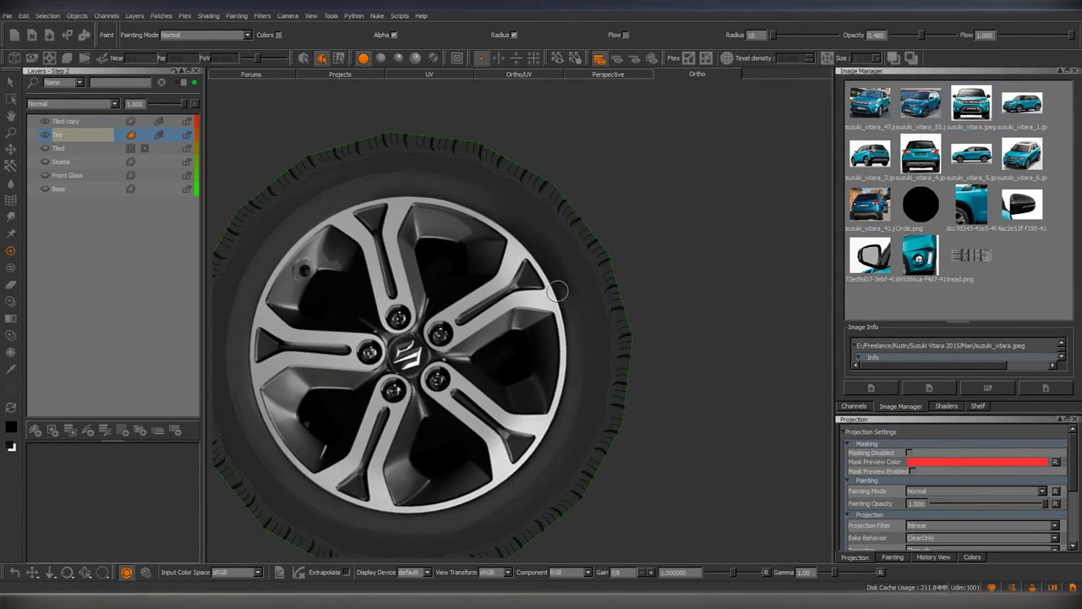
middle_click_drag(565, 398, 556, 360)
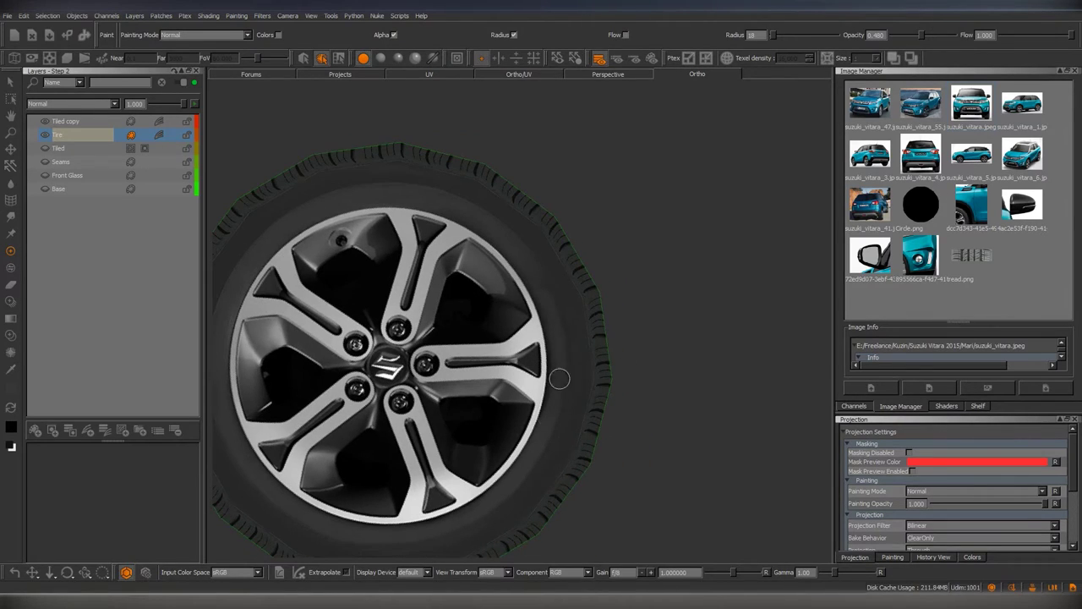
mouse_move(554, 406)
middle_mouse_down()
mouse_move(587, 345)
mouse_move(554, 293)
middle_mouse_up()
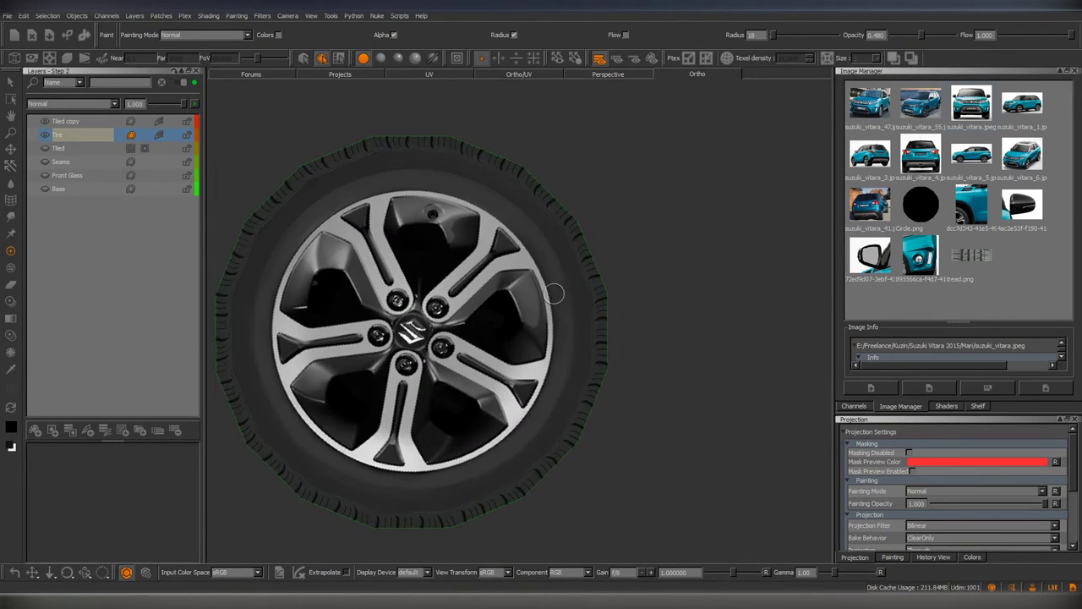
mouse_move(555, 334)
middle_mouse_down()
mouse_move(563, 300)
mouse_move(527, 411)
mouse_move(415, 307)
middle_mouse_up()
Zoom in and out on the wheel, then orbit to check the tread and spokes.
scroll(407, 426, "down", 2)
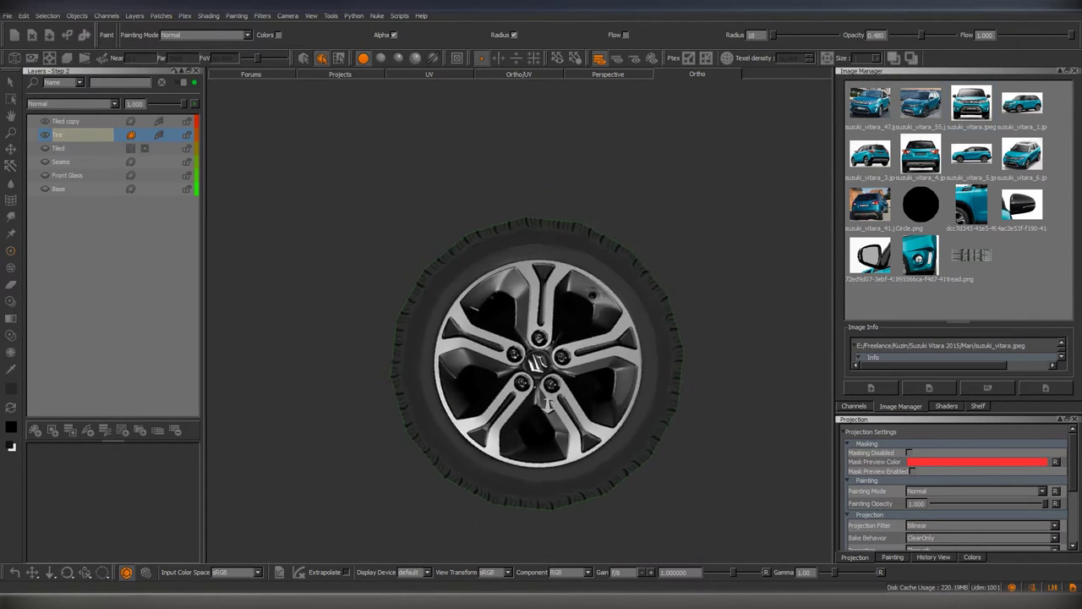
scroll(571, 321, "up", 6)
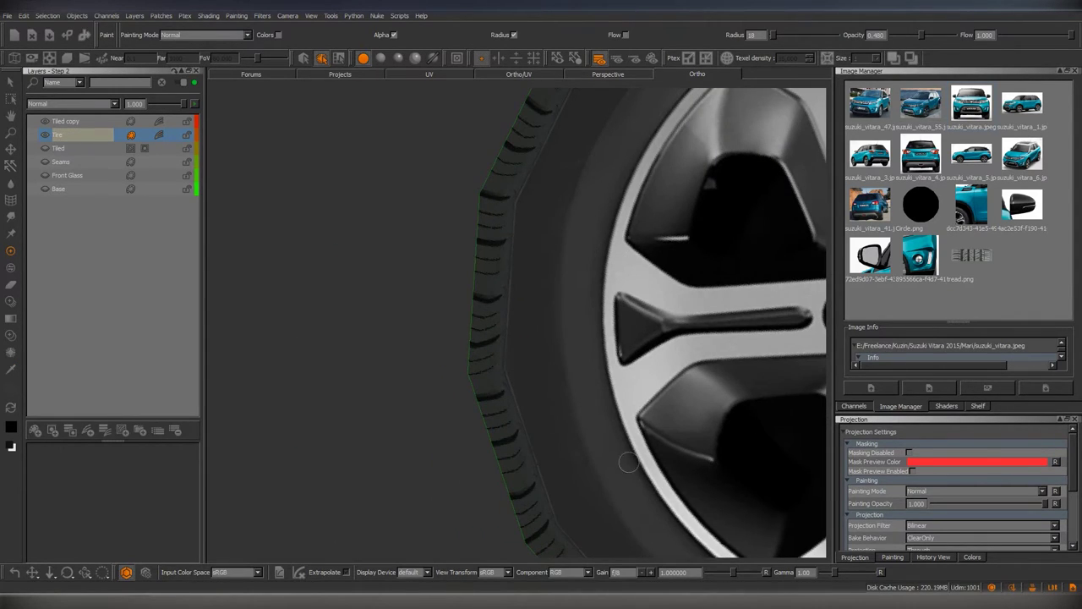
scroll(627, 462, "down", 5)
scroll(440, 325, "up", 3)
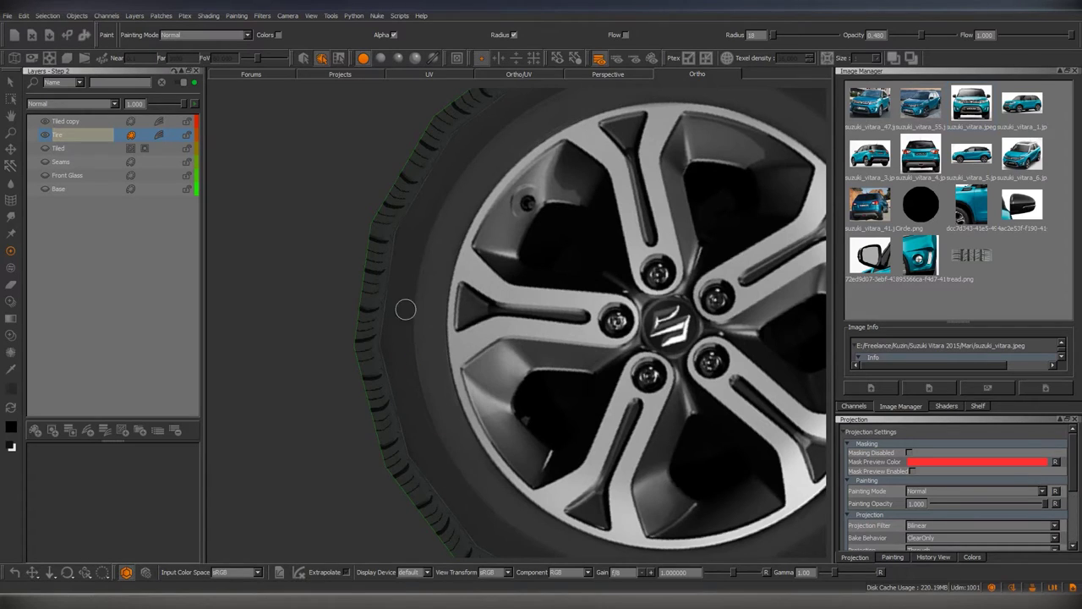
scroll(406, 309, "down", 4)
scroll(598, 265, "up", 4)
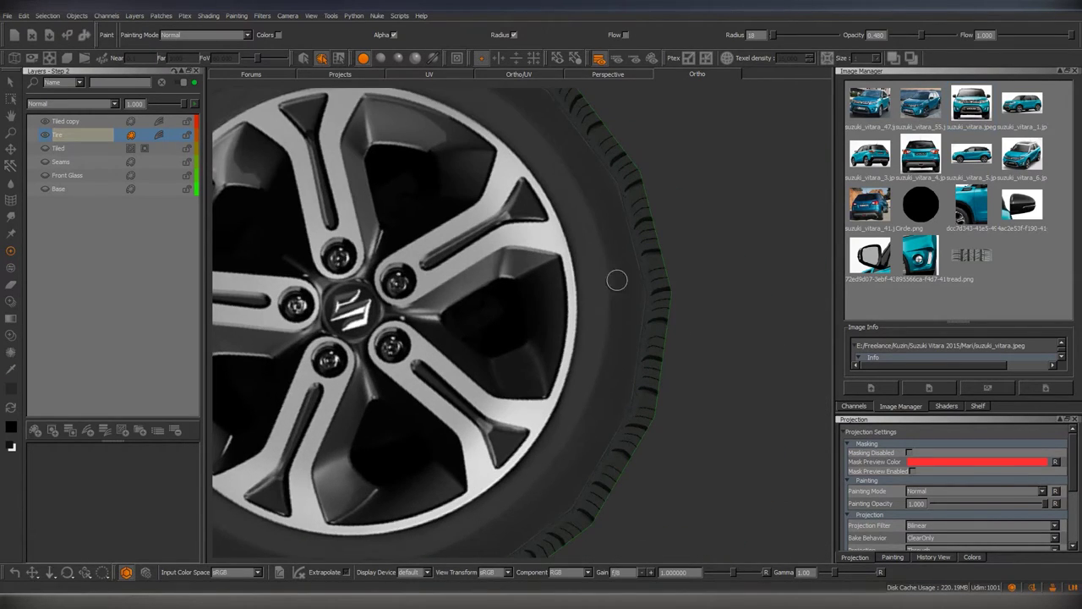
scroll(604, 230, "down", 4)
scroll(605, 294, "up", 4)
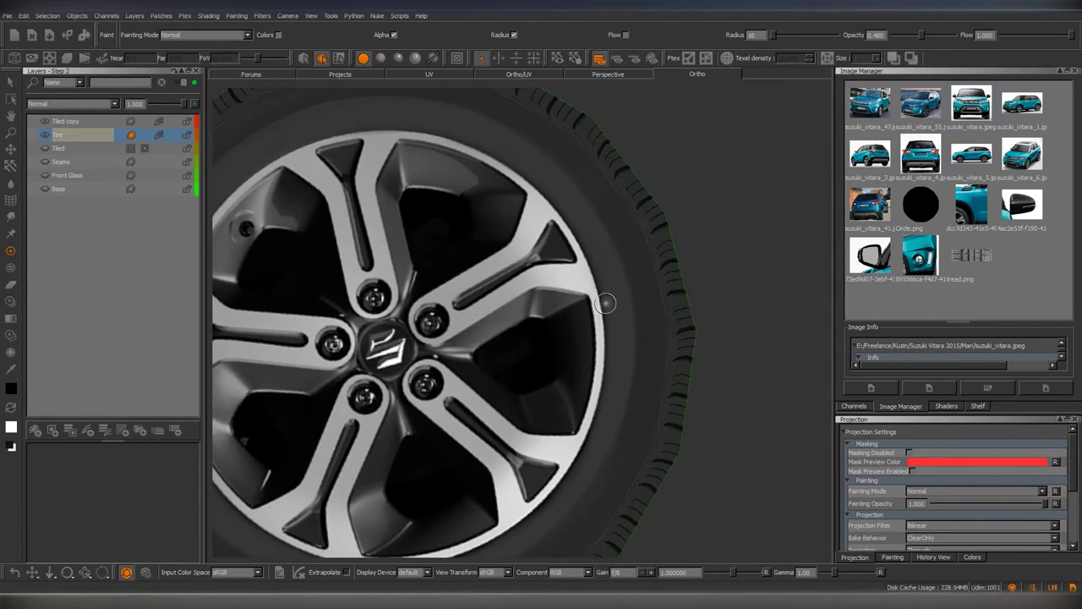
scroll(605, 303, "down", 4)
scroll(634, 320, "up", 2)
scroll(677, 306, "up", 3)
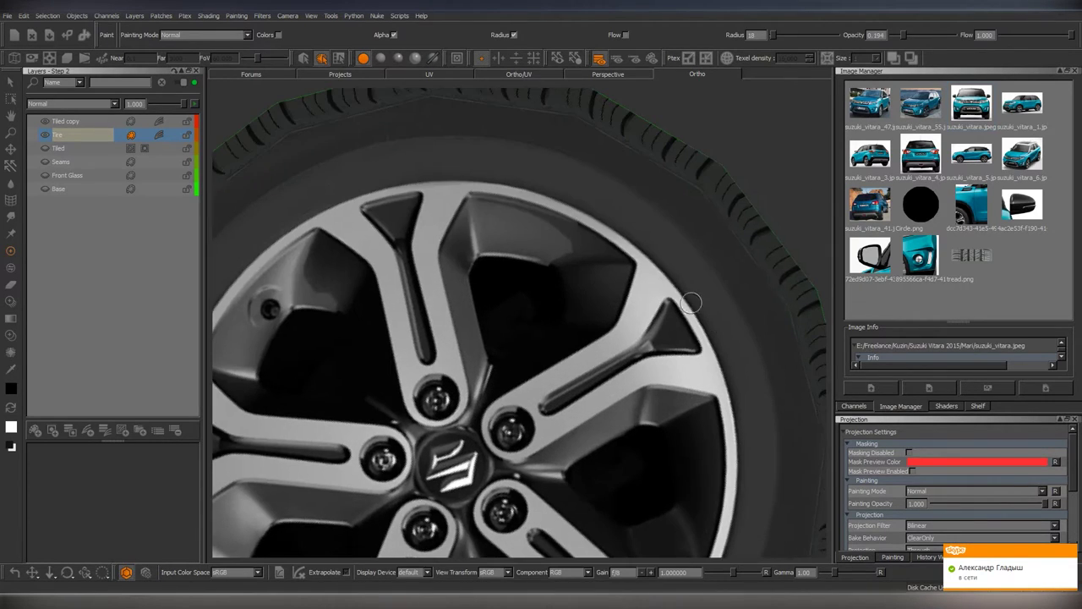
left_click_drag(698, 311, 593, 418, "alt")
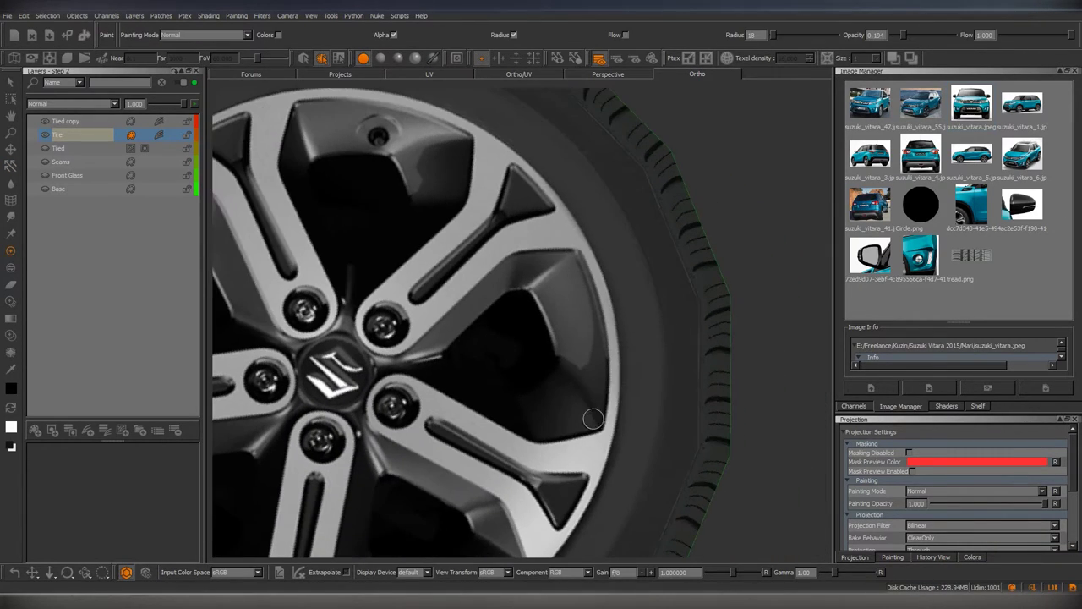
mouse_move(623, 334)
left_mouse_down("alt")
mouse_move(625, 314)
mouse_move(604, 362)
mouse_move(626, 399)
mouse_move(612, 389)
mouse_move(599, 322)
mouse_move(652, 370)
mouse_move(614, 437)
left_mouse_up("alt")
left_click_drag(604, 332, 583, 270, "alt")
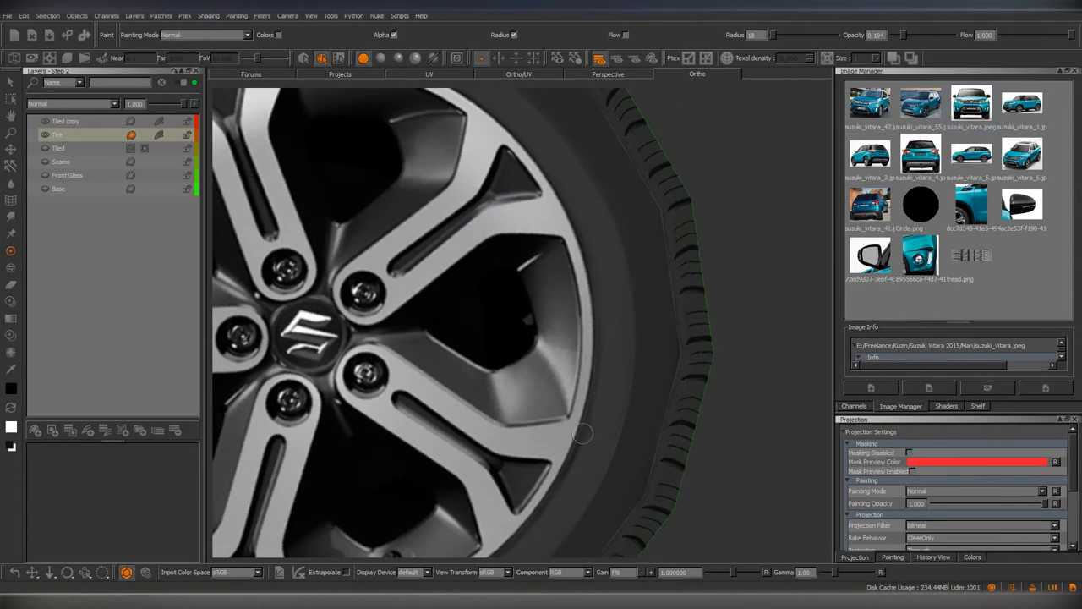
mouse_move(582, 433)
left_mouse_down("alt")
mouse_move(641, 363)
mouse_move(584, 288)
mouse_move(573, 374)
left_mouse_up("alt")
mouse_move(575, 427)
left_mouse_down("alt")
mouse_move(553, 302)
mouse_move(668, 372)
mouse_move(447, 367)
left_mouse_up("alt")
scroll(470, 427, "up", 3)
Soften the tyre tread seam with the Blur tool while orbiting the wheel.
key("b")
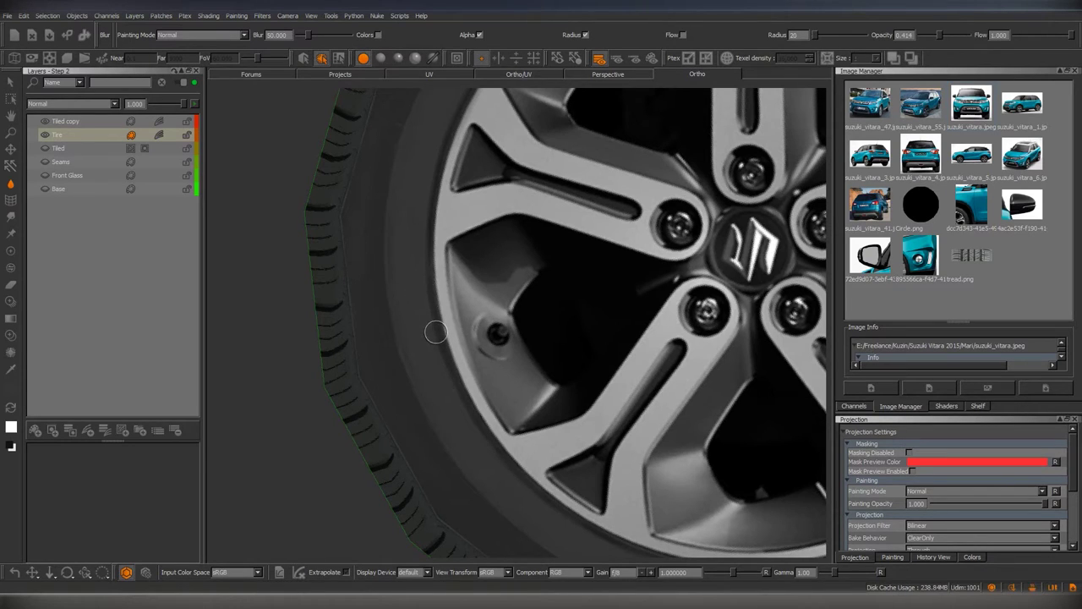
mouse_move(434, 149)
left_mouse_down("alt")
mouse_move(505, 350)
mouse_move(490, 236)
mouse_move(549, 385)
mouse_move(549, 282)
mouse_move(507, 415)
mouse_move(543, 210)
left_mouse_up("alt")
left_click_drag(600, 409, 620, 353, "alt")
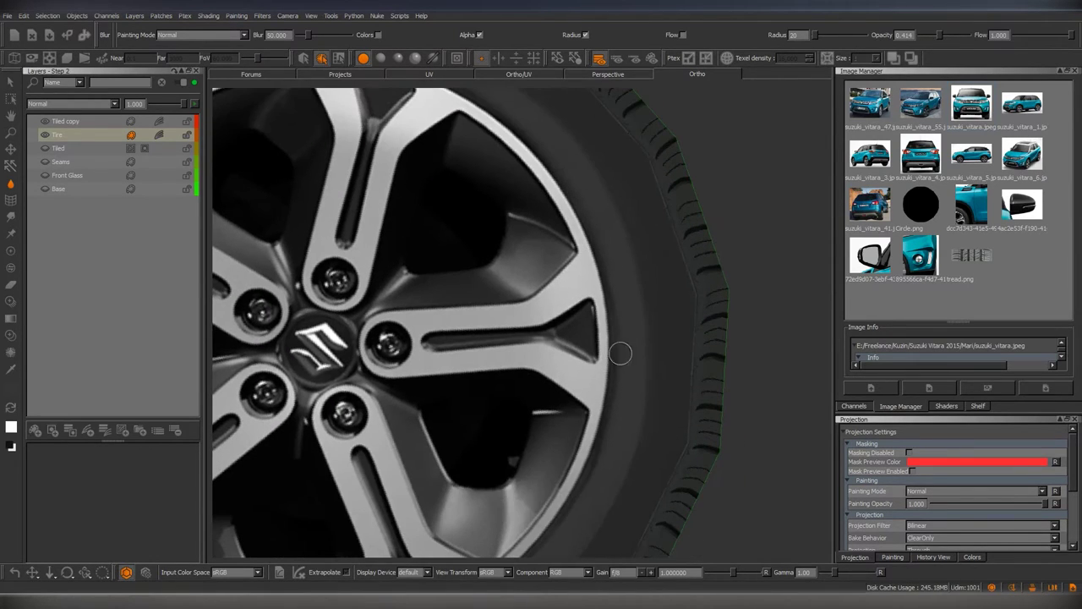
mouse_move(616, 410)
left_mouse_down("alt")
mouse_move(652, 331)
mouse_move(628, 344)
mouse_move(627, 247)
left_mouse_up("alt")
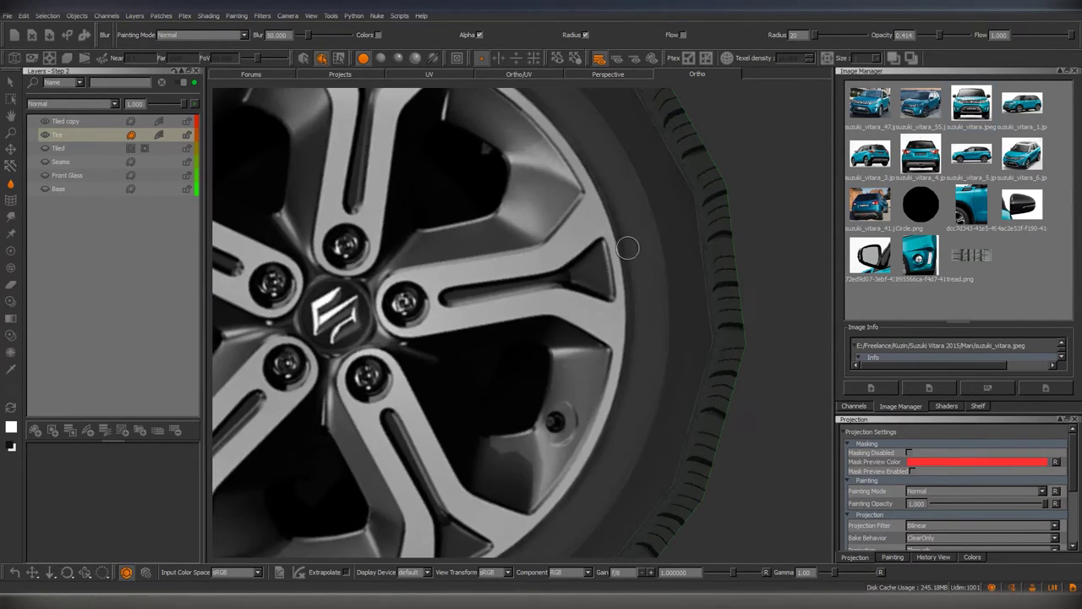
Return to the Paint tool and front-on wheel view, and add a new layer on top.
key("p")
key("h")
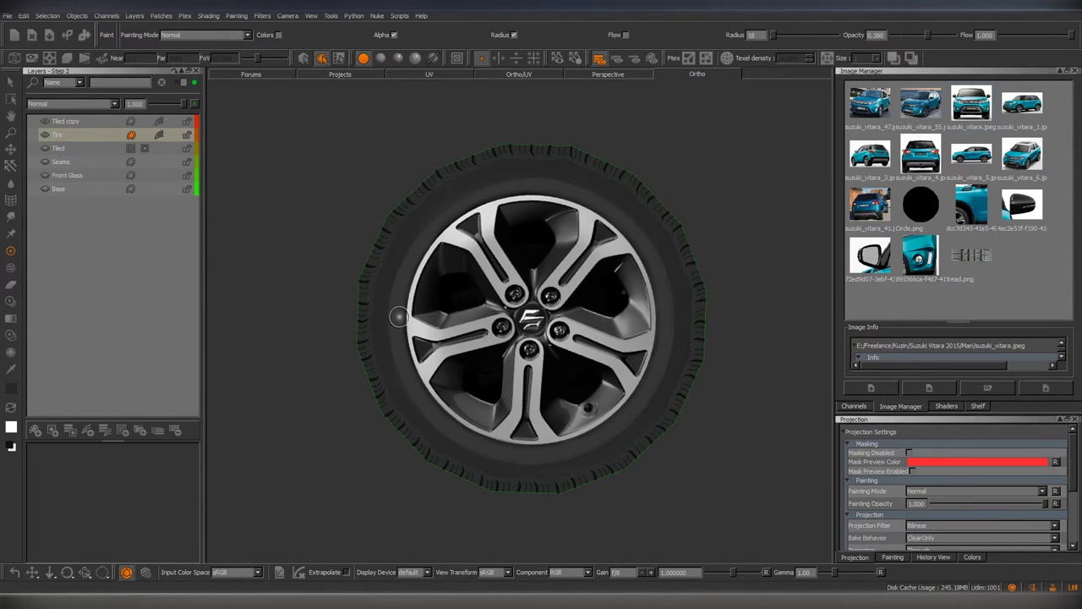
left_click_drag(442, 444, 578, 394, "alt")
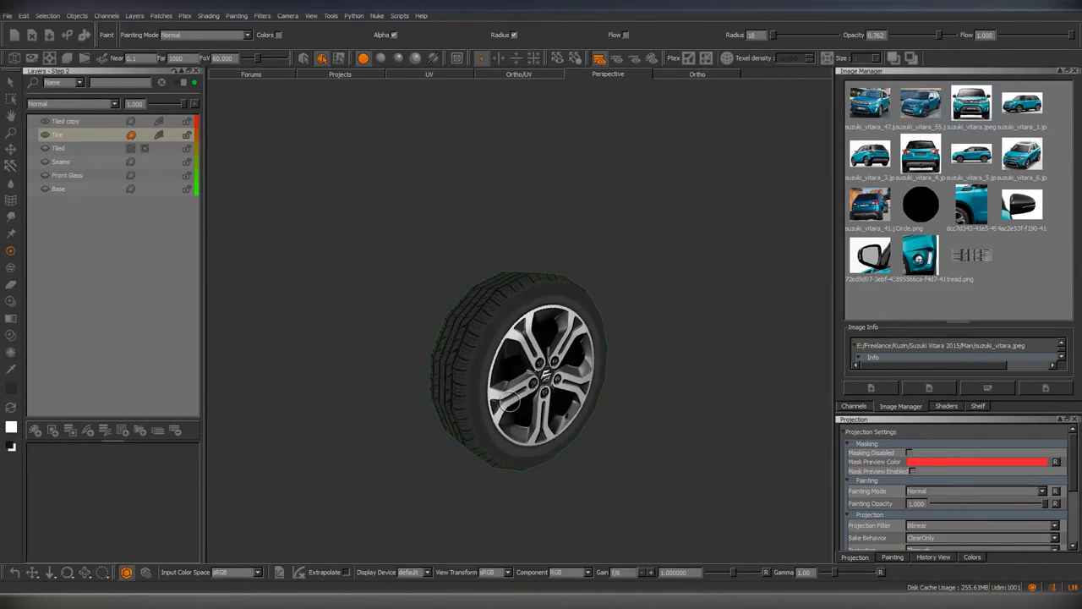
key("h")
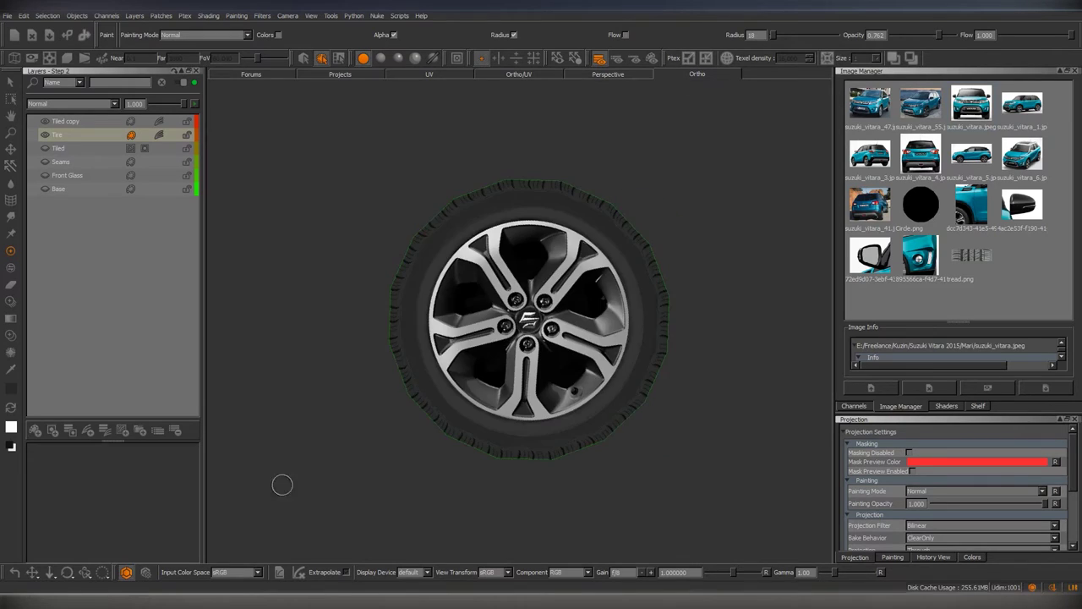
key("ctrl+shift+n")
scroll(280, 483, "up", 5)
middle_click_drag(360, 496, 505, 460, "alt")
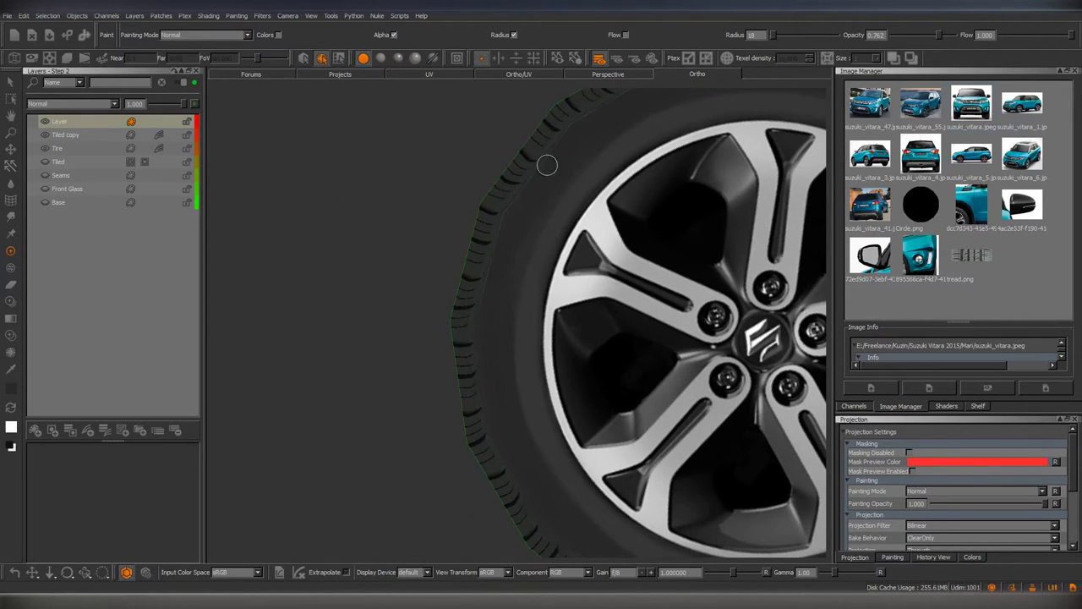
Orbit around the tyre edge, then return to Perspective with the whole car shown.
middle_click_drag(488, 279, 543, 369, "alt")
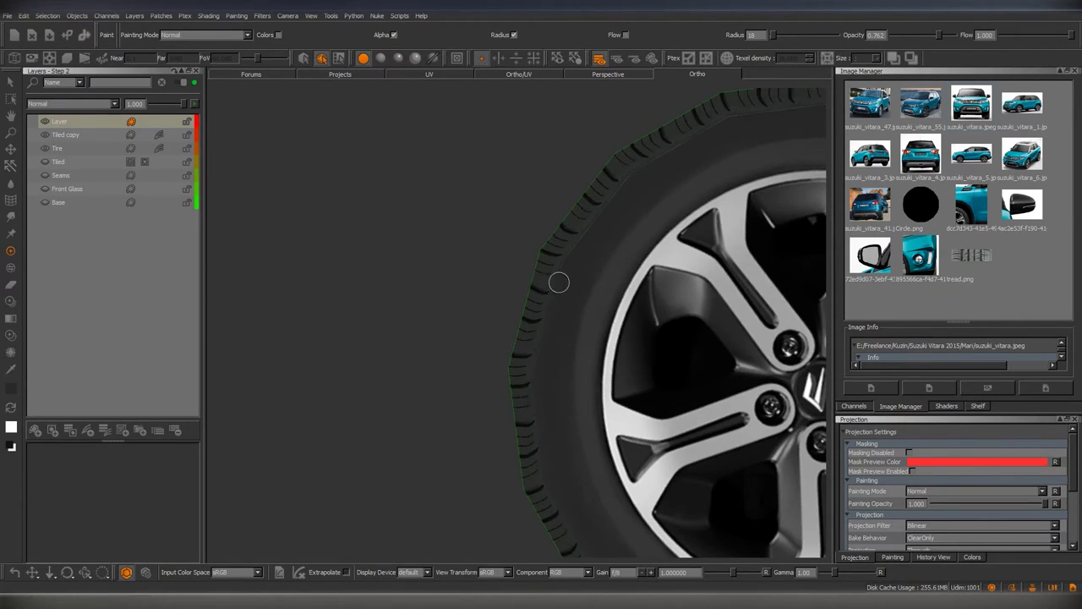
mouse_move(559, 282)
left_mouse_down("alt")
mouse_move(597, 367)
mouse_move(554, 273)
left_mouse_up("alt")
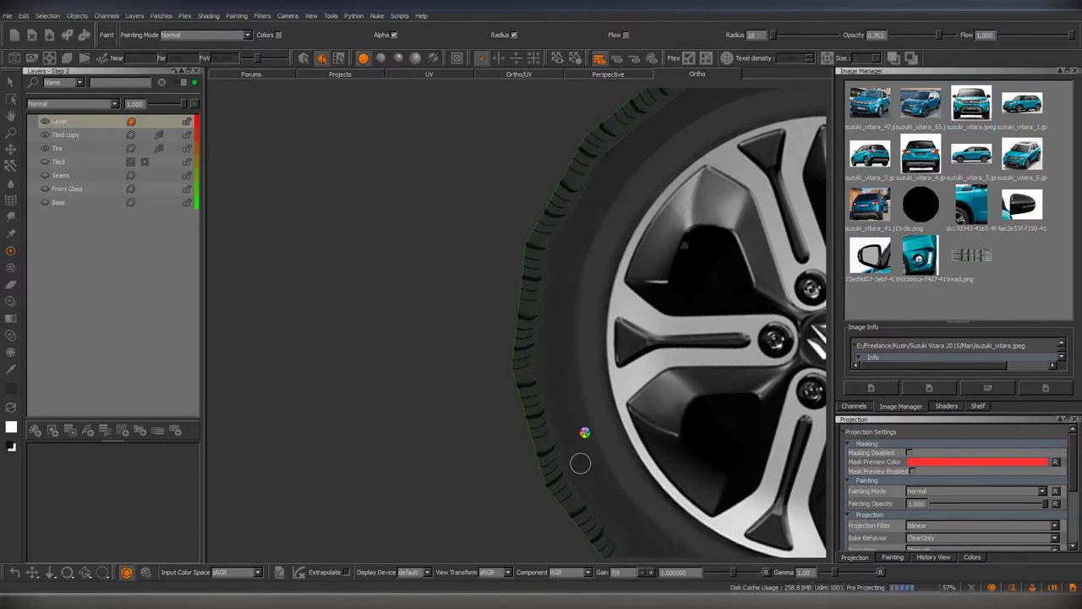
mouse_move(580, 463)
left_mouse_down("alt")
mouse_move(648, 273)
mouse_move(597, 394)
mouse_move(631, 375)
mouse_move(611, 325)
left_mouse_up("alt")
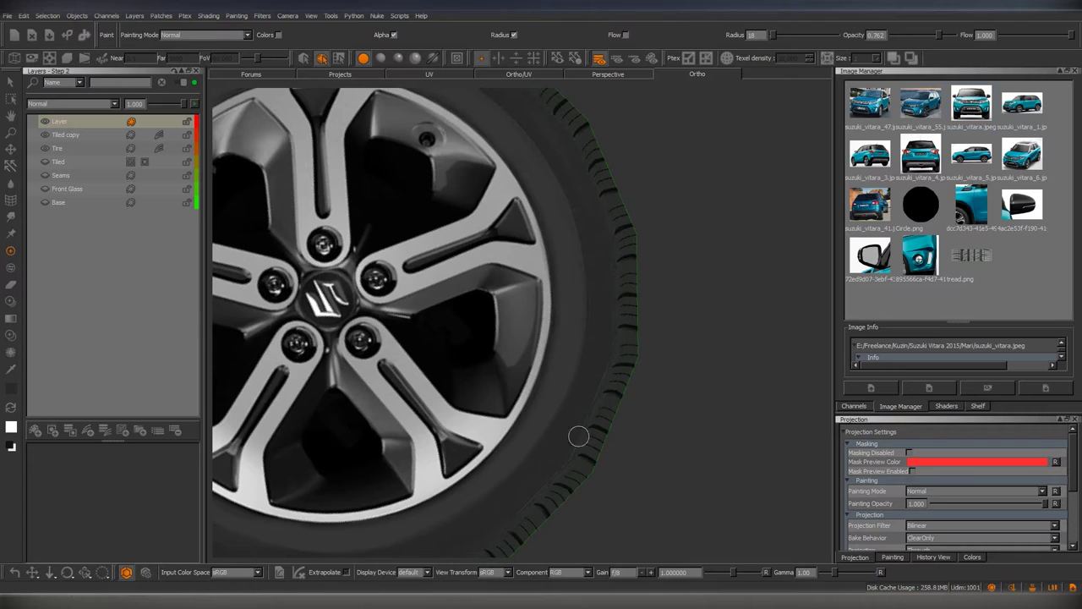
left_click_drag(578, 435, 563, 242, "alt")
right_click_drag(563, 242, 515, 374, "alt")
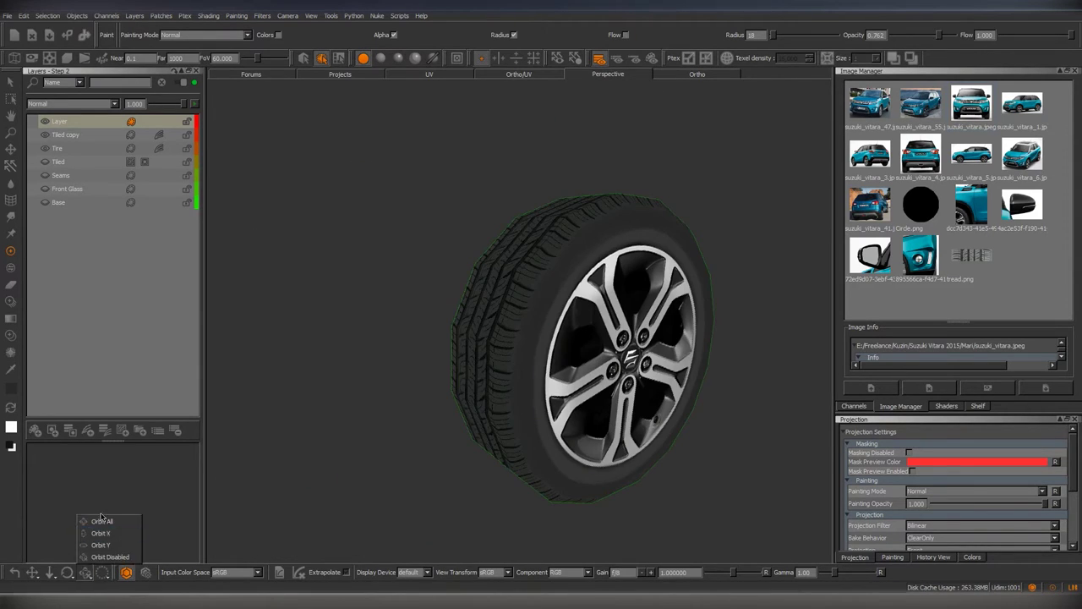
left_click(102, 521)
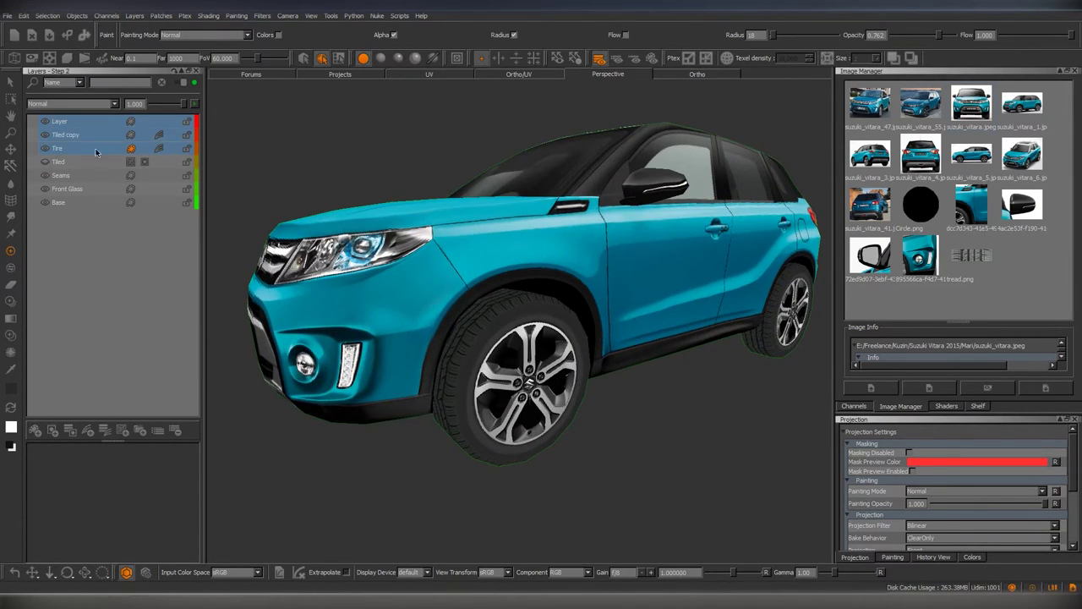
Group the Layer, Tiled copy and Tire layers, then inspect the tyre tread from several angles.
right_click(98, 124)
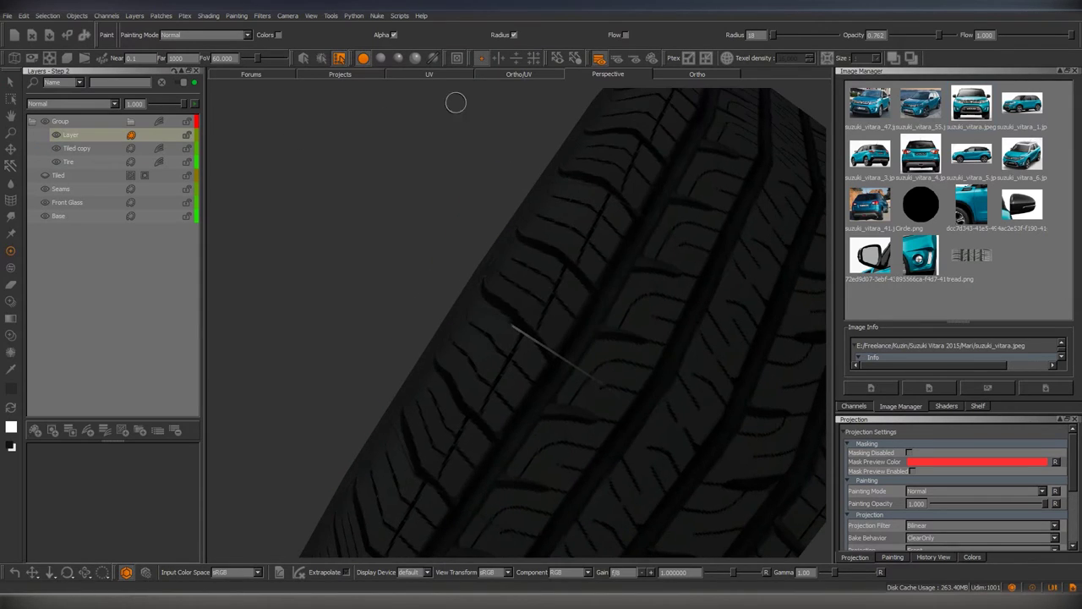
left_click_drag(456, 102, 529, 339, "alt")
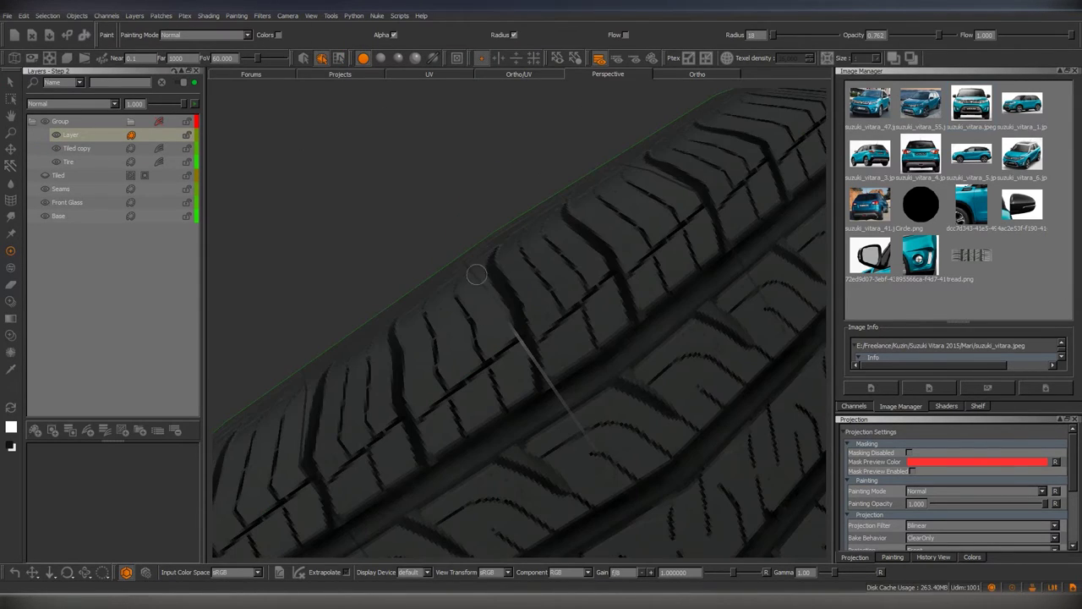
mouse_move(611, 381)
left_mouse_down("alt")
mouse_move(561, 369)
mouse_move(541, 344)
left_mouse_up("alt")
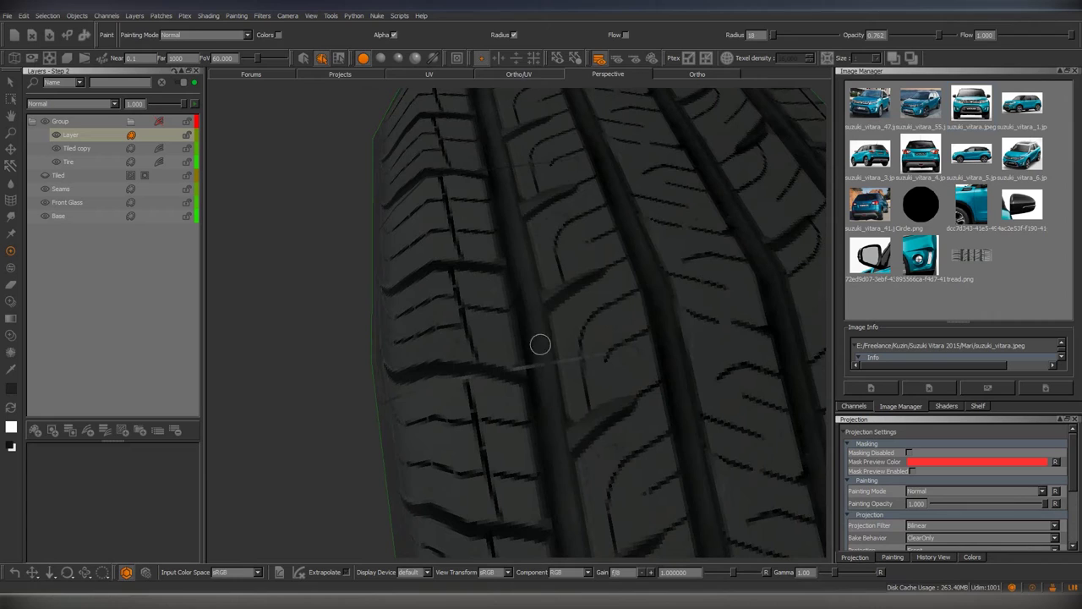
scroll(554, 446, "down", 5)
mouse_move(549, 438)
left_mouse_down("alt")
mouse_move(537, 447)
mouse_move(595, 314)
mouse_move(573, 344)
mouse_move(527, 346)
mouse_move(597, 343)
mouse_move(589, 314)
mouse_move(592, 362)
left_mouse_up("alt")
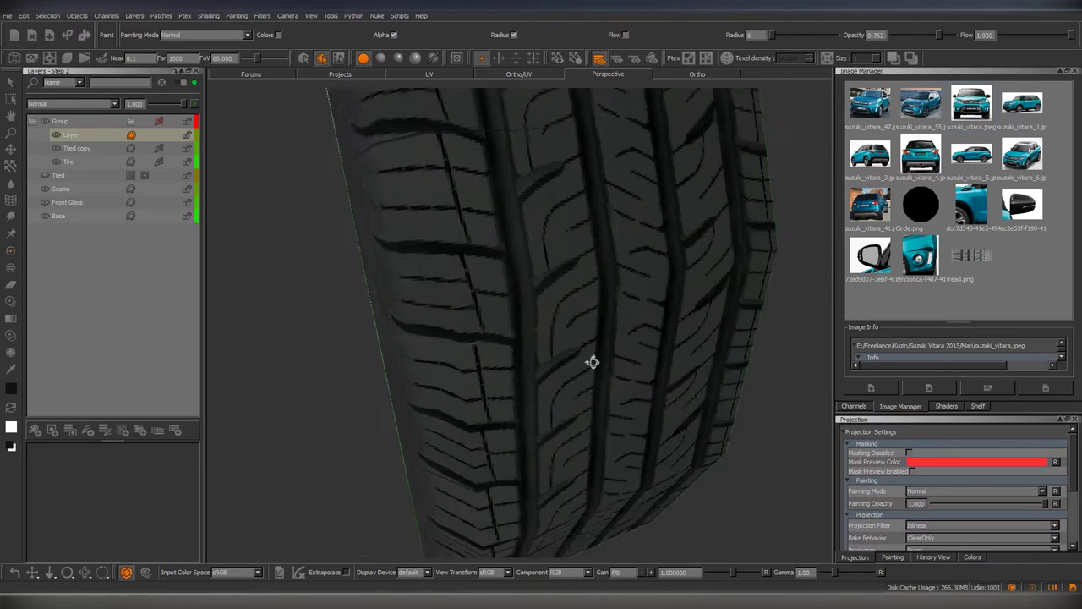
scroll(519, 343, "down", 5)
left_click_drag(519, 343, 701, 330, "alt")
left_click(697, 74)
Add a black procedural Color layer for the windows and return to the Perspective view.
left_click(53, 430)
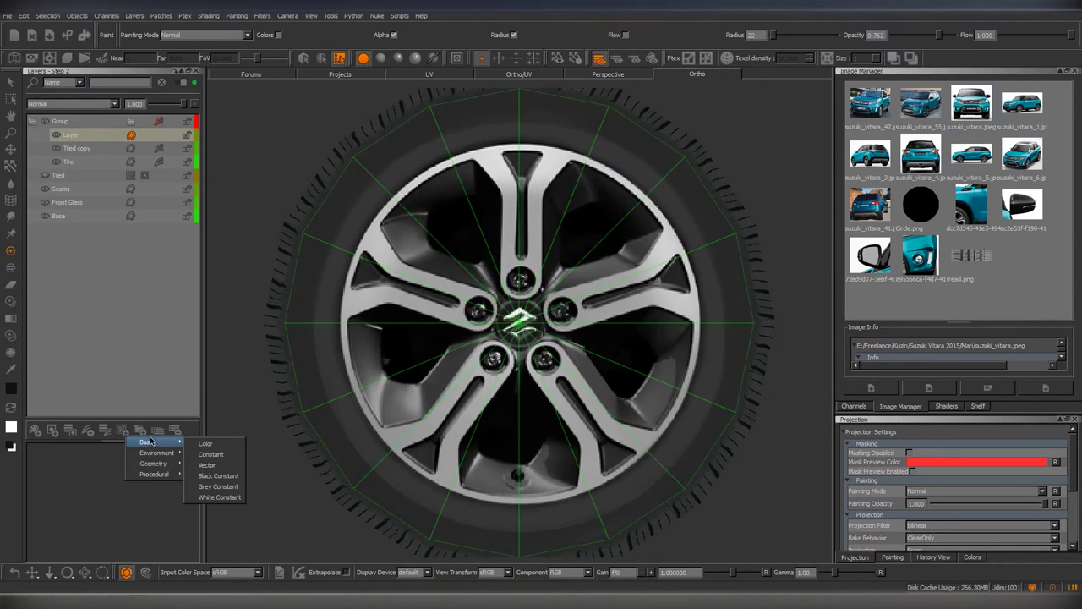
left_click(148, 443)
key("p")
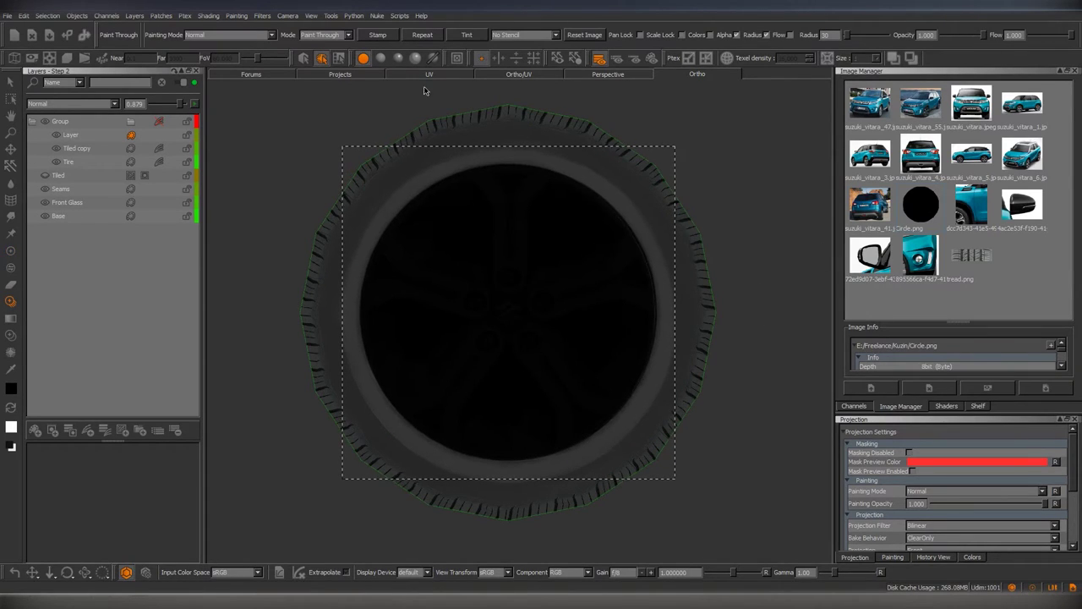
left_click(608, 73)
left_click(165, 135)
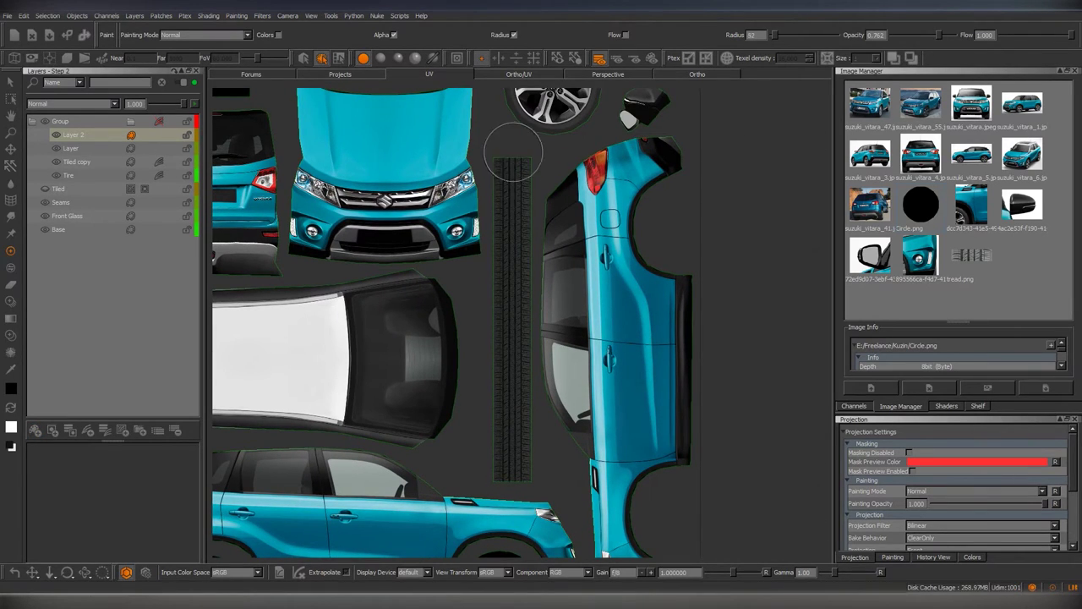
key("s")
key("p")
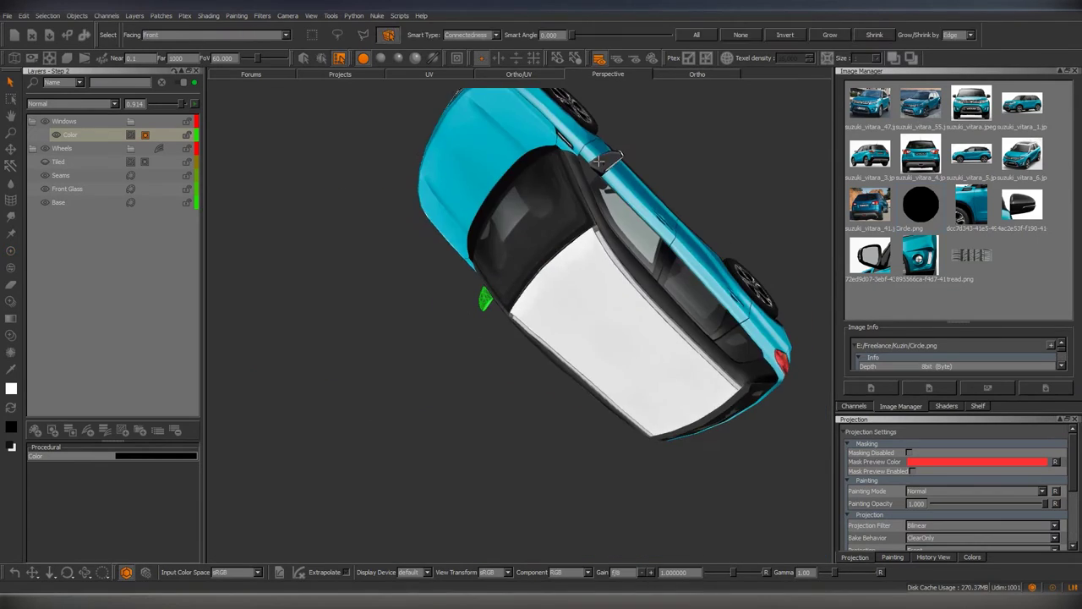
Paint black over the front side window, including its edges and lower corner.
left_click(97, 533)
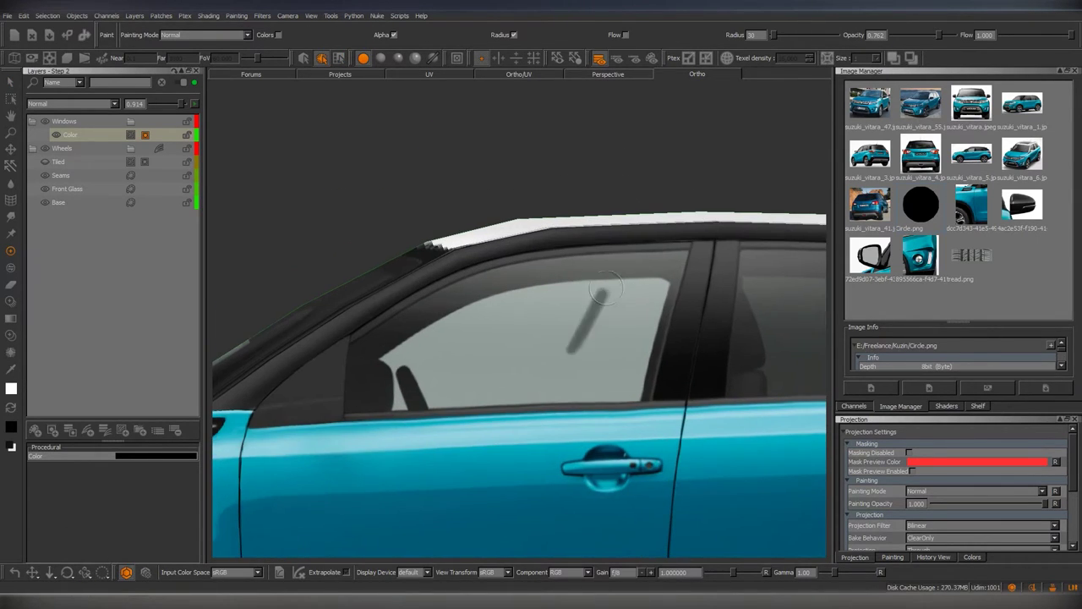
mouse_move(592, 292)
left_mouse_down()
mouse_move(583, 328)
mouse_move(483, 333)
mouse_move(646, 267)
left_mouse_up()
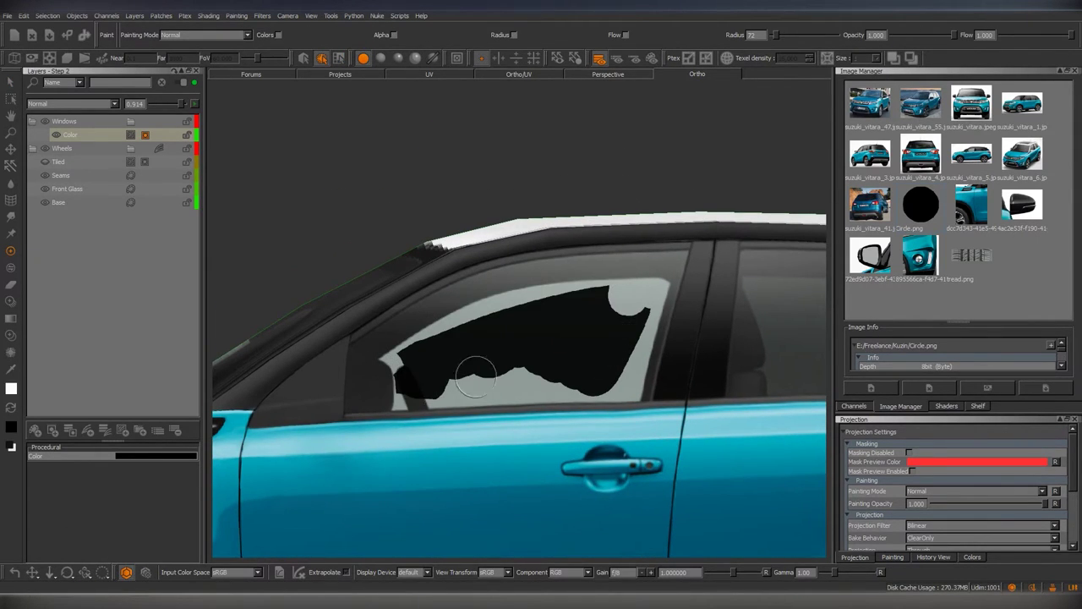
left_click_drag(475, 376, 647, 324)
mouse_move(638, 328)
middle_mouse_down()
mouse_move(530, 363)
mouse_move(508, 389)
middle_mouse_up()
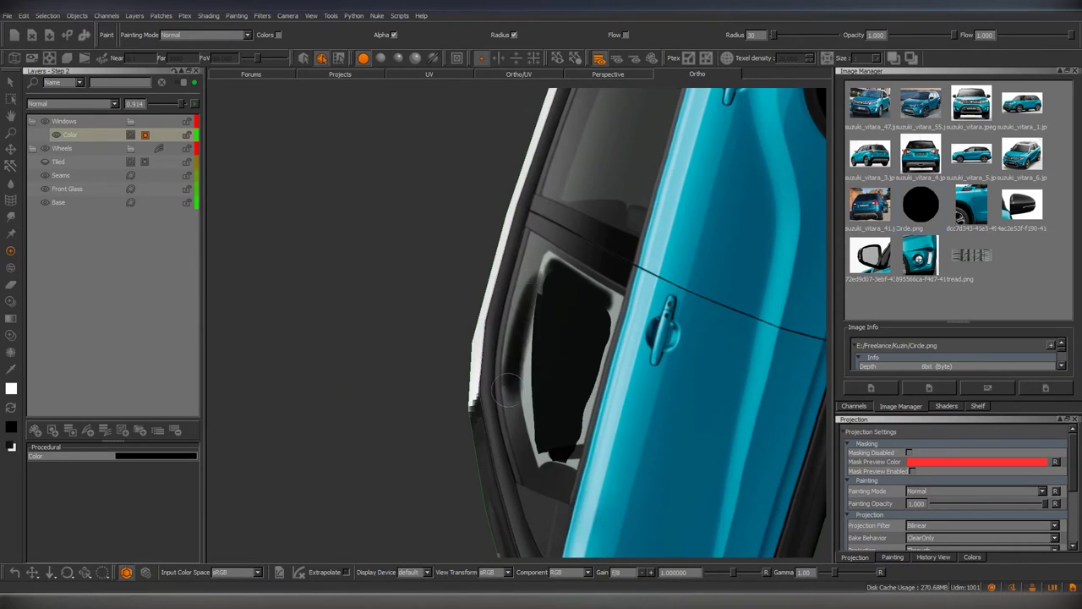
middle_click_drag(565, 420, 530, 353)
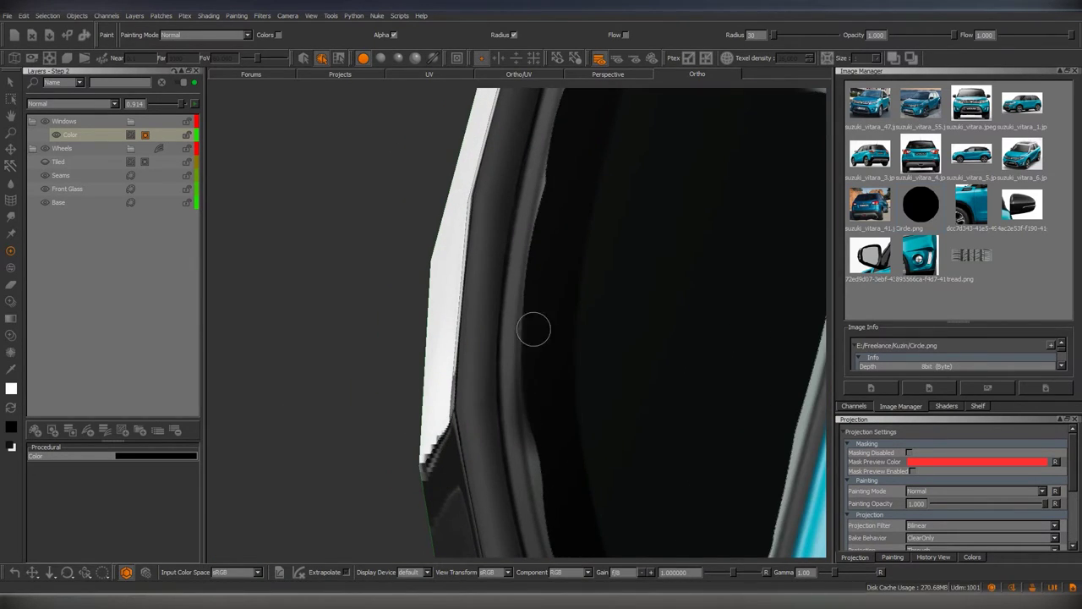
middle_click_drag(535, 403, 556, 425)
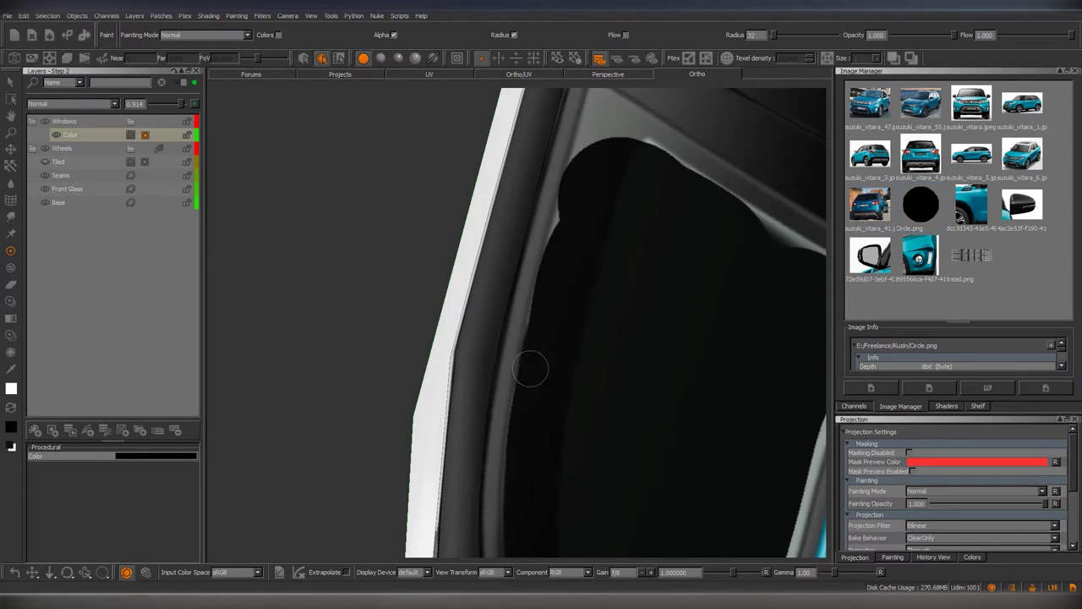
middle_click_drag(530, 369, 507, 304)
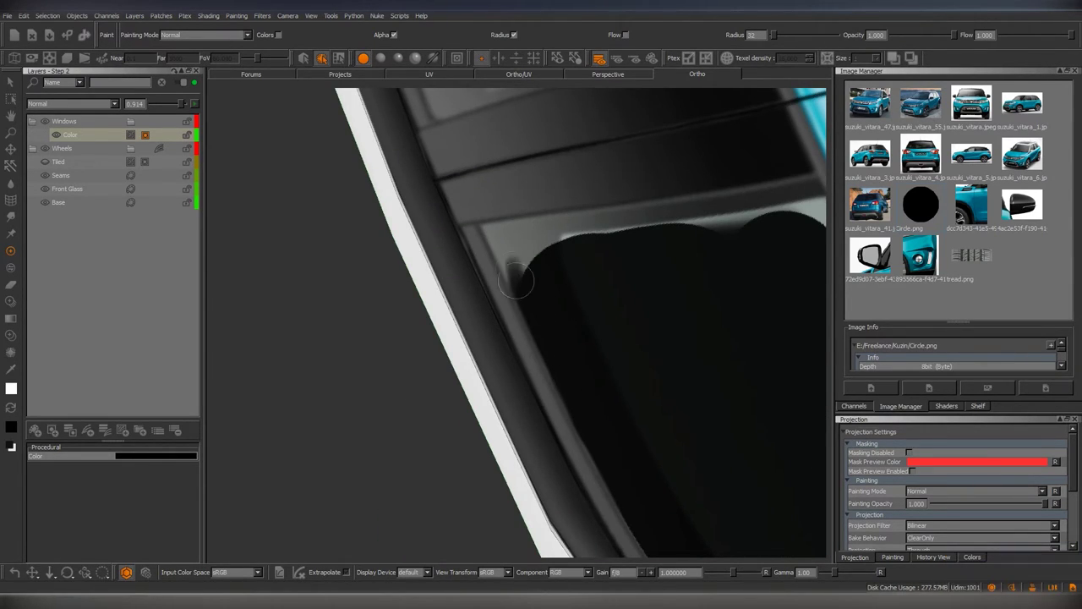
mouse_move(520, 266)
middle_mouse_down()
mouse_move(551, 378)
mouse_move(584, 327)
mouse_move(541, 280)
middle_mouse_up()
middle_click_drag(532, 316, 523, 167)
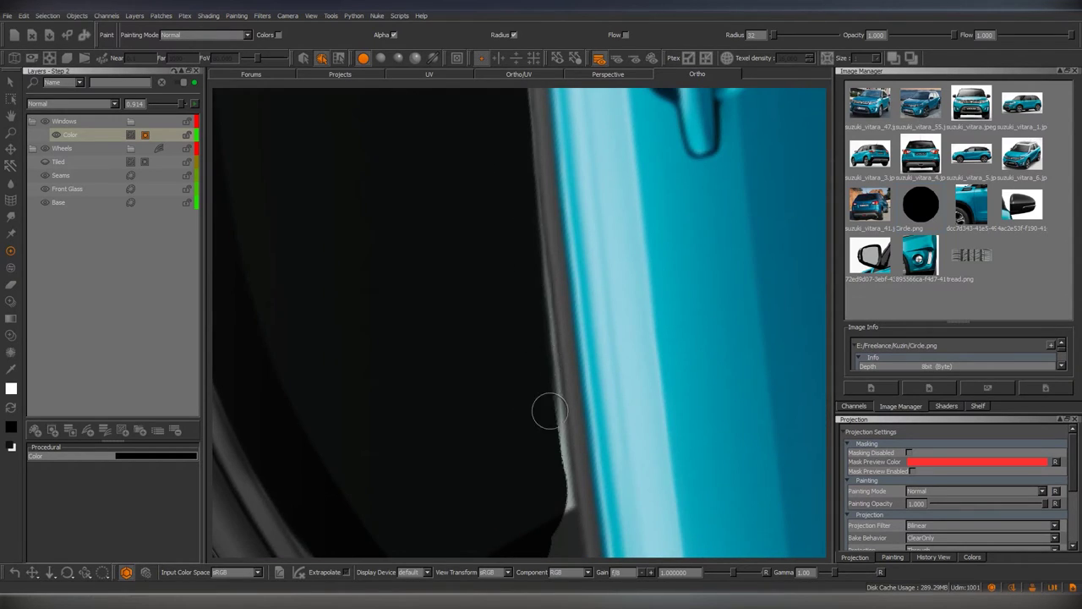
middle_click_drag(549, 366, 507, 342)
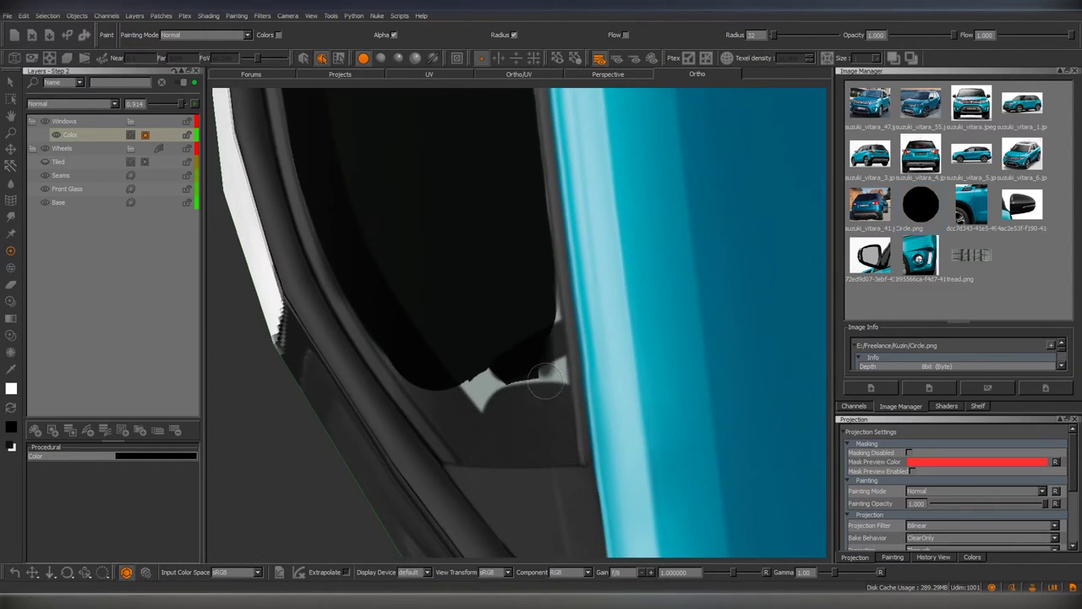
left_click_drag(508, 398, 469, 423)
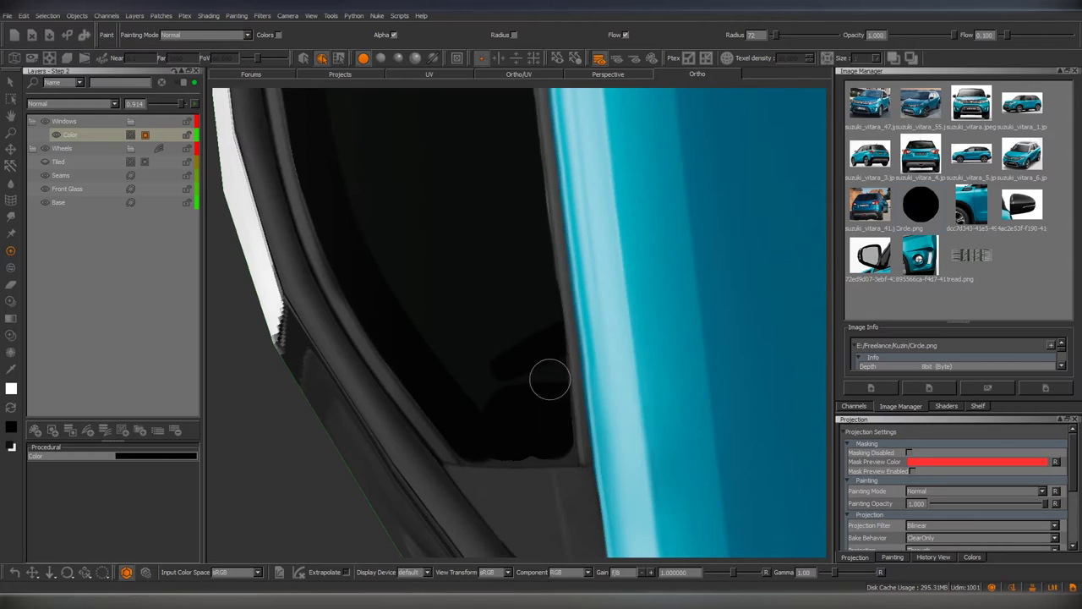
Orbit around the painted window to check it, then view the whole car in perspective.
middle_click_drag(550, 411, 544, 437)
mouse_move(523, 231)
middle_mouse_down()
mouse_move(507, 295)
mouse_move(427, 367)
middle_mouse_up()
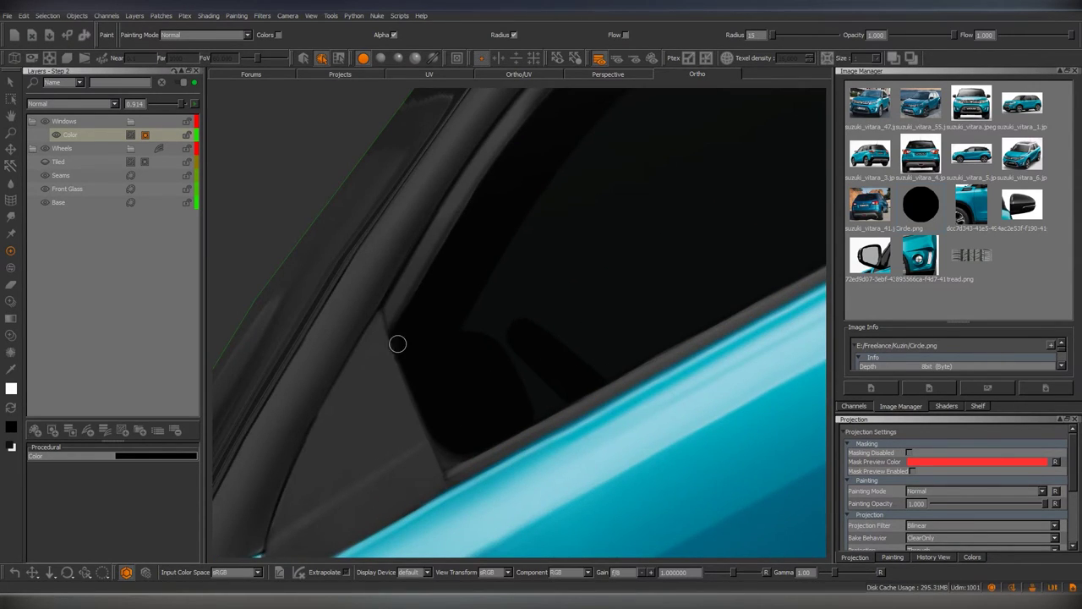
mouse_move(400, 330)
middle_mouse_down()
mouse_move(534, 346)
mouse_move(512, 341)
mouse_move(479, 252)
mouse_move(515, 316)
mouse_move(498, 333)
mouse_move(553, 335)
mouse_move(513, 326)
mouse_move(493, 204)
middle_mouse_up()
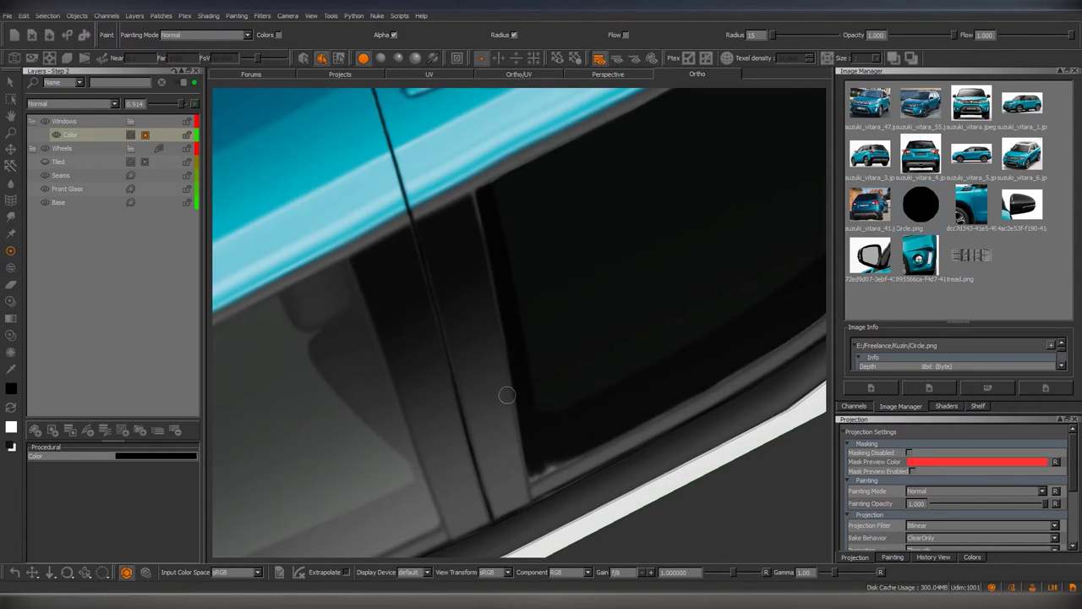
mouse_move(507, 395)
middle_mouse_down()
mouse_move(614, 295)
mouse_move(480, 330)
middle_mouse_up()
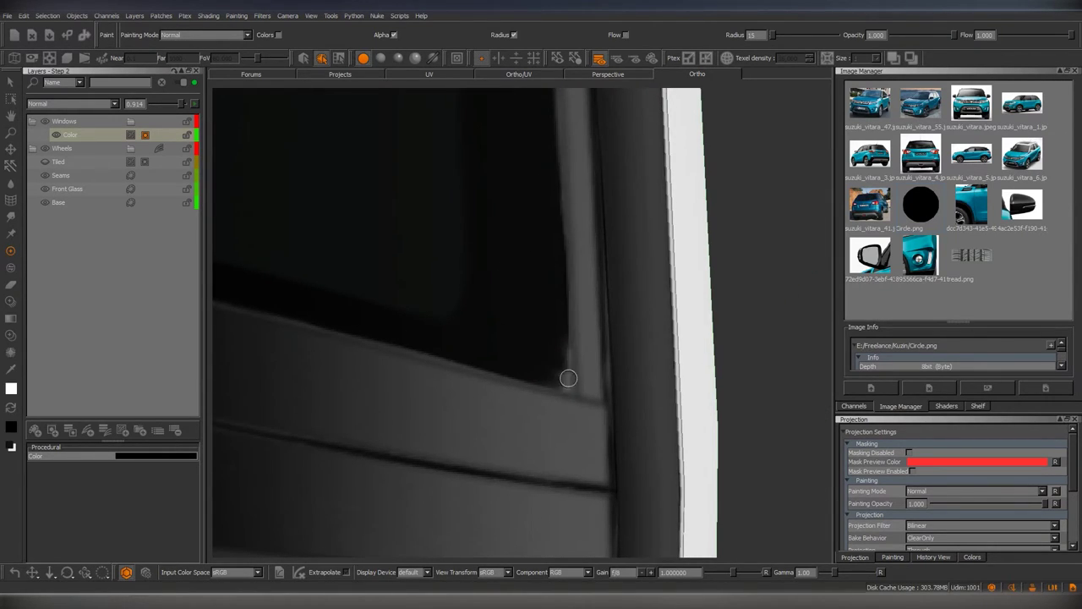
middle_click_drag(555, 372, 638, 80)
left_click(636, 76)
middle_click_drag(666, 318, 548, 393)
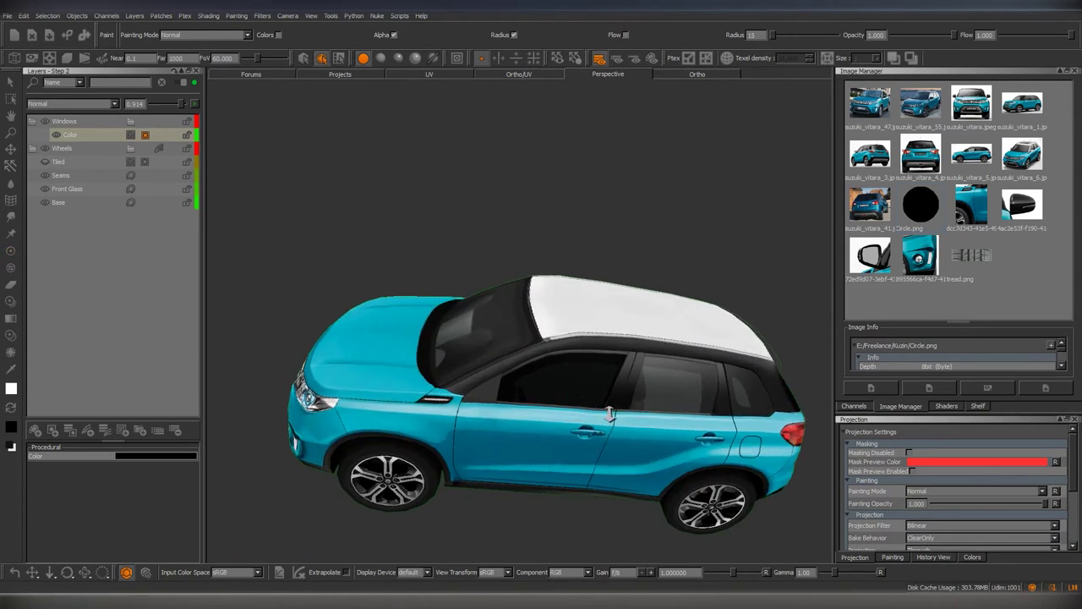
scroll(547, 392, "up", 3)
scroll(547, 392, "down", 3)
Duplicate the window Color layer to create a Color copy layer.
scroll(547, 392, "up", 1)
left_click(123, 431)
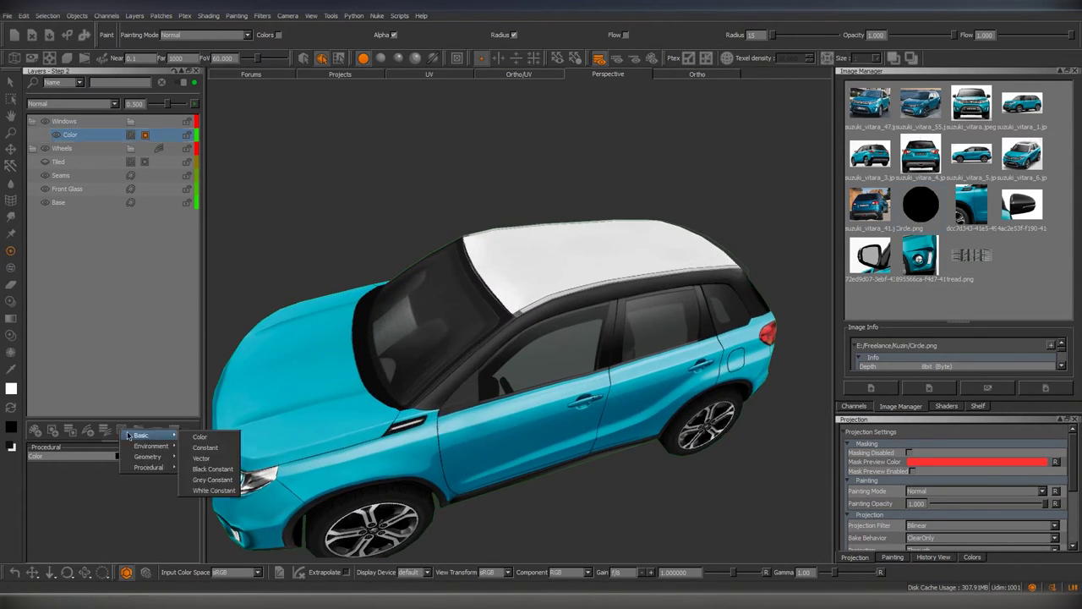
left_click(203, 440)
Orbit around the windshield, roof, dark pillar and mirror, undoing a stray paint stroke.
scroll(511, 349, "up", 5)
mouse_move(512, 348)
middle_mouse_down()
mouse_move(499, 339)
mouse_move(514, 329)
middle_mouse_up()
key("ctrl+z")
scroll(514, 330, "down", 3)
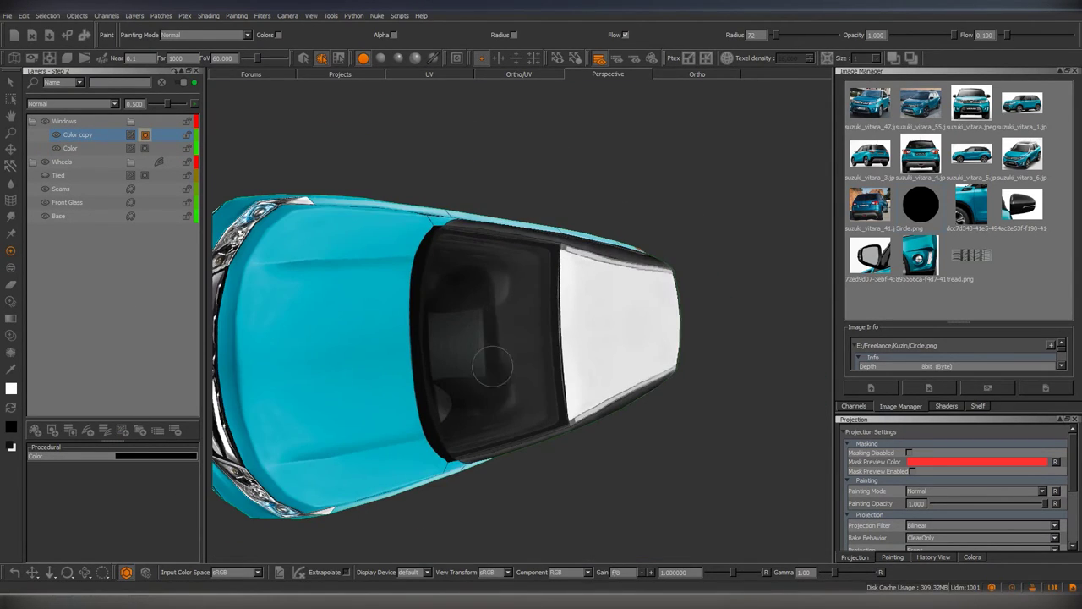
mouse_move(452, 375)
middle_mouse_down()
mouse_move(529, 361)
mouse_move(515, 443)
mouse_move(483, 327)
mouse_move(527, 466)
mouse_move(505, 361)
mouse_move(550, 248)
mouse_move(527, 346)
mouse_move(535, 333)
mouse_move(525, 330)
middle_mouse_up()
key("t")
key("p")
mouse_move(588, 299)
middle_mouse_down()
mouse_move(575, 356)
mouse_move(546, 358)
mouse_move(560, 358)
mouse_move(555, 258)
middle_mouse_up()
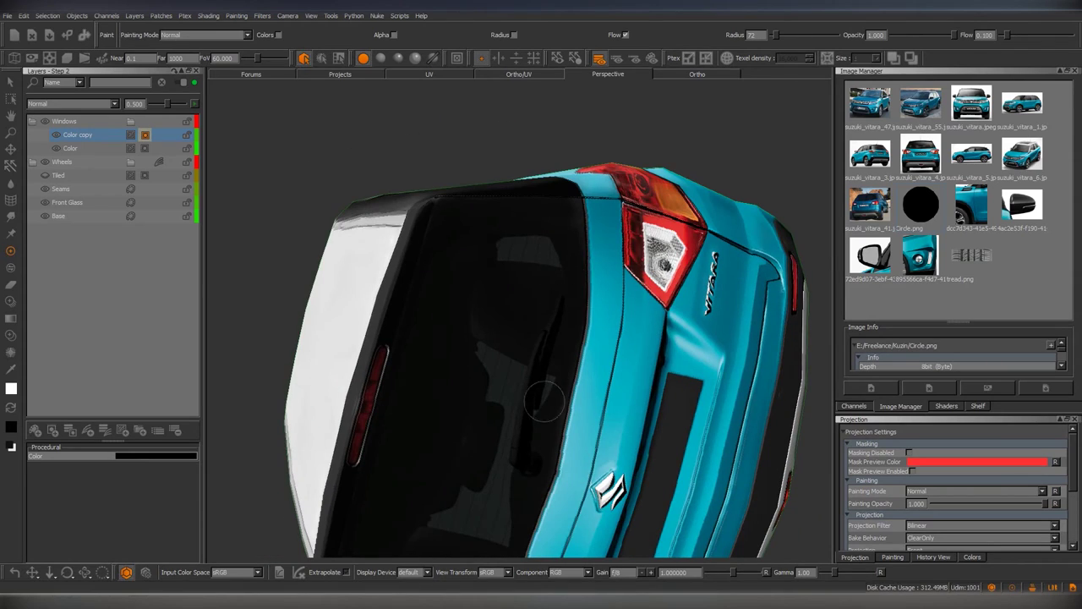
mouse_move(544, 400)
middle_mouse_down()
mouse_move(573, 399)
mouse_move(580, 338)
mouse_move(561, 350)
mouse_move(565, 388)
mouse_move(526, 365)
middle_mouse_up()
middle_click_drag(452, 434, 442, 295)
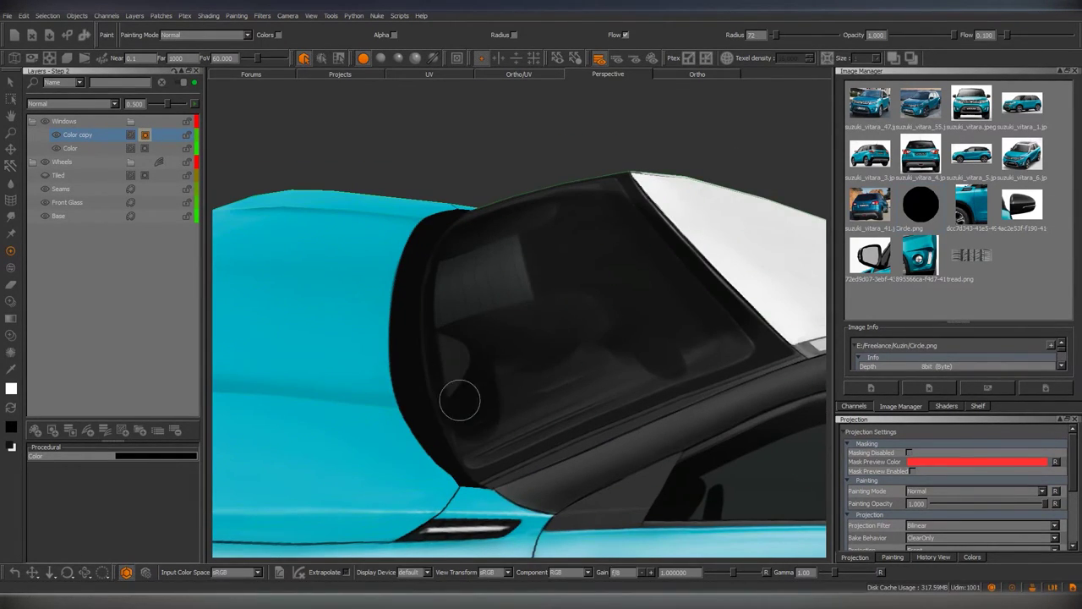
mouse_move(459, 401)
middle_mouse_down()
mouse_move(652, 253)
mouse_move(550, 281)
middle_mouse_up()
mouse_move(548, 338)
middle_mouse_down()
mouse_move(572, 302)
mouse_move(556, 381)
mouse_move(592, 375)
mouse_move(492, 323)
mouse_move(553, 406)
mouse_move(515, 398)
mouse_move(466, 312)
mouse_move(515, 430)
middle_mouse_up()
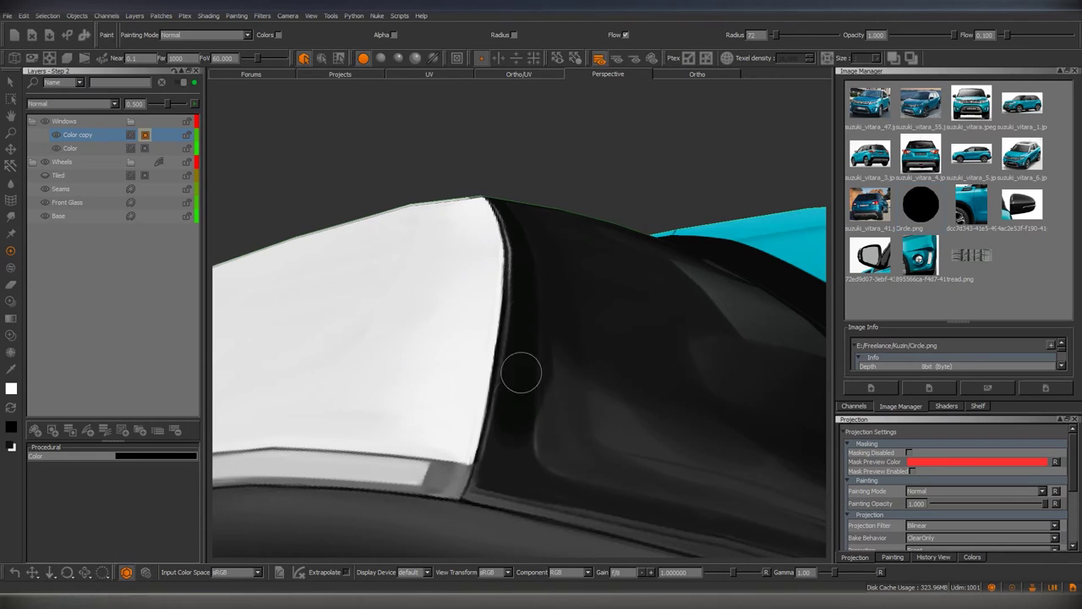
middle_click_drag(565, 407, 530, 233)
mouse_move(555, 423)
middle_mouse_down()
mouse_move(572, 305)
mouse_move(558, 346)
mouse_move(500, 288)
mouse_move(532, 231)
mouse_move(512, 394)
mouse_move(616, 443)
mouse_move(502, 449)
mouse_move(518, 337)
mouse_move(525, 370)
mouse_move(590, 225)
mouse_move(431, 422)
mouse_move(543, 437)
mouse_move(560, 289)
mouse_move(437, 256)
mouse_move(507, 416)
mouse_move(524, 259)
mouse_move(512, 294)
middle_mouse_up()
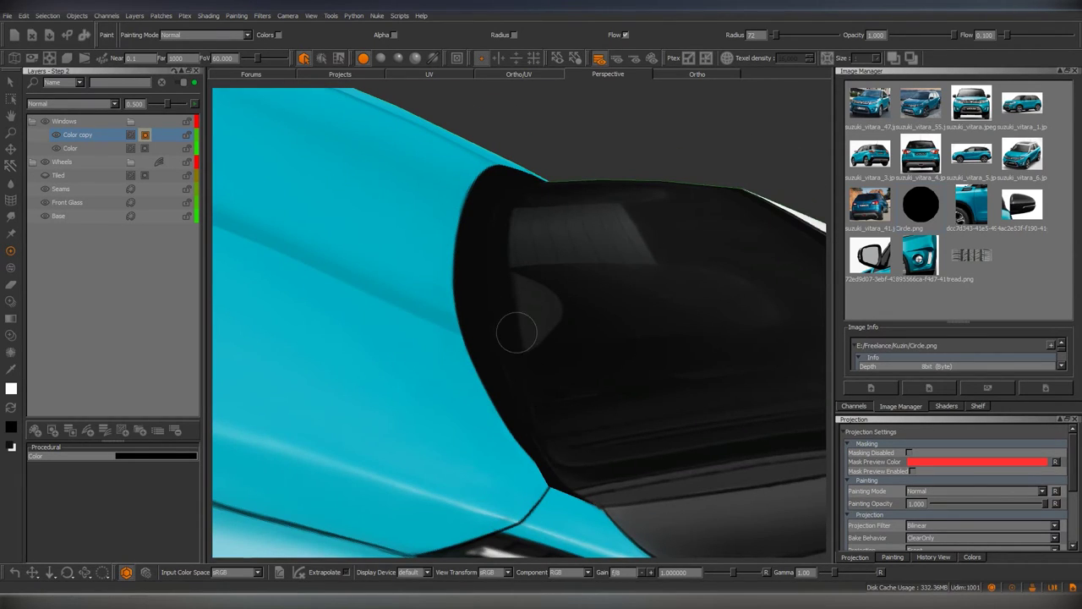
mouse_move(516, 333)
middle_mouse_down()
mouse_move(636, 331)
mouse_move(452, 372)
middle_mouse_up()
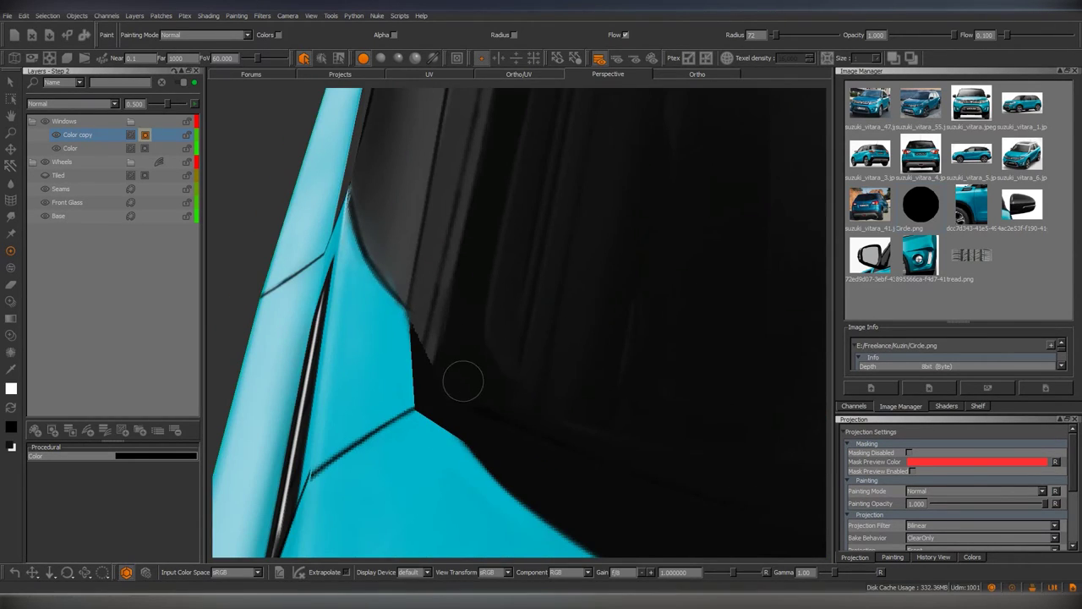
In orthographic side view, paint darker strokes across the door and rear windows, then return to perspective.
key("KP_3")
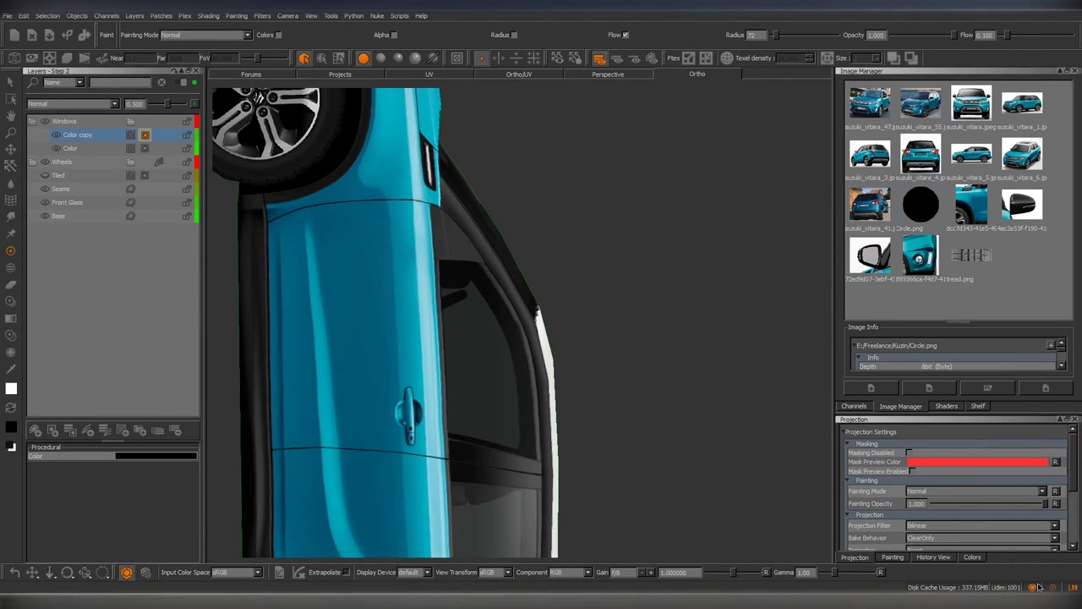
scroll(536, 316, "up", 3)
scroll(496, 411, "up", 2)
scroll(480, 279, "up", 1)
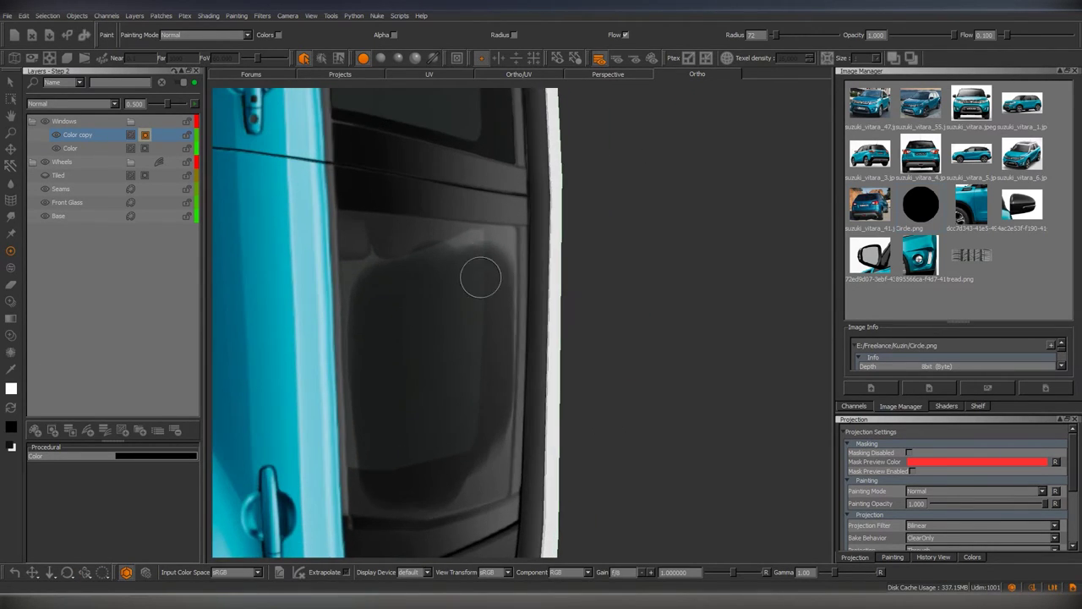
left_click_drag(493, 318, 371, 355)
mouse_move(373, 482)
left_mouse_down("alt")
mouse_move(682, 301)
mouse_move(540, 254)
left_mouse_up("alt")
scroll(638, 329, "up", 2)
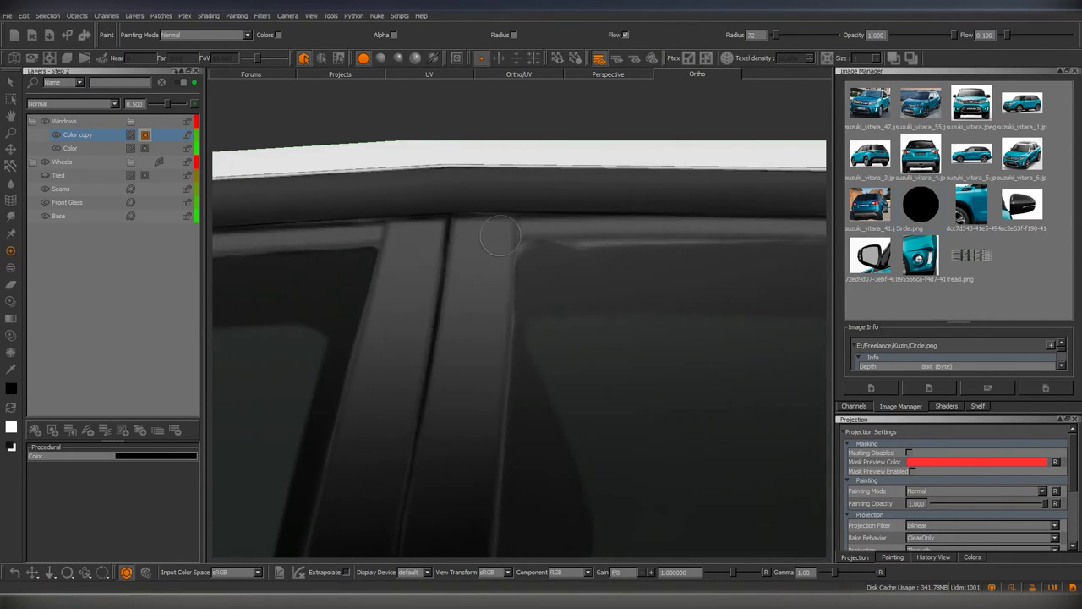
mouse_move(638, 329)
left_mouse_down("alt")
mouse_move(554, 201)
mouse_move(541, 322)
left_mouse_up("alt")
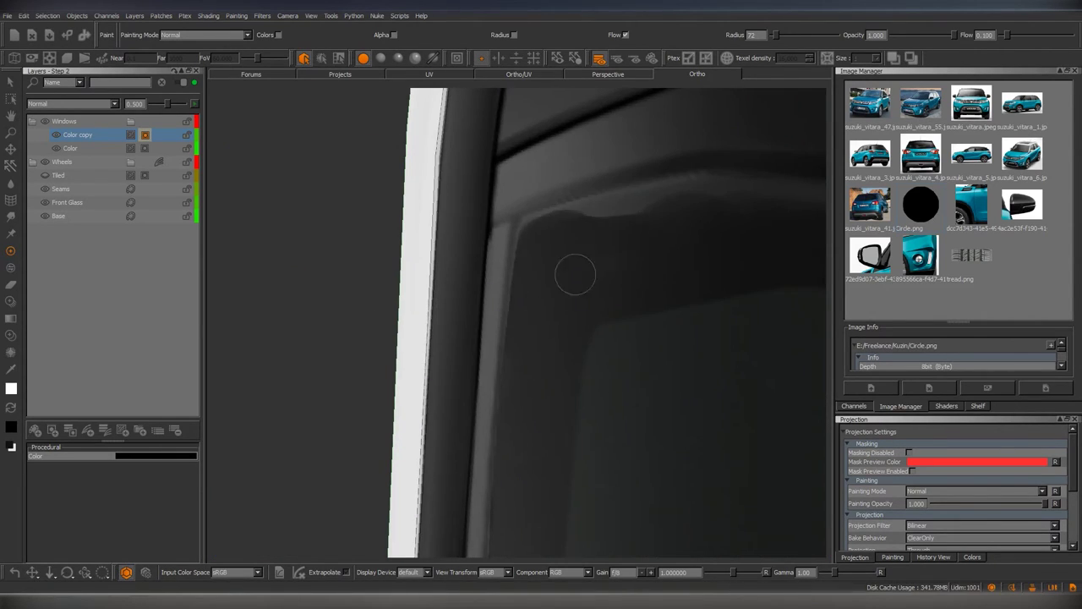
left_click_drag(573, 273, 559, 273, "alt")
middle_click_drag(587, 239, 598, 290)
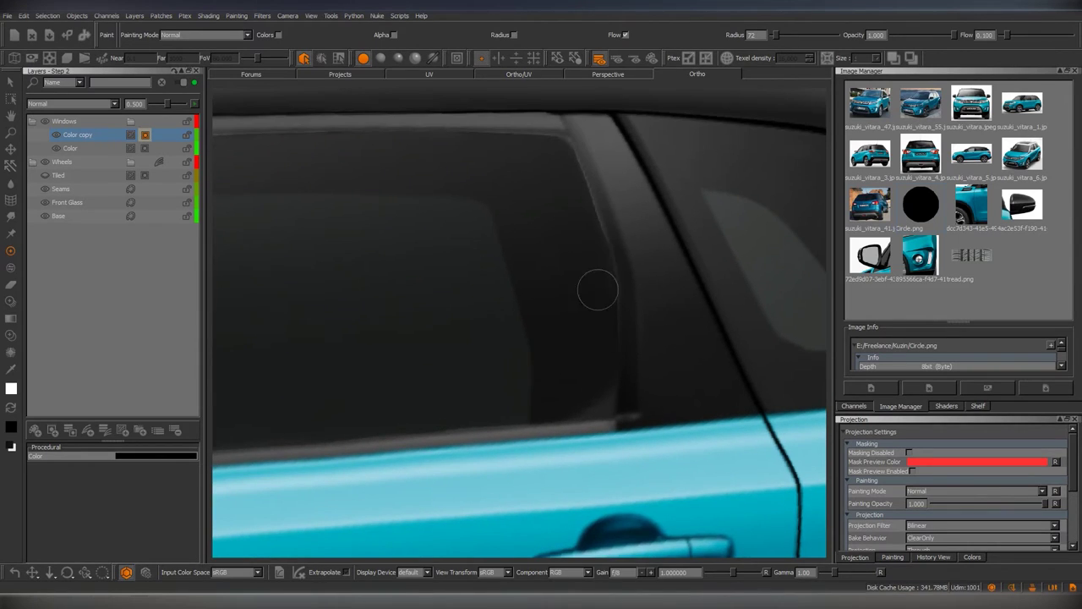
middle_click_drag(630, 345, 684, 380)
left_click_drag(685, 380, 483, 367, "alt")
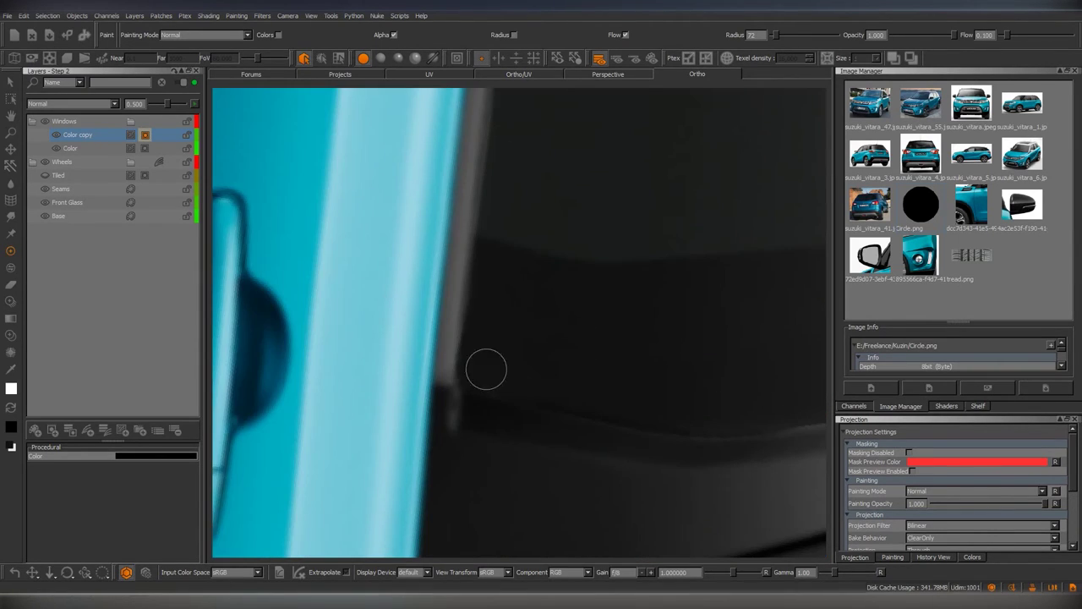
scroll(483, 367, "down", 5)
scroll(482, 166, "up", 5)
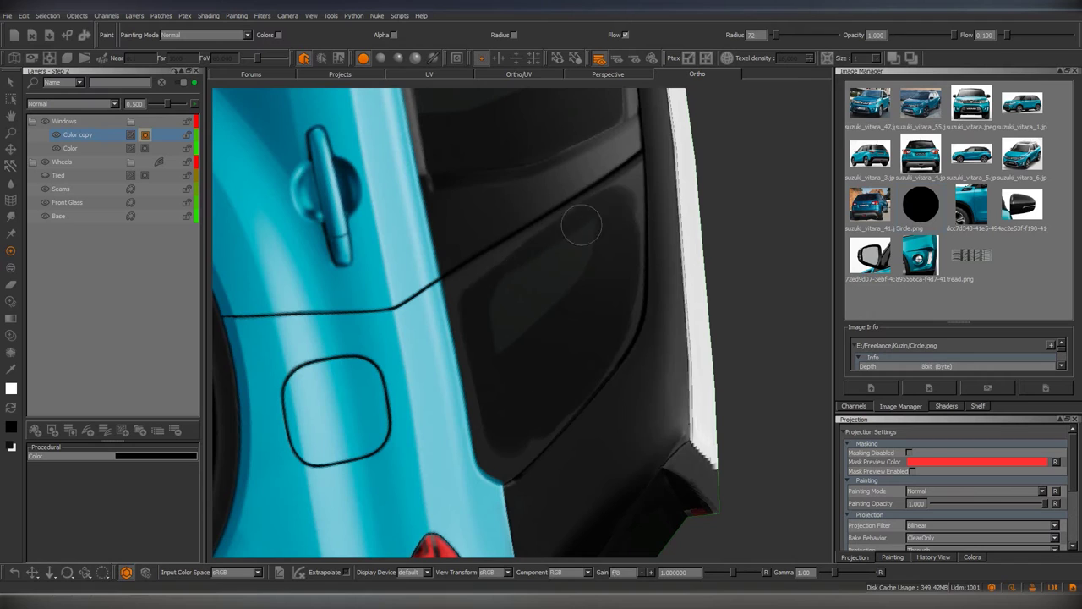
scroll(507, 194, "up", 2)
middle_click_drag(570, 467, 590, 273)
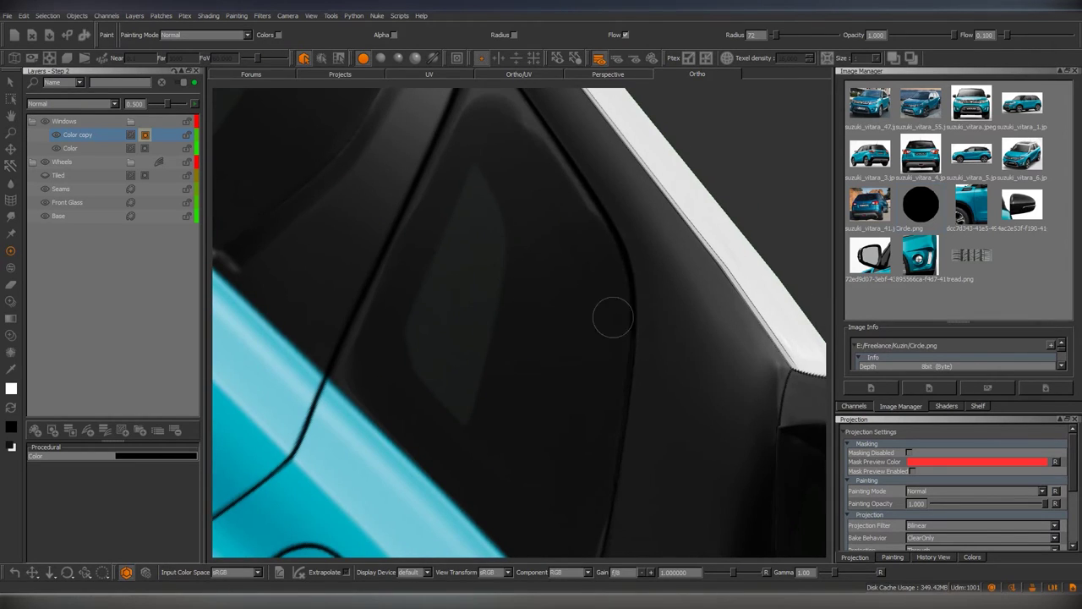
mouse_move(612, 318)
middle_mouse_down()
mouse_move(570, 341)
mouse_move(464, 319)
mouse_move(510, 433)
mouse_move(525, 320)
mouse_move(581, 268)
mouse_move(553, 454)
mouse_move(629, 496)
middle_mouse_up()
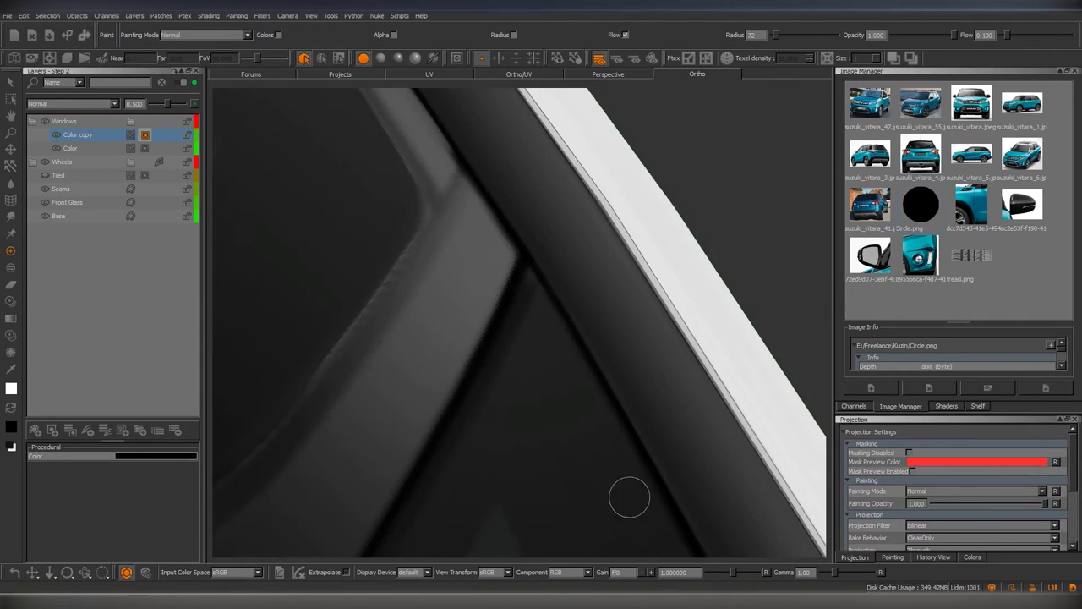
left_click(608, 74)
Raise the Color copy opacity to about 0.759 and paint the side mirror glass dark grey.
left_click_drag(159, 104, 176, 103)
middle_click_drag(474, 280, 482, 183)
scroll(483, 184, "up", 5)
scroll(513, 387, "up", 5)
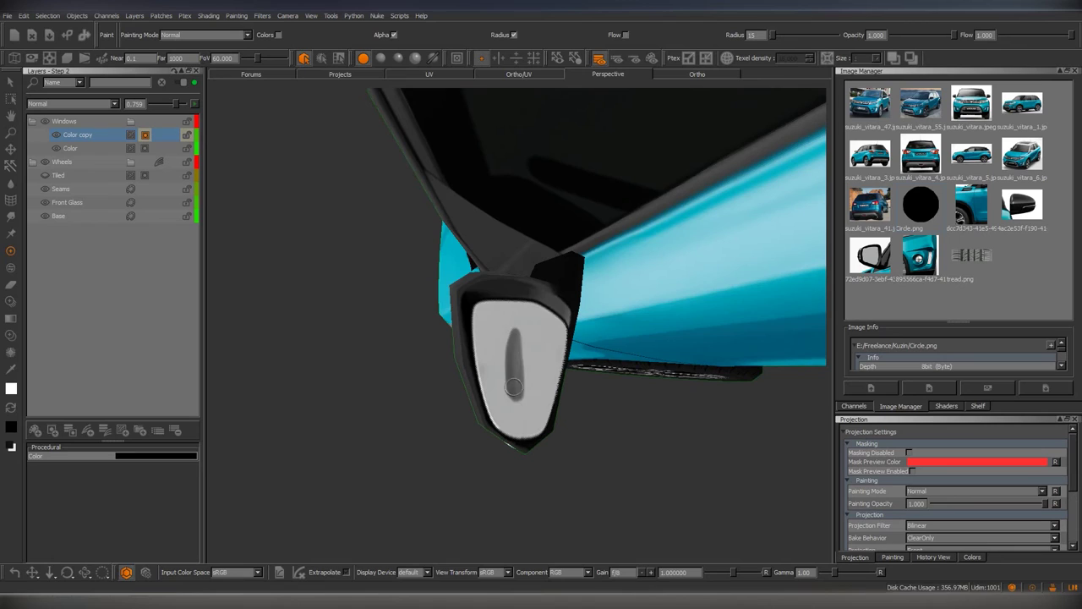
left_click_drag(513, 386, 522, 339)
scroll(512, 441, "up", 3)
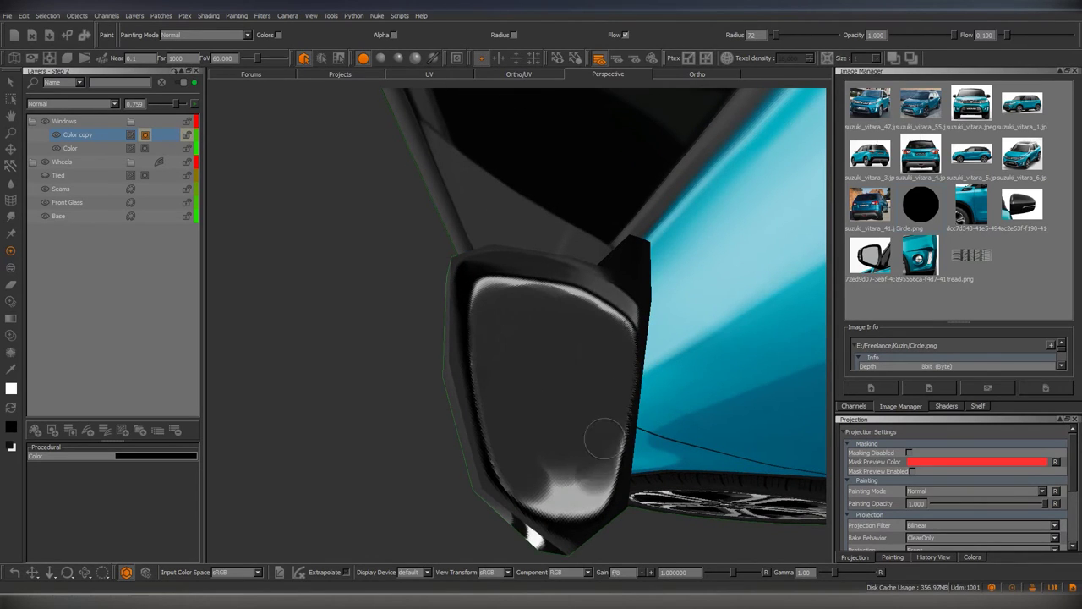
mouse_move(534, 483)
middle_mouse_down()
mouse_move(497, 353)
mouse_move(578, 282)
mouse_move(534, 411)
mouse_move(599, 293)
mouse_move(623, 329)
mouse_move(461, 314)
mouse_move(537, 335)
mouse_move(519, 385)
middle_mouse_up()
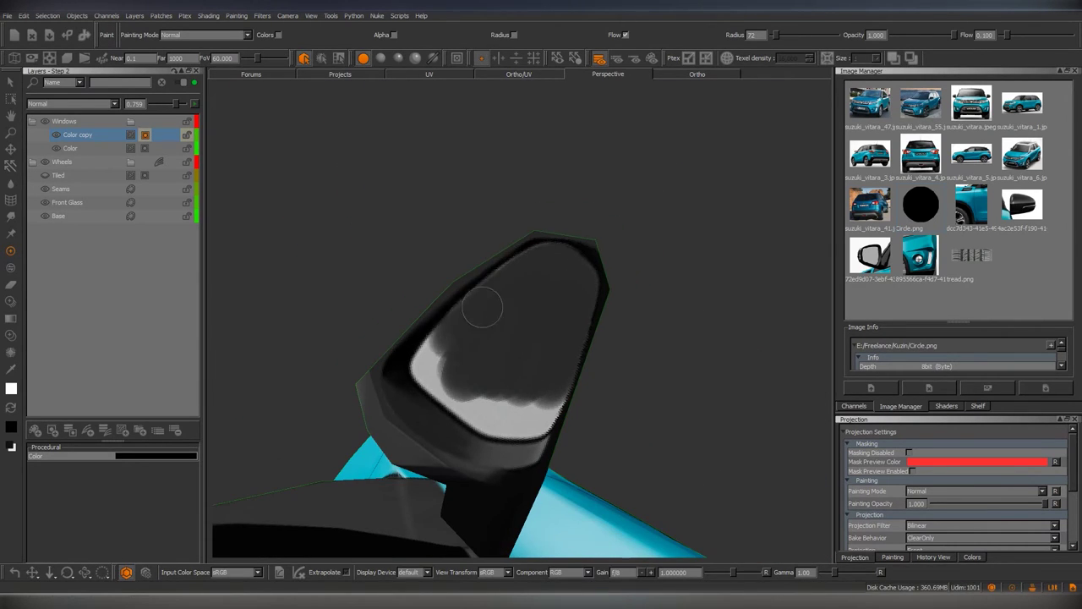
mouse_move(565, 326)
middle_mouse_down()
mouse_move(489, 347)
mouse_move(468, 390)
middle_mouse_up()
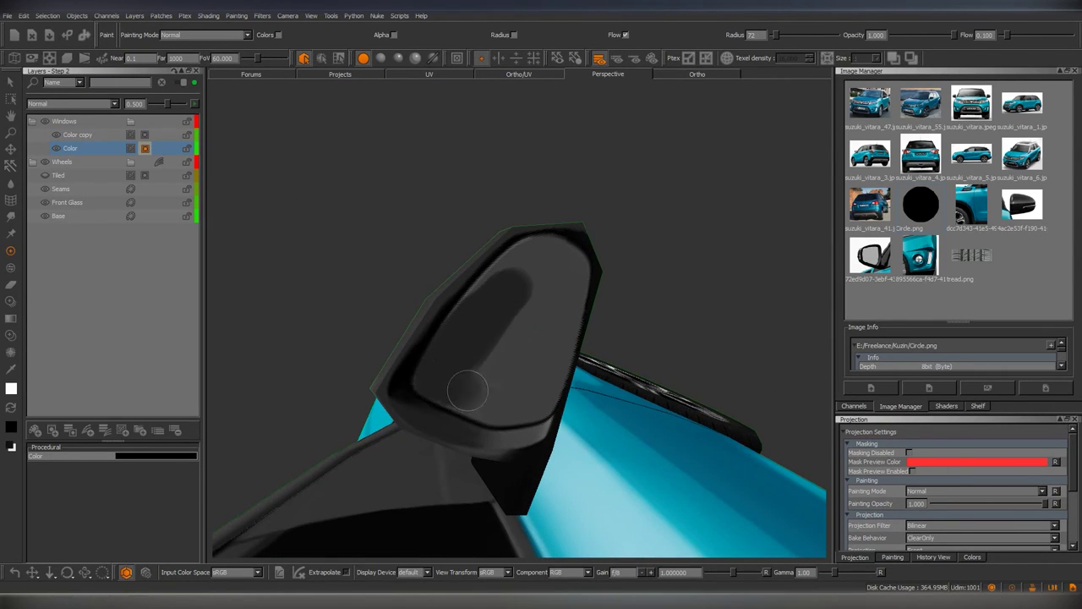
mouse_move(565, 297)
middle_mouse_down()
mouse_move(448, 380)
mouse_move(508, 338)
mouse_move(517, 446)
middle_mouse_up()
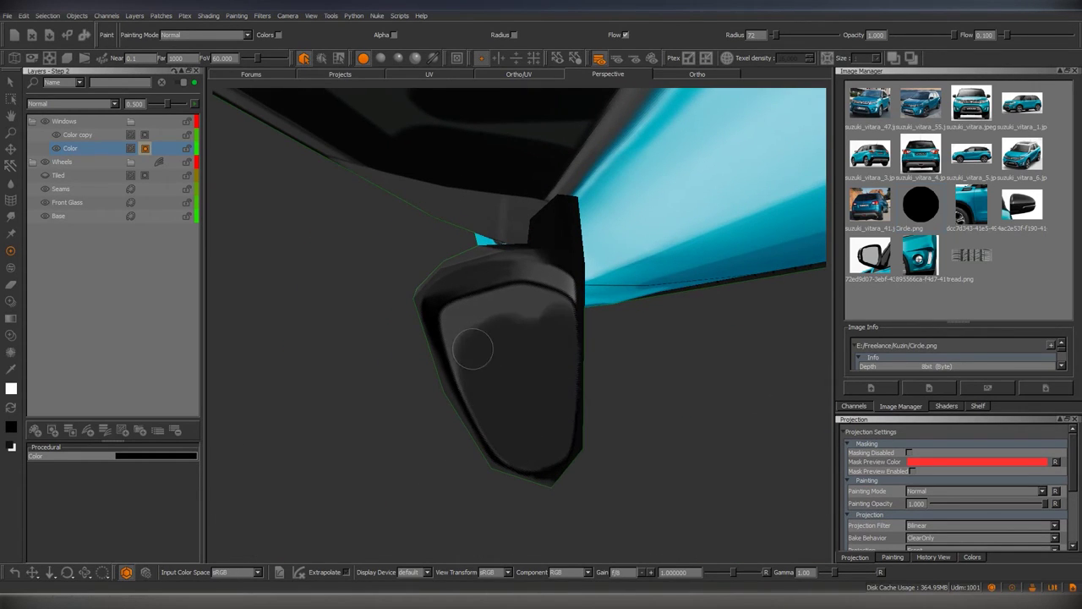
Frame the car and set the Color copy layer opacity to 0.552.
key("f")
middle_click_drag(550, 321, 297, 255)
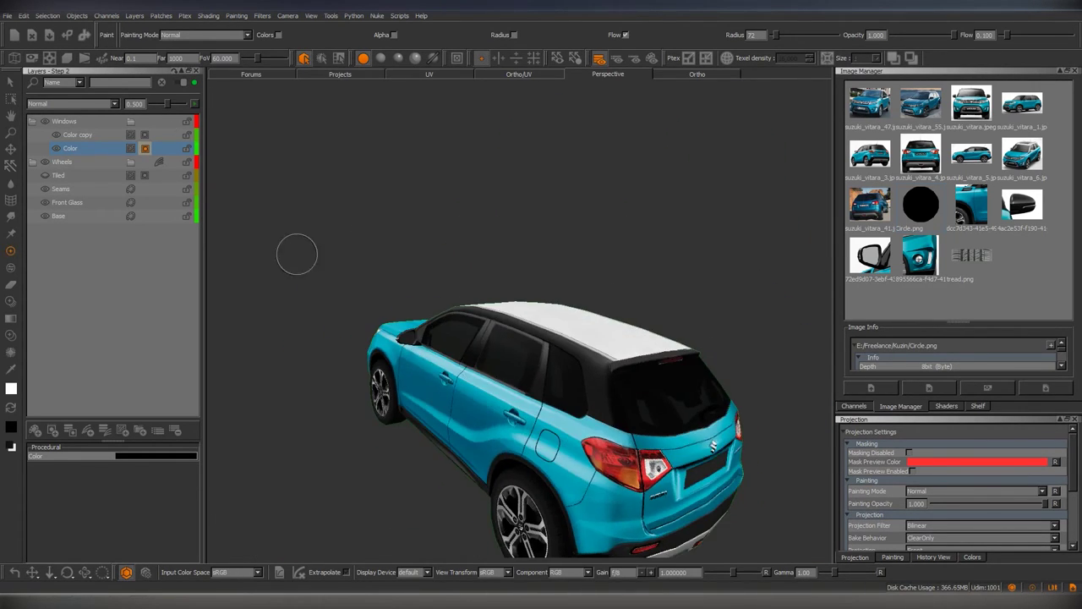
left_click_drag(165, 108, 169, 105)
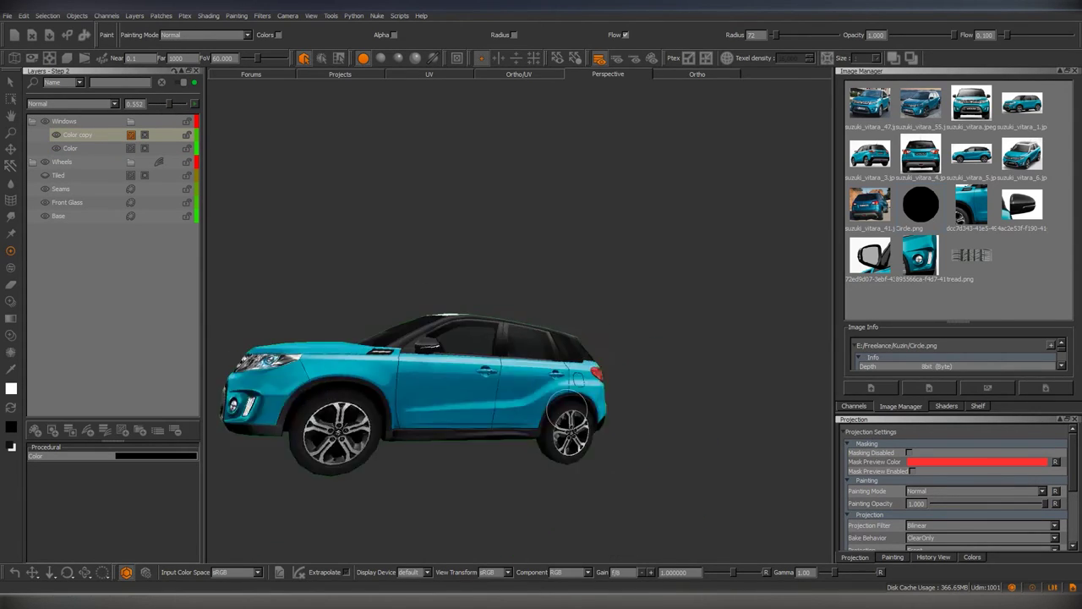
mouse_move(423, 339)
middle_mouse_down()
mouse_move(499, 381)
mouse_move(473, 339)
mouse_move(355, 253)
middle_mouse_up()
scroll(505, 385, "up", 3)
Add a Tiled 2 layer with the sky image to the Windows group and give it a mask.
left_click(251, 549)
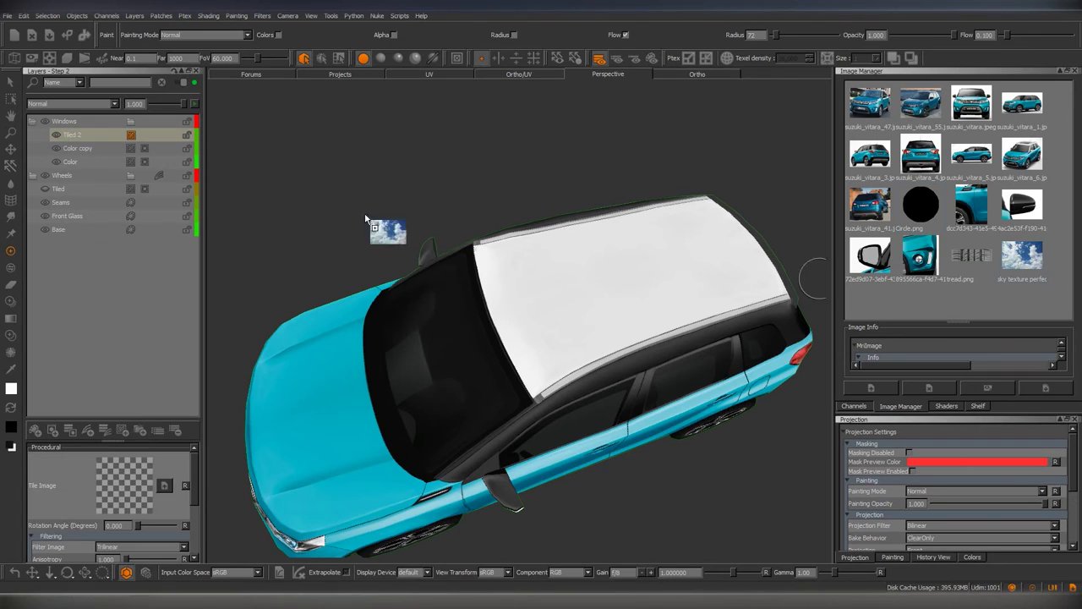
left_click_drag(138, 531, 133, 531)
right_click(150, 137)
left_click(347, 358)
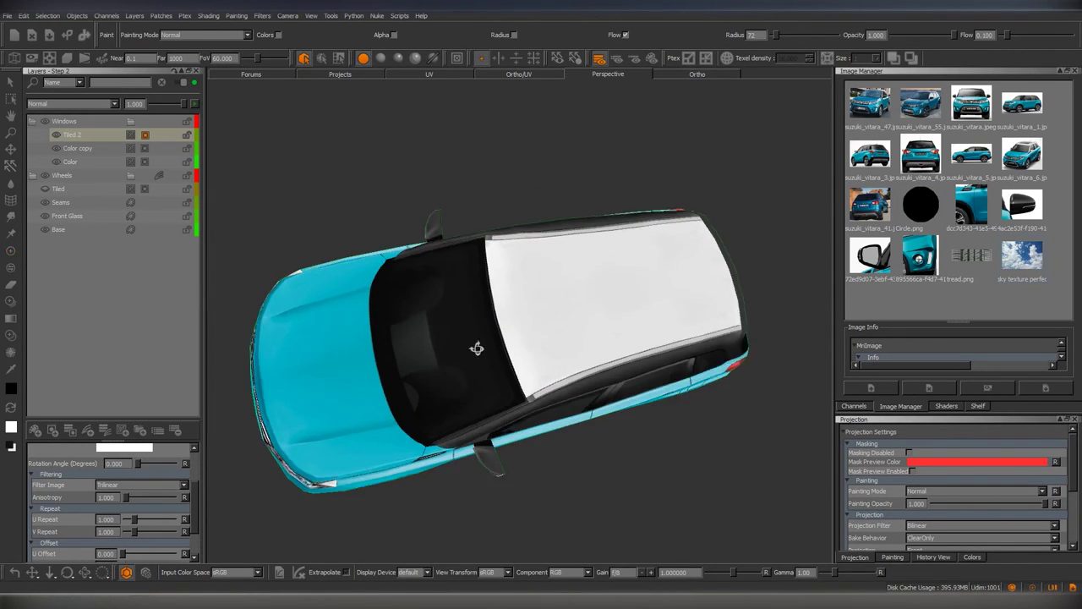
From the top view, draw a white-to-black gradient on the mask around the windshield.
middle_click_drag(447, 314, 544, 301)
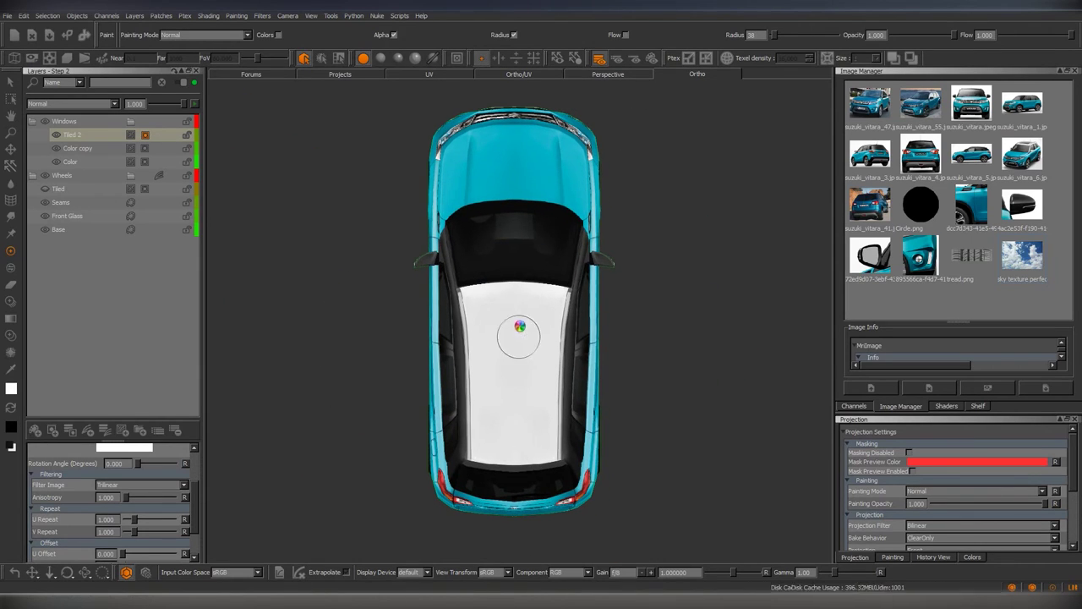
key("g")
mouse_move(775, 234)
left_mouse_down()
mouse_move(699, 344)
mouse_move(618, 229)
left_mouse_up()
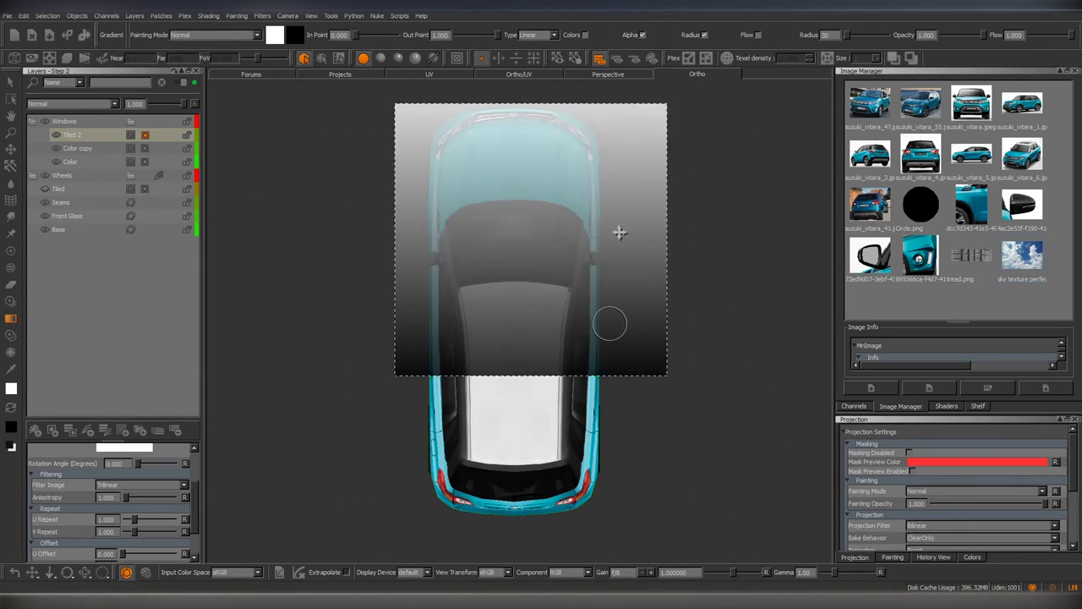
middle_click_drag(719, 239, 719, 281)
left_click_drag(711, 282, 484, 320)
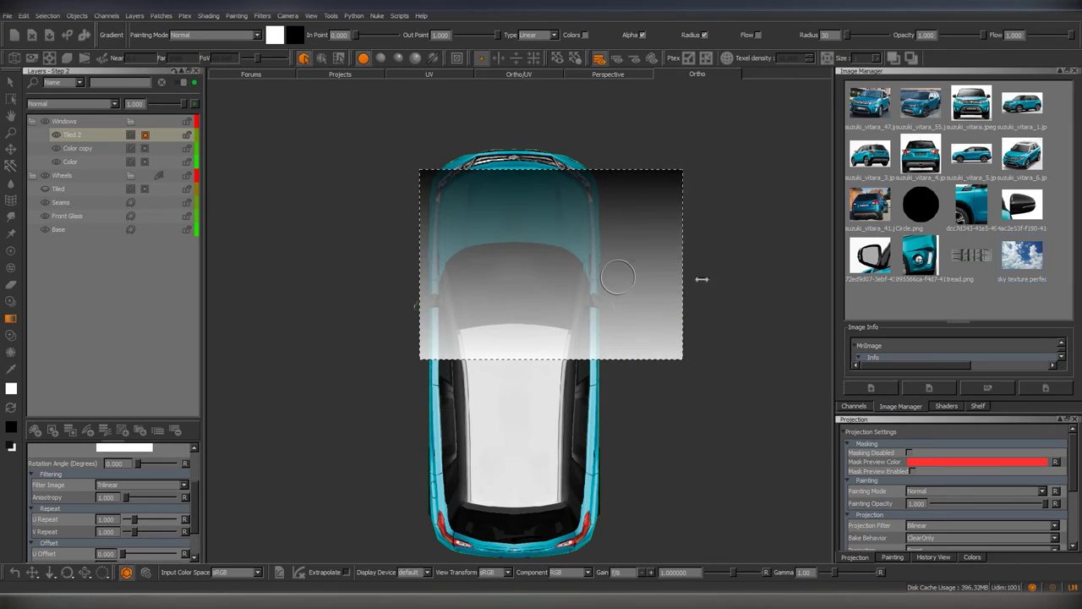
Convert the Tiled 2 layer mask into a mask stack.
right_click(142, 148)
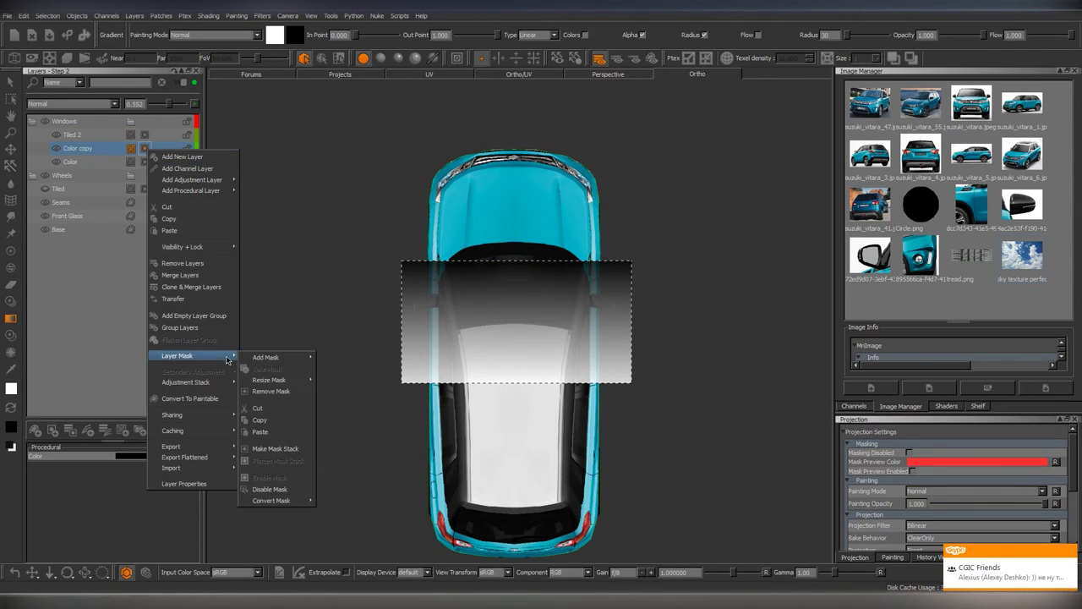
left_click(275, 355)
left_click(70, 429)
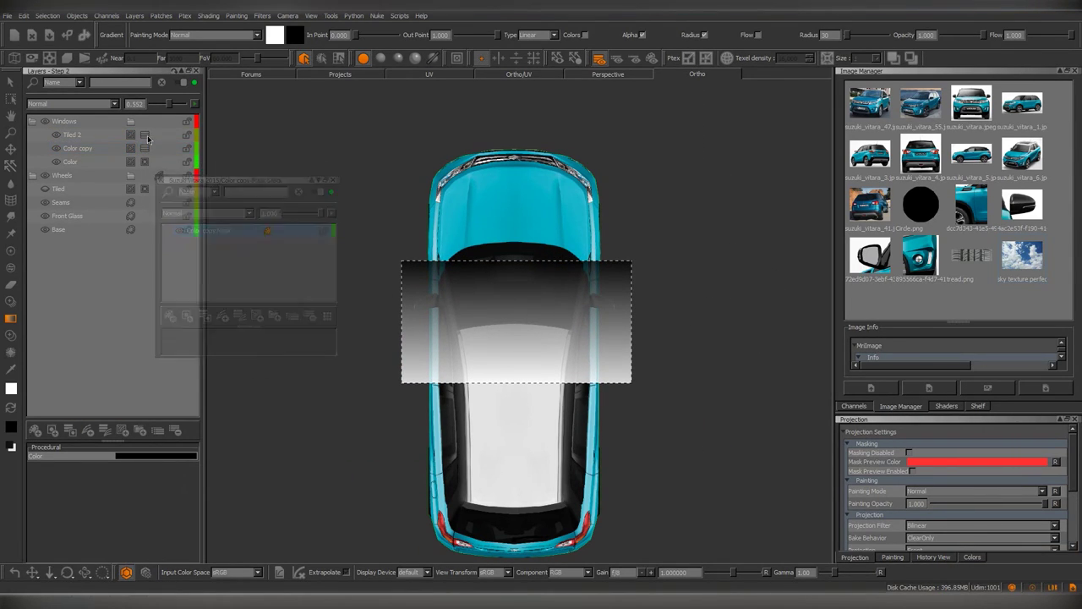
Draw a side-view gradient over the windows on the Tiled 2 mask and delete the extra mask copy.
key("p")
middle_click_drag(473, 296, 566, 288)
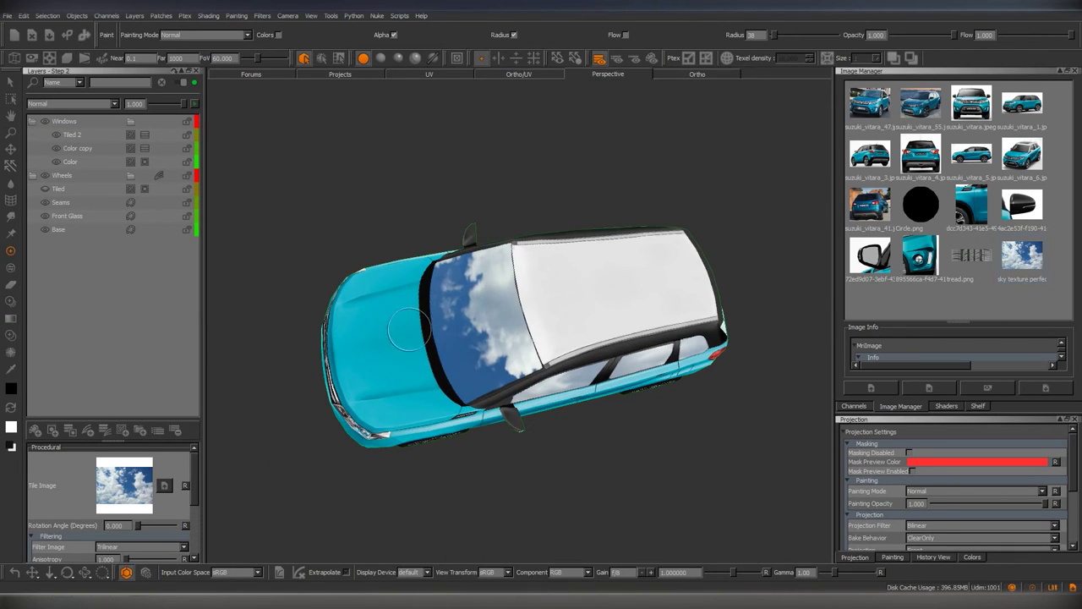
key("g")
mouse_move(567, 288)
left_mouse_down()
mouse_move(672, 268)
mouse_move(285, 87)
left_mouse_up()
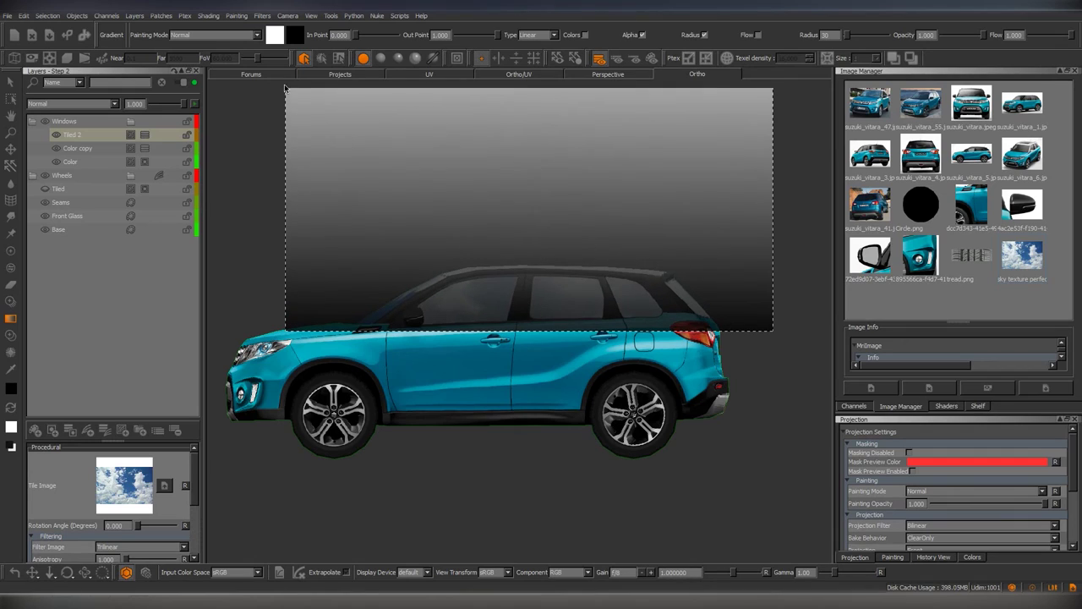
left_click_drag(619, 222, 708, 261)
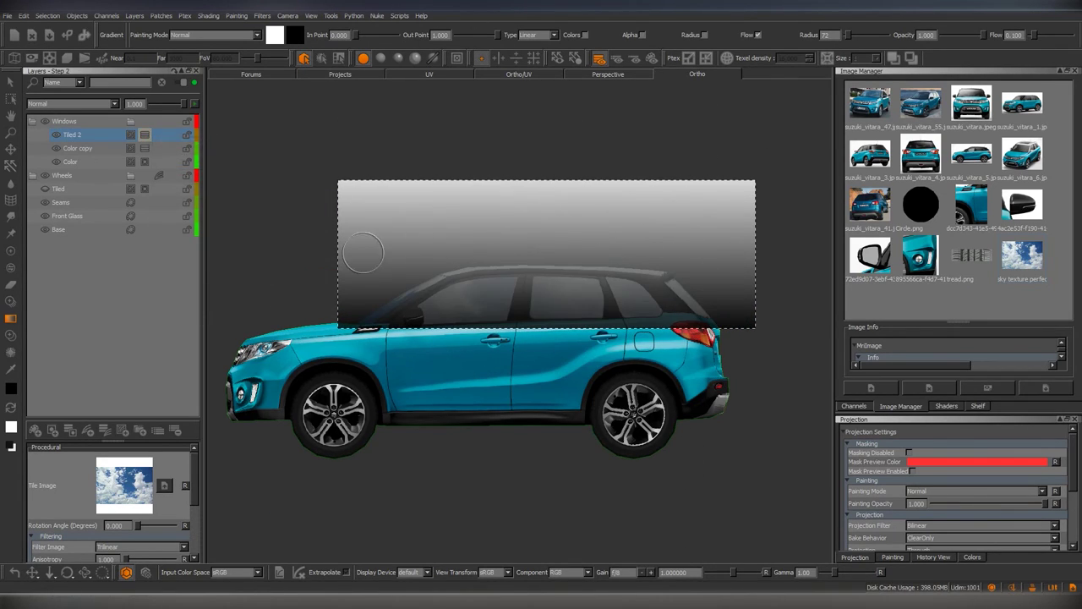
left_click_drag(363, 254, 448, 311)
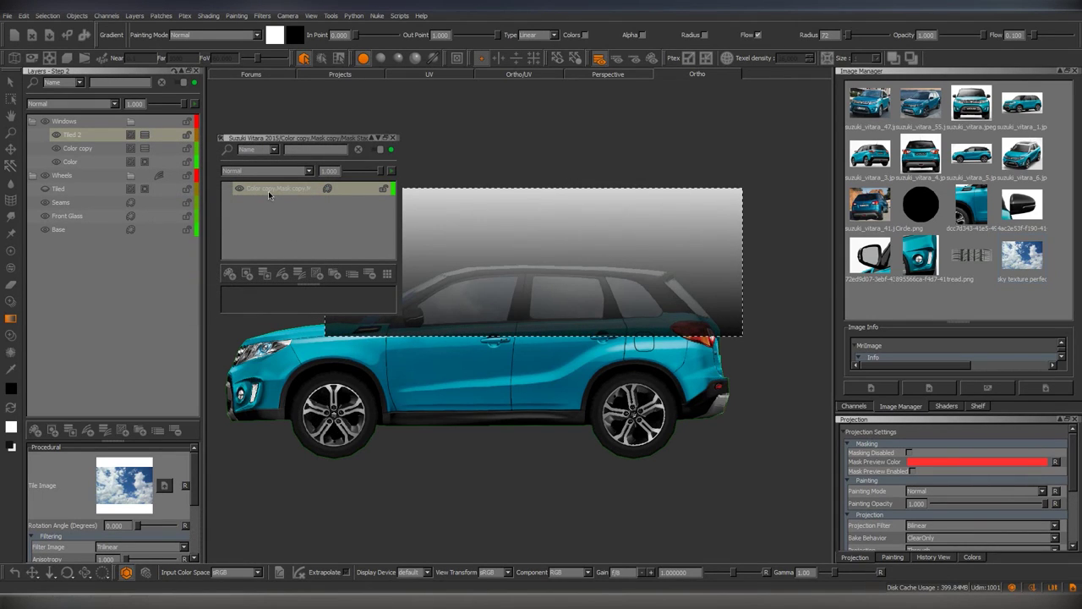
left_click_drag(508, 355, 502, 240, "alt")
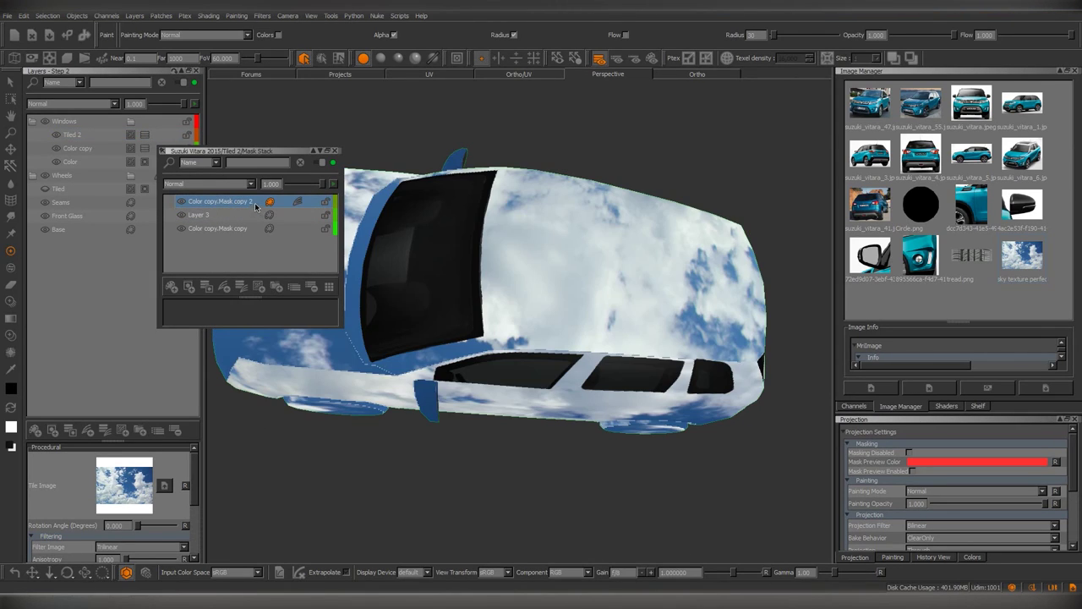
key("Delete")
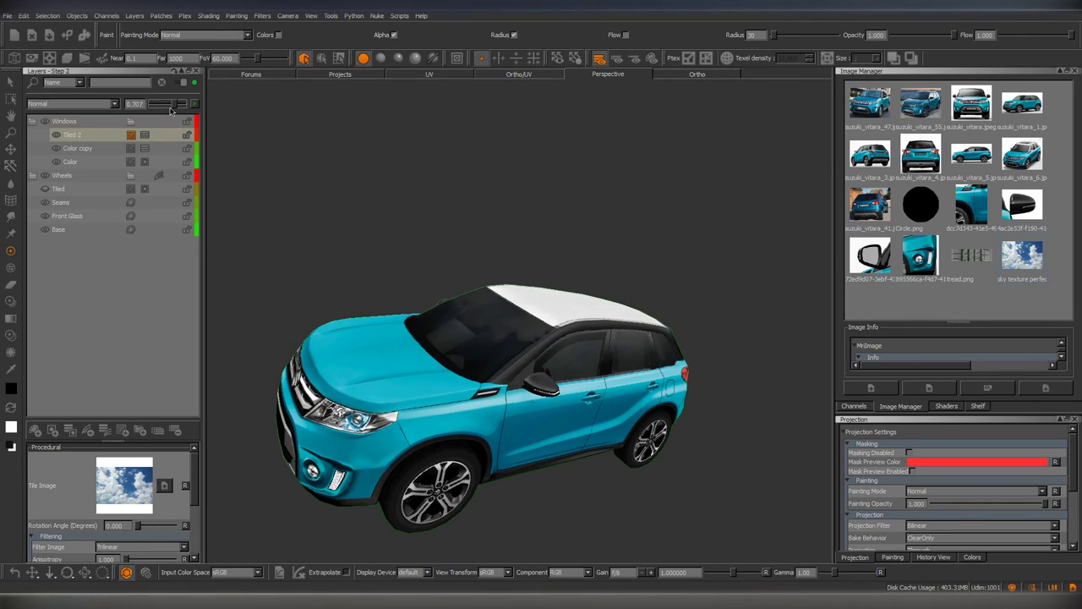
Set the Tiled 2 sky layer opacity to about 0.603.
left_click_drag(160, 116, 167, 108)
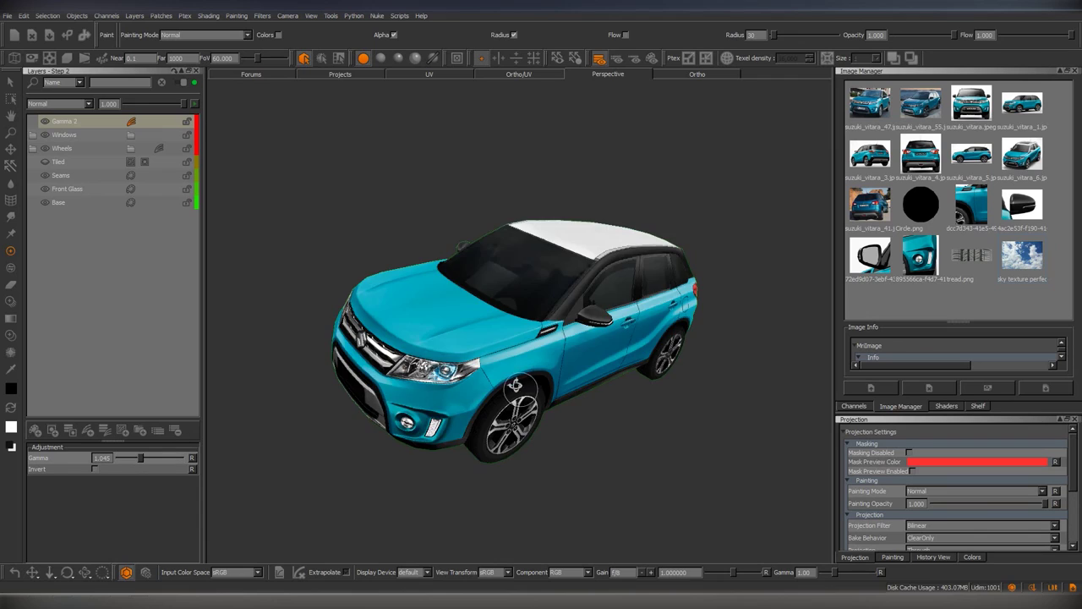
middle_click_drag(515, 385, 445, 395)
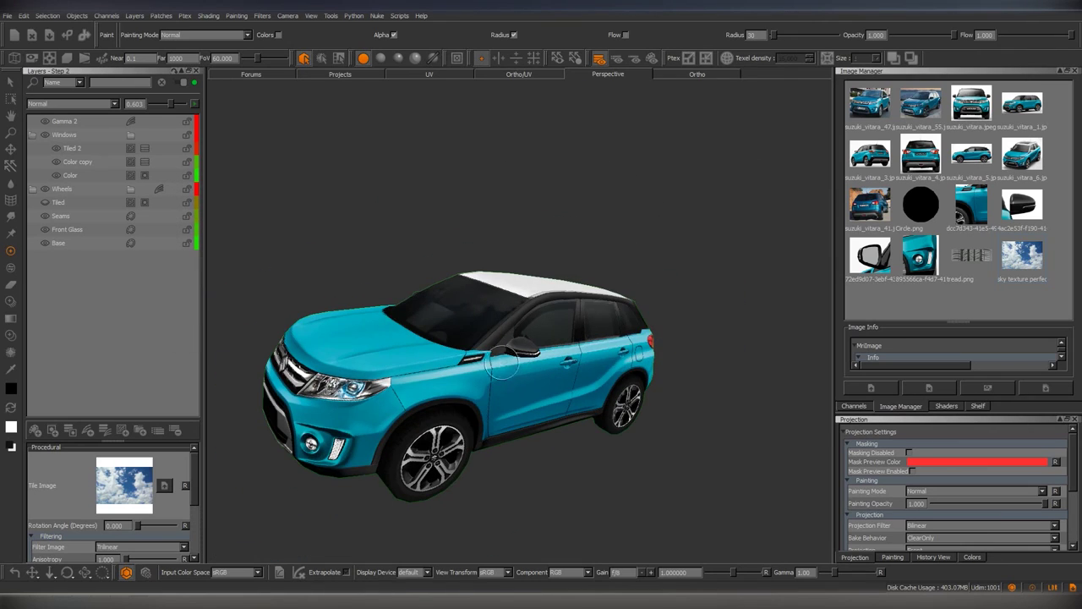
middle_click_drag(498, 375, 653, 345)
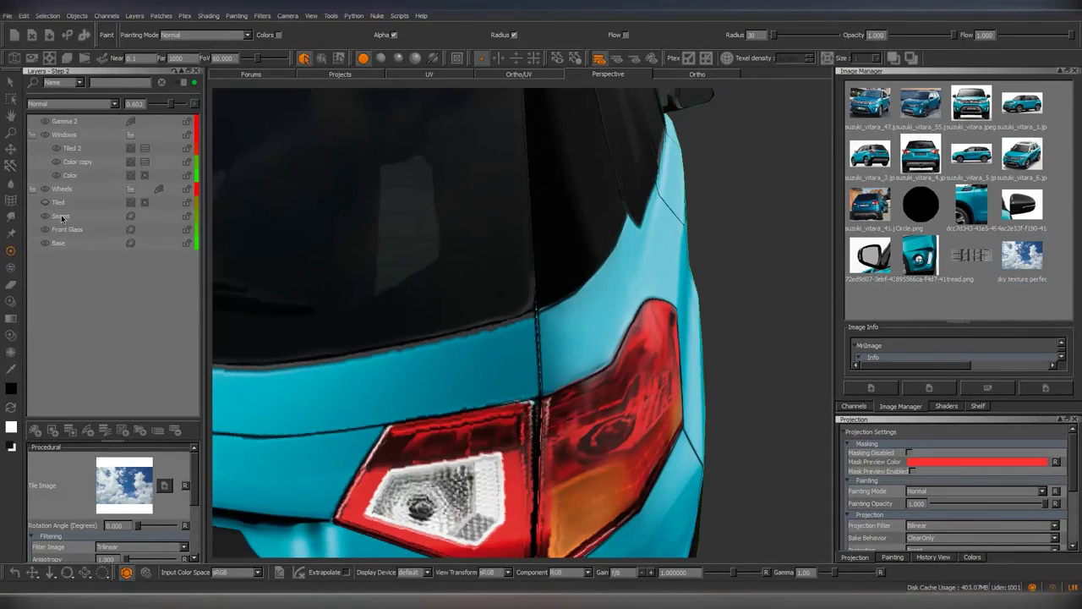
Select the Seams layer and zoom in on the rear roof edge and tail-light seam.
right_click(61, 215)
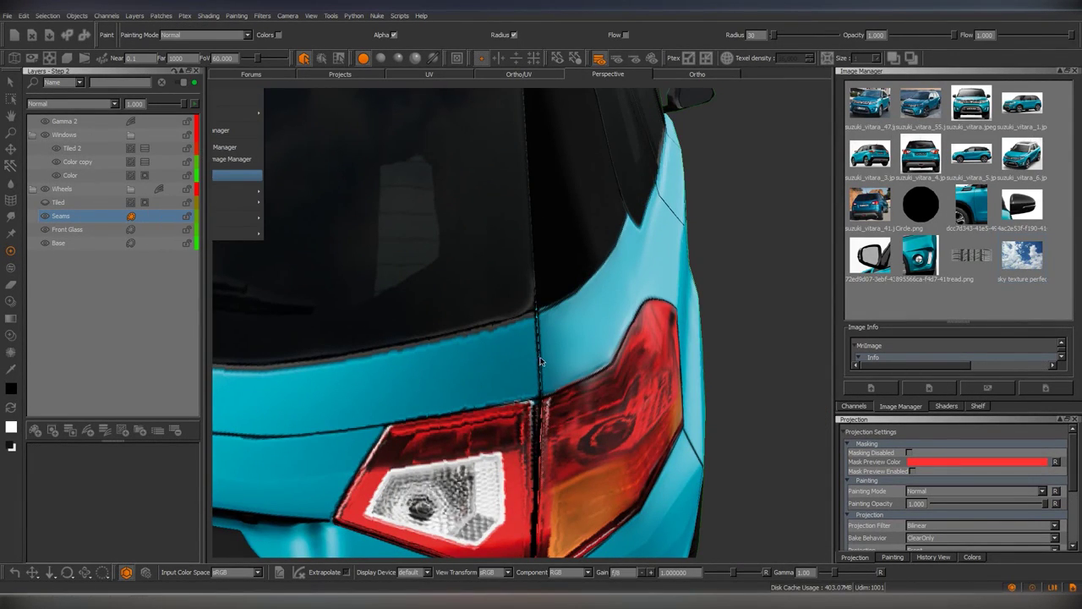
scroll(541, 362, "up", 2)
scroll(491, 357, "up", 2)
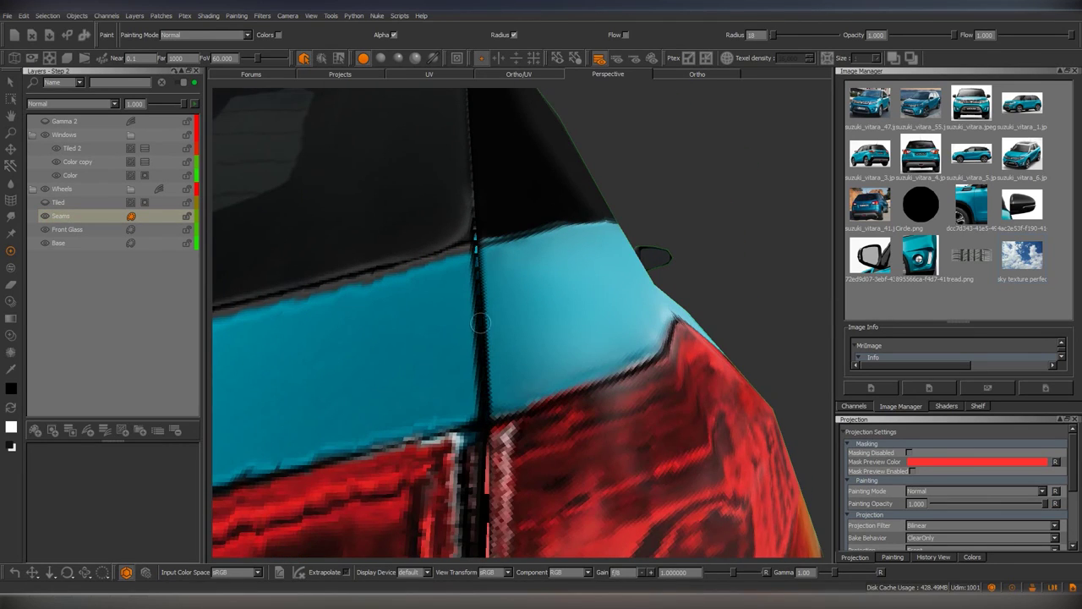
scroll(478, 272, "down", 5)
scroll(509, 312, "up", 5)
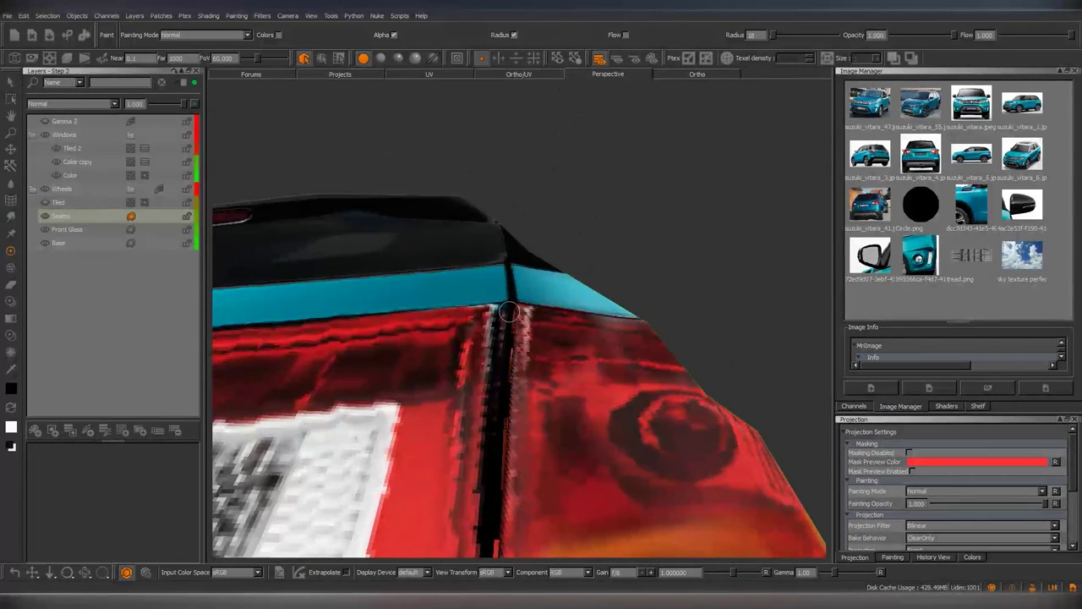
scroll(497, 507, "down", 3)
scroll(514, 424, "up", 1)
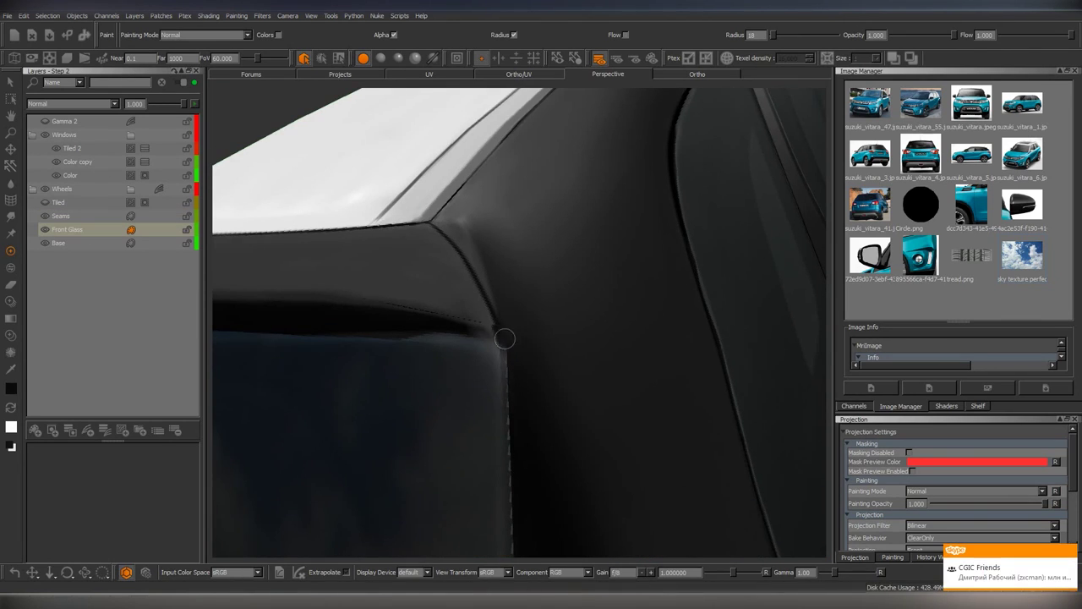
middle_click_drag(505, 338, 559, 299)
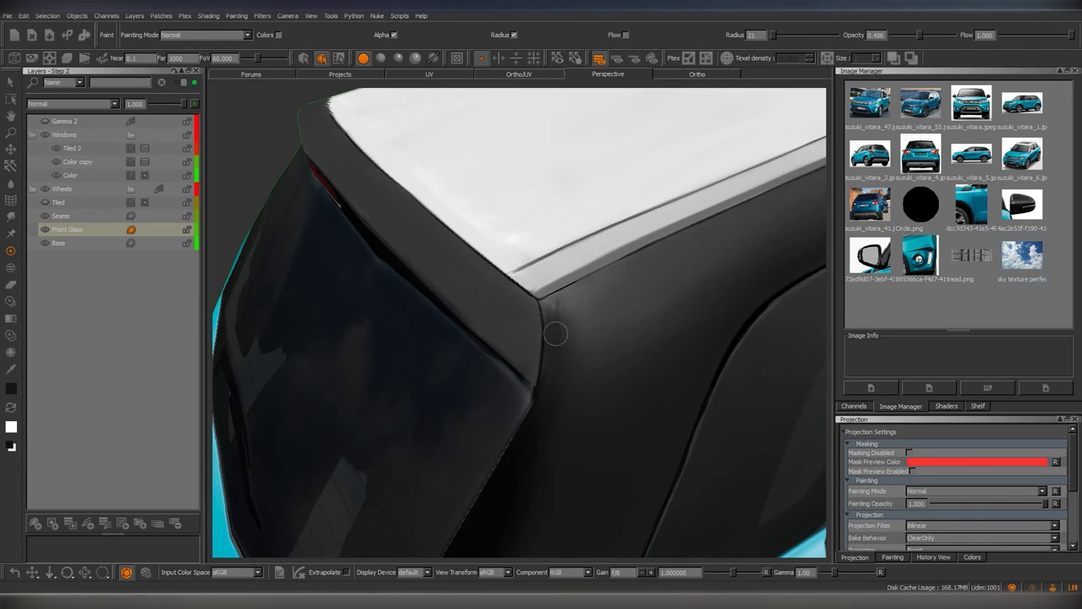
right_click_drag(555, 385, 562, 349)
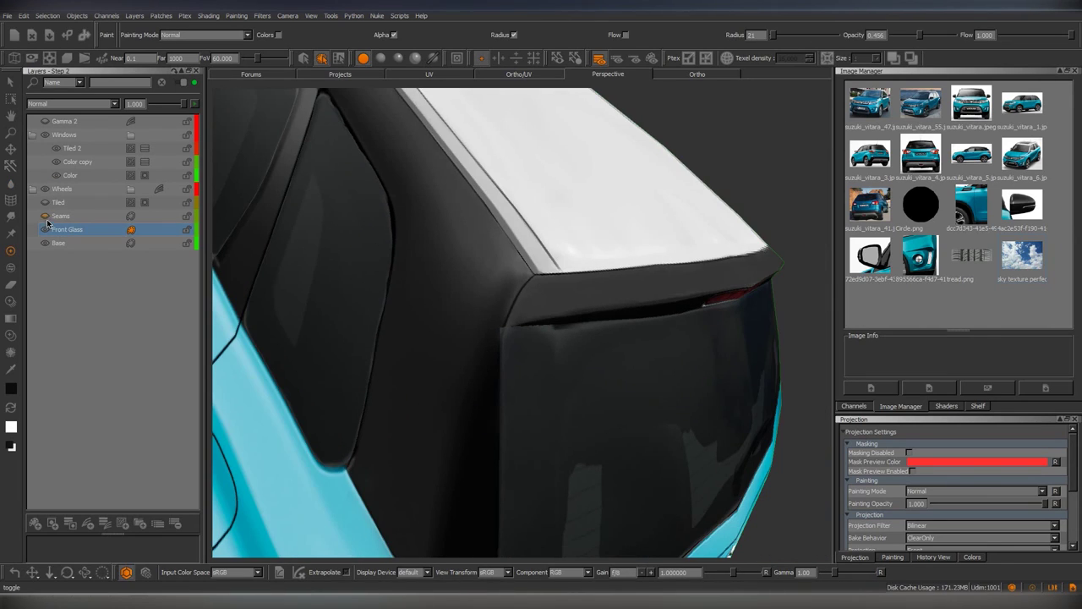
left_click(63, 135)
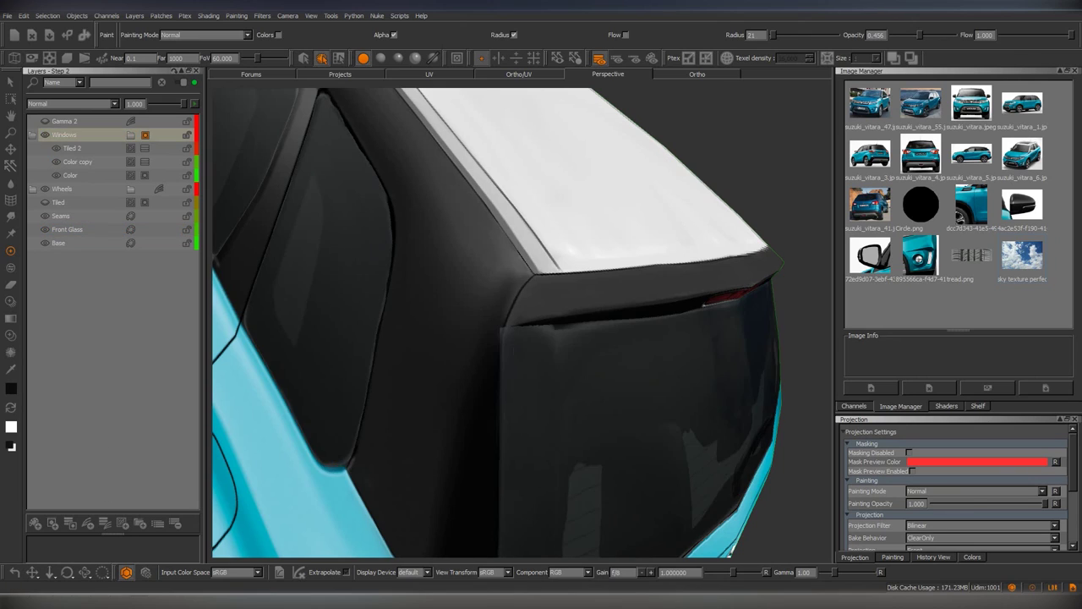
mouse_move(541, 355)
middle_mouse_down()
mouse_move(505, 373)
mouse_move(512, 400)
middle_mouse_up()
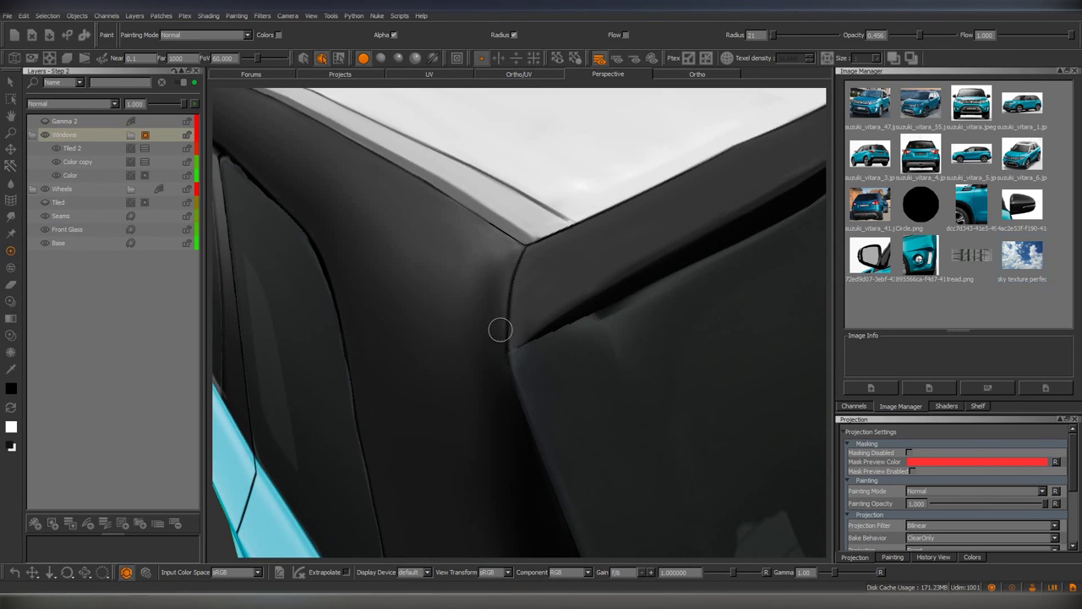
mouse_move(499, 329)
middle_mouse_down()
mouse_move(479, 423)
mouse_move(527, 397)
mouse_move(595, 438)
middle_mouse_up()
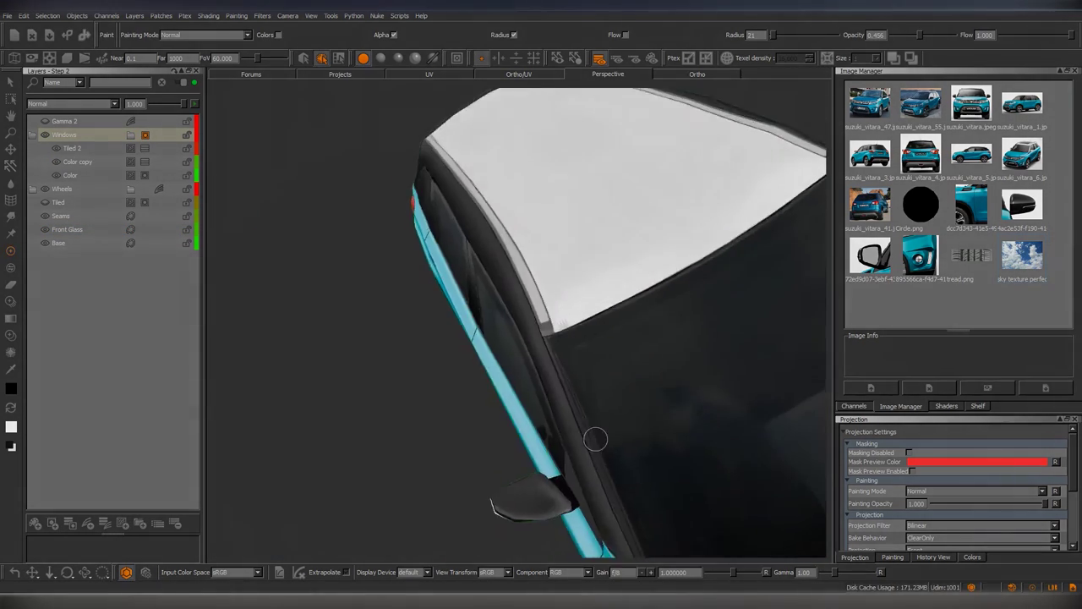